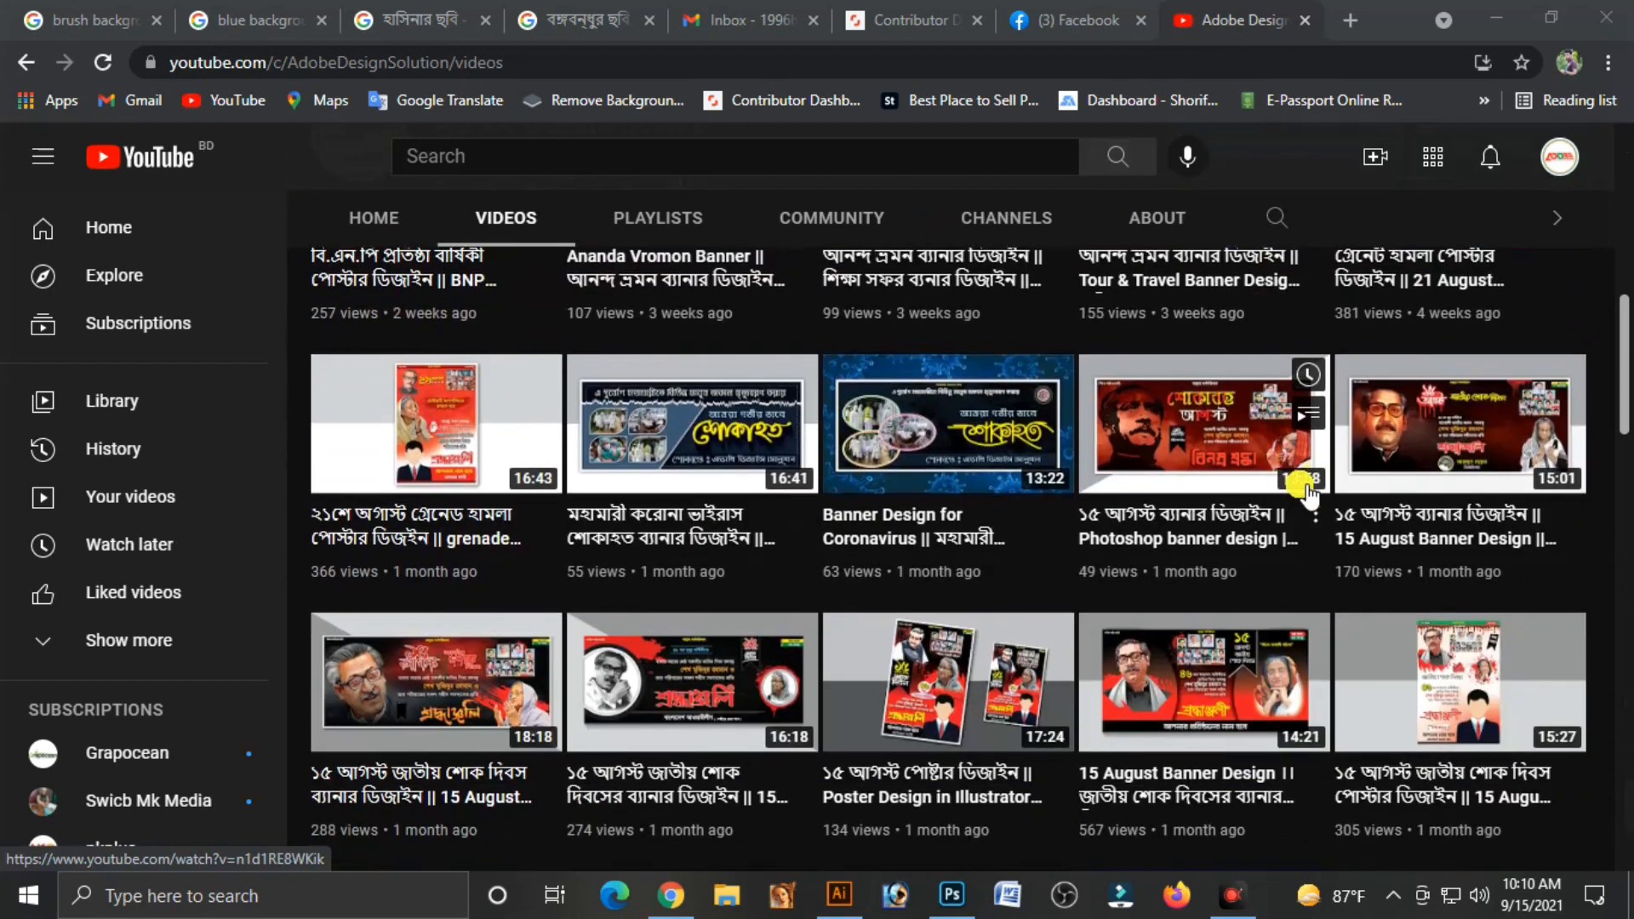
# Look through the uploaded banner and poster design videos on the Adobe Design Solution channel
pyautogui.scroll(-3, 1251, 562)
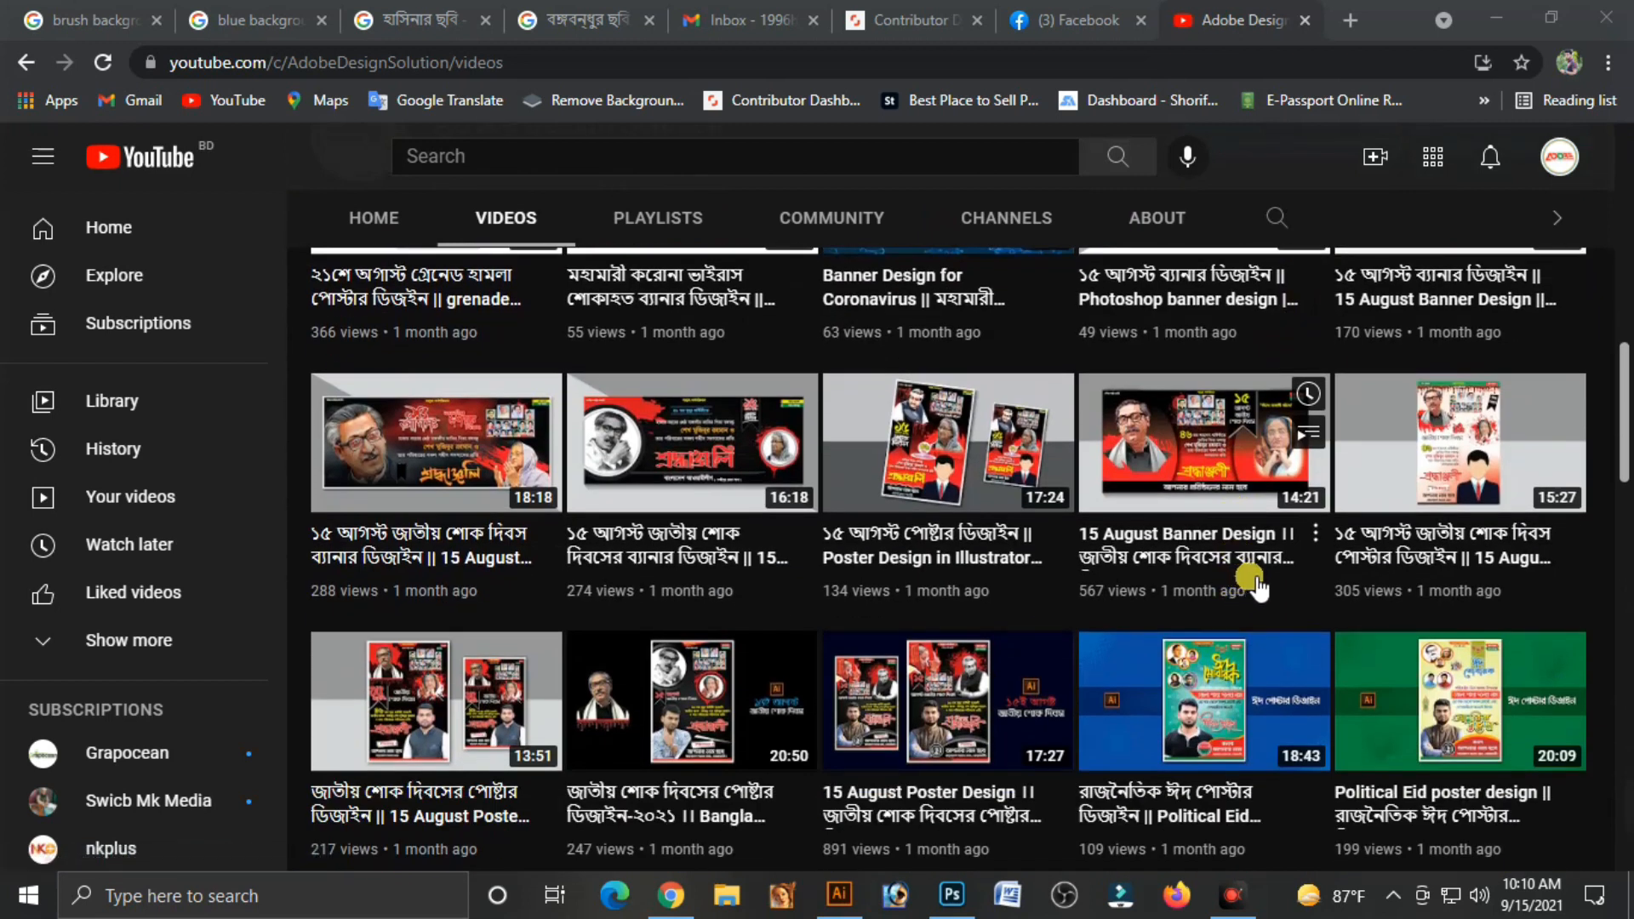
pyautogui.scroll(10, 1259, 586)
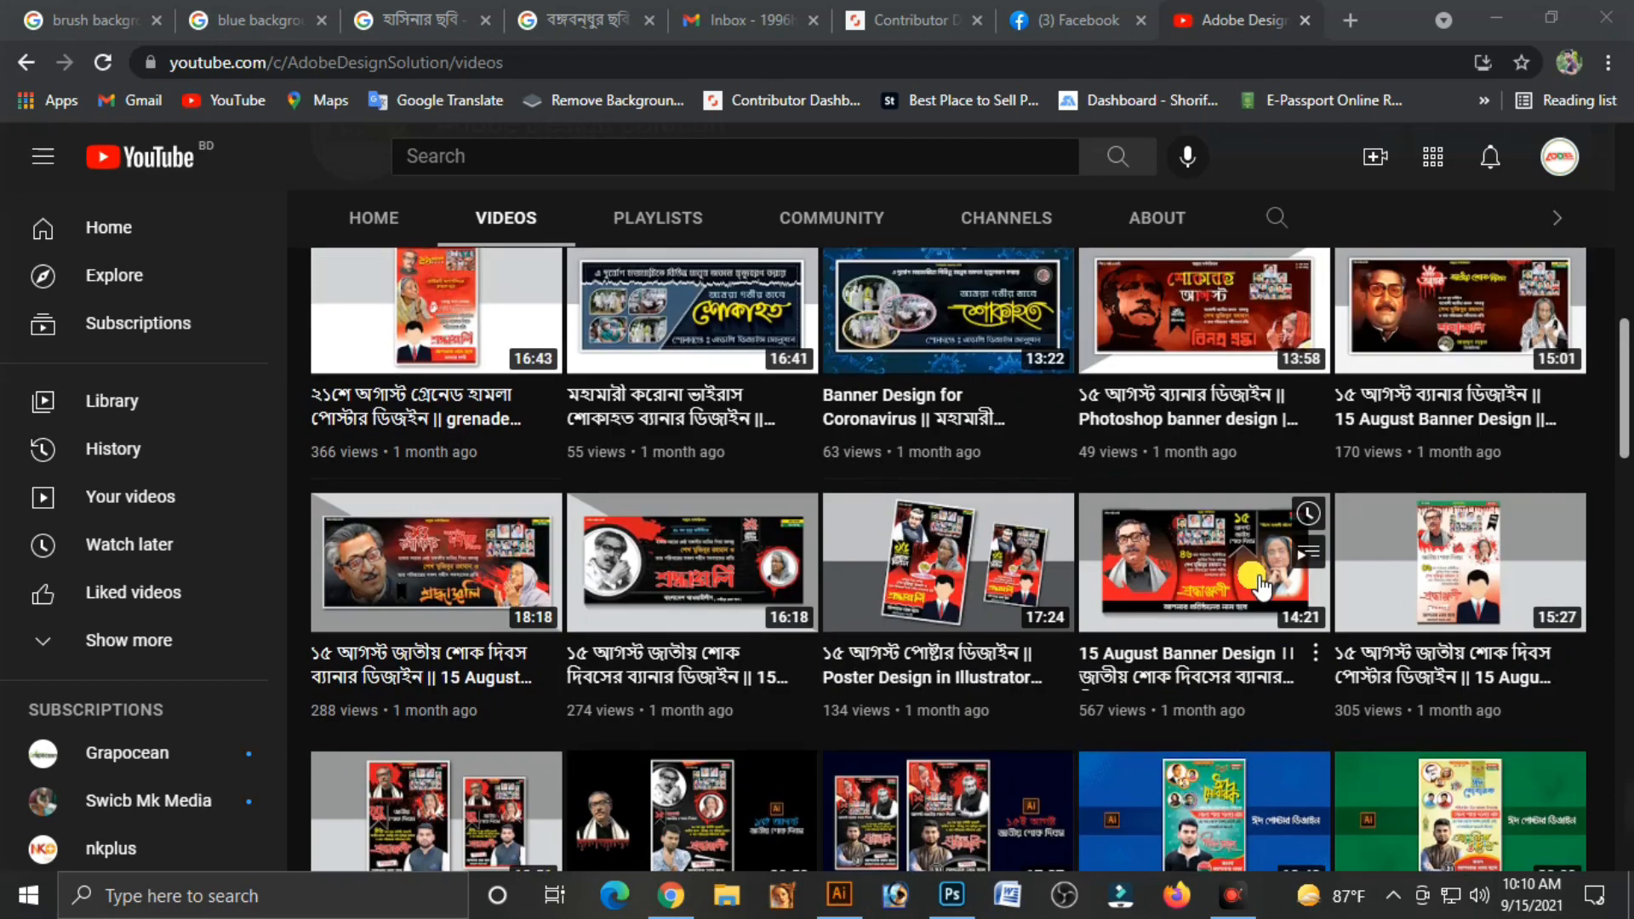
pyautogui.scroll(3, 1260, 585)
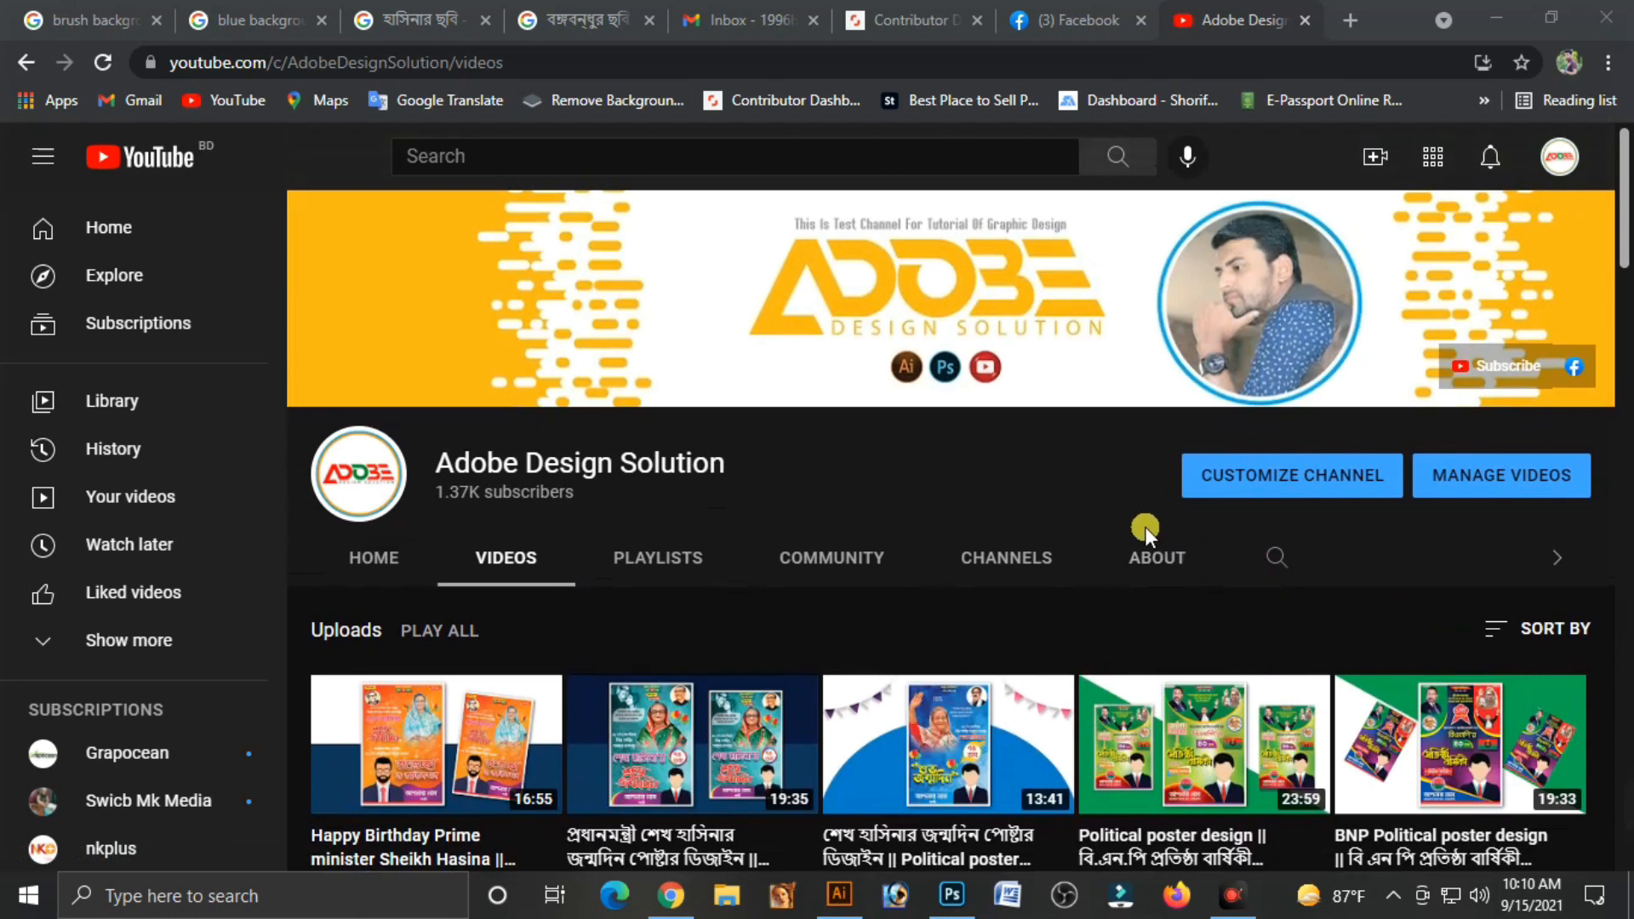
pyautogui.scroll(-3, 1132, 523)
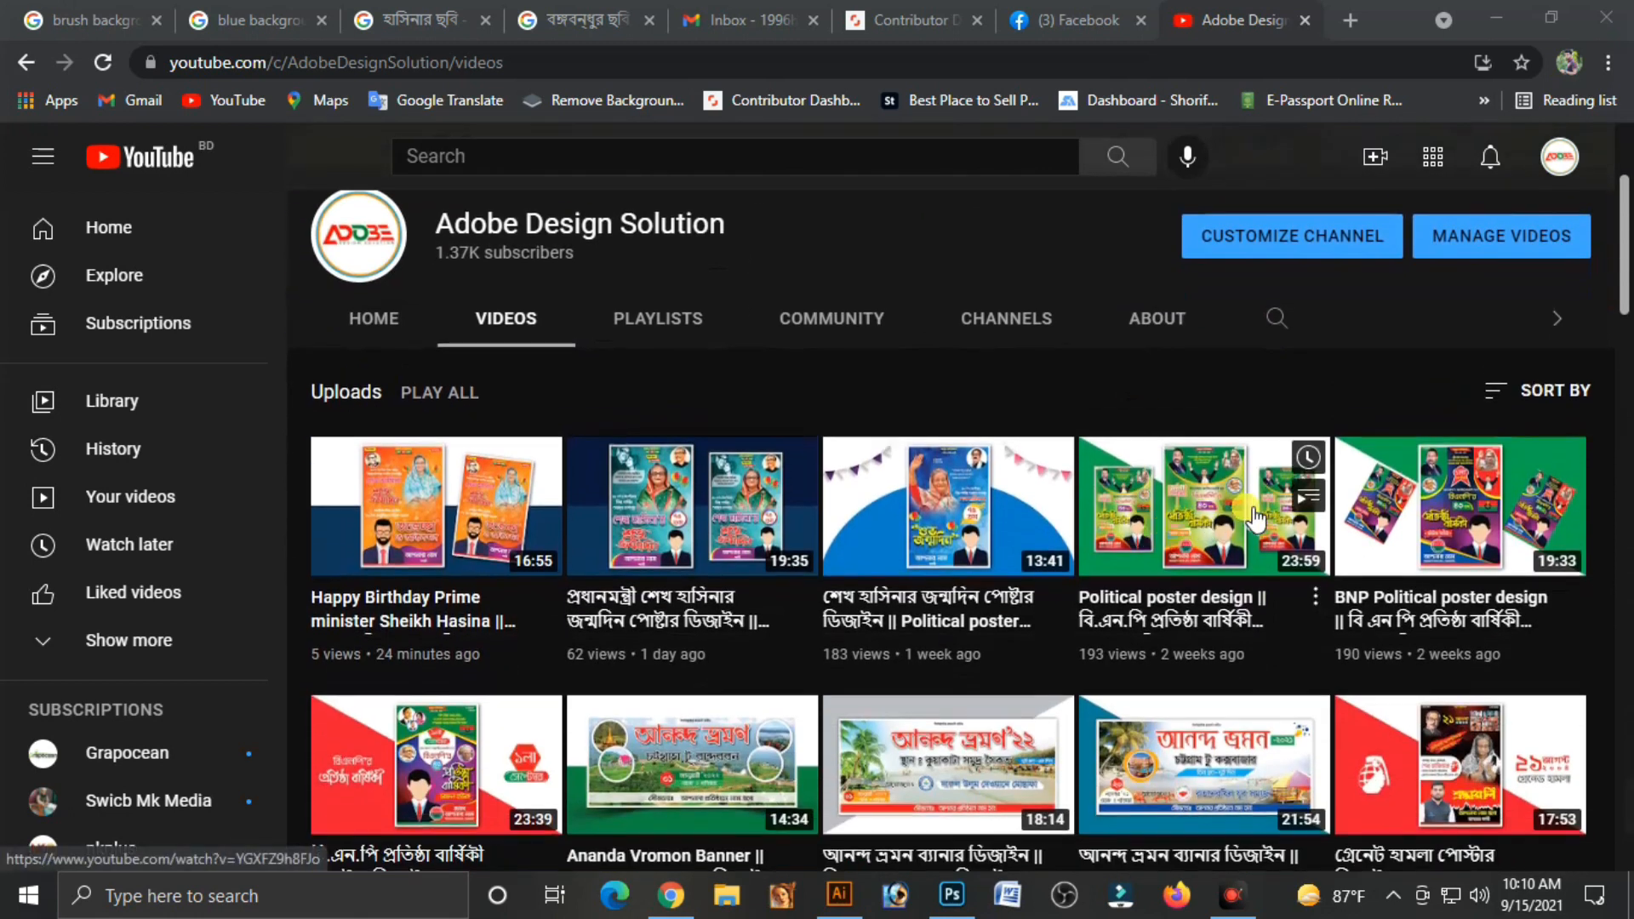
pyautogui.scroll(3, 1244, 507)
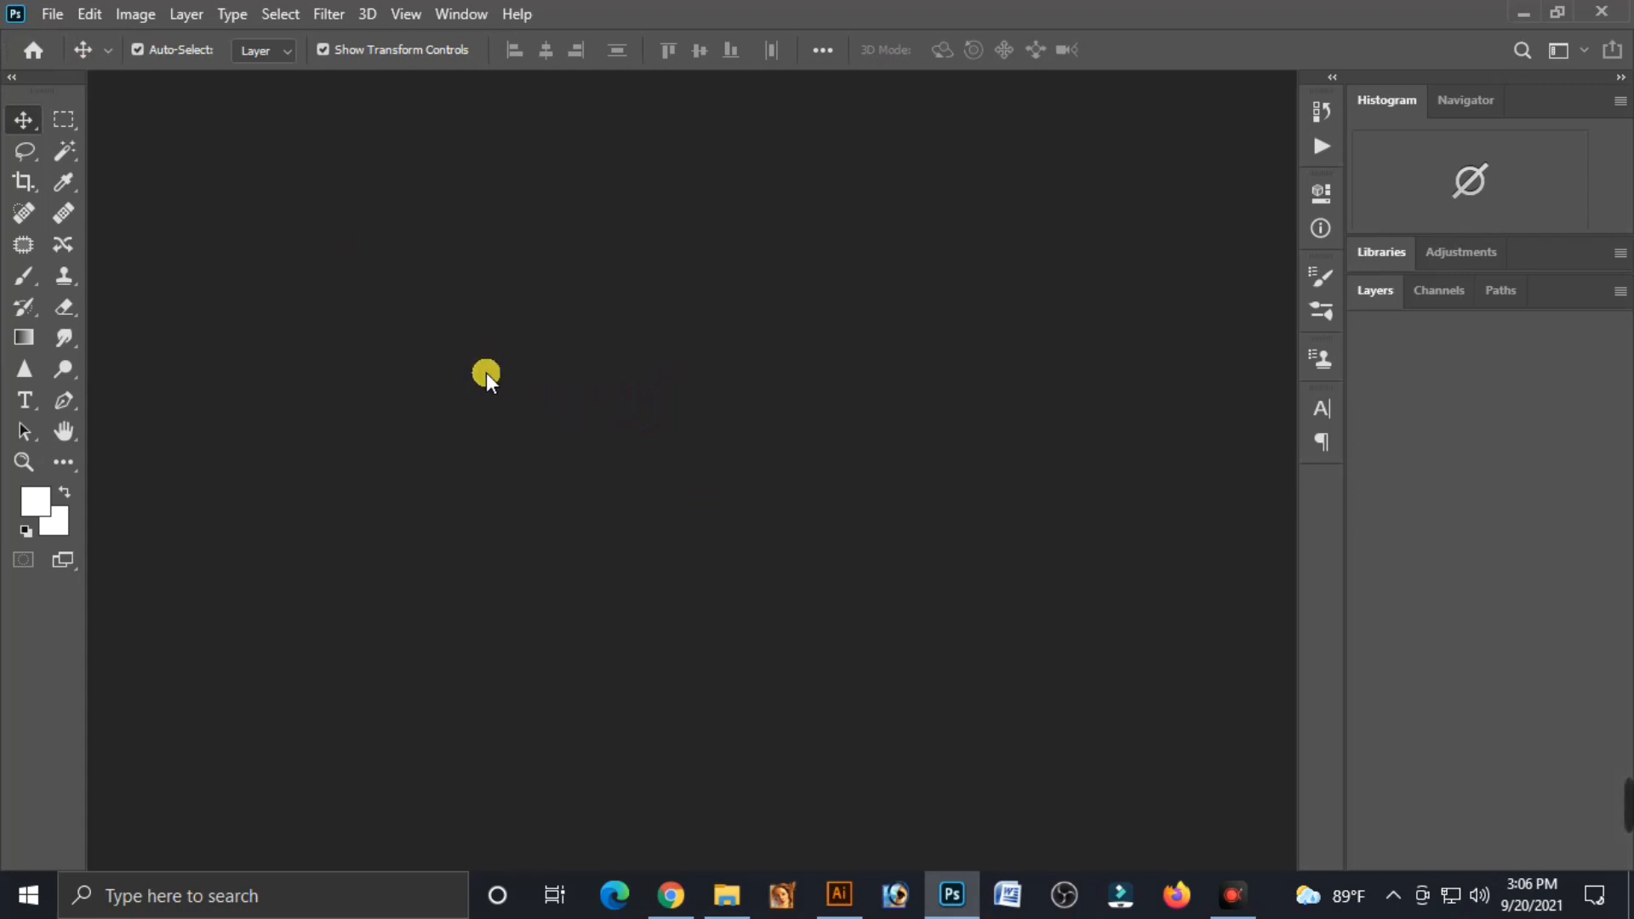
# Start a new Photoshop document named 28 September poster, 60 inches wide and 36 inches high
pyautogui.click(44, 15)
pyautogui.click(69, 40)
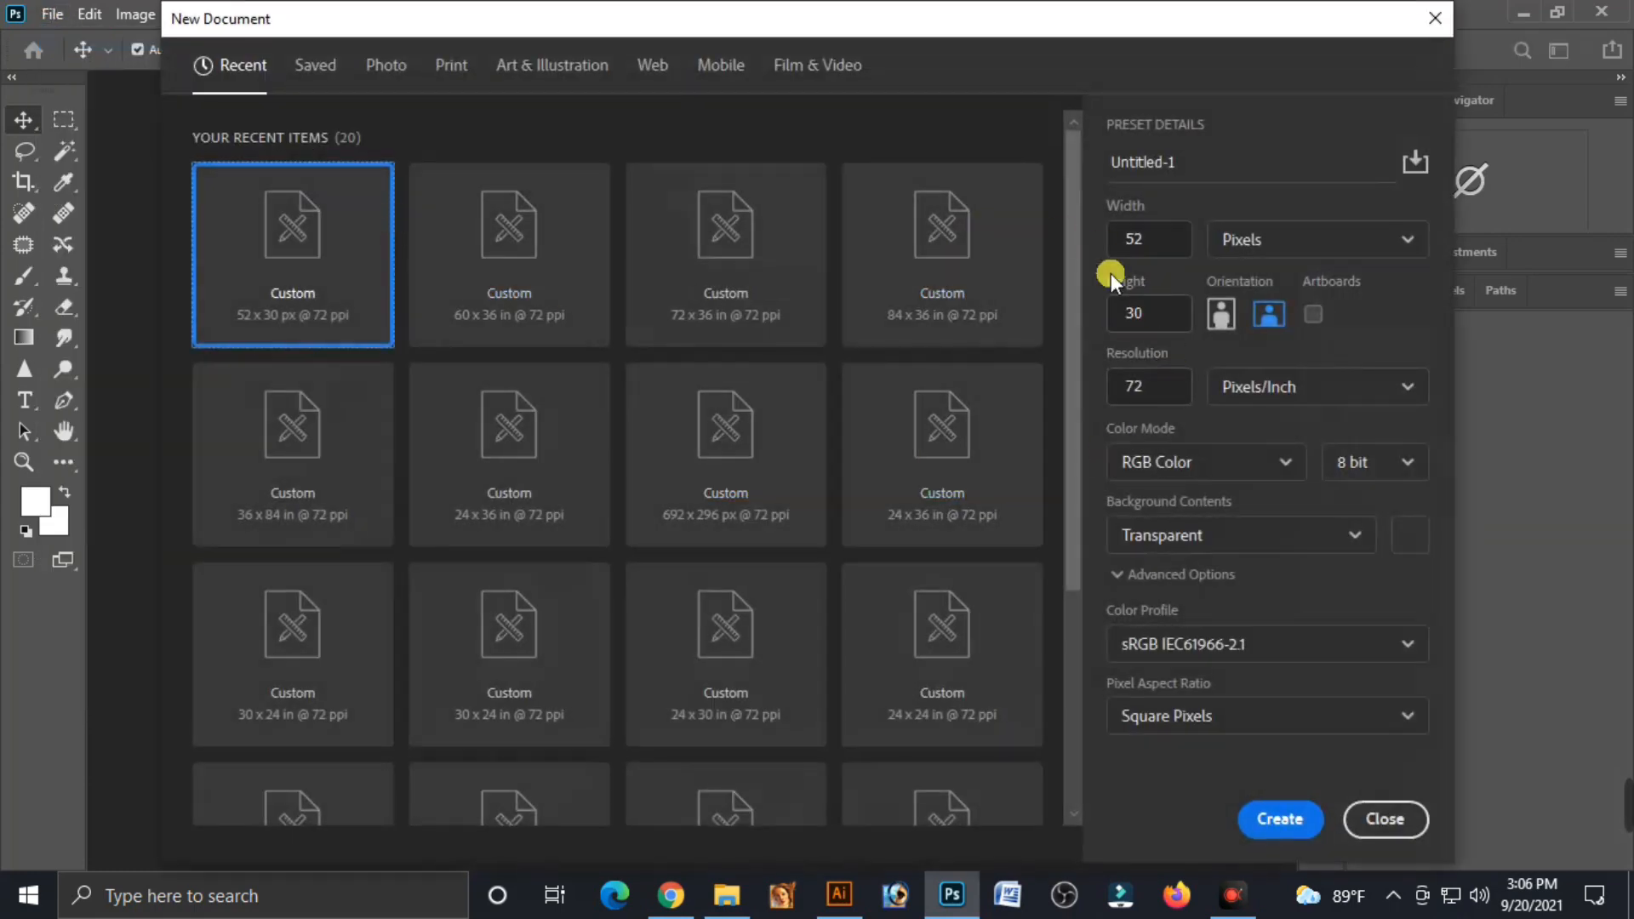
pyautogui.click(1217, 174)
pyautogui.write('28 September poster')
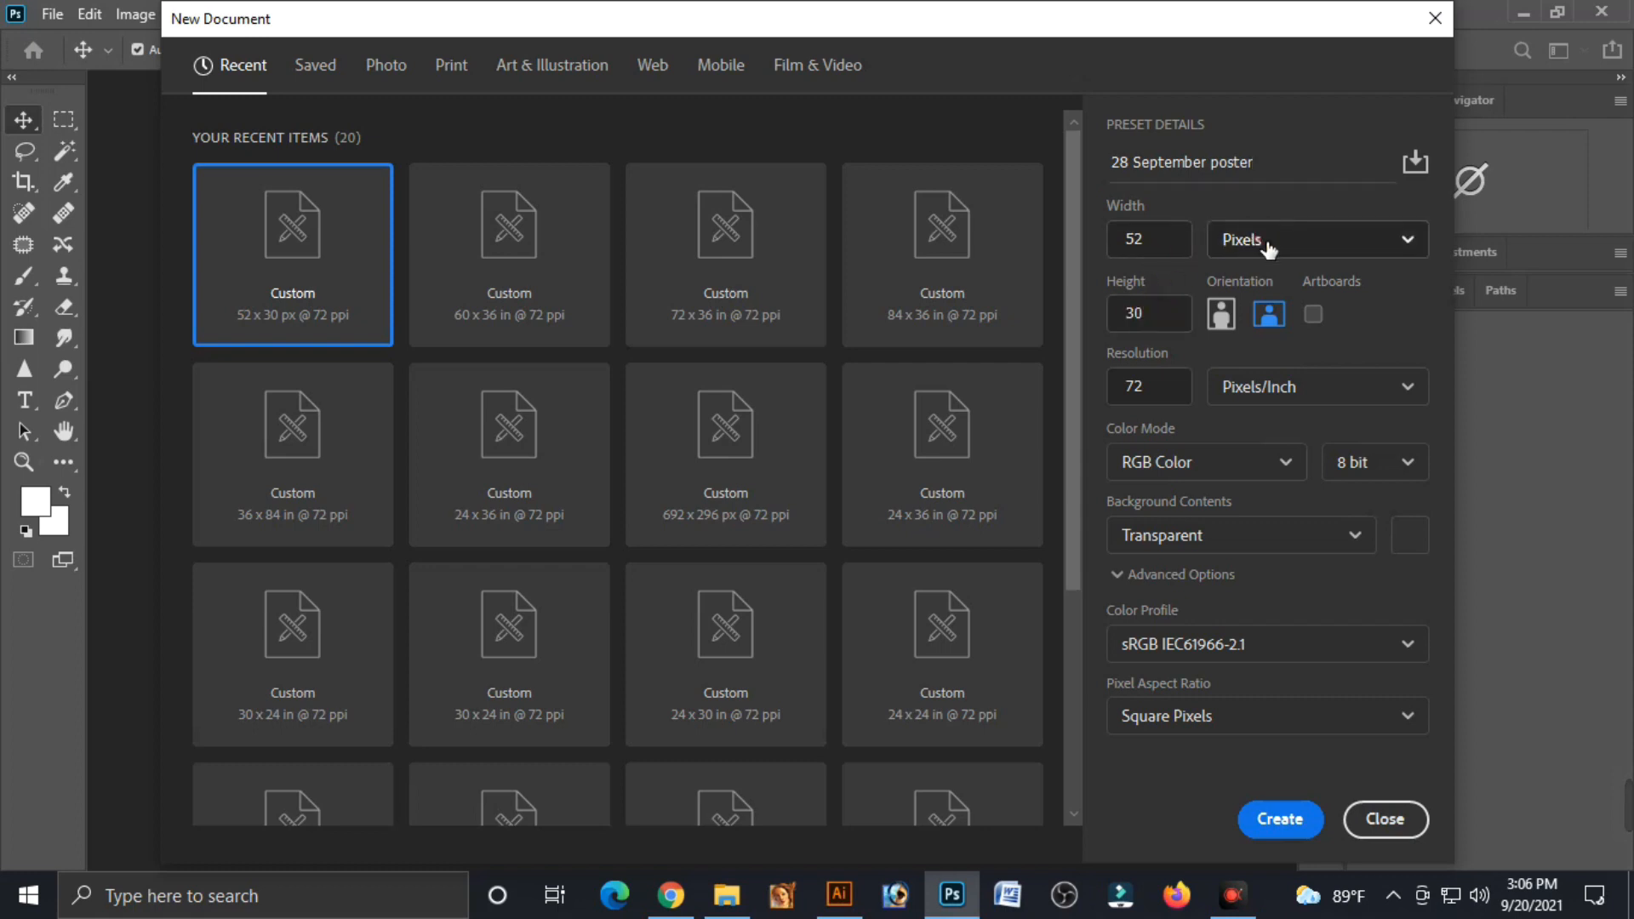
pyautogui.click(1268, 248)
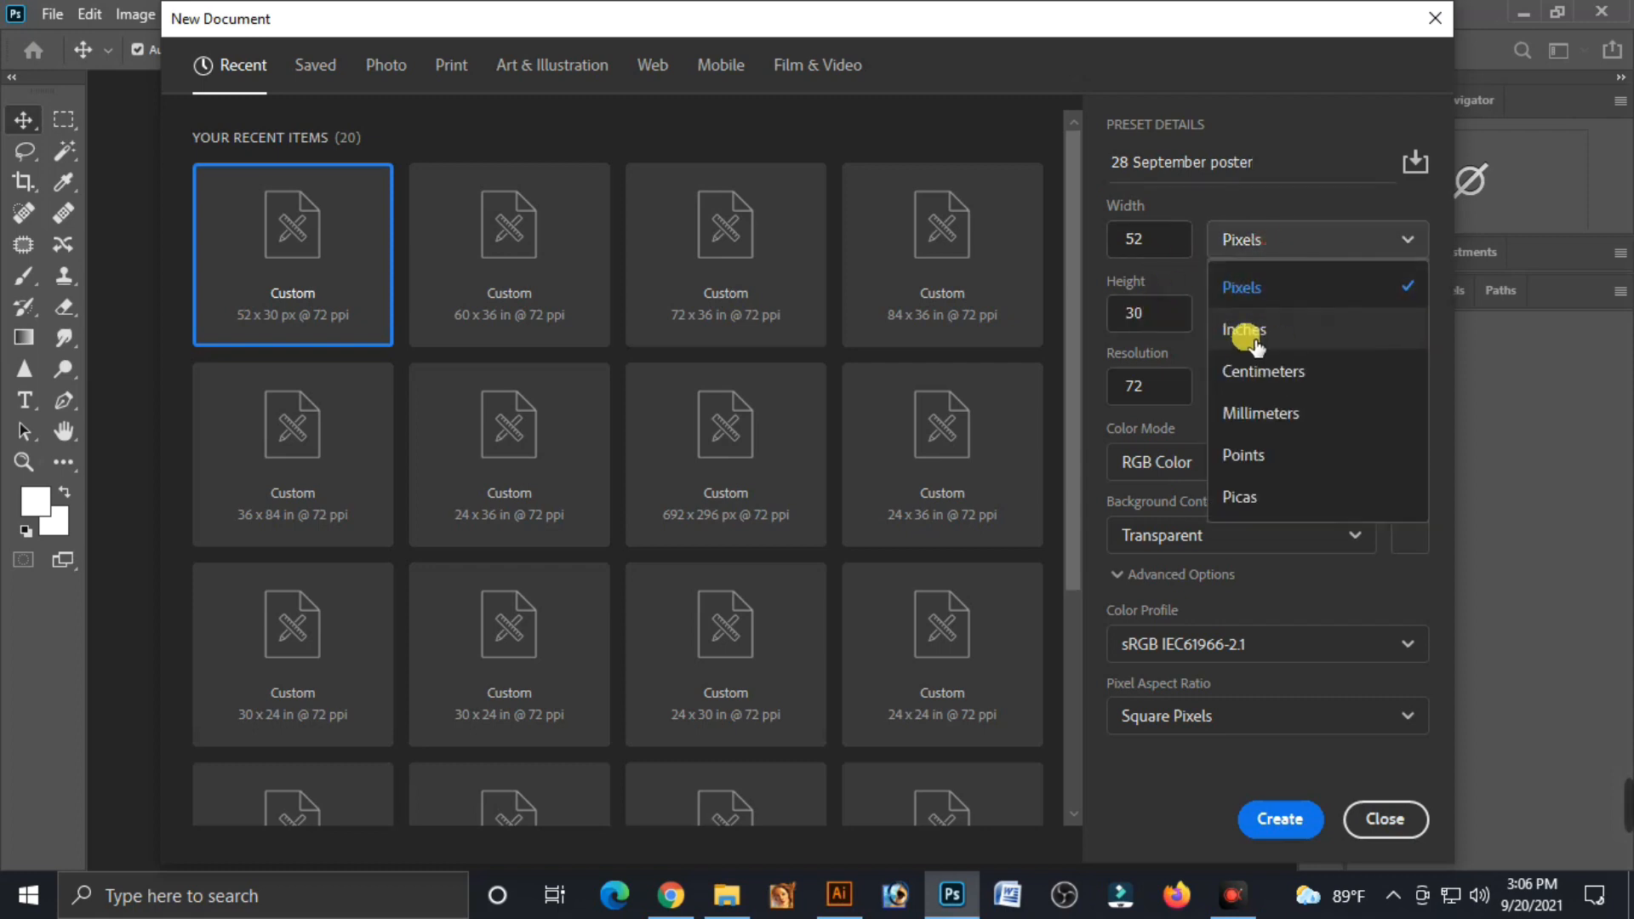
pyautogui.click(1257, 337)
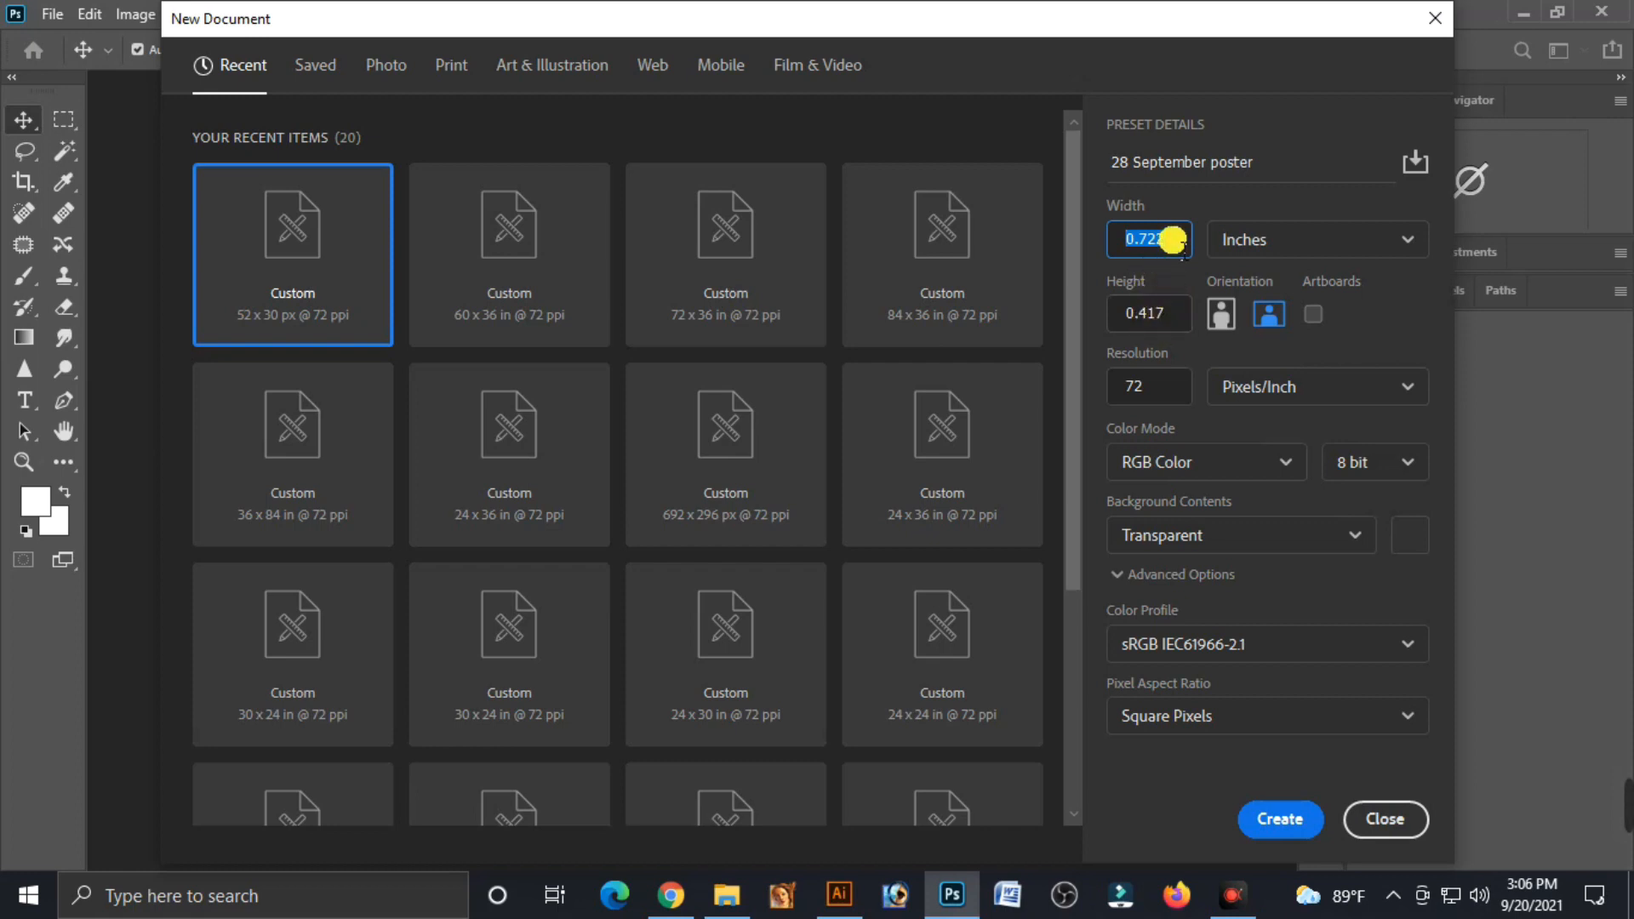
pyautogui.press('Tab')
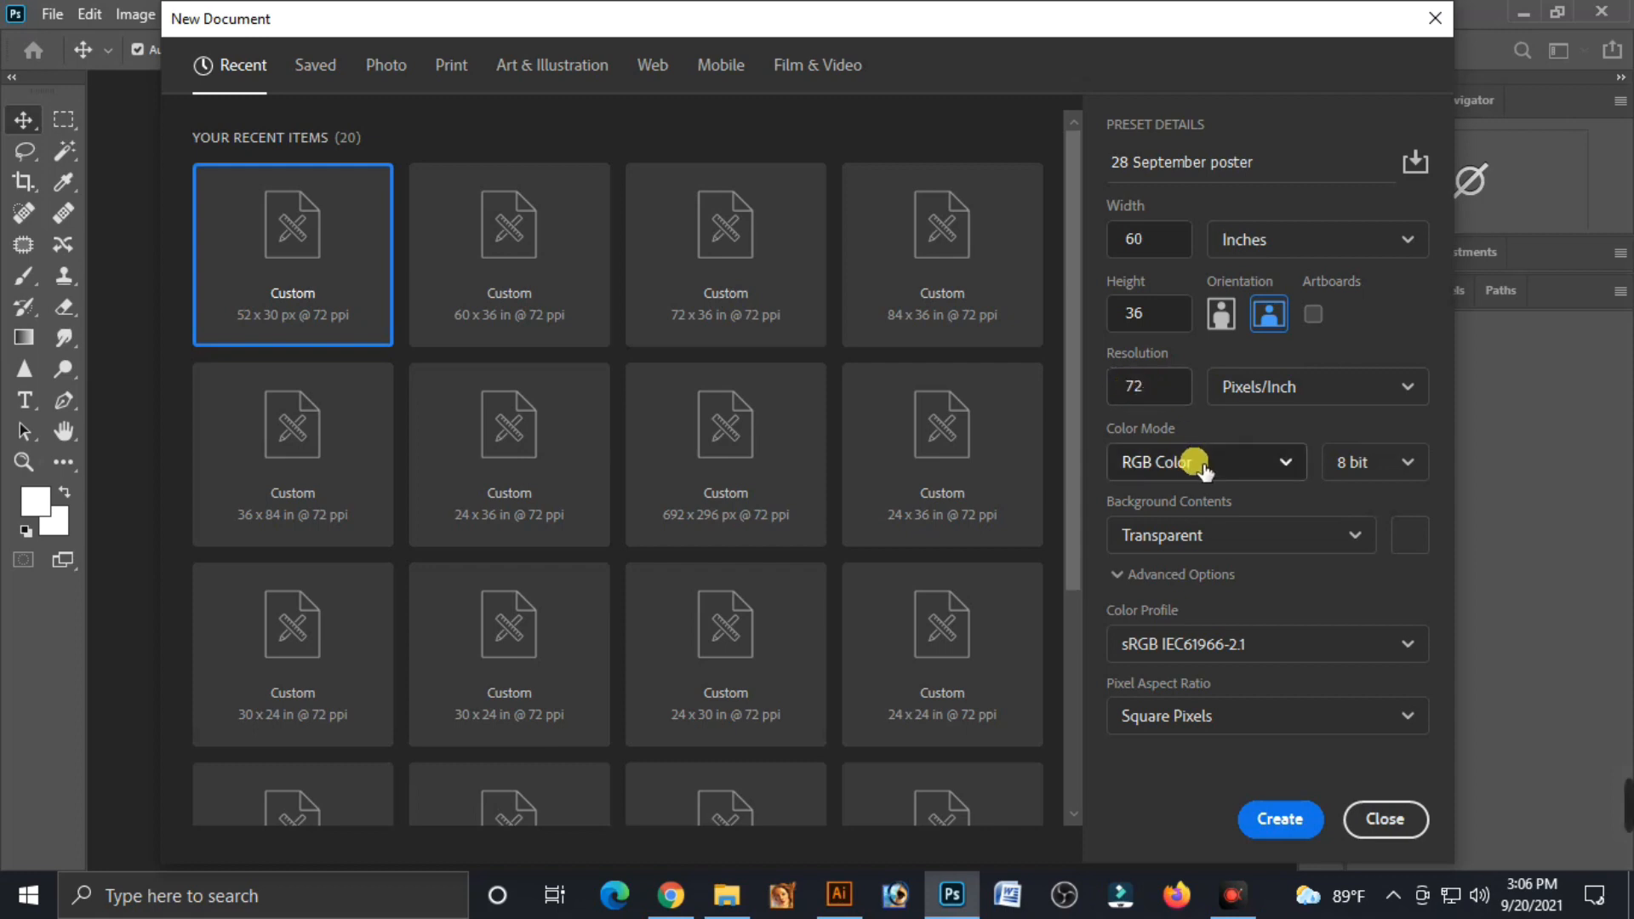
# Set the new document to CMYK Color with a White background and create it
pyautogui.click(1196, 477)
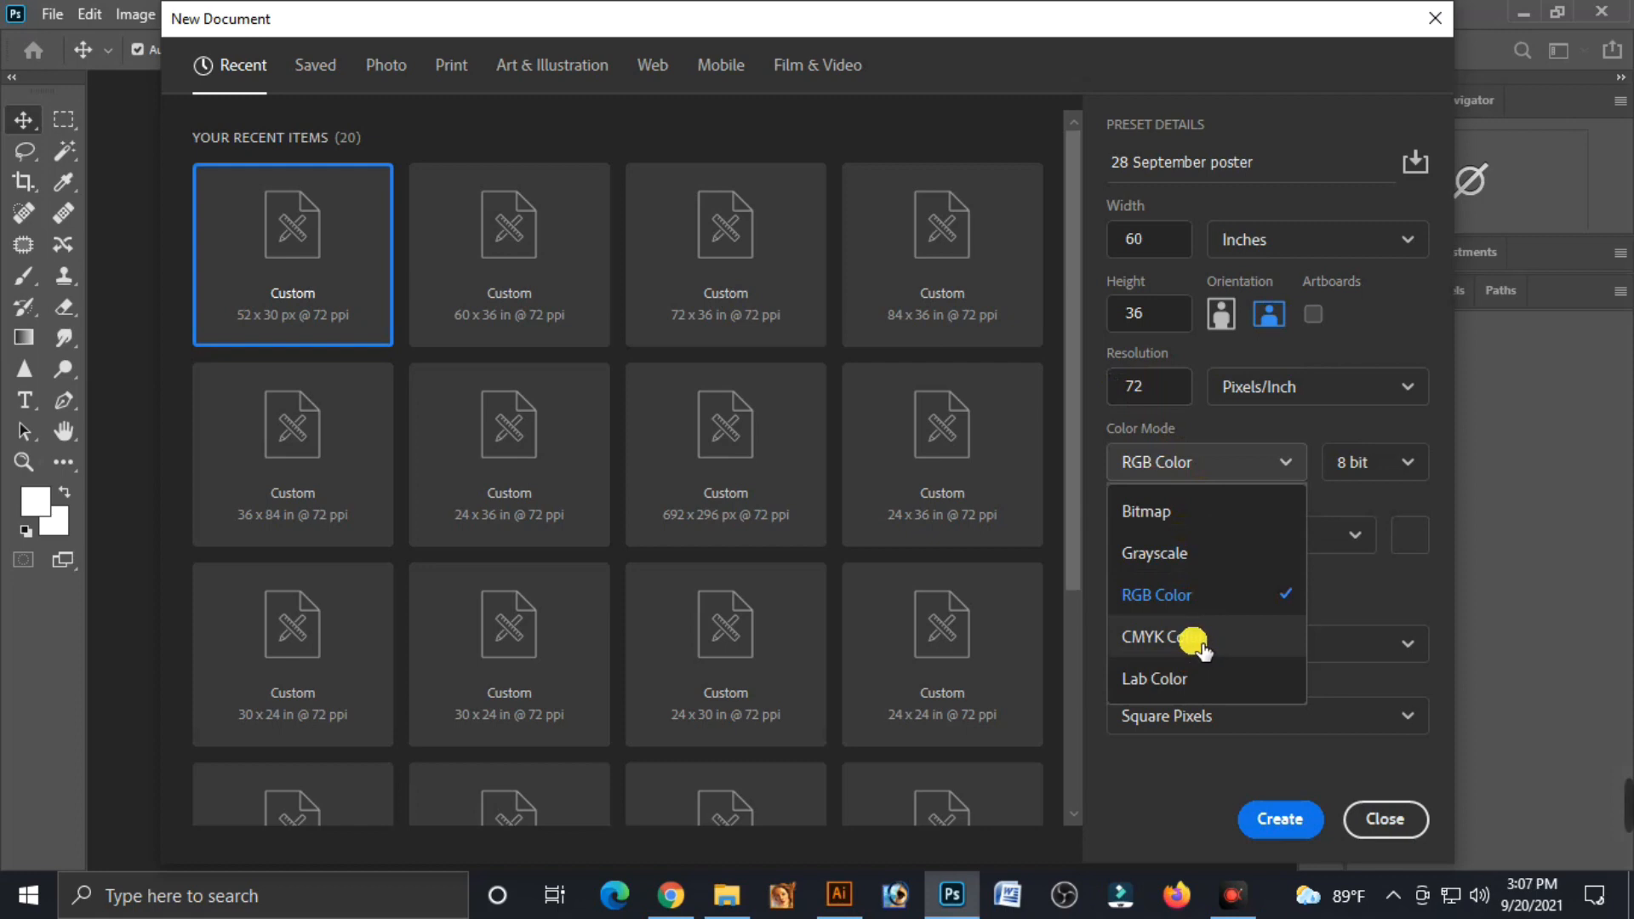
pyautogui.click(1200, 644)
pyautogui.click(1180, 541)
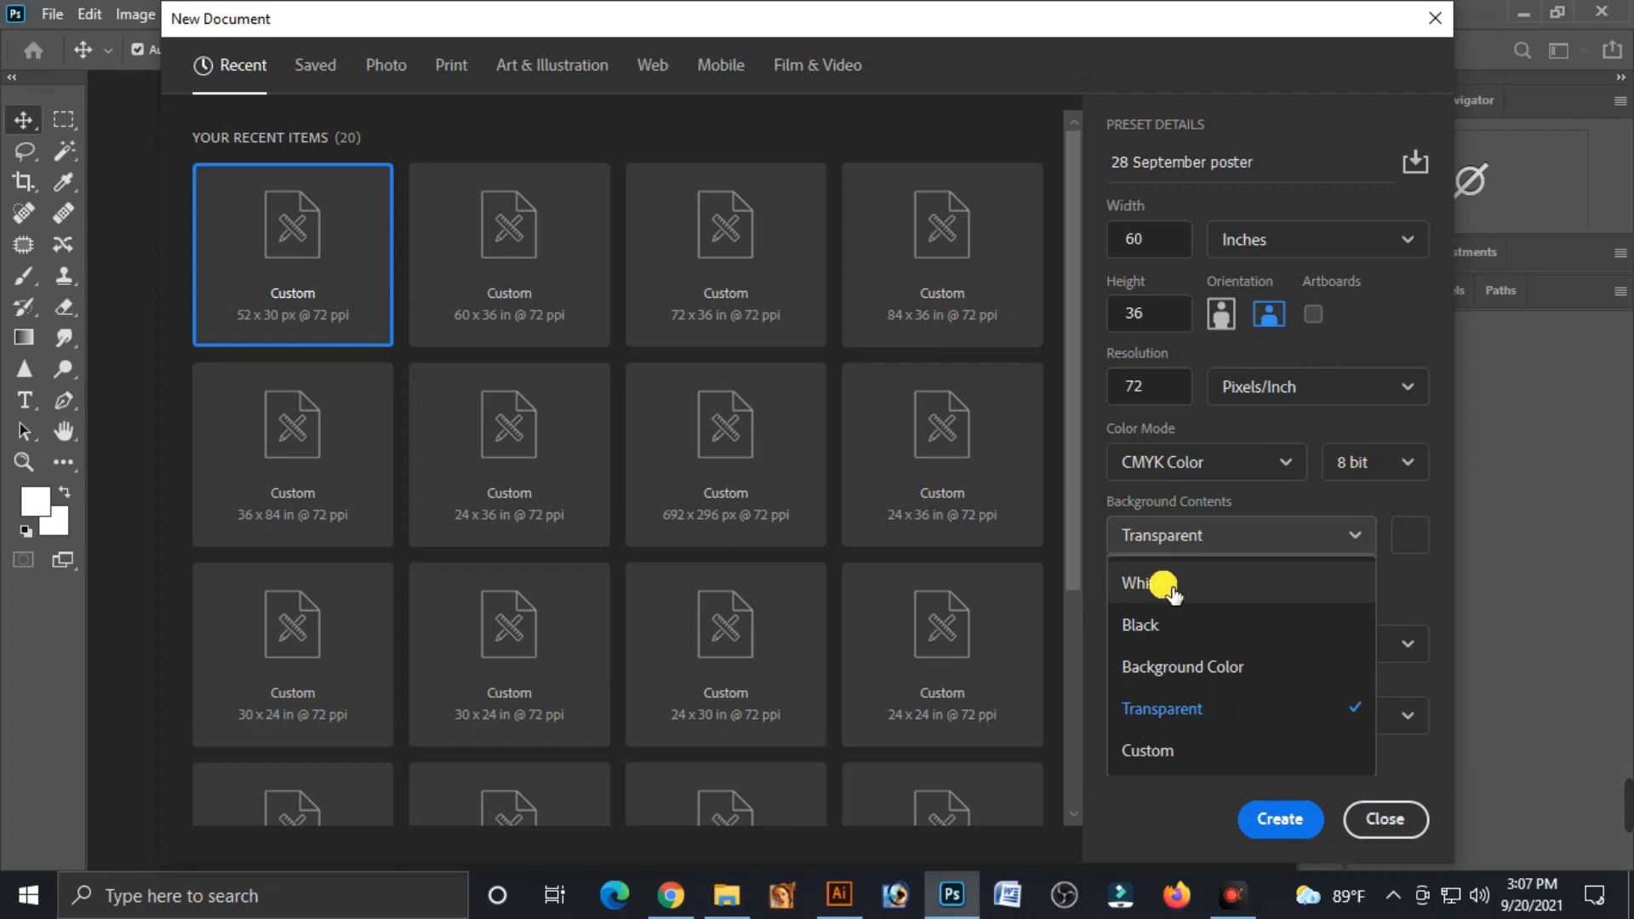
pyautogui.click(1172, 587)
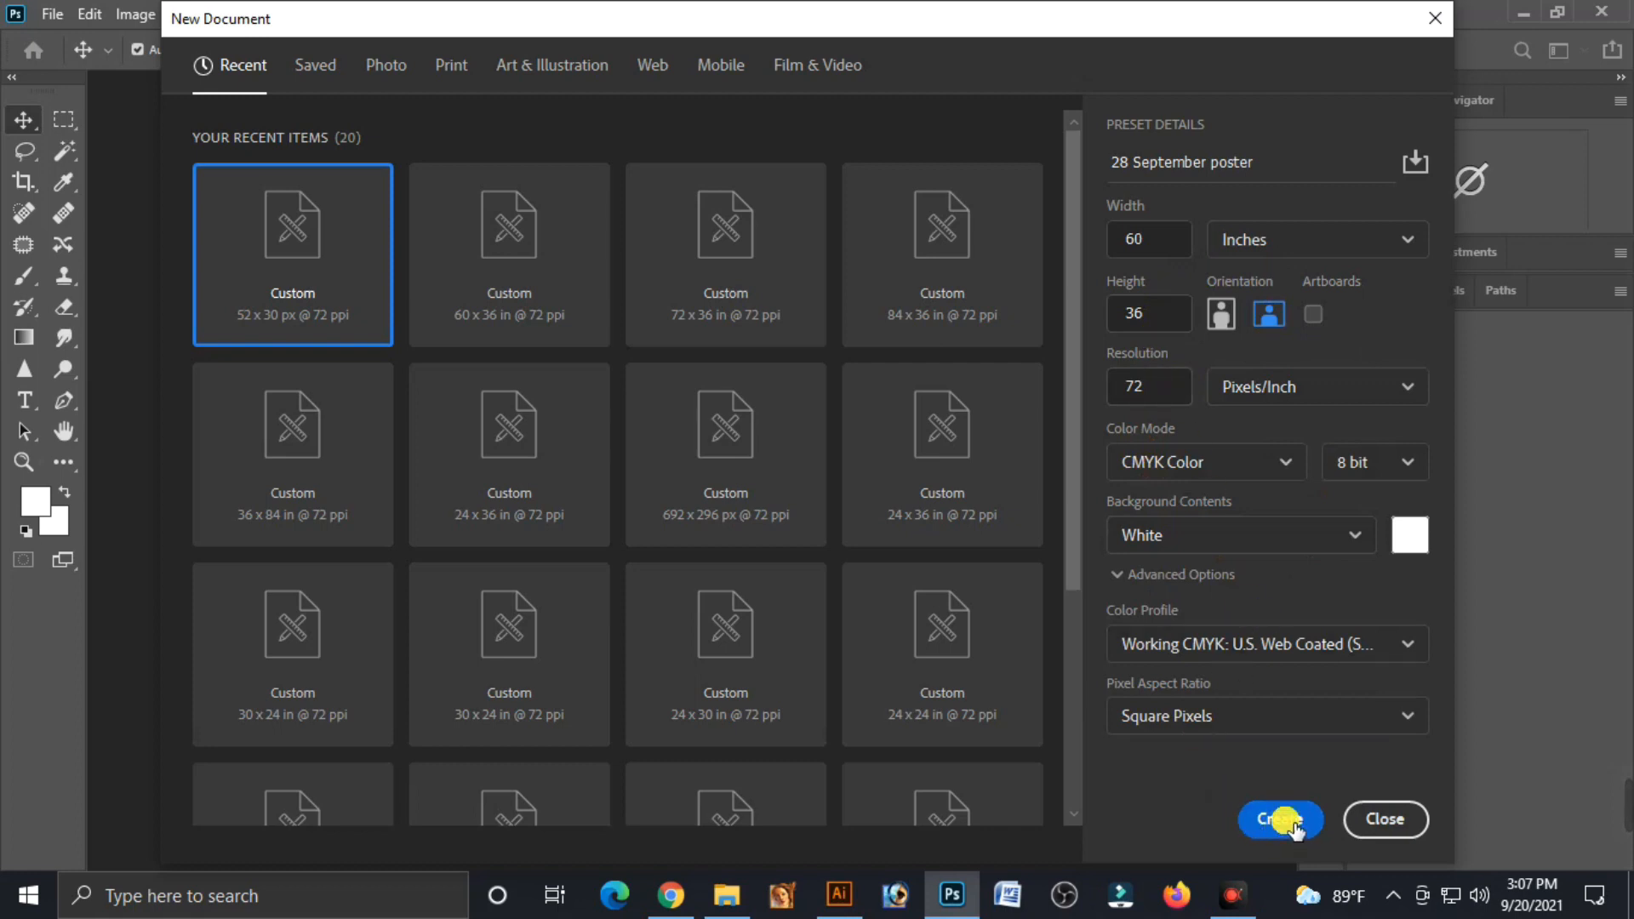
pyautogui.click(1281, 820)
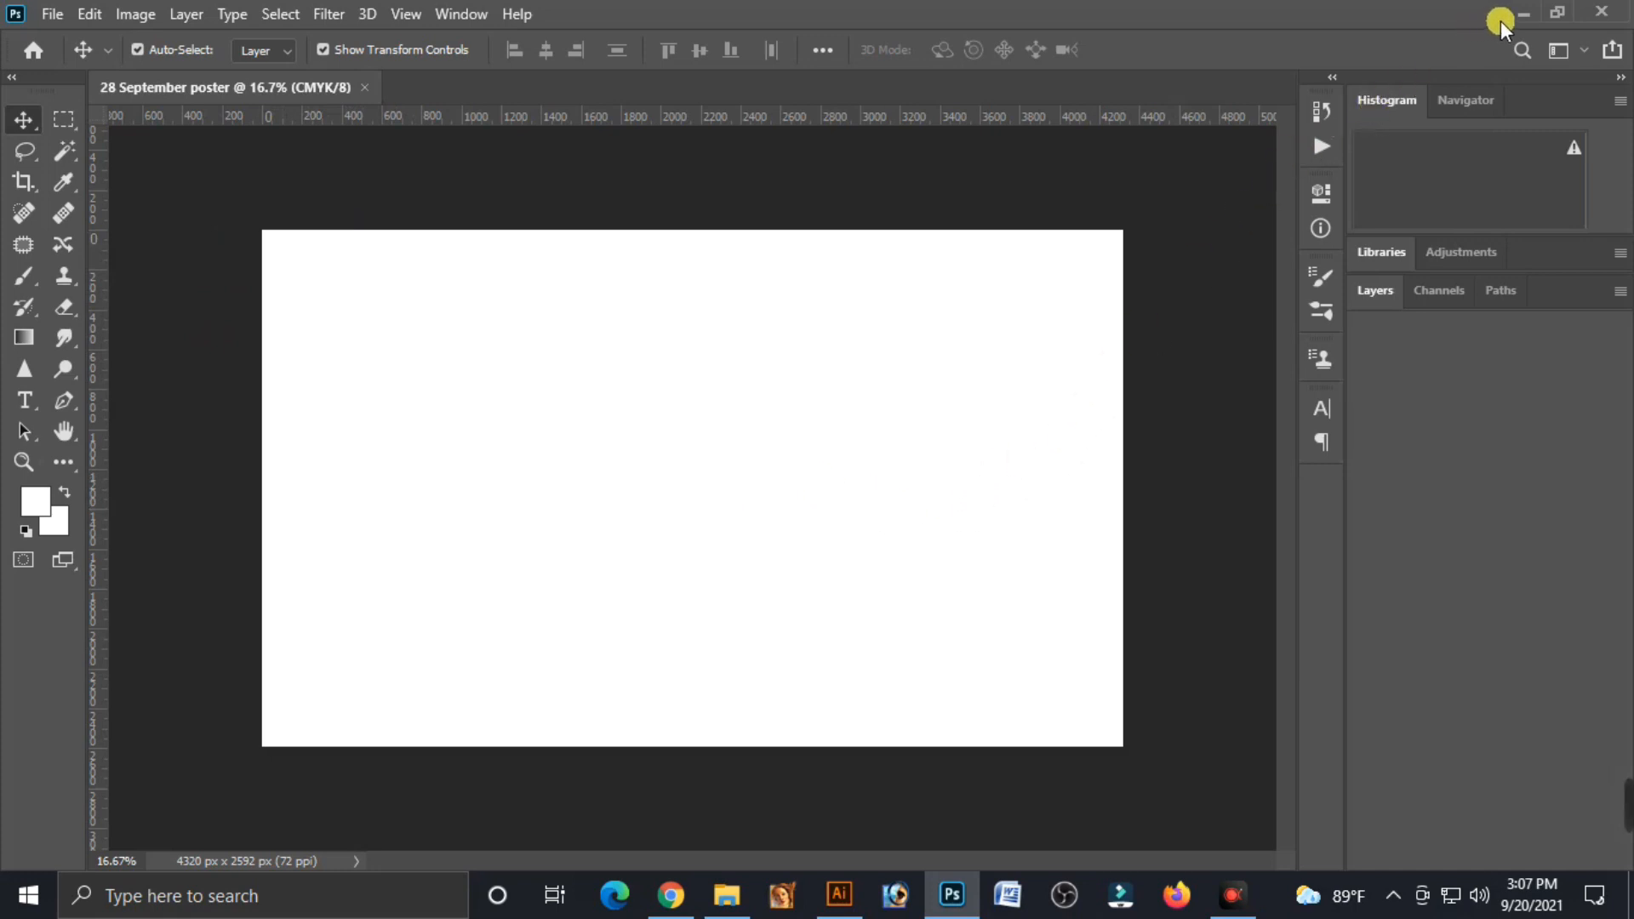
# Switch to New folder (3) in File Explorer and view the pink and gold balloon image, then close it
pyautogui.click(1529, 11)
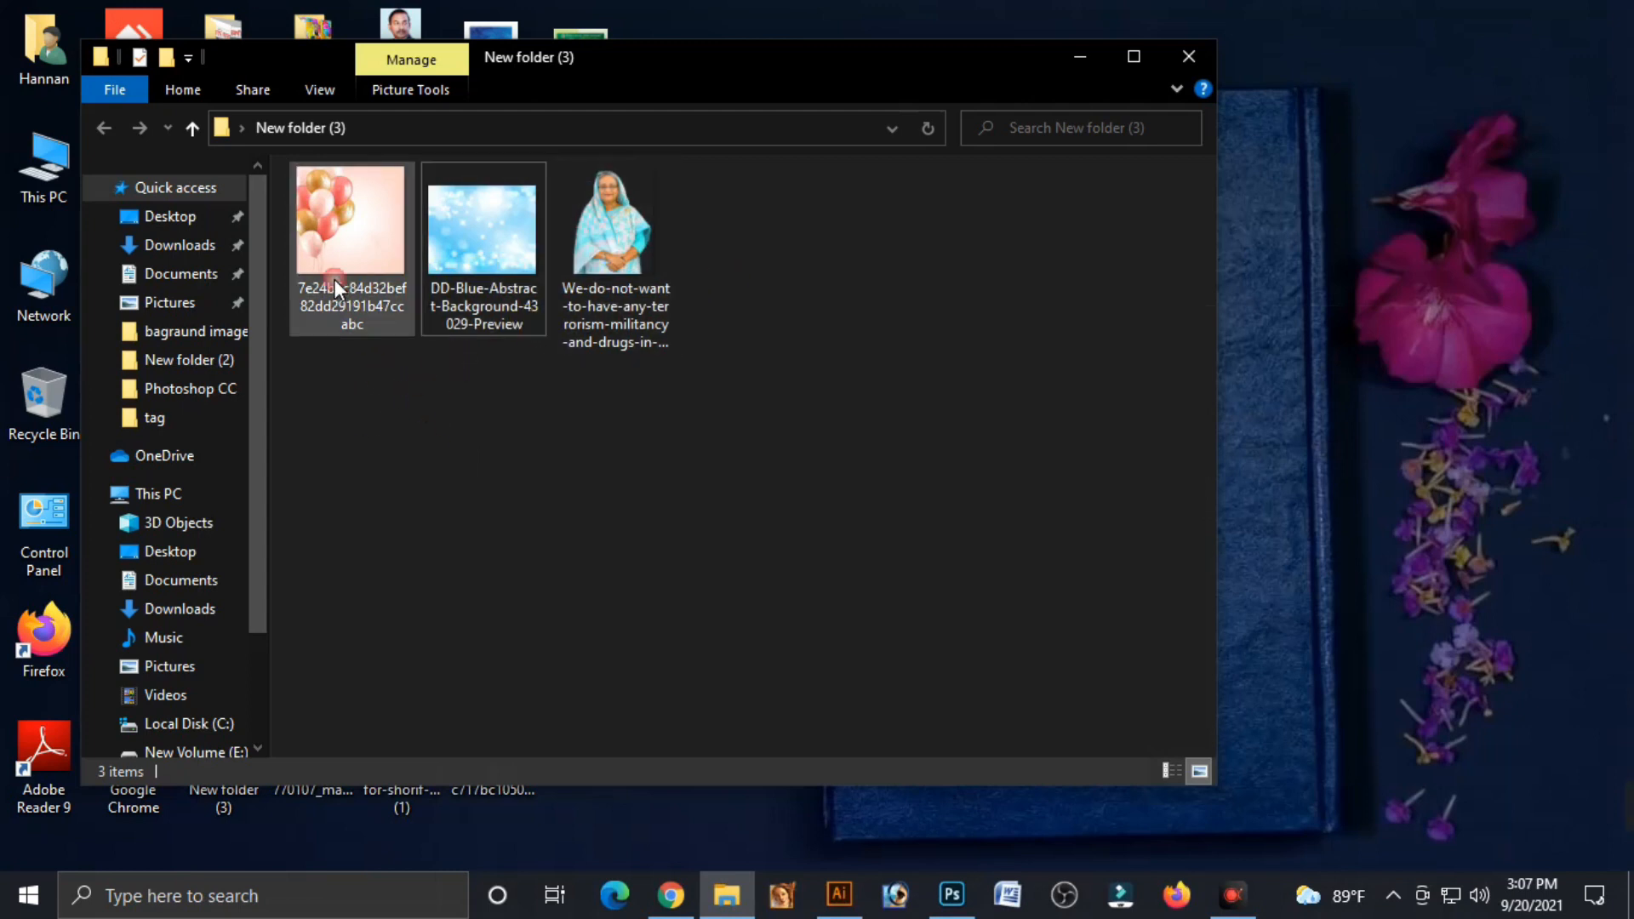
pyautogui.doubleClick(382, 247)
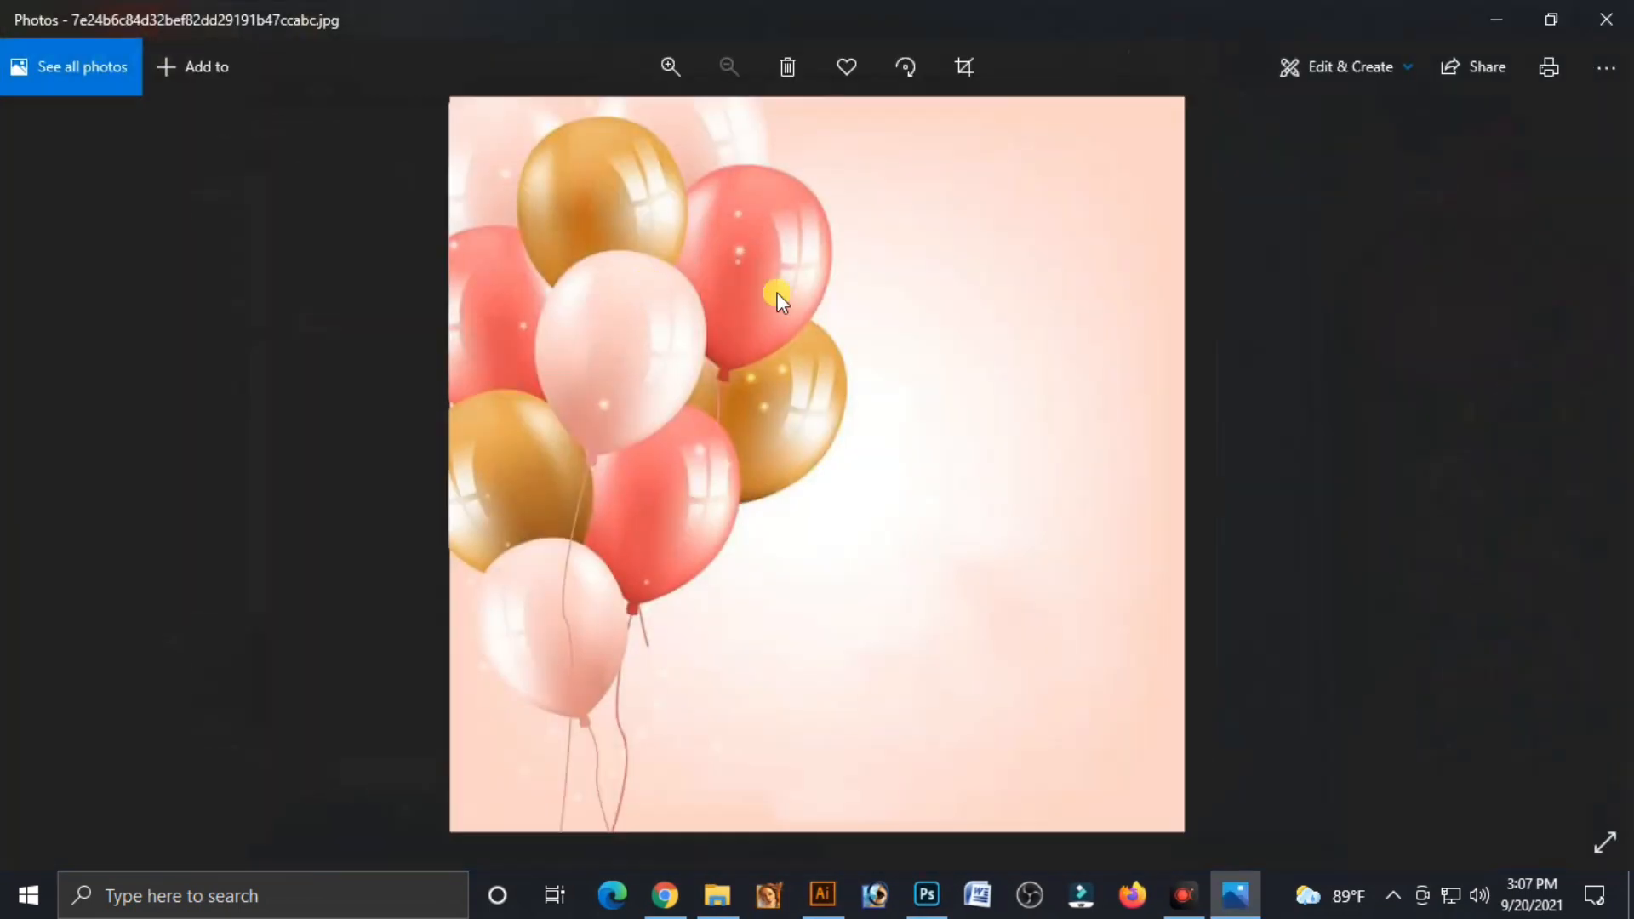
pyautogui.click(1614, 13)
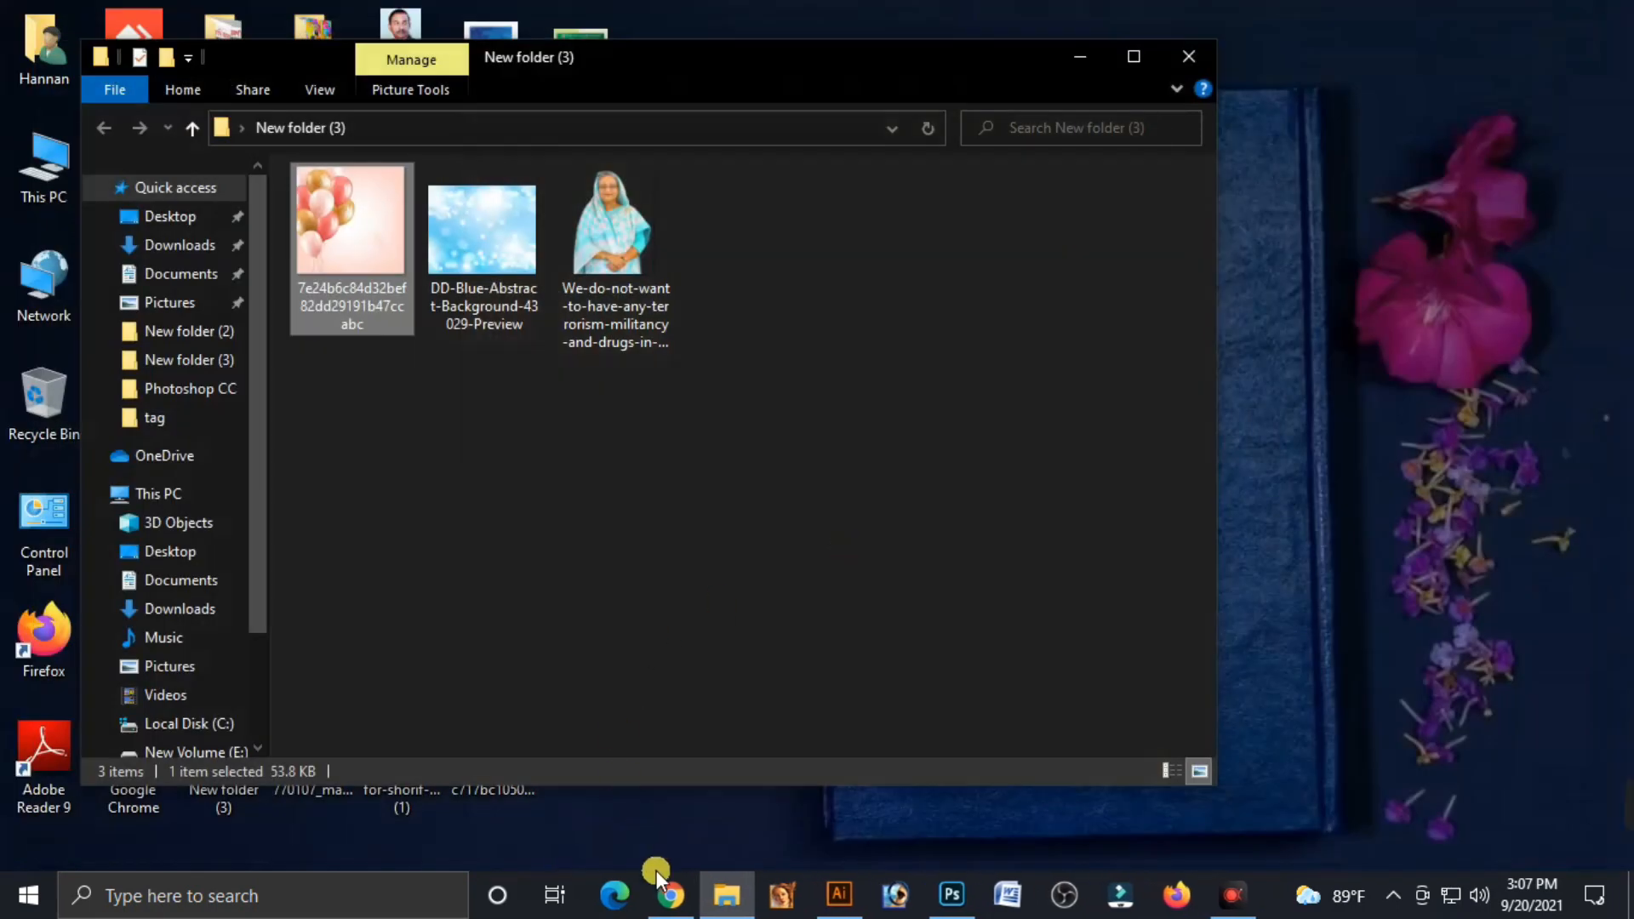
# Switch to Chrome and browse the image results for "happy birthday balun" for balloon artwork
pyautogui.click(668, 895)
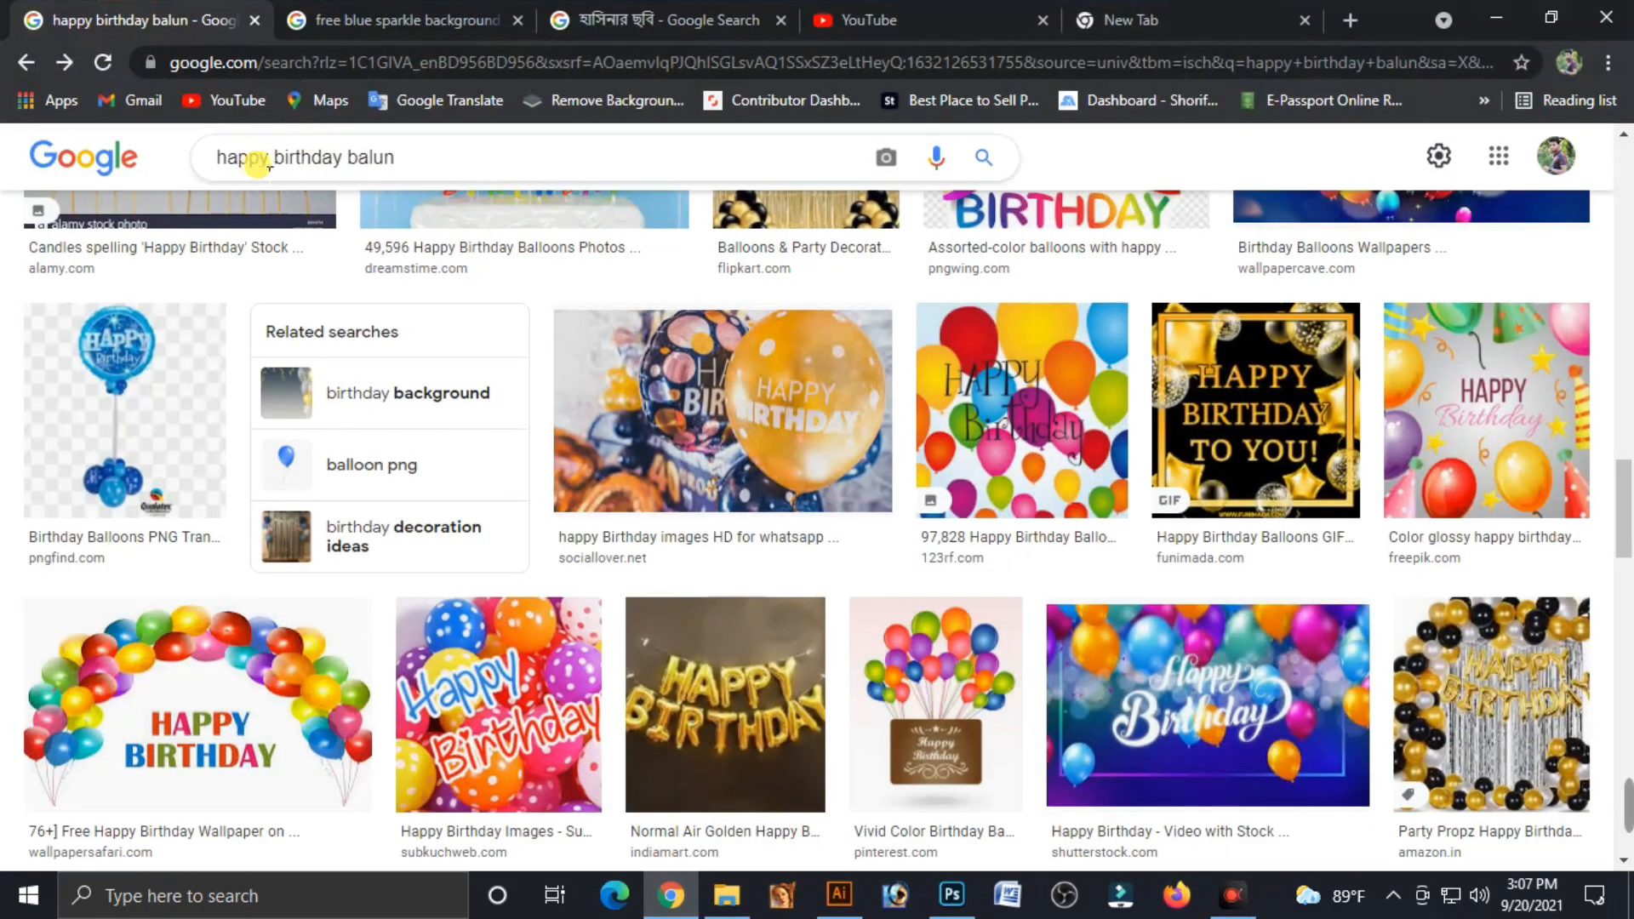
pyautogui.scroll(10, 911, 523)
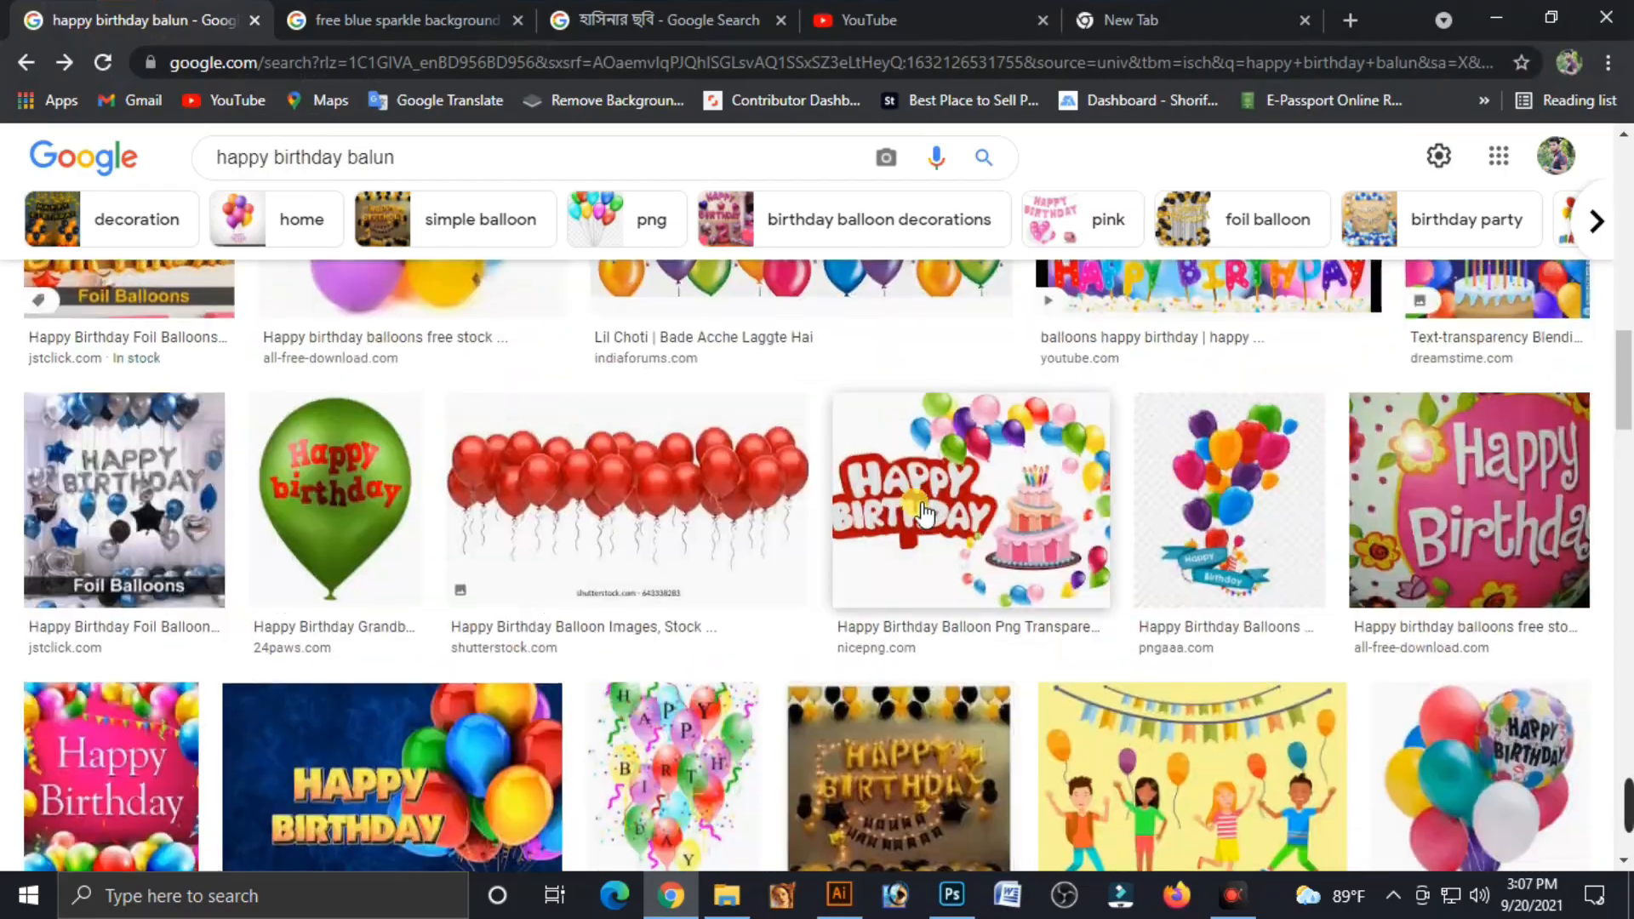
pyautogui.scroll(3, 906, 511)
pyautogui.scroll(-15, 894, 537)
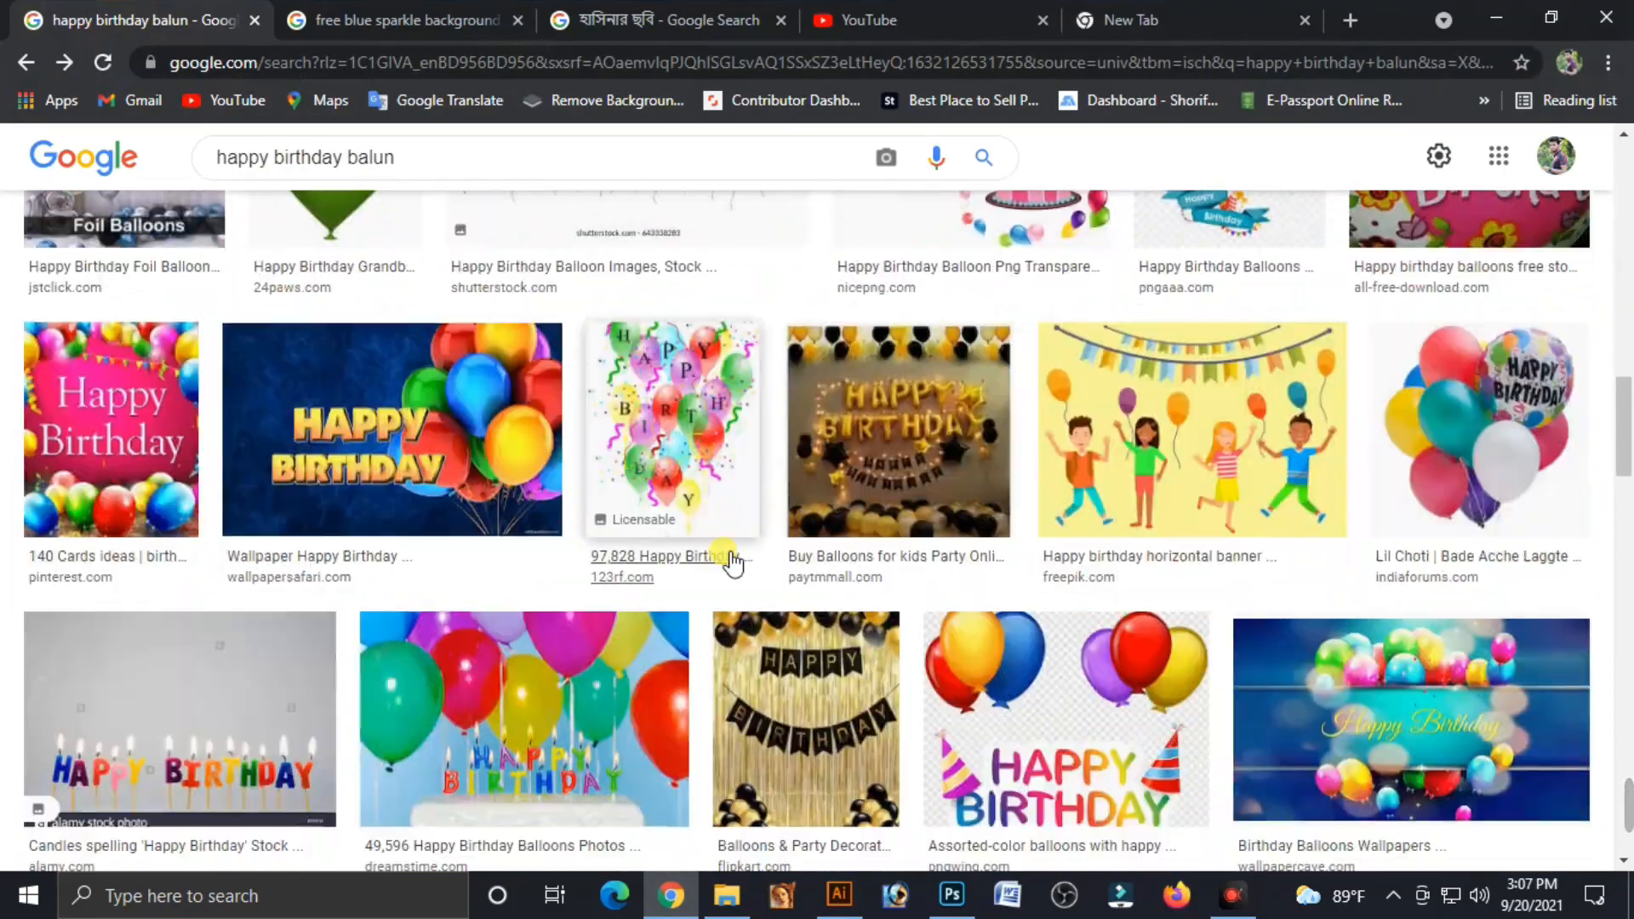
pyautogui.scroll(-5, 877, 570)
pyautogui.scroll(-10, 1093, 523)
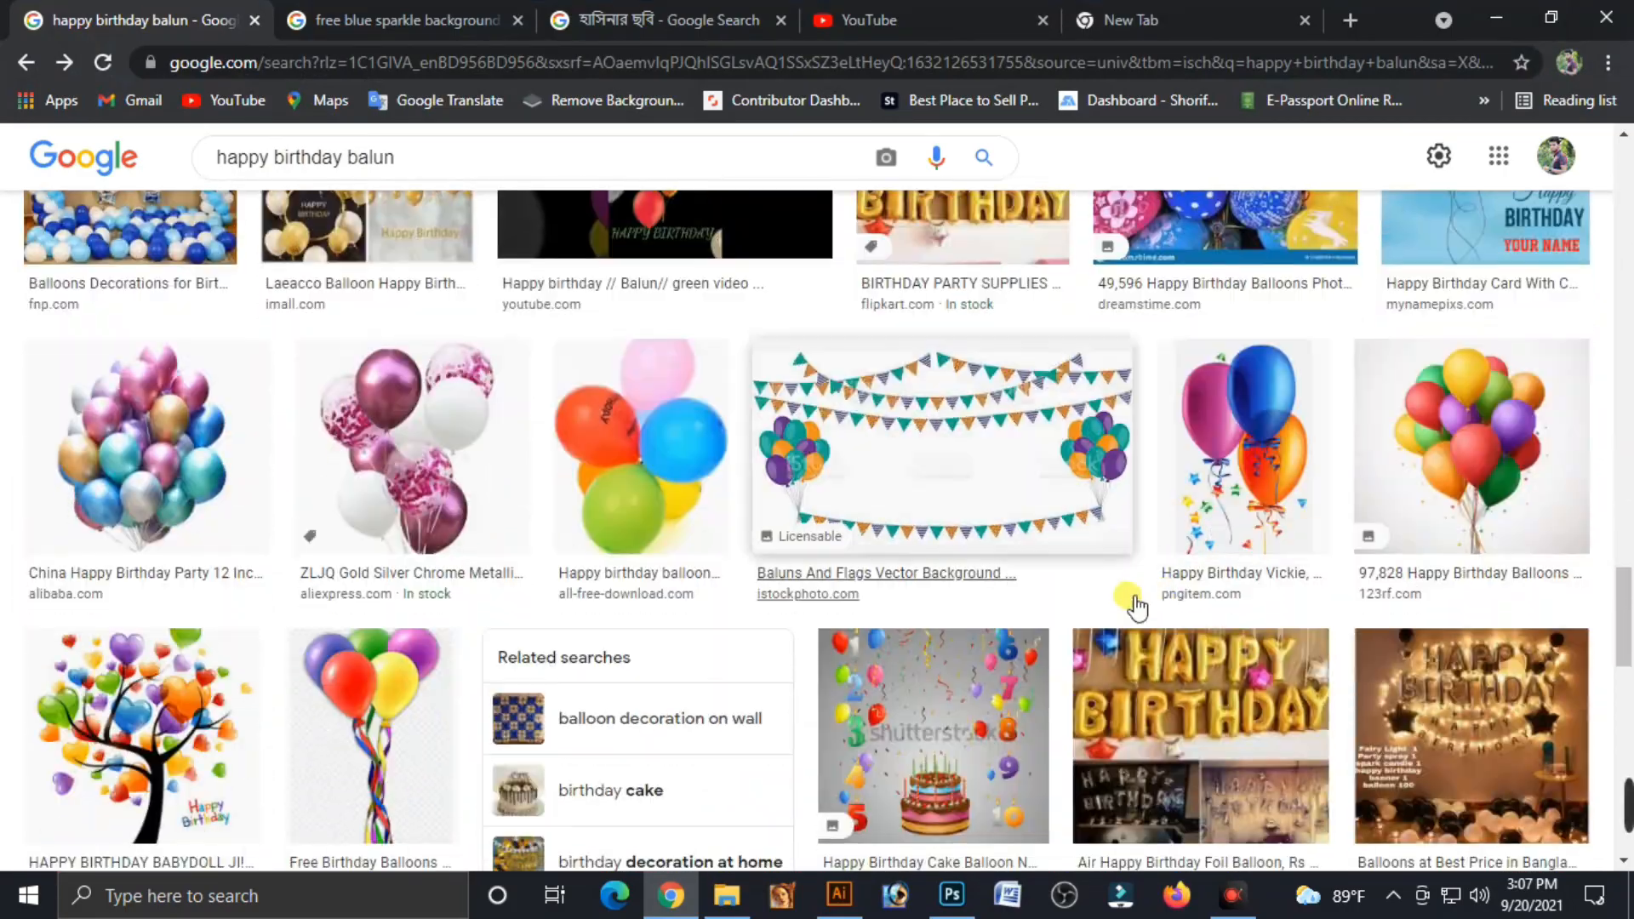
pyautogui.scroll(-15, 1476, 645)
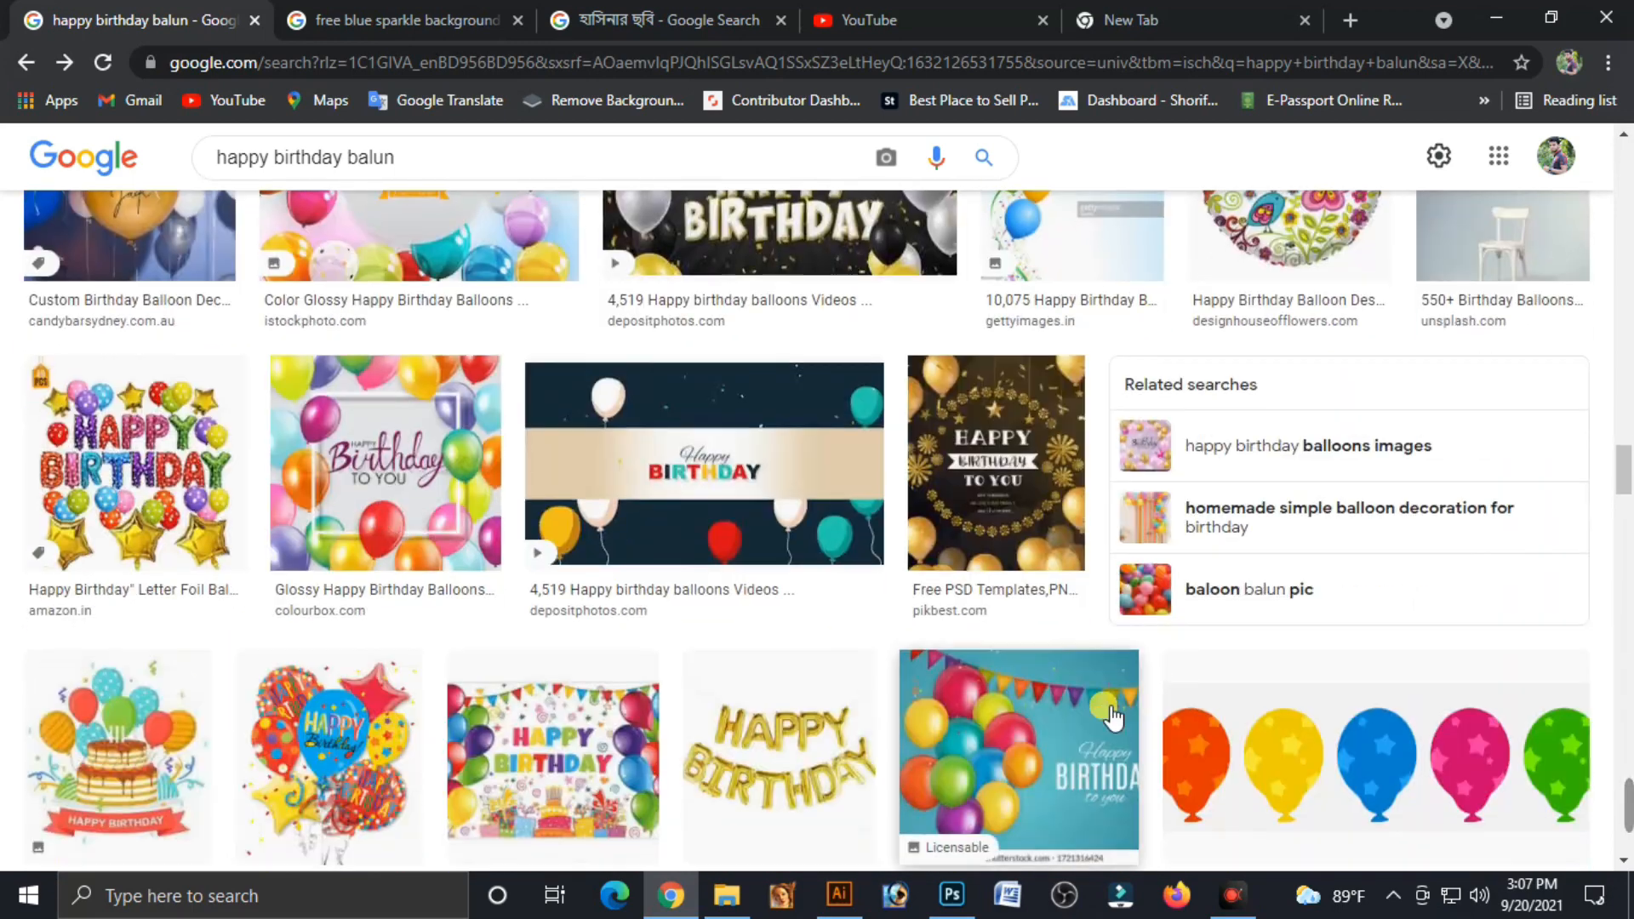
pyautogui.scroll(-15, 932, 835)
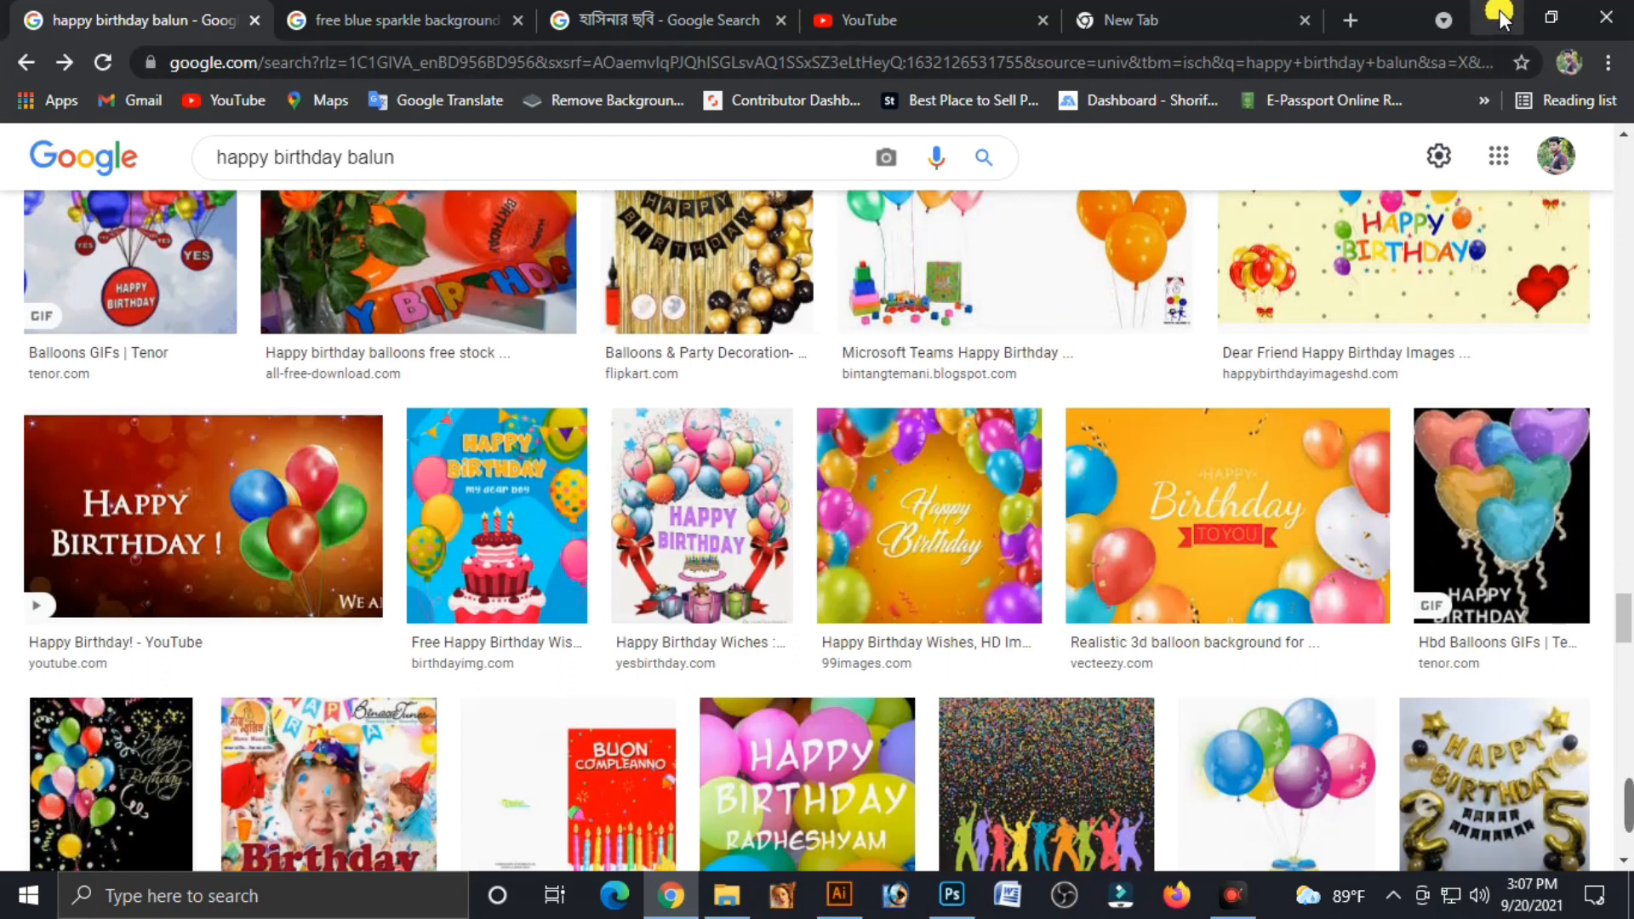
pyautogui.click(1500, 17)
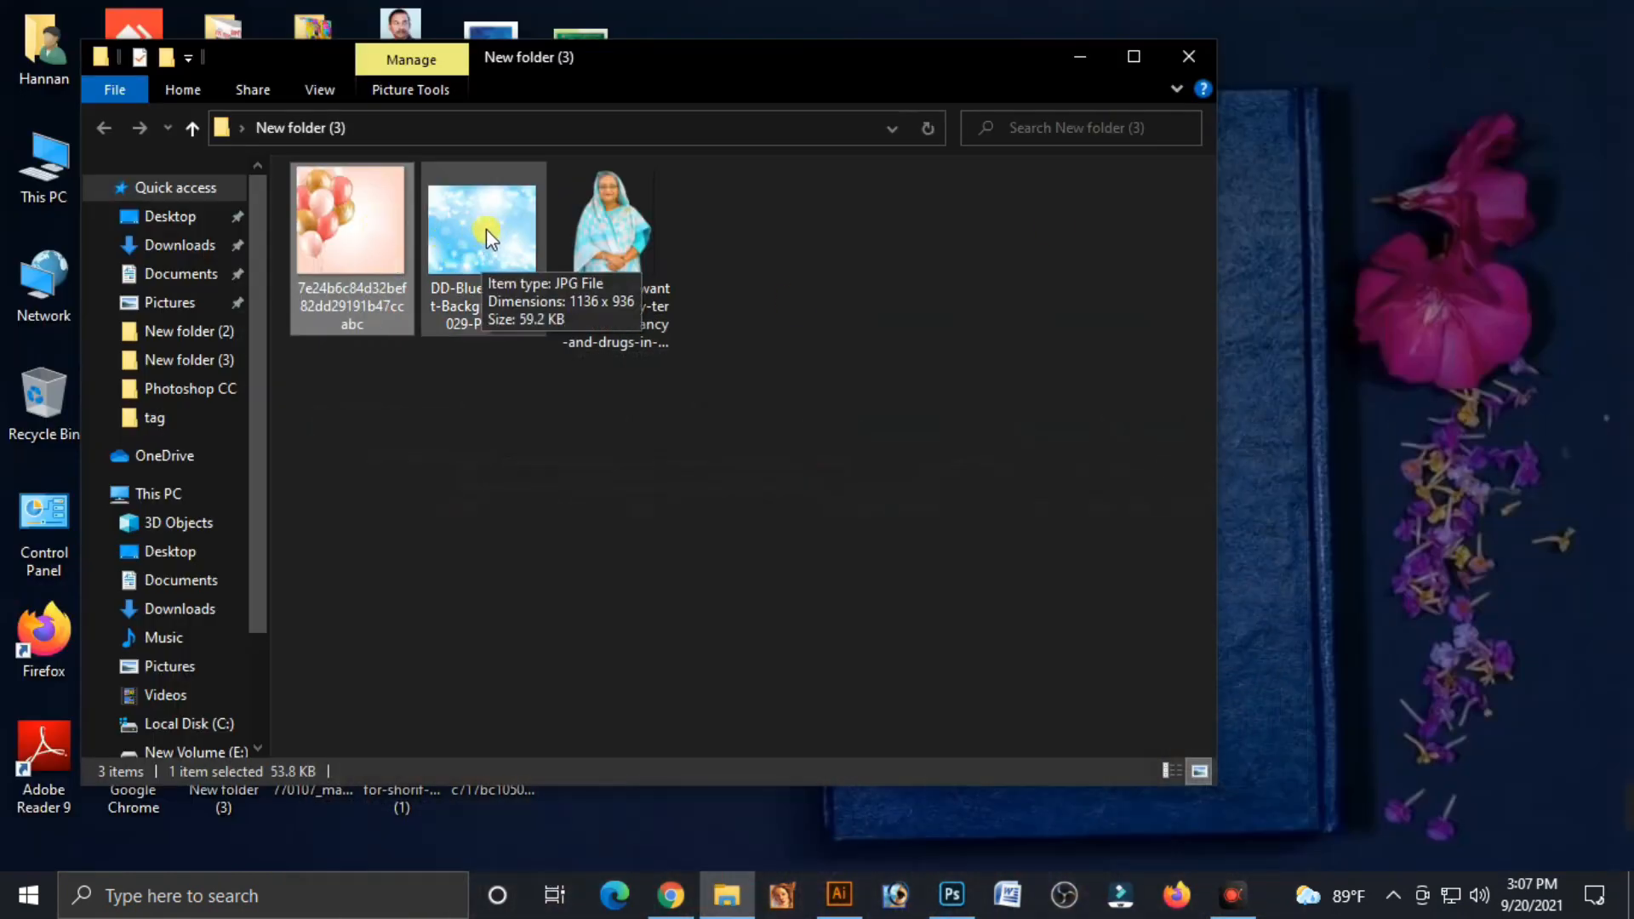
# Browse the image results for "Abastract blue background" in Chrome for a blue sparkle background
pyautogui.click(671, 895)
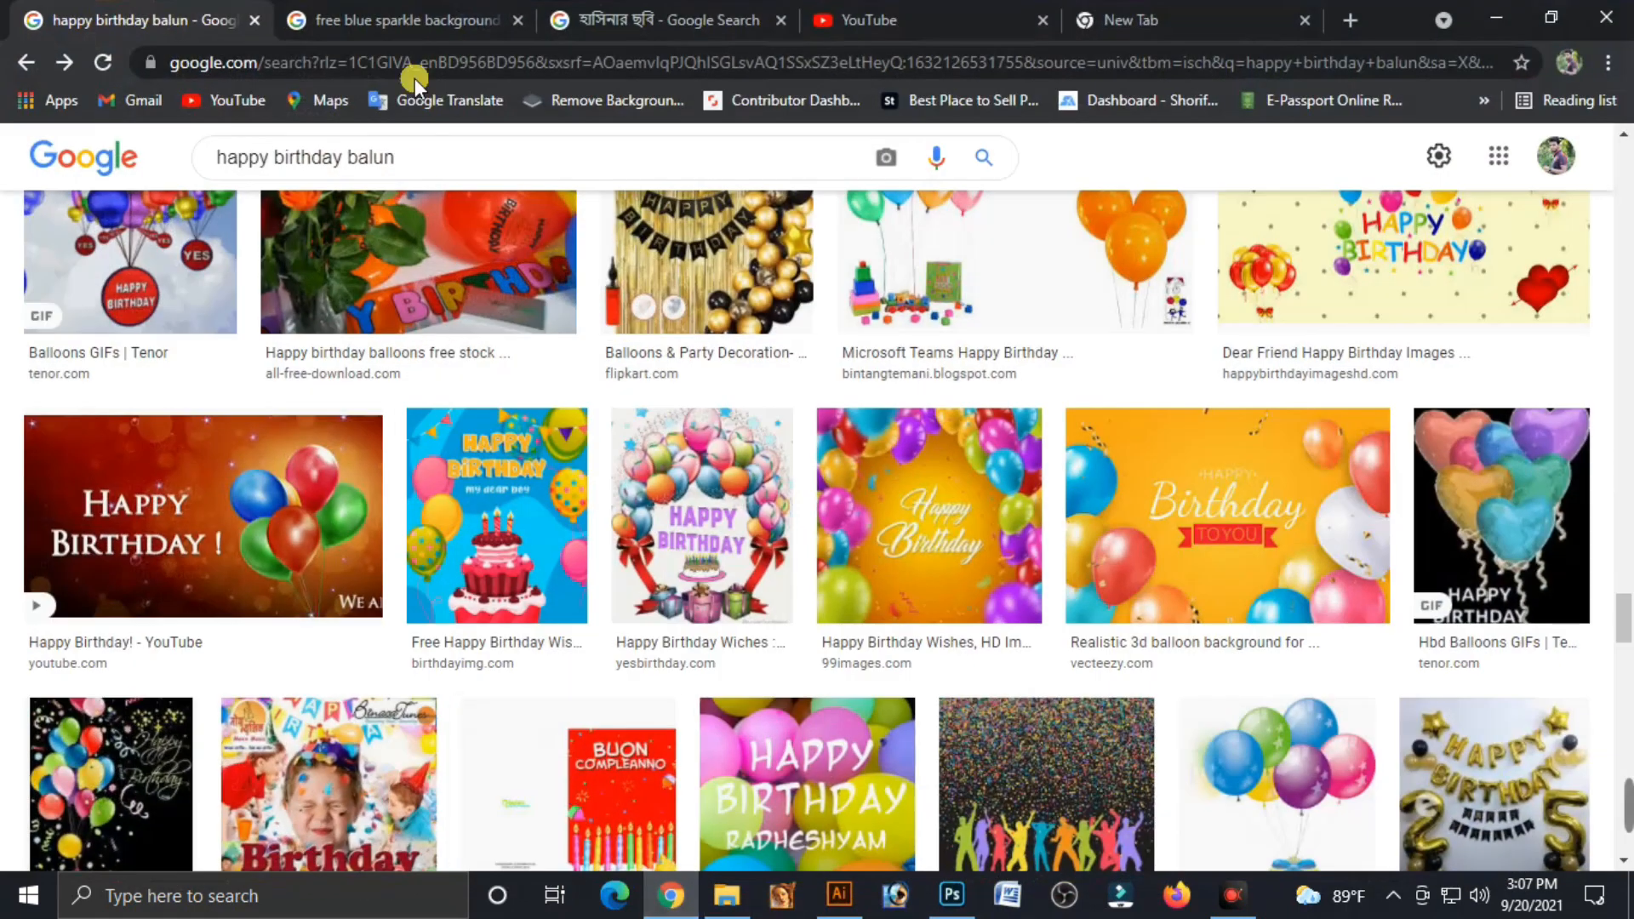
pyautogui.click(404, 18)
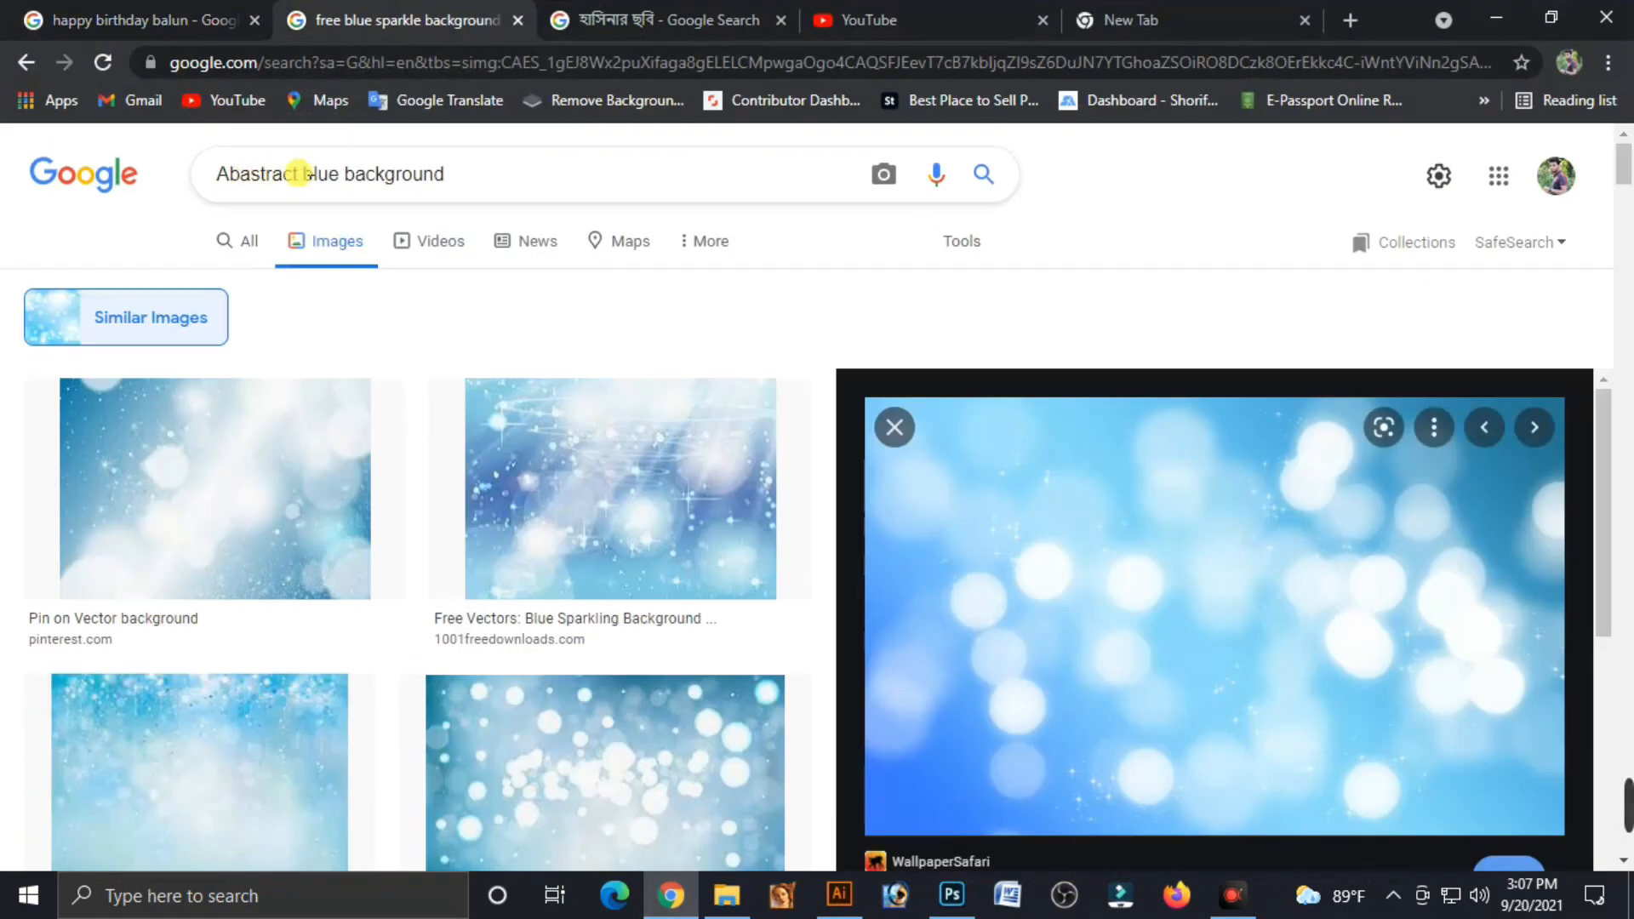
pyautogui.scroll(-10, 472, 579)
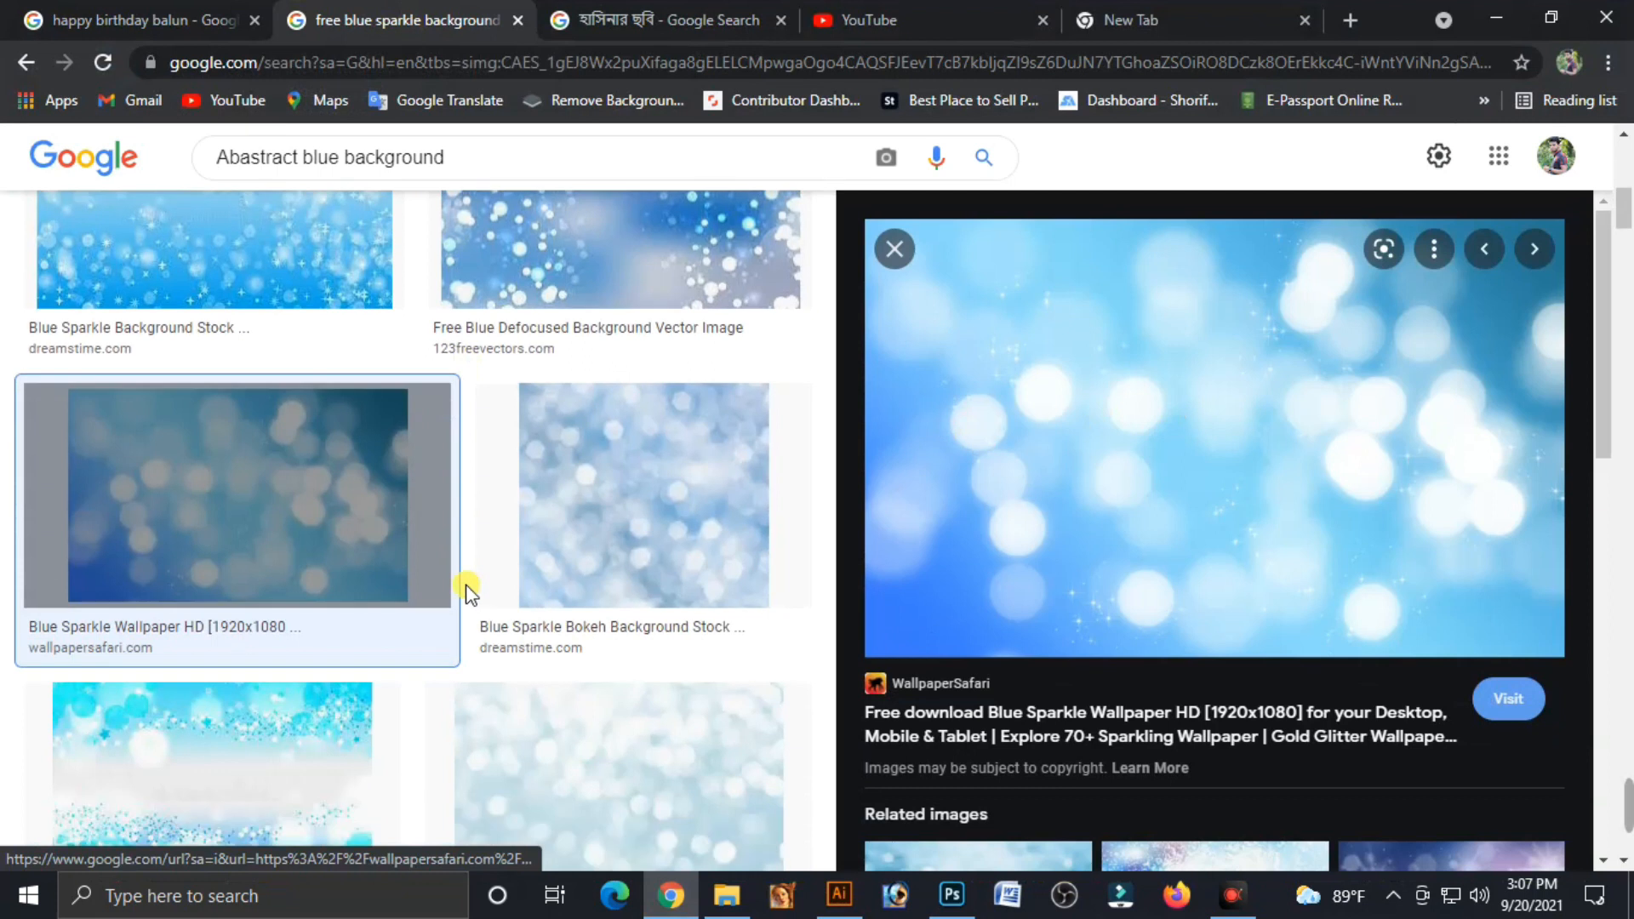
pyautogui.scroll(8, 445, 613)
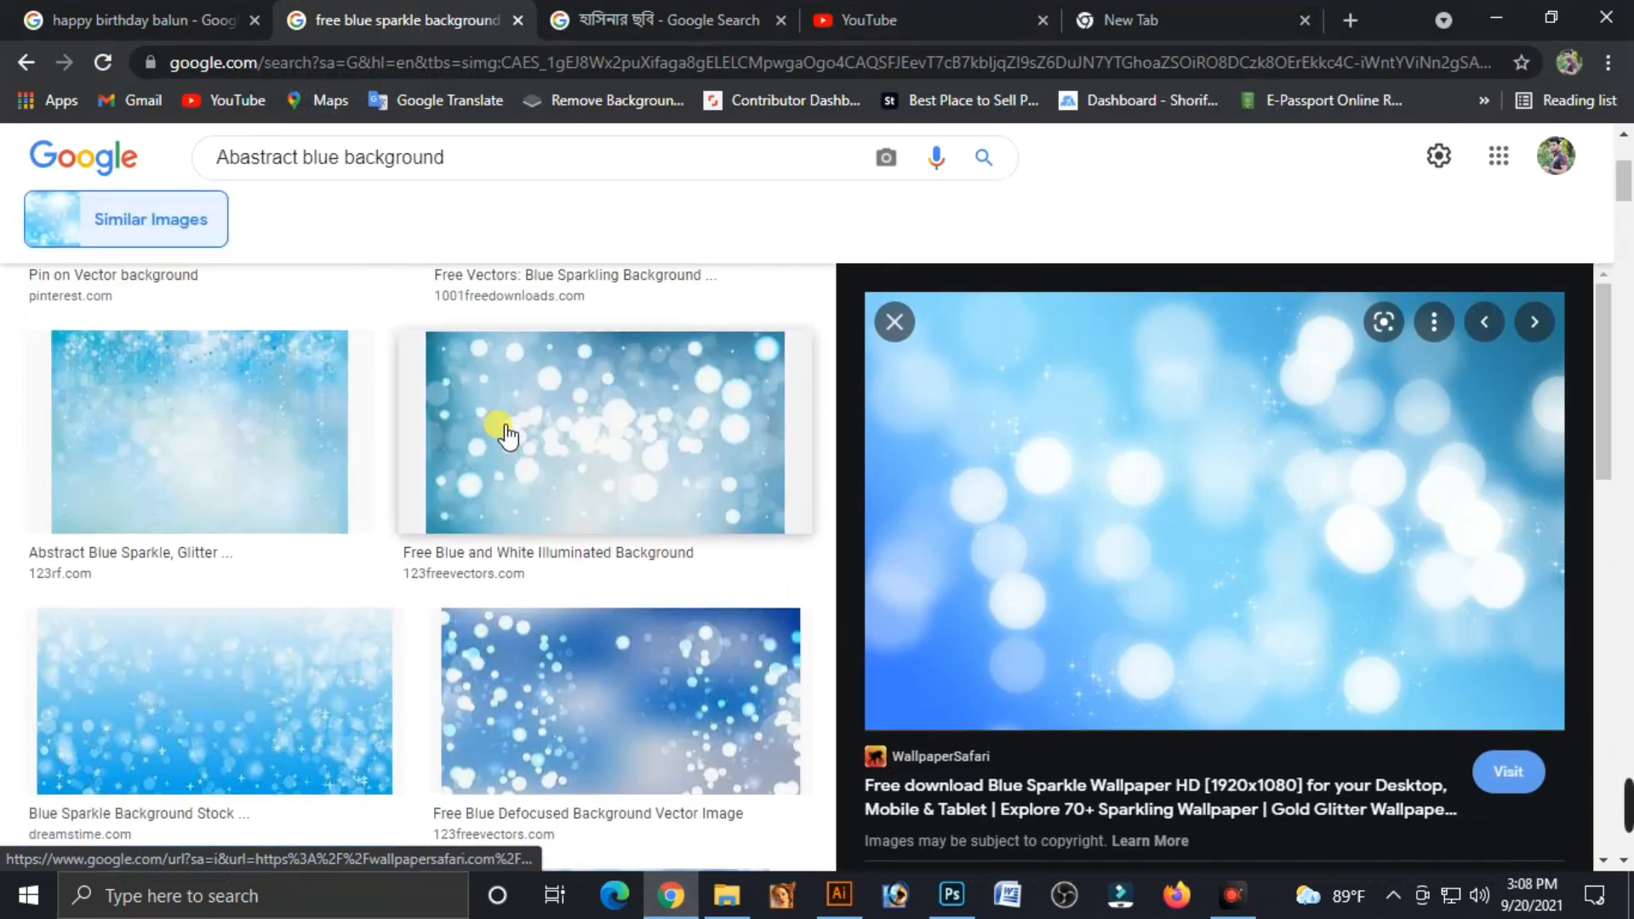
pyautogui.scroll(-8, 281, 519)
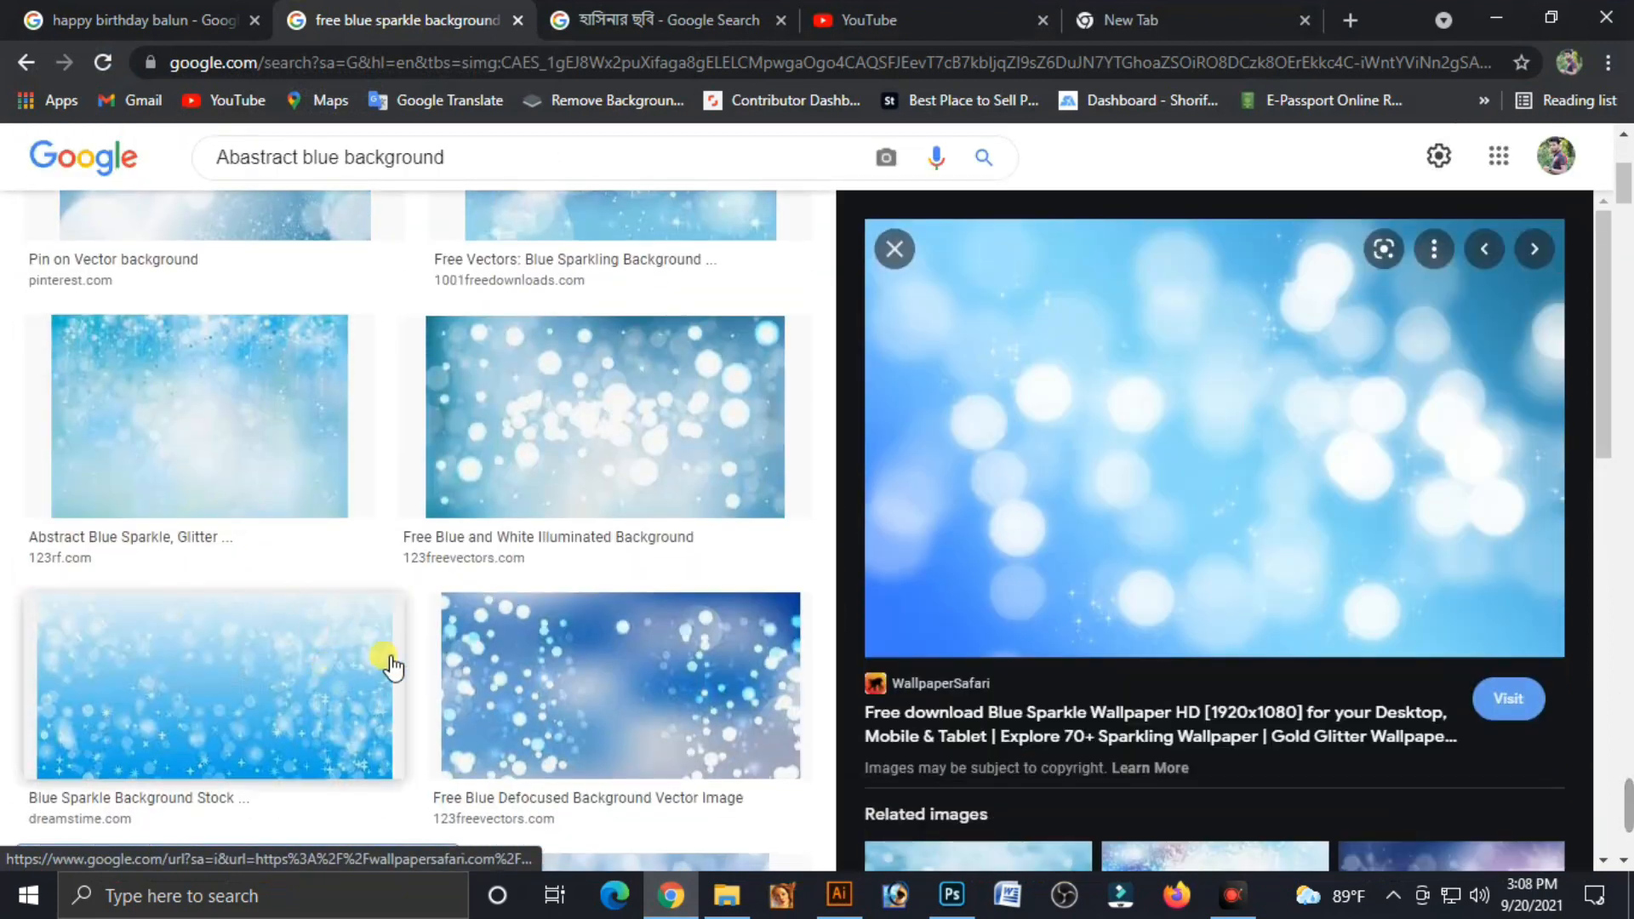
pyautogui.scroll(-5, 586, 740)
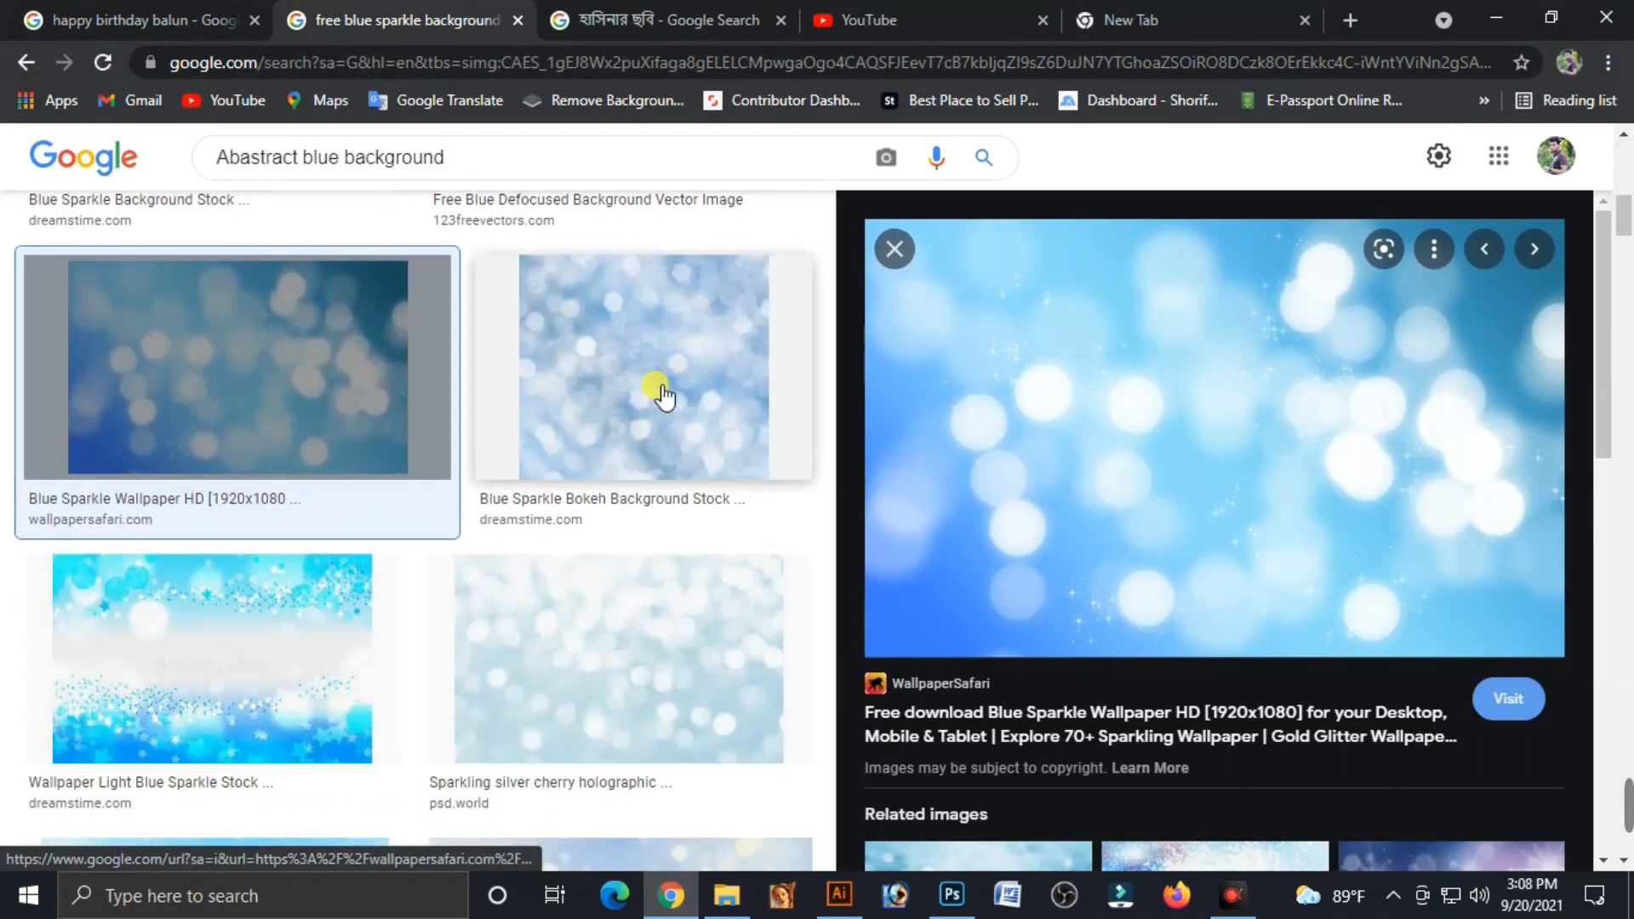
pyautogui.click(1497, 18)
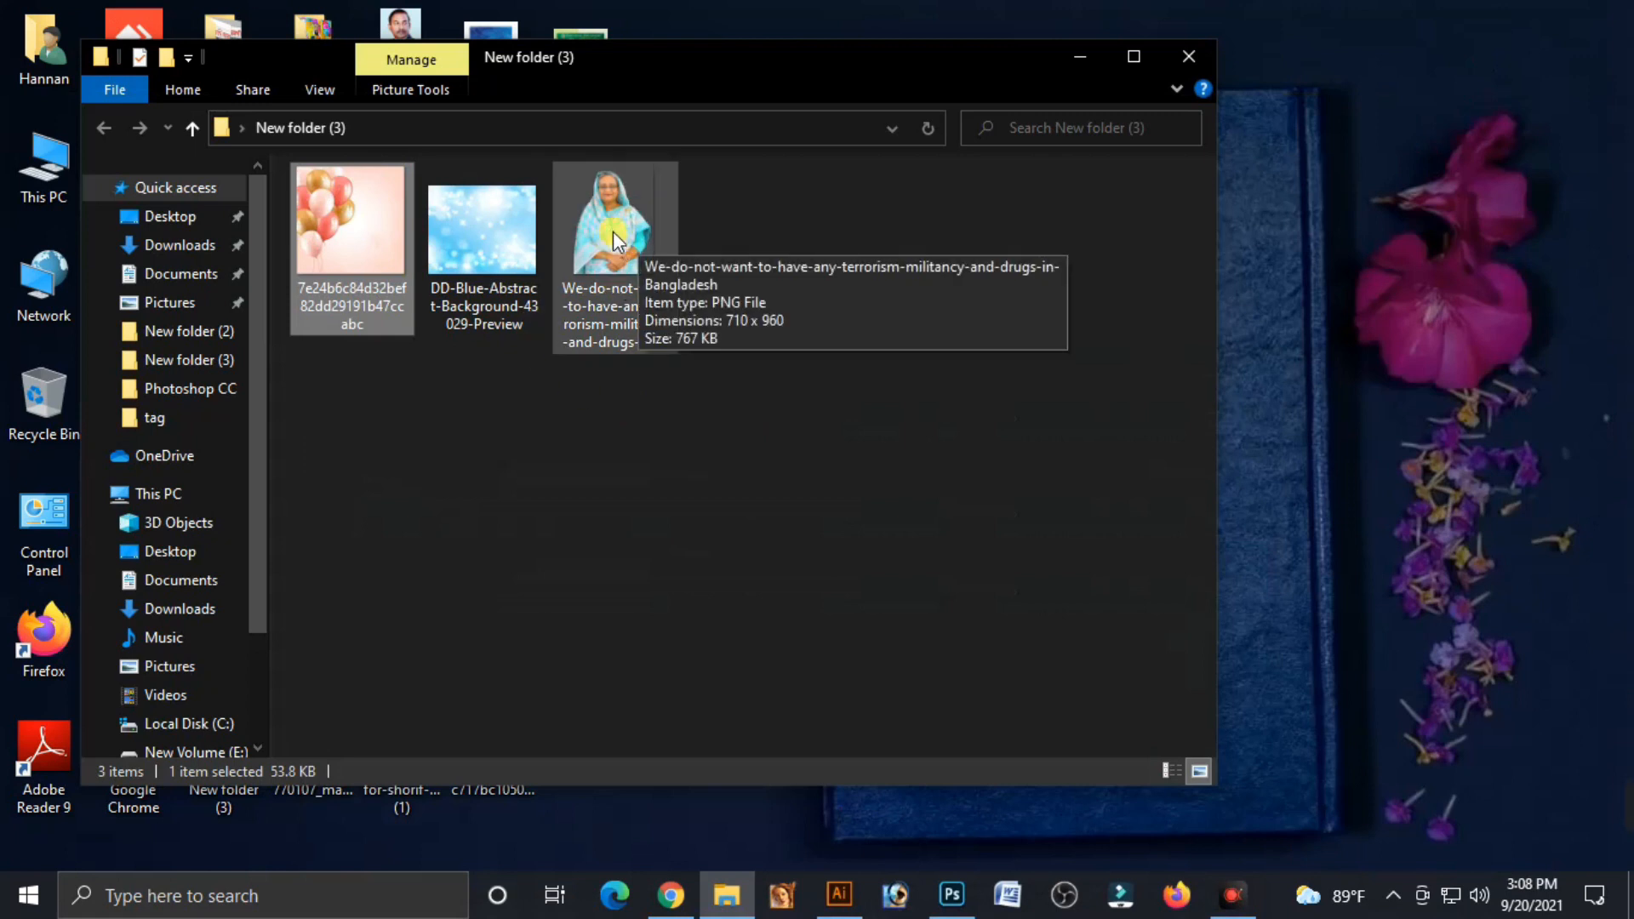
# Browse the image results for "হাসিনার ছবি" in Chrome for a portrait of Sheikh Hasina
pyautogui.click(678, 901)
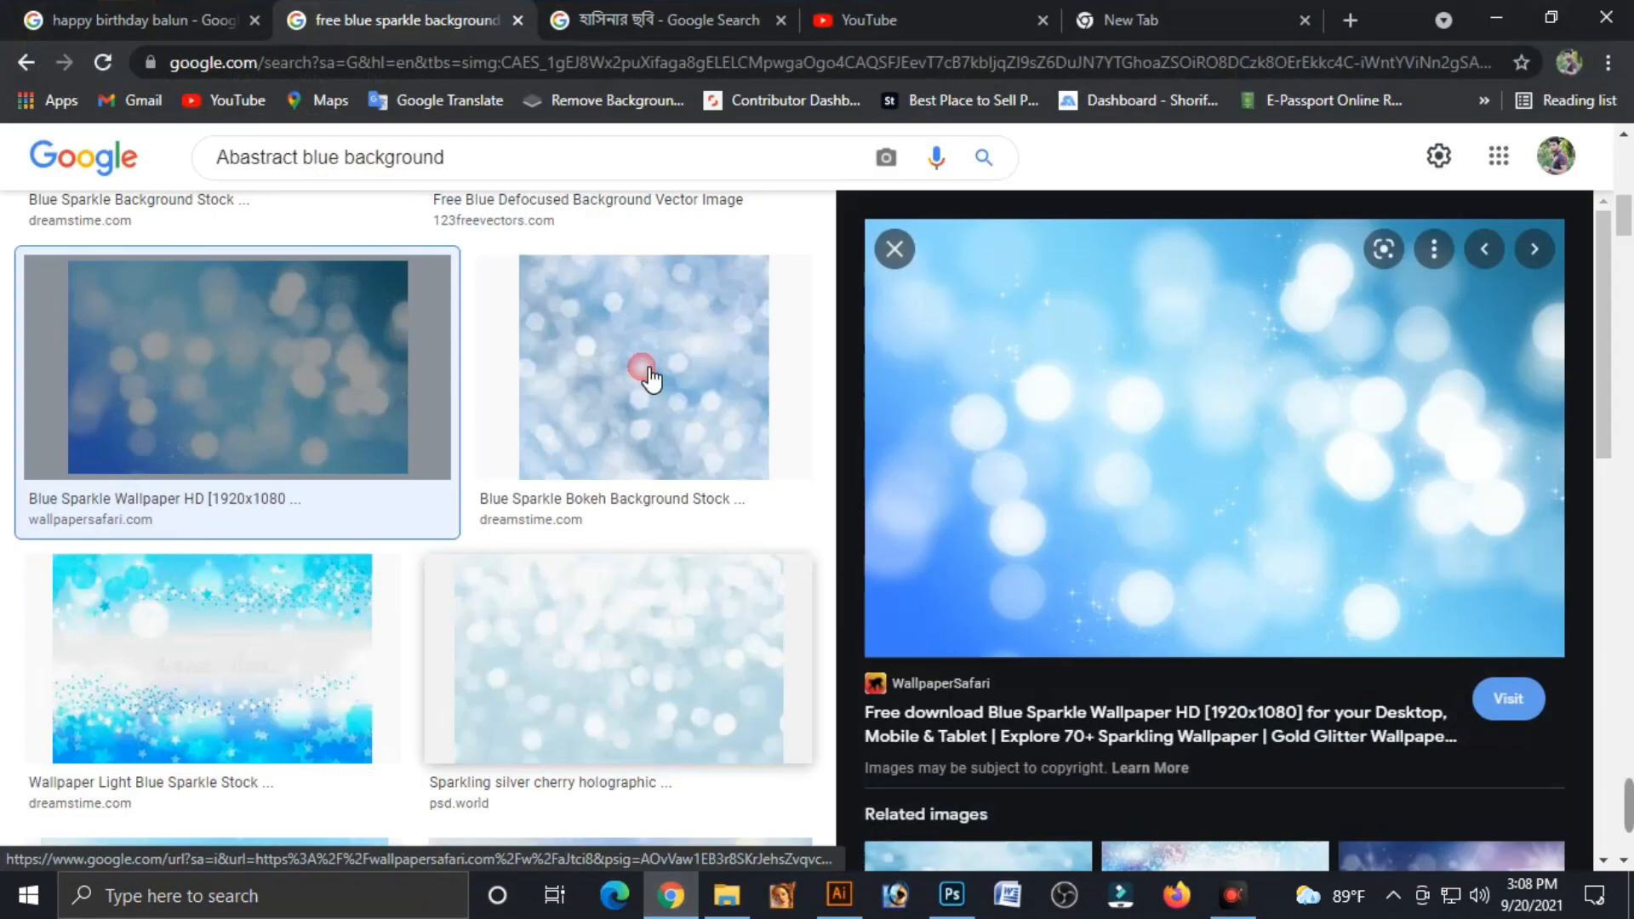
pyautogui.click(627, 5)
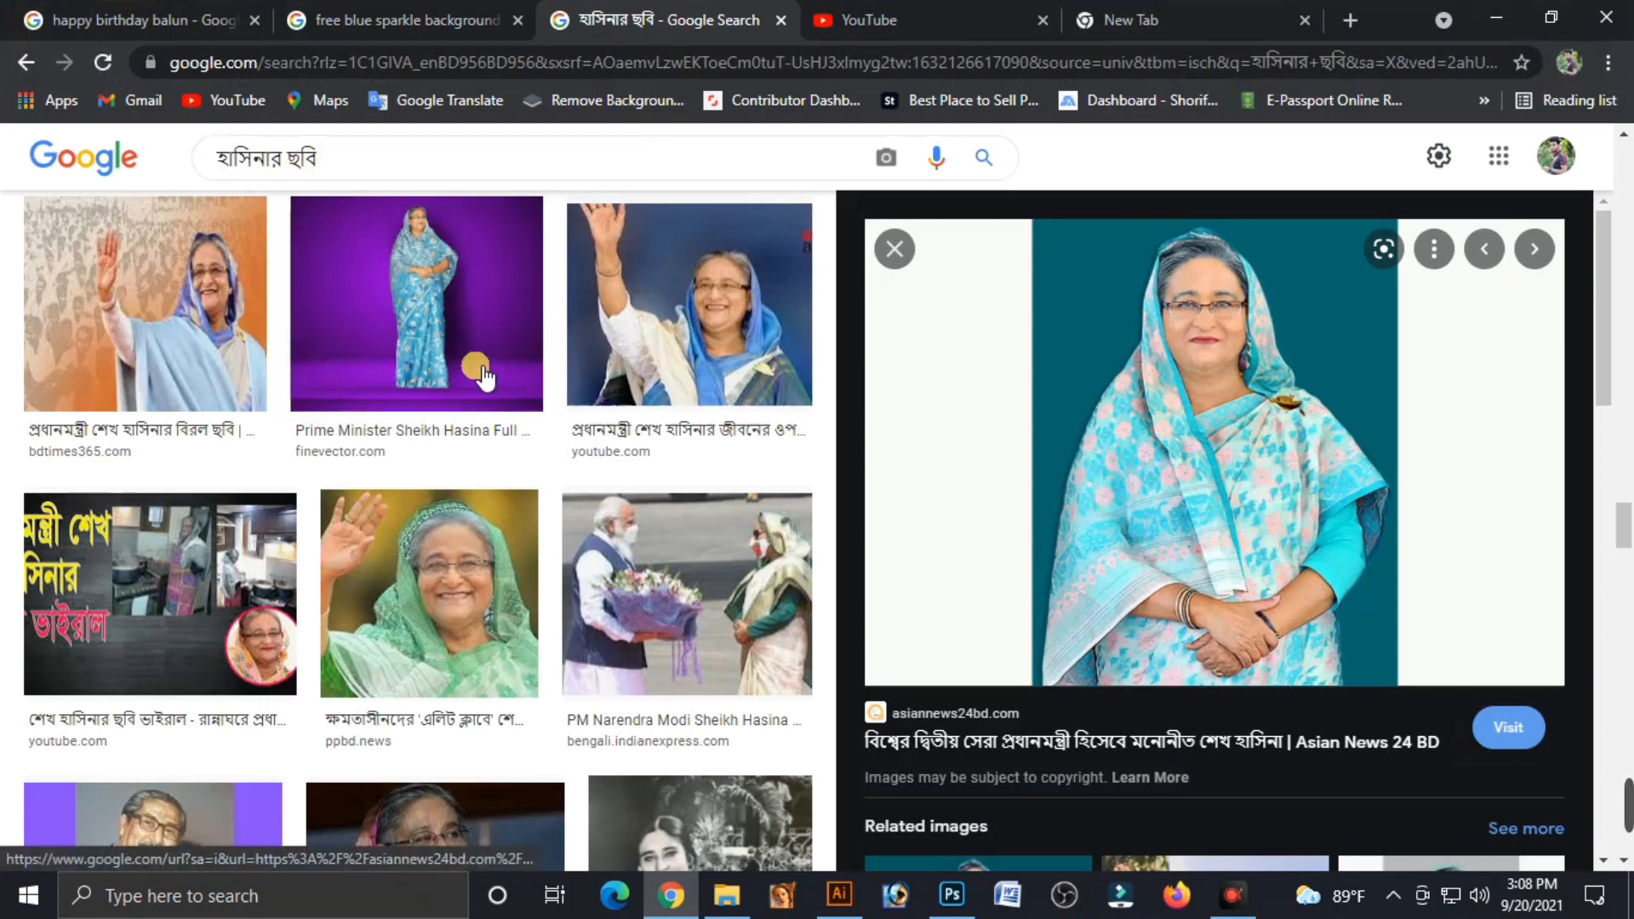
pyautogui.scroll(-5, 303, 543)
pyautogui.scroll(-10, 304, 543)
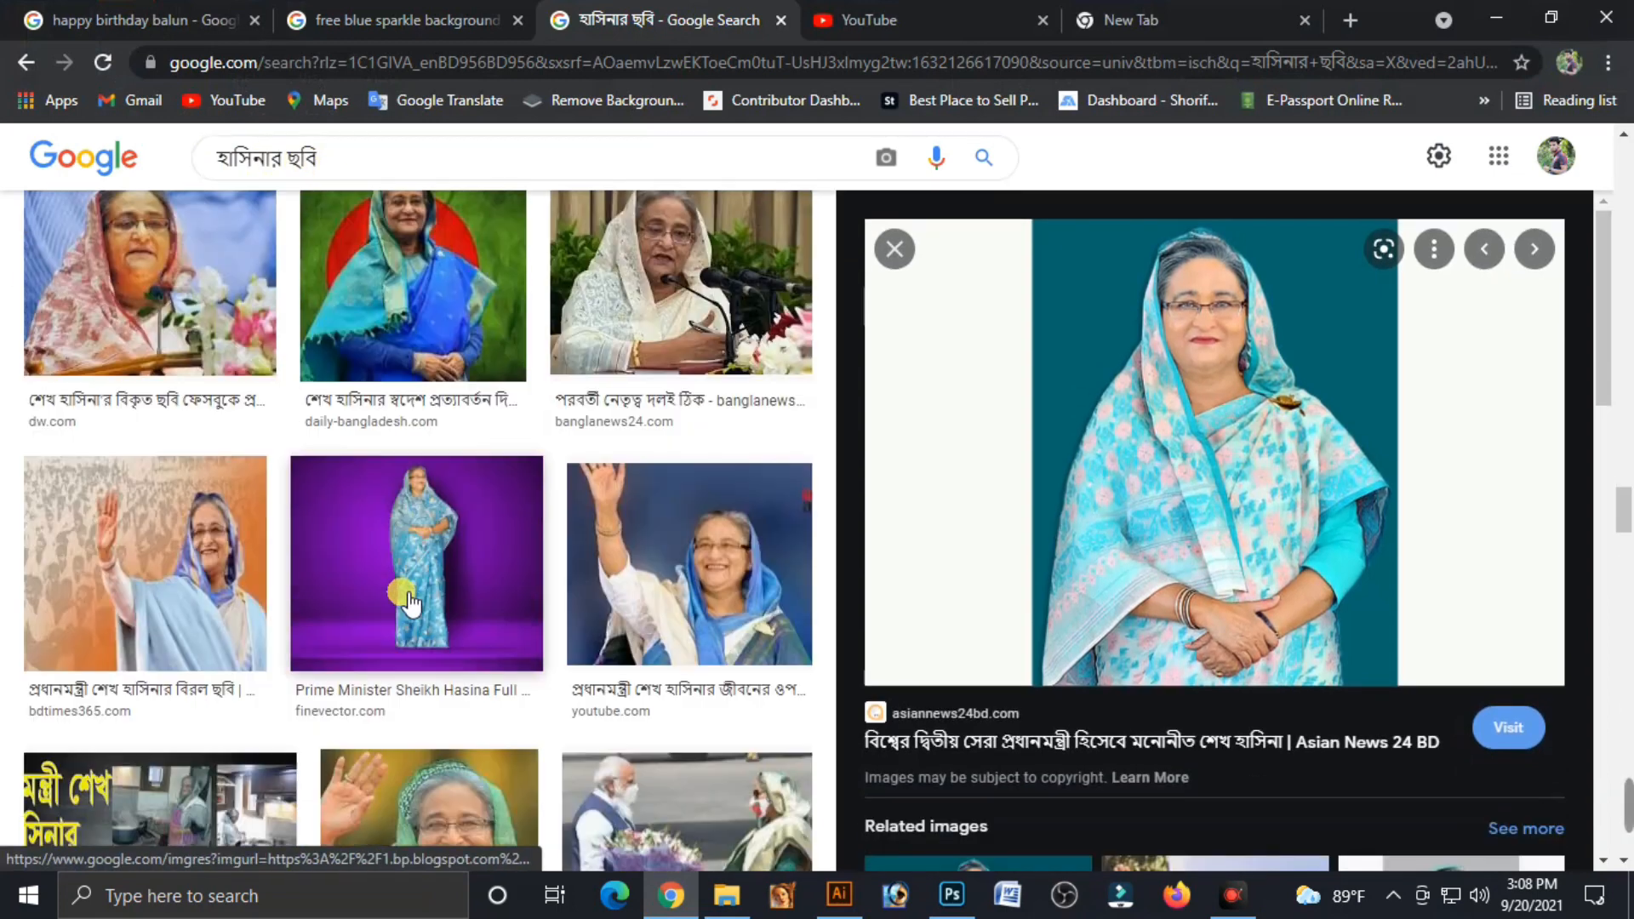
pyautogui.scroll(-5, 1209, 508)
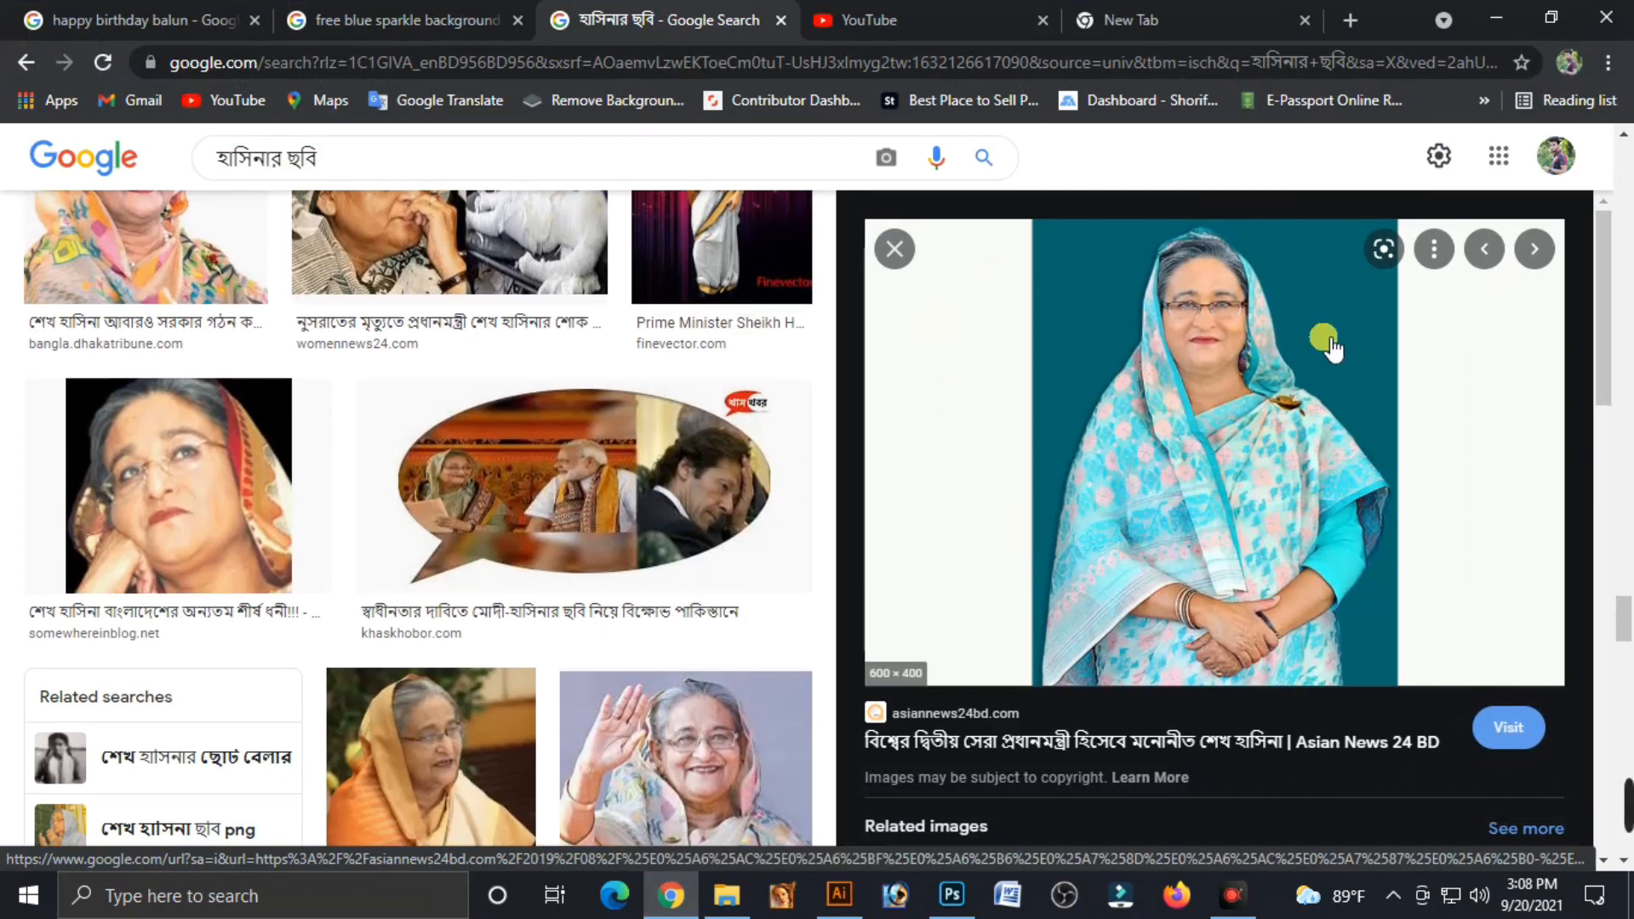
# Switch to New folder (3) in File Explorer, open the pink and gold balloon image in Photoshop and place it on the 28 September poster
pyautogui.rightClick(1357, 347)
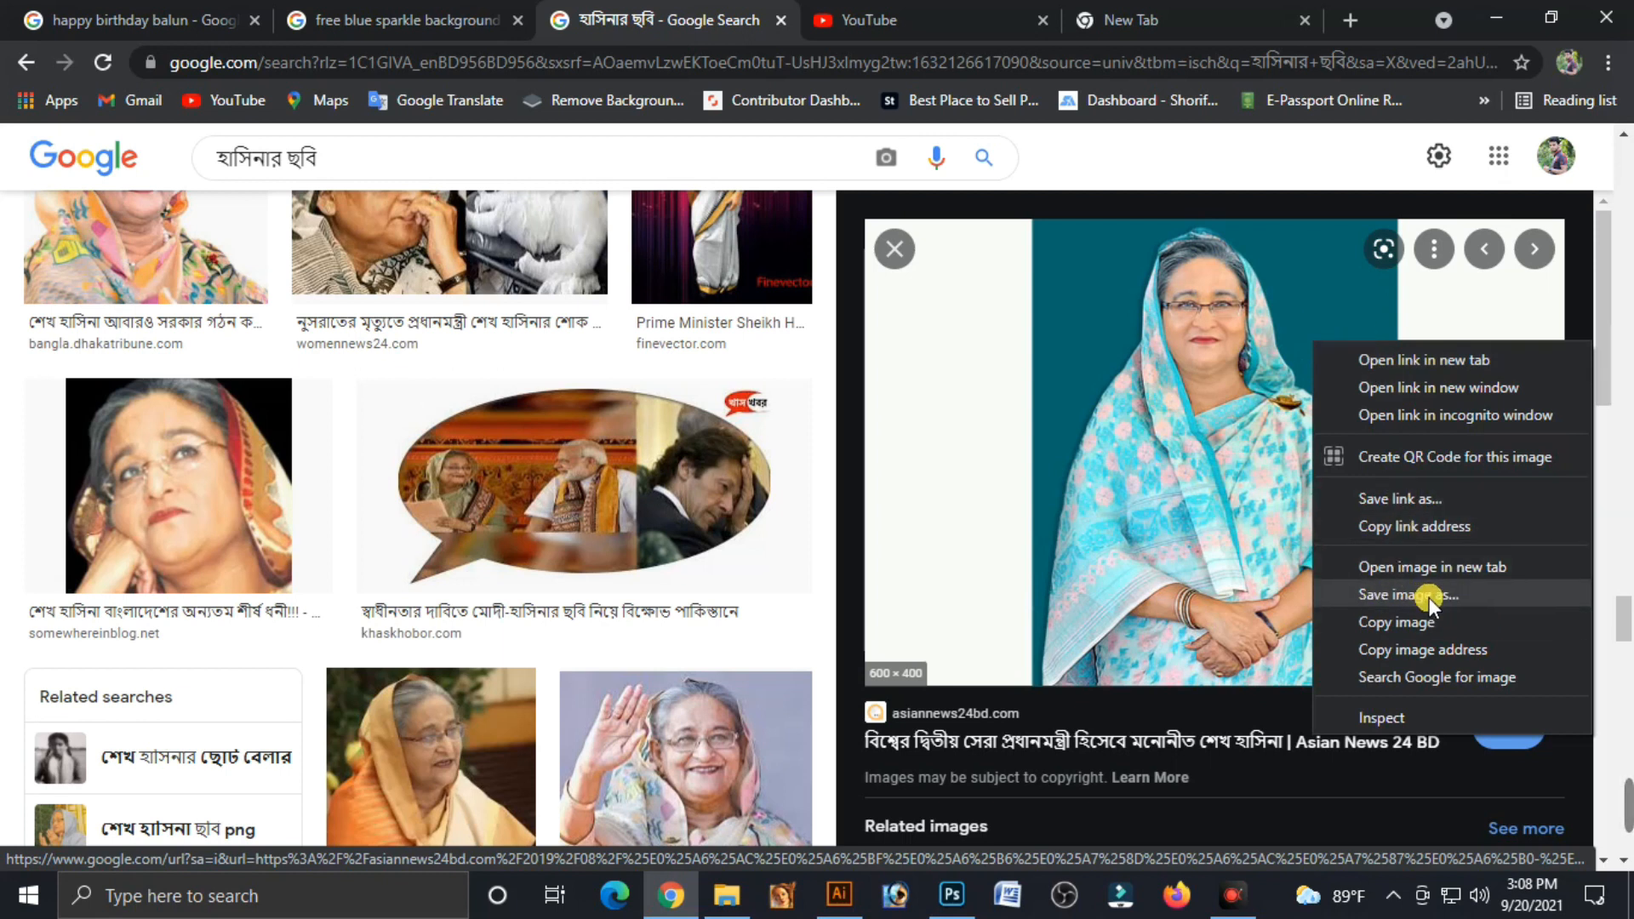
pyautogui.click(1506, 24)
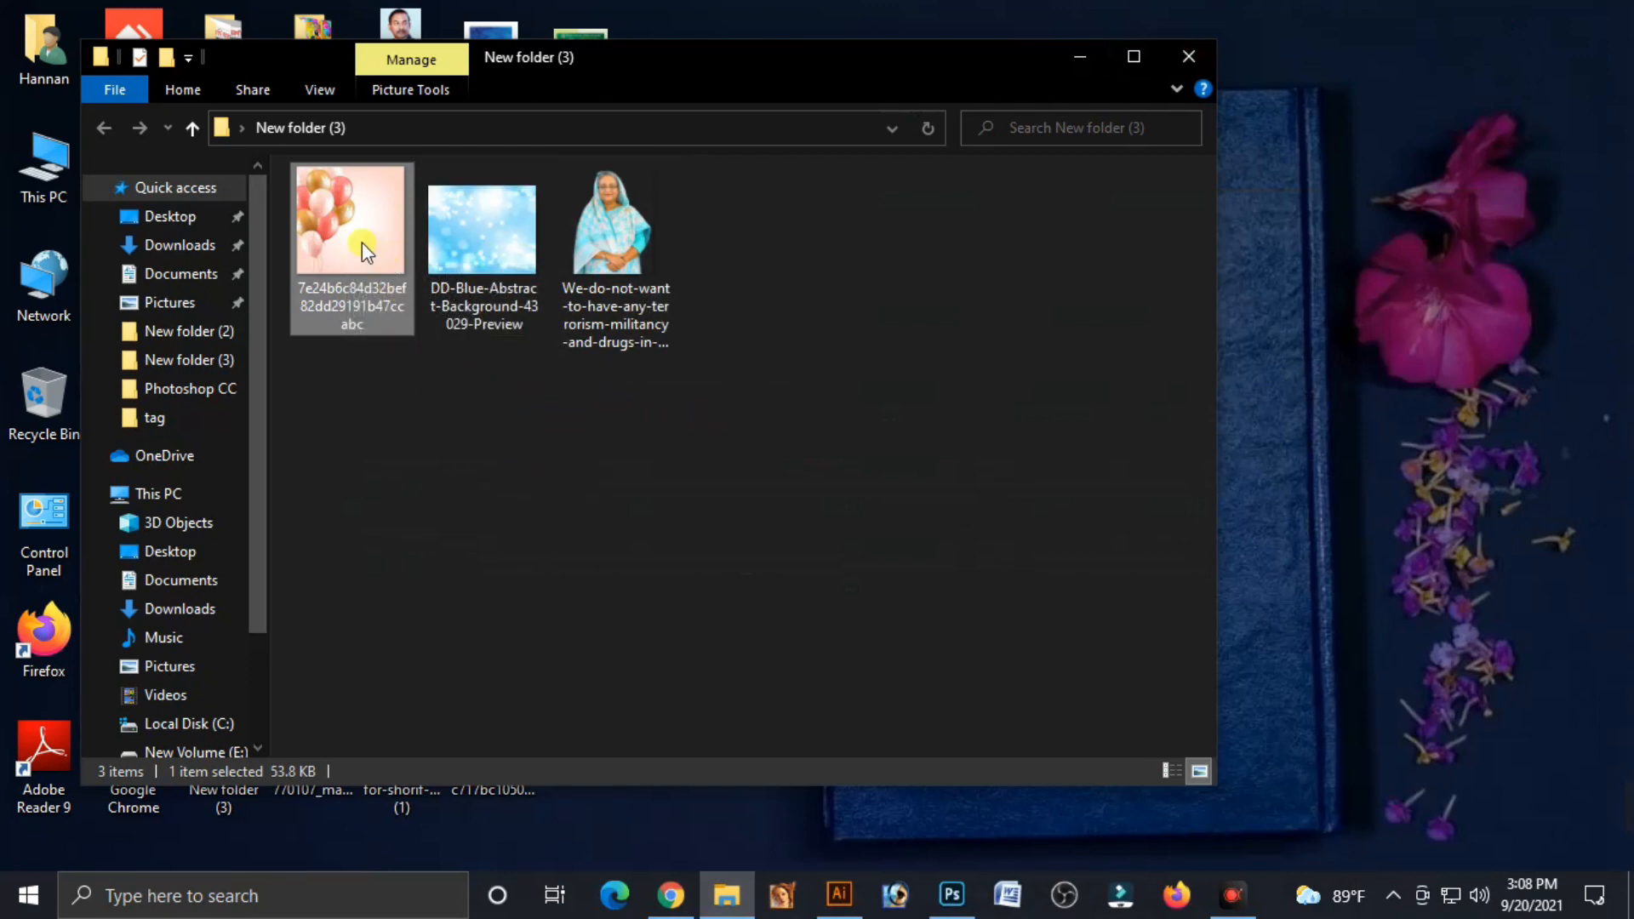
pyautogui.moveTo(372, 262); pyautogui.dragTo(1120, 98)
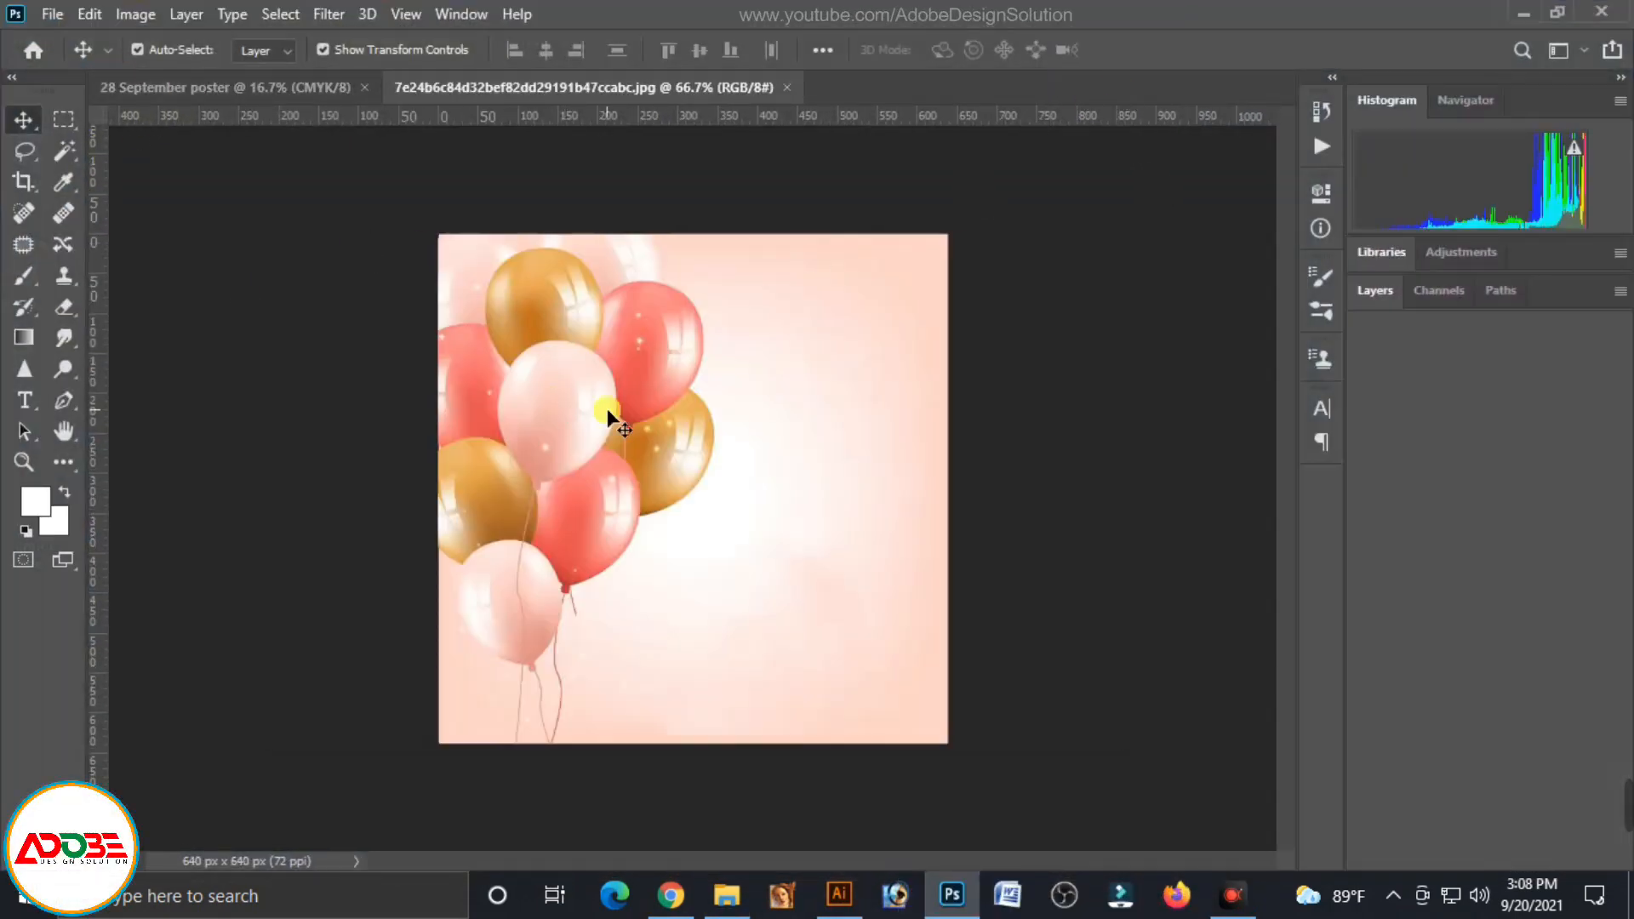
pyautogui.moveTo(637, 458); pyautogui.dragTo(853, 447)
# Flip the balloon image horizontally, enlarge it to almost the poster's height and move it against the poster's top right
pyautogui.moveTo(915, 496); pyautogui.dragTo(1038, 612)
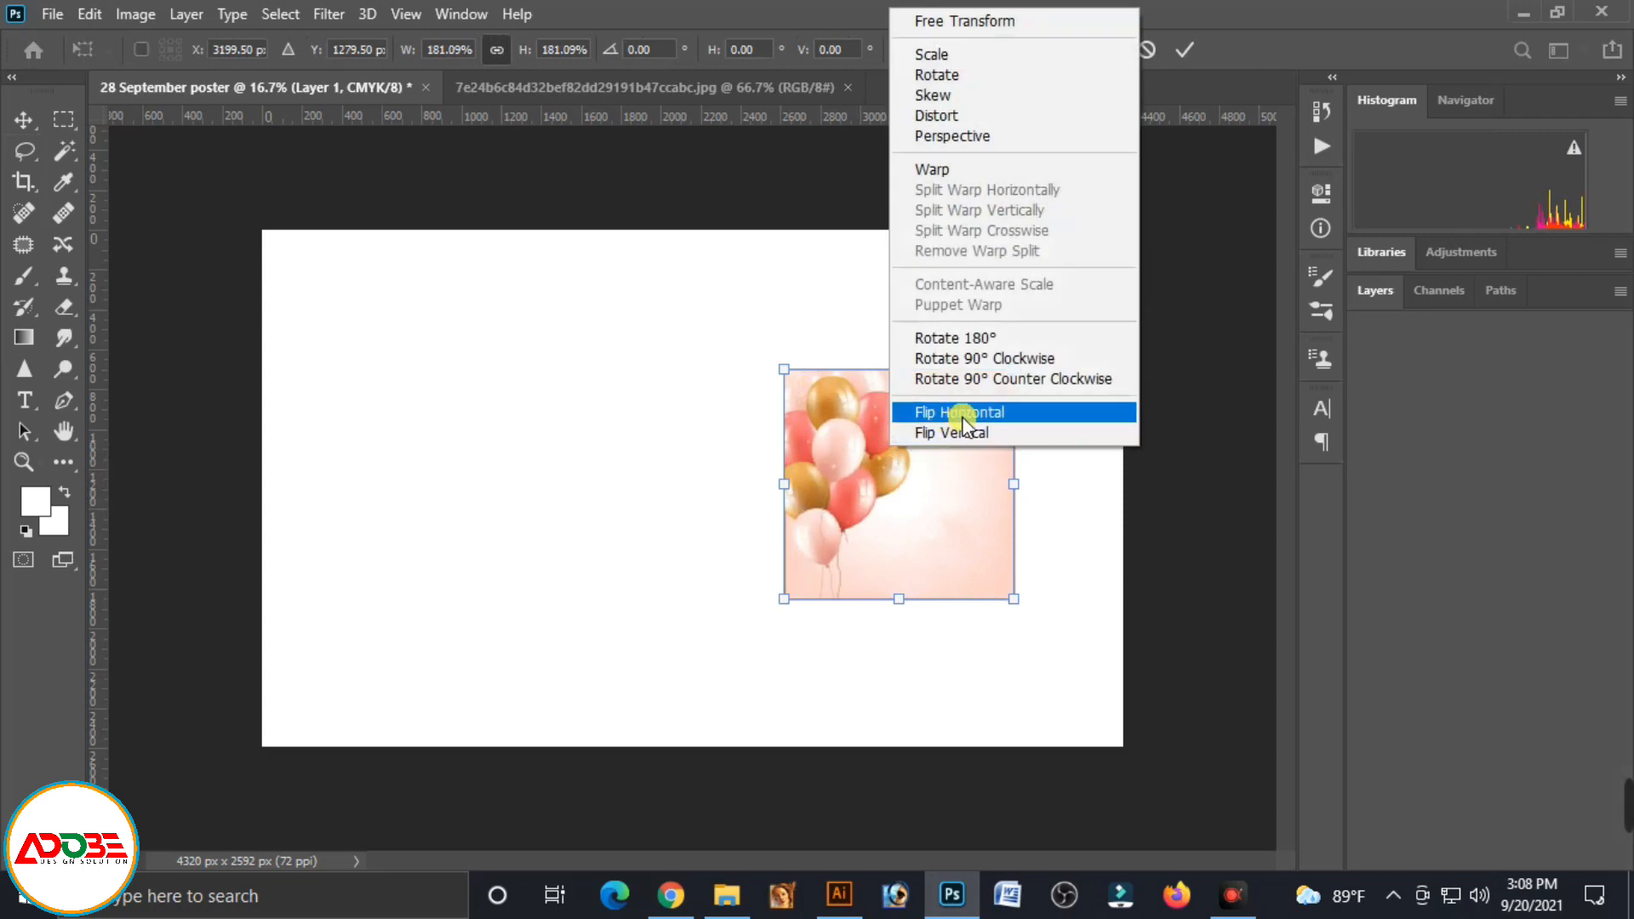
pyautogui.click(966, 414)
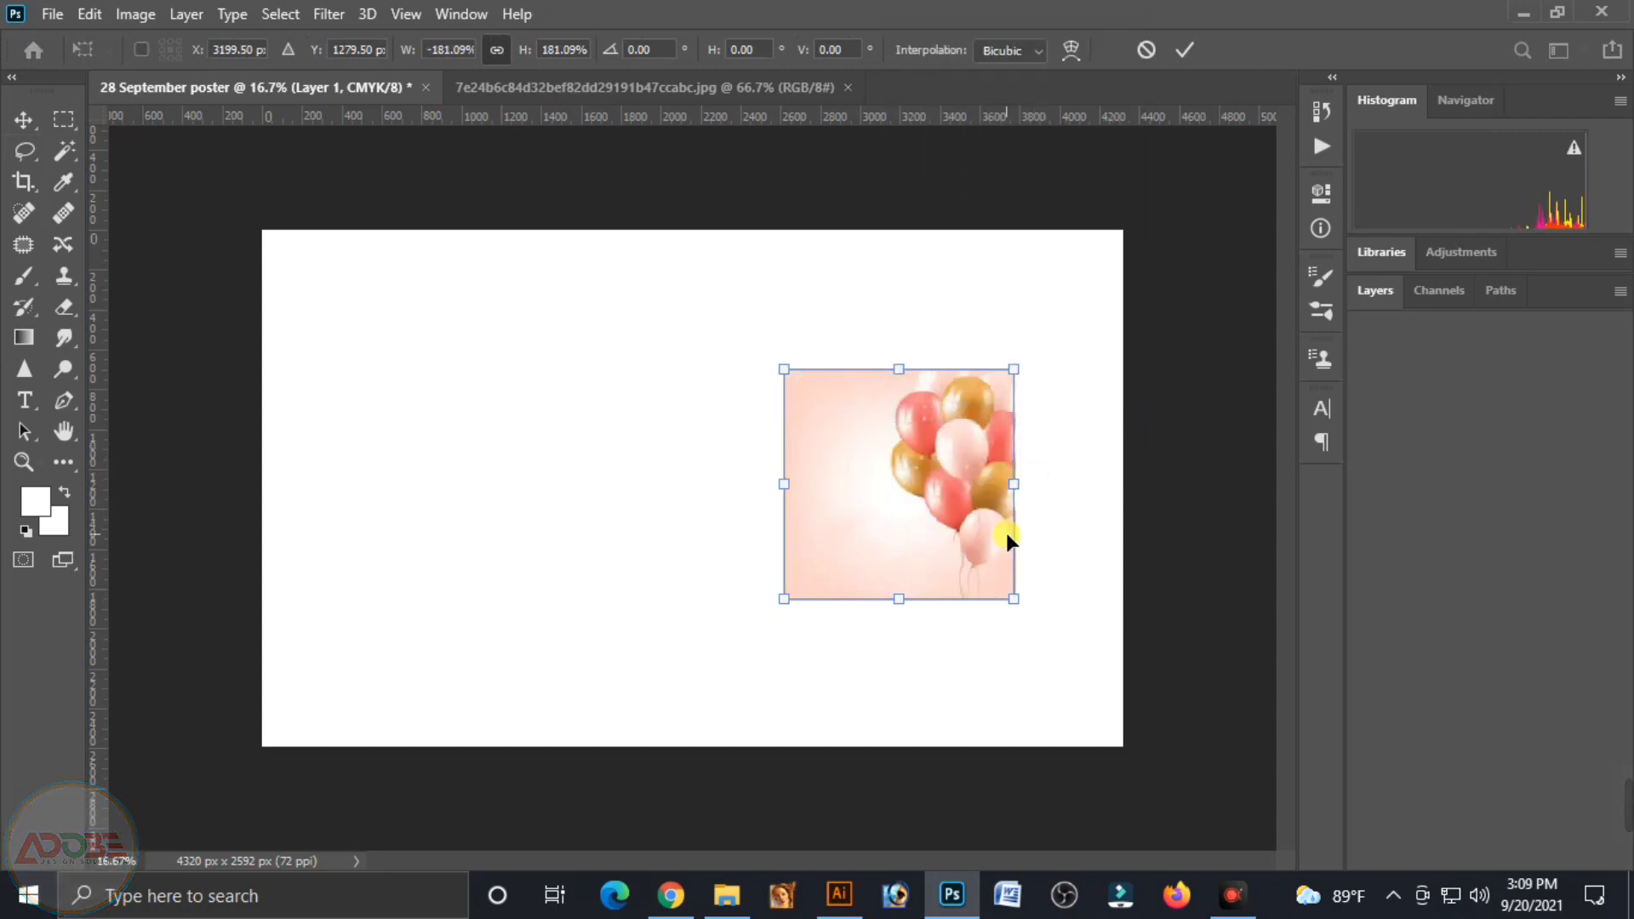
pyautogui.moveTo(1025, 613); pyautogui.dragTo(1230, 819)
pyautogui.press('Return')
pyautogui.moveTo(1060, 634); pyautogui.dragTo(975, 488)
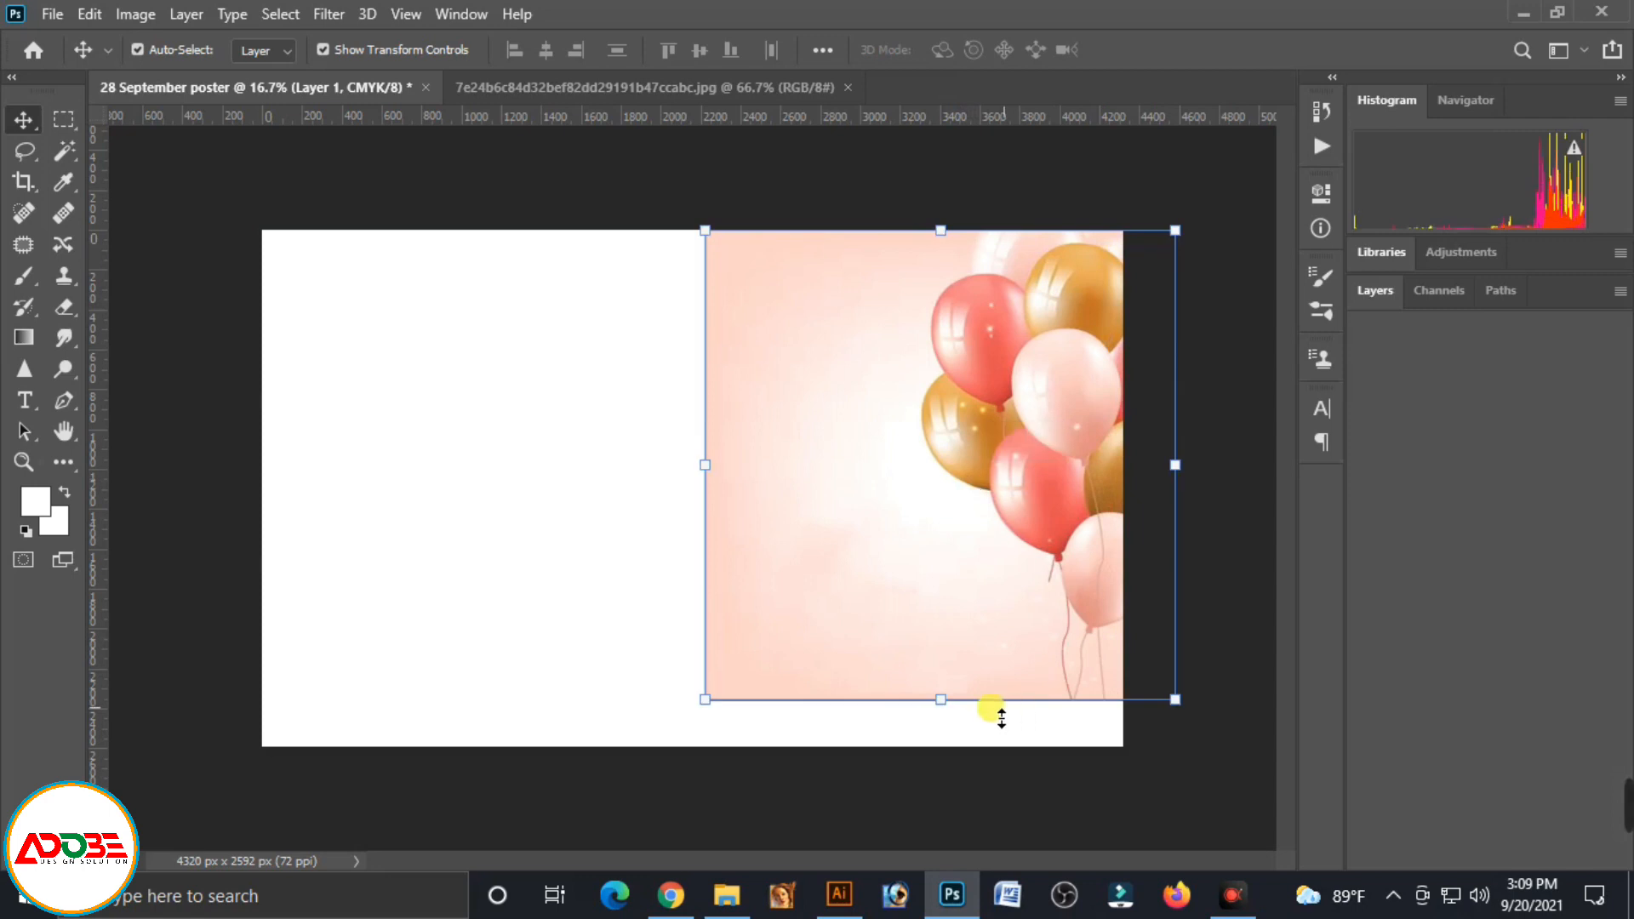
# Stretch the balloon image down to the poster's bottom edge and widen it leftward, to about 109.65% width and 111.94% height
pyautogui.moveTo(959, 713); pyautogui.dragTo(964, 764)
pyautogui.moveTo(707, 496); pyautogui.dragTo(673, 507)
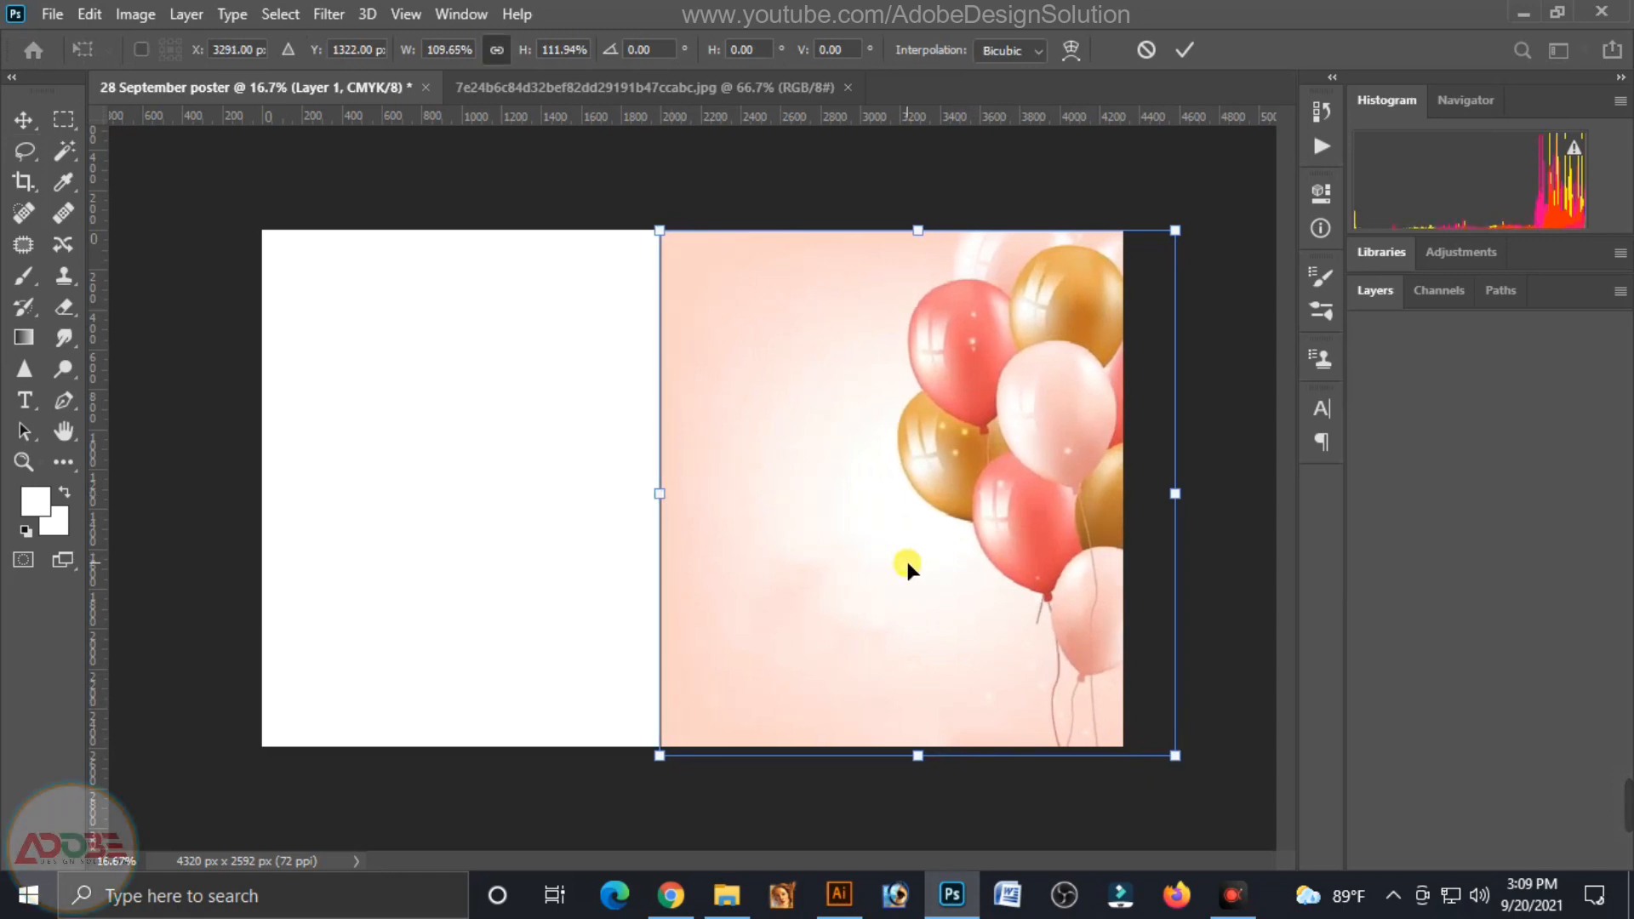
pyautogui.press('Return')
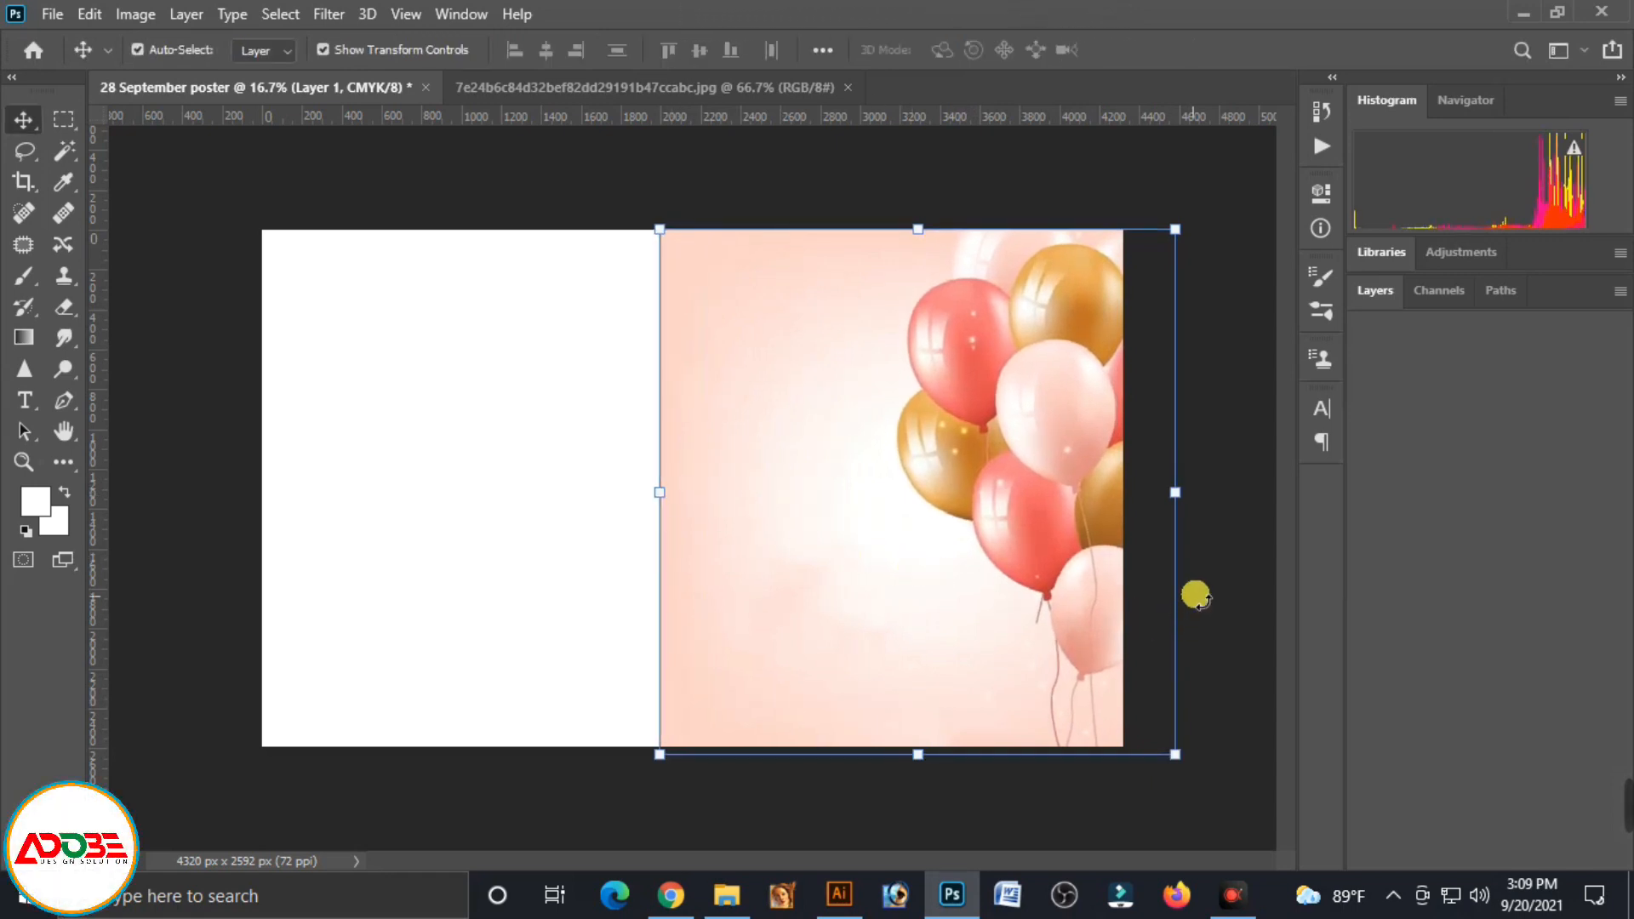
pyautogui.click(469, 471)
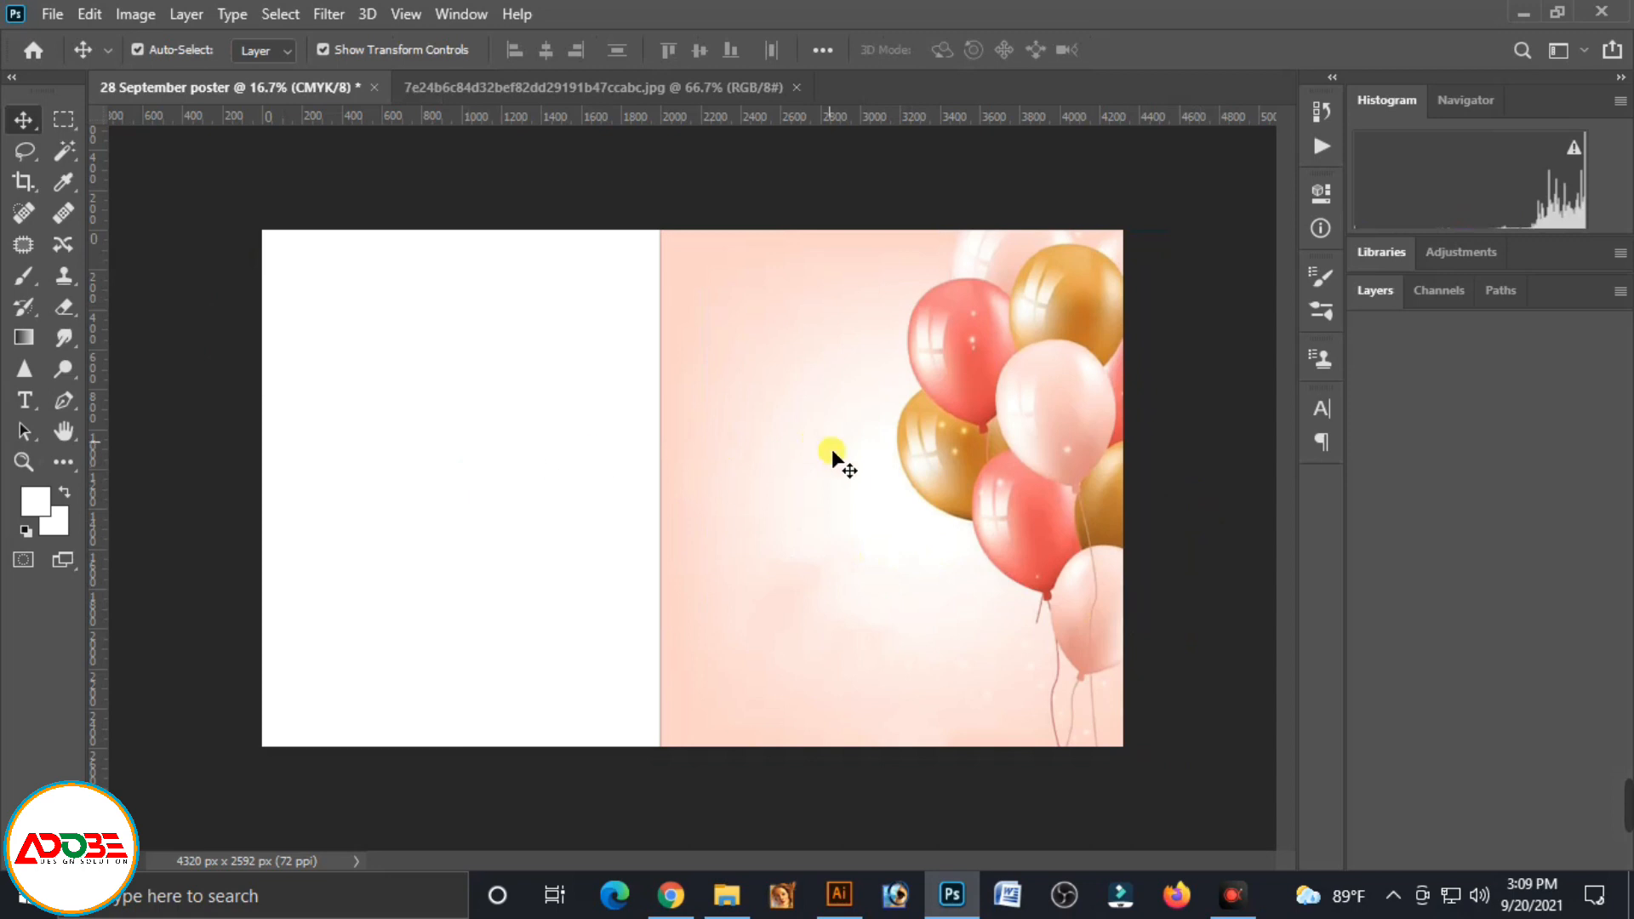
# Erase the pink backdrop left of the balloons on Layer 1 with a soft 1100 px Eraser at 90% opacity, fading it into white
pyautogui.click(68, 312)
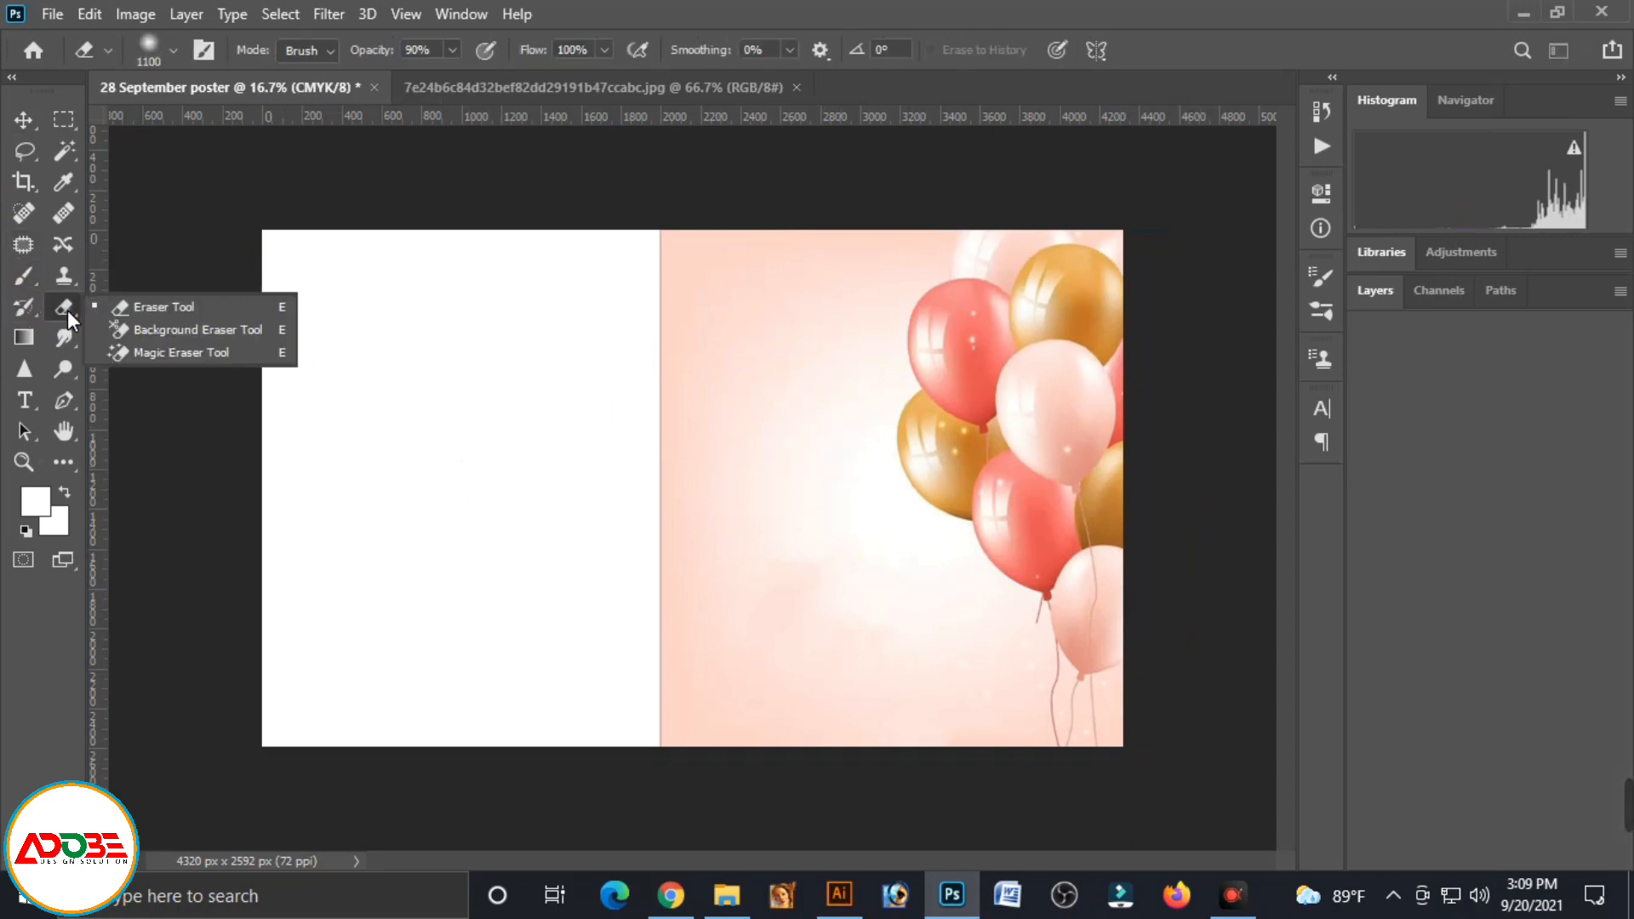
pyautogui.click(150, 307)
pyautogui.click(175, 53)
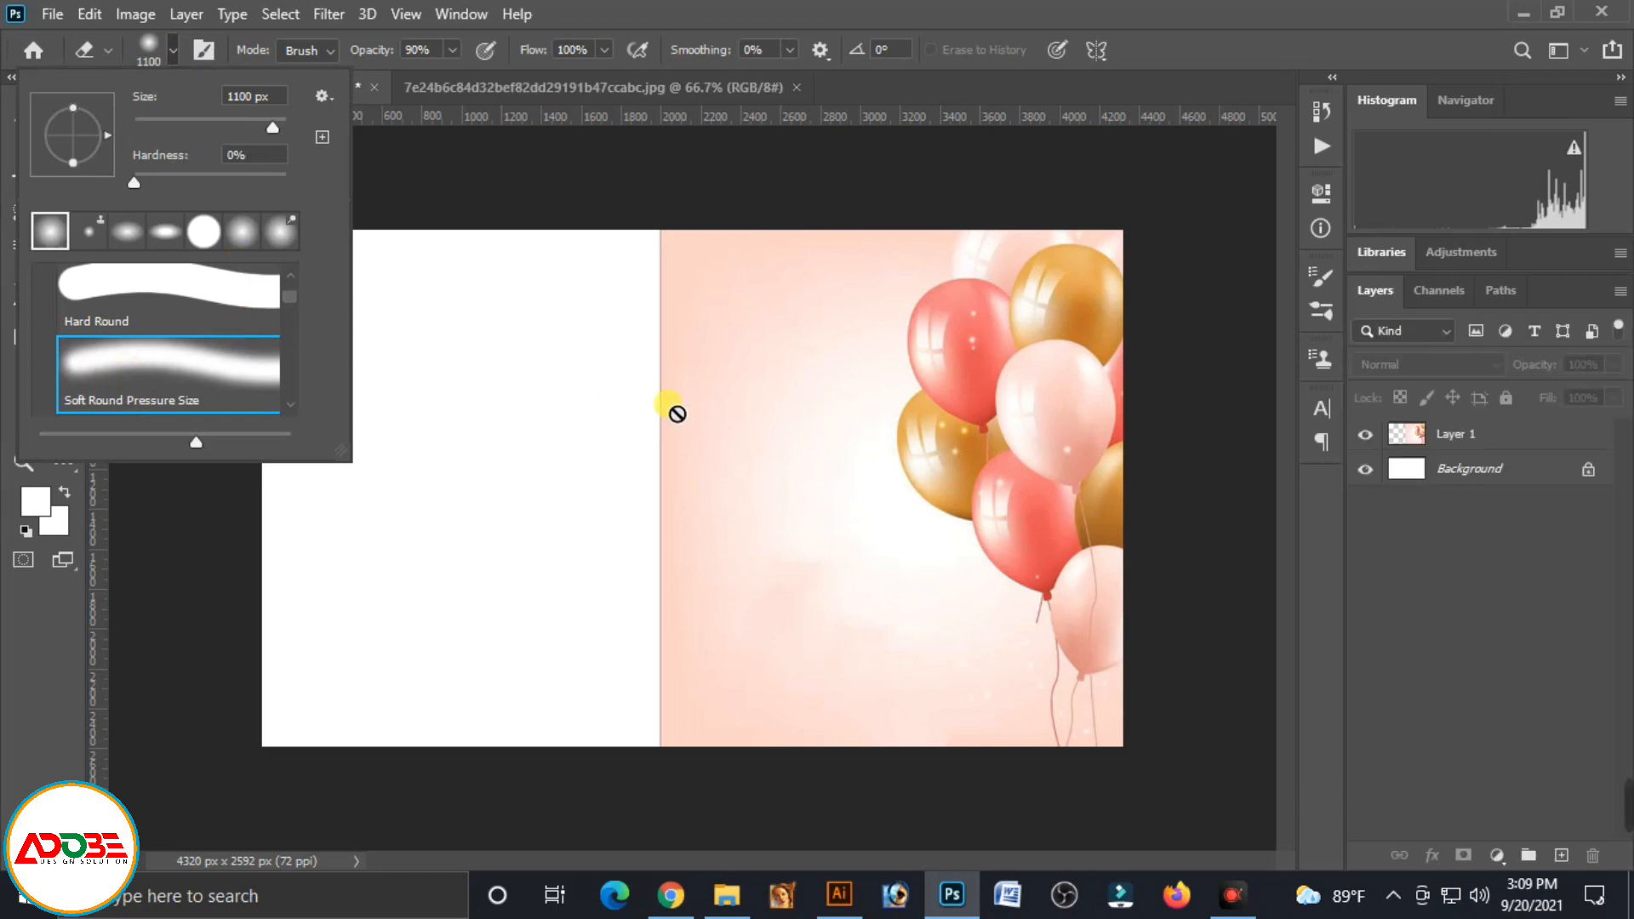
pyautogui.click(587, 396)
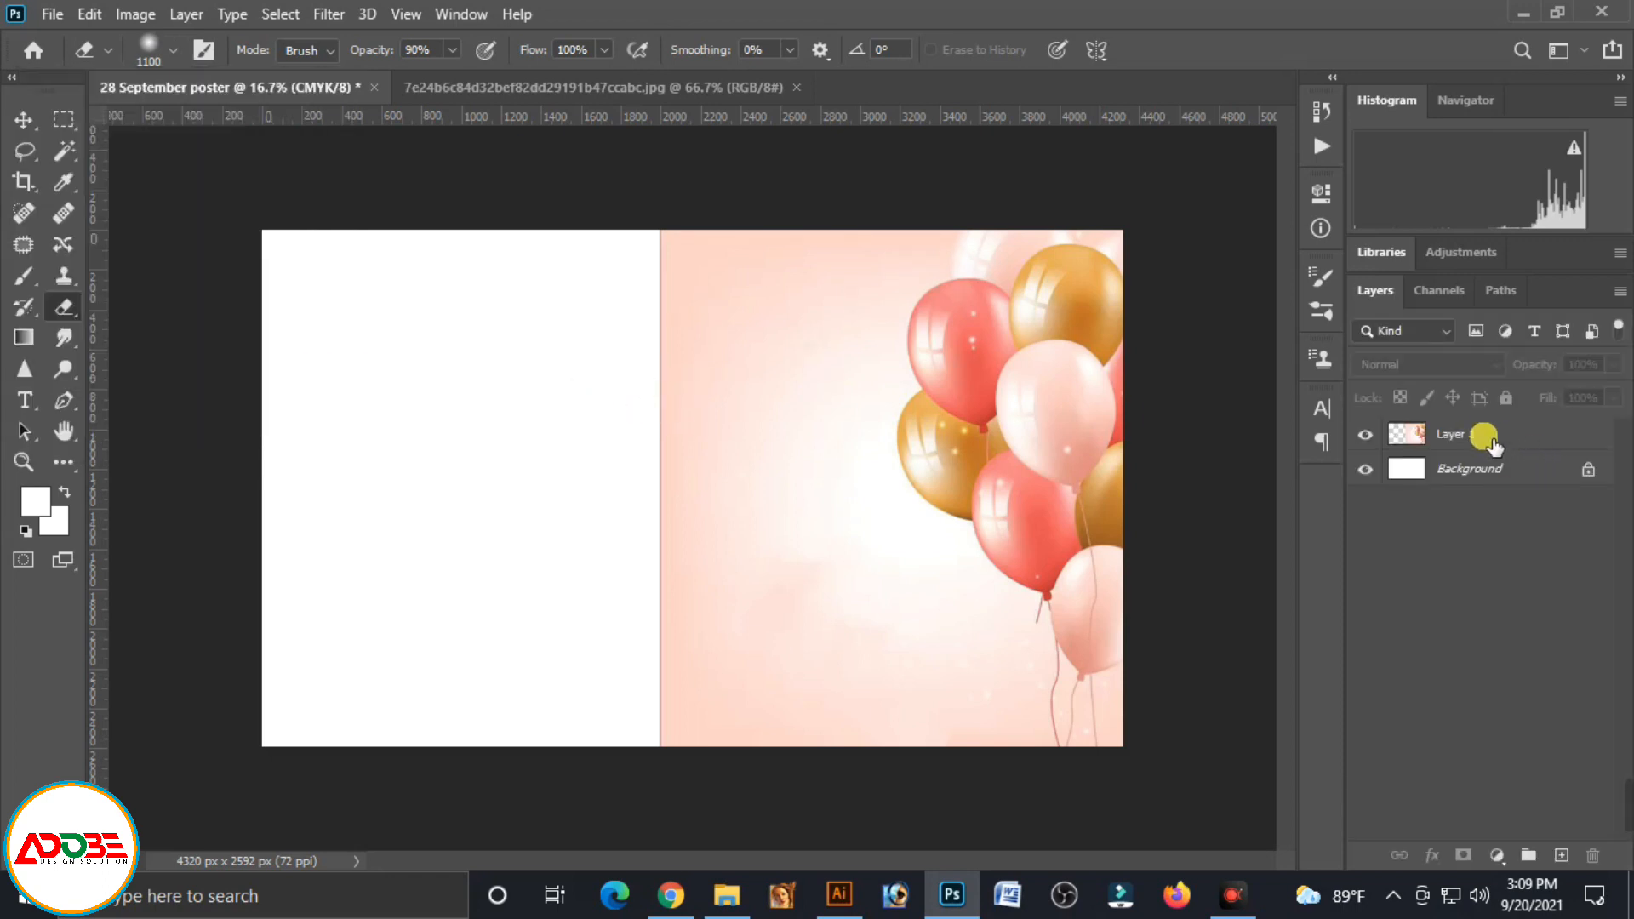
pyautogui.click(1506, 444)
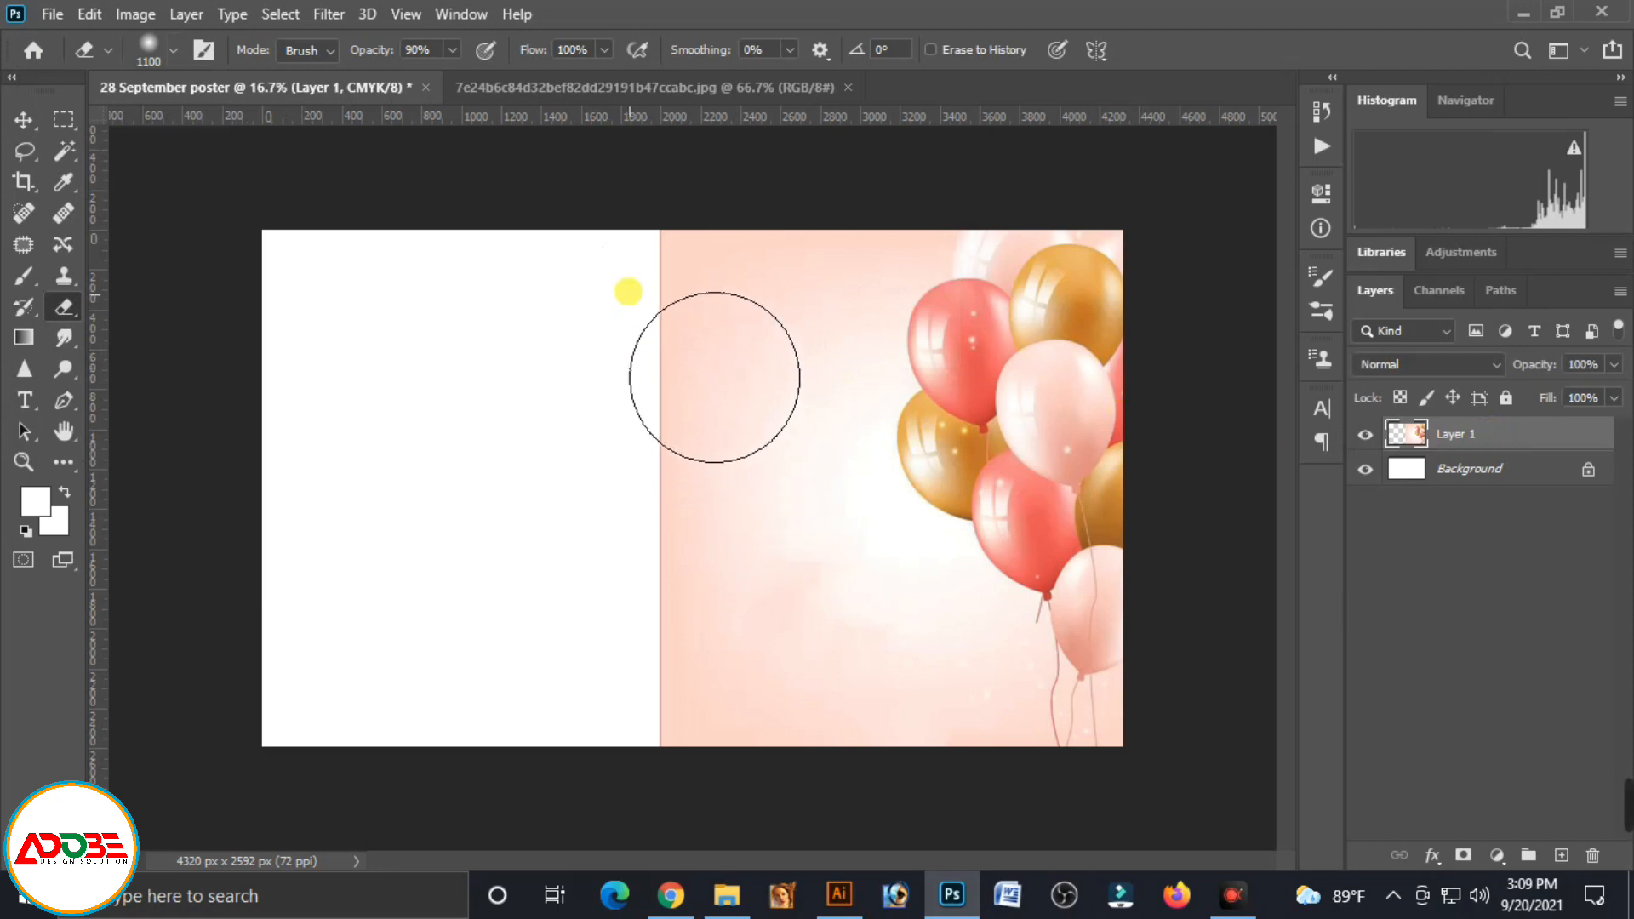
pyautogui.moveTo(621, 281)
pyautogui.mouseDown()
pyautogui.moveTo(641, 272)
pyautogui.moveTo(691, 350)
pyautogui.moveTo(671, 223)
pyautogui.moveTo(657, 270)
pyautogui.mouseUp()
pyautogui.moveTo(742, 356)
pyautogui.mouseDown()
pyautogui.moveTo(719, 358)
pyautogui.moveTo(741, 500)
pyautogui.moveTo(742, 848)
pyautogui.mouseUp()
pyautogui.moveTo(657, 763)
pyautogui.mouseDown()
pyautogui.moveTo(634, 258)
pyautogui.moveTo(737, 259)
pyautogui.moveTo(633, 424)
pyautogui.mouseUp()
pyautogui.click(660, 436)
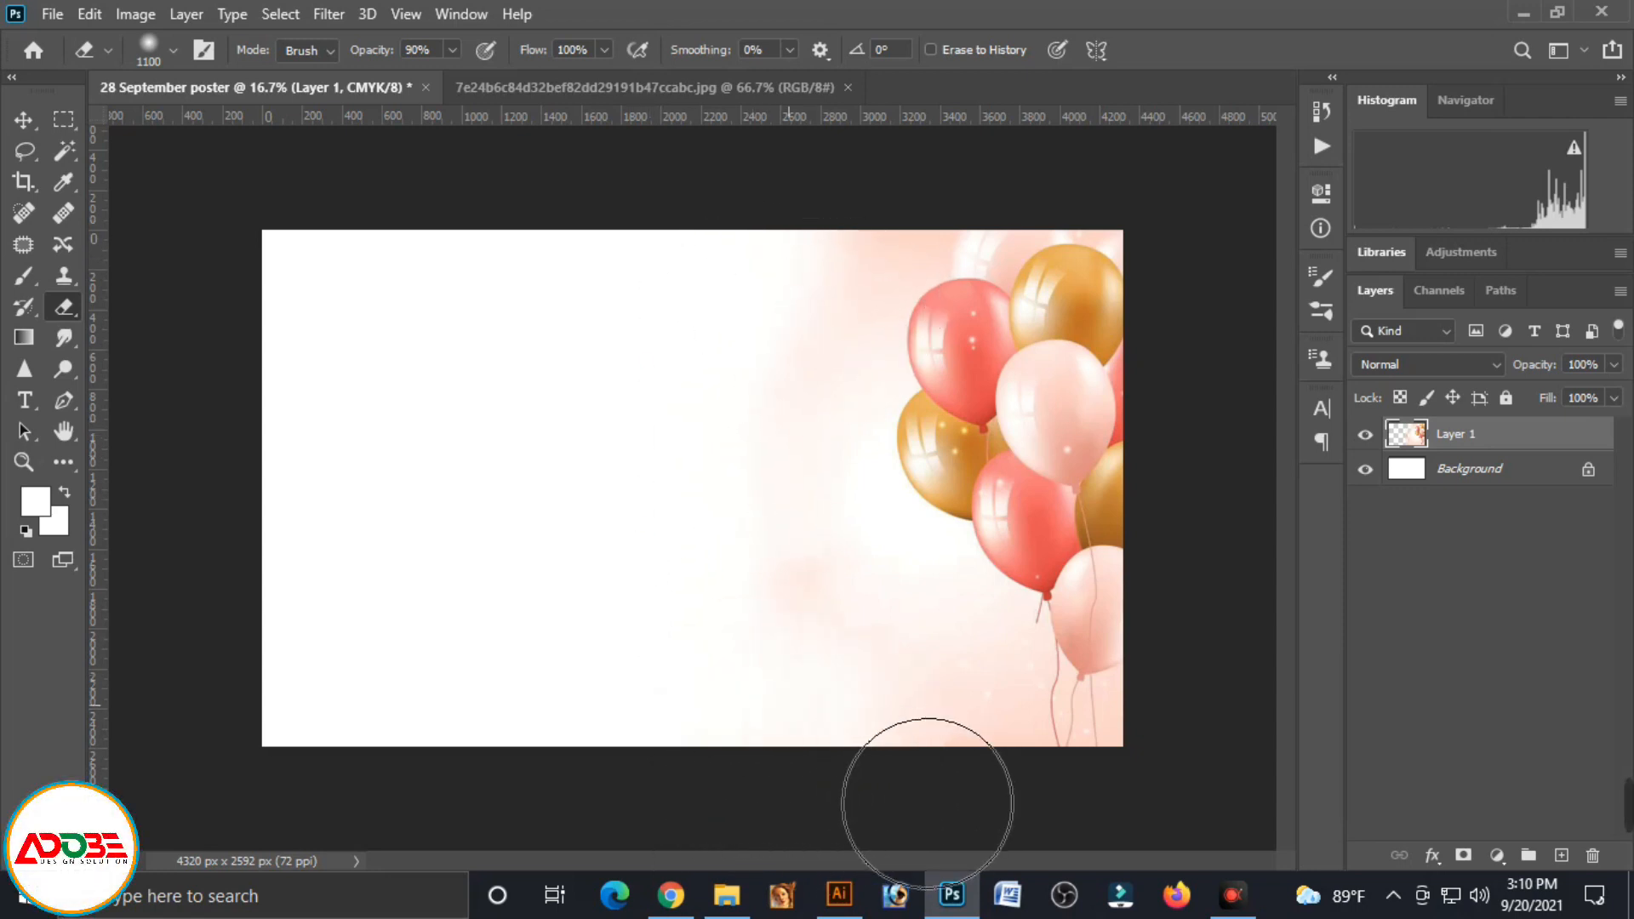
pyautogui.moveTo(845, 405); pyautogui.dragTo(823, 409)
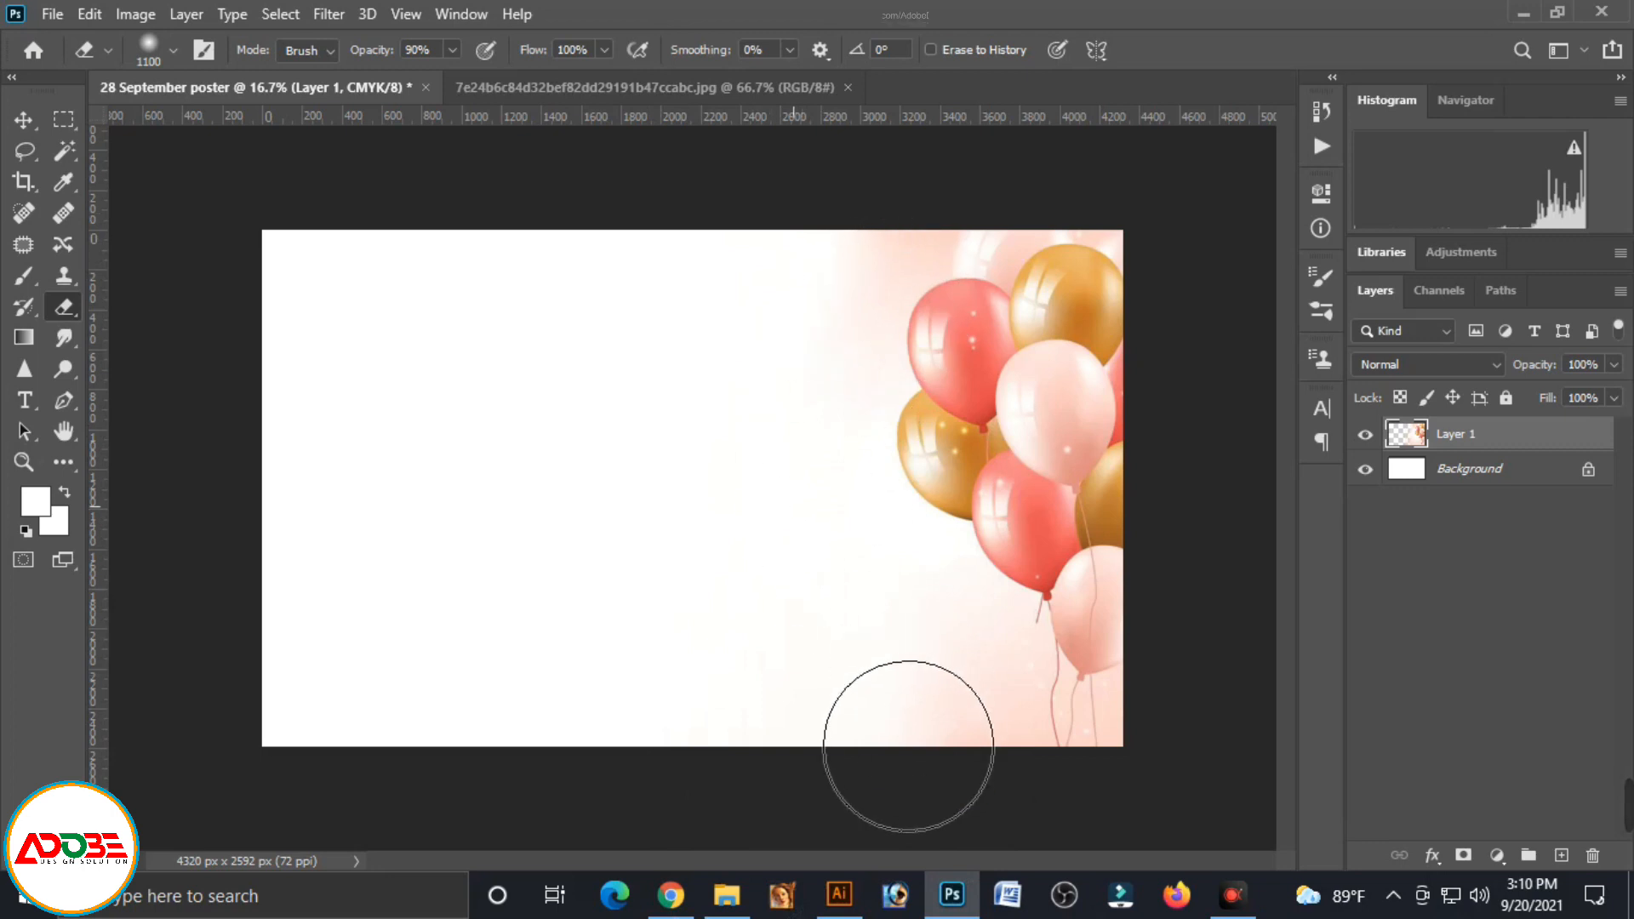
pyautogui.moveTo(847, 698); pyautogui.dragTo(654, 433)
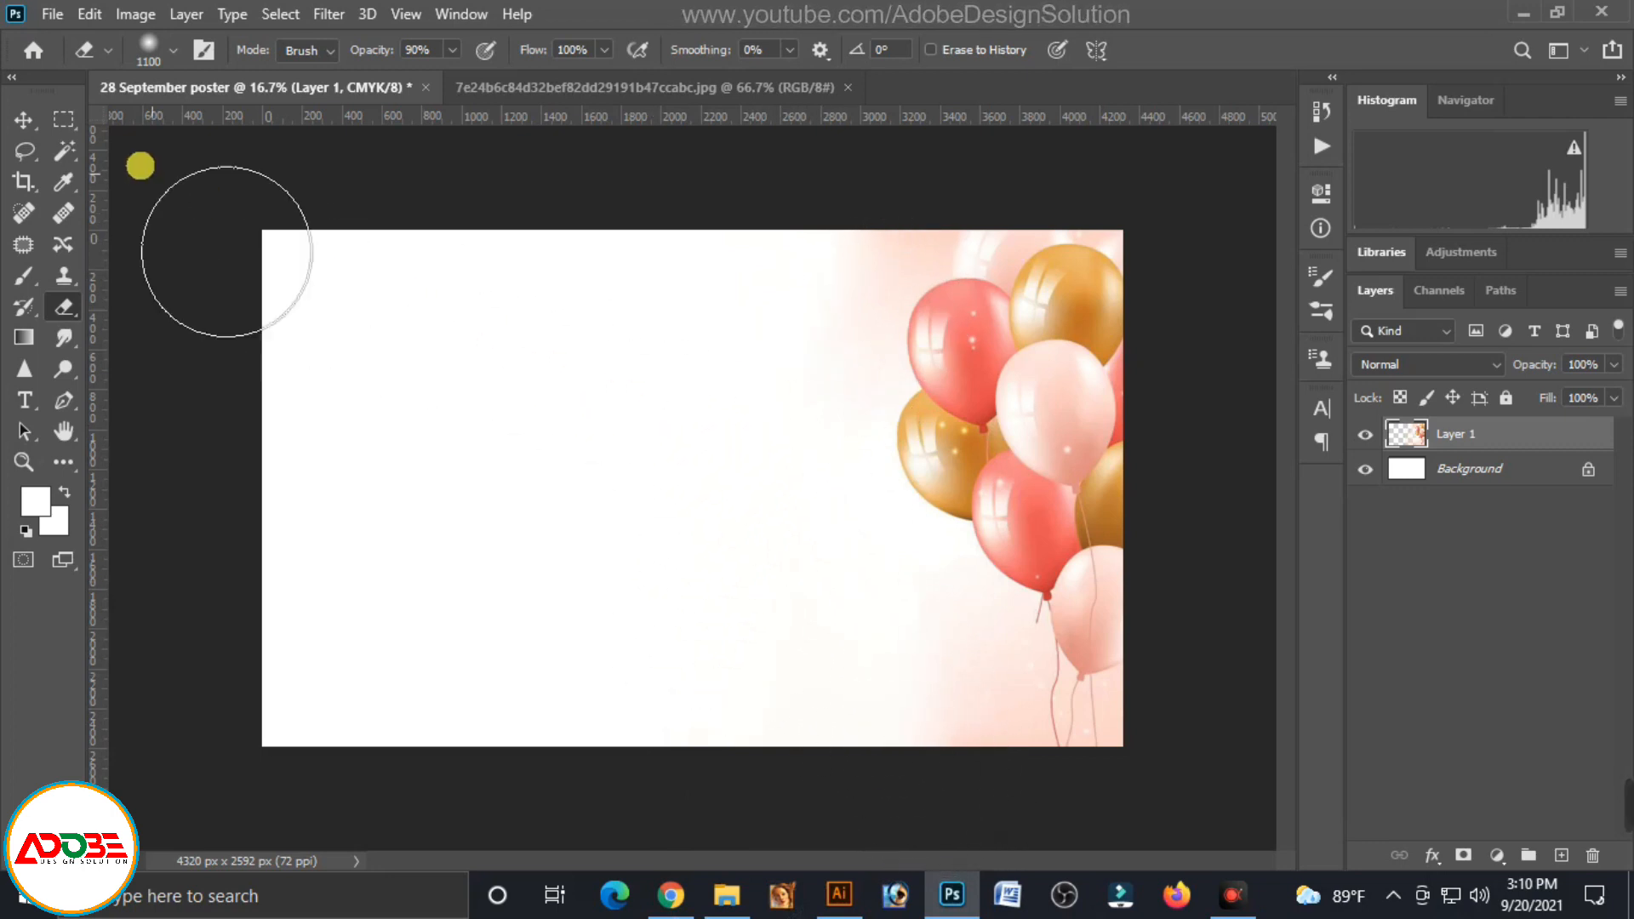
pyautogui.click(23, 120)
pyautogui.click(573, 407)
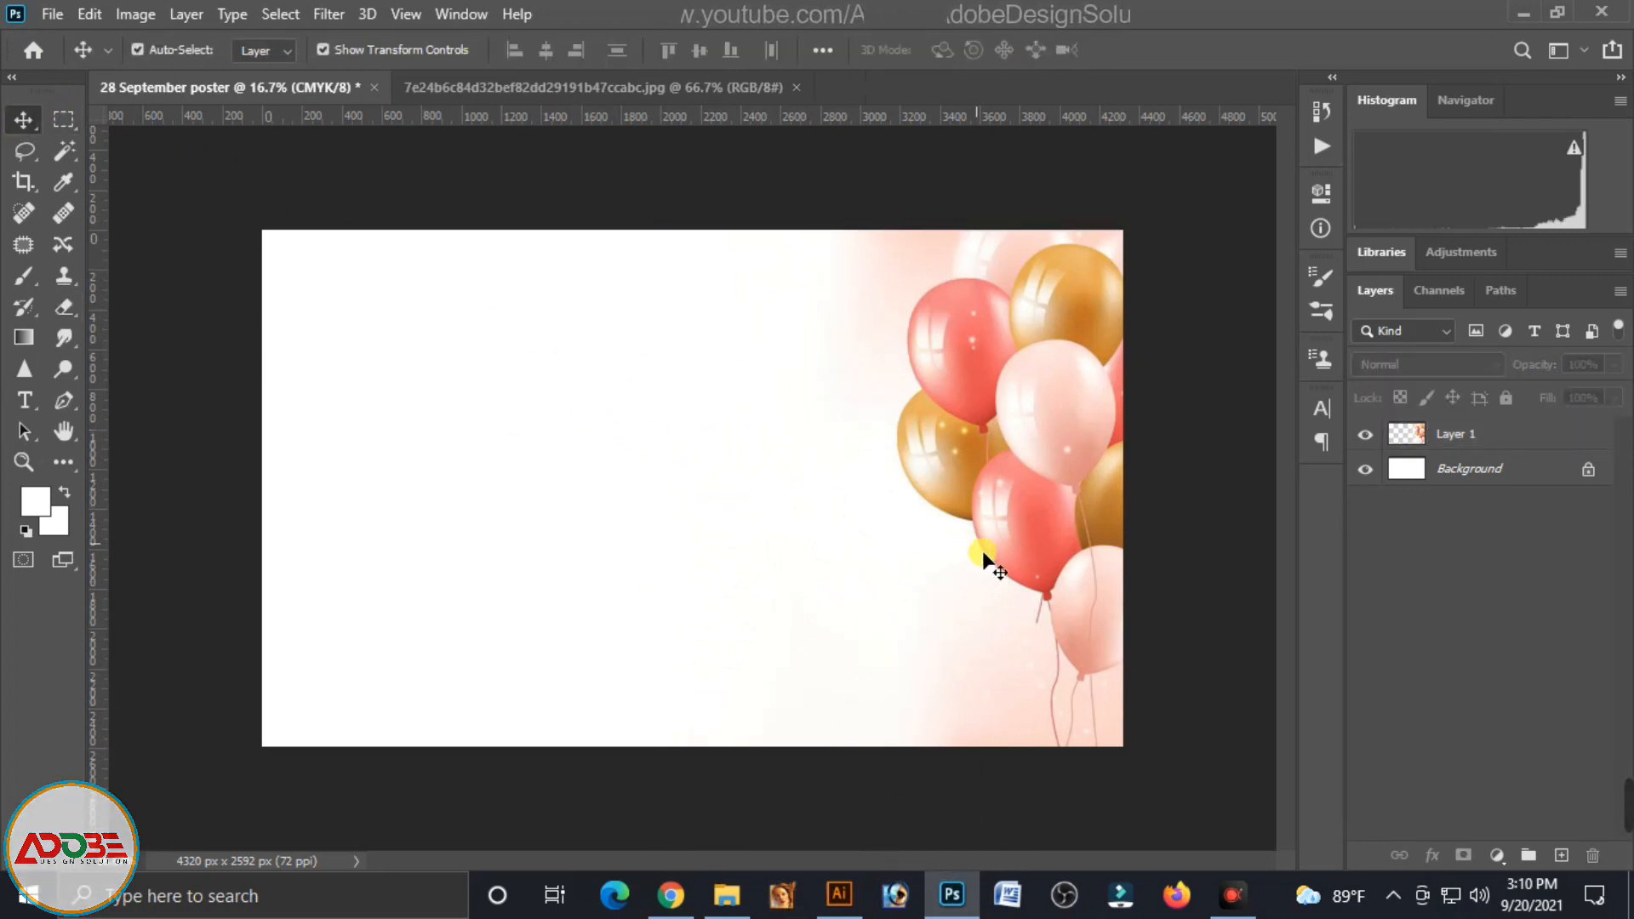
# Open the Sheikh Hasina portrait cutout from File Explorer, place it on the poster and position it in front of the balloons
pyautogui.click(1522, 12)
pyautogui.moveTo(601, 242); pyautogui.dragTo(1101, 74)
pyautogui.moveTo(738, 555); pyautogui.dragTo(785, 566)
pyautogui.moveTo(852, 474); pyautogui.dragTo(1021, 145)
pyautogui.doubleClick(881, 471)
pyautogui.moveTo(880, 468); pyautogui.dragTo(857, 567)
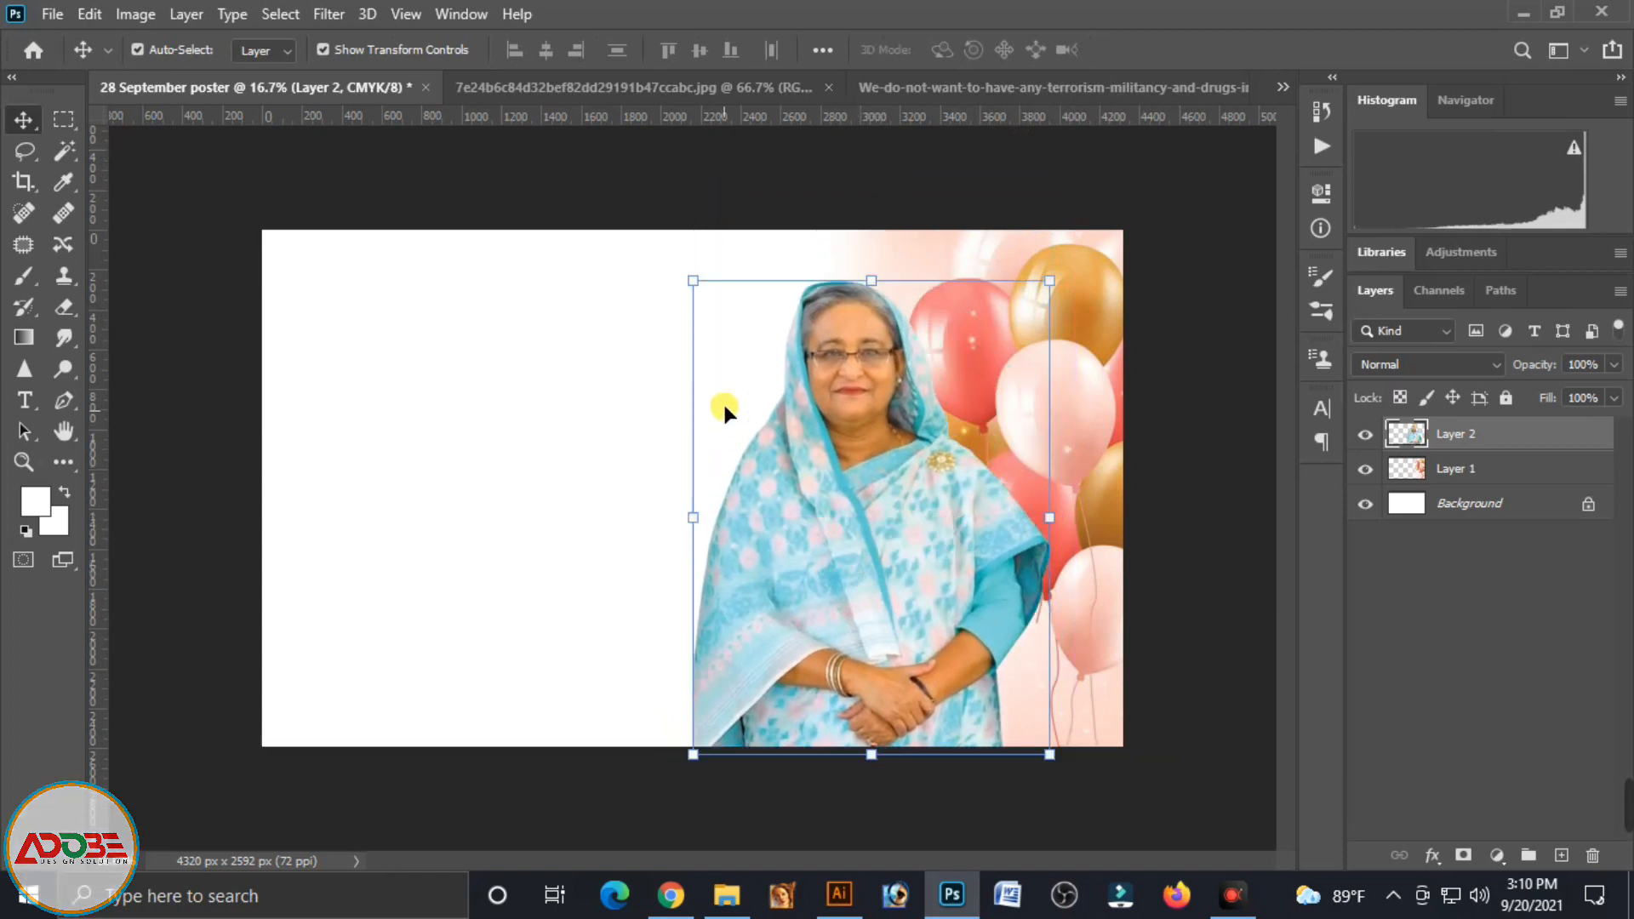
# Enlarge the portrait to about 101.65% and nudge it slightly left and up
pyautogui.moveTo(693, 282); pyautogui.dragTo(688, 284)
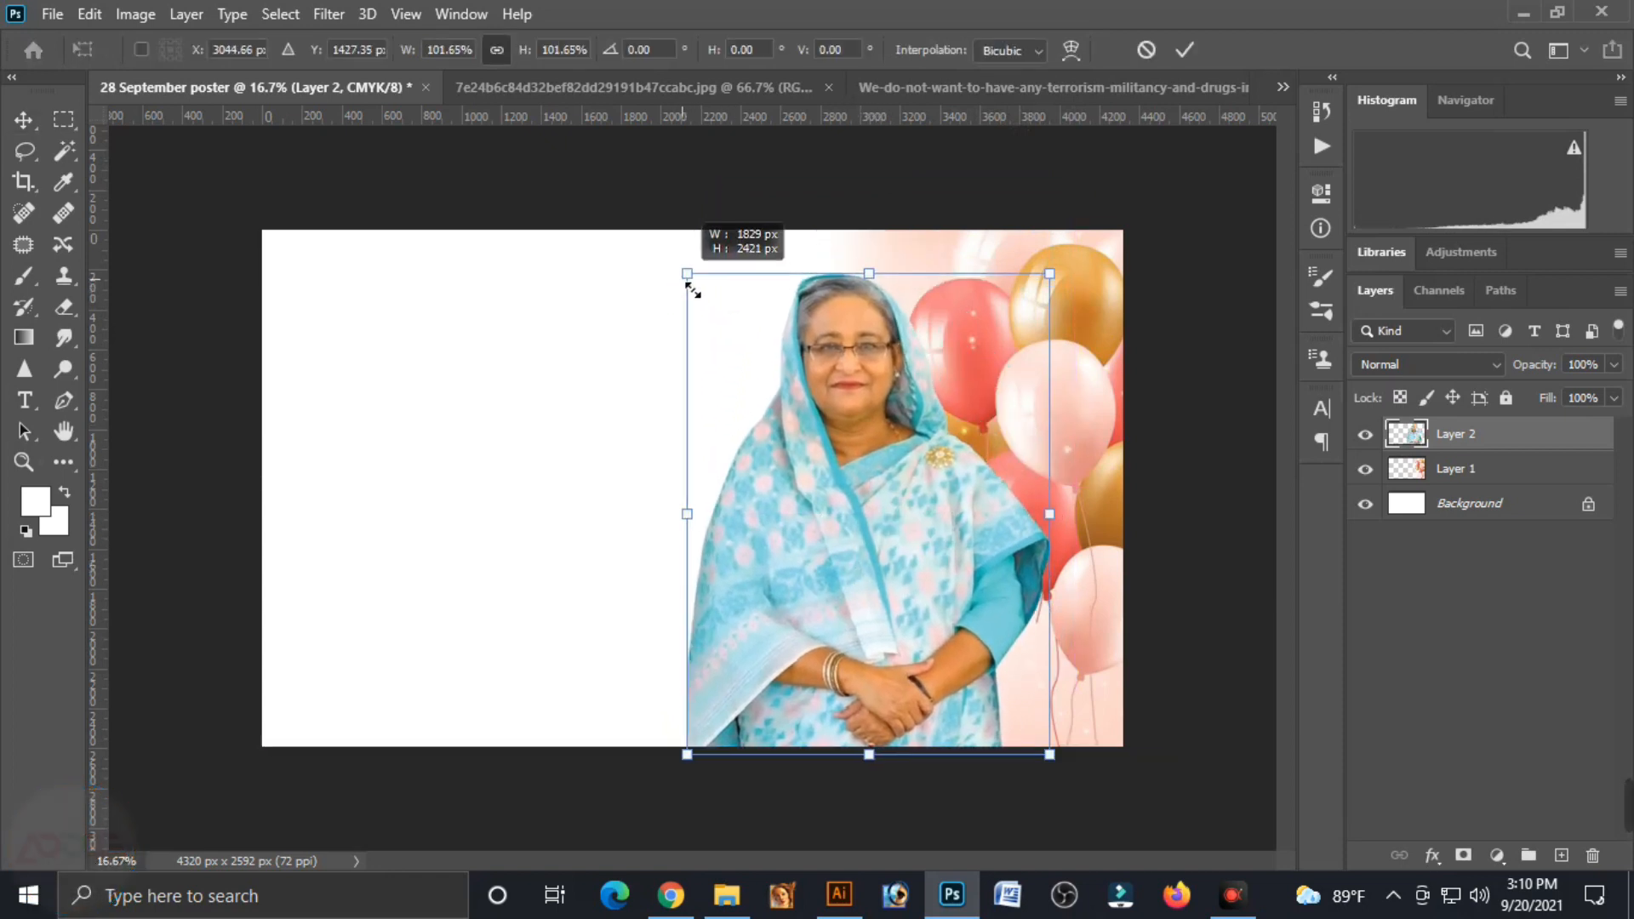
pyautogui.doubleClick(713, 483)
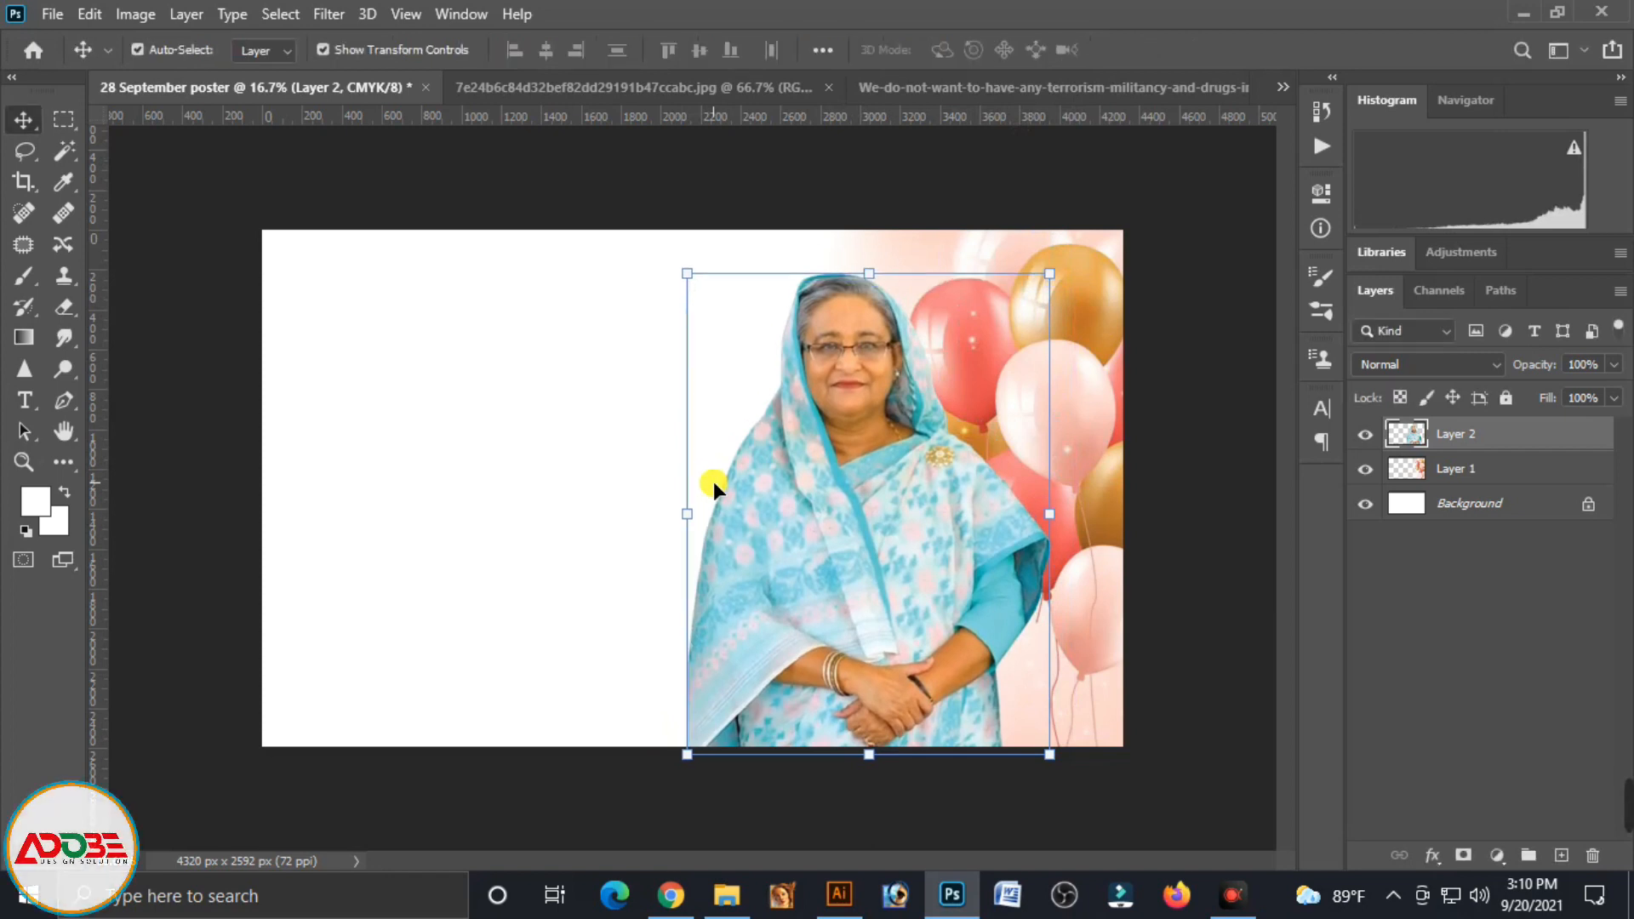
pyautogui.press('Left')
pyautogui.press('Left')
pyautogui.press('Left')
pyautogui.press('Up')
pyautogui.press('Left')
pyautogui.press('Up')
pyautogui.press('Up')
pyautogui.press('Up')
pyautogui.click(578, 428)
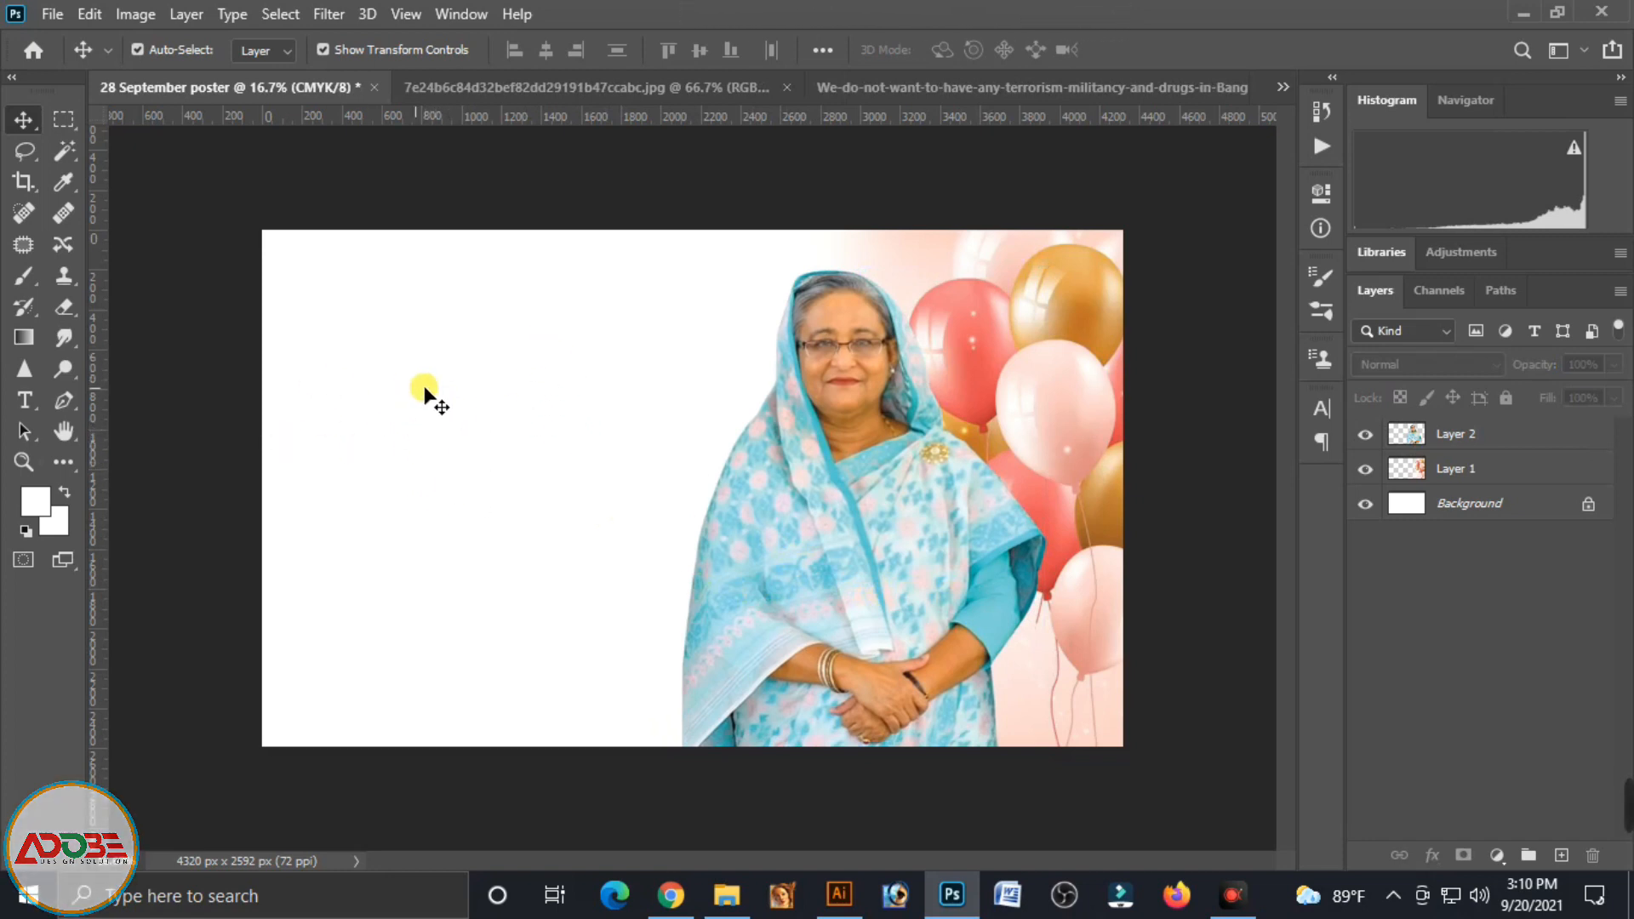
# Add the black heading "২৮ শে সেপ্টেম্বর" in KongshoMatraMJ Bold, 202.14 pt, on the white area beside the portrait
pyautogui.click(23, 403)
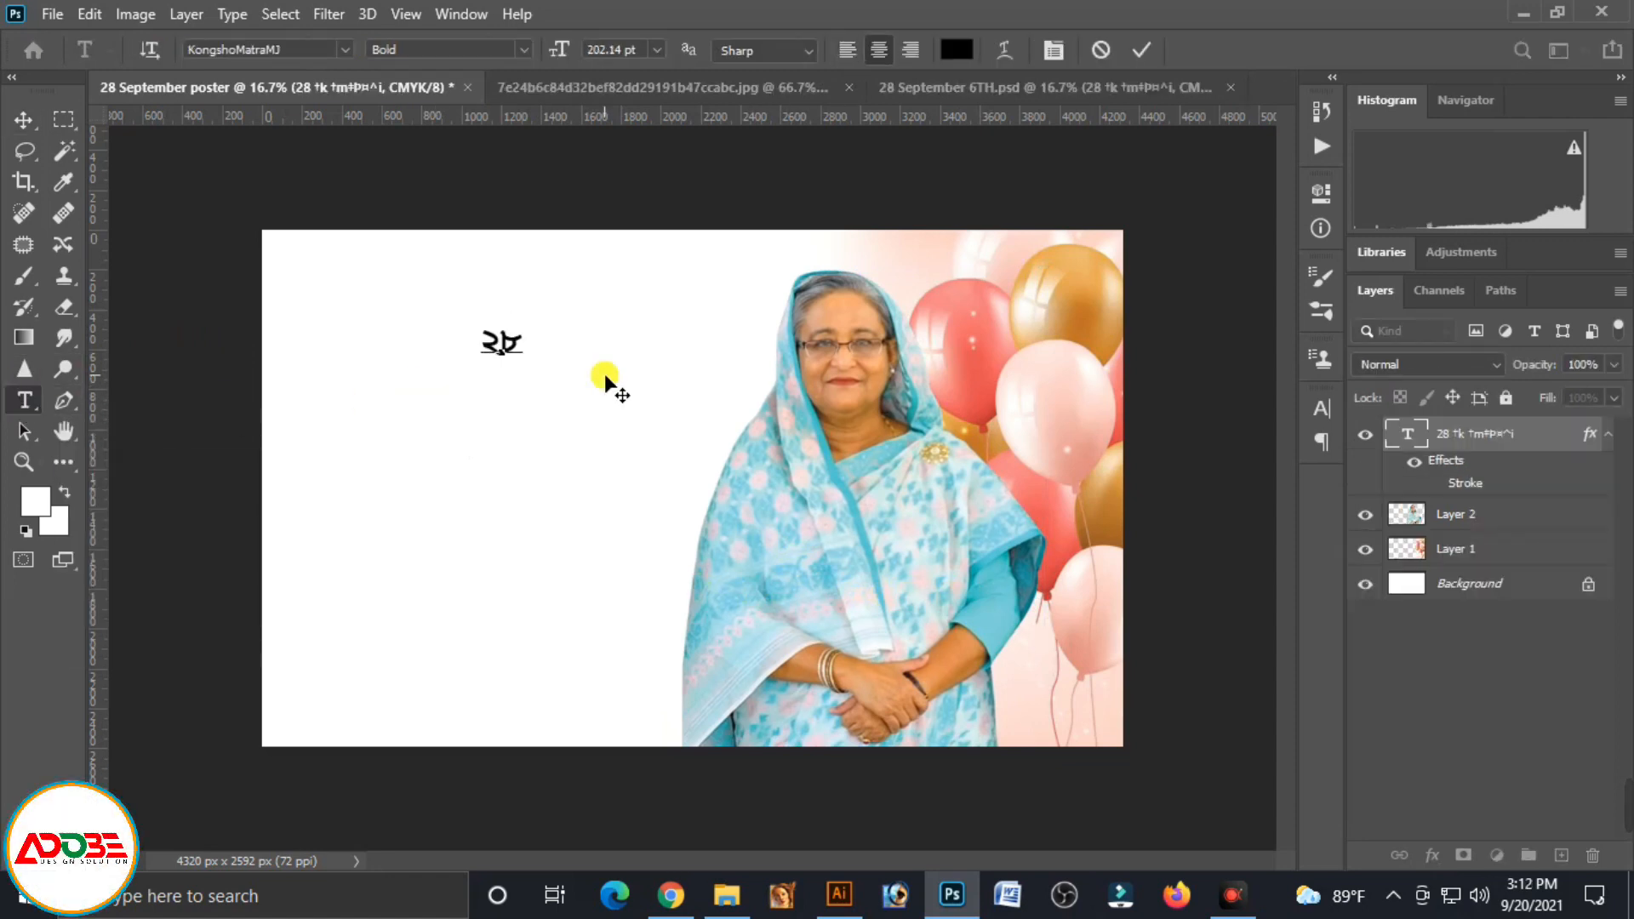
pyautogui.write('শে')
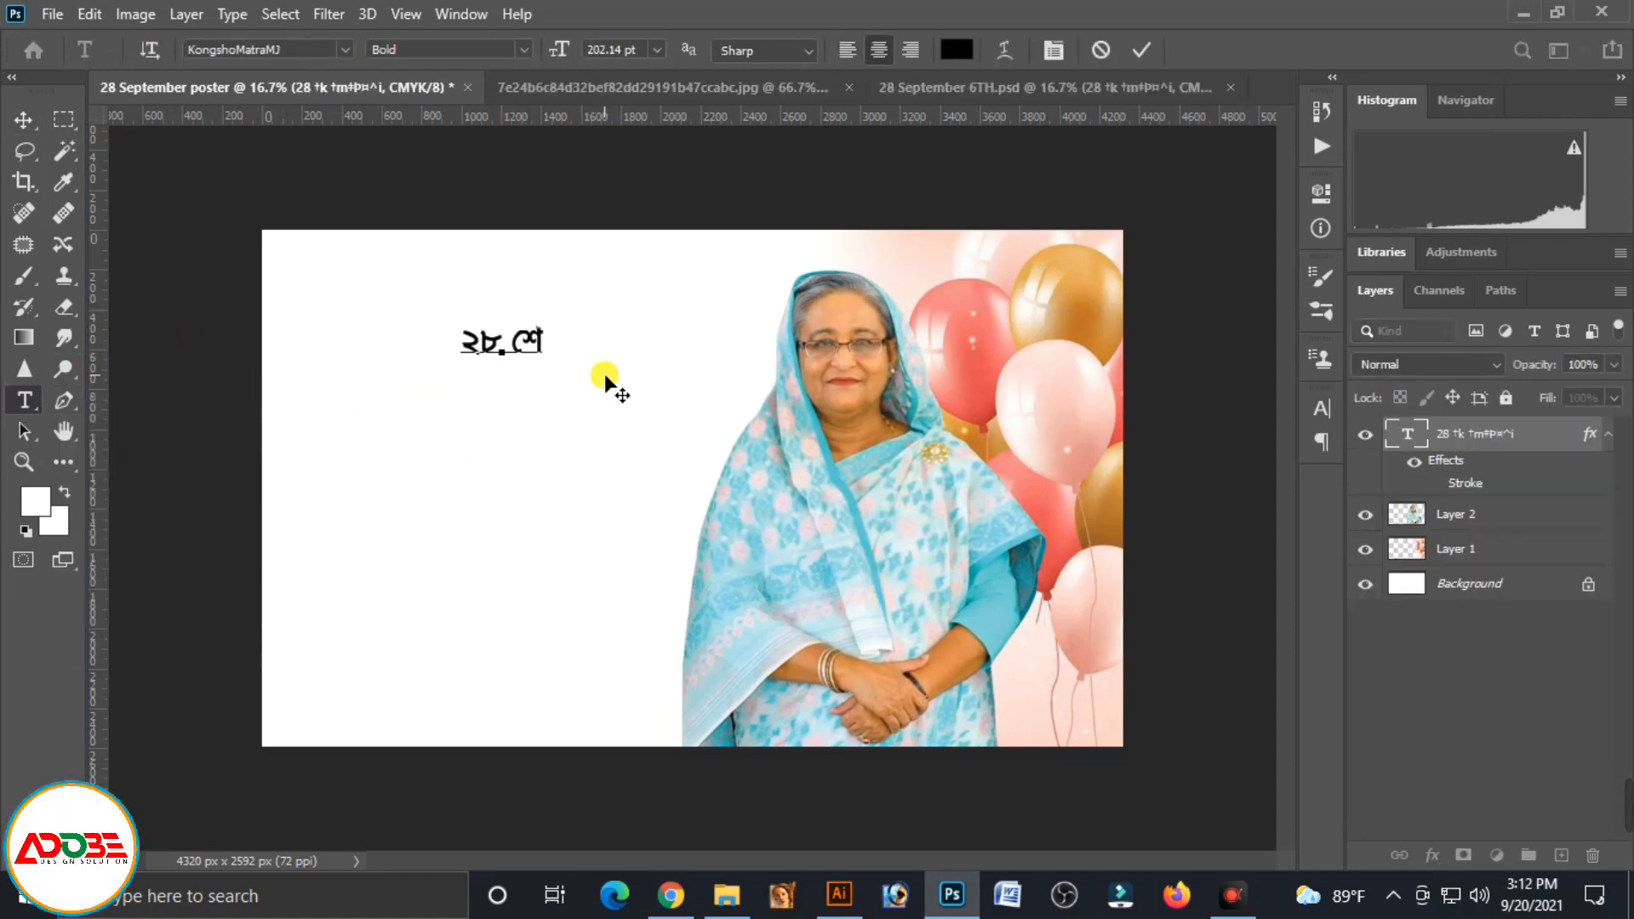
pyautogui.write(' সেপ্টেম্বর')
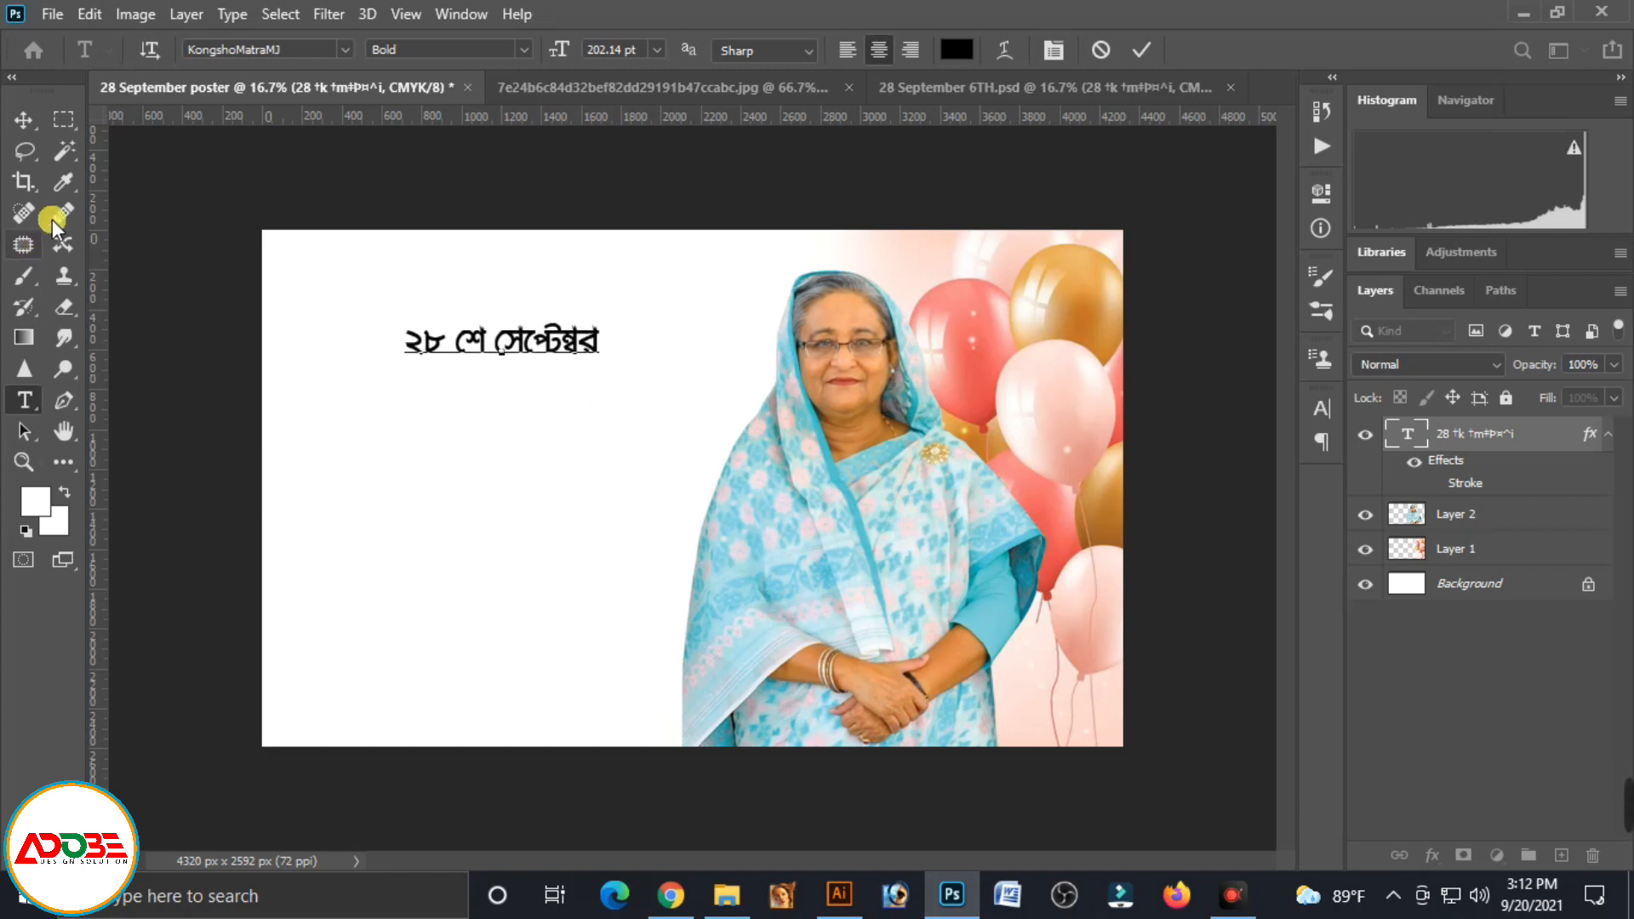
pyautogui.click(26, 124)
# Duplicate the heading below, change it to "উন্নত-সমৃদ্ধ বাংলাদেশ গড়ার রূপকর / মাননীয় প্রধানমন্ত্রী বঙ্গবন্ধু কন্যা জননেত্রী" on two lines and scale it down to 158.84 pt
pyautogui.moveTo(575, 342); pyautogui.dragTo(544, 402)
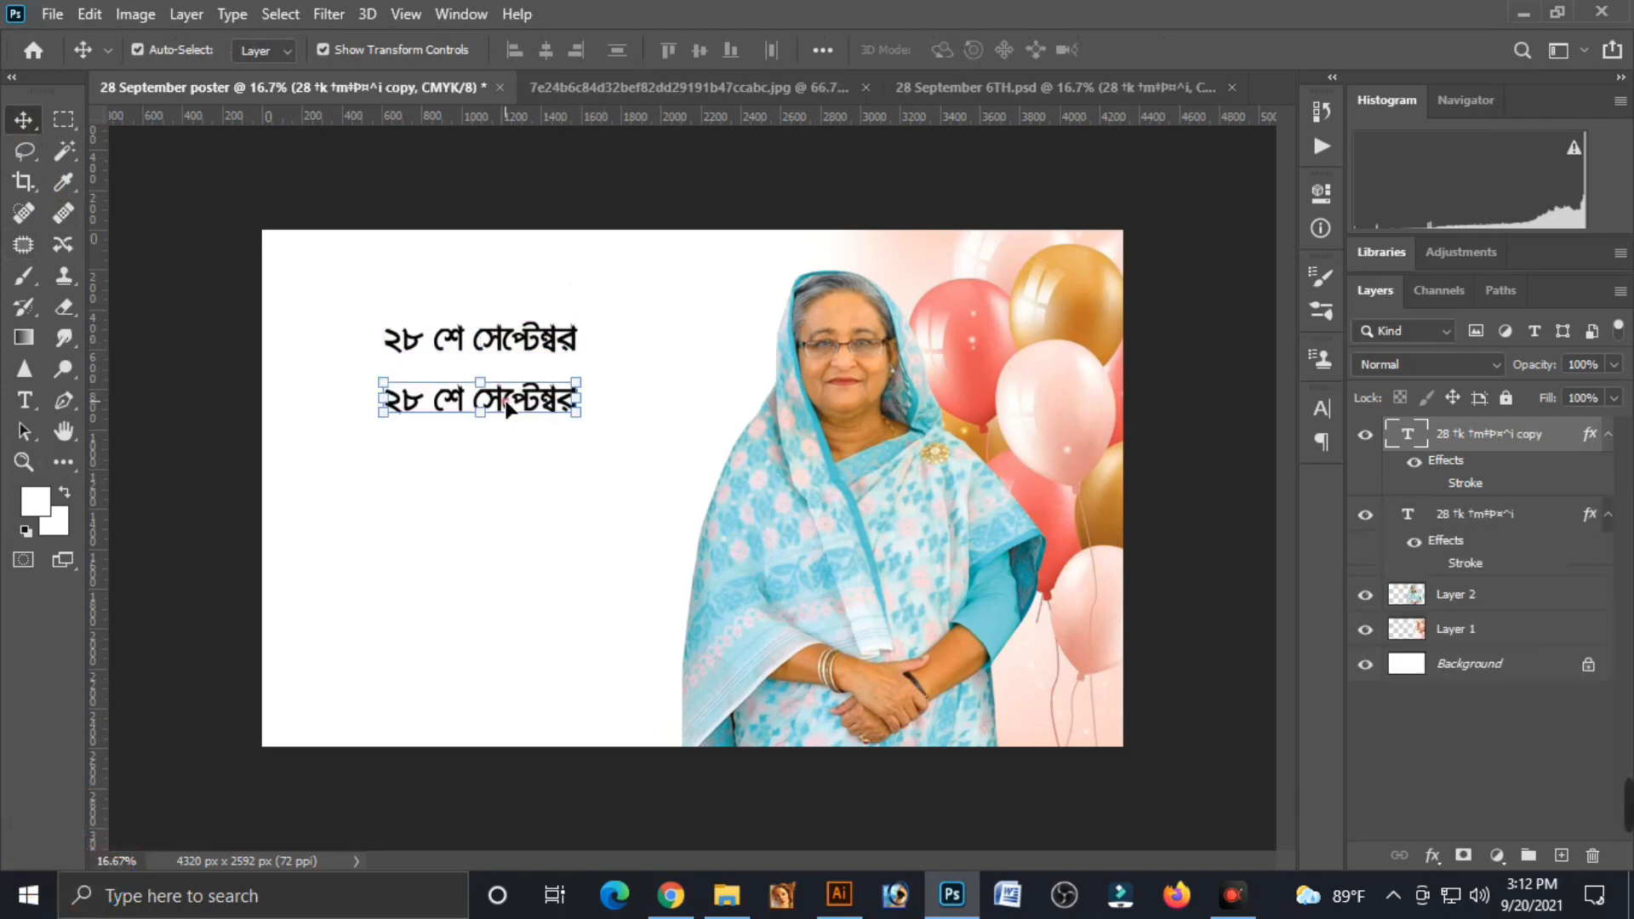
pyautogui.doubleClick(521, 415)
pyautogui.write('উন্ন')
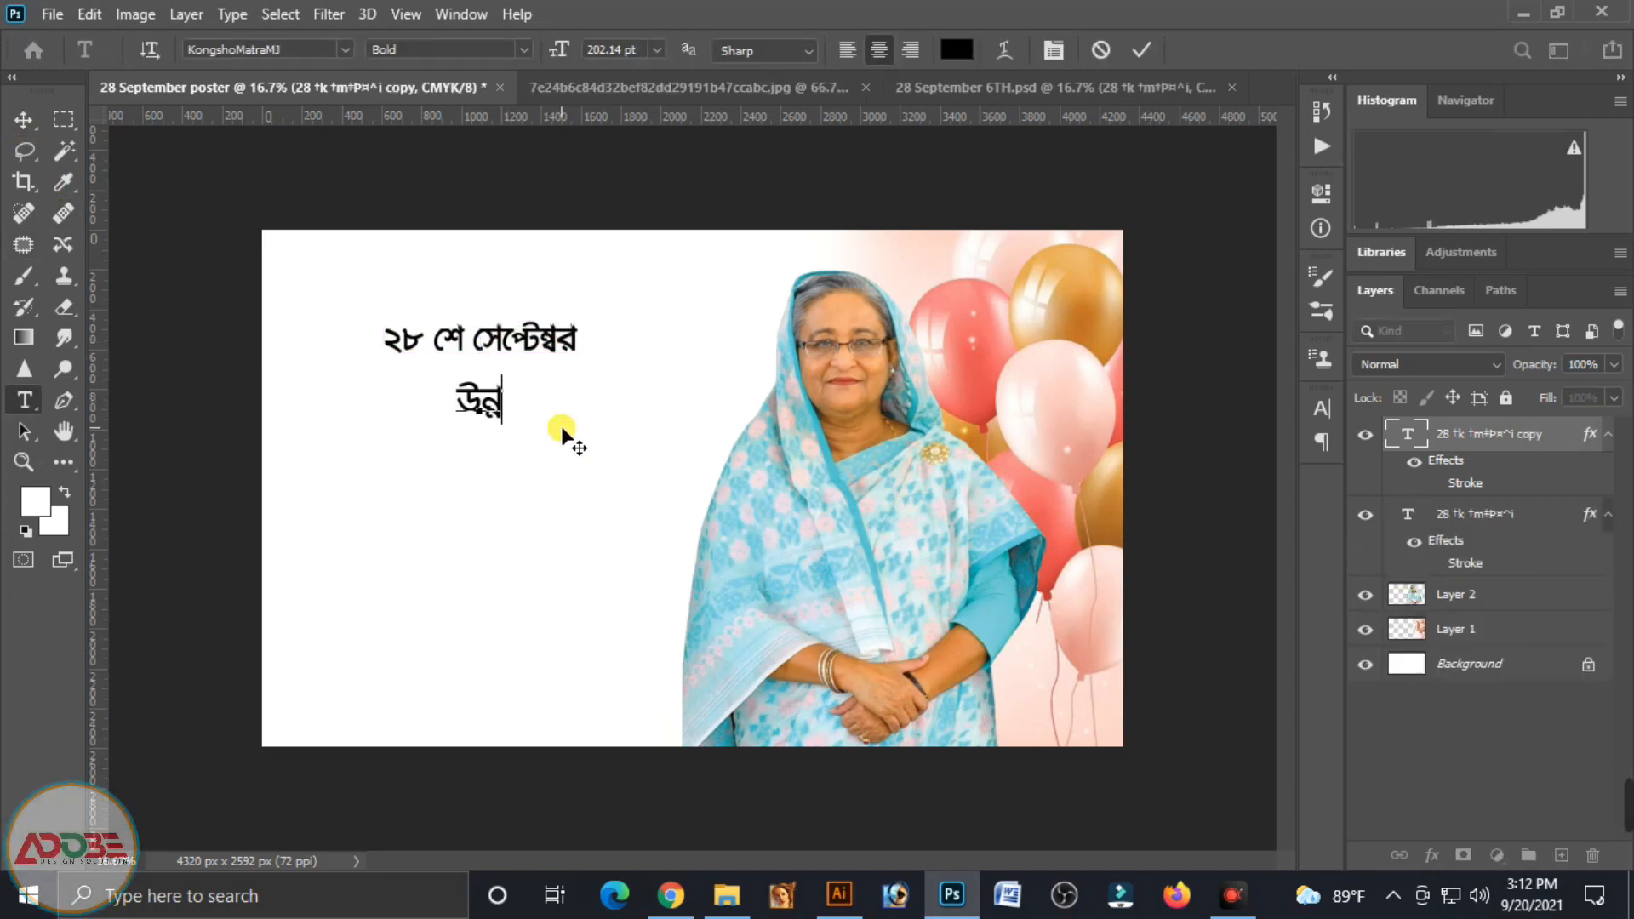
pyautogui.write('ত-ন')
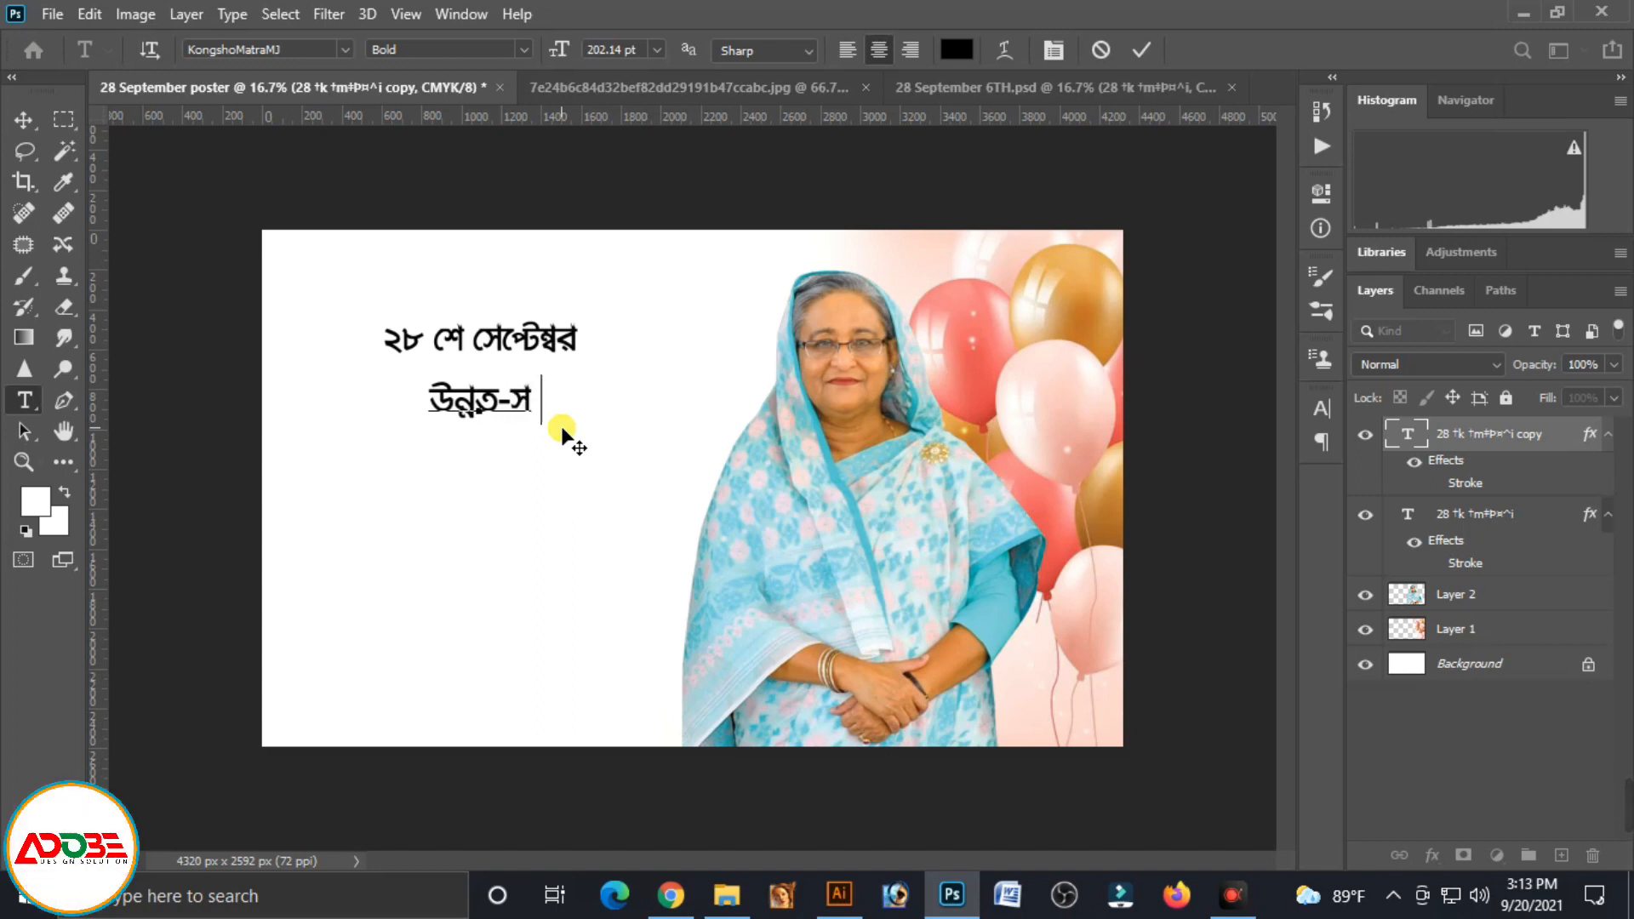
pyautogui.write('মৃদ্ধ বাংলাদে')
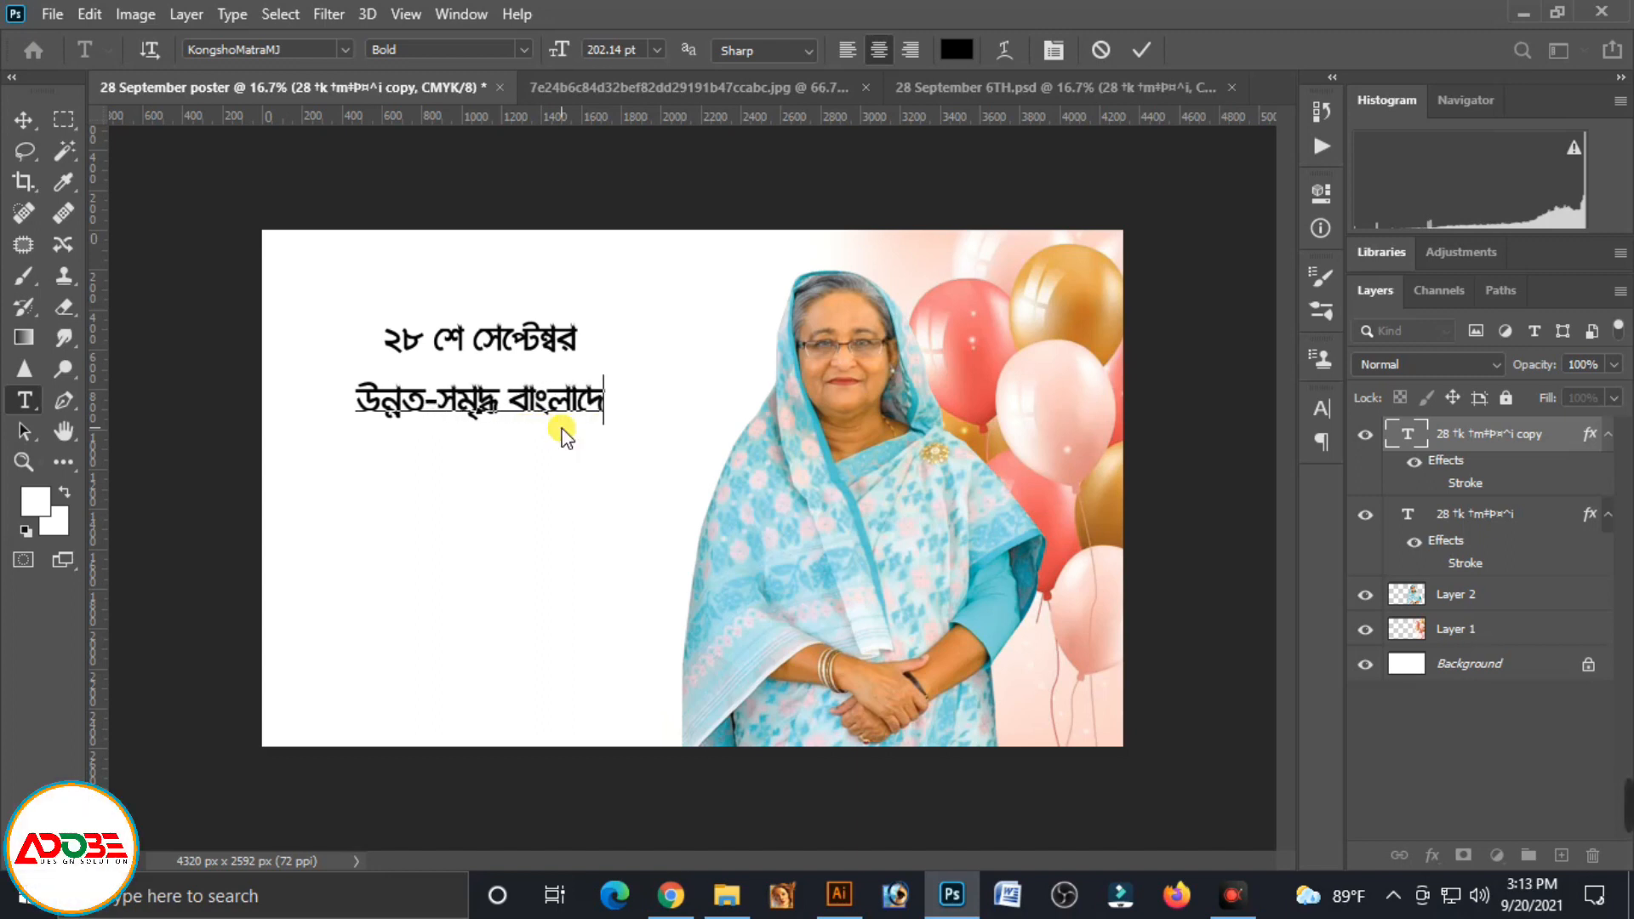
pyautogui.write('শ গড়ার রূপ')
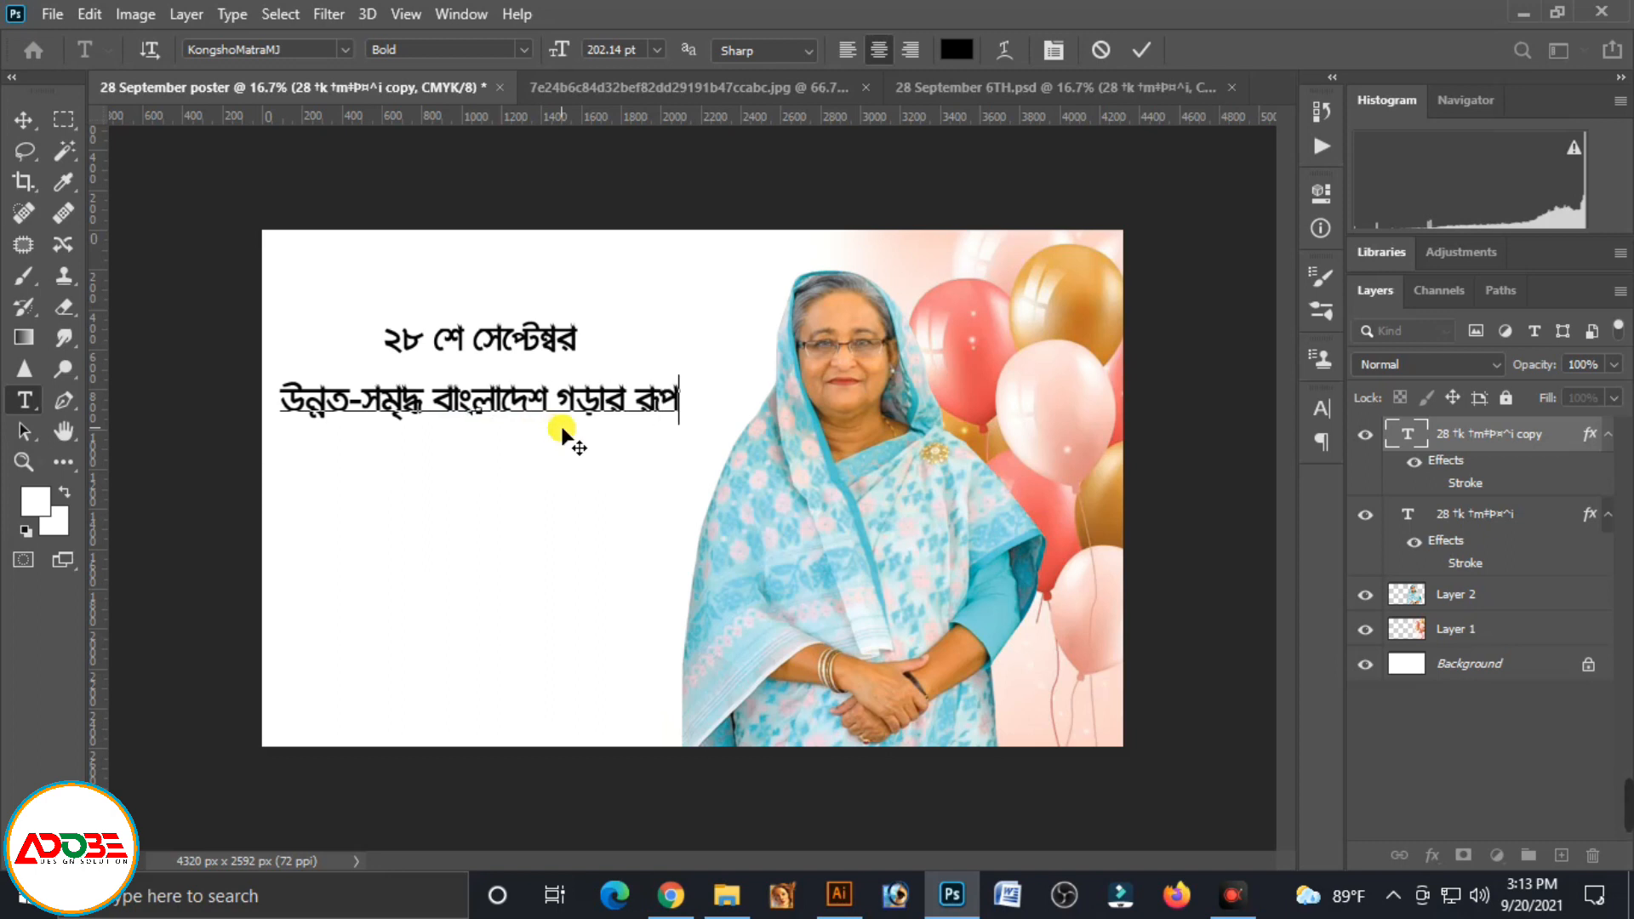
pyautogui.write('করমাননীয় প্রধানমন্ত্রীর')
pyautogui.write(' বঙ্গবন্ধু কন')
pyautogui.write('্যা জননেত্রী')
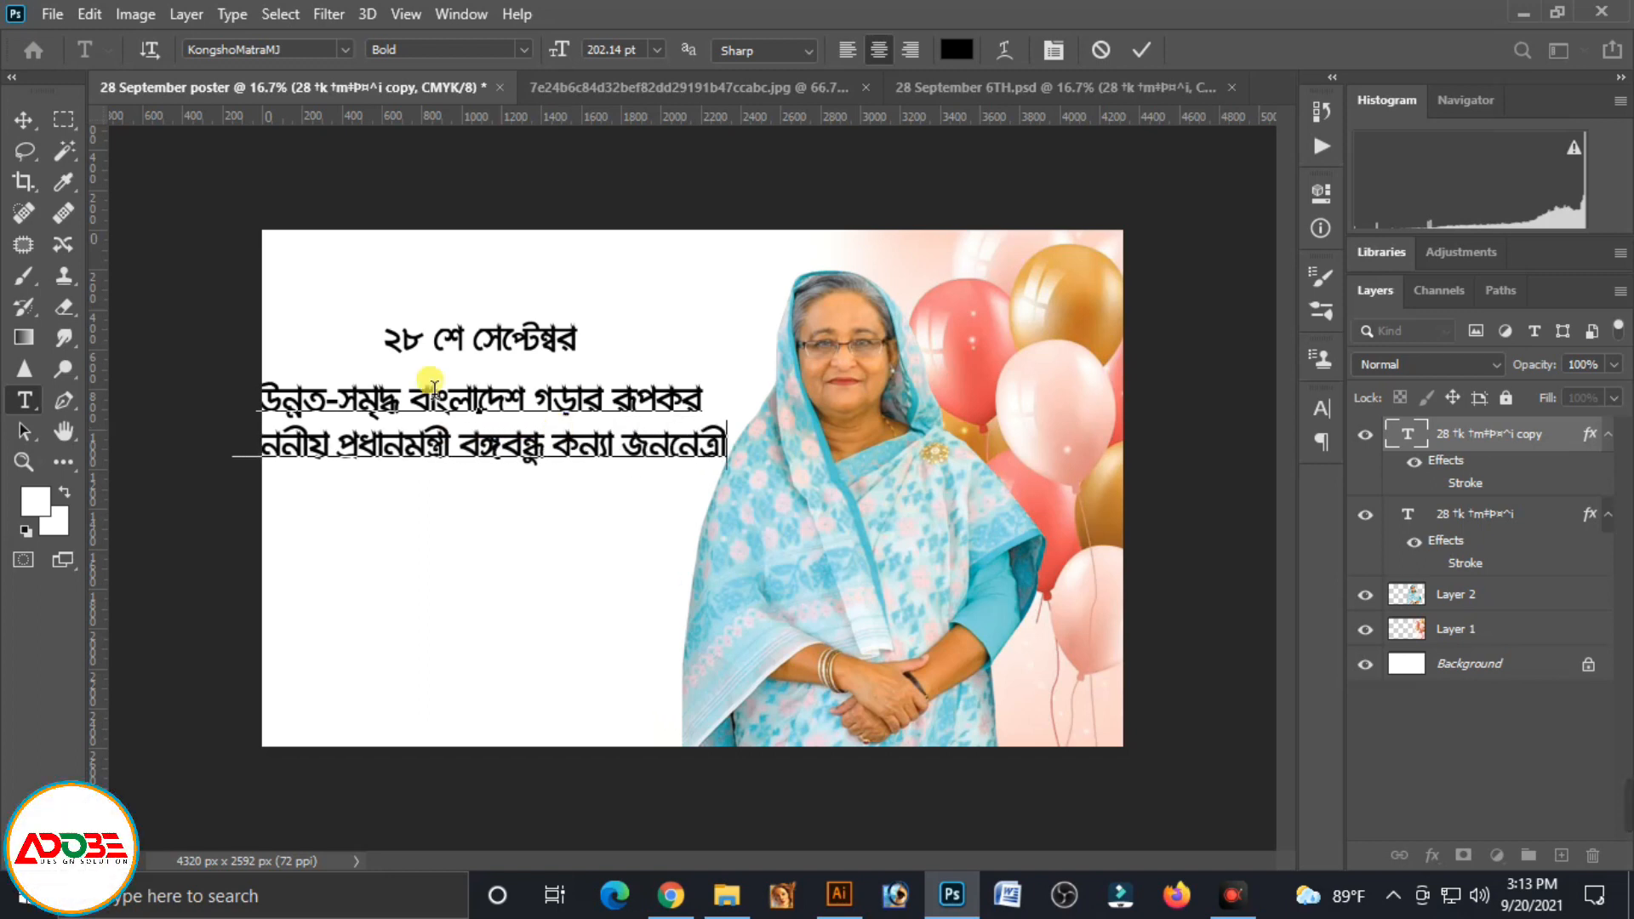
pyautogui.click(23, 122)
pyautogui.moveTo(733, 482); pyautogui.dragTo(621, 444)
# Duplicate the two-line text below itself and replace the copy's wording with "শেখ হাসিনা'র"
pyautogui.moveTo(498, 437); pyautogui.dragTo(529, 492)
pyautogui.tripleClick(527, 486)
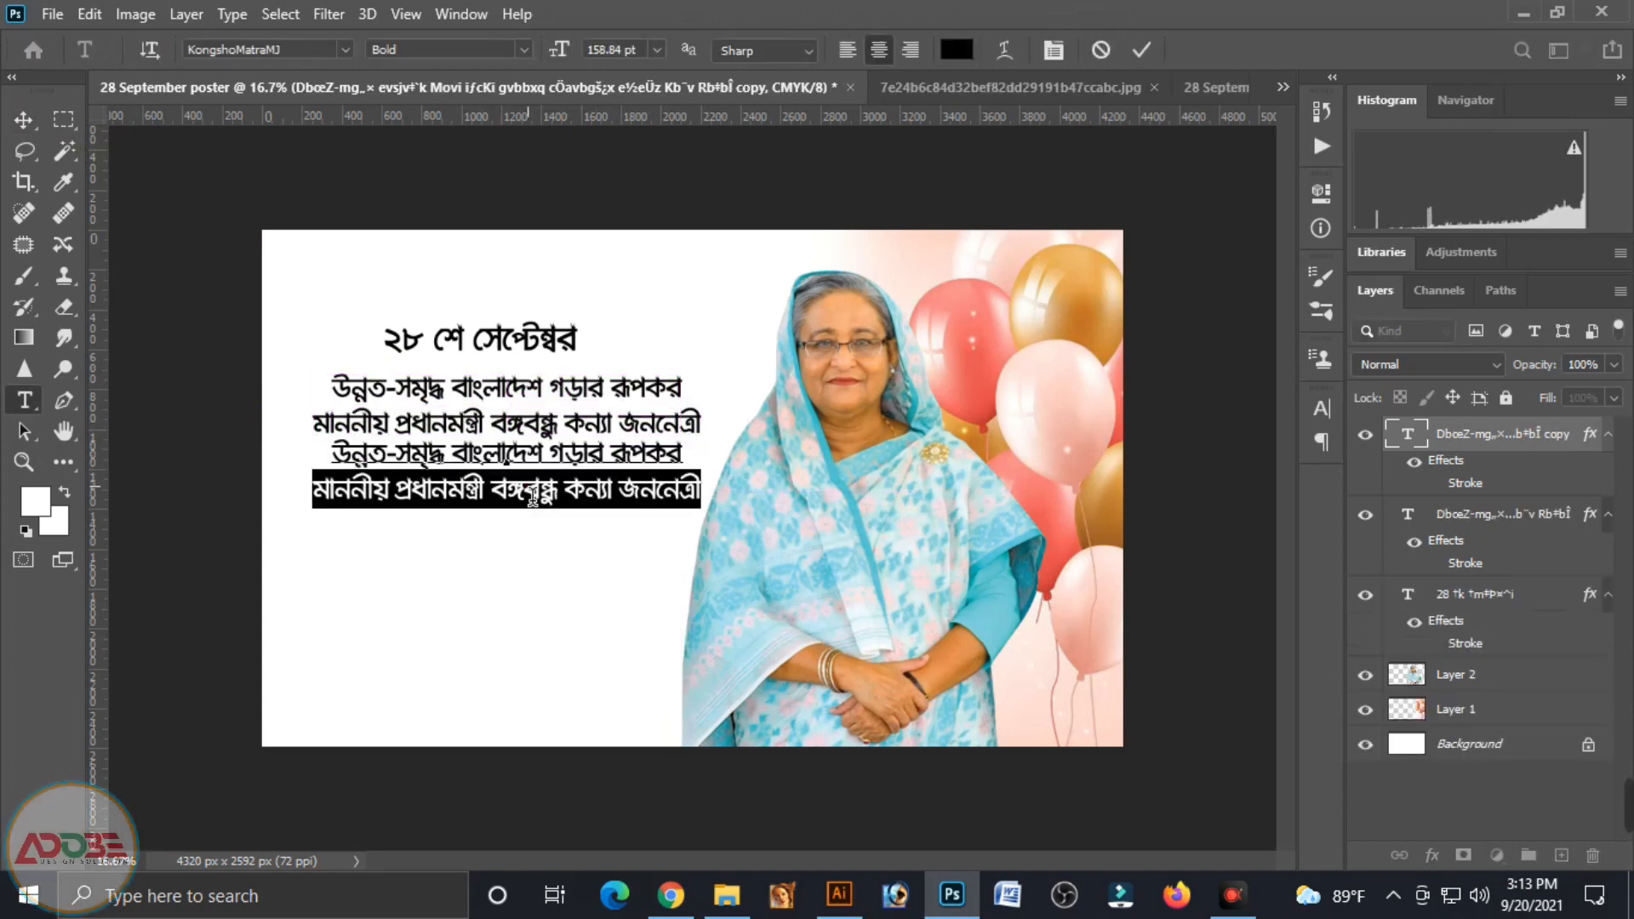
pyautogui.hotkey('ctrl', 'a')
pyautogui.write('শ্রে')
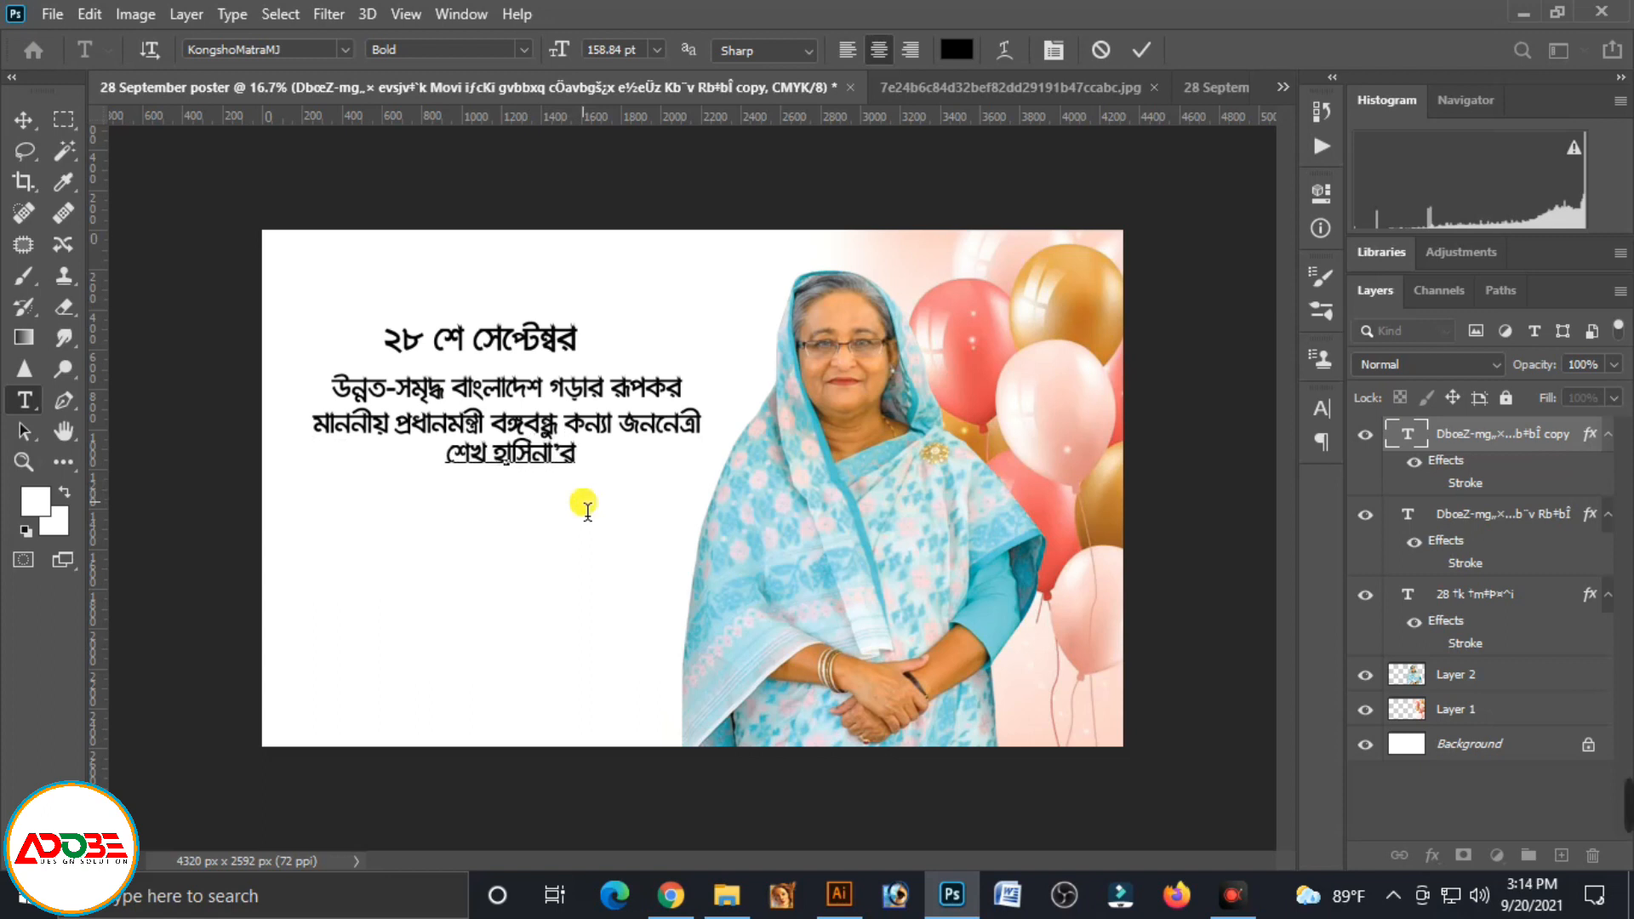
pyautogui.click(26, 119)
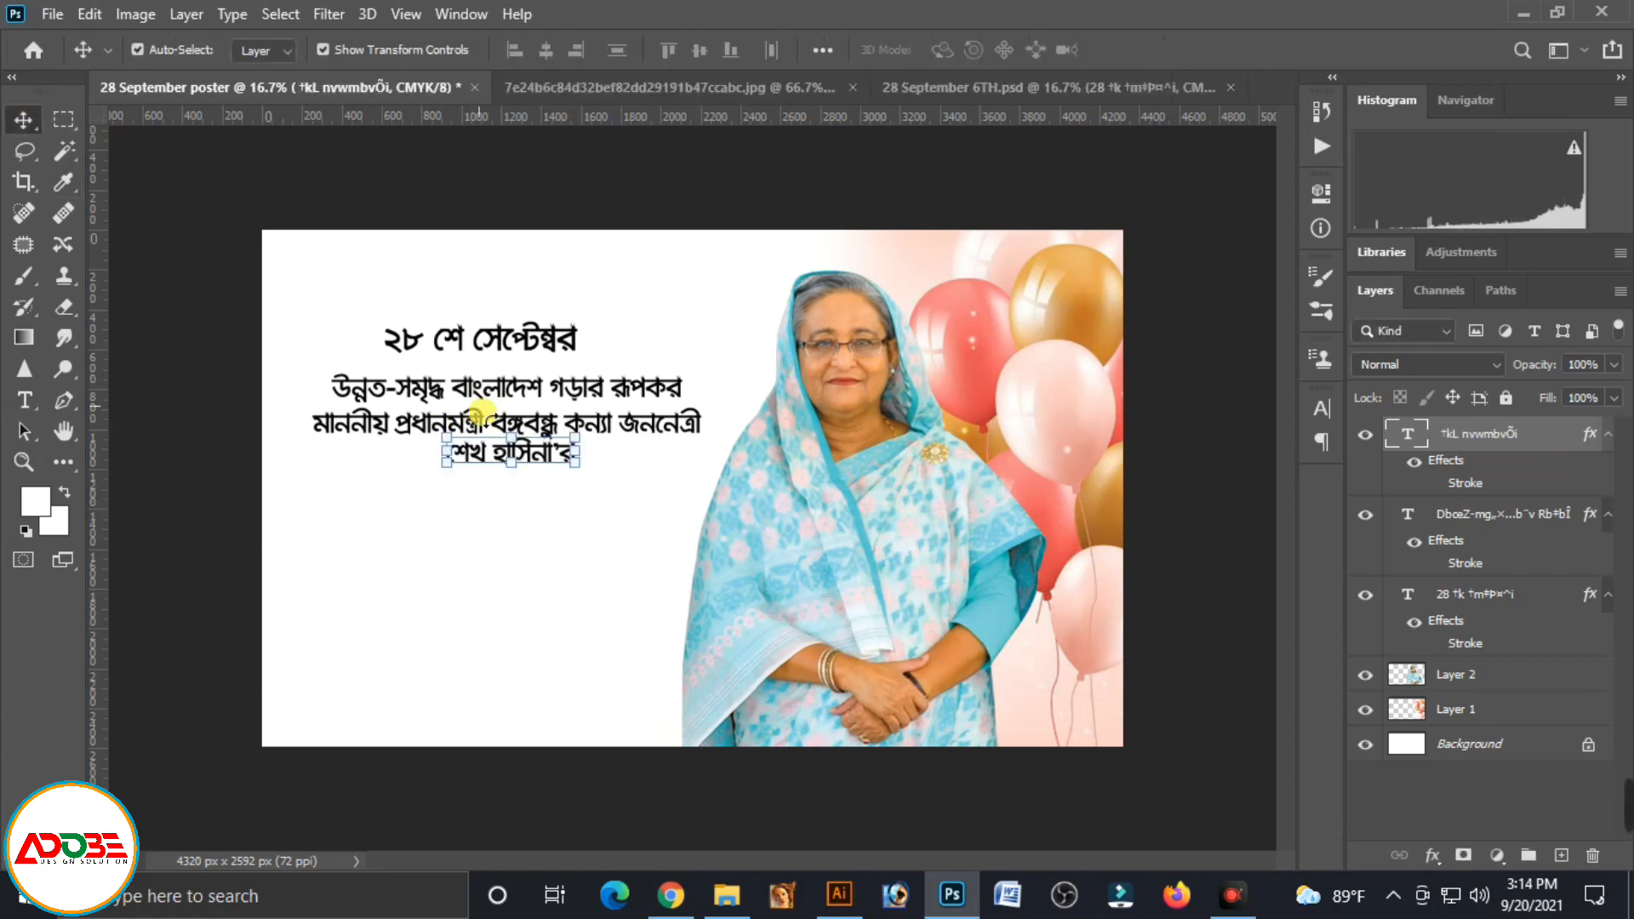
# Duplicate the "শেখ হাসিনা'র" line below itself and change the copy's wording to "জন্মদিনের শুভেচ্ছা"
pyautogui.moveTo(521, 514); pyautogui.dragTo(512, 514)
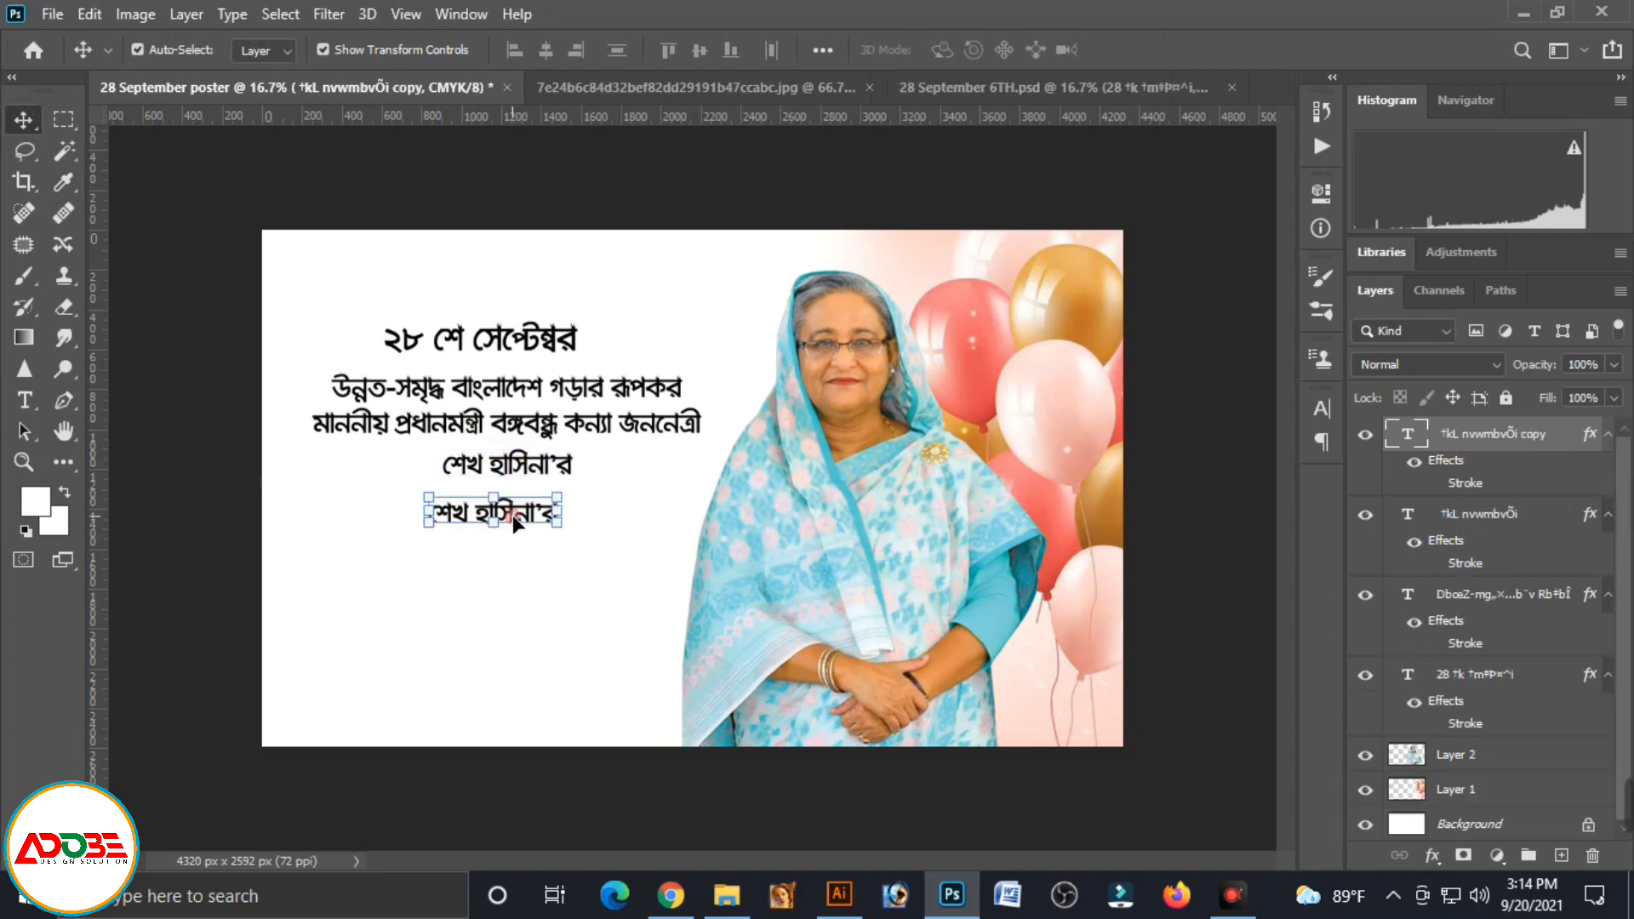
pyautogui.doubleClick(513, 514)
pyautogui.write('জন্মদিনে')
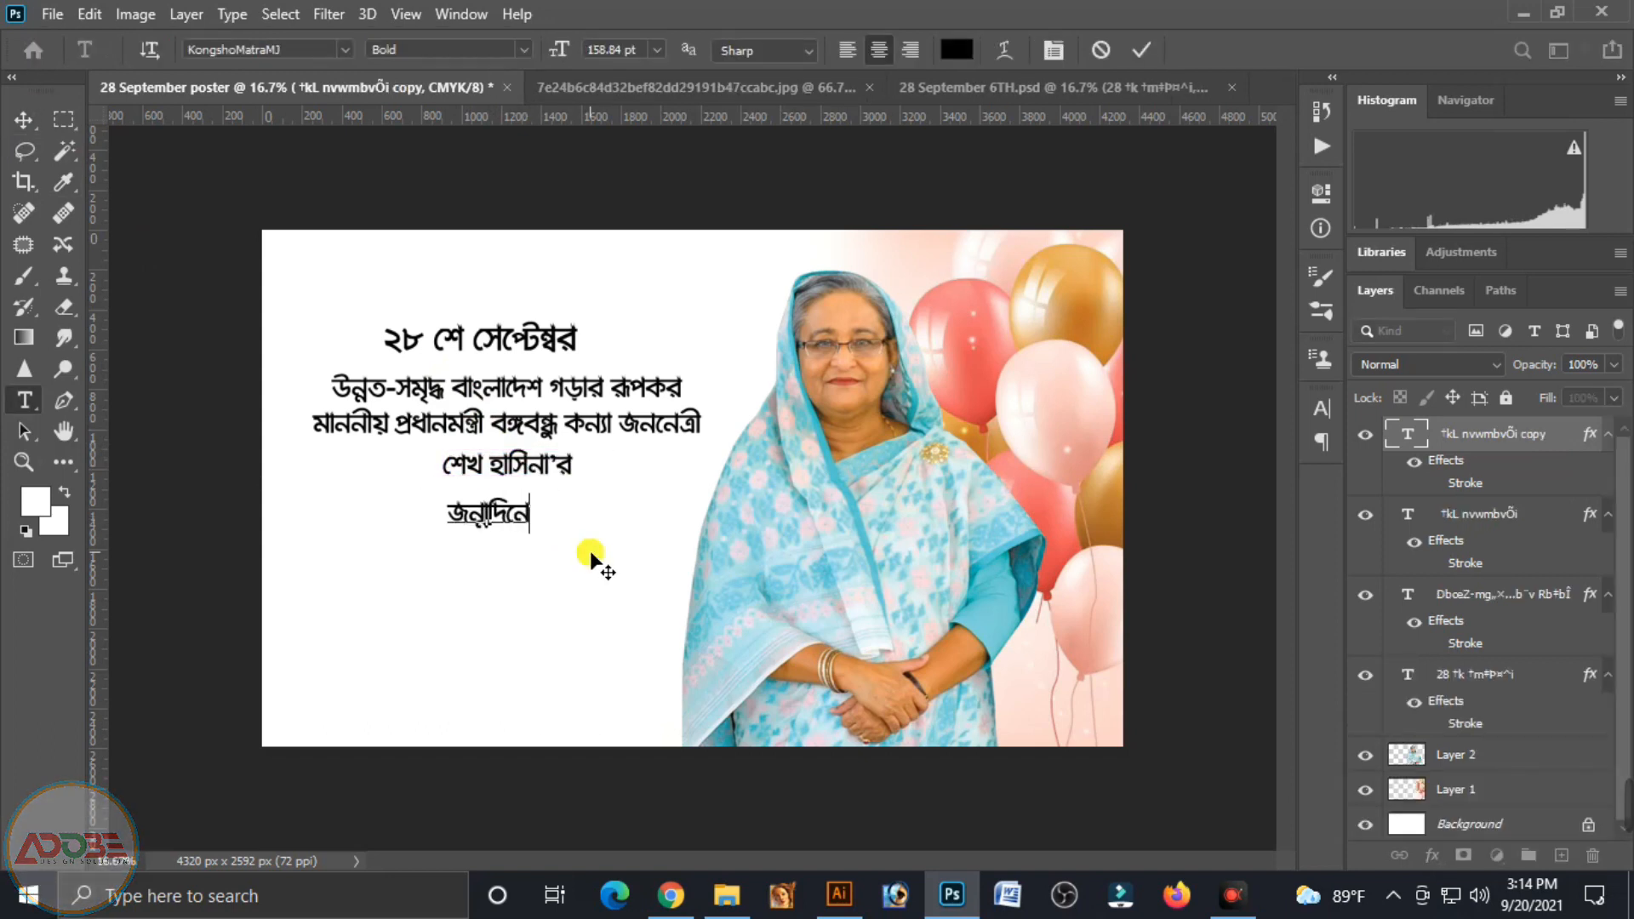
pyautogui.write('র শুভেচ্ছা')
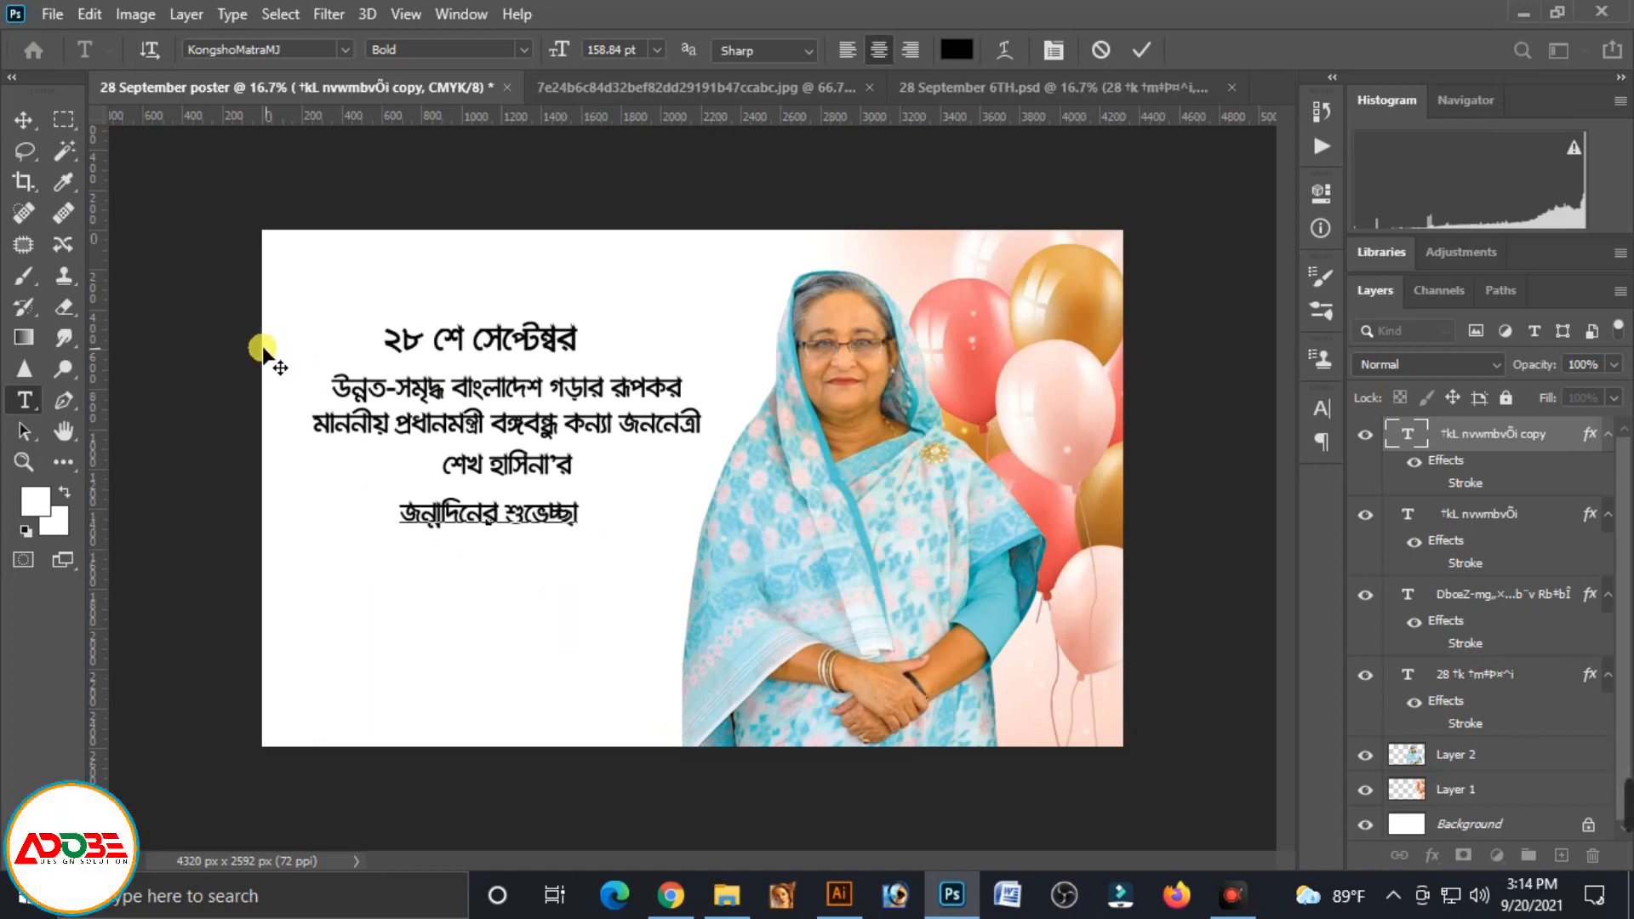
pyautogui.click(22, 122)
# Duplicate the birthday greeting beside itself, change the copy to "৭৫ / তম" on two lines and shift it slightly left, clear of the portrait
pyautogui.moveTo(470, 518); pyautogui.dragTo(672, 478)
pyautogui.doubleClick(648, 478)
pyautogui.write('এ৫')
pyautogui.press('Return')
pyautogui.write('তম')
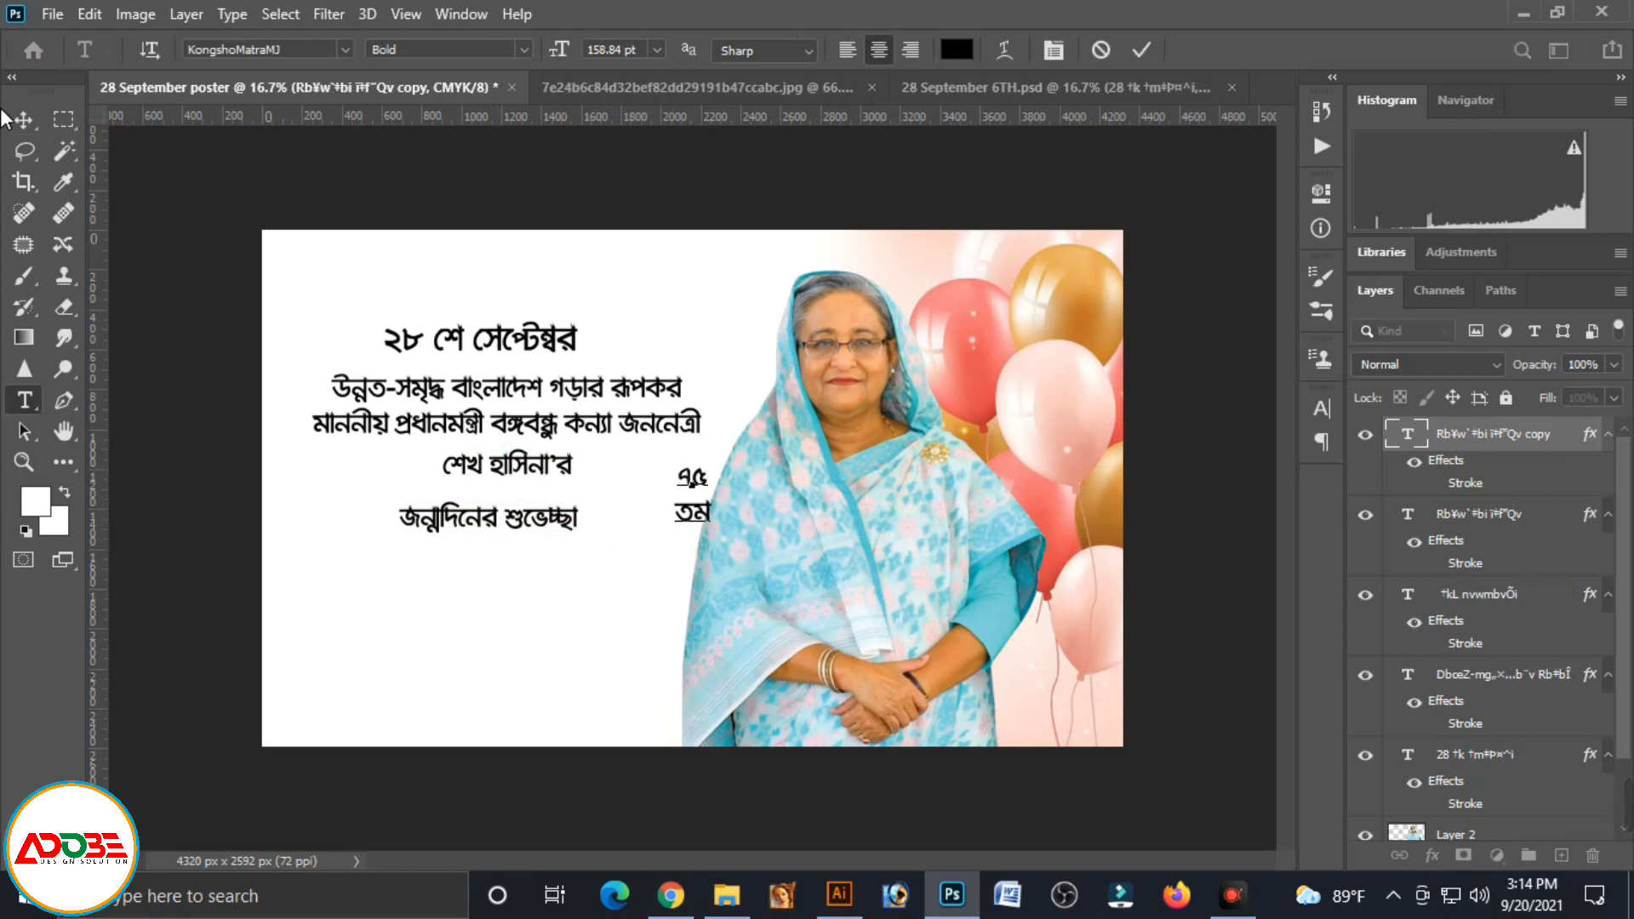
pyautogui.click(21, 120)
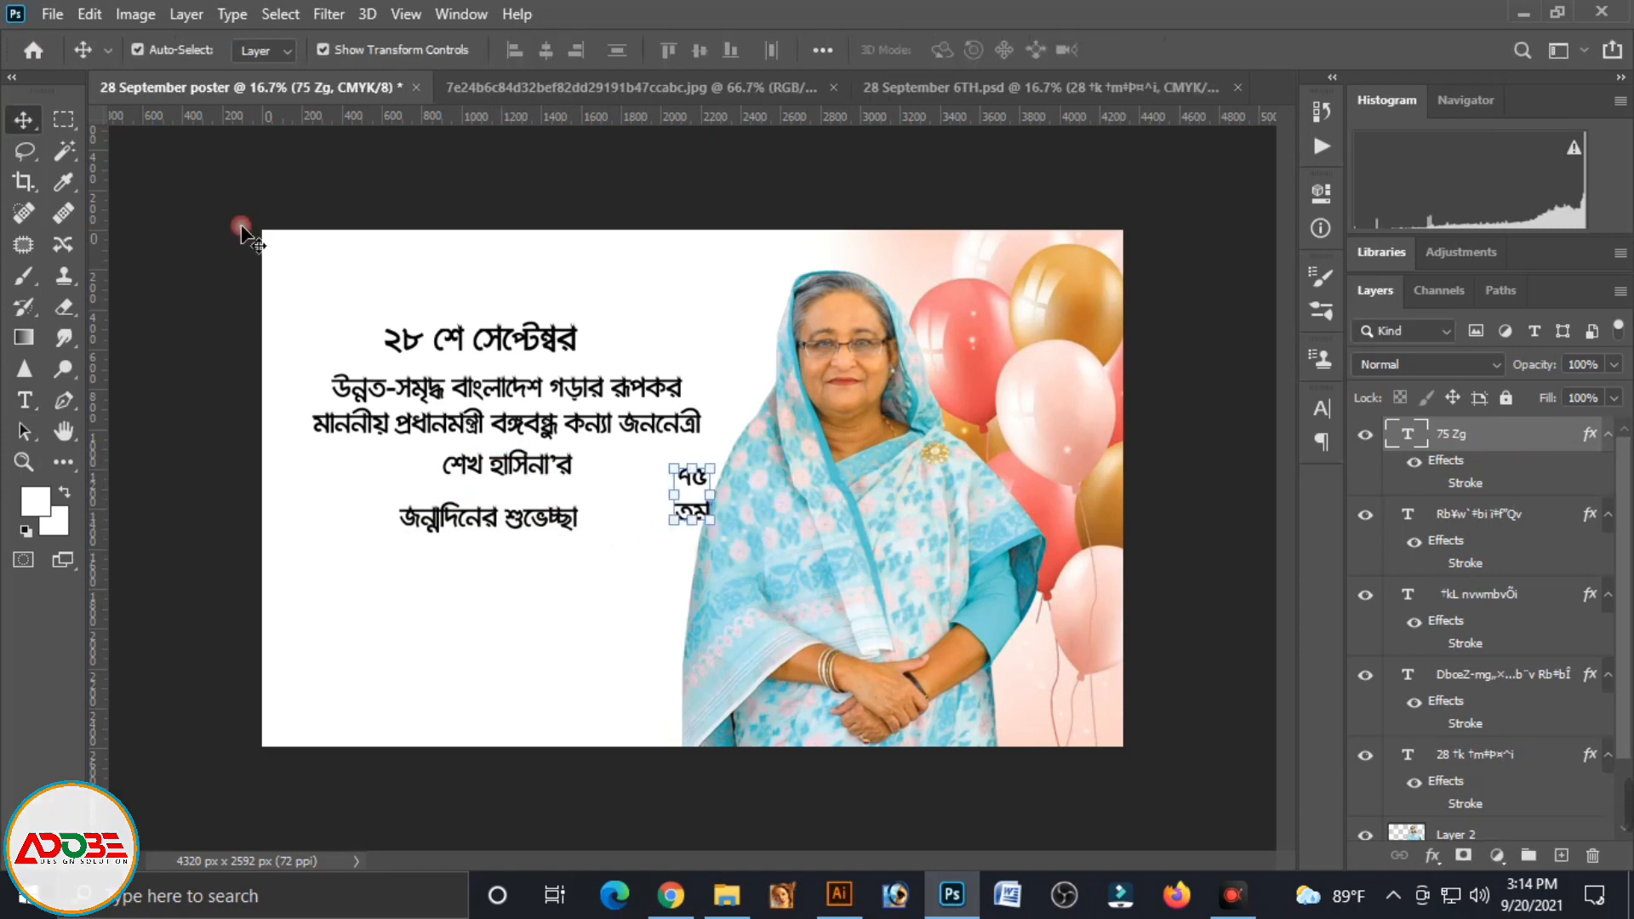
pyautogui.click(687, 481)
pyautogui.moveTo(703, 489)
pyautogui.mouseDown()
pyautogui.moveTo(749, 536)
pyautogui.moveTo(758, 579)
pyautogui.moveTo(671, 486)
pyautogui.mouseUp()
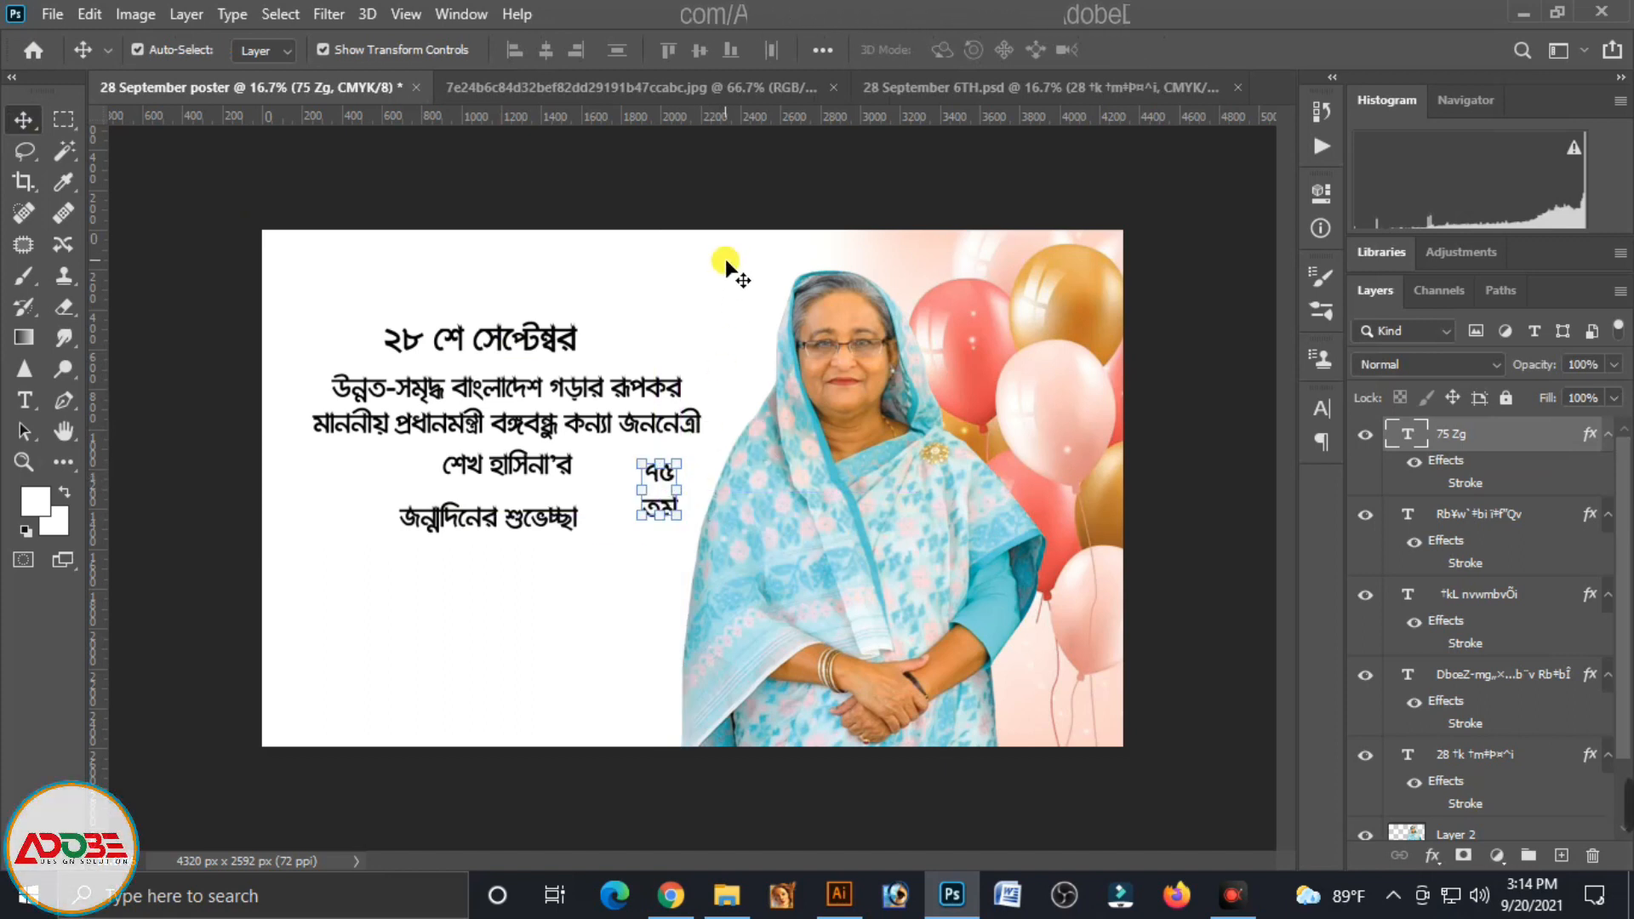
pyautogui.click(696, 316)
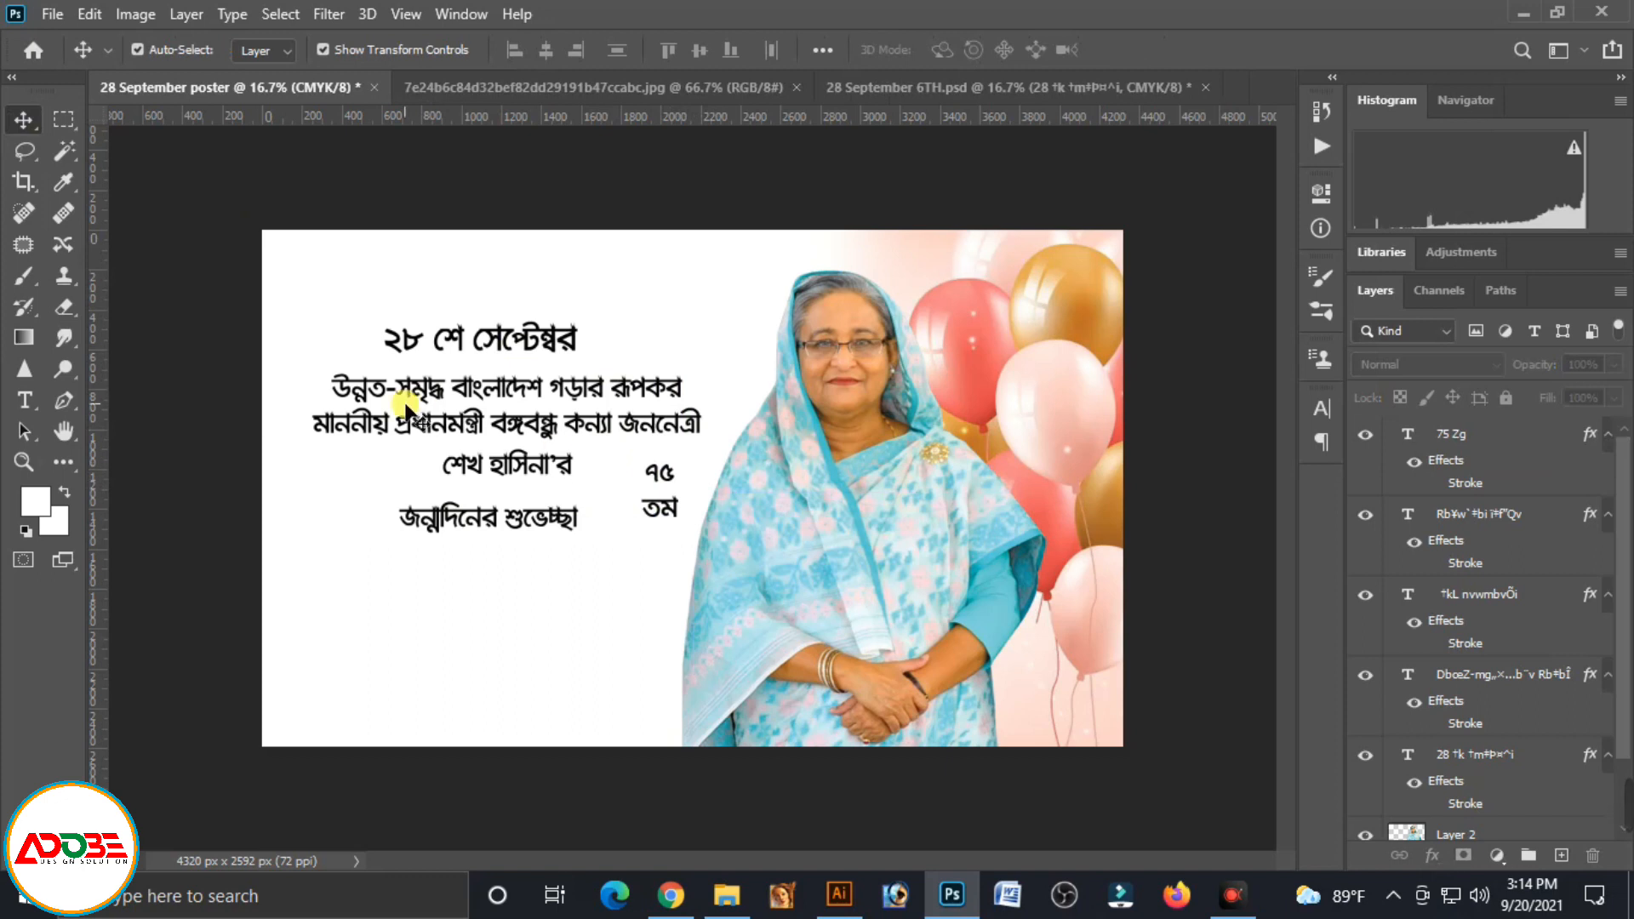
# Duplicate the "শেখ হাসিনা'র" line above the date heading near the poster's top edge and change the copy to "আল্লাহ সর্বশক্তিমান"
pyautogui.click(542, 471)
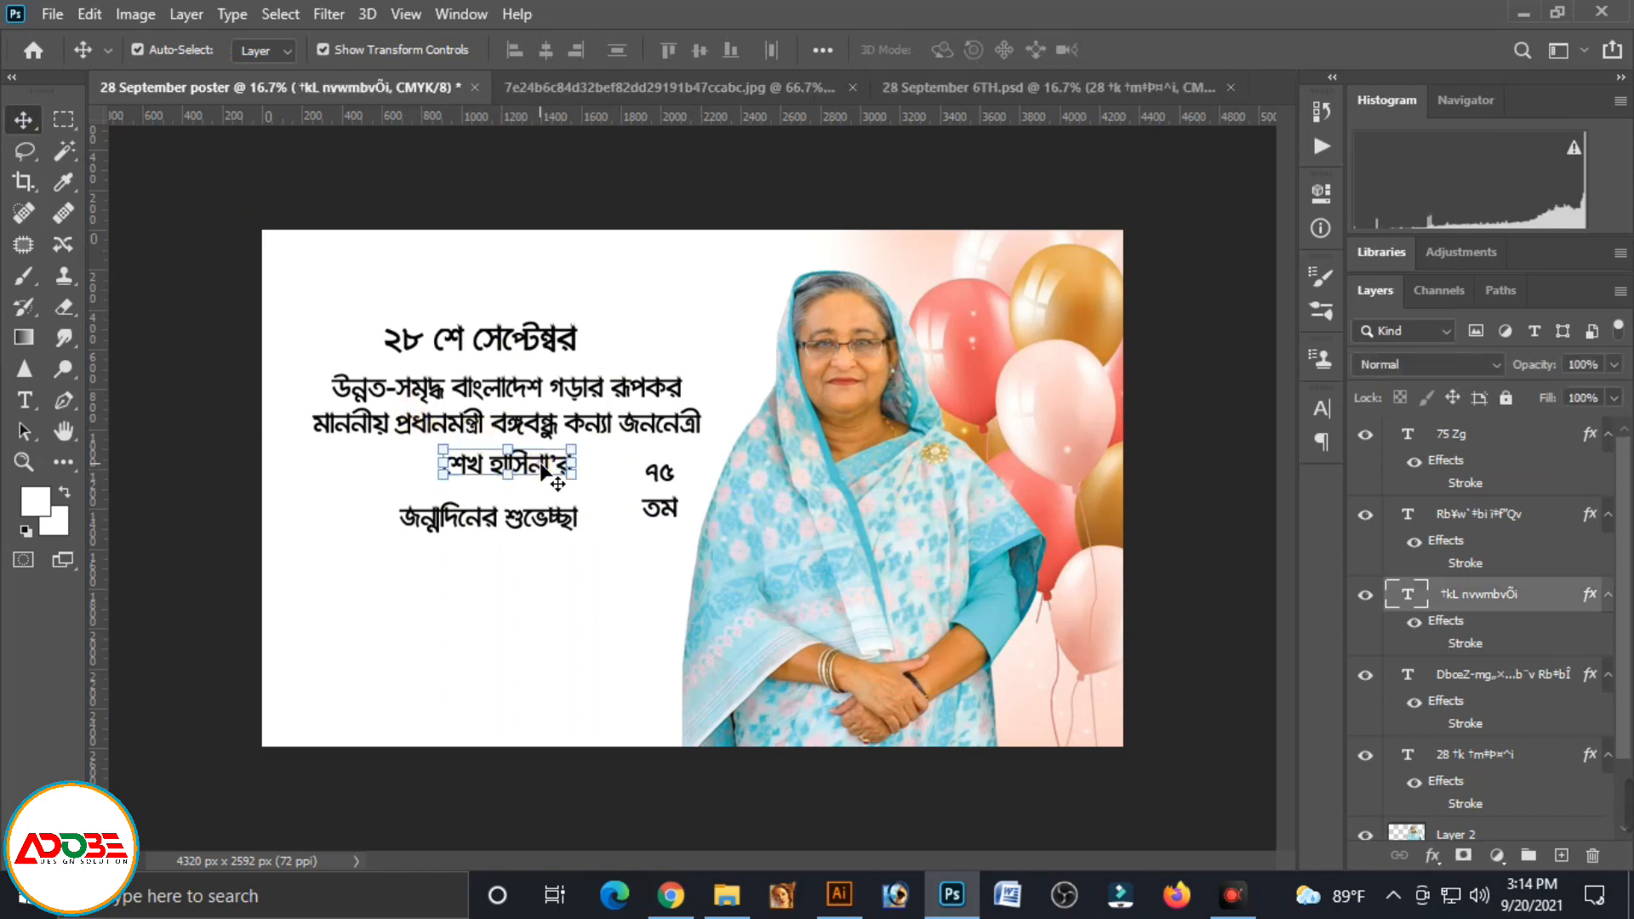
pyautogui.moveTo(529, 474); pyautogui.dragTo(667, 273)
pyautogui.doubleClick(668, 273)
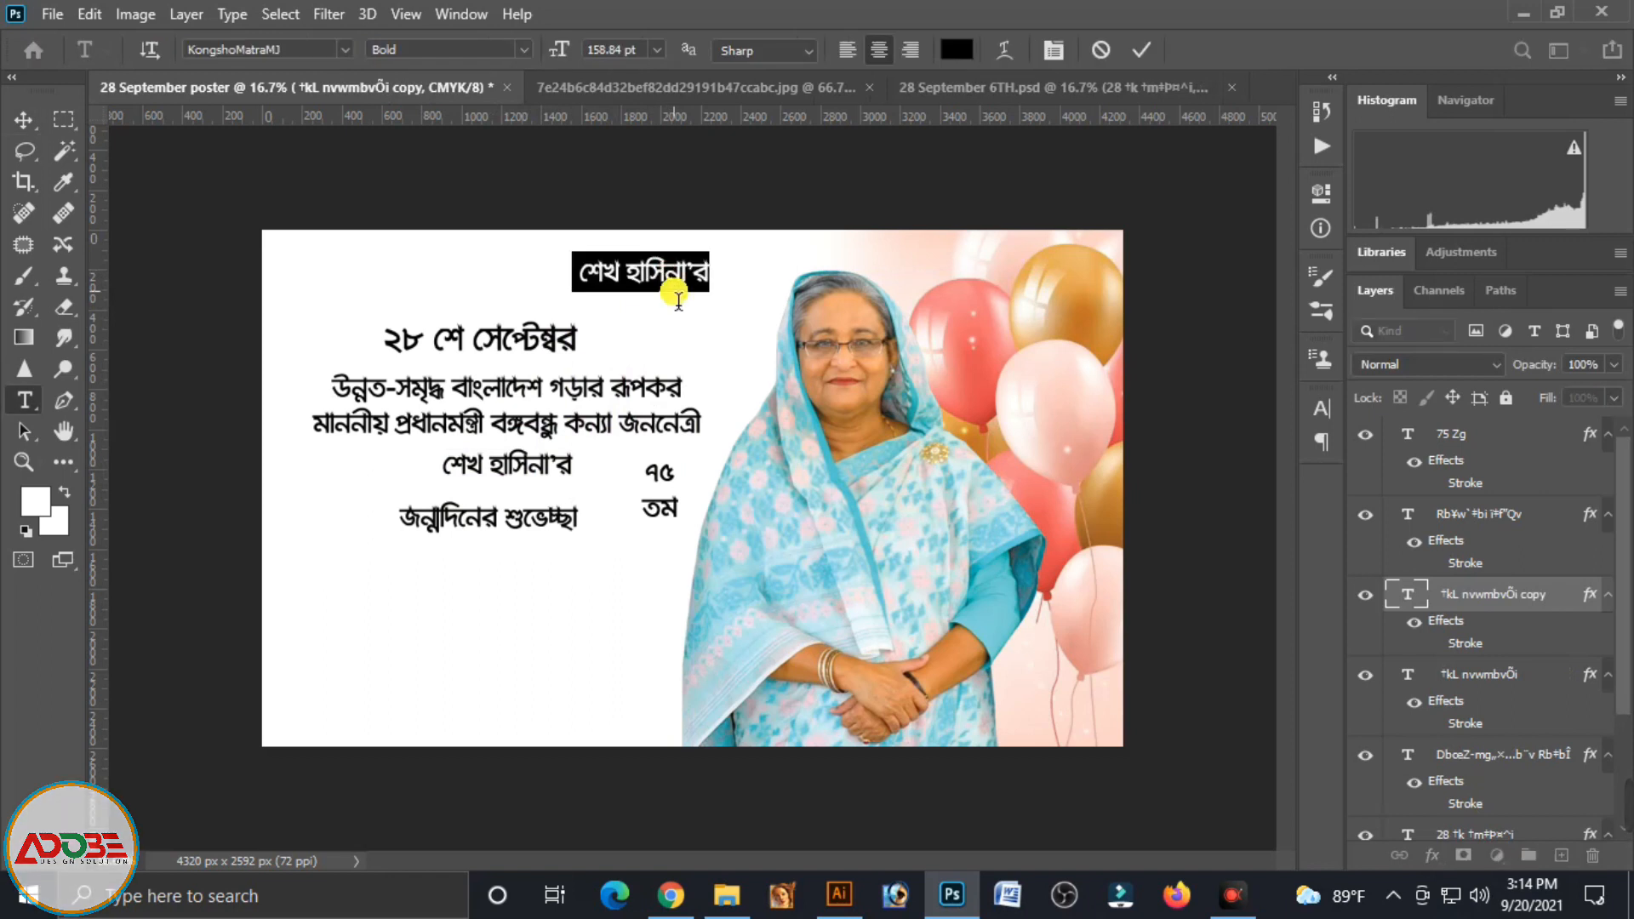
pyautogui.write('আল্লহ')
pyautogui.press('BackSpace')
pyautogui.write('াহ')
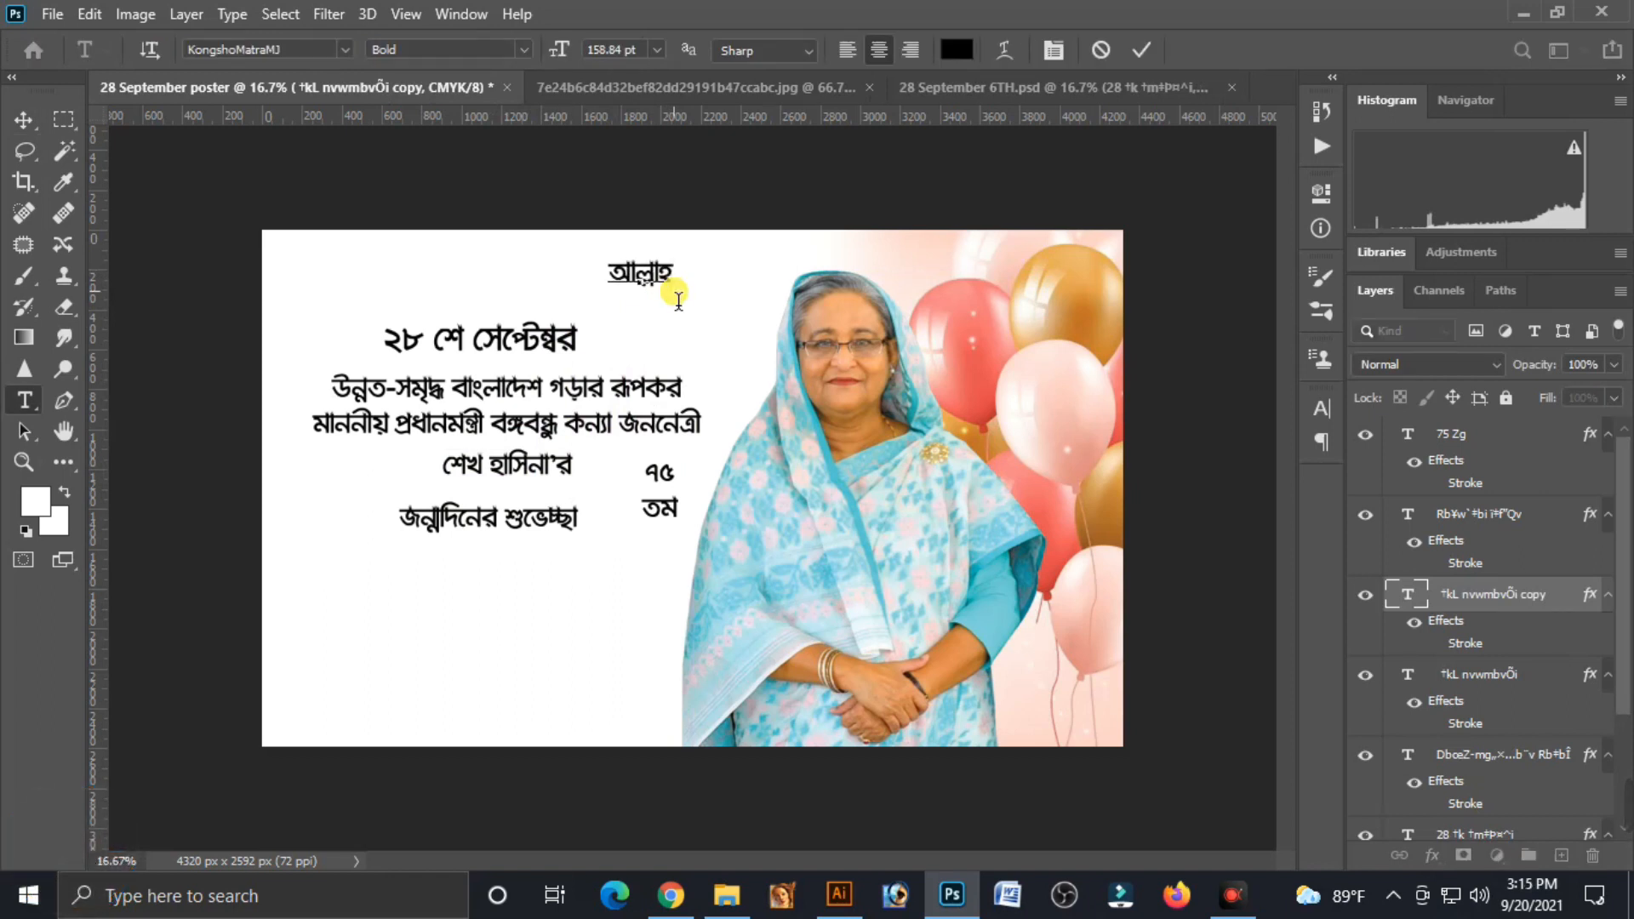
pyautogui.write(' সর্বশক্তিমান')
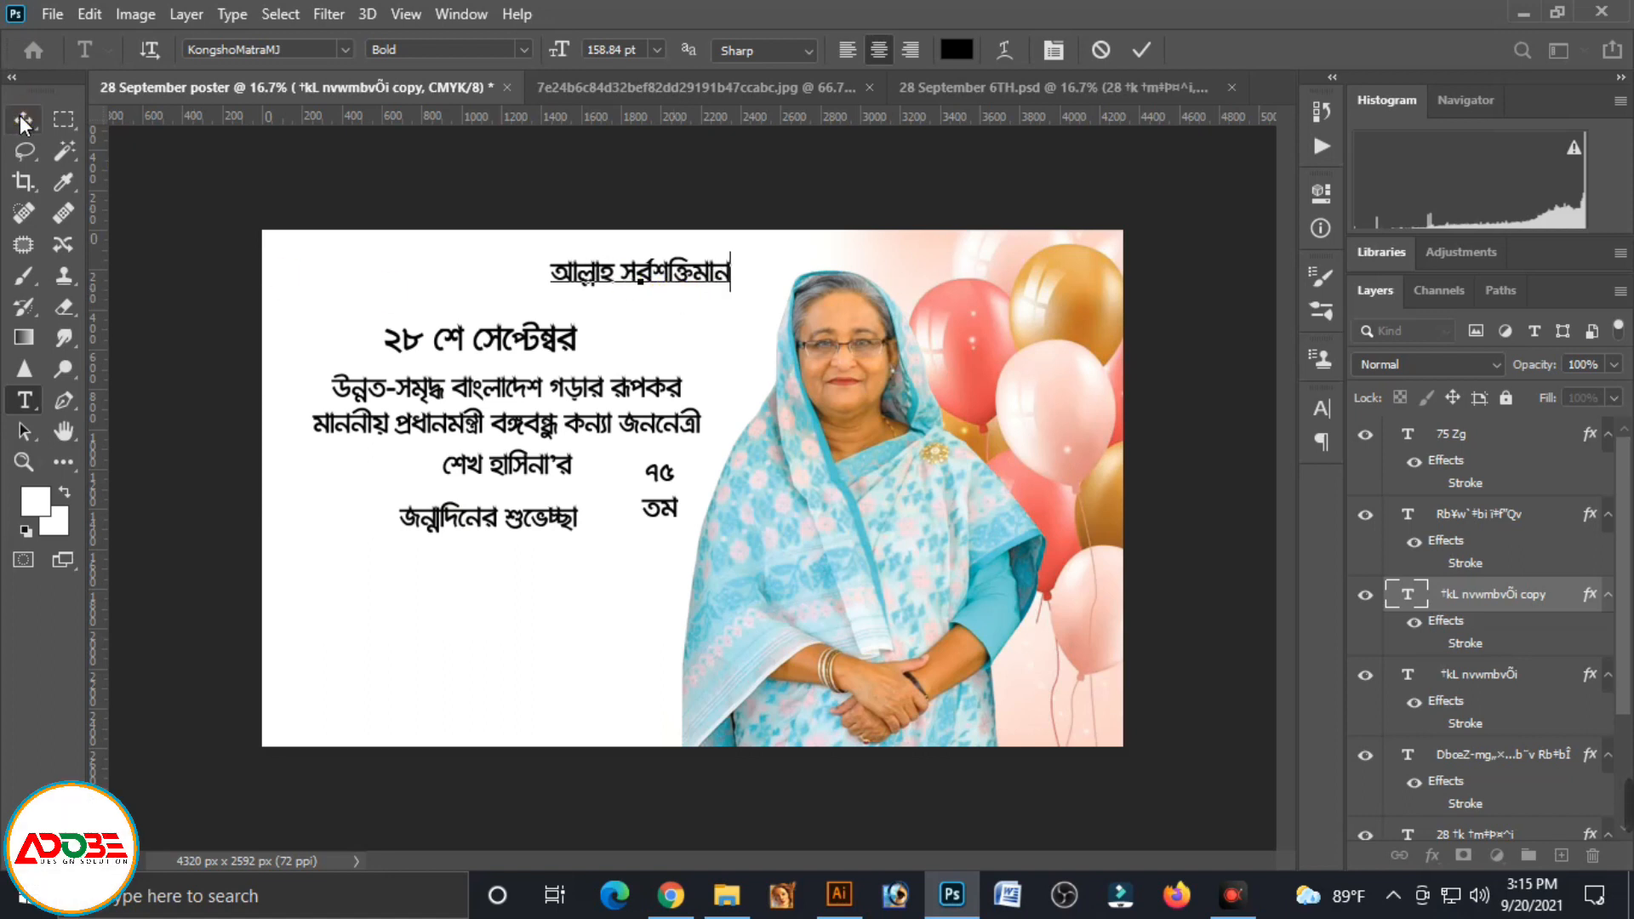
pyautogui.click(23, 122)
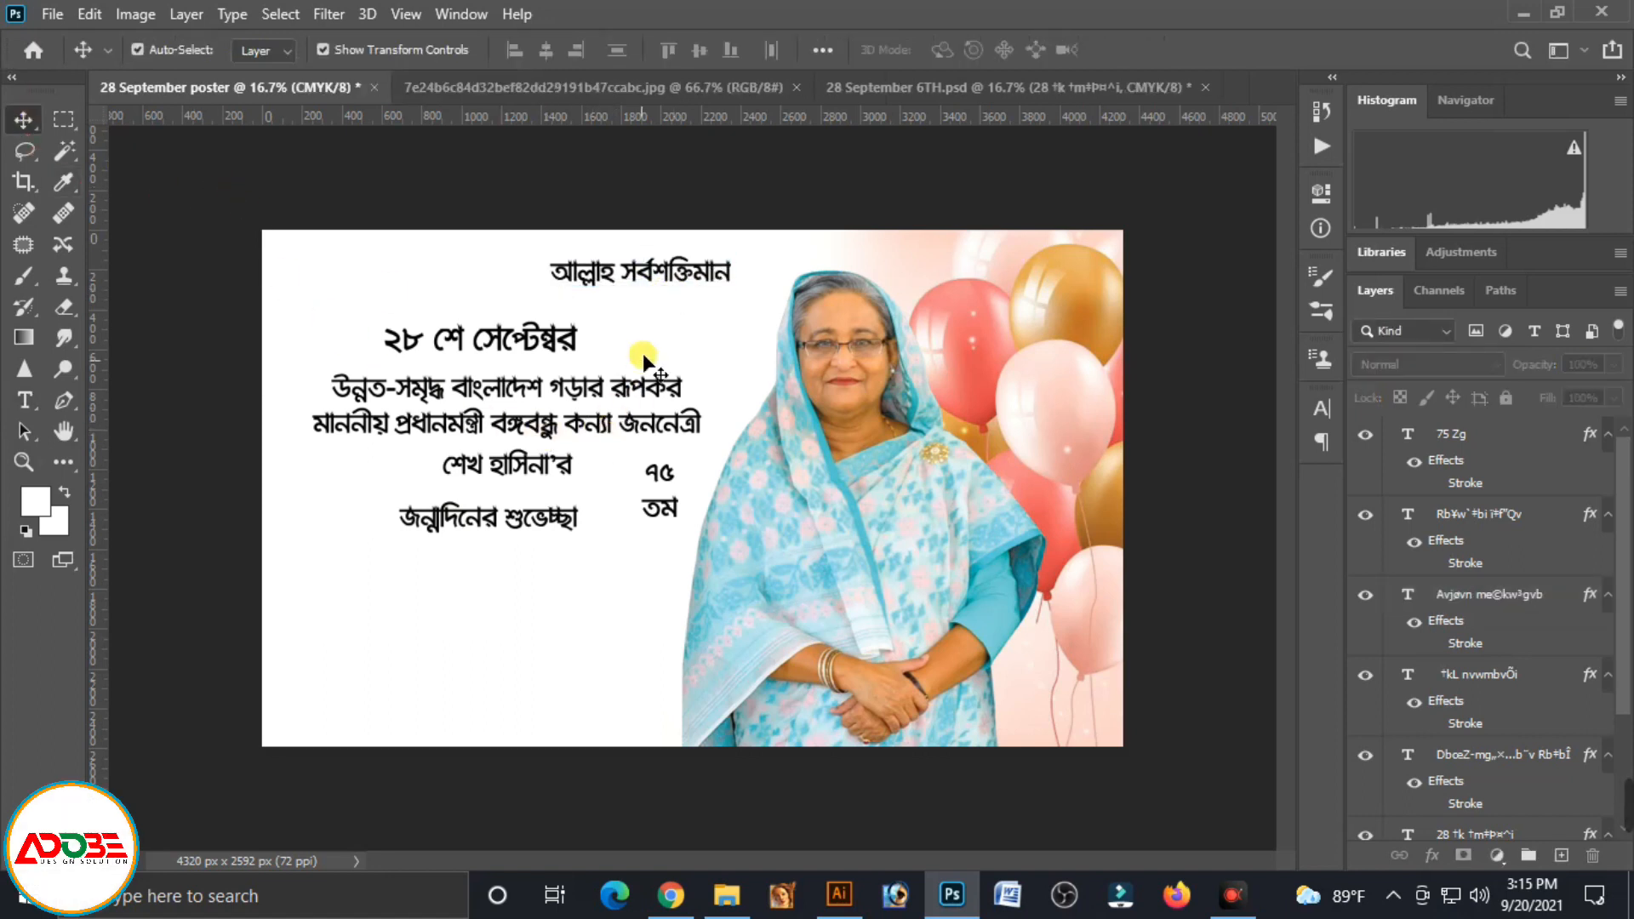
# Duplicate "আল্লাহ সর্বশক্তিমান" directly below itself and replace the copy's wording with "শিক্ষা শান্তি প্রগতি"
pyautogui.click(654, 282)
pyautogui.moveTo(654, 282); pyautogui.dragTo(666, 313)
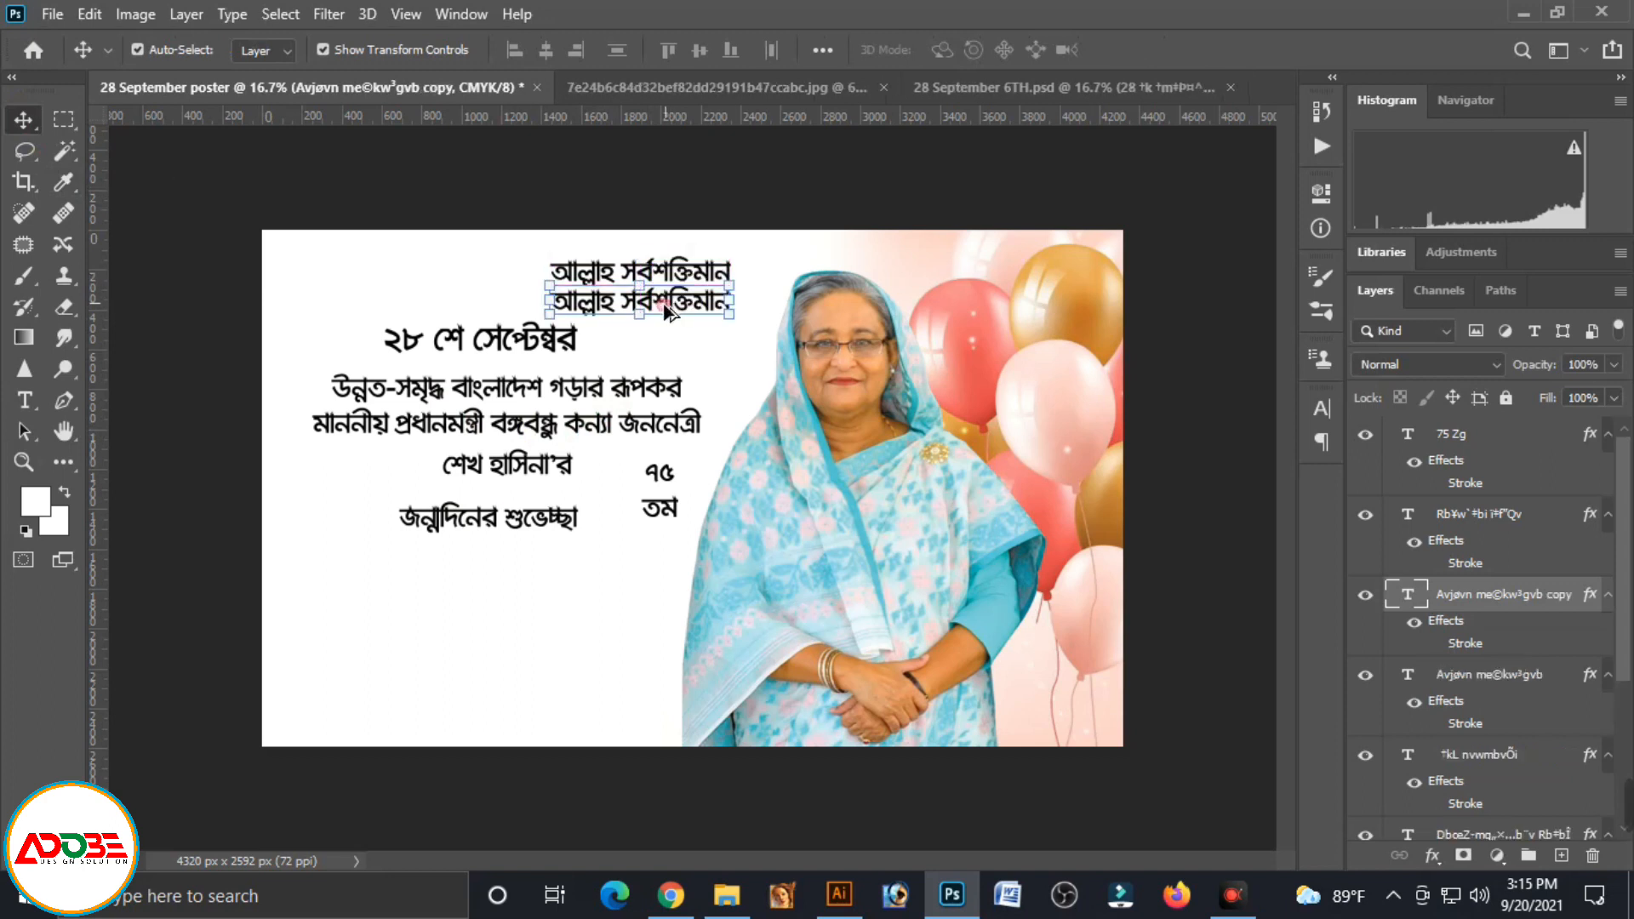
pyautogui.doubleClick(666, 314)
pyautogui.write('শিক্ষা')
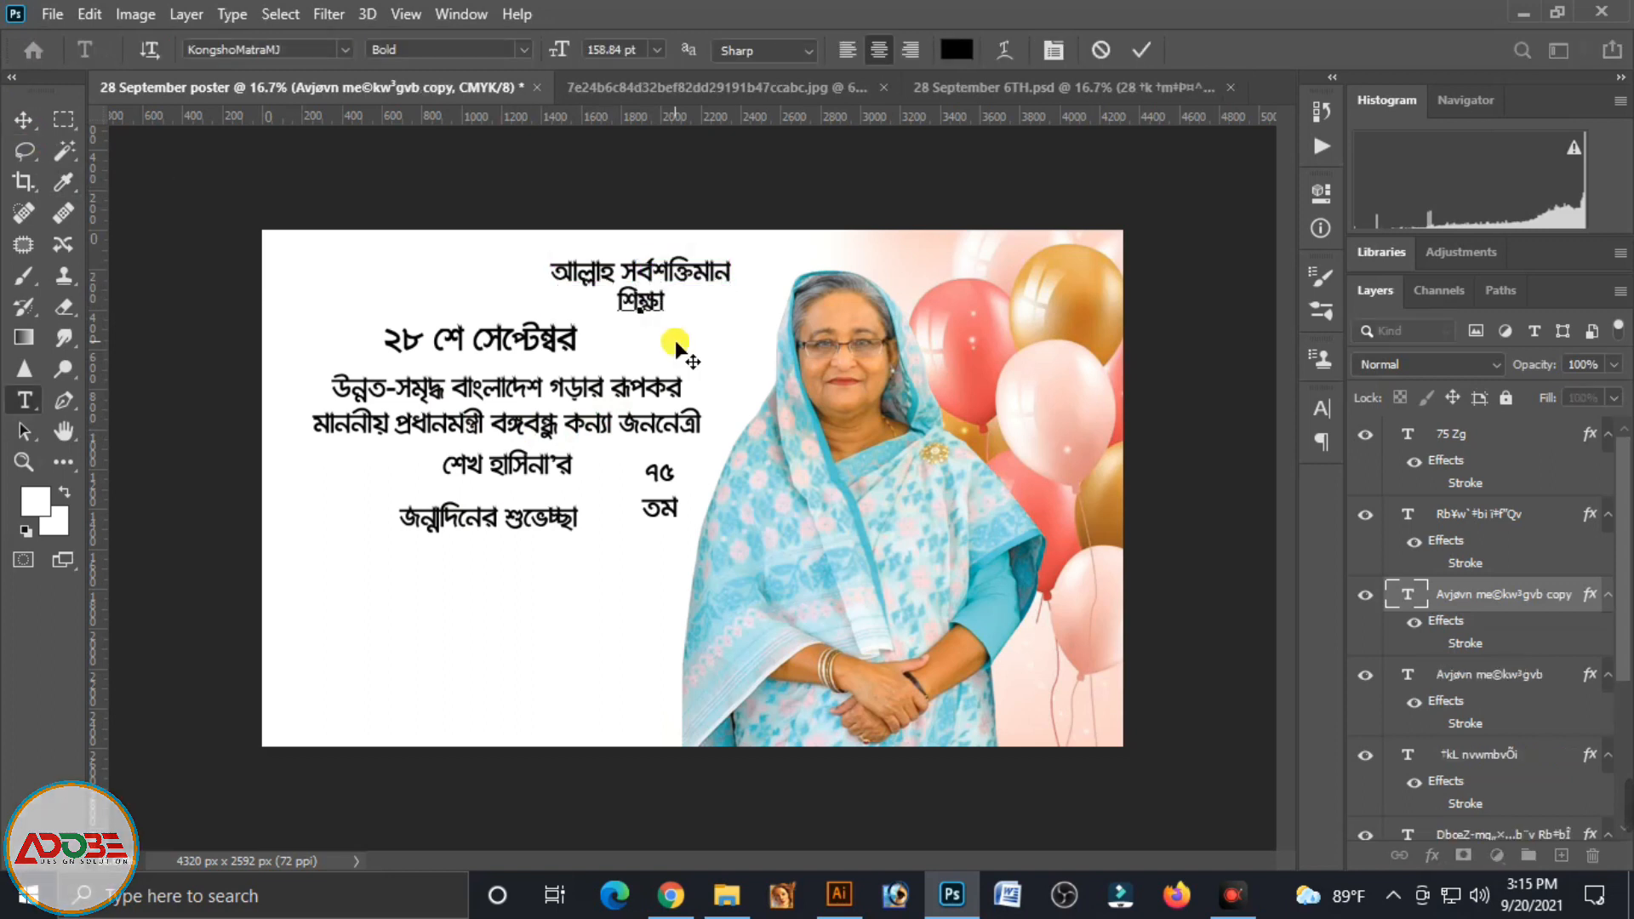
pyautogui.write('  শান্তি  প্রগতি')
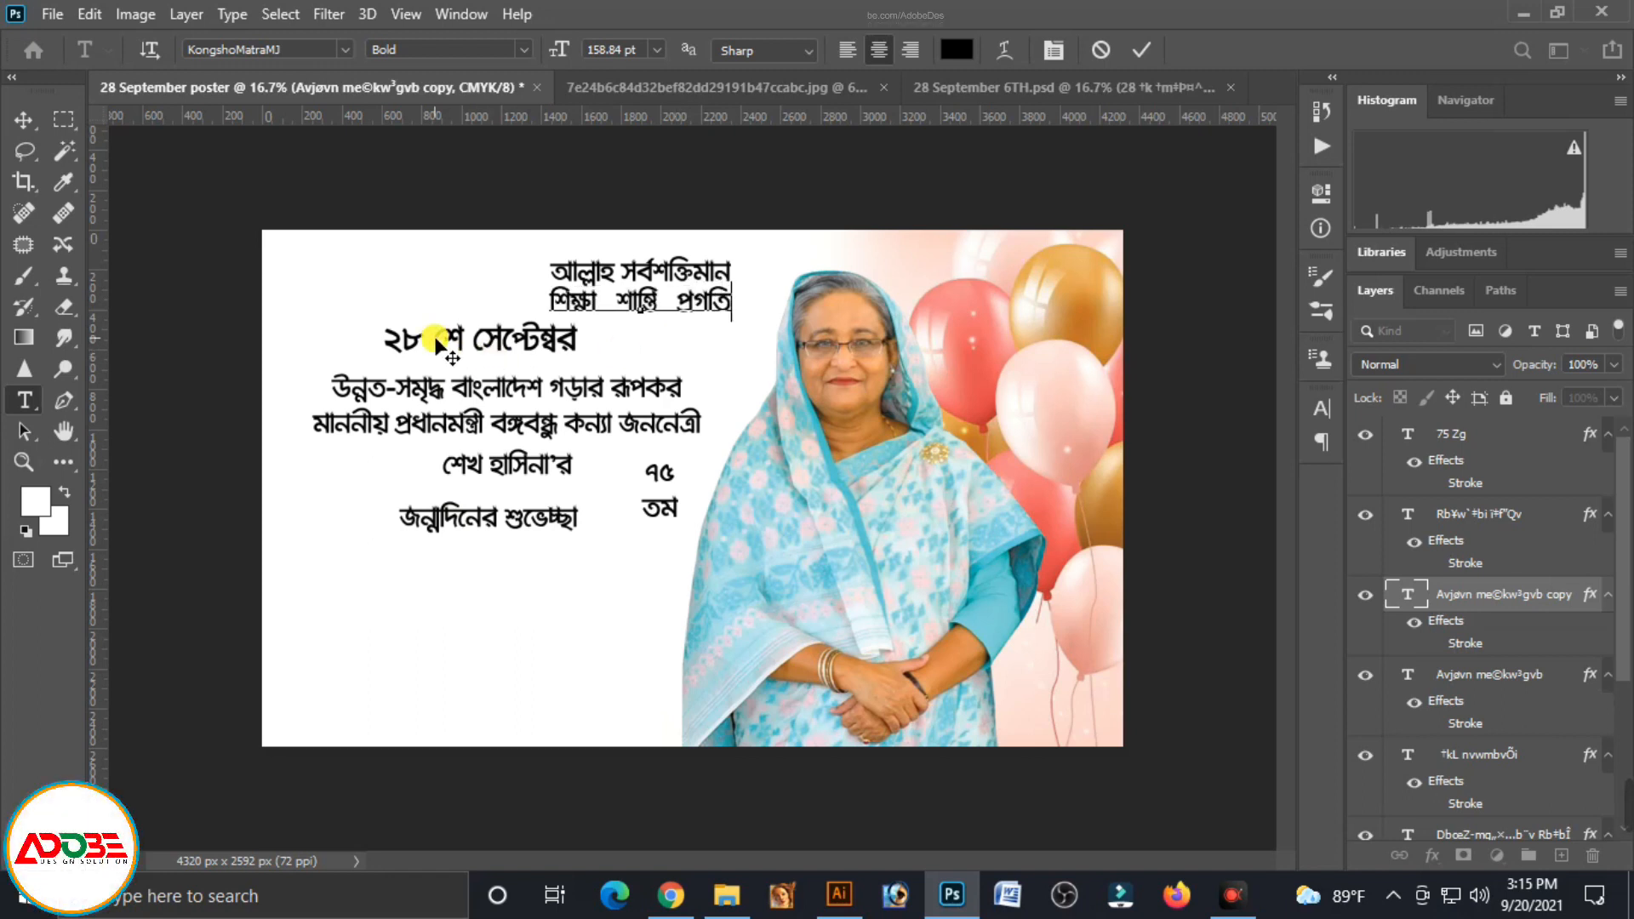
pyautogui.click(24, 121)
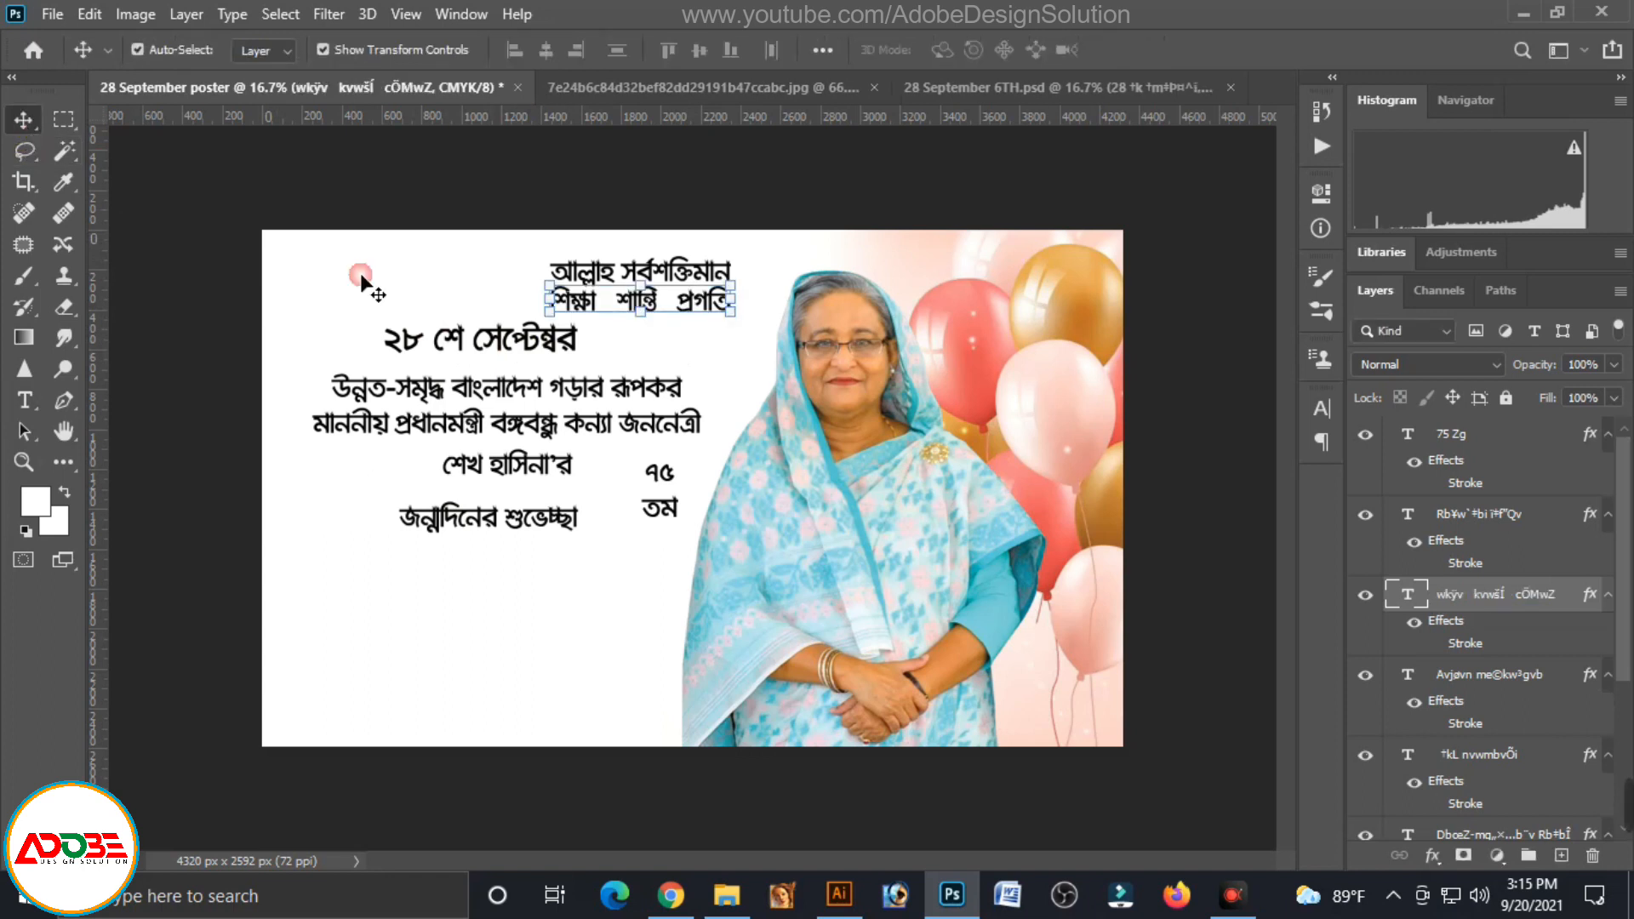
pyautogui.click(711, 406)
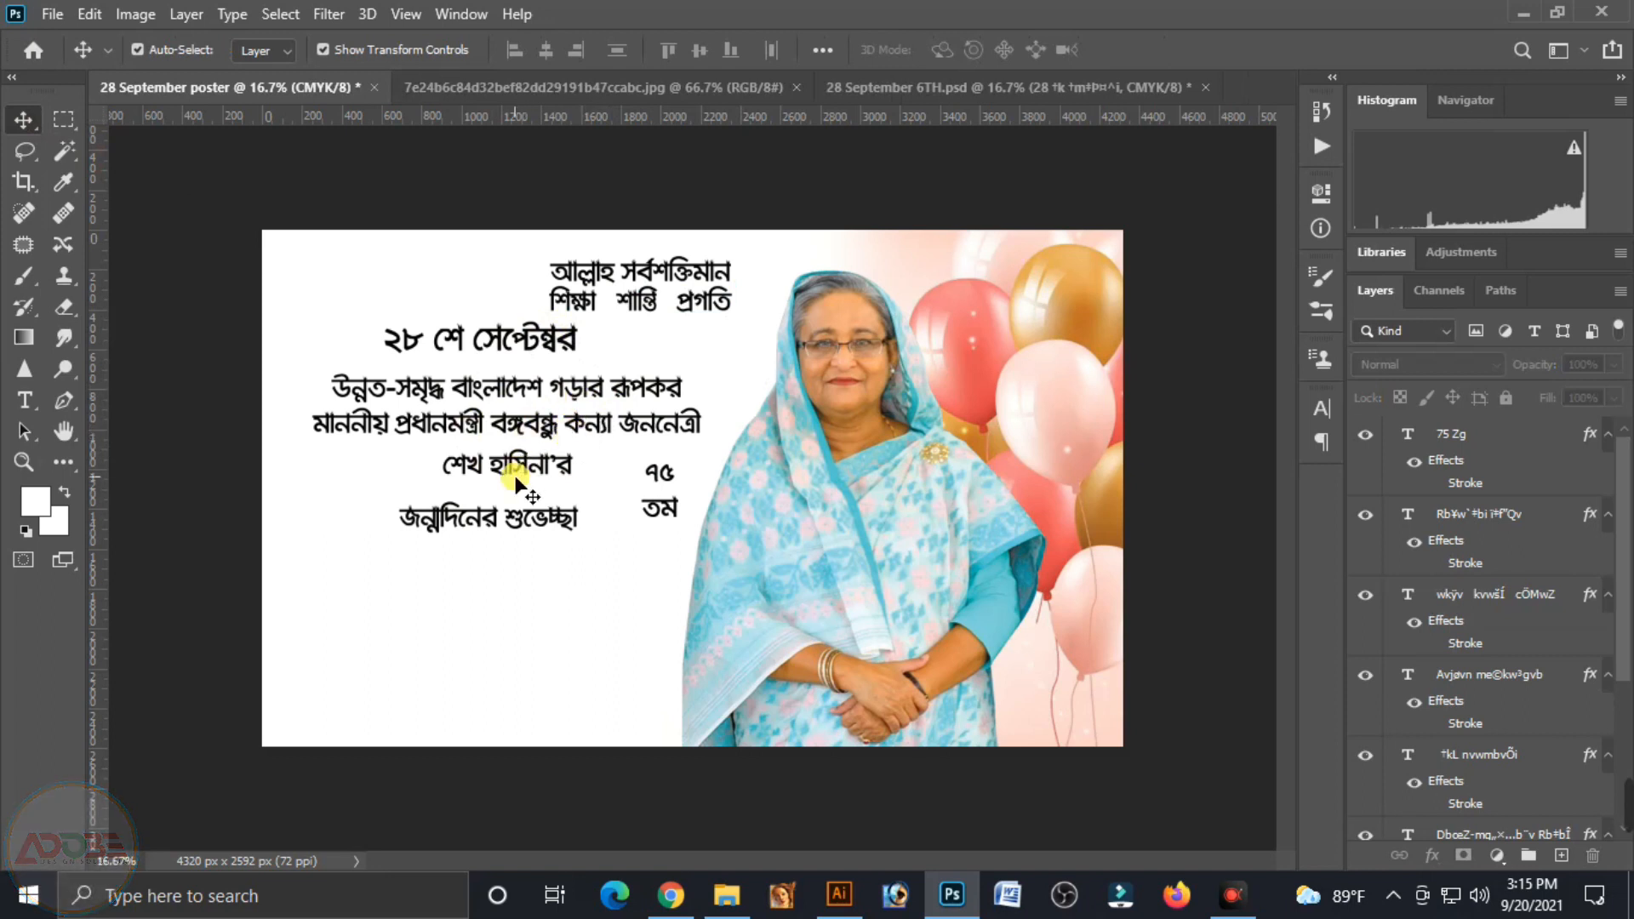
# Set "আল্লাহ সর্বশক্তিমান" in SutonnyMJ Bold at 120 pt and move it up to the poster's top edge, slightly right
pyautogui.click(660, 268)
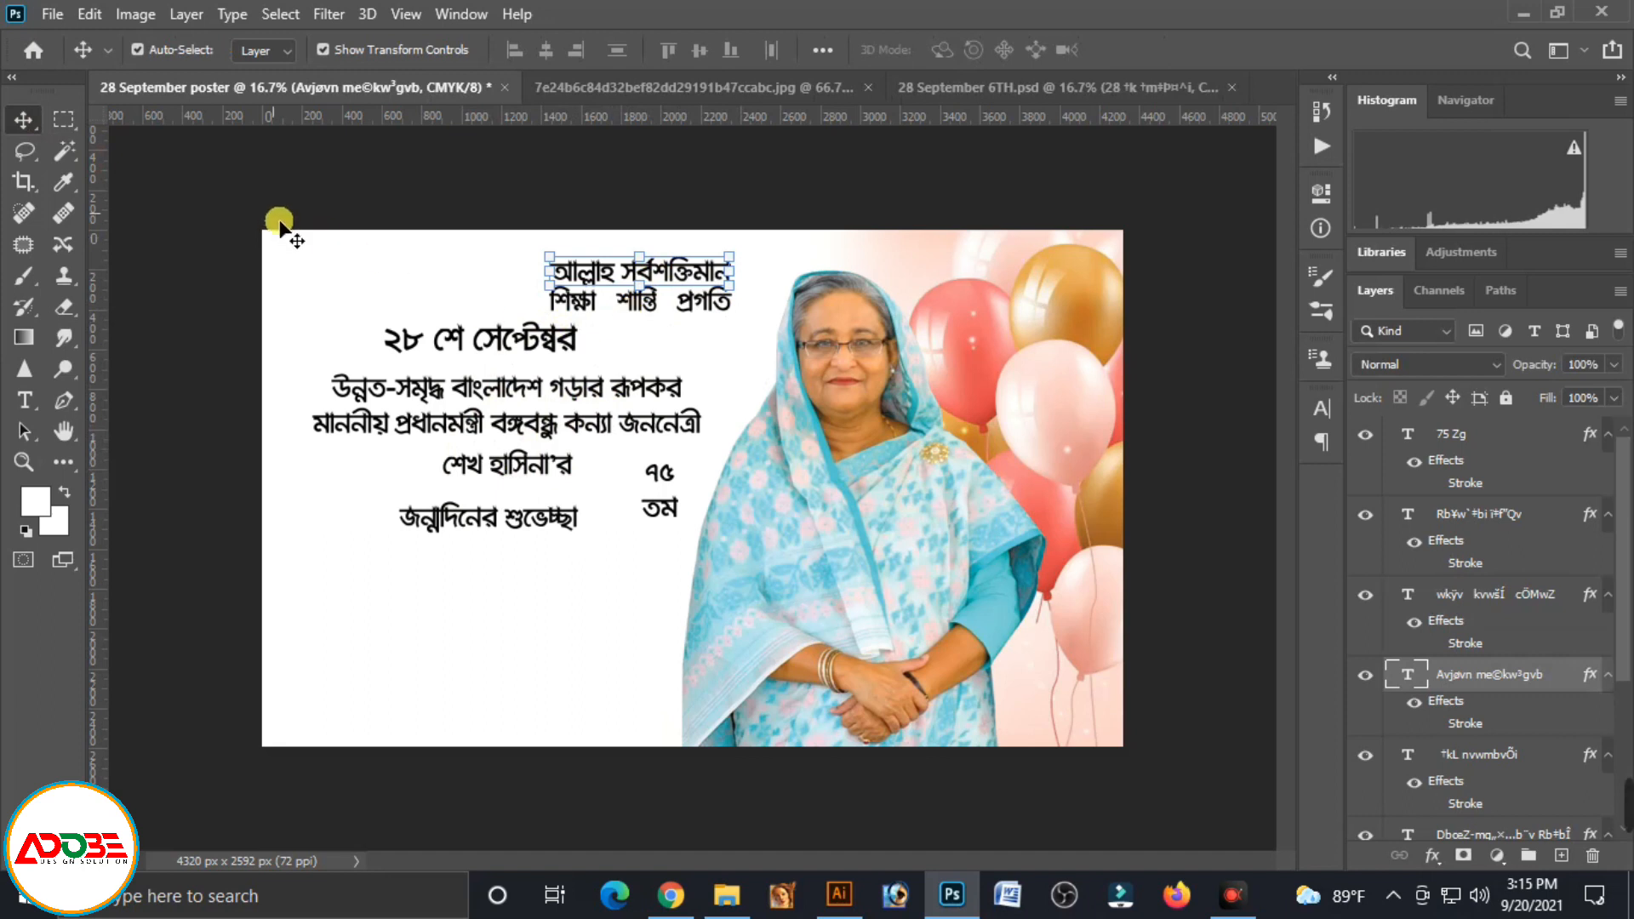
pyautogui.doubleClick(587, 278)
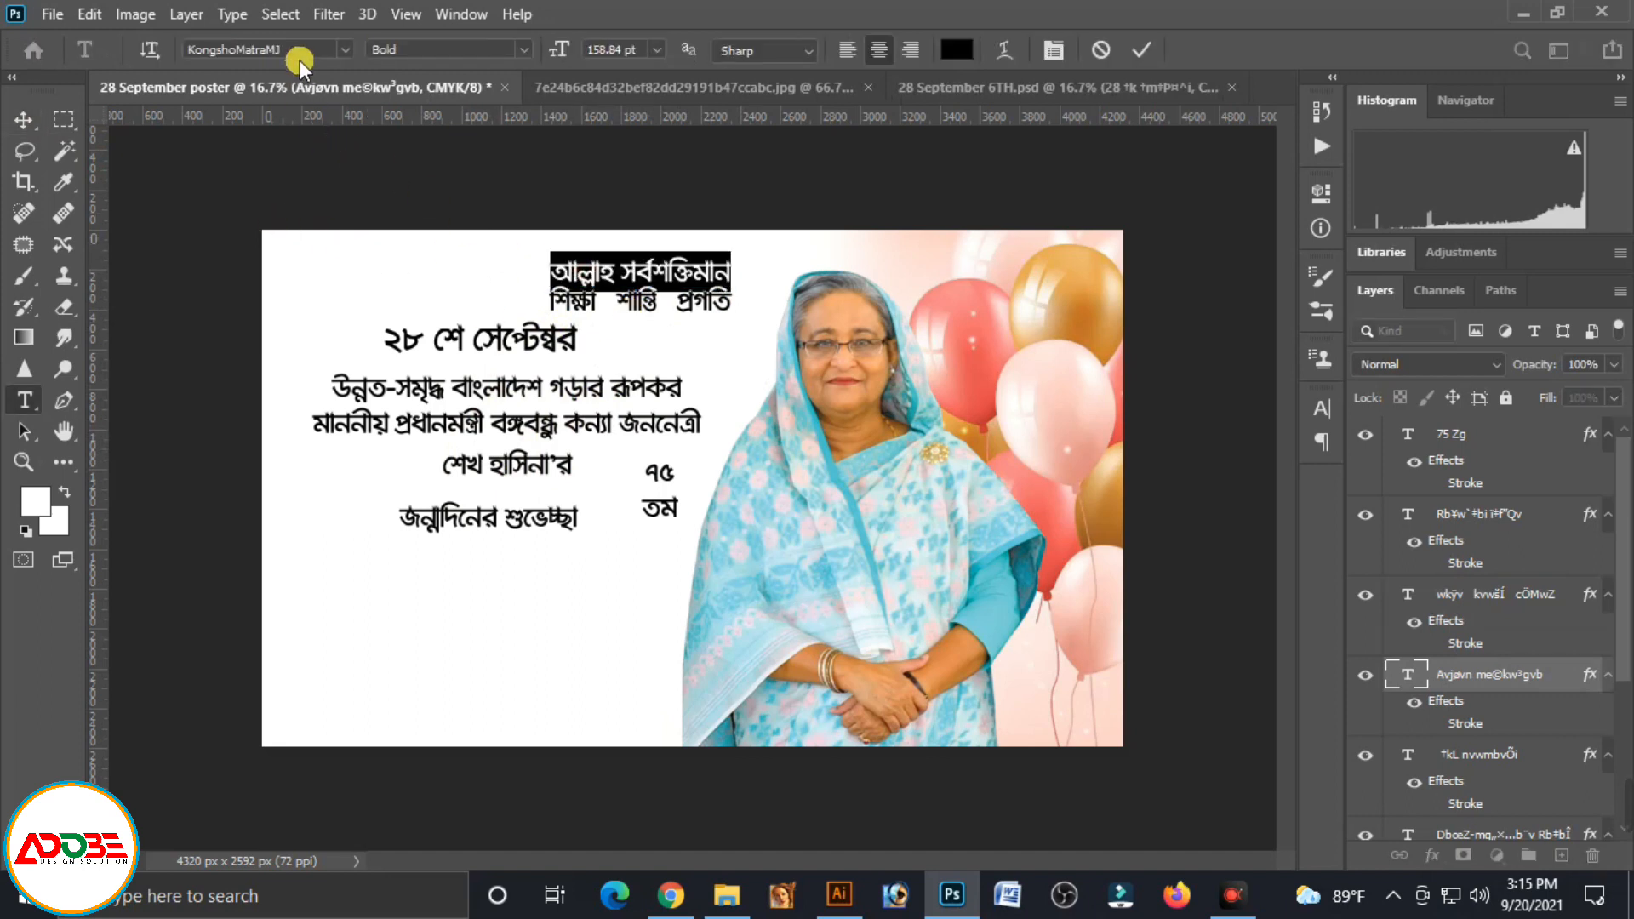
pyautogui.write('Sut')
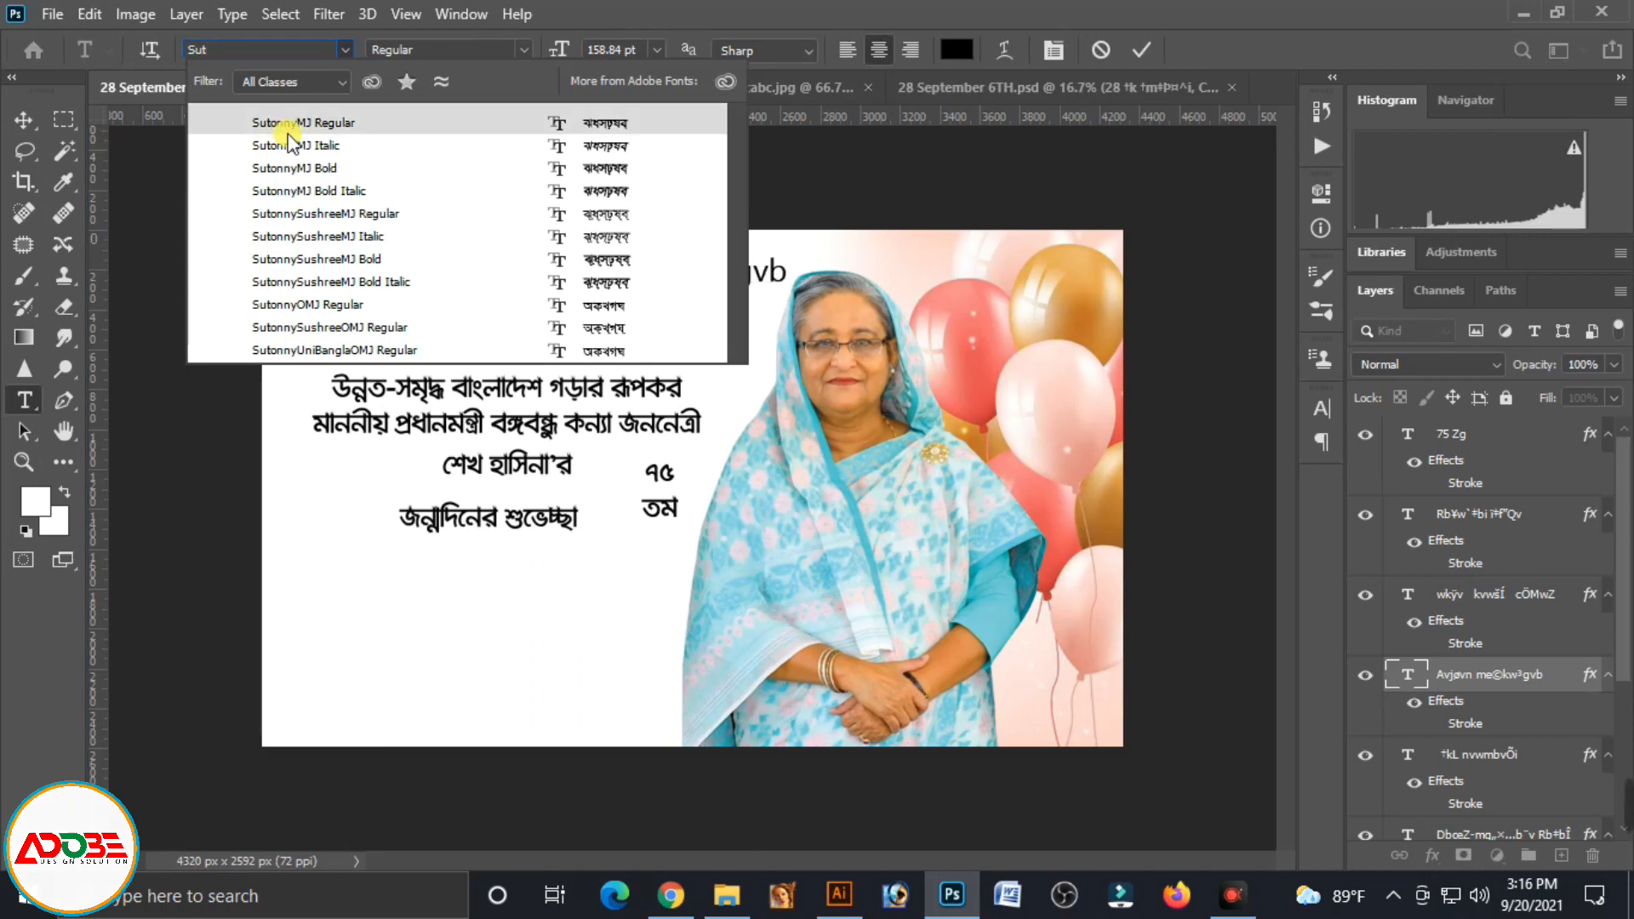
pyautogui.click(293, 169)
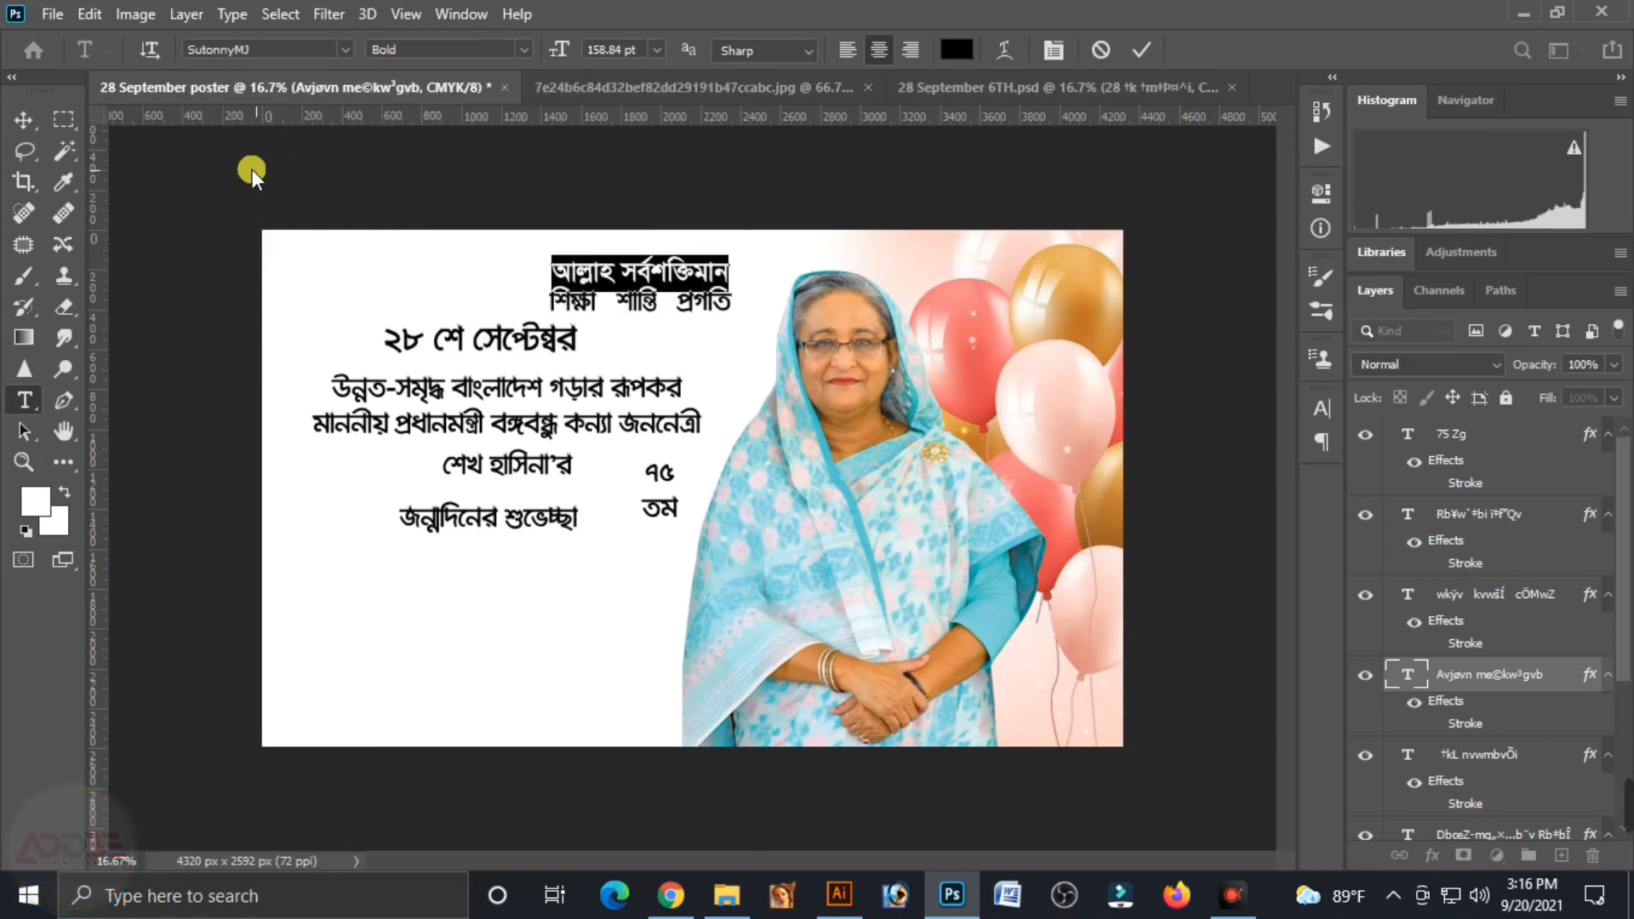
pyautogui.click(558, 50)
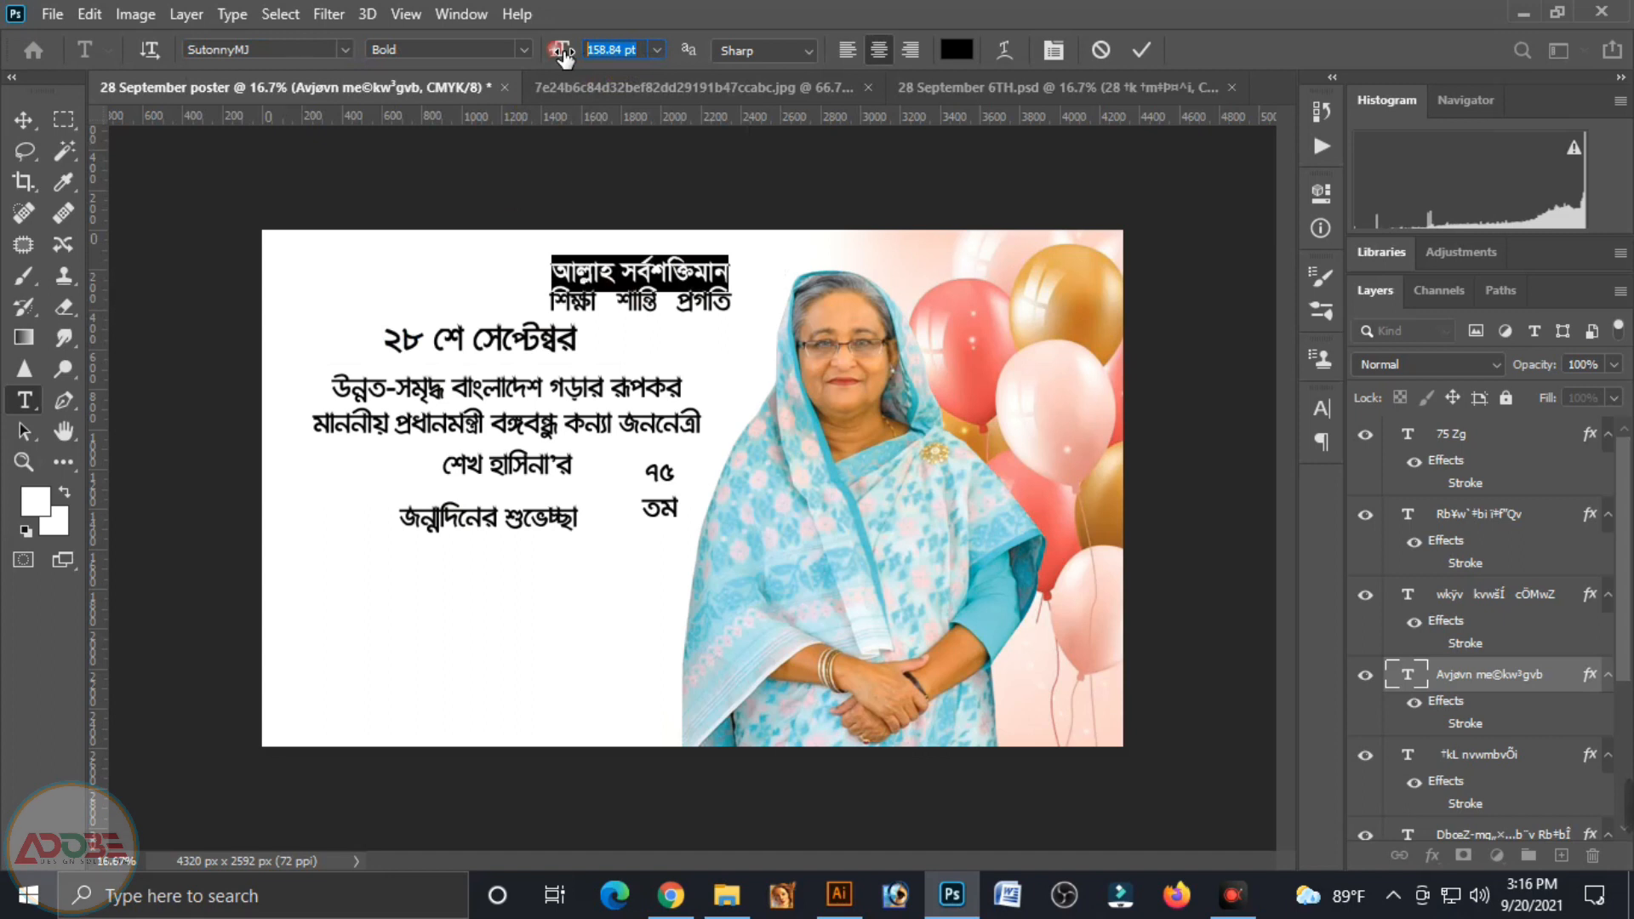
pyautogui.write('120')
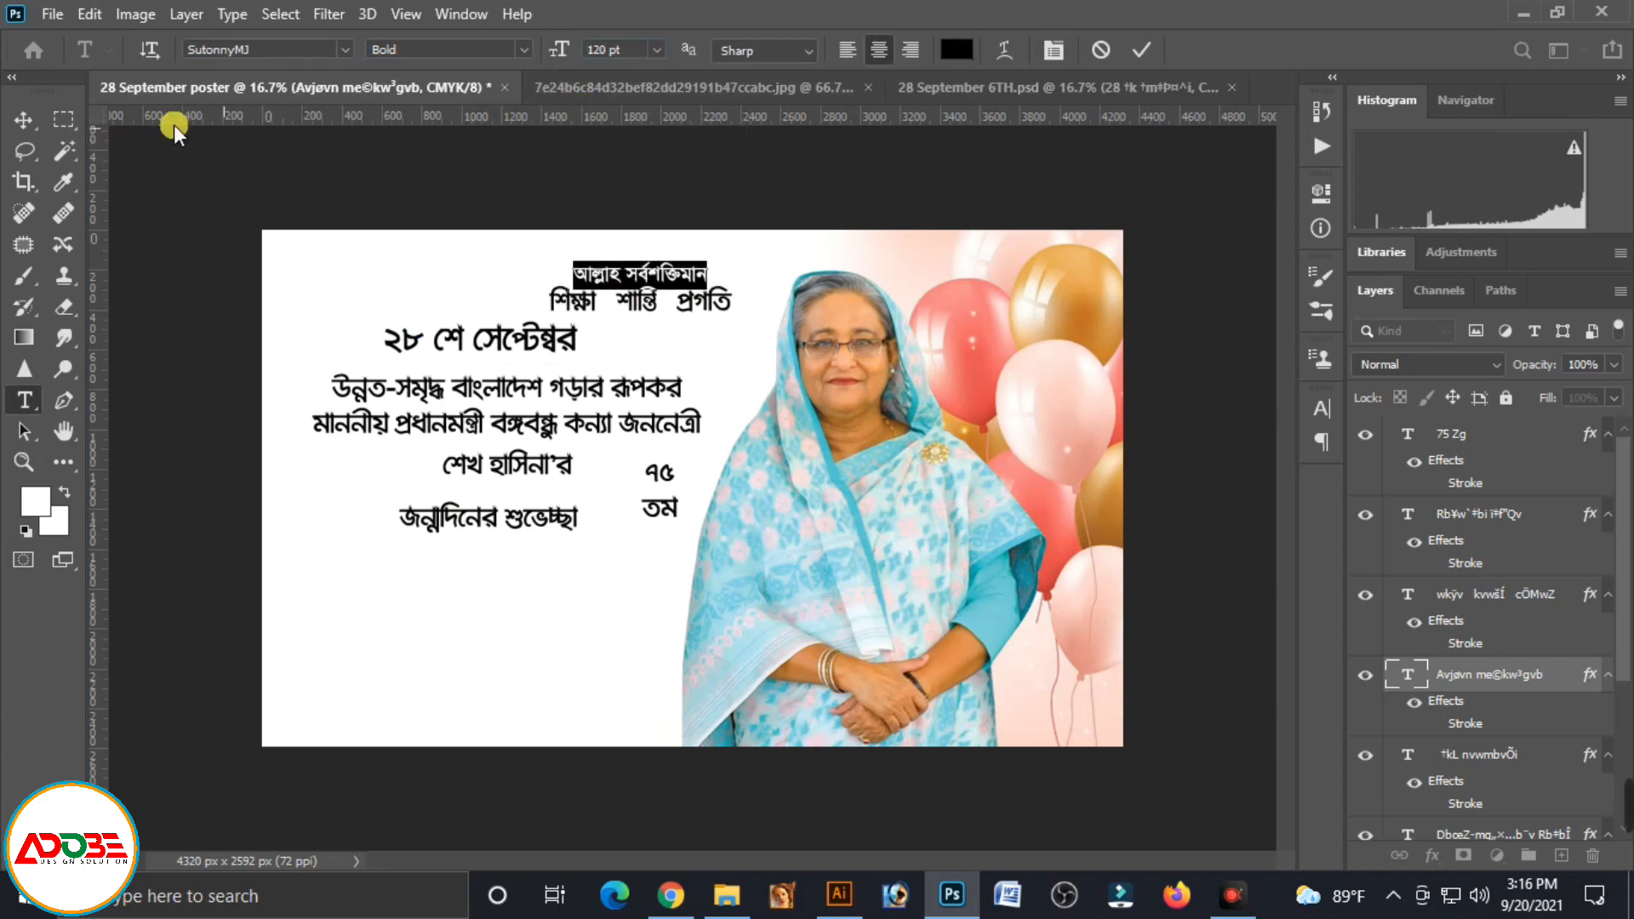
pyautogui.click(20, 121)
pyautogui.moveTo(687, 271); pyautogui.dragTo(707, 245)
# Set the "শিক্ষা শান্তি প্রগতি" line in SutonnyMJ Bold at 110 pt
pyautogui.moveTo(676, 308); pyautogui.dragTo(714, 309)
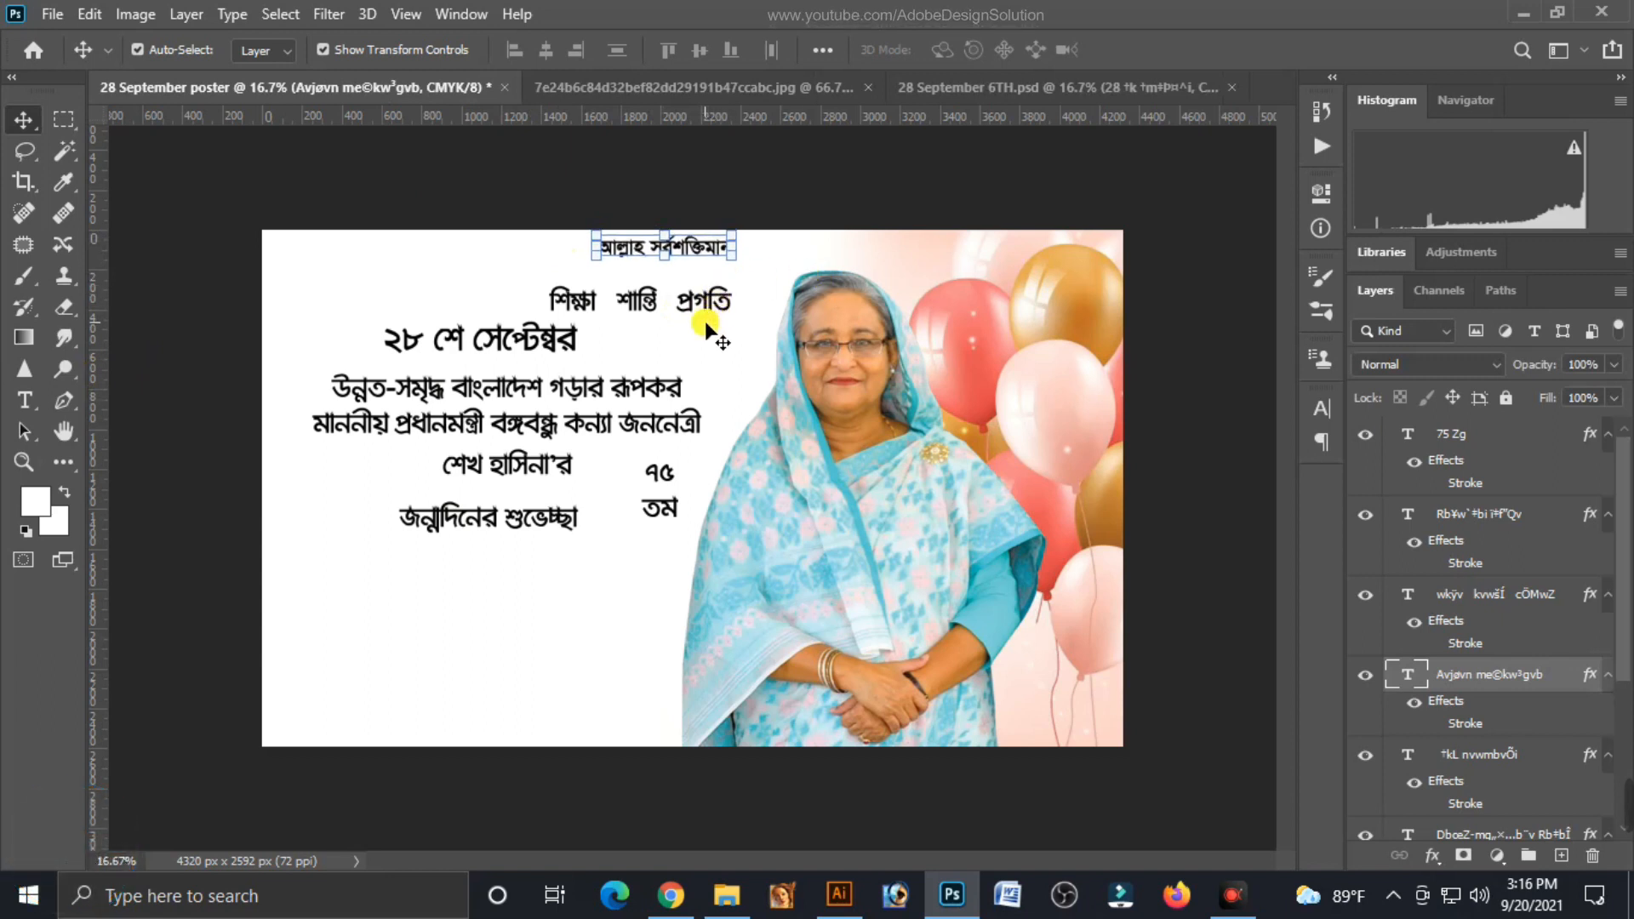
pyautogui.click(722, 316)
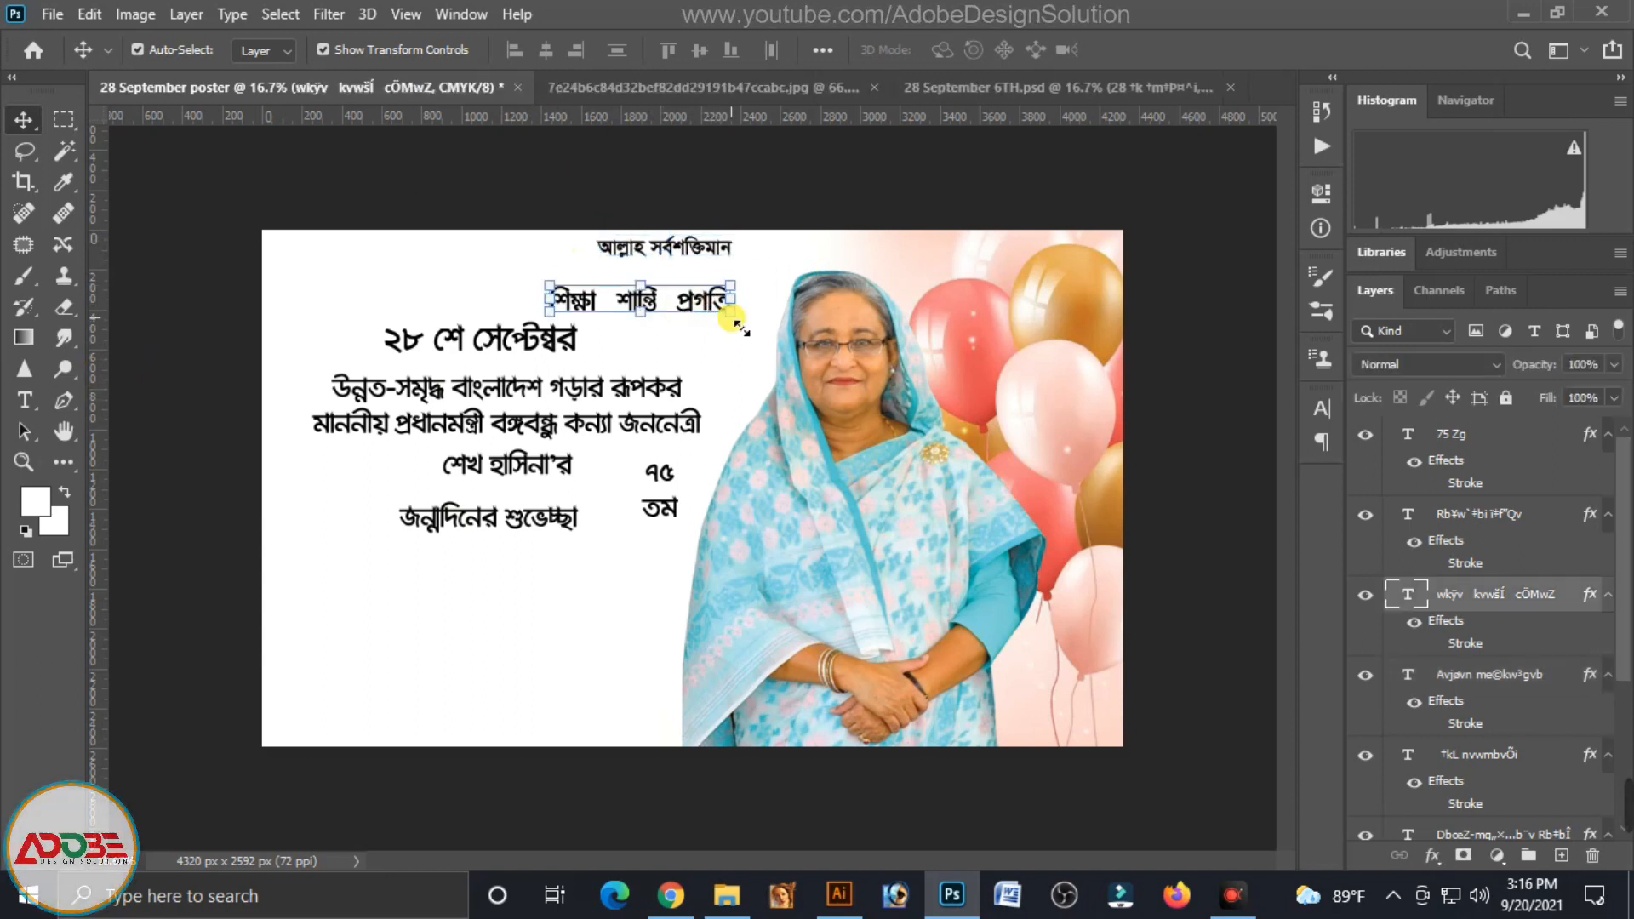
pyautogui.doubleClick(732, 317)
pyautogui.click(242, 51)
pyautogui.write('s')
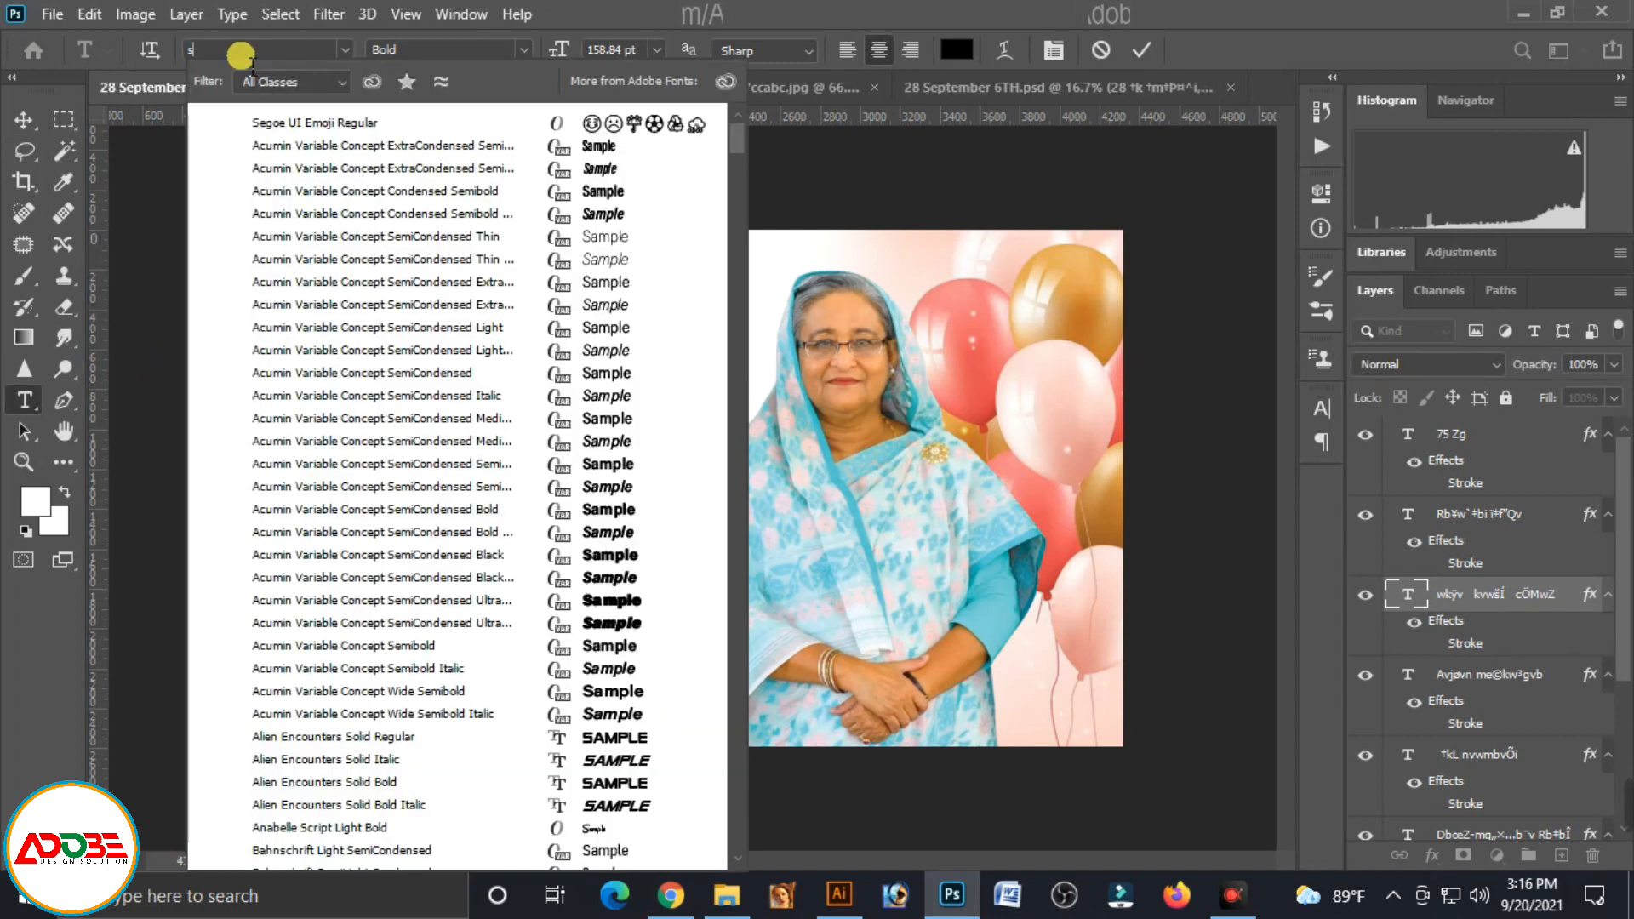
pyautogui.write('ut')
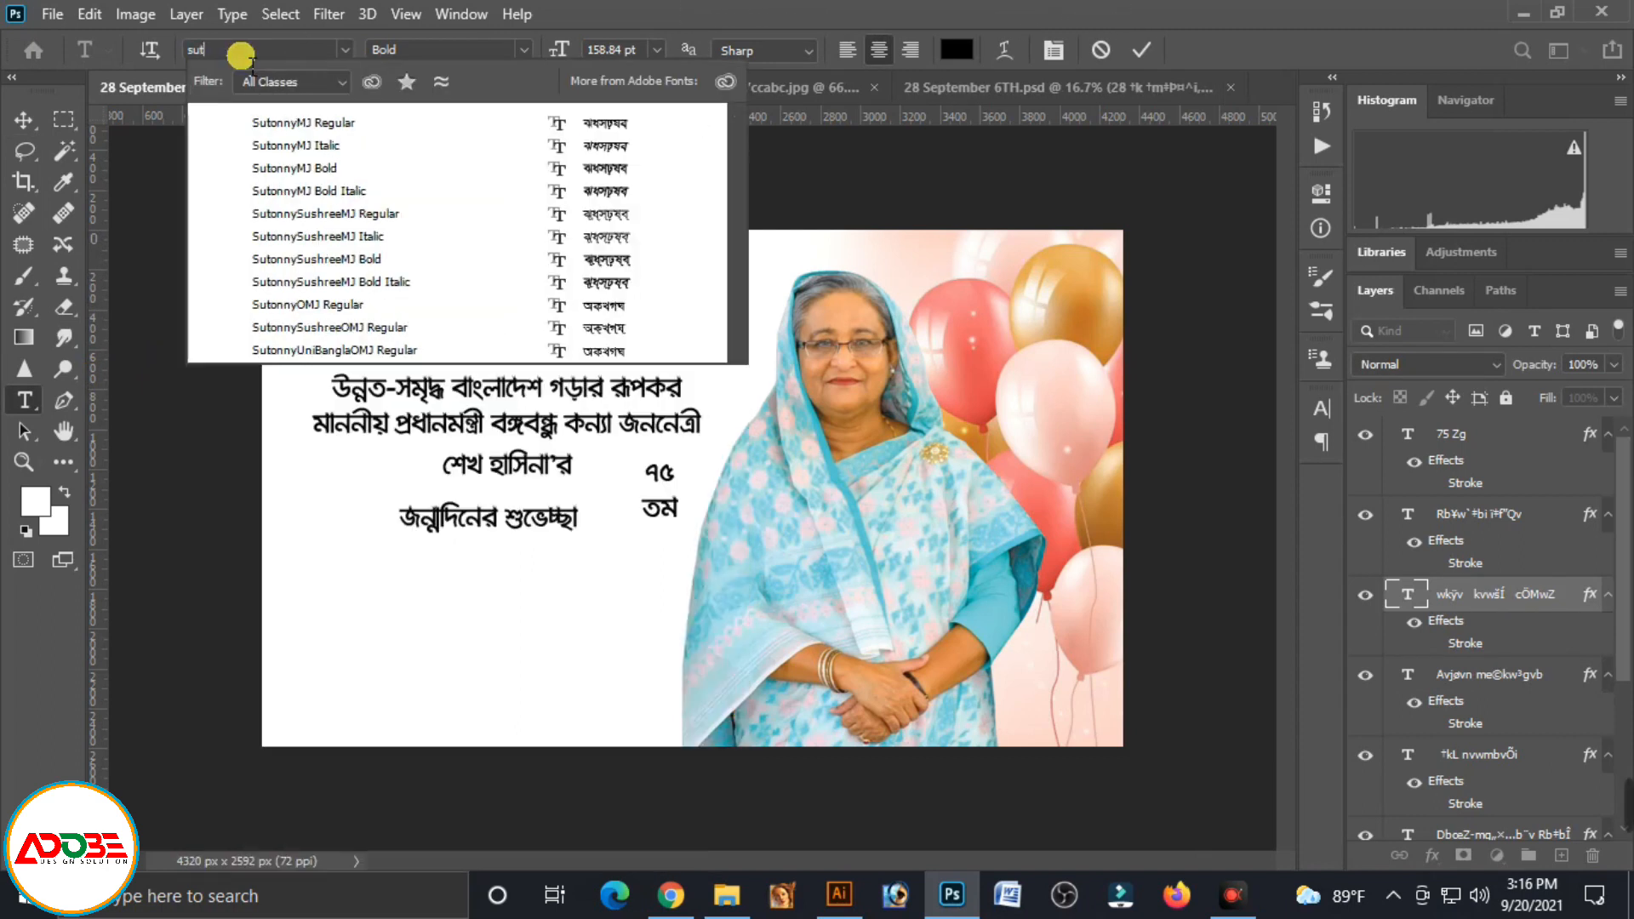
pyautogui.click(278, 168)
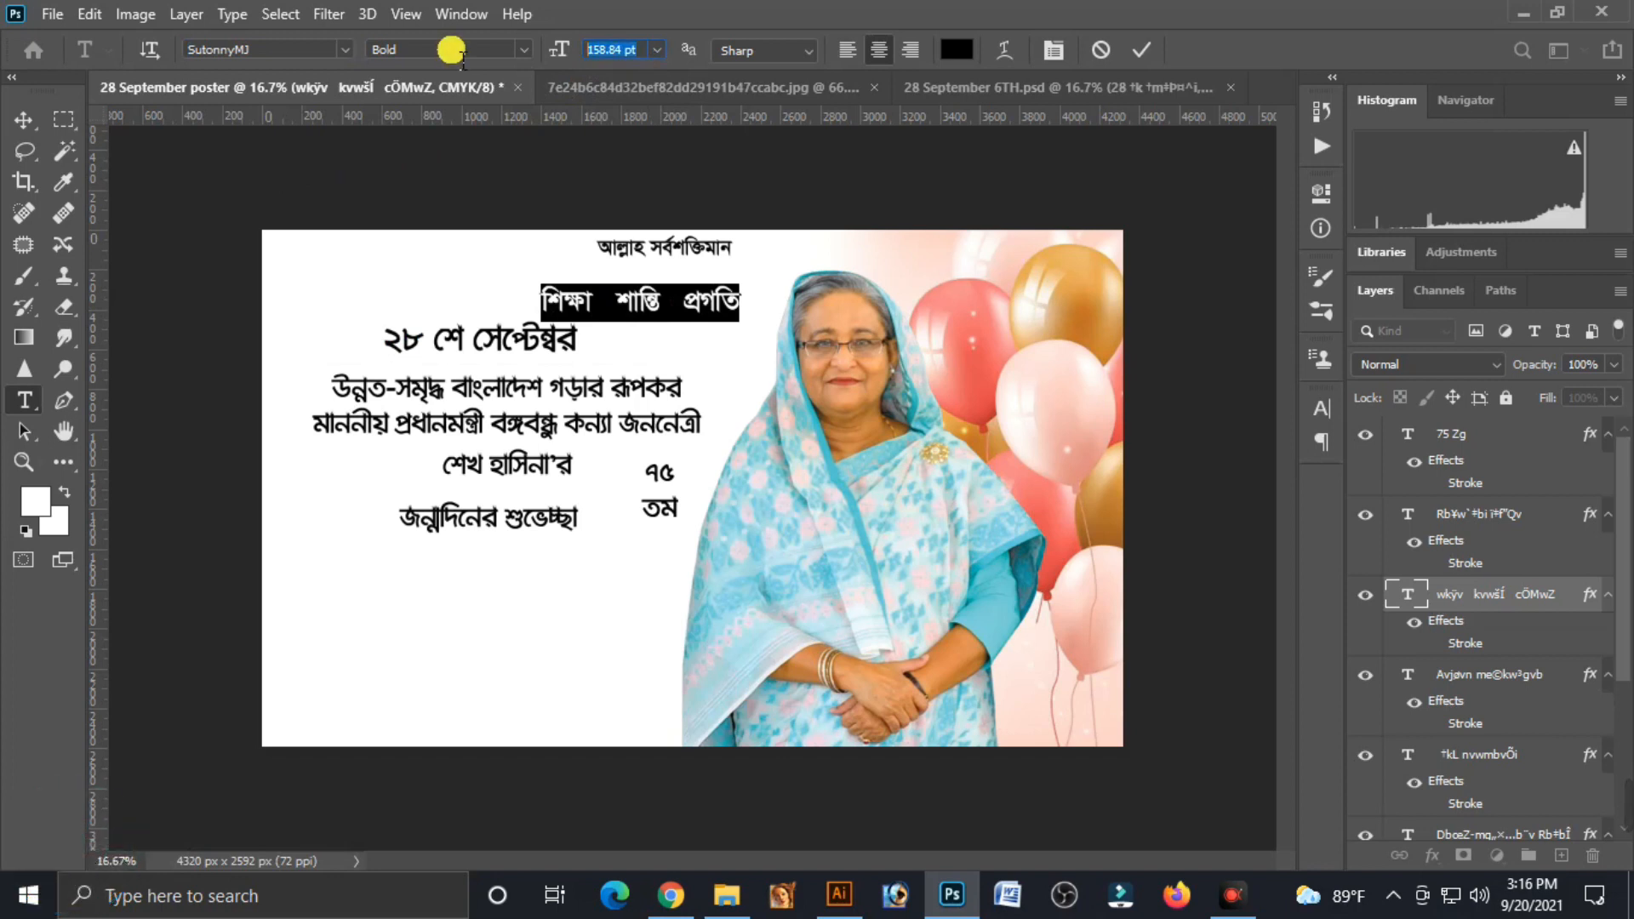
pyautogui.write('110')
pyautogui.press('Return')
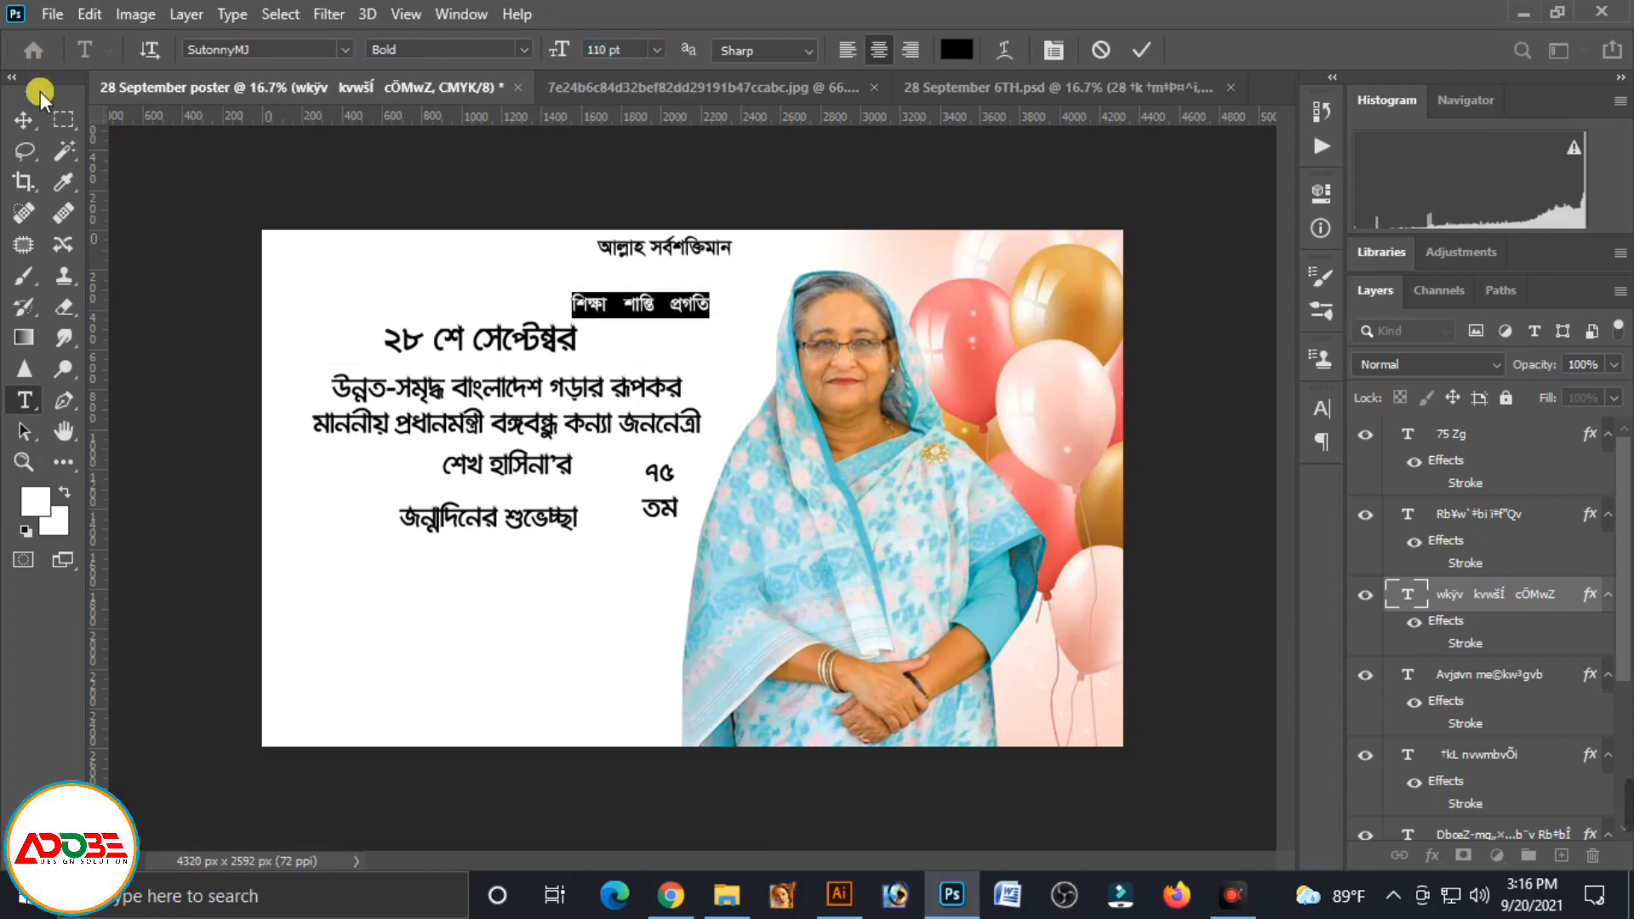
pyautogui.click(23, 119)
# Move the "শিক্ষা শান্তি প্রগতি" line directly under "আল্লাহ সর্বশক্তিমান" and scale it to about 92.12% to match that line's width
pyautogui.moveTo(693, 316); pyautogui.dragTo(722, 287)
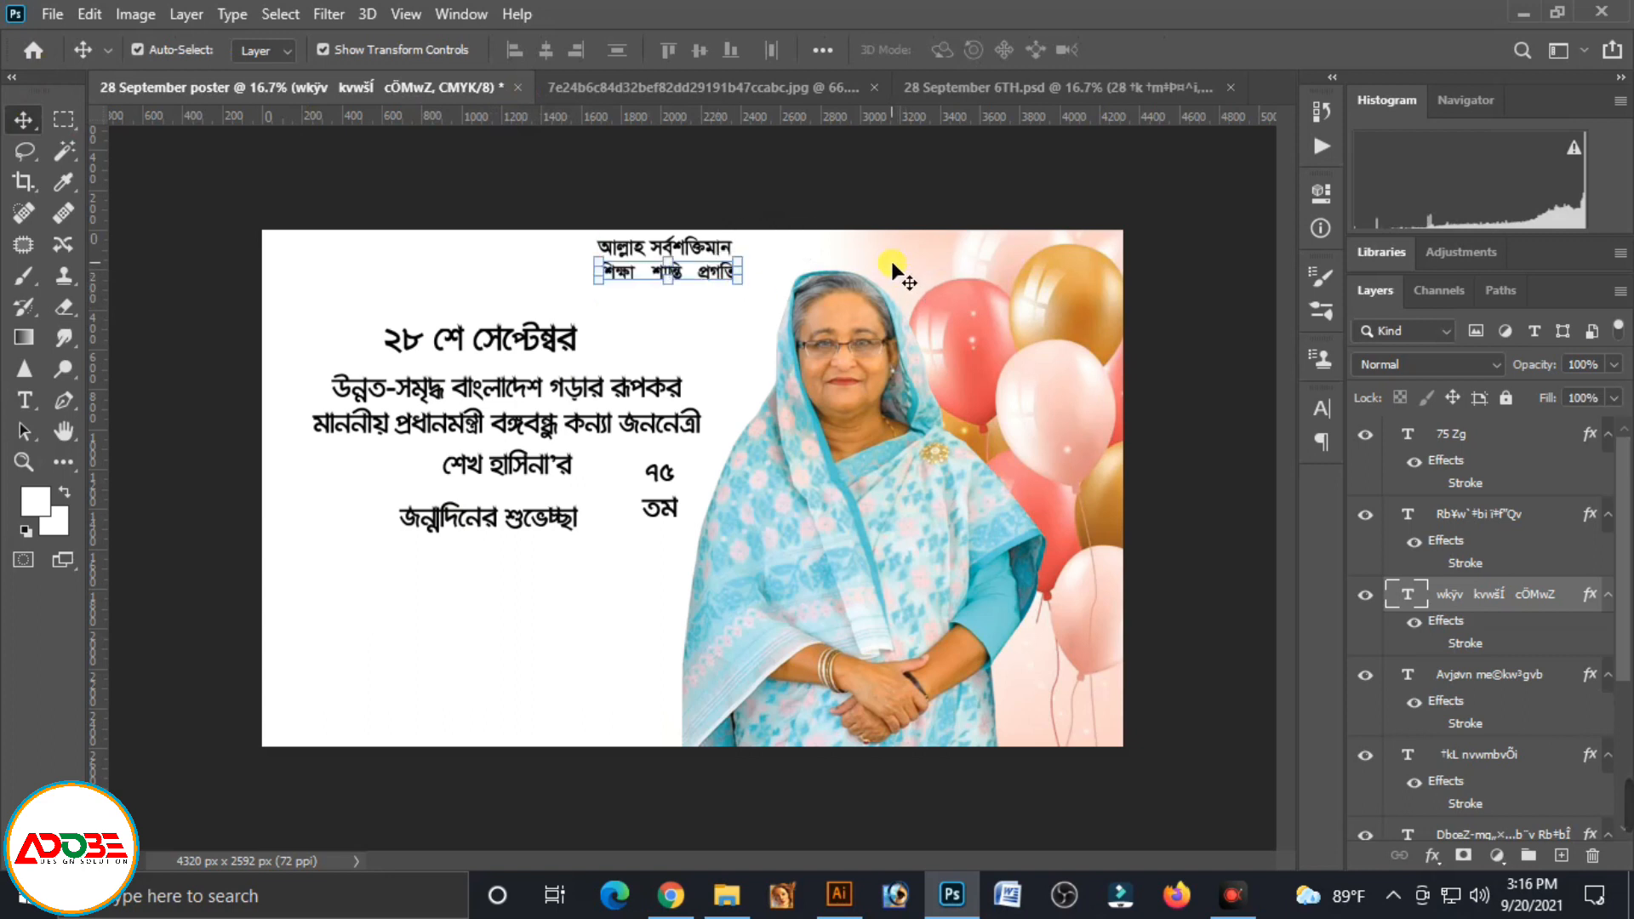
pyautogui.hotkey('shift', 'Right')
pyautogui.hotkey('shift', 'Right')
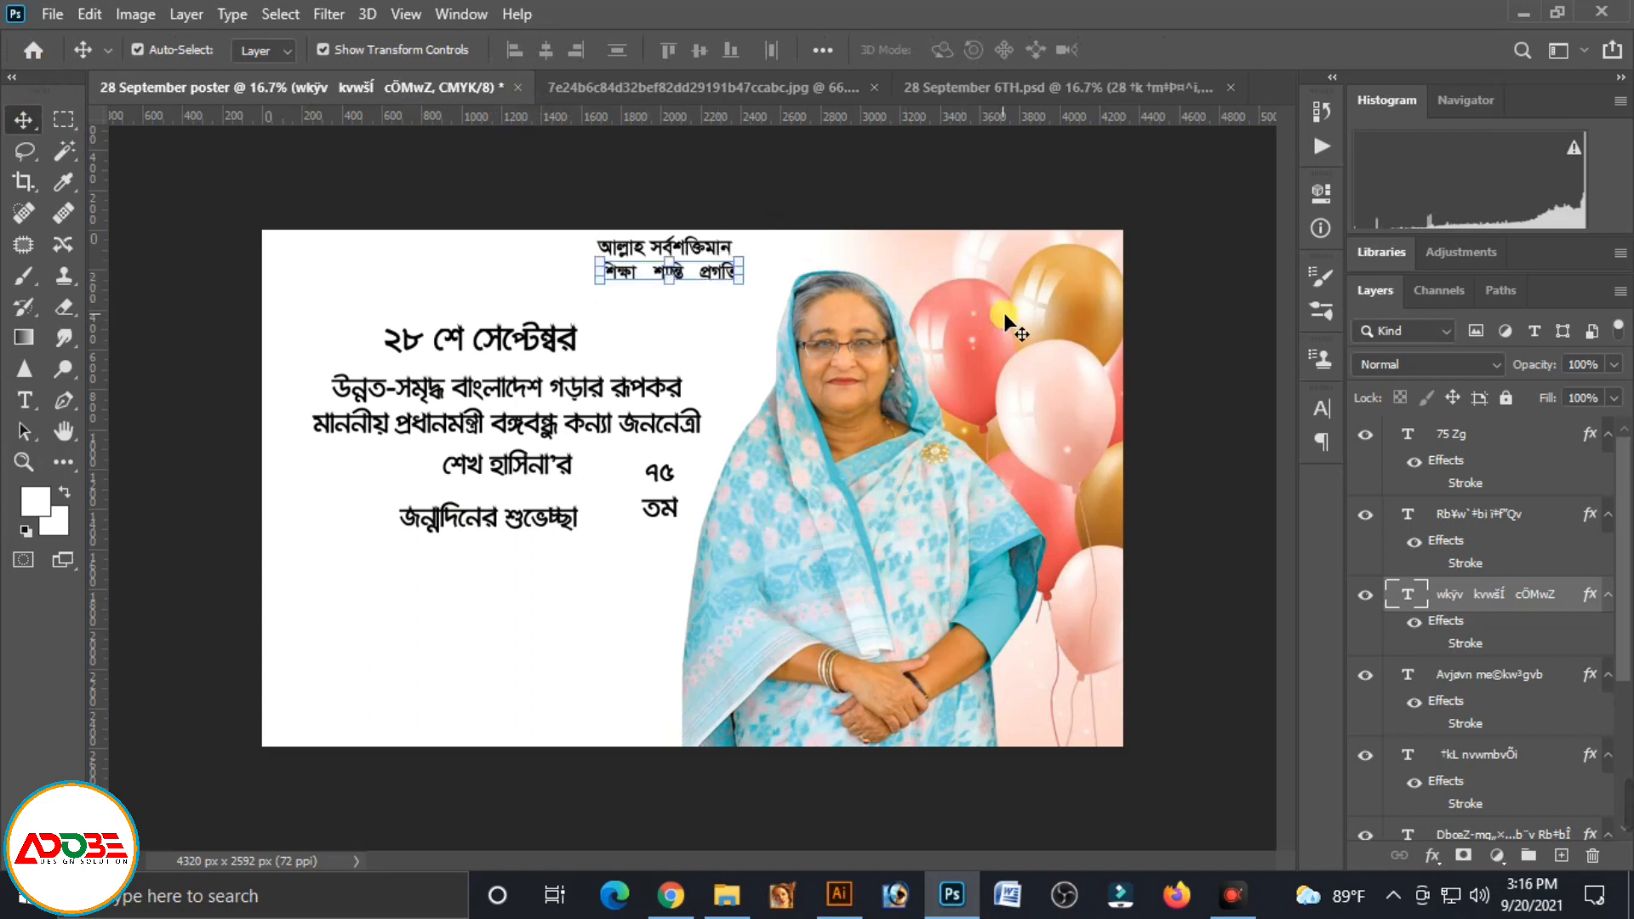
pyautogui.click(802, 183)
pyautogui.click(731, 268)
pyautogui.moveTo(751, 300); pyautogui.dragTo(742, 296)
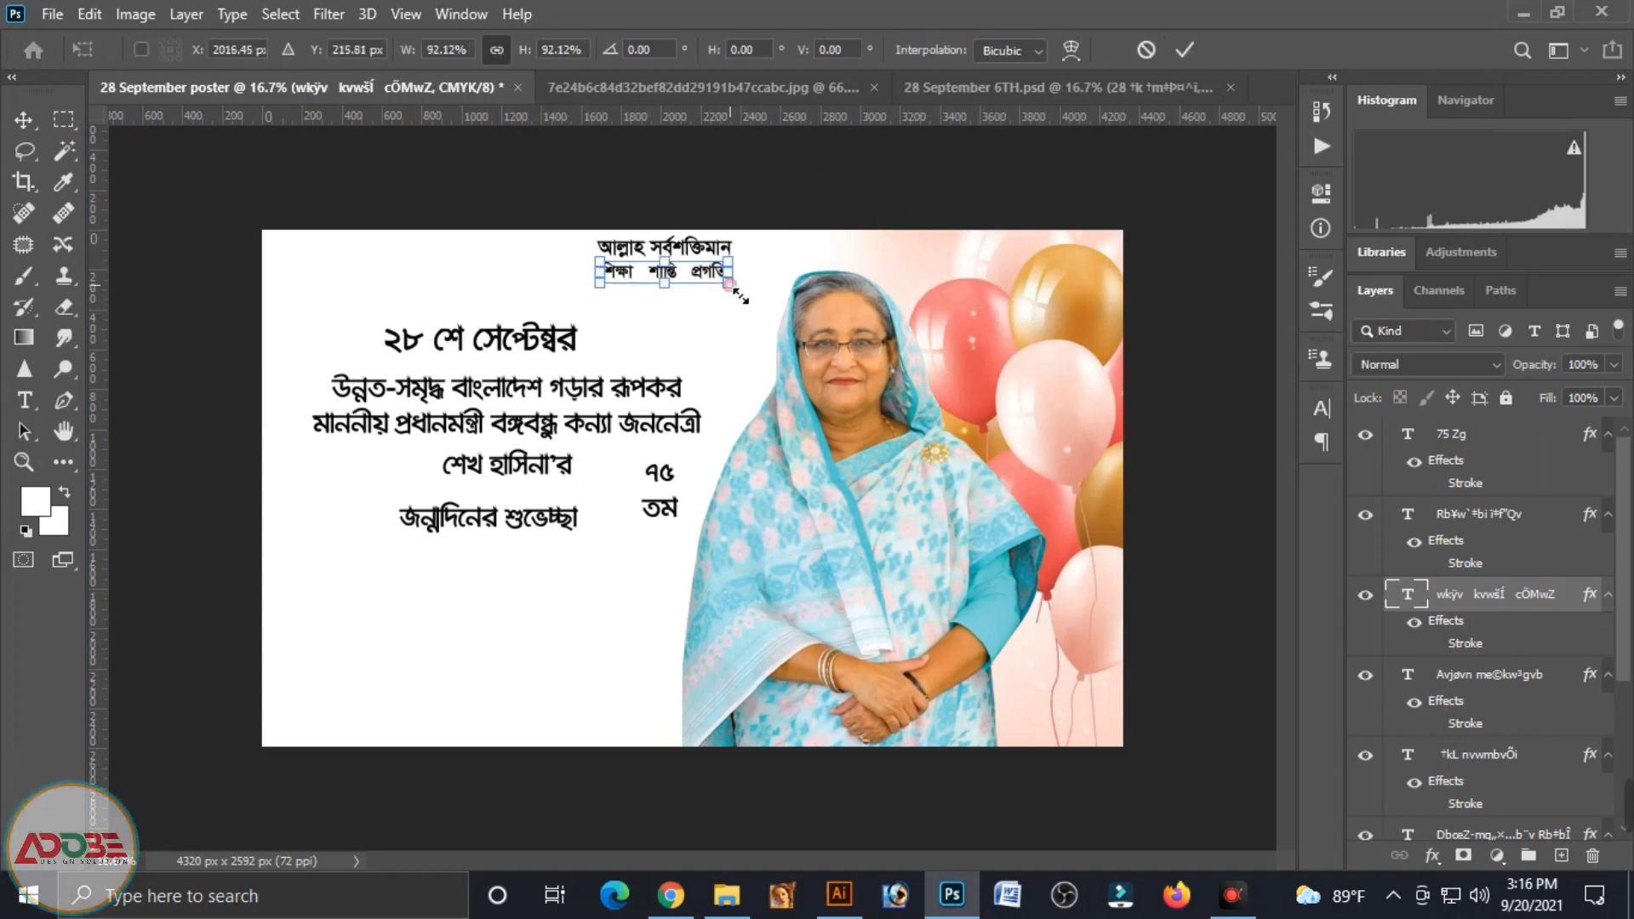
pyautogui.press('Return')
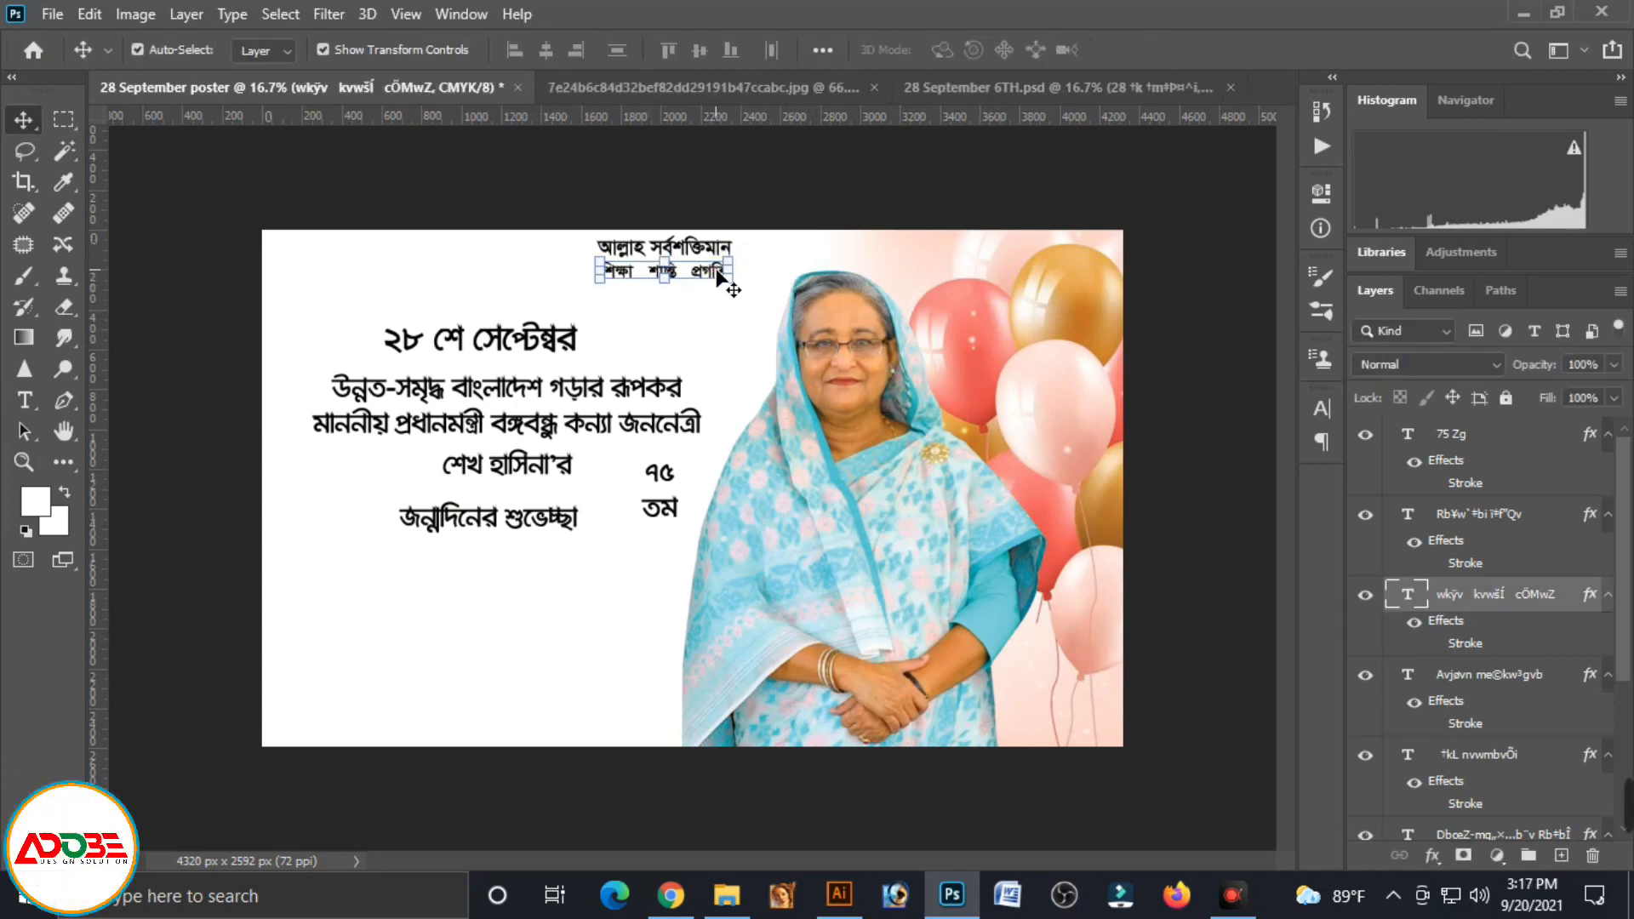
pyautogui.click(772, 195)
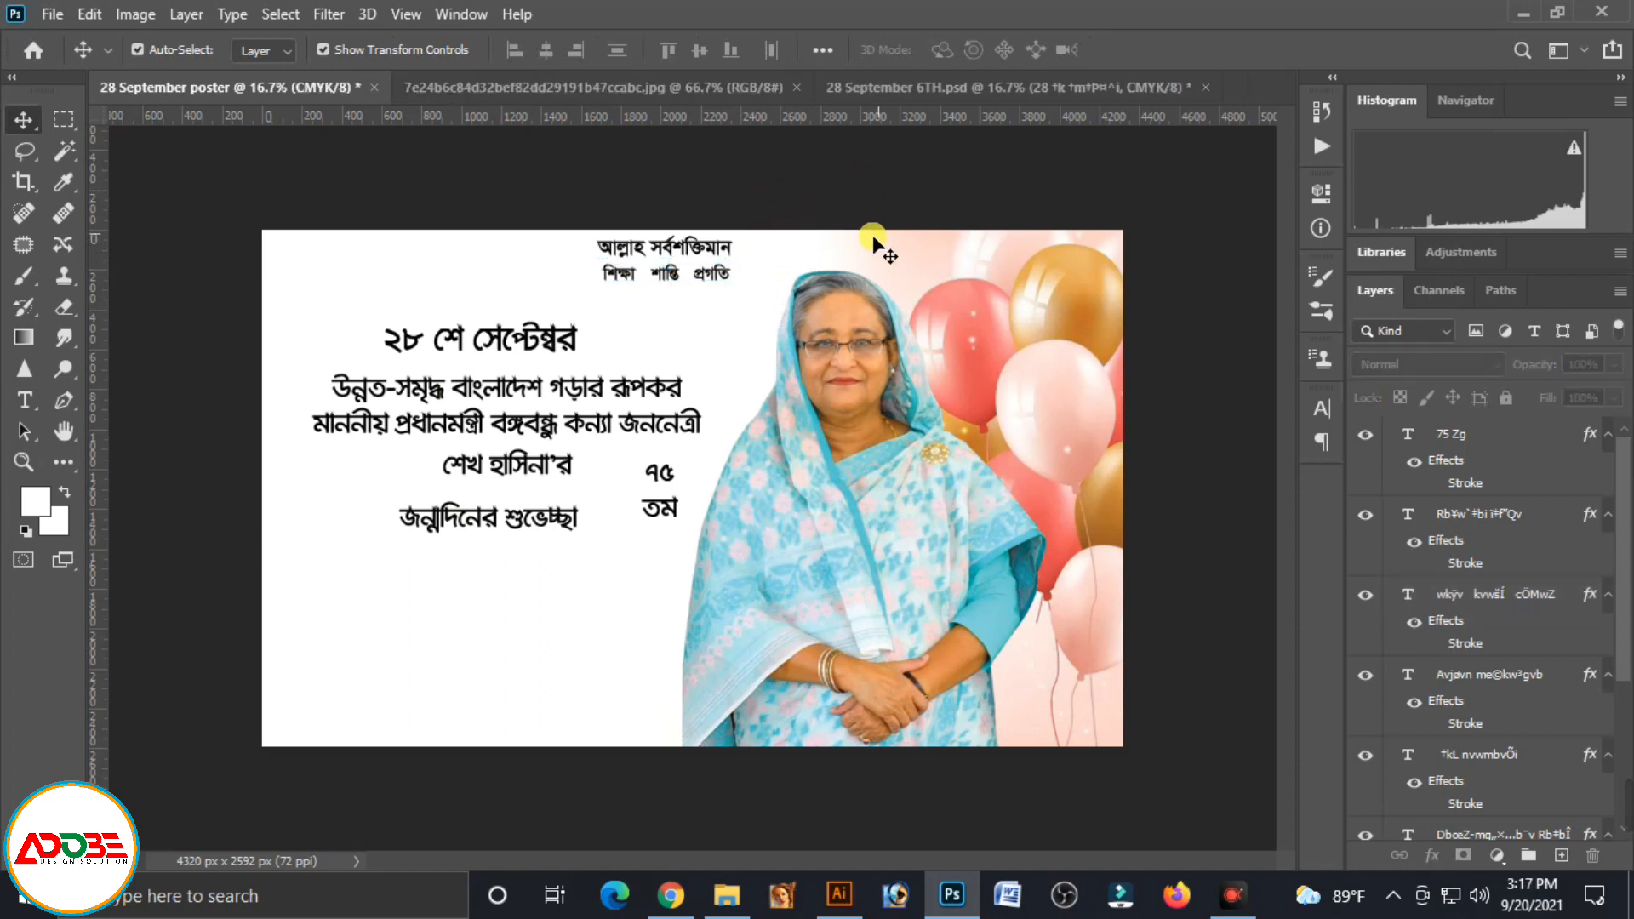
# Move the "২৮ শে সেপ্টেম্বর" line about 124 px to the right above the two-line text
pyautogui.moveTo(541, 364); pyautogui.dragTo(541, 344)
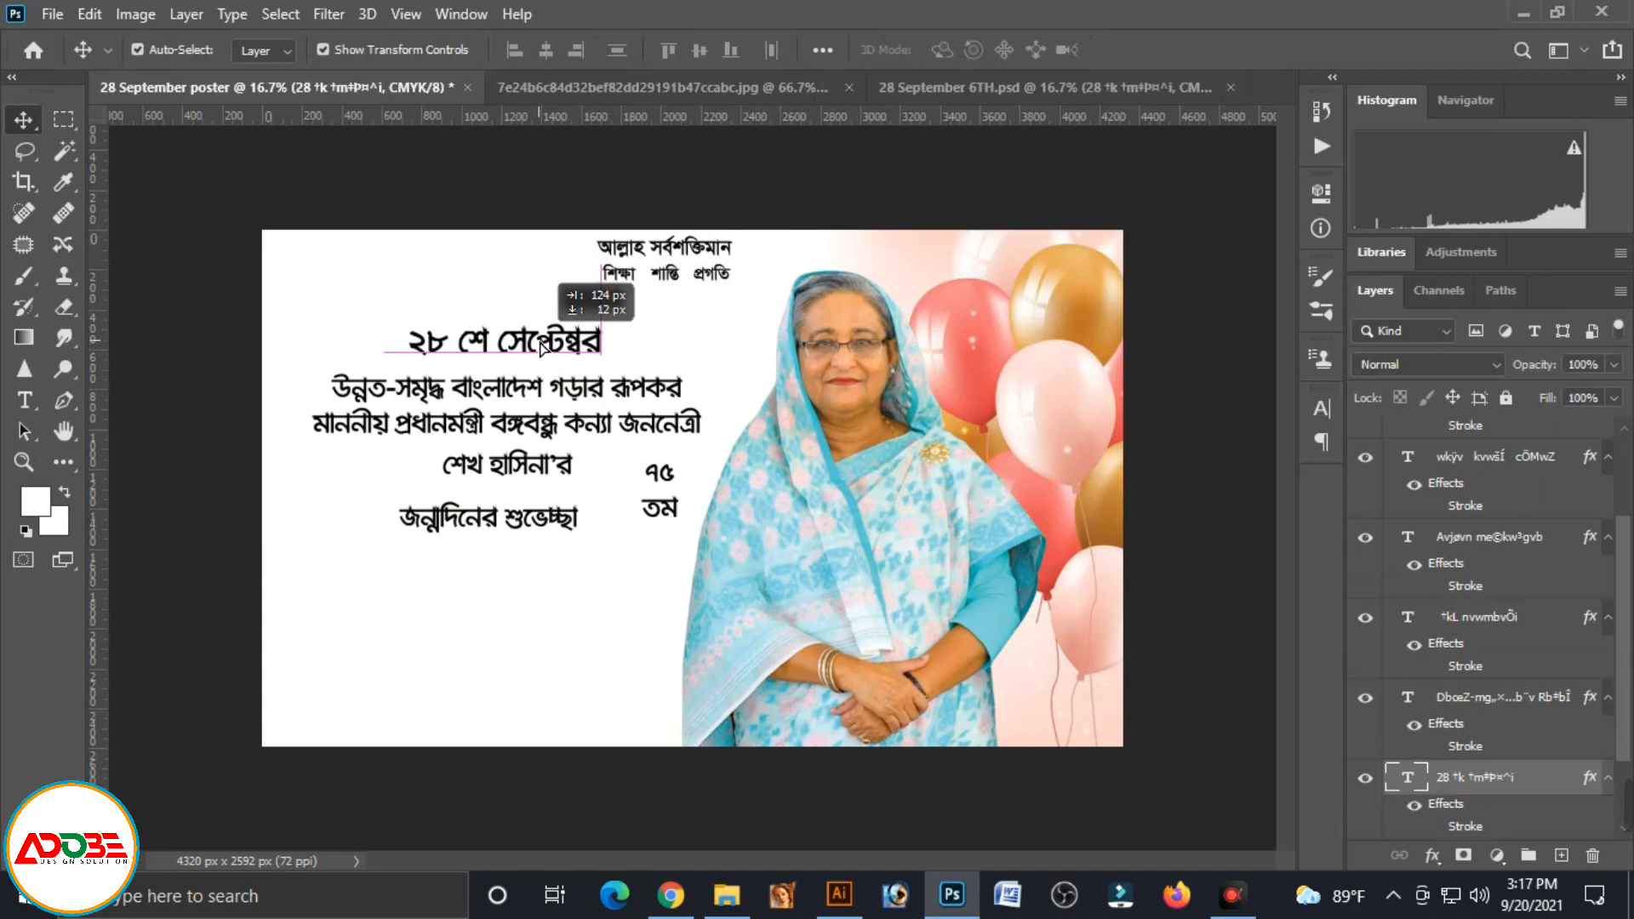
pyautogui.click(545, 425)
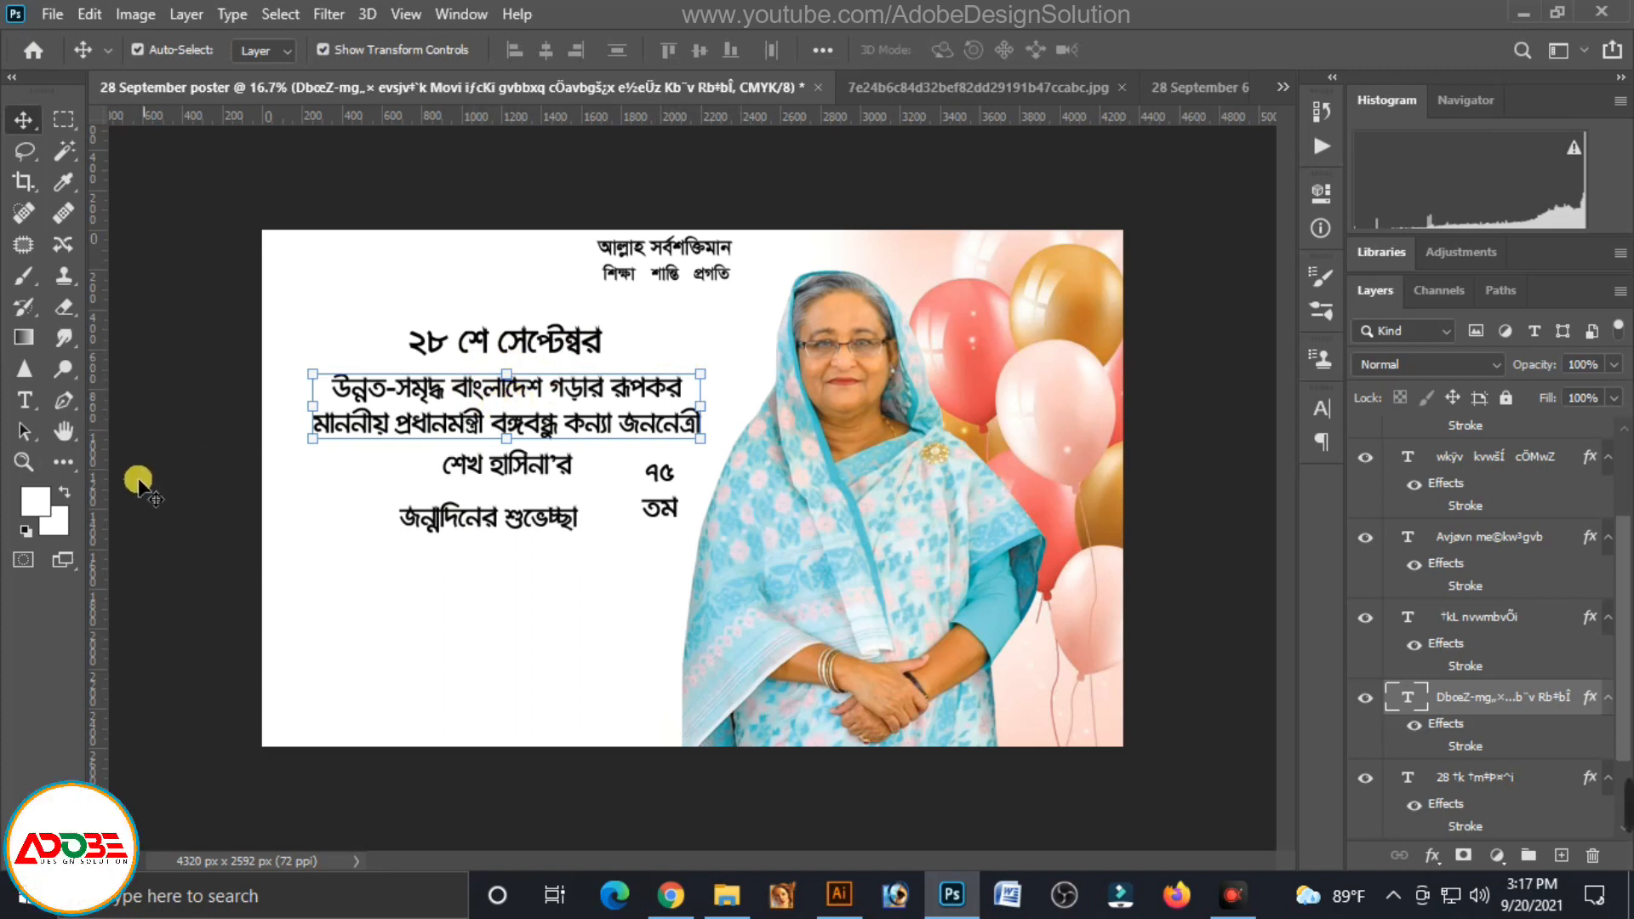
# Draw an ellipse shape as a circle about 2160 px across and place it over the Bengali text block beside the portrait
pyautogui.click(67, 464)
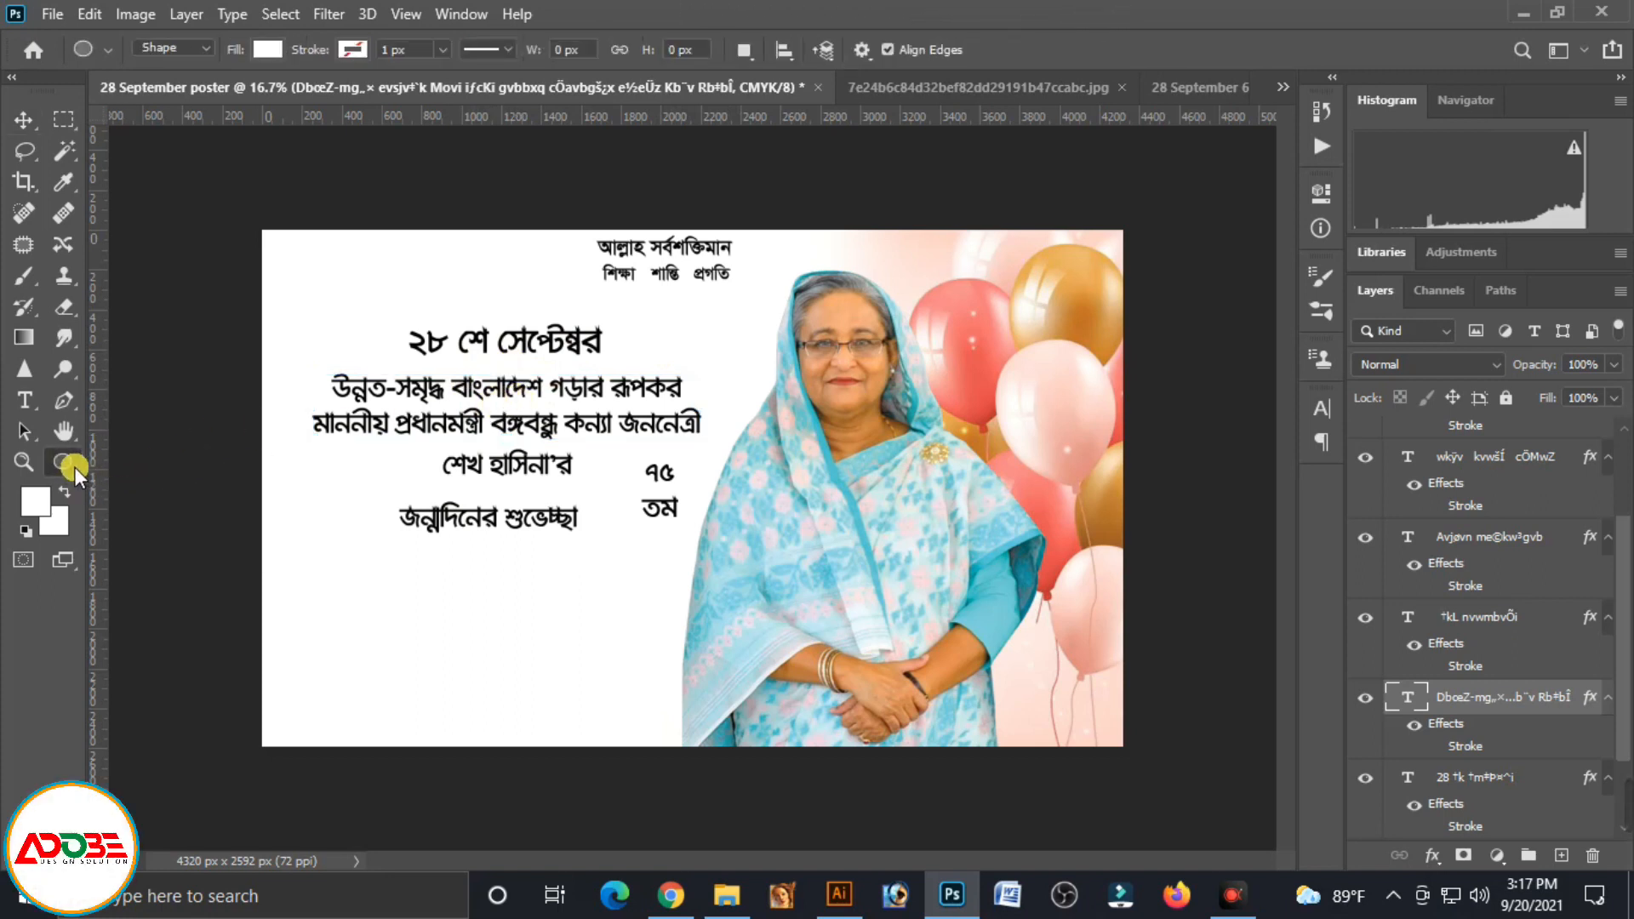
pyautogui.rightClick(68, 462)
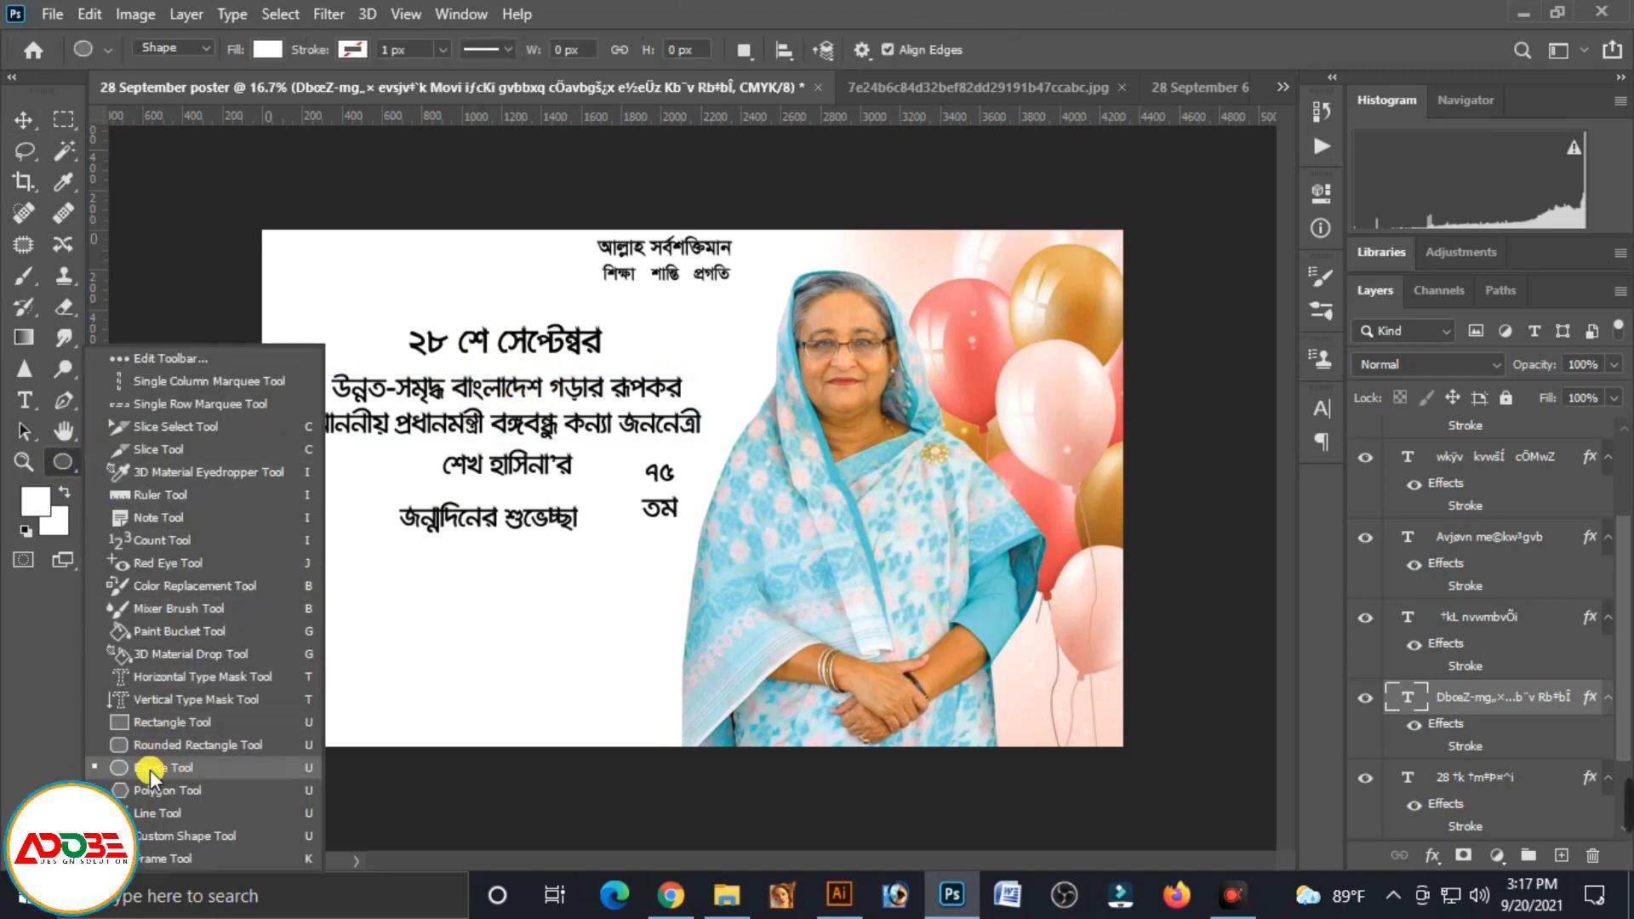
pyautogui.click(179, 769)
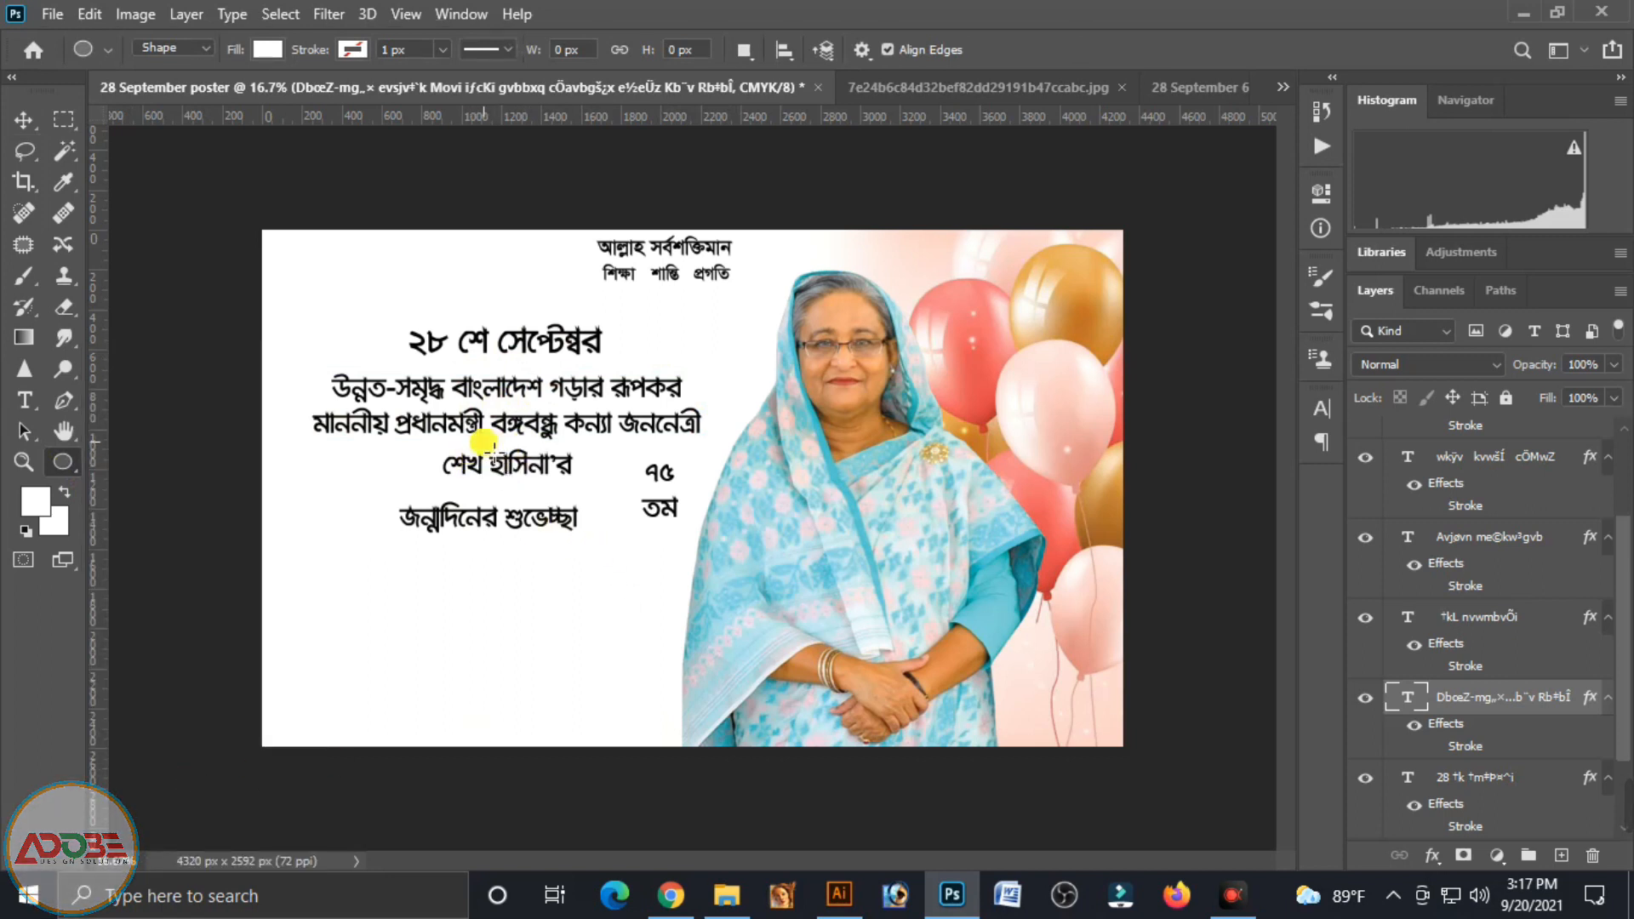
pyautogui.moveTo(496, 449); pyautogui.dragTo(809, 688)
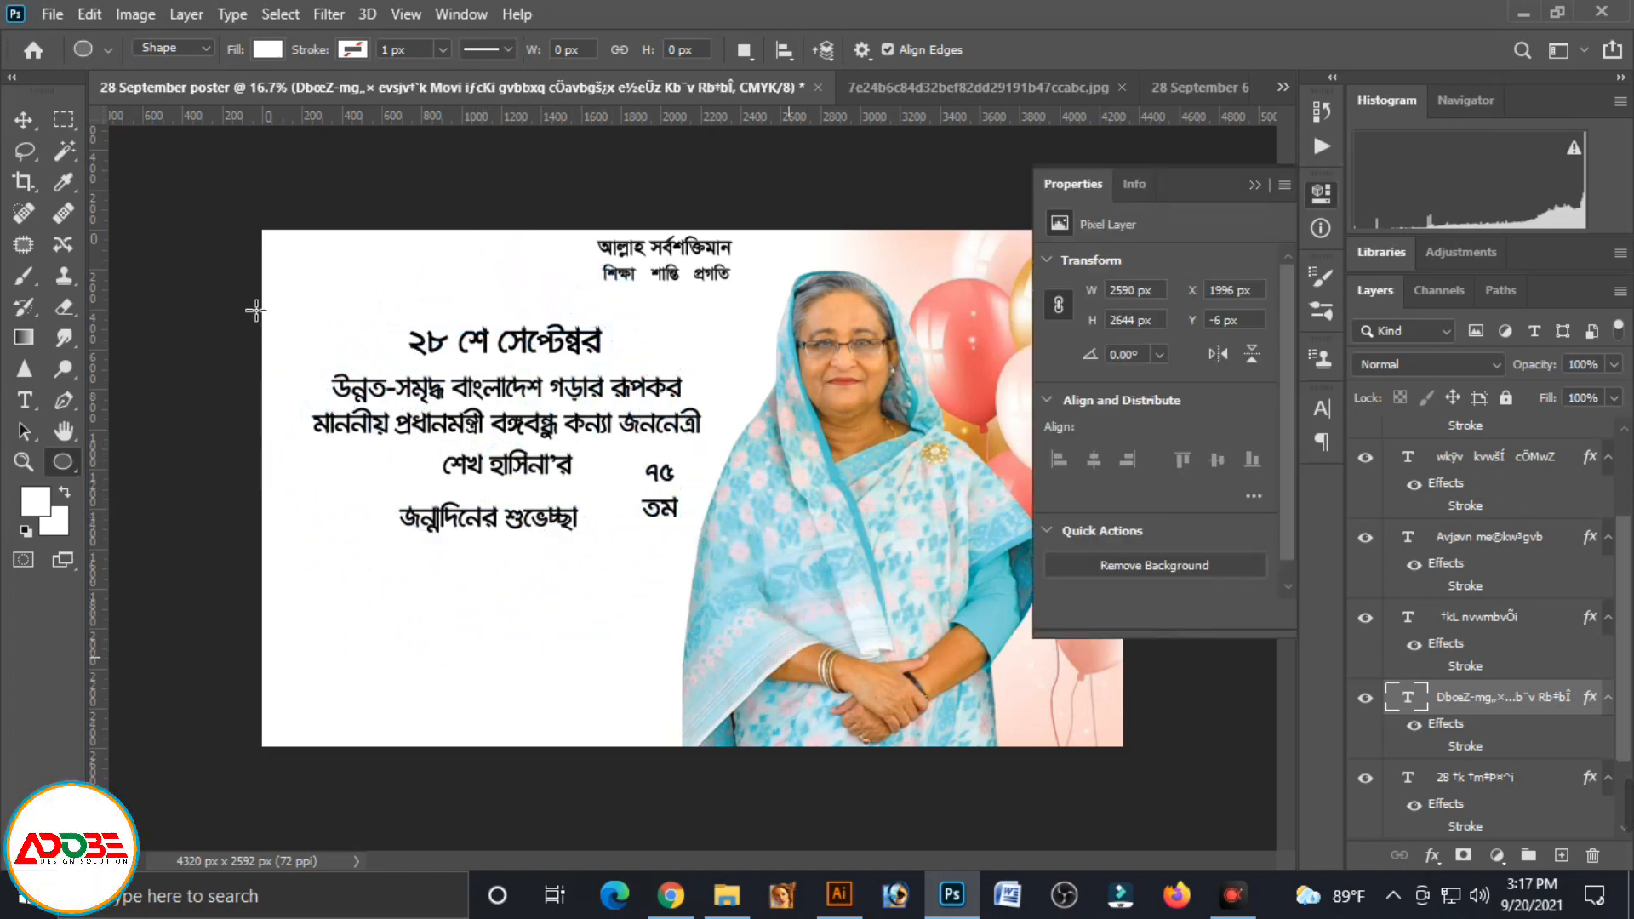
pyautogui.click(23, 122)
pyautogui.click(390, 334)
pyautogui.moveTo(474, 351); pyautogui.dragTo(543, 404)
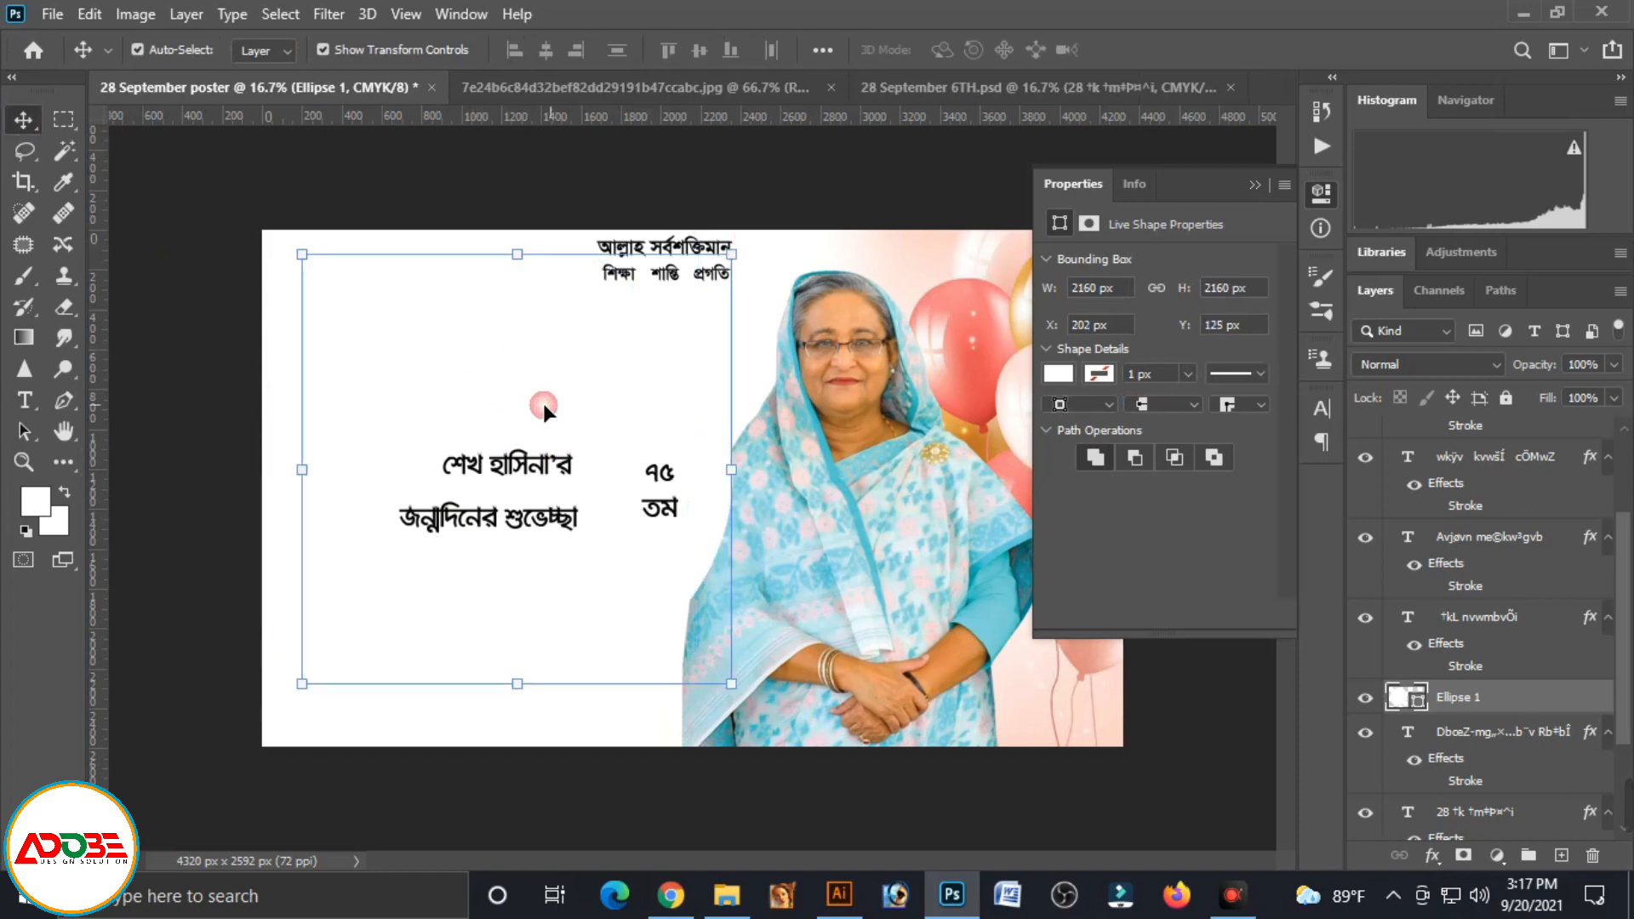
# Fill the circle with blue and scale it to 93.75%
pyautogui.click(1059, 377)
pyautogui.click(1126, 502)
pyautogui.moveTo(545, 356); pyautogui.dragTo(501, 378)
pyautogui.click(660, 606)
pyautogui.moveTo(700, 703); pyautogui.dragTo(679, 681)
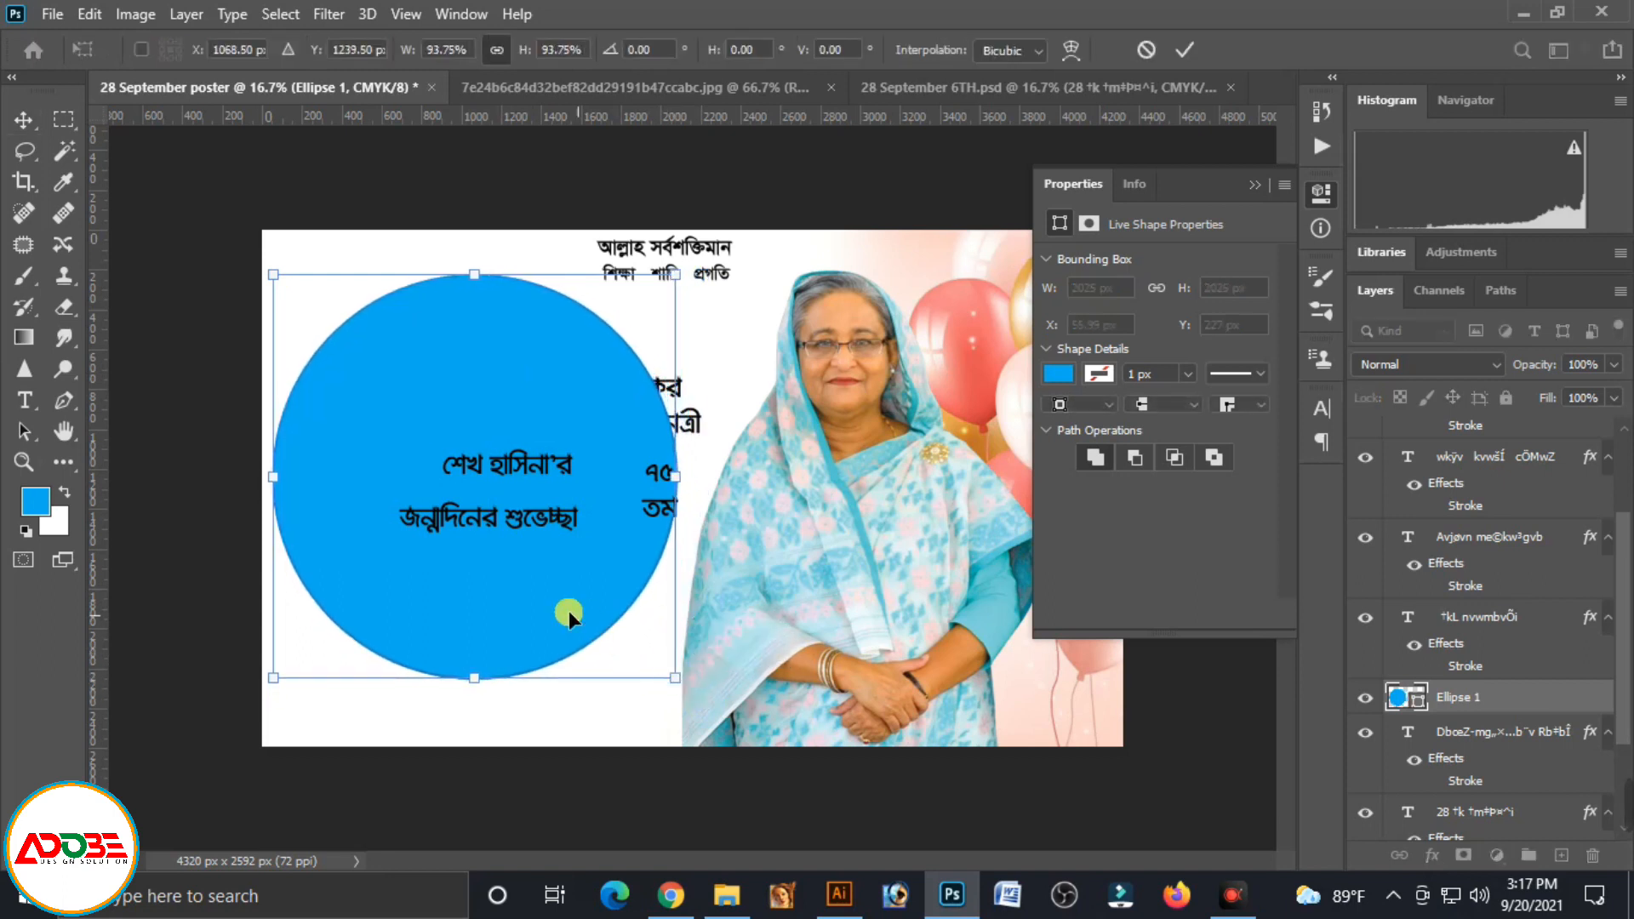
# Fine-position the blue circle at about X 100 px, Y 223 px, and apply the transform
pyautogui.moveTo(497, 611); pyautogui.dragTo(504, 616)
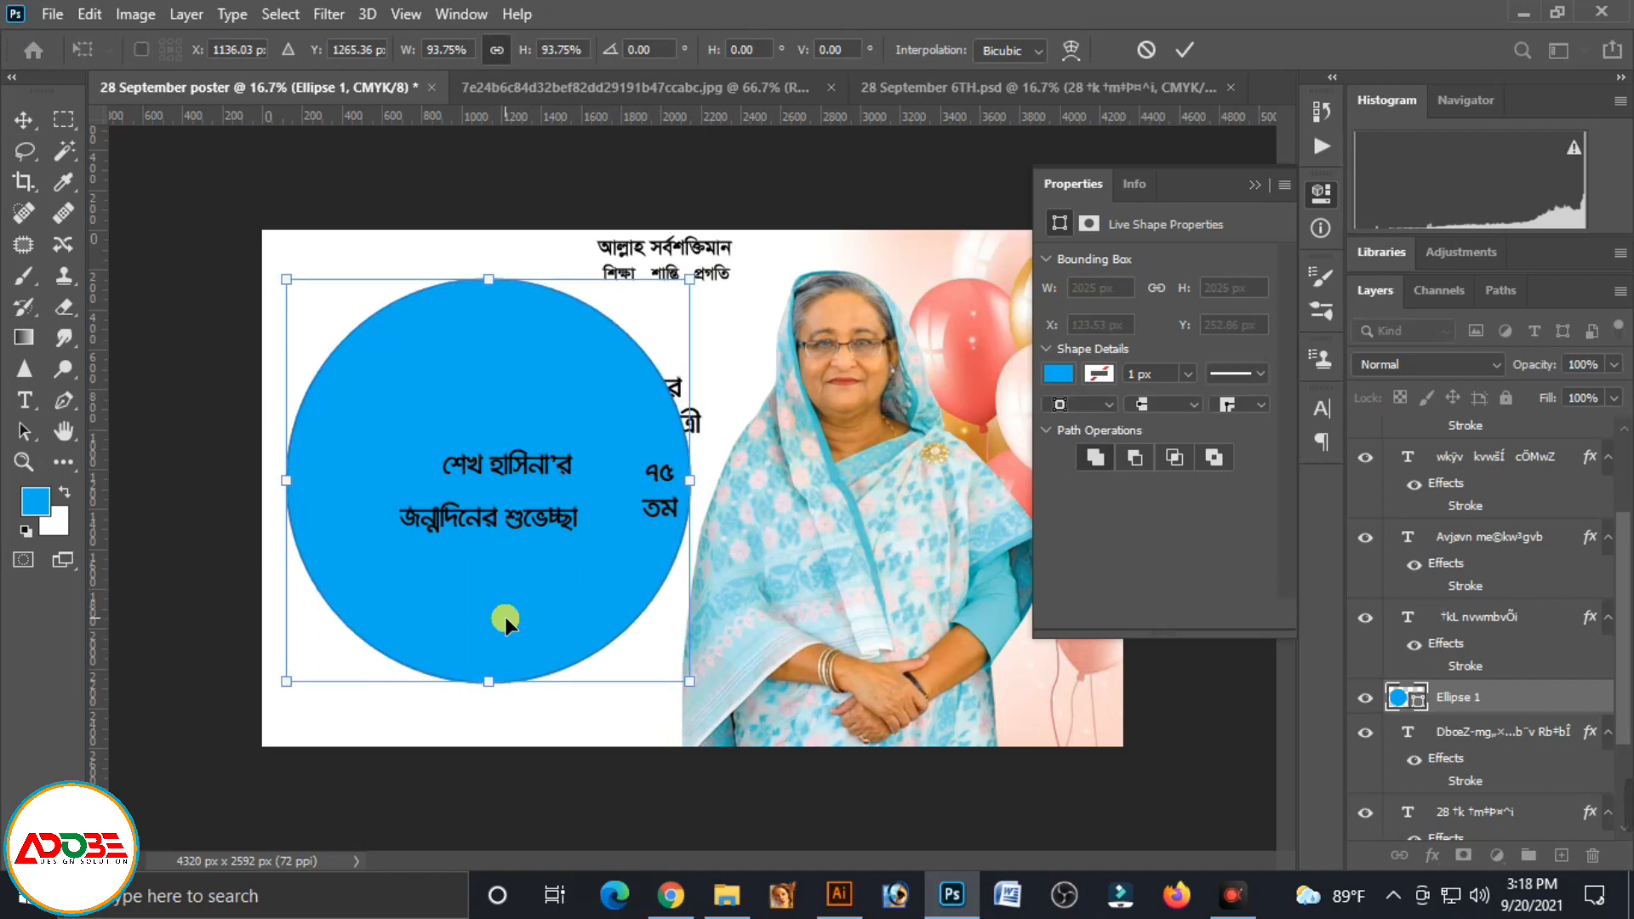
pyautogui.press('Right')
pyautogui.press('Down')
pyautogui.press('Down')
pyautogui.press('Down')
pyautogui.press('Left')
pyautogui.press('Left')
pyautogui.press('Down')
pyautogui.press('Up')
pyautogui.press('Up')
pyautogui.press('Up')
pyautogui.press('Up')
pyautogui.press('Up')
pyautogui.press('Left')
pyautogui.press('Up')
pyautogui.press('Up')
pyautogui.press('Left')
pyautogui.press('Left')
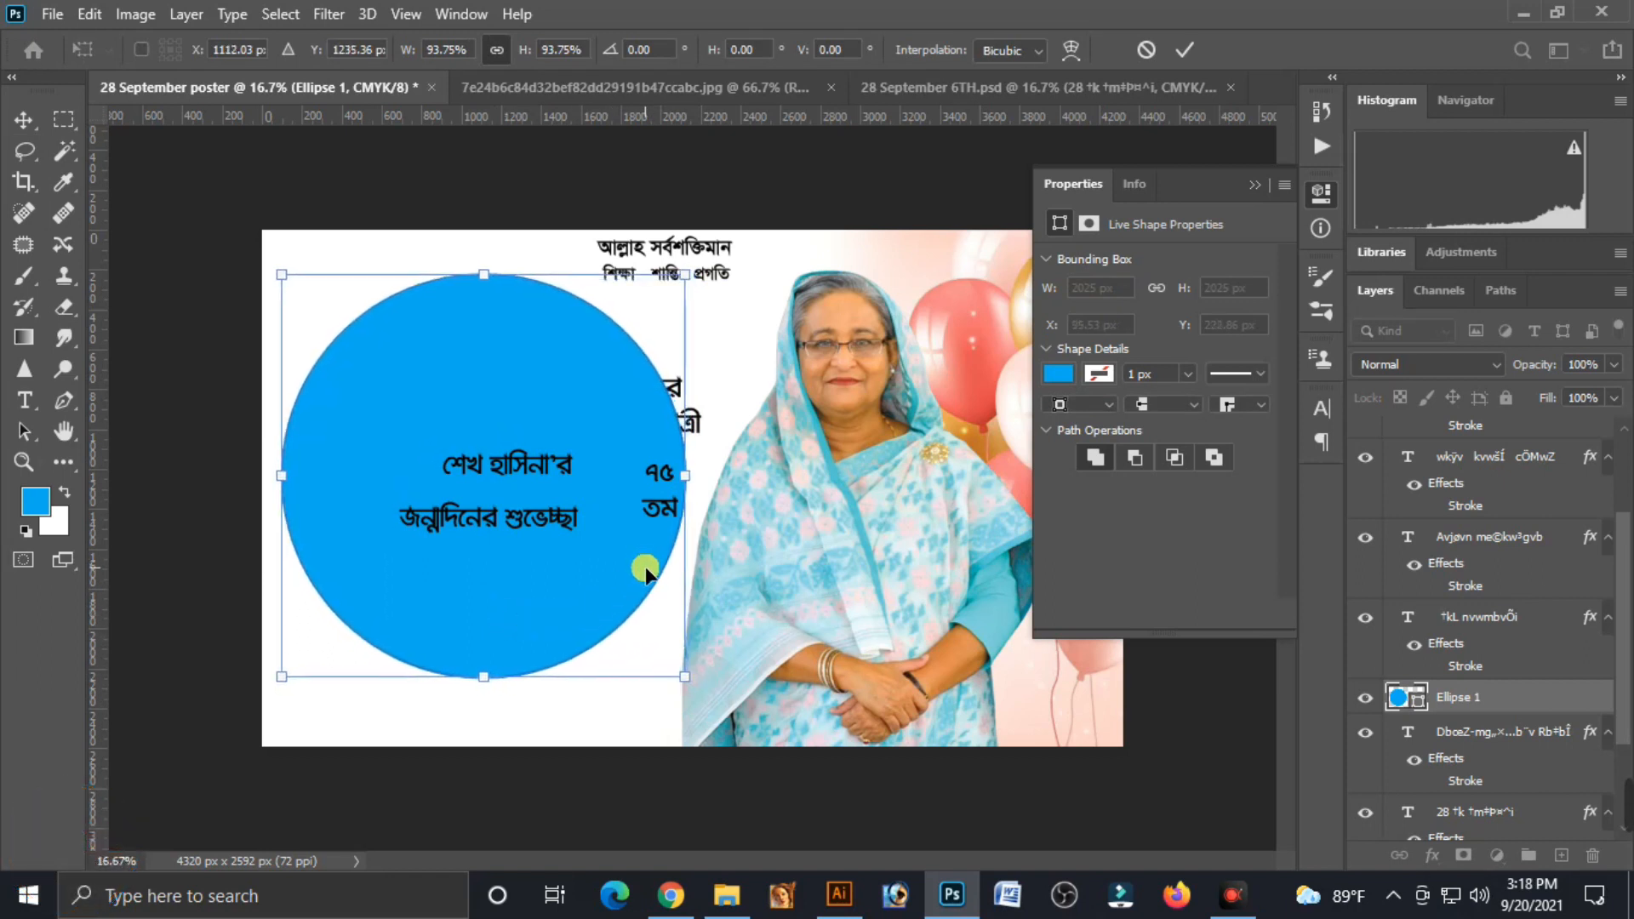
pyautogui.press('Return')
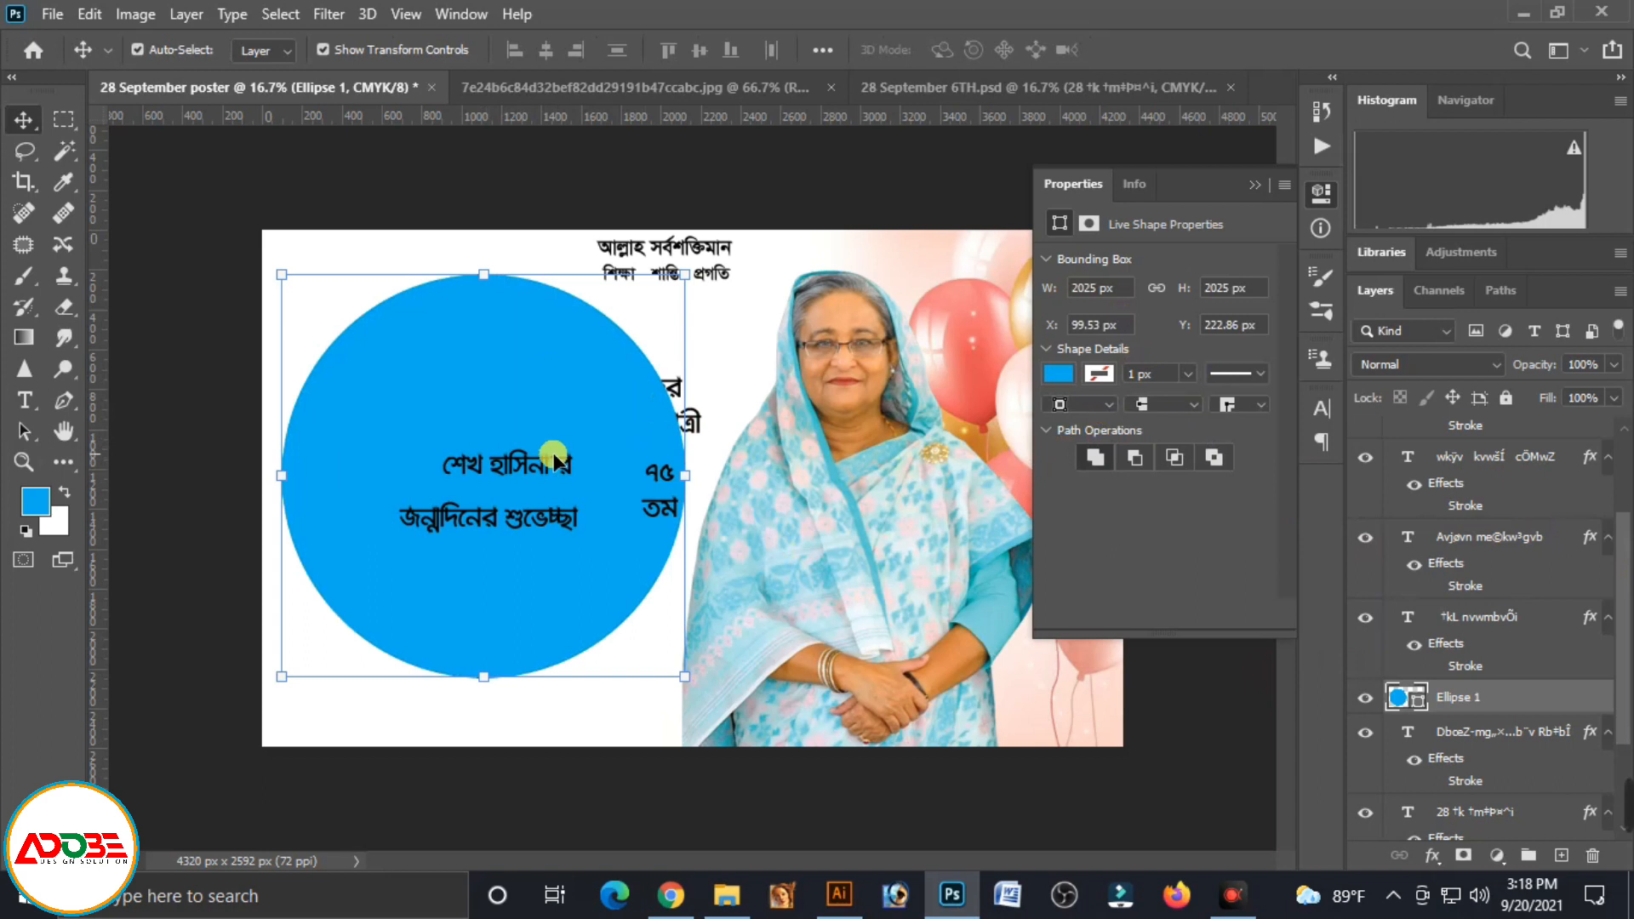
pyautogui.click(1246, 188)
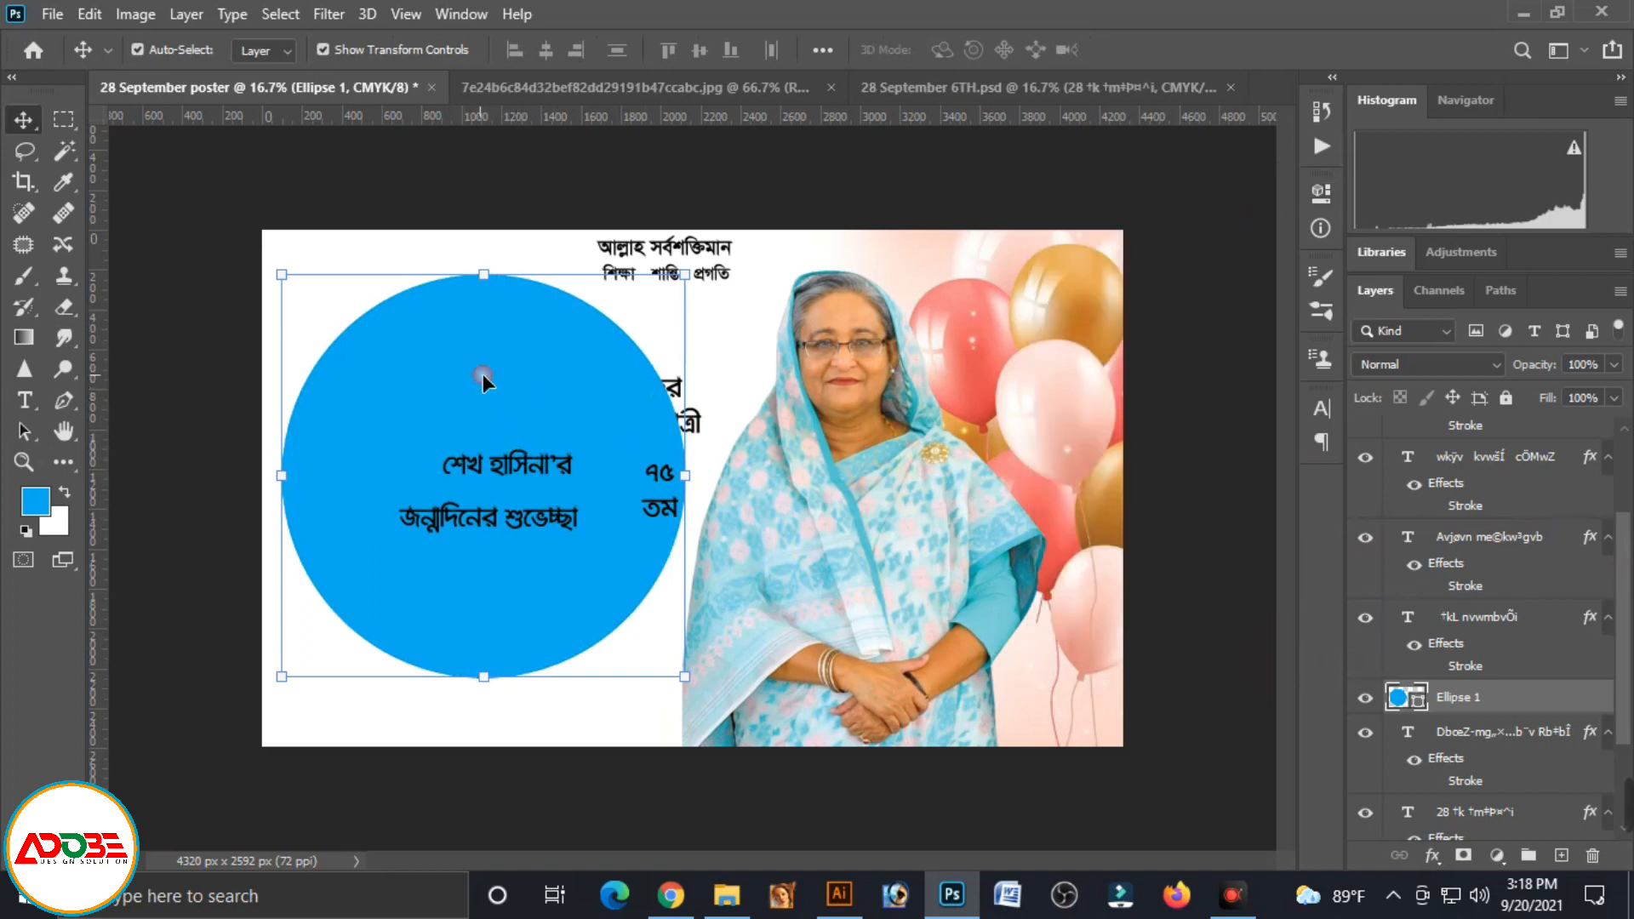
# Duplicate the blue circle and scale the copy to 90.52% around the same centre
pyautogui.hotkey('ctrl', 'j')
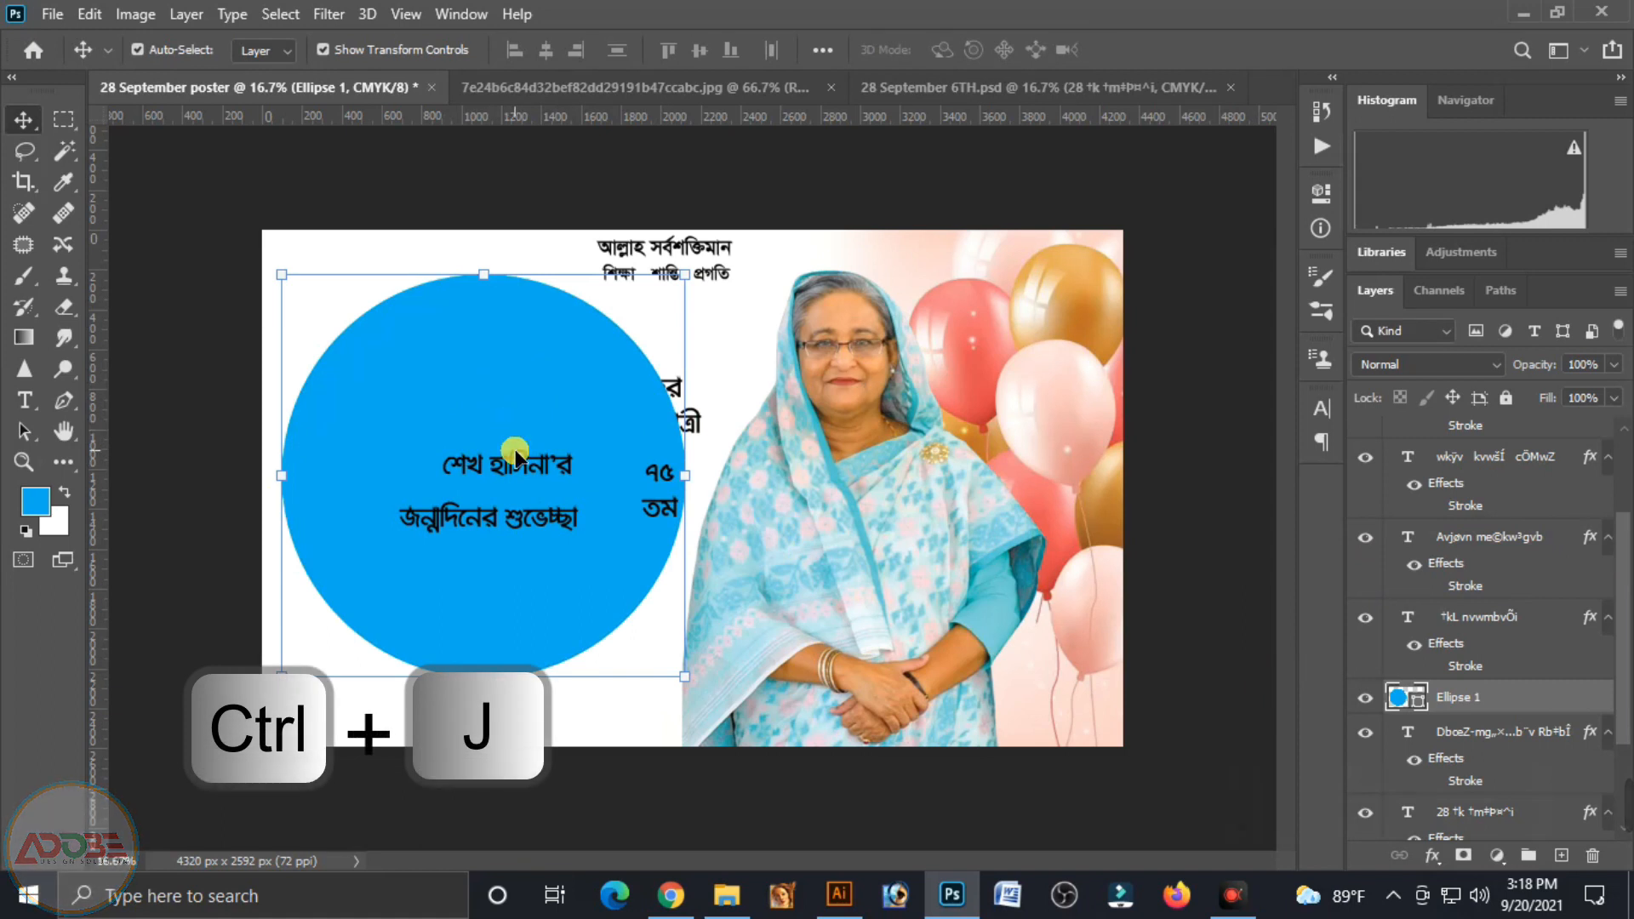
pyautogui.hotkey('ctrl', 'j')
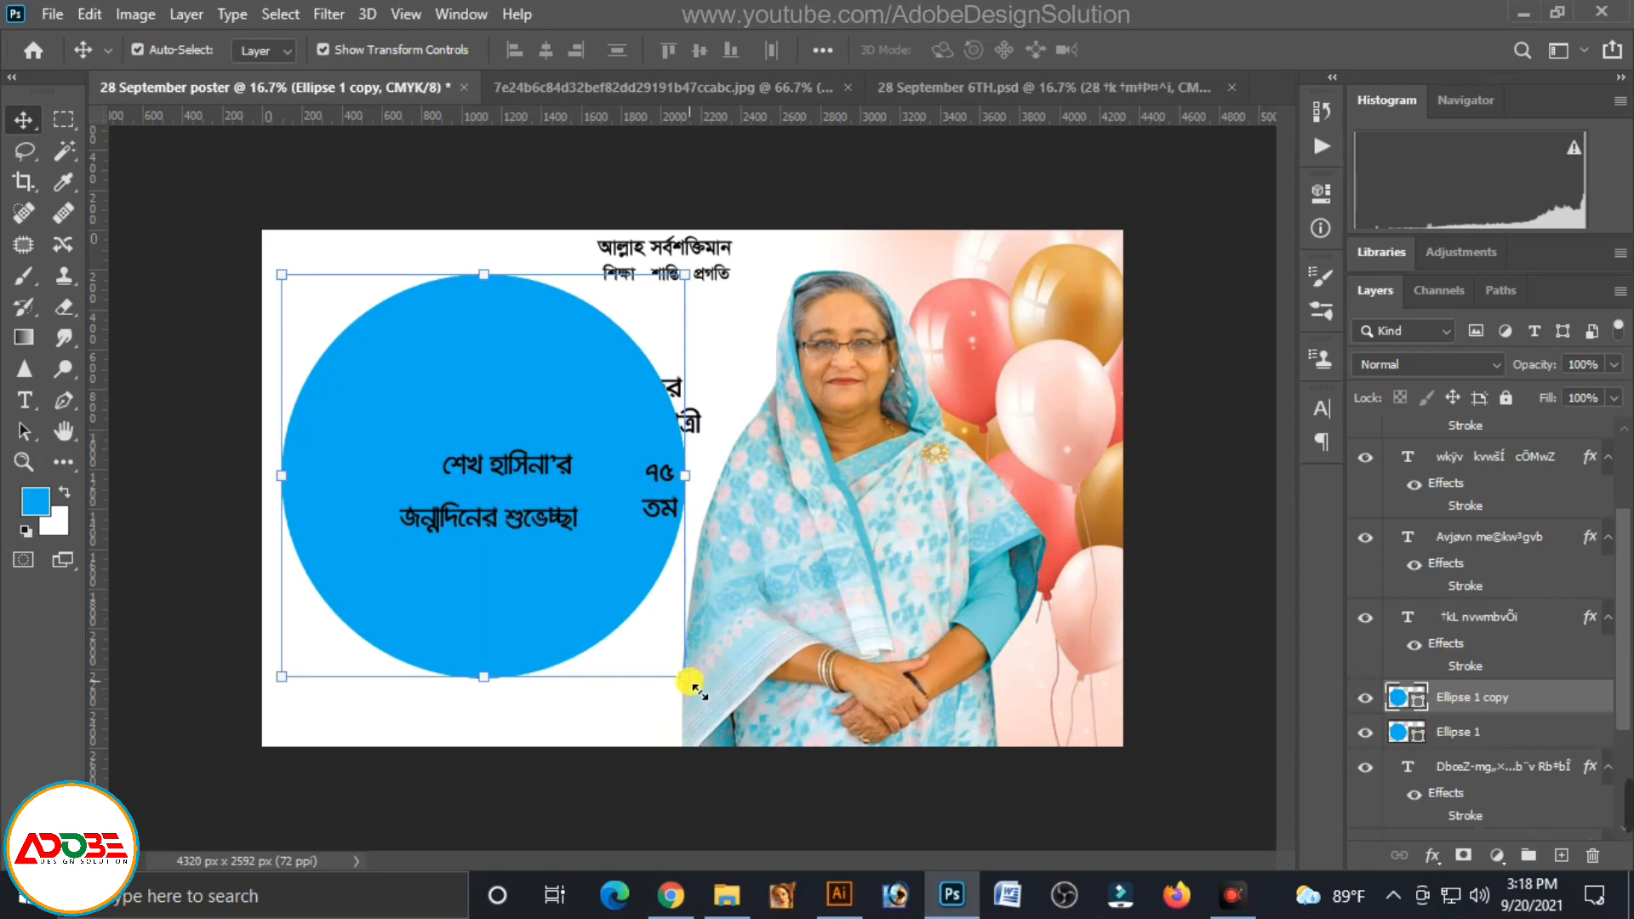
pyautogui.hotkey('ctrl', 't')
pyautogui.moveTo(698, 694); pyautogui.dragTo(682, 673)
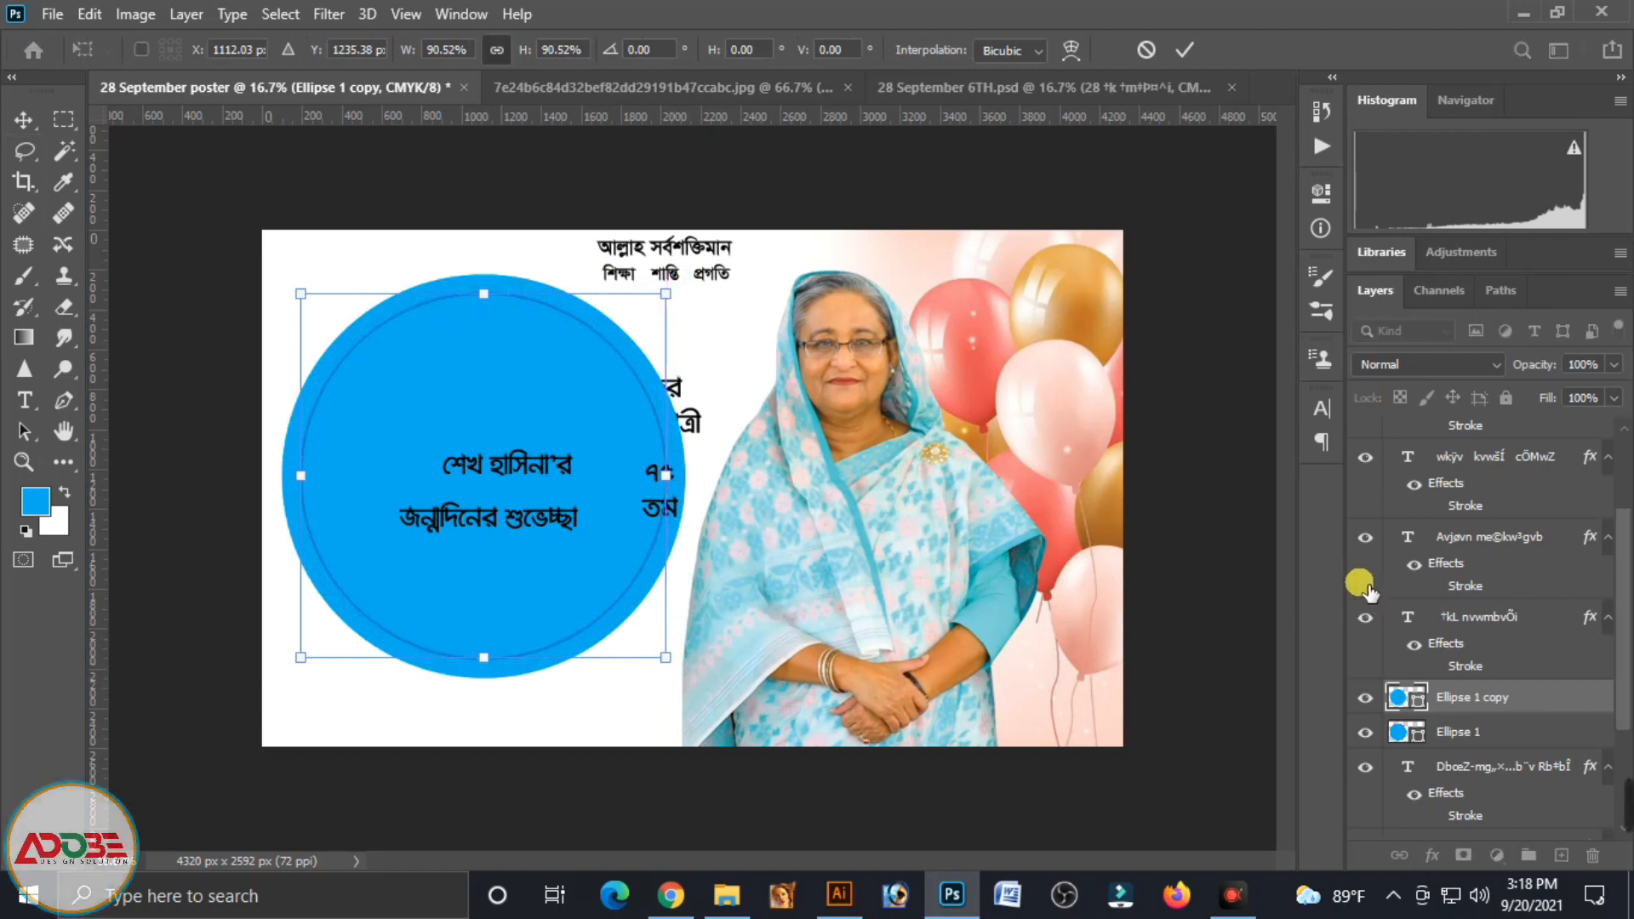
# Apply the copy's scaling and fill the smaller circle with white to form a blue ring
pyautogui.click(1325, 191)
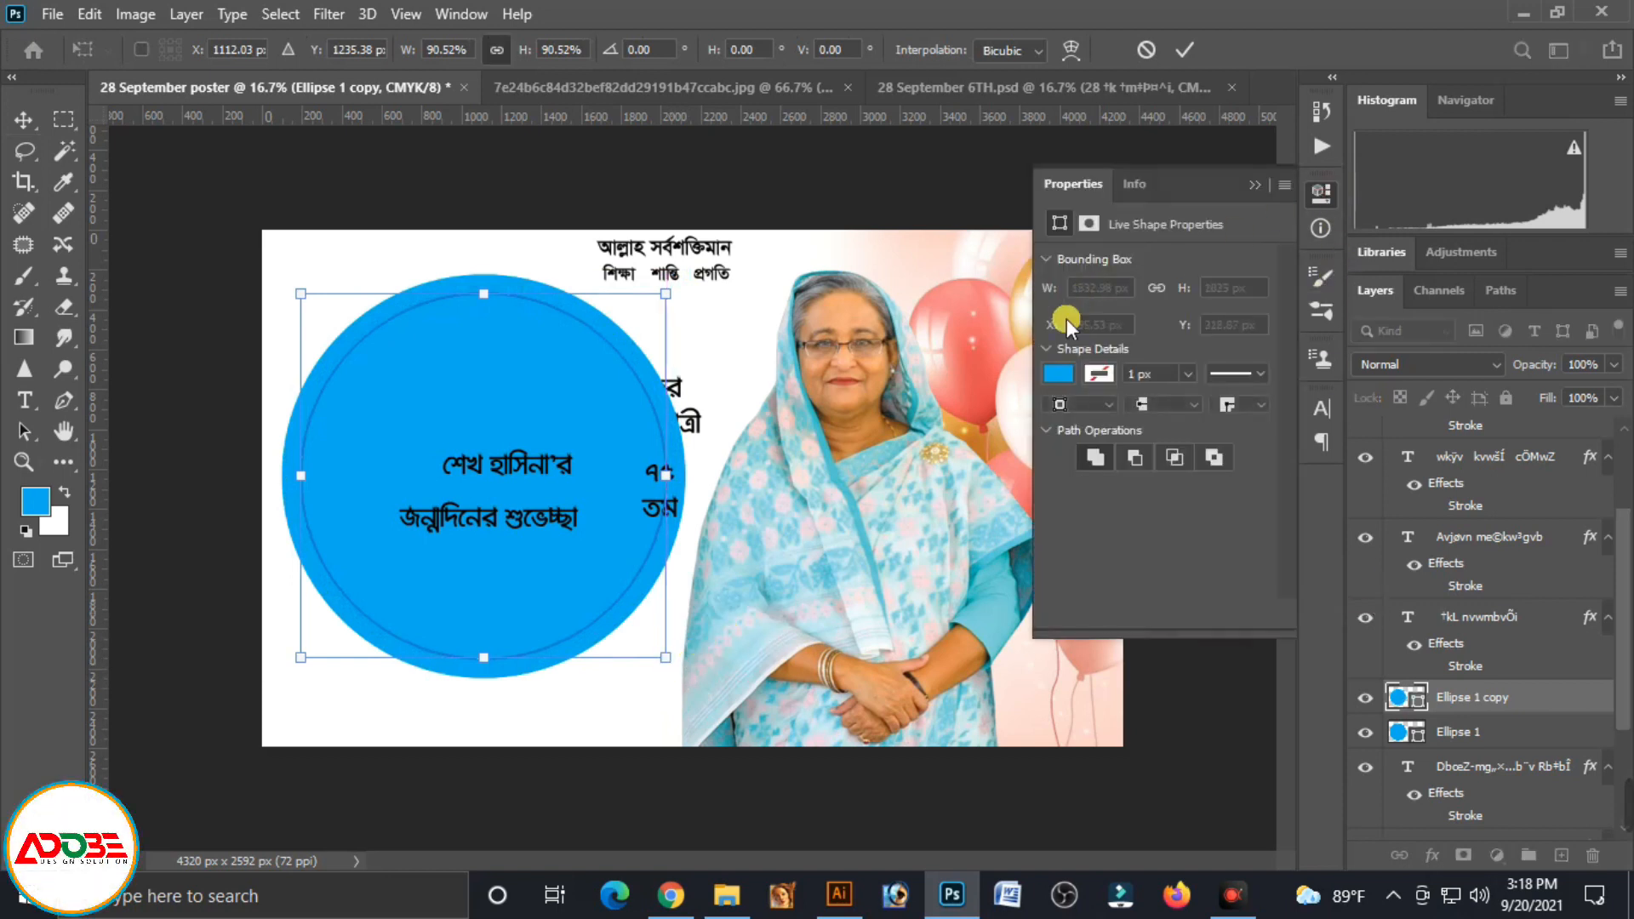
pyautogui.click(1064, 375)
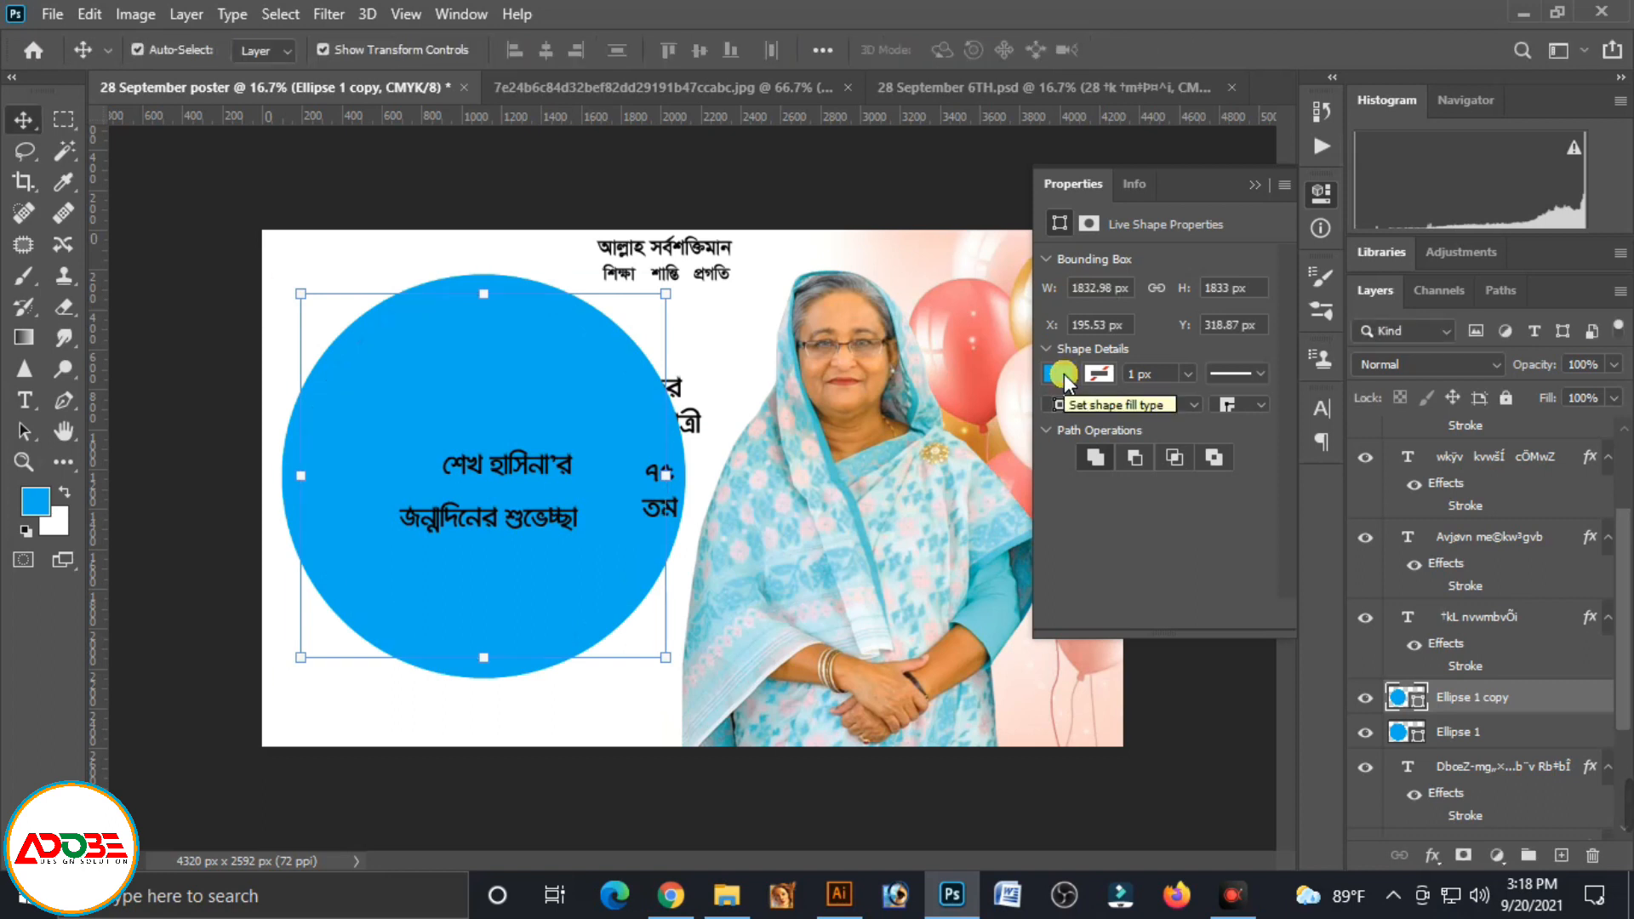
pyautogui.click(1064, 374)
pyautogui.click(1084, 502)
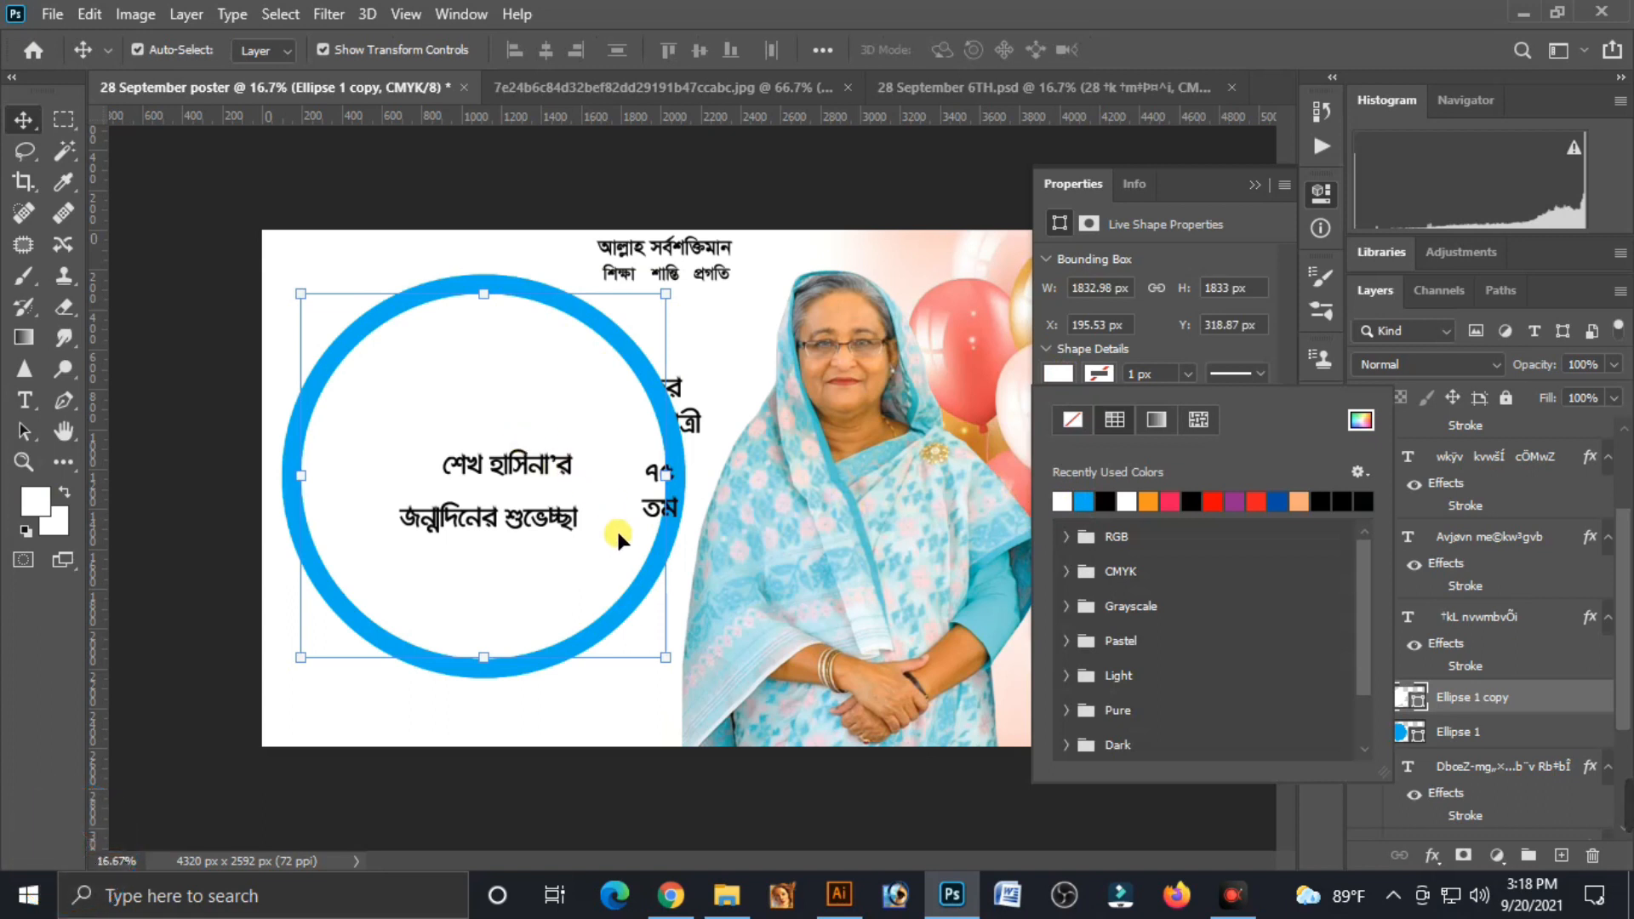
pyautogui.click(1254, 184)
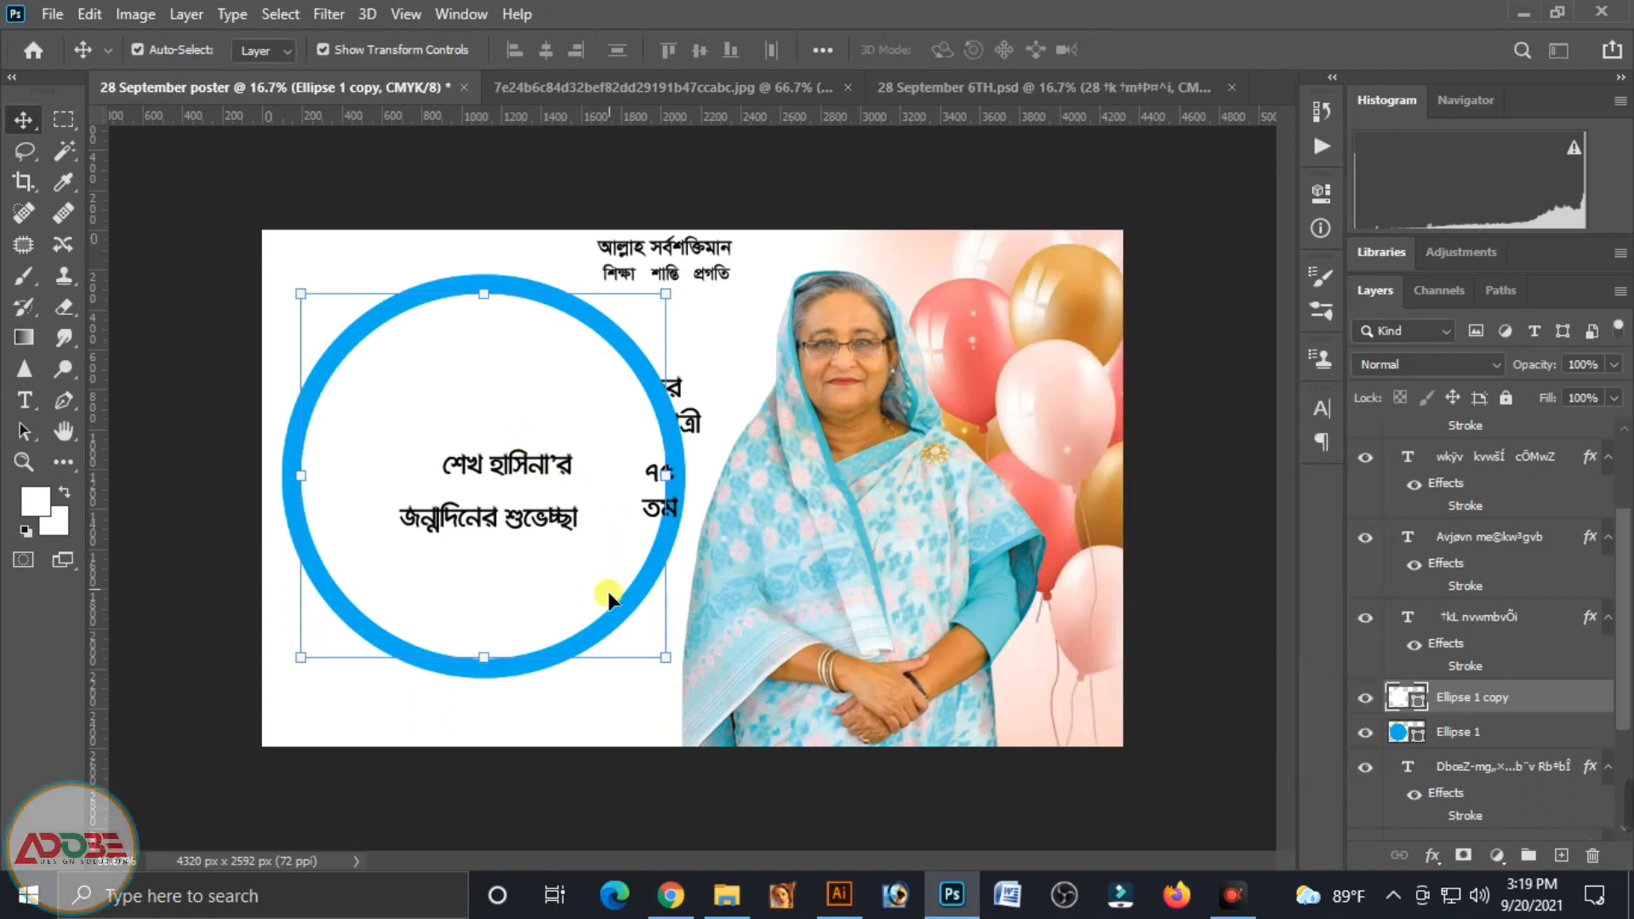
# Shrink the white inner circle slightly around its centre to thicken the blue ring
pyautogui.click(676, 671)
pyautogui.moveTo(679, 673); pyautogui.dragTo(684, 672)
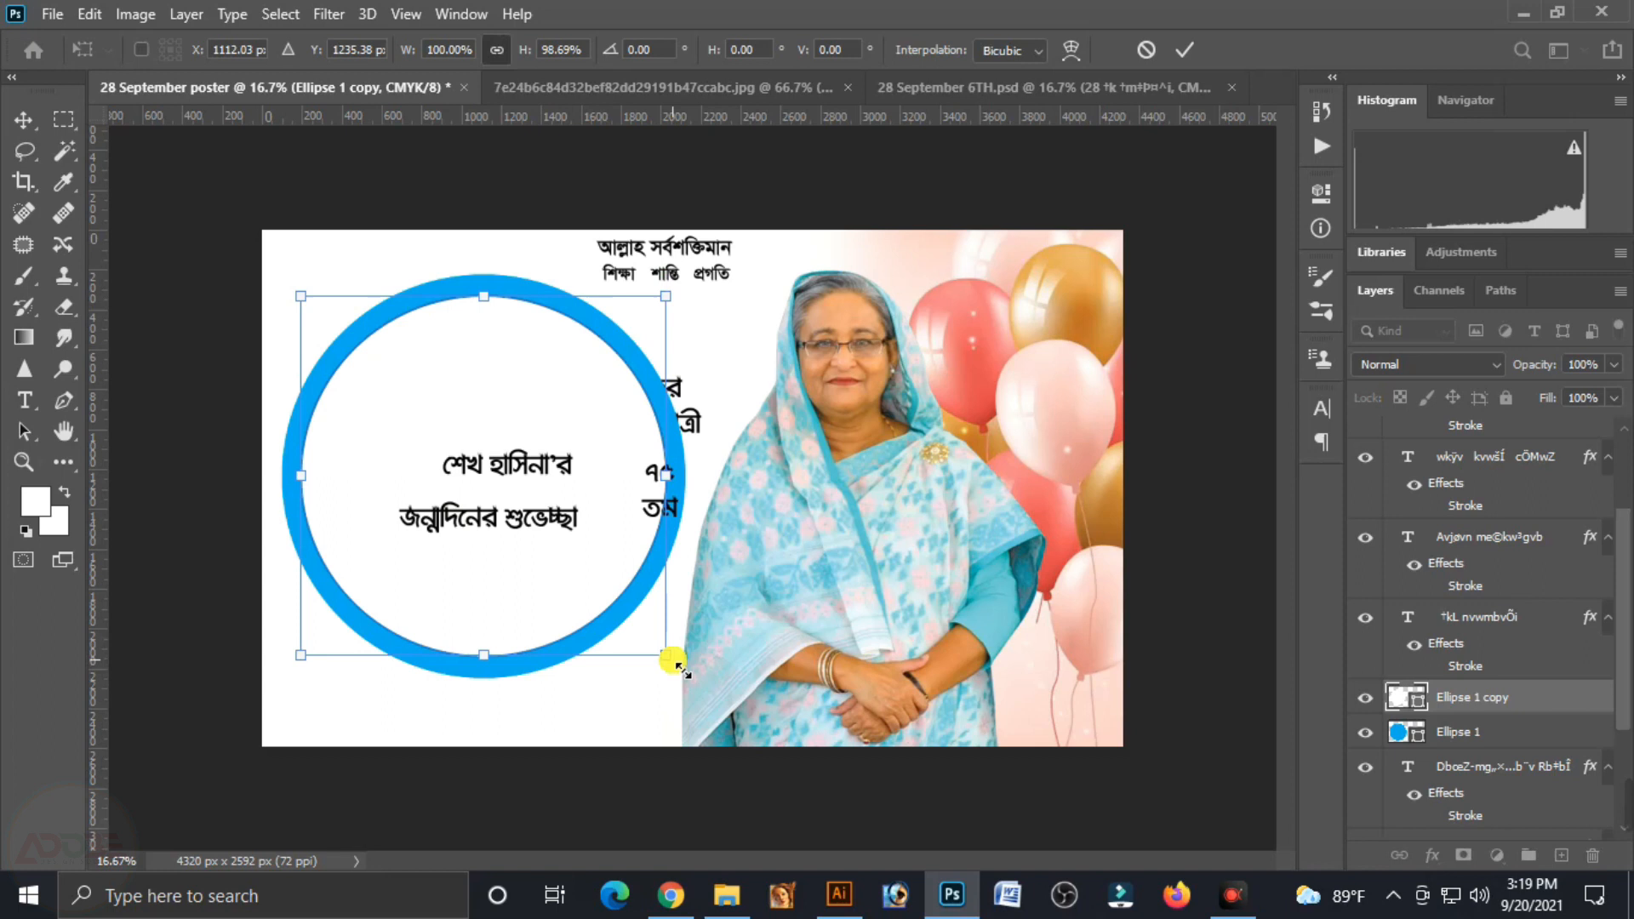
pyautogui.press('Return')
pyautogui.click(218, 339)
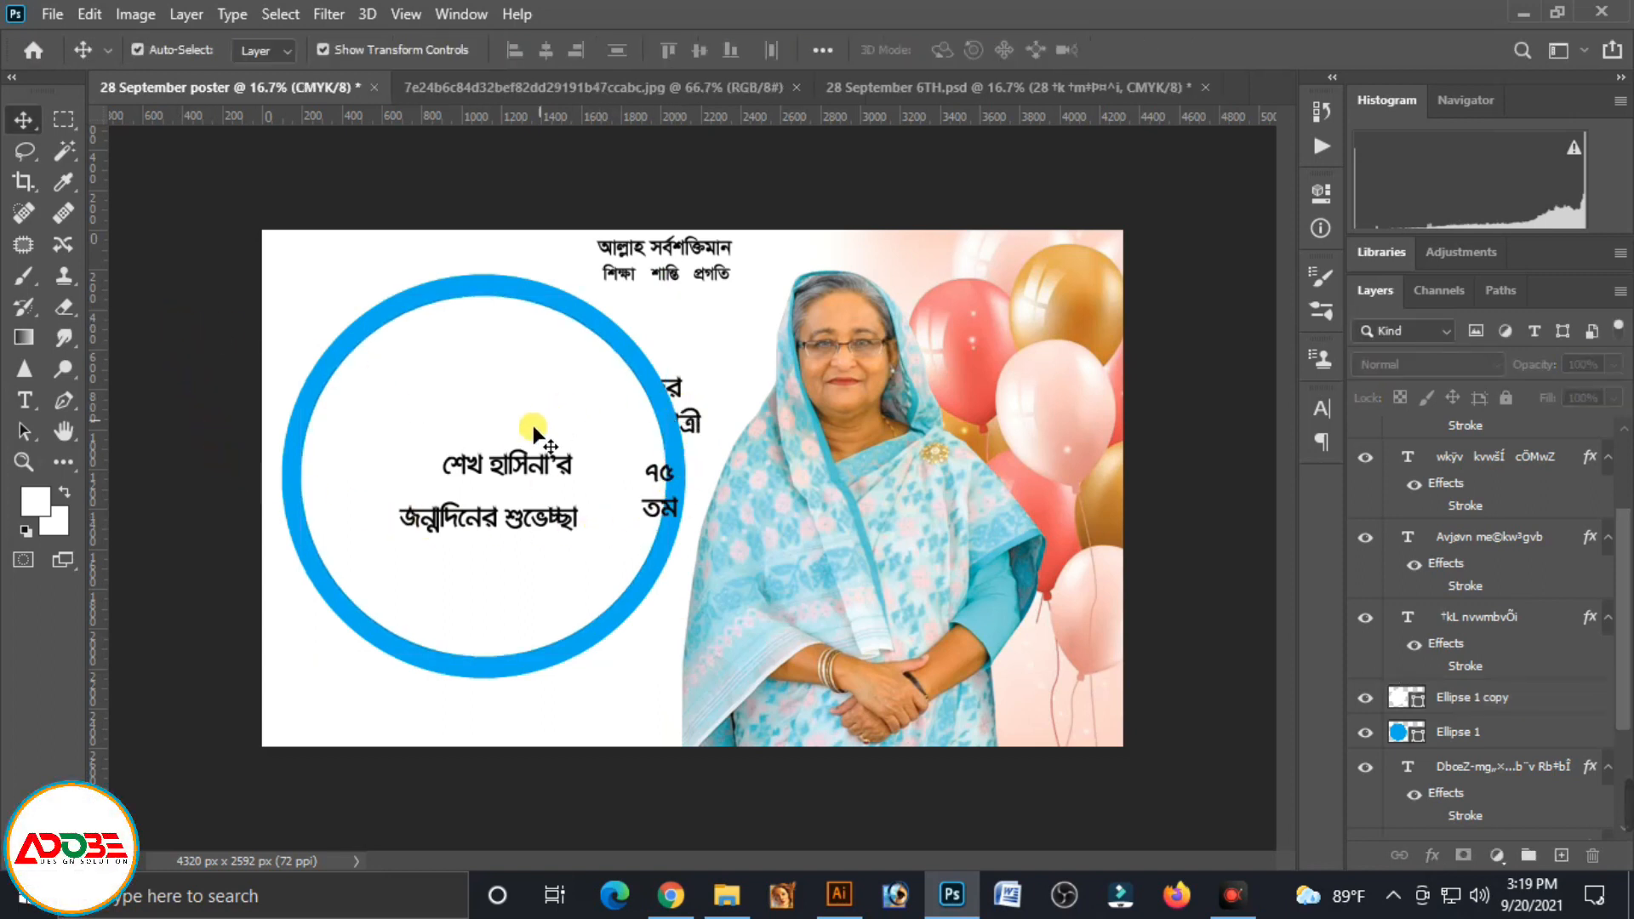
# Select both circles together and send them to the back, behind the text, portrait and balloons
pyautogui.click(535, 462)
pyautogui.click(675, 409)
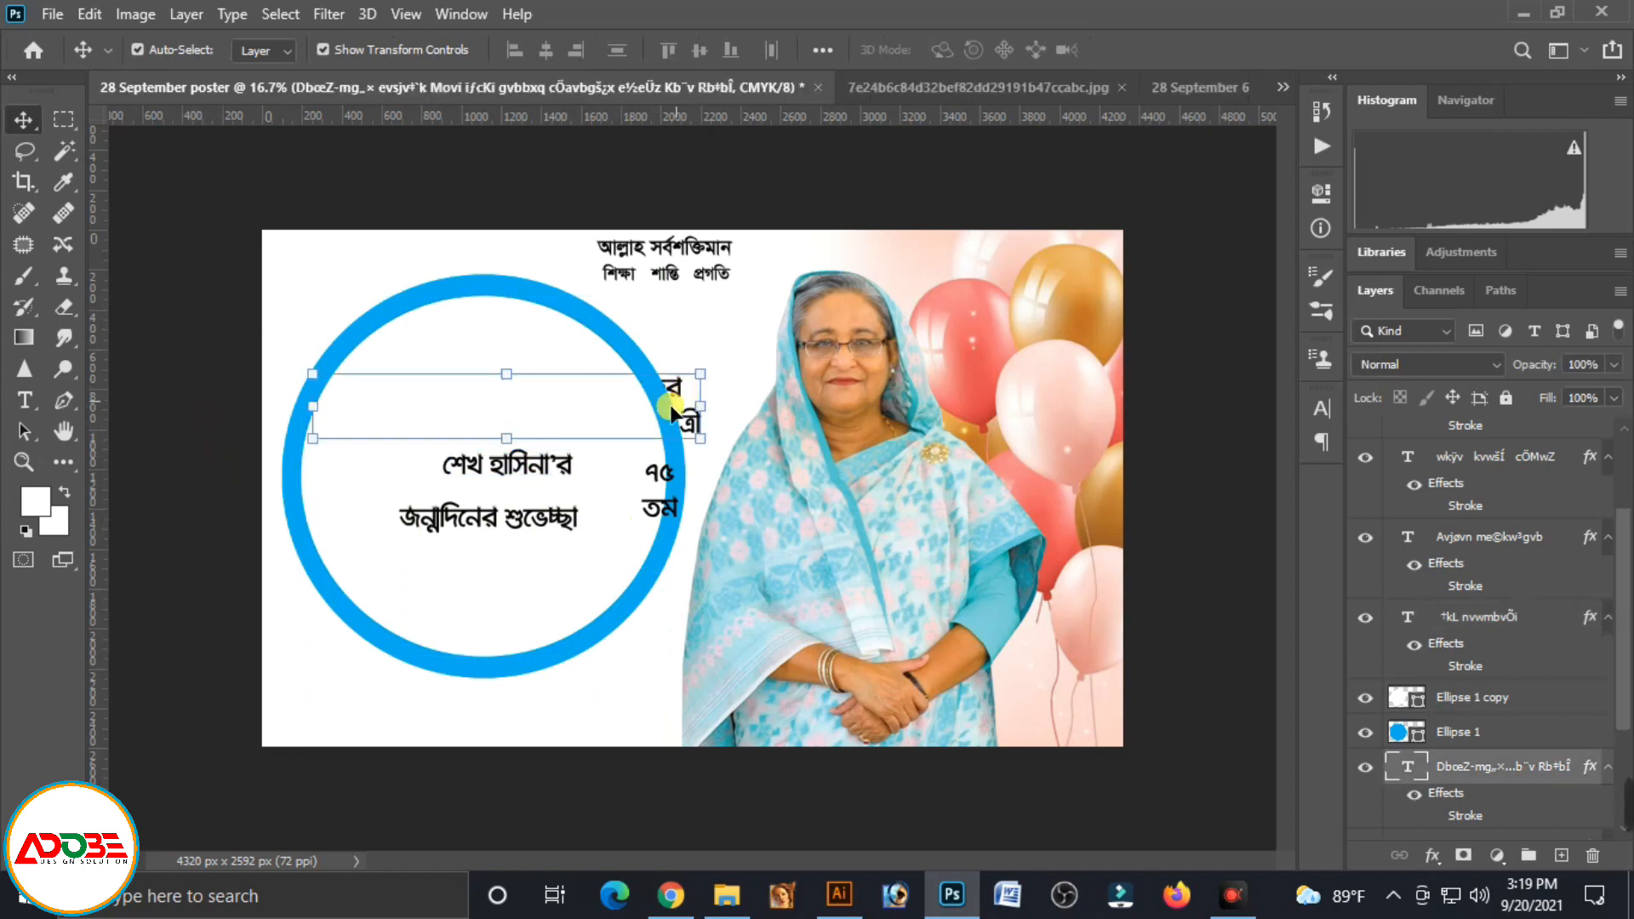
pyautogui.click(599, 318)
pyautogui.keyDown('shift'); pyautogui.click(558, 350); pyautogui.keyUp('shift')
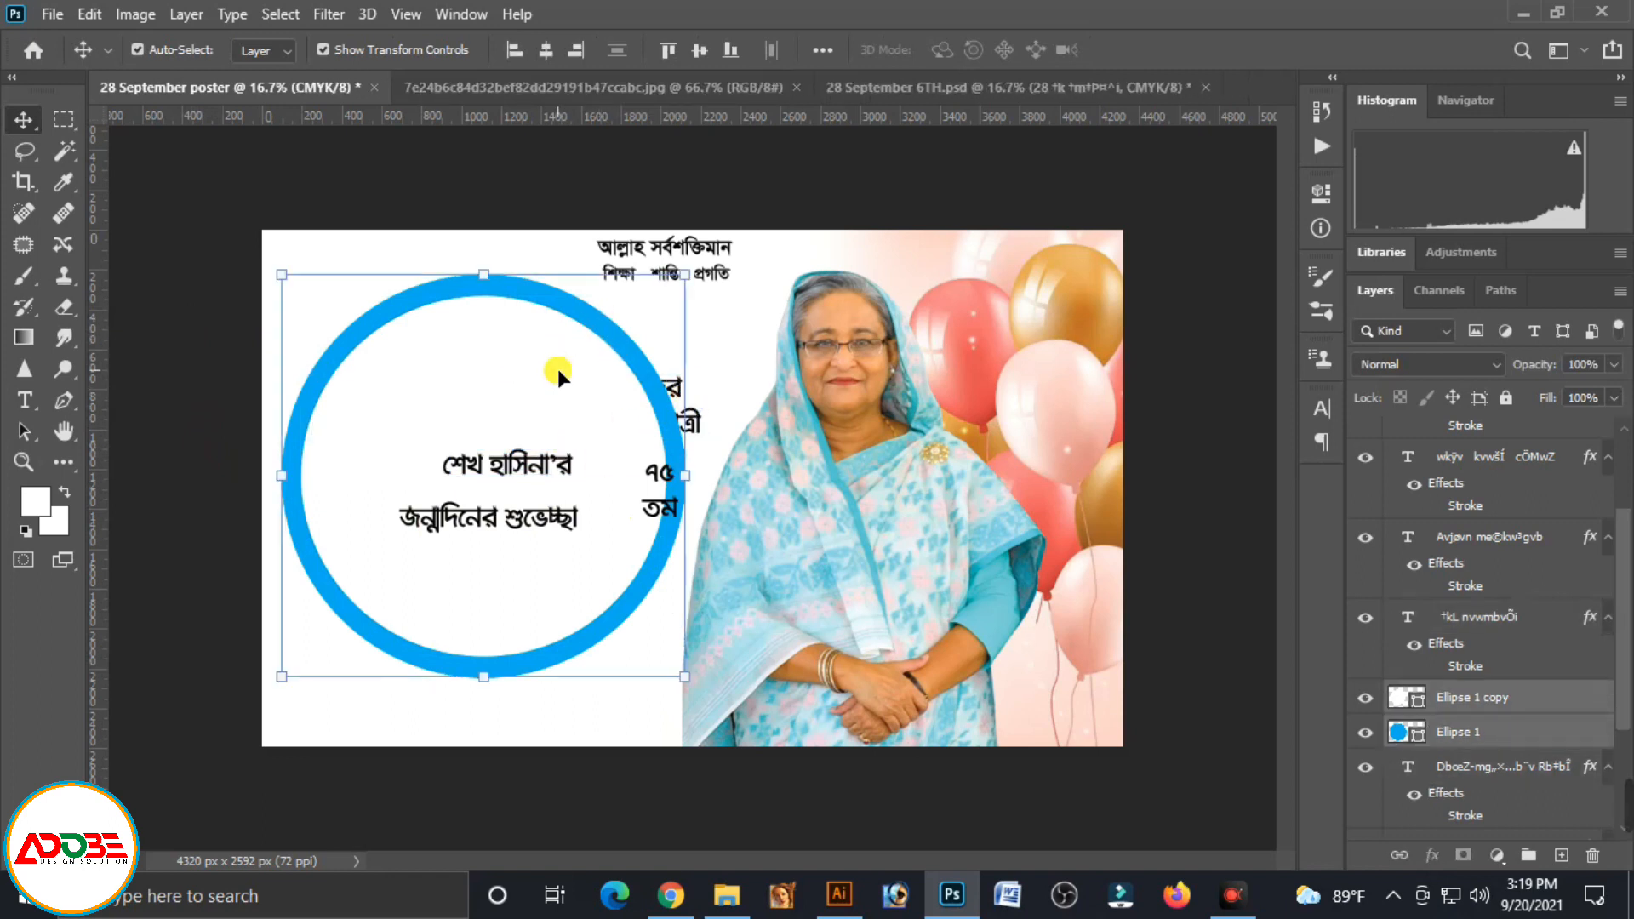
pyautogui.hotkey('ctrl', 'shift', '[')
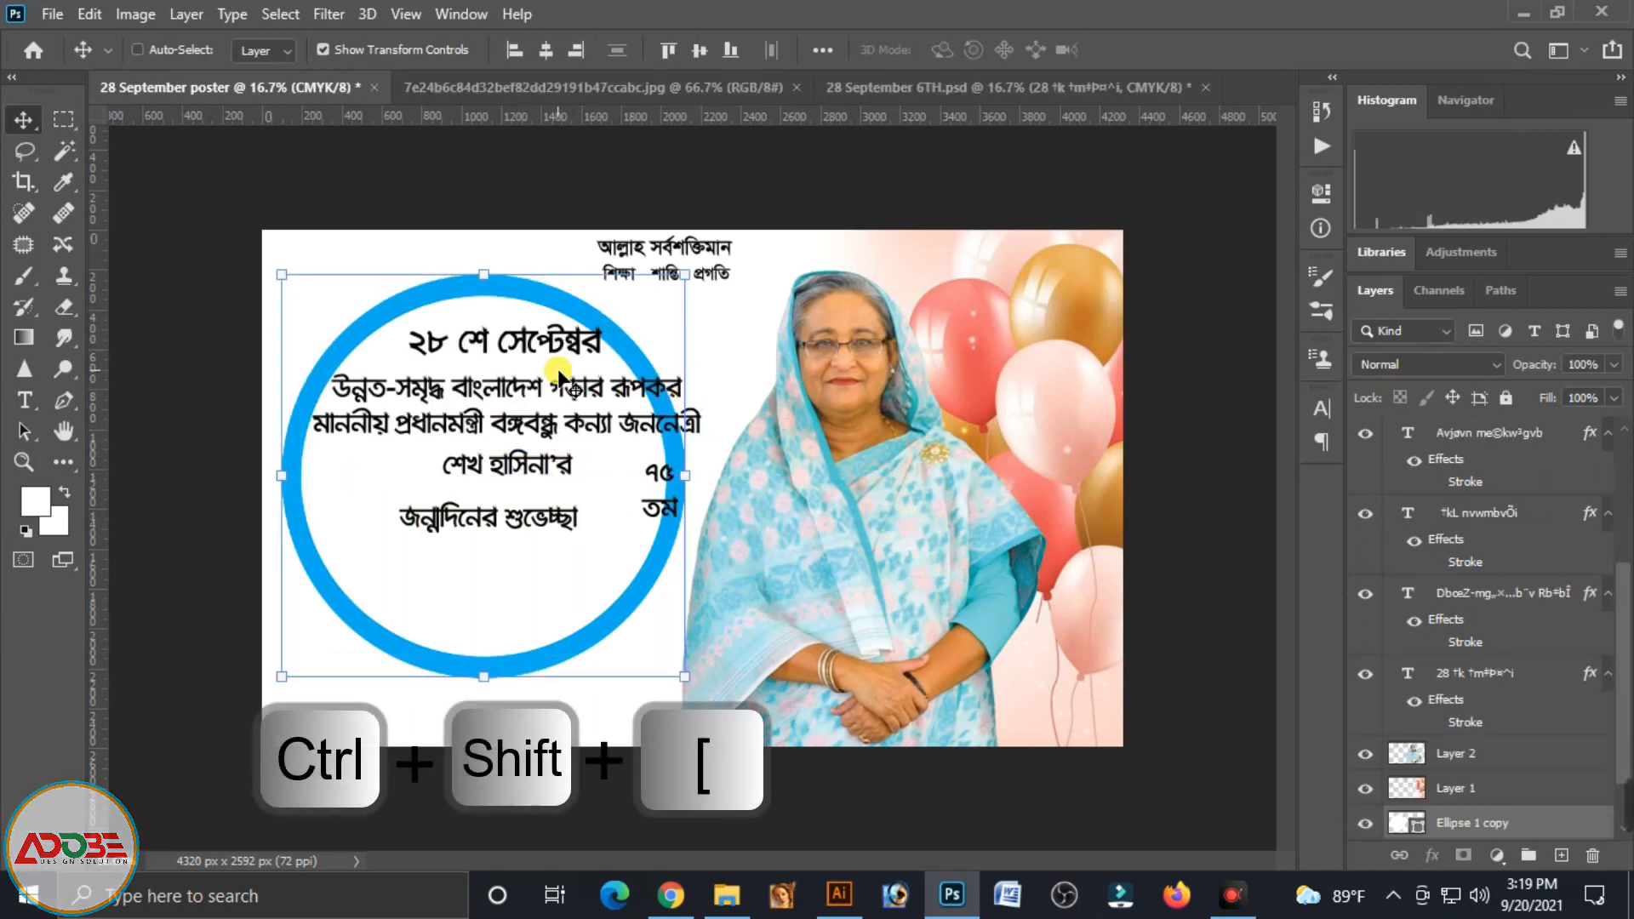
pyautogui.click(219, 379)
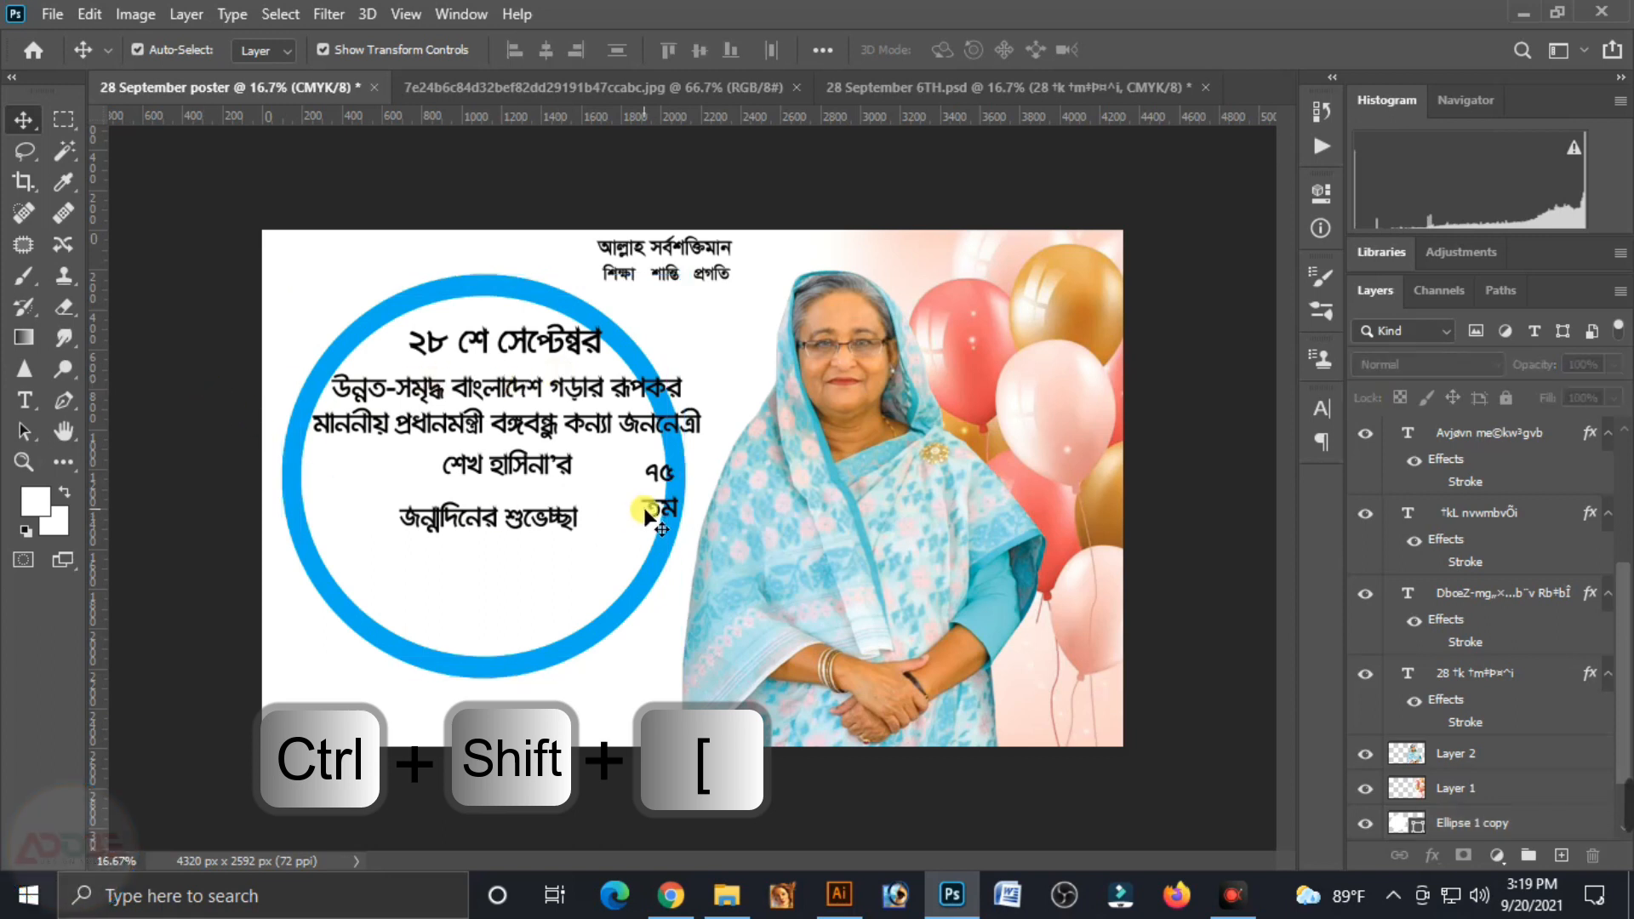
# Move "জন্মদিনের শুভেচ্ছা" lower inside the ring and centre "২৮ শে সেপ্টেম্বর" near the ring's upper edge
pyautogui.moveTo(539, 516); pyautogui.dragTo(548, 556)
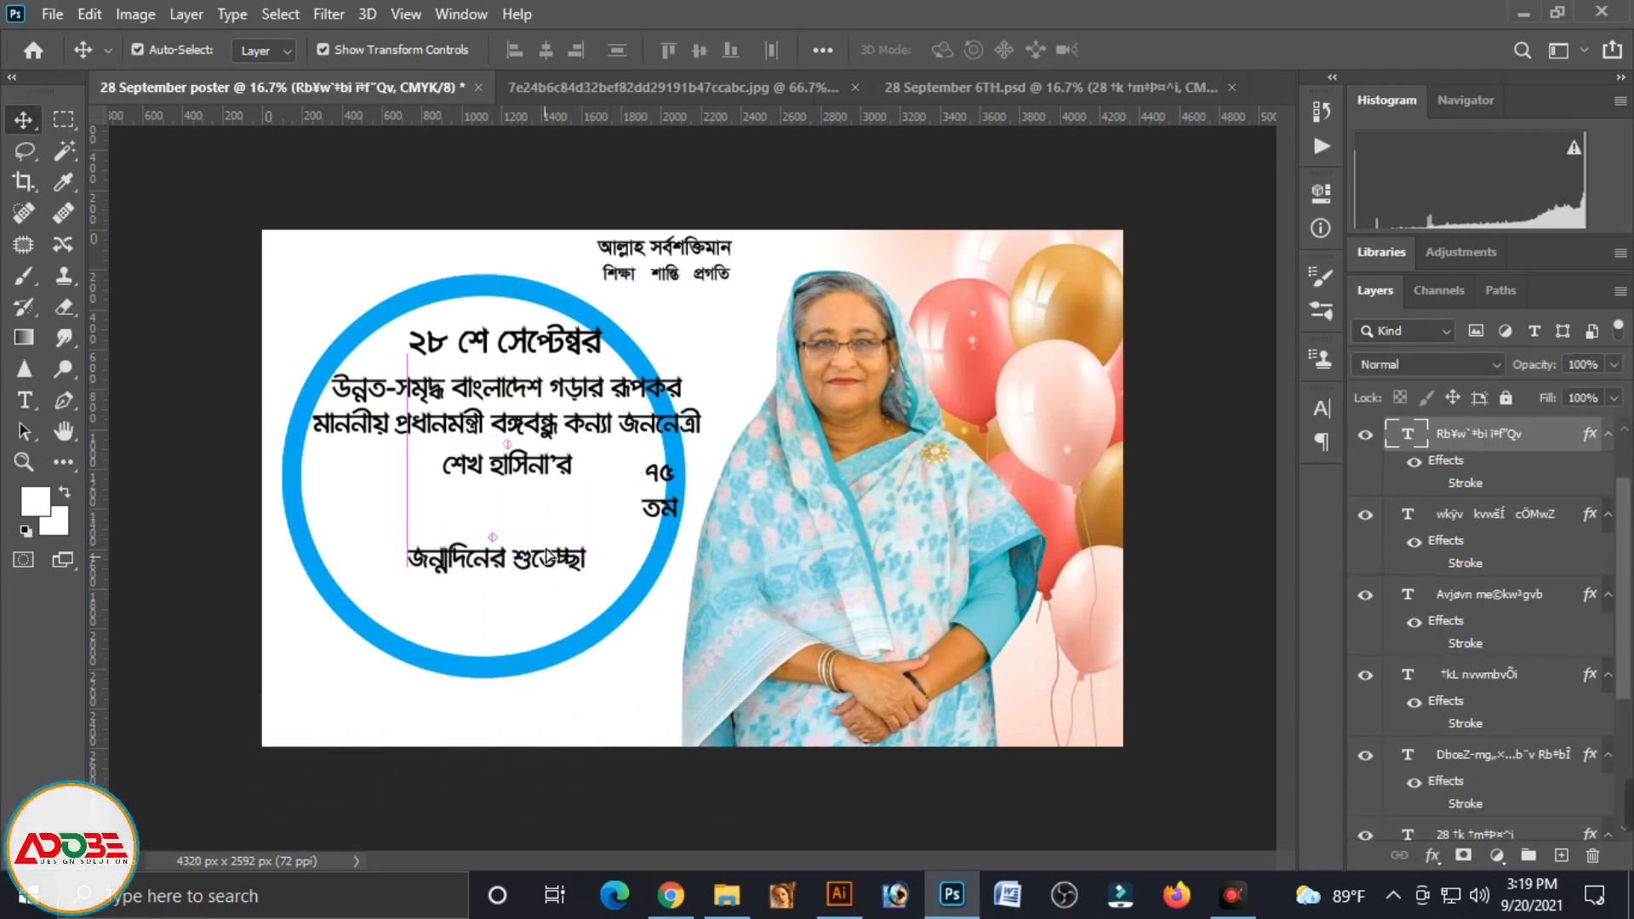
pyautogui.click(557, 353)
pyautogui.moveTo(579, 340); pyautogui.dragTo(558, 354)
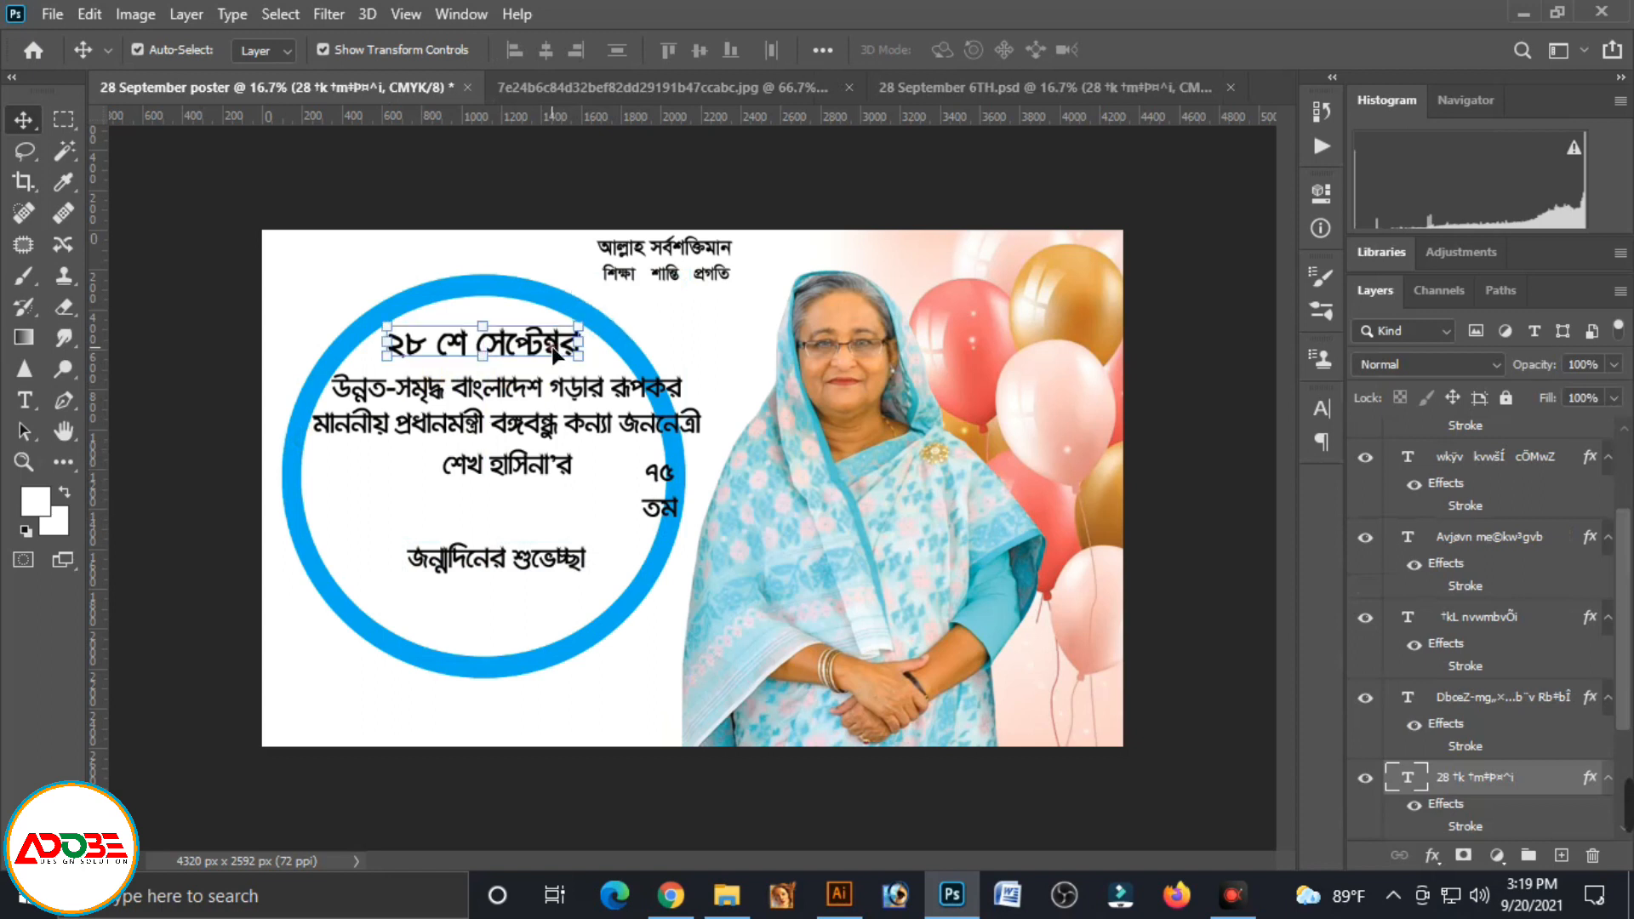
# Set the two-line text starting "উন্নত-সমৃদ্ধ বাংলাদেশ" in DhorolaMJ Bold at 150 pt
pyautogui.click(598, 422)
pyautogui.doubleClick(575, 421)
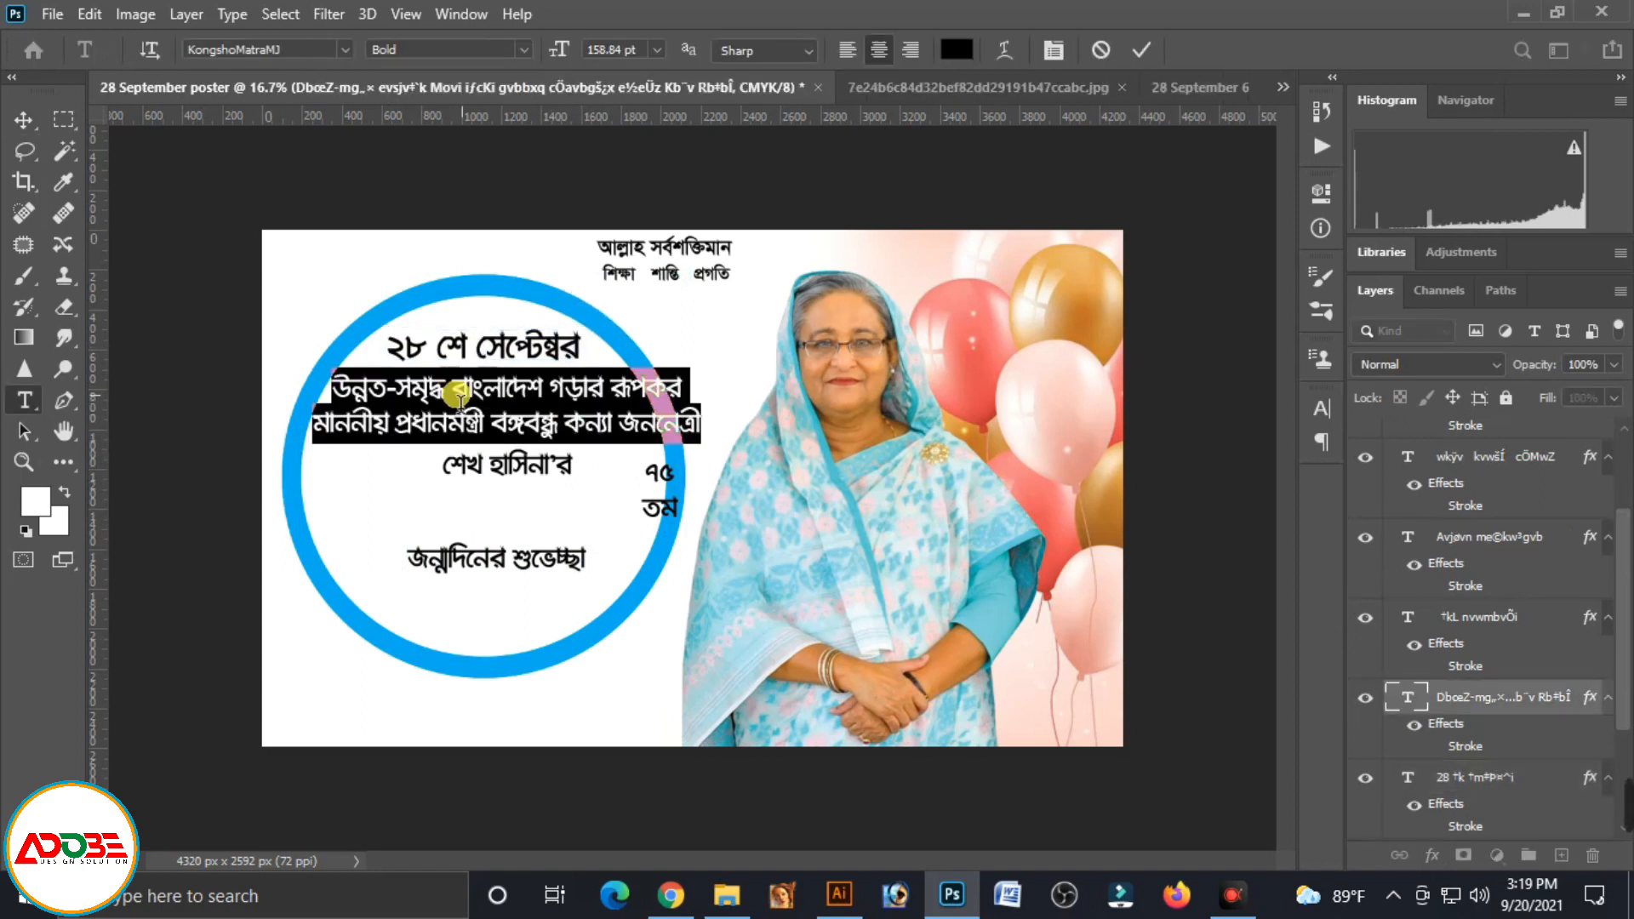
pyautogui.click(289, 50)
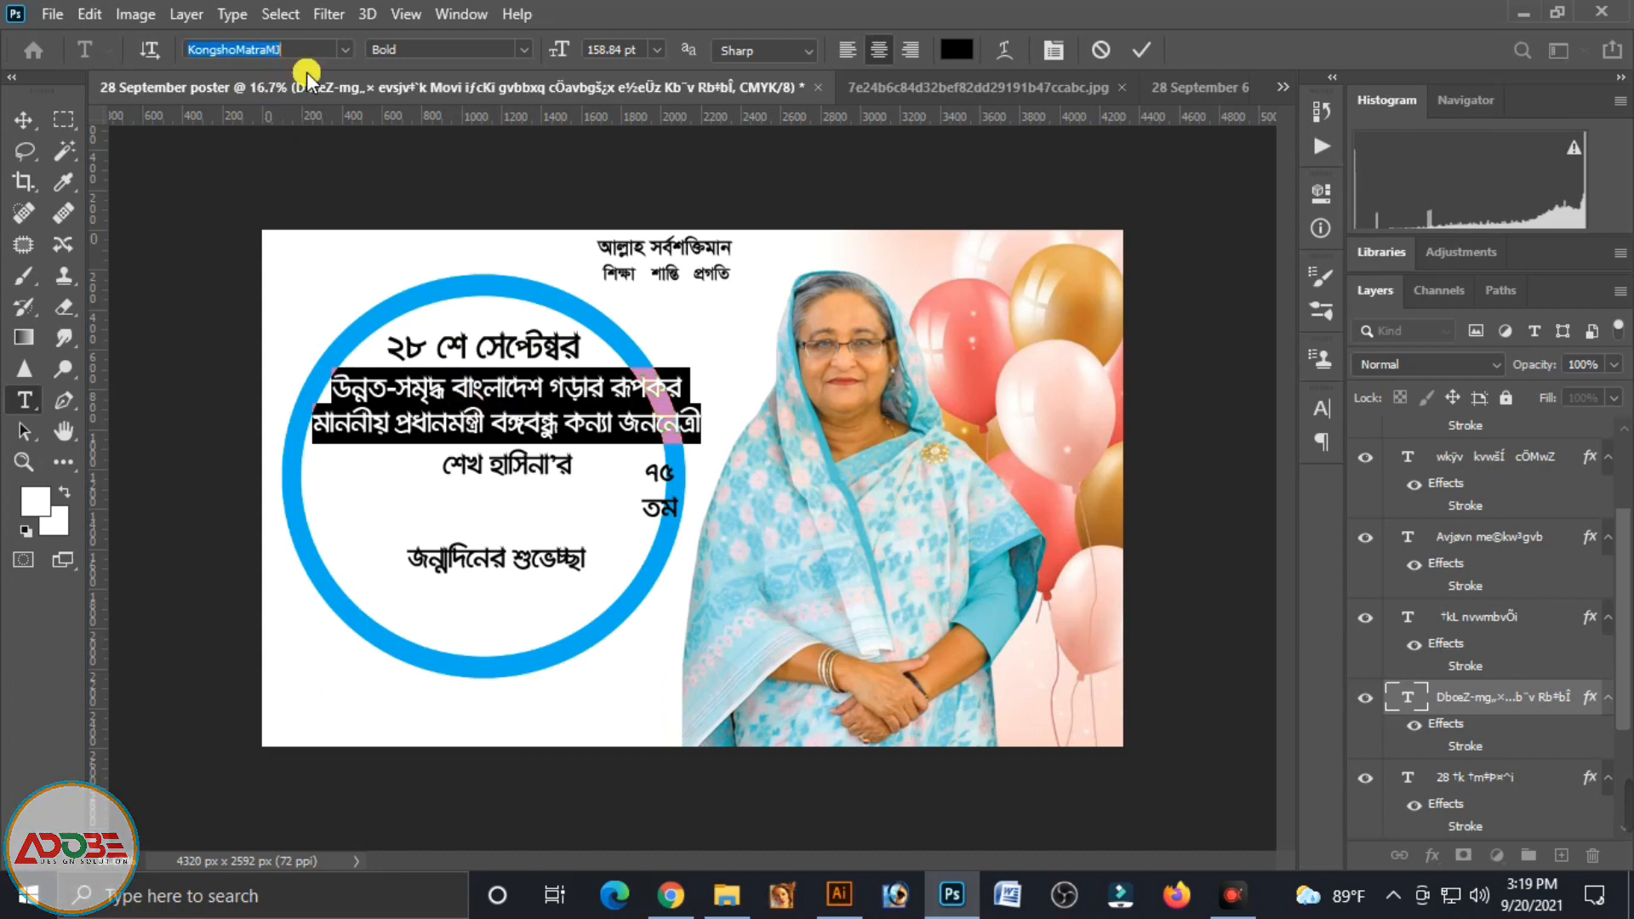
pyautogui.write('dh')
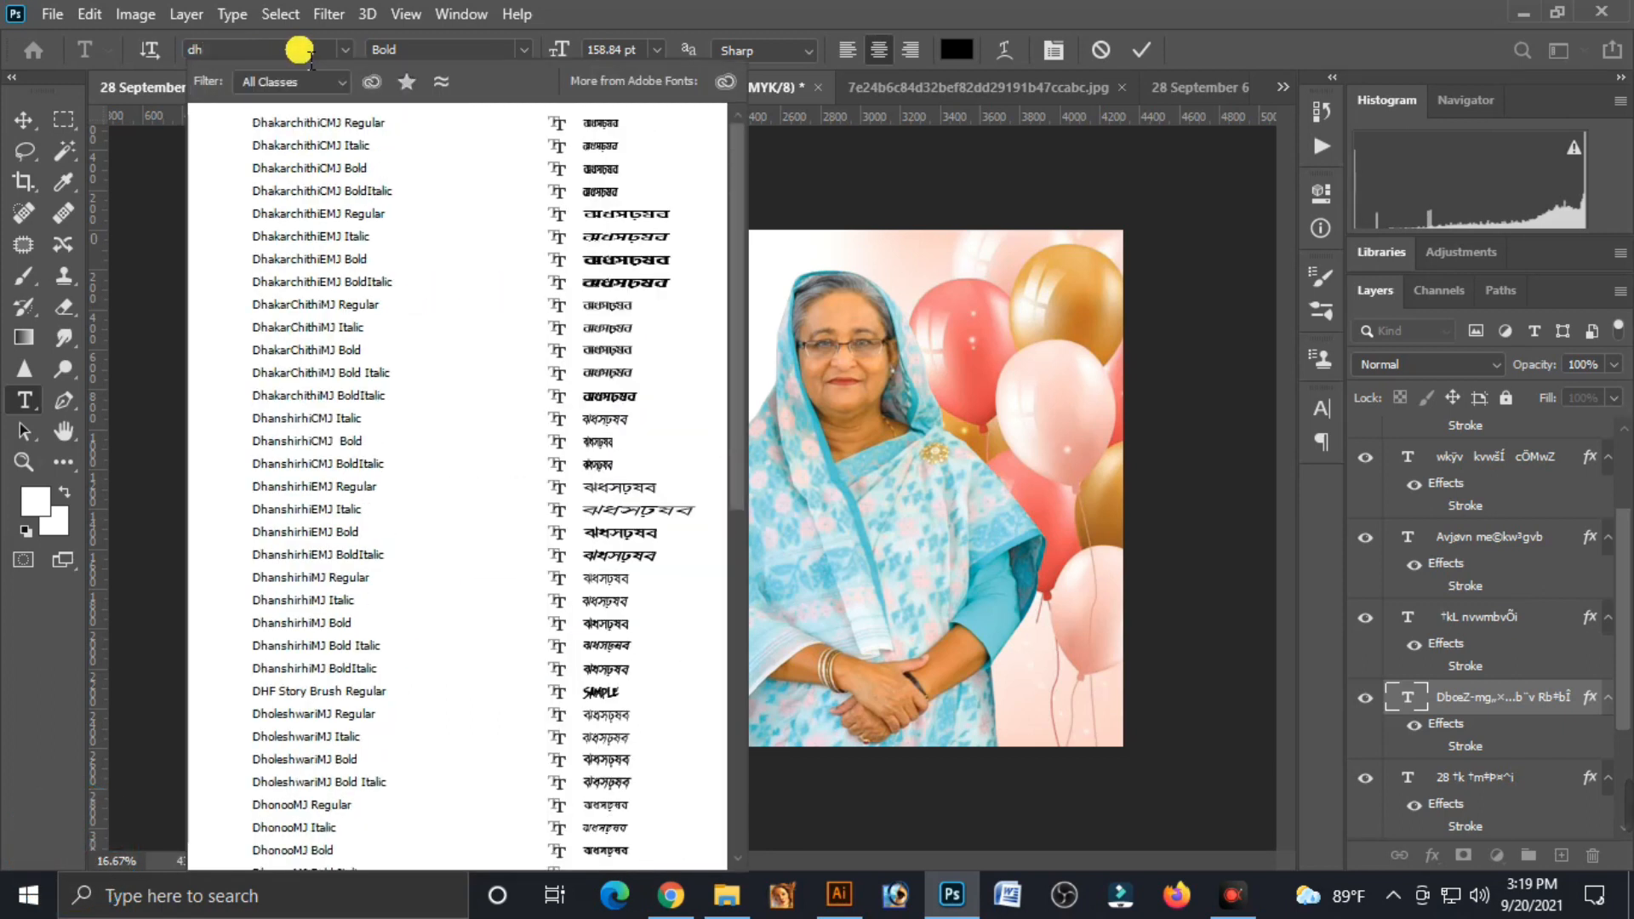
pyautogui.write('or')
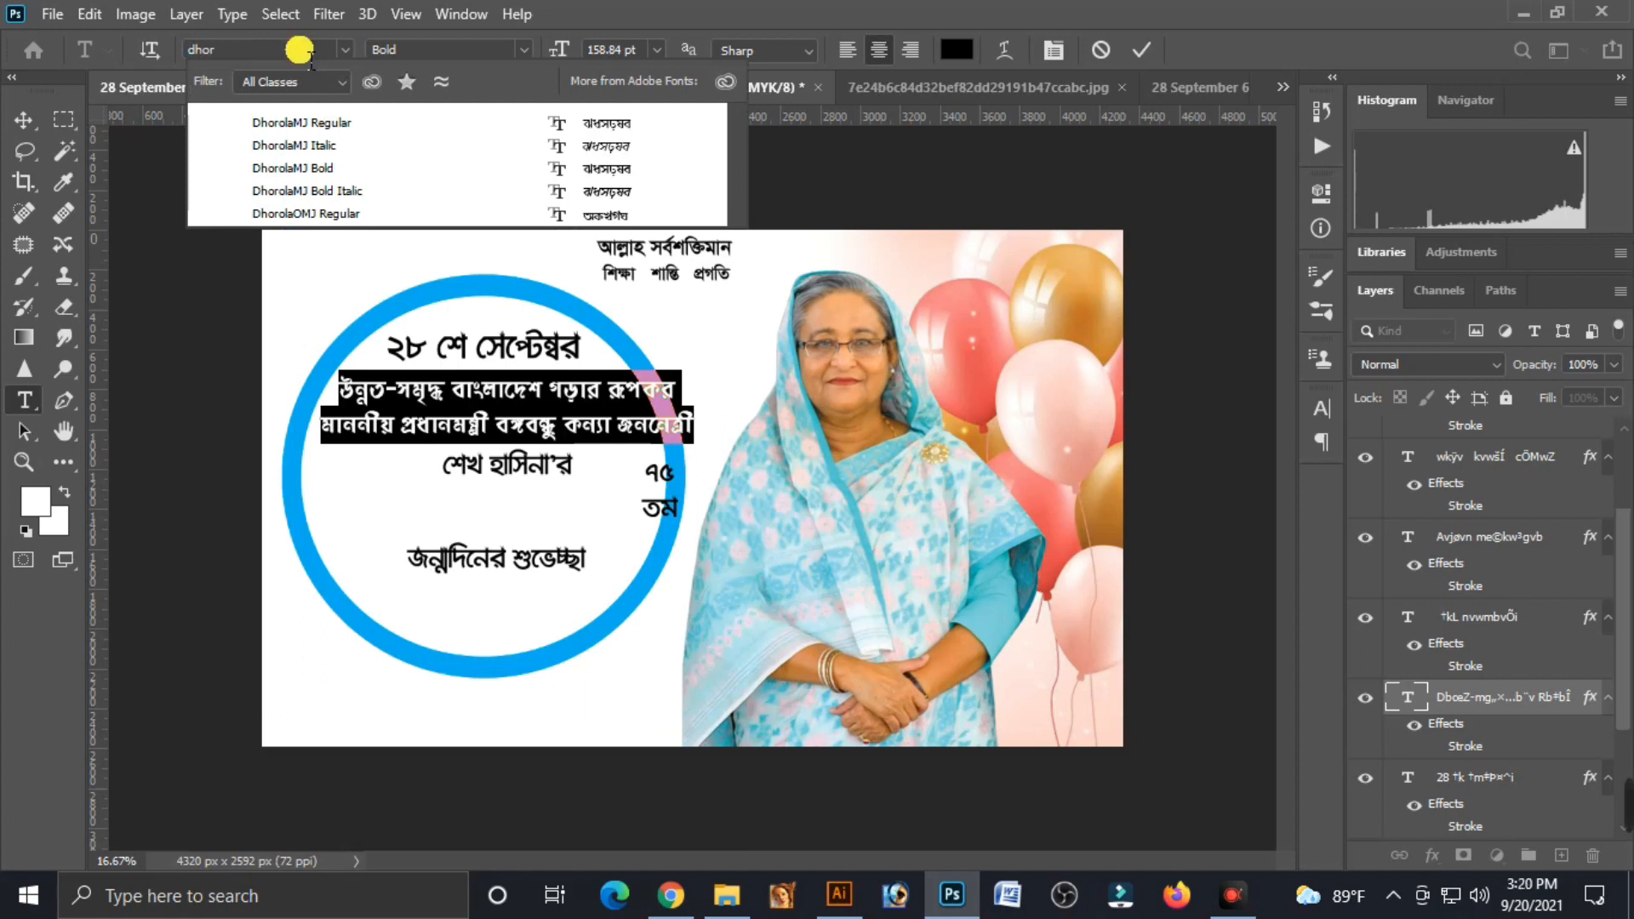
pyautogui.click(339, 168)
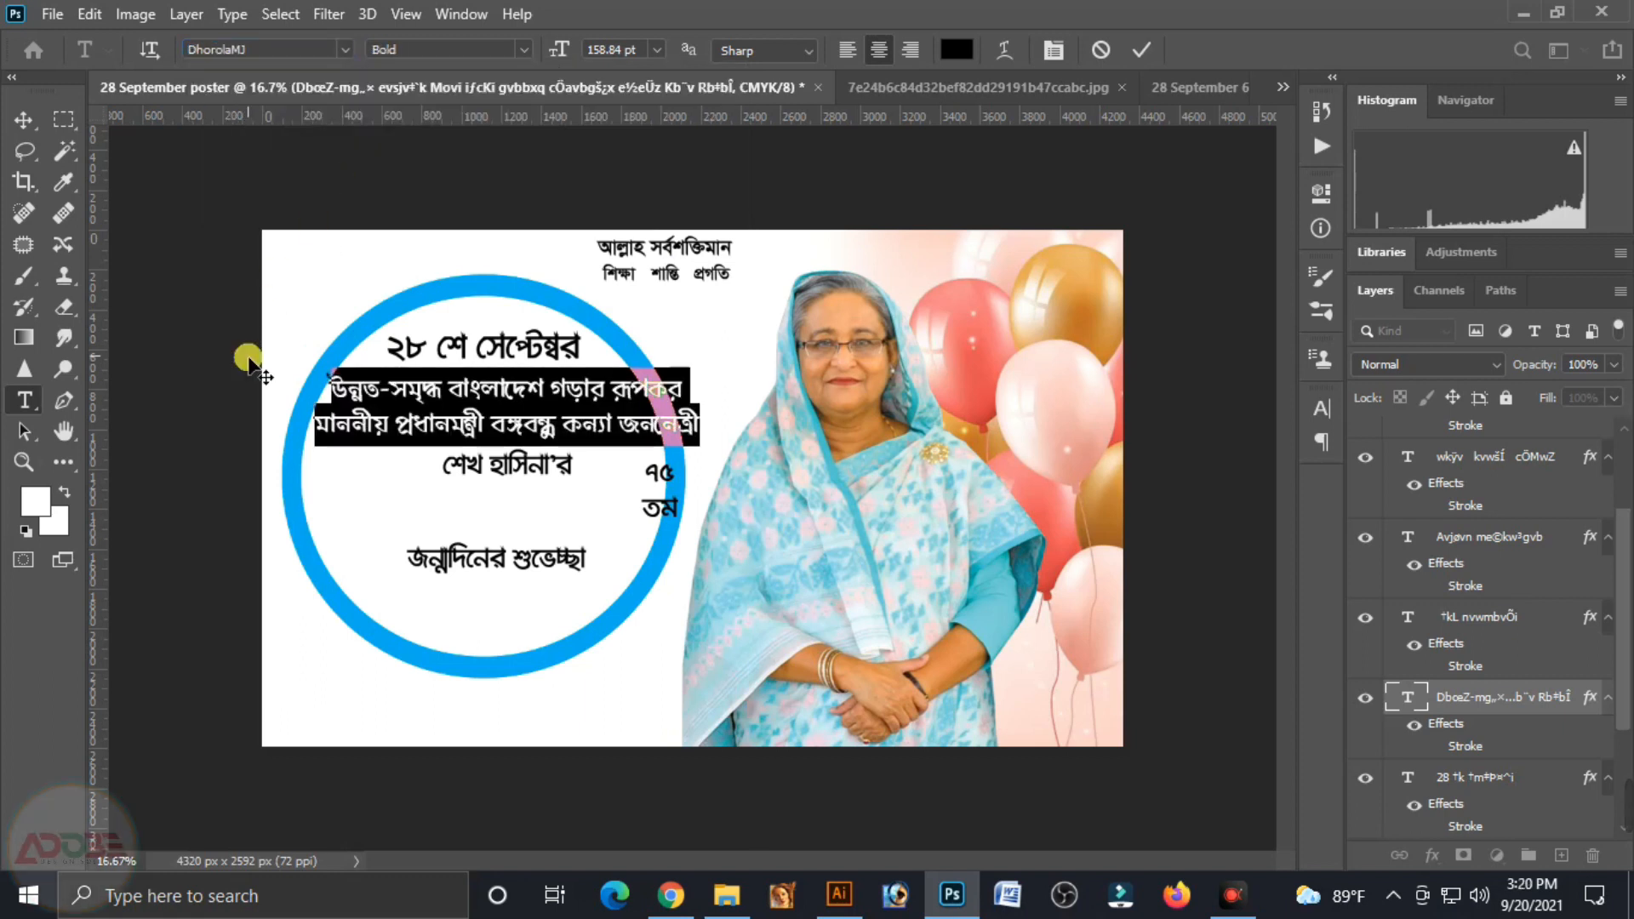
pyautogui.click(637, 51)
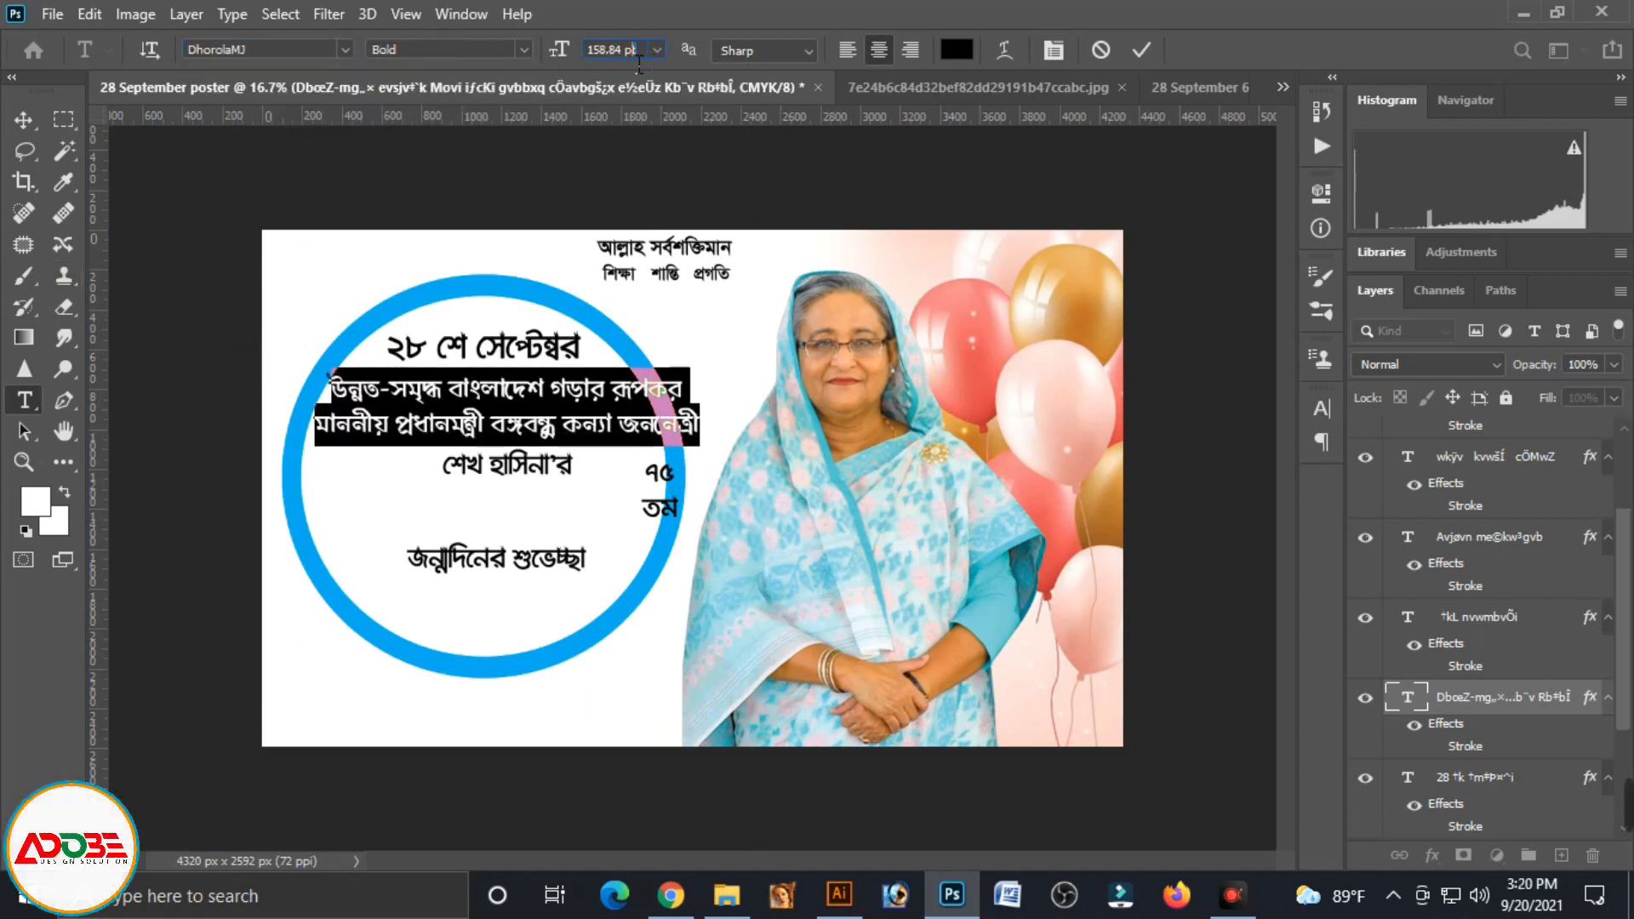
pyautogui.write('150')
pyautogui.press('Return')
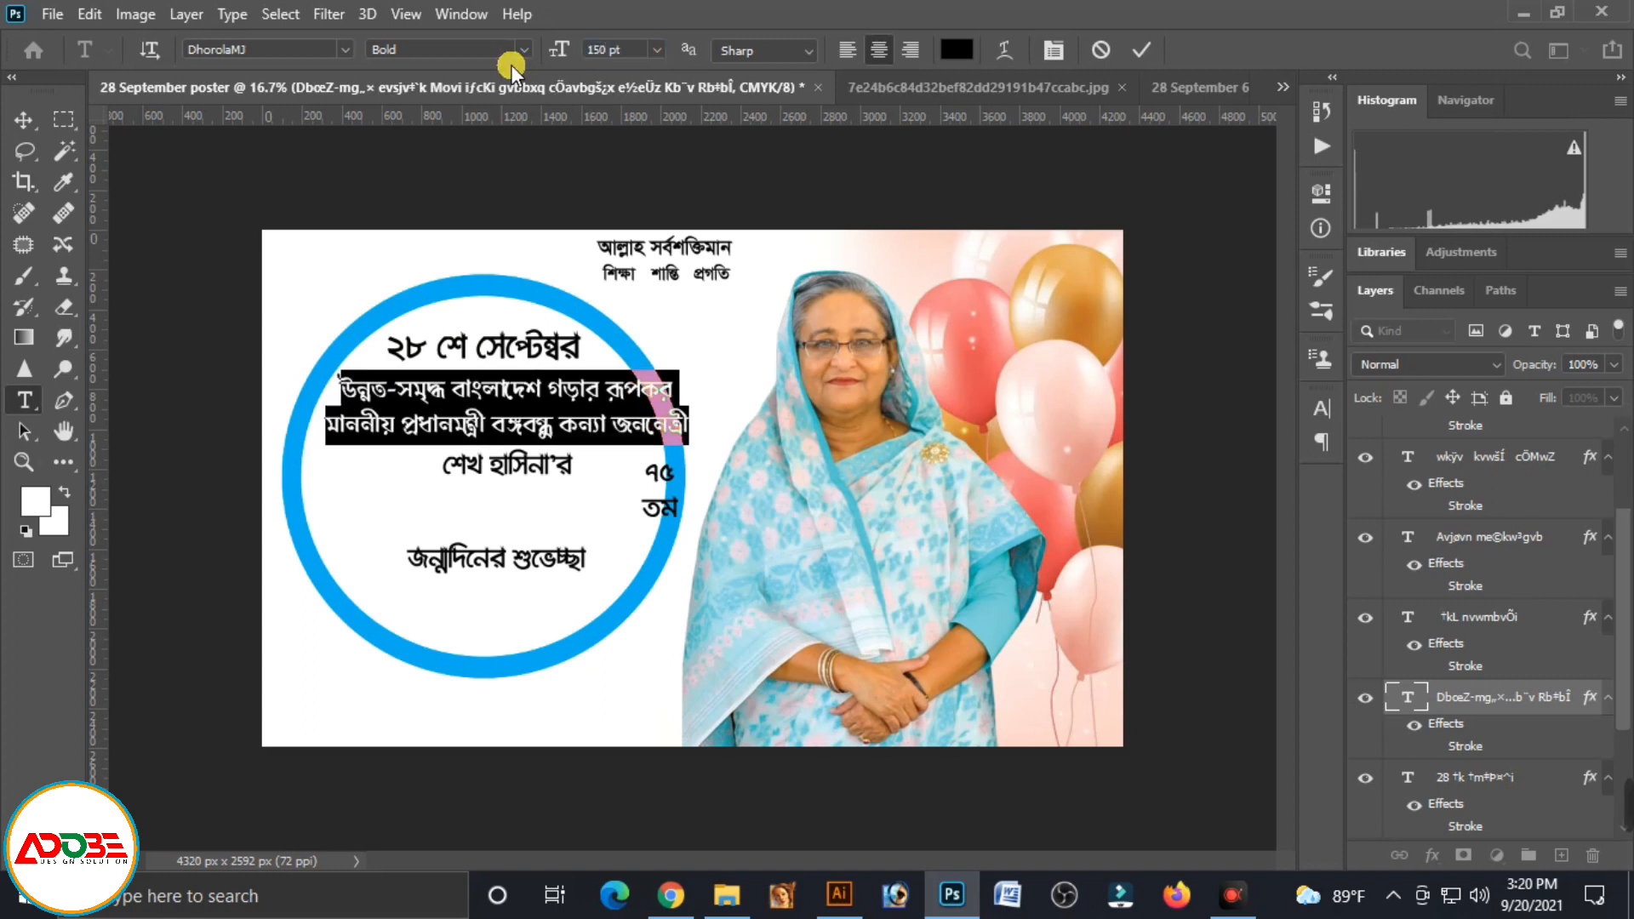
pyautogui.click(23, 120)
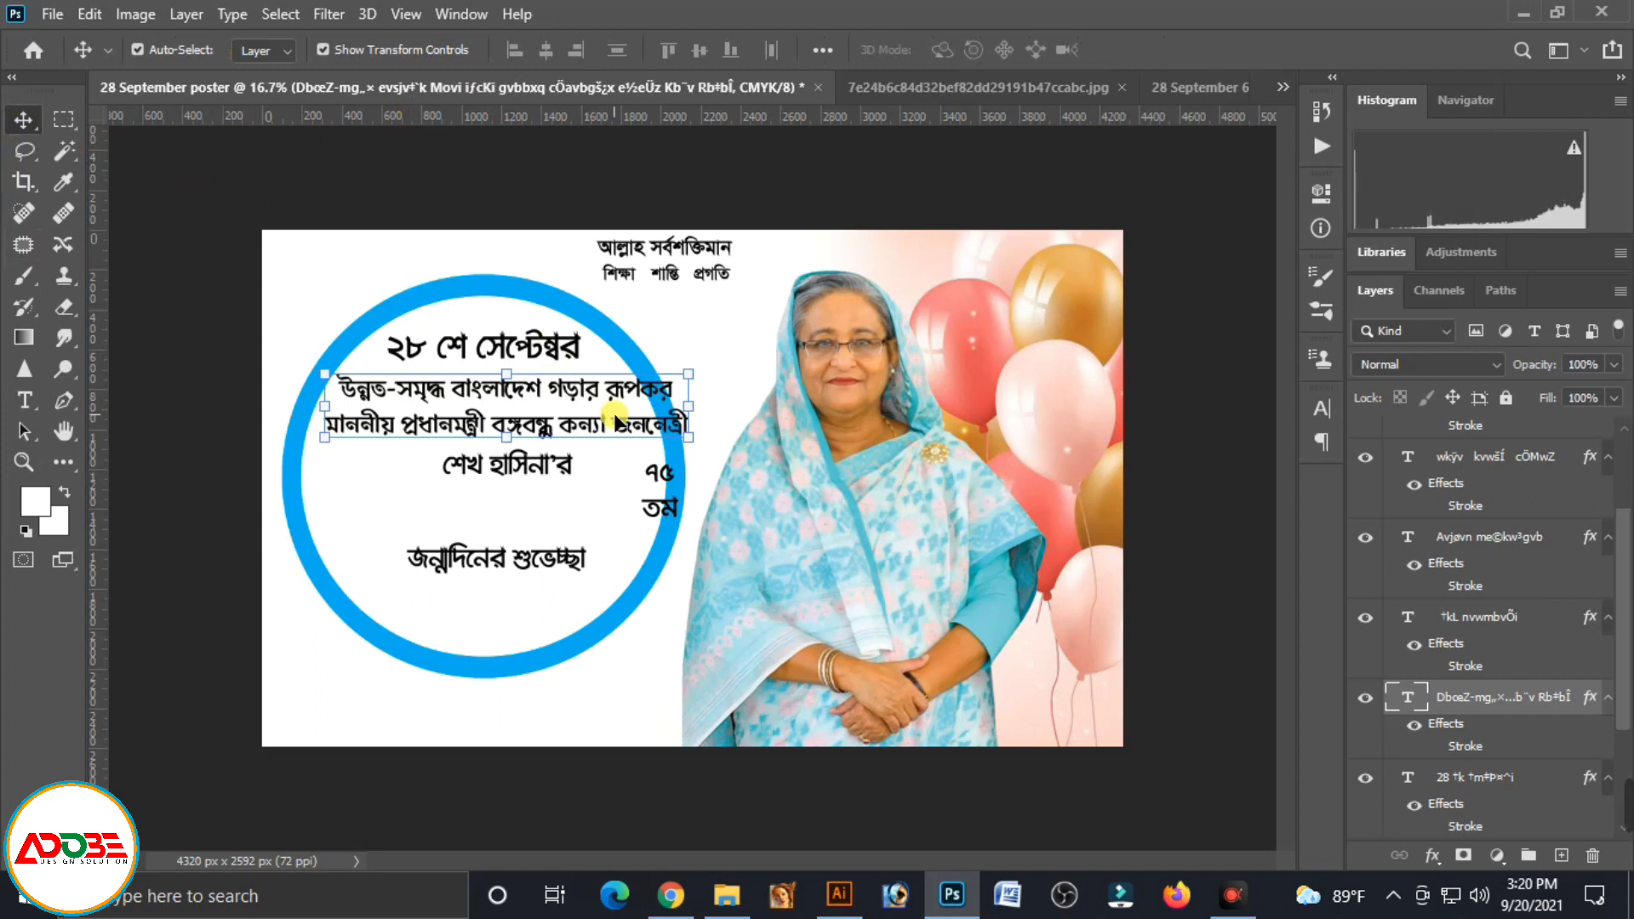
# Scale the two-line text starting "উন্নত-সমৃদ্ধ বাংলাদেশ" to about 91% and centre it inside the ring below the date
pyautogui.moveTo(620, 401); pyautogui.dragTo(602, 410)
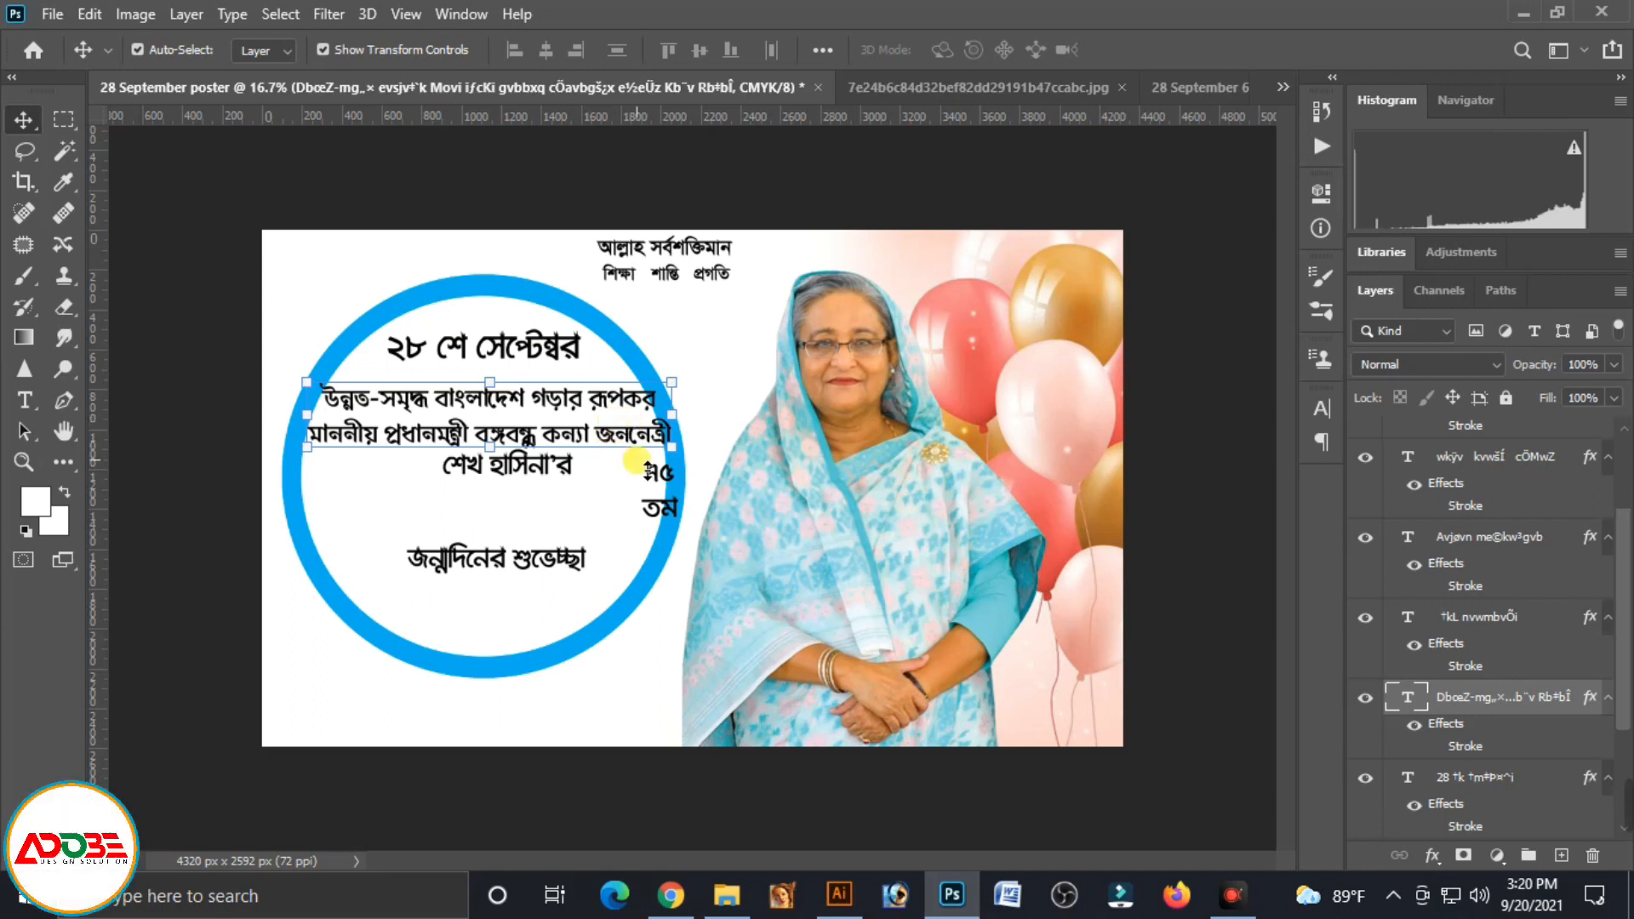
pyautogui.moveTo(678, 464); pyautogui.dragTo(644, 475)
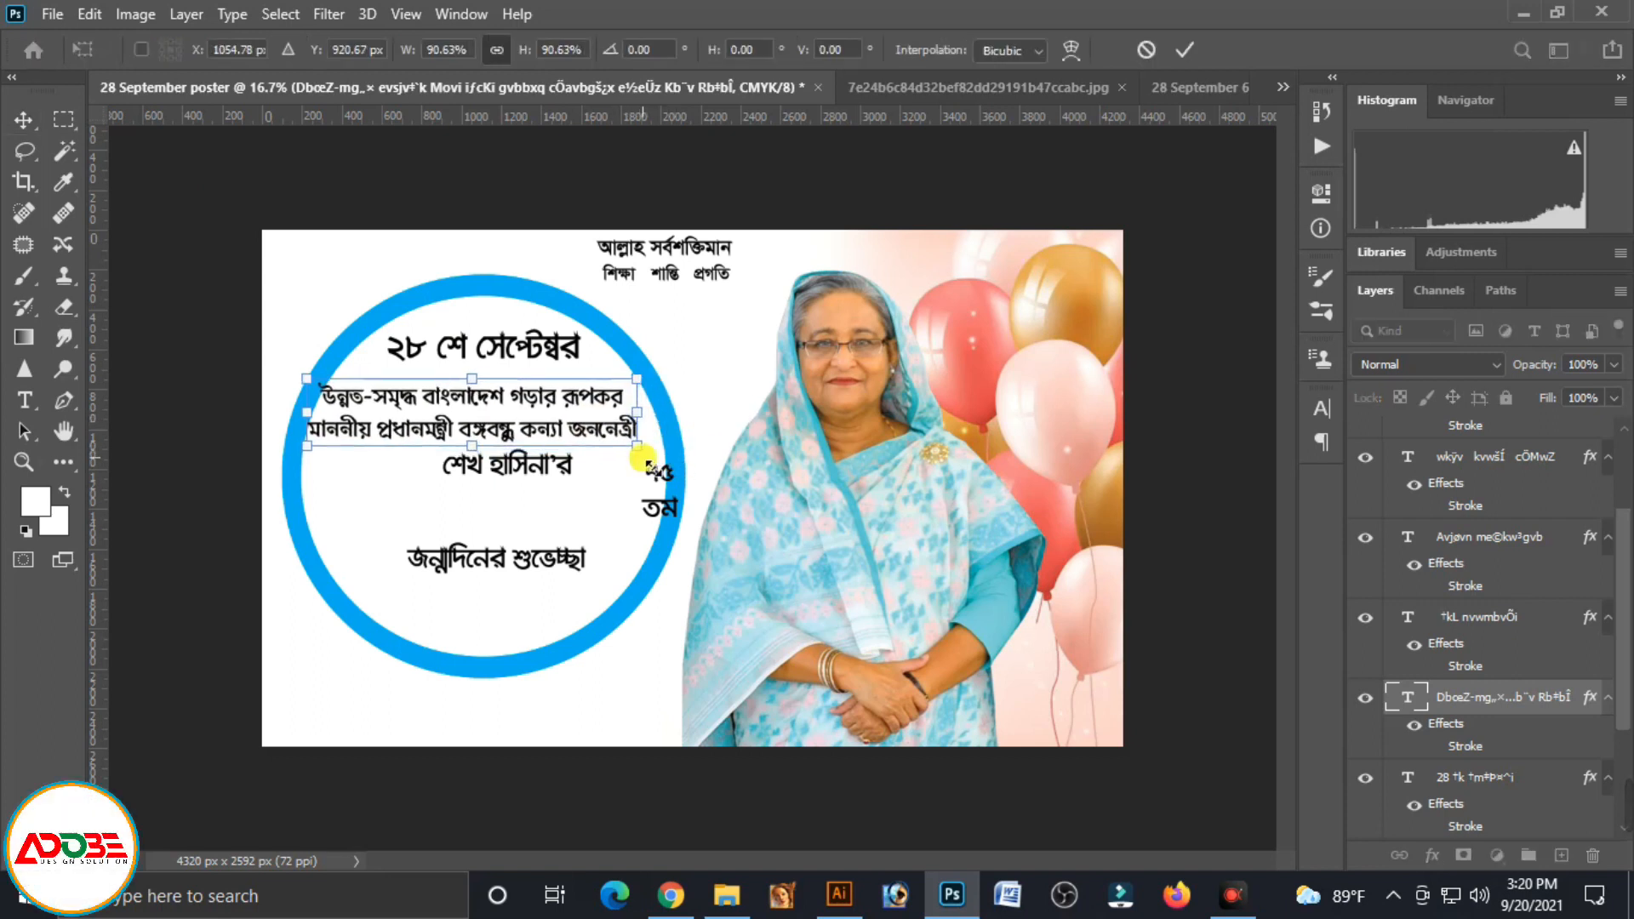
pyautogui.click(644, 476)
pyautogui.press('Right')
pyautogui.press('Right')
pyautogui.press('Right')
pyautogui.press('Right')
pyautogui.press('Right')
pyautogui.press('Right')
pyautogui.press('Right')
pyautogui.press('Right')
pyautogui.press('Right')
pyautogui.press('Right')
pyautogui.press('Right')
pyautogui.press('Right')
pyautogui.press('Right')
pyautogui.press('Down')
pyautogui.press('Down')
pyautogui.press('Down')
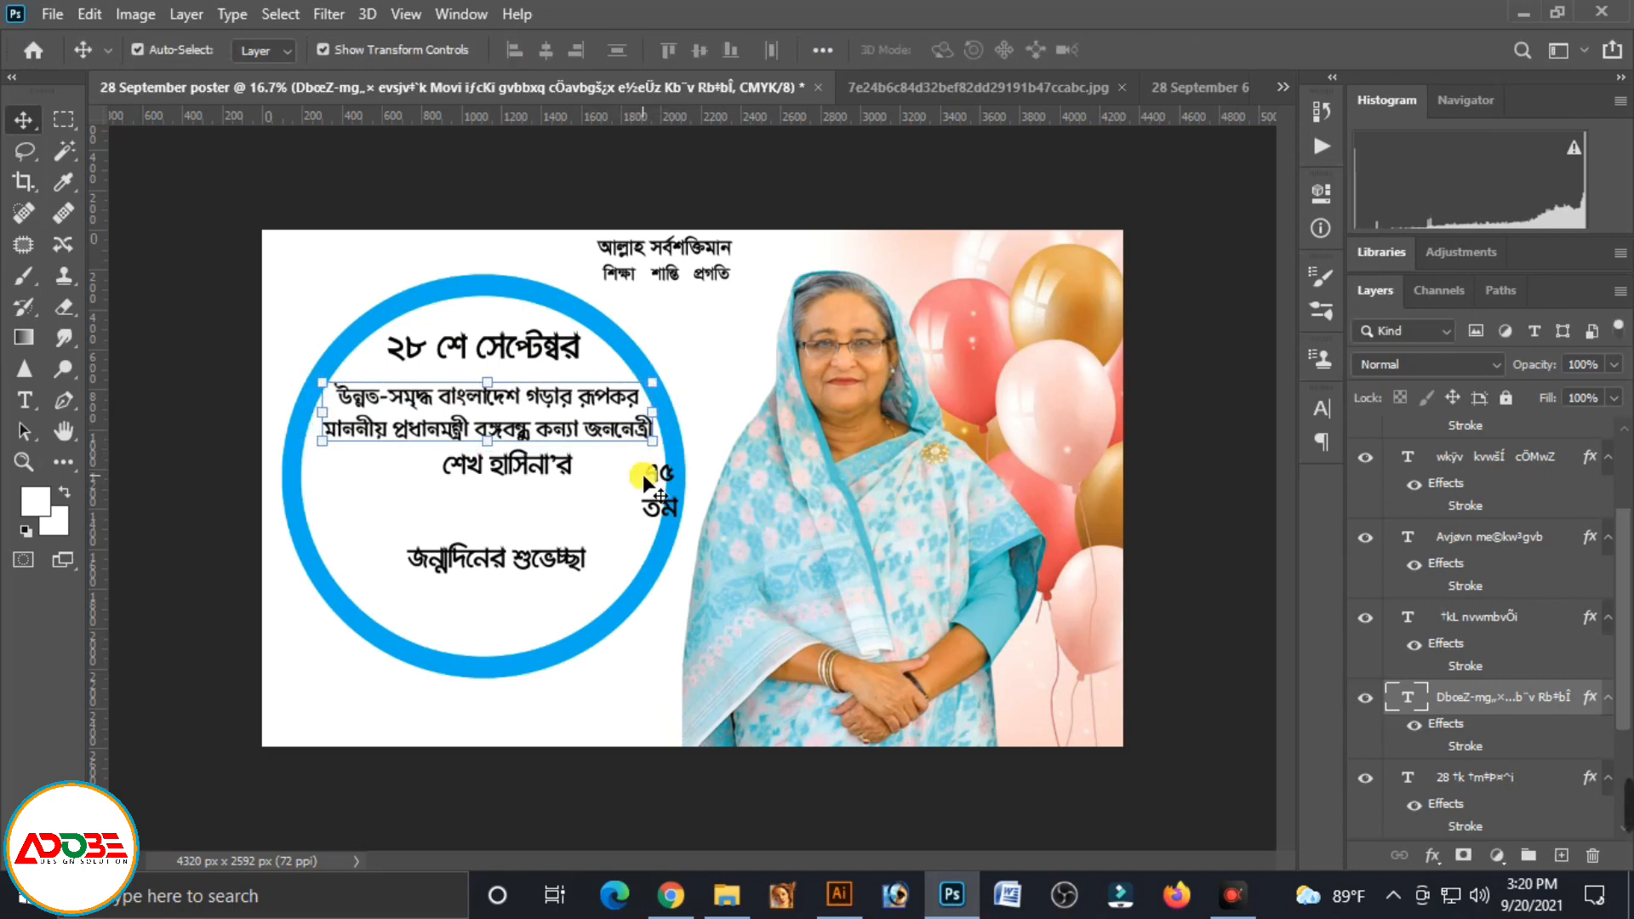
# Nudge "২৮ শে সেপ্টেম্বর" down closer to the two-line text, and shift the two-line text slightly up and left
pyautogui.click(511, 355)
pyautogui.press('Down')
pyautogui.press('Down')
pyautogui.press('Down')
pyautogui.press('Down')
pyautogui.press('Down')
pyautogui.press('Down')
pyautogui.press('Down')
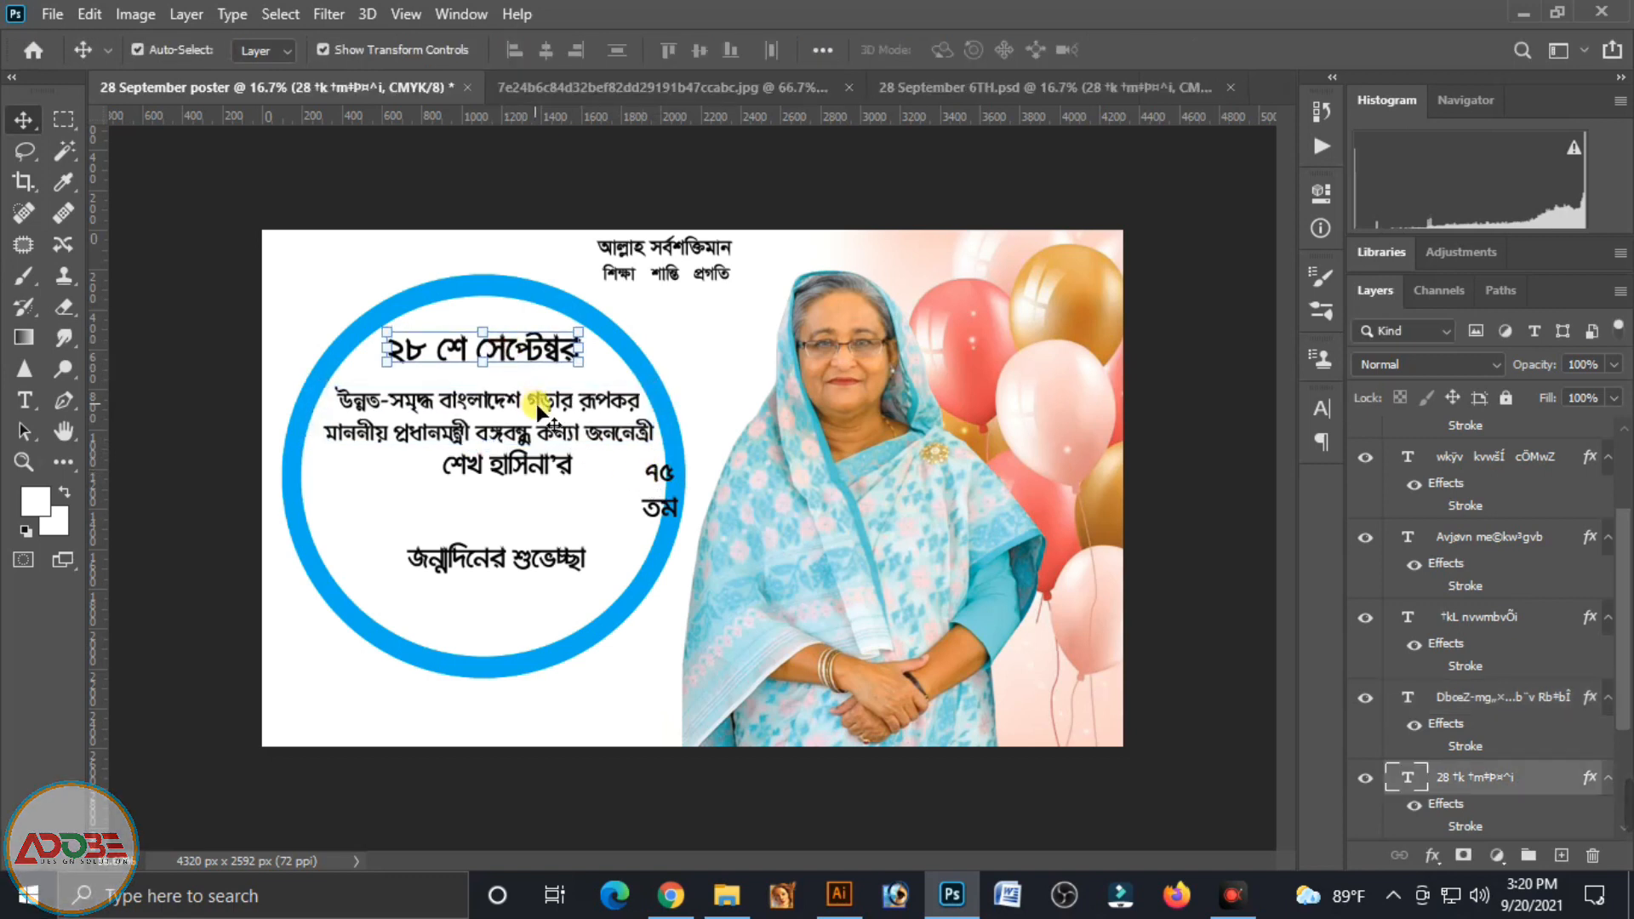
pyautogui.click(509, 409)
pyautogui.press('Up')
pyautogui.press('Up')
pyautogui.press('Left')
pyautogui.press('Left')
pyautogui.press('Left')
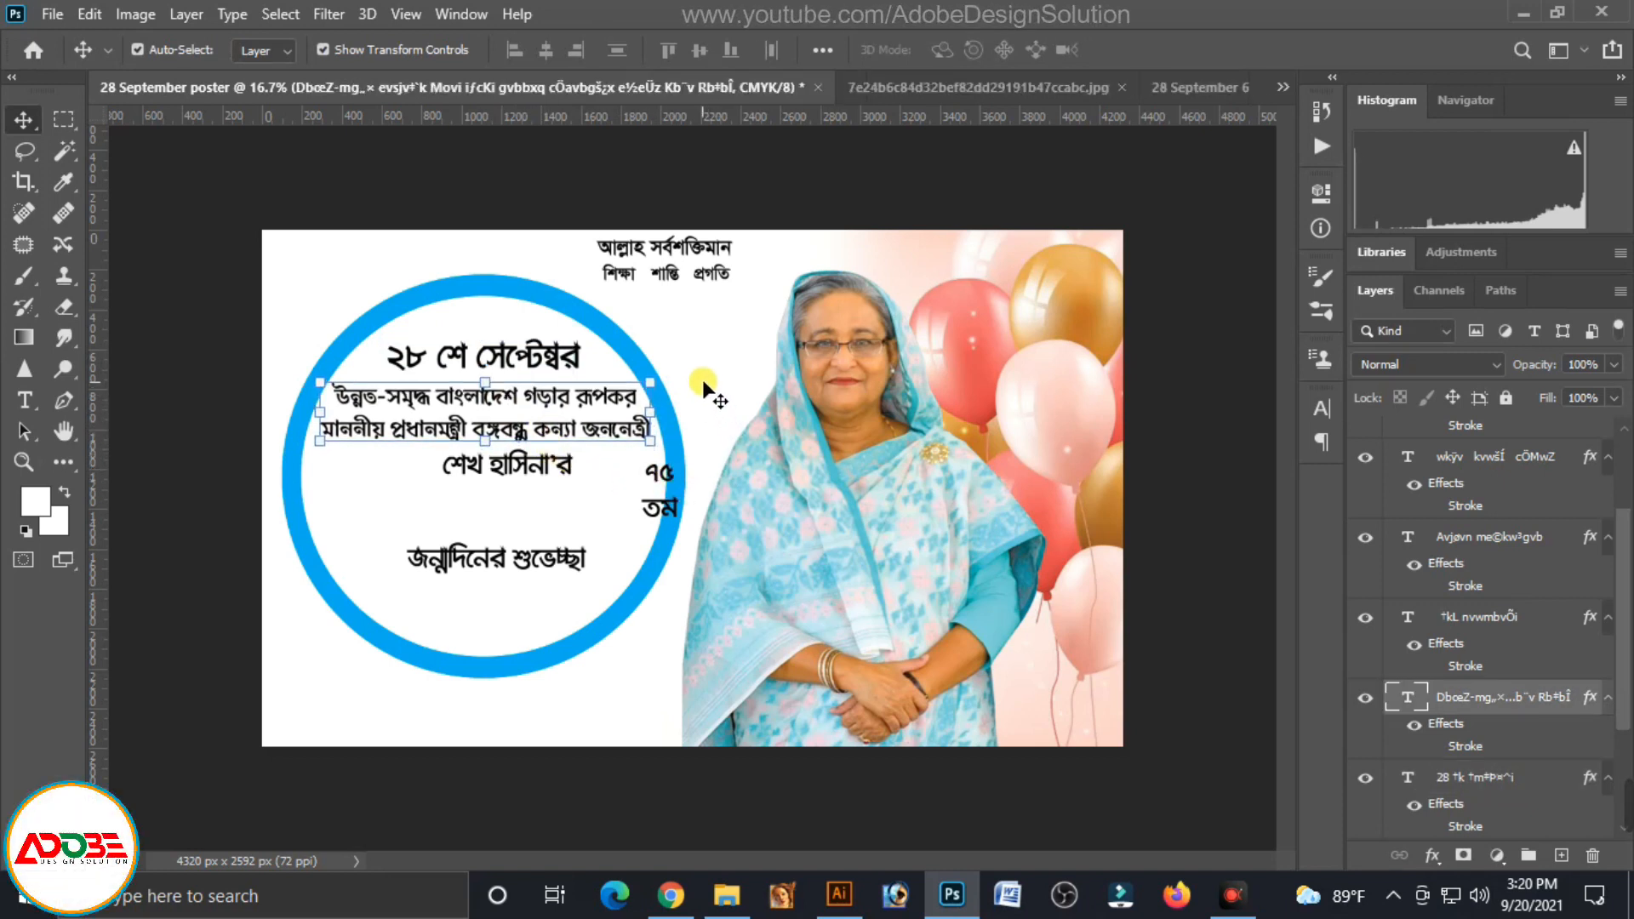
# Move "জন্মদিনের শুভেচ্ছা" lower in the ring and enlarge "শেখ হাসিনা'র" in the space above it
pyautogui.click(558, 466)
pyautogui.click(535, 562)
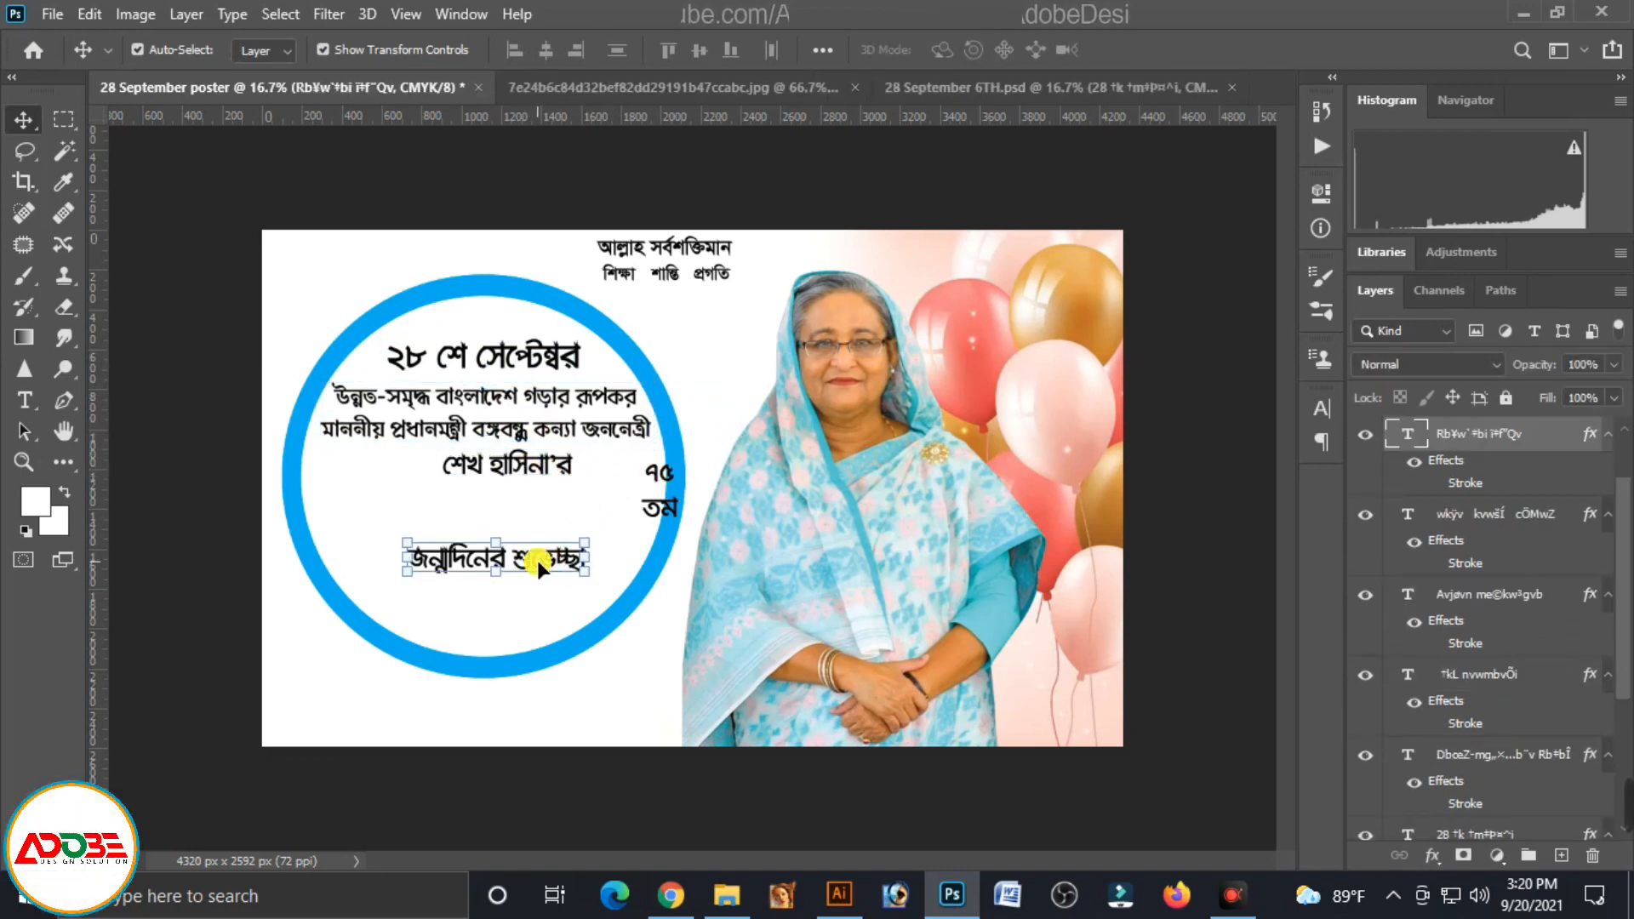
pyautogui.moveTo(538, 560); pyautogui.dragTo(524, 589)
pyautogui.click(569, 484)
pyautogui.moveTo(570, 484); pyautogui.dragTo(517, 496)
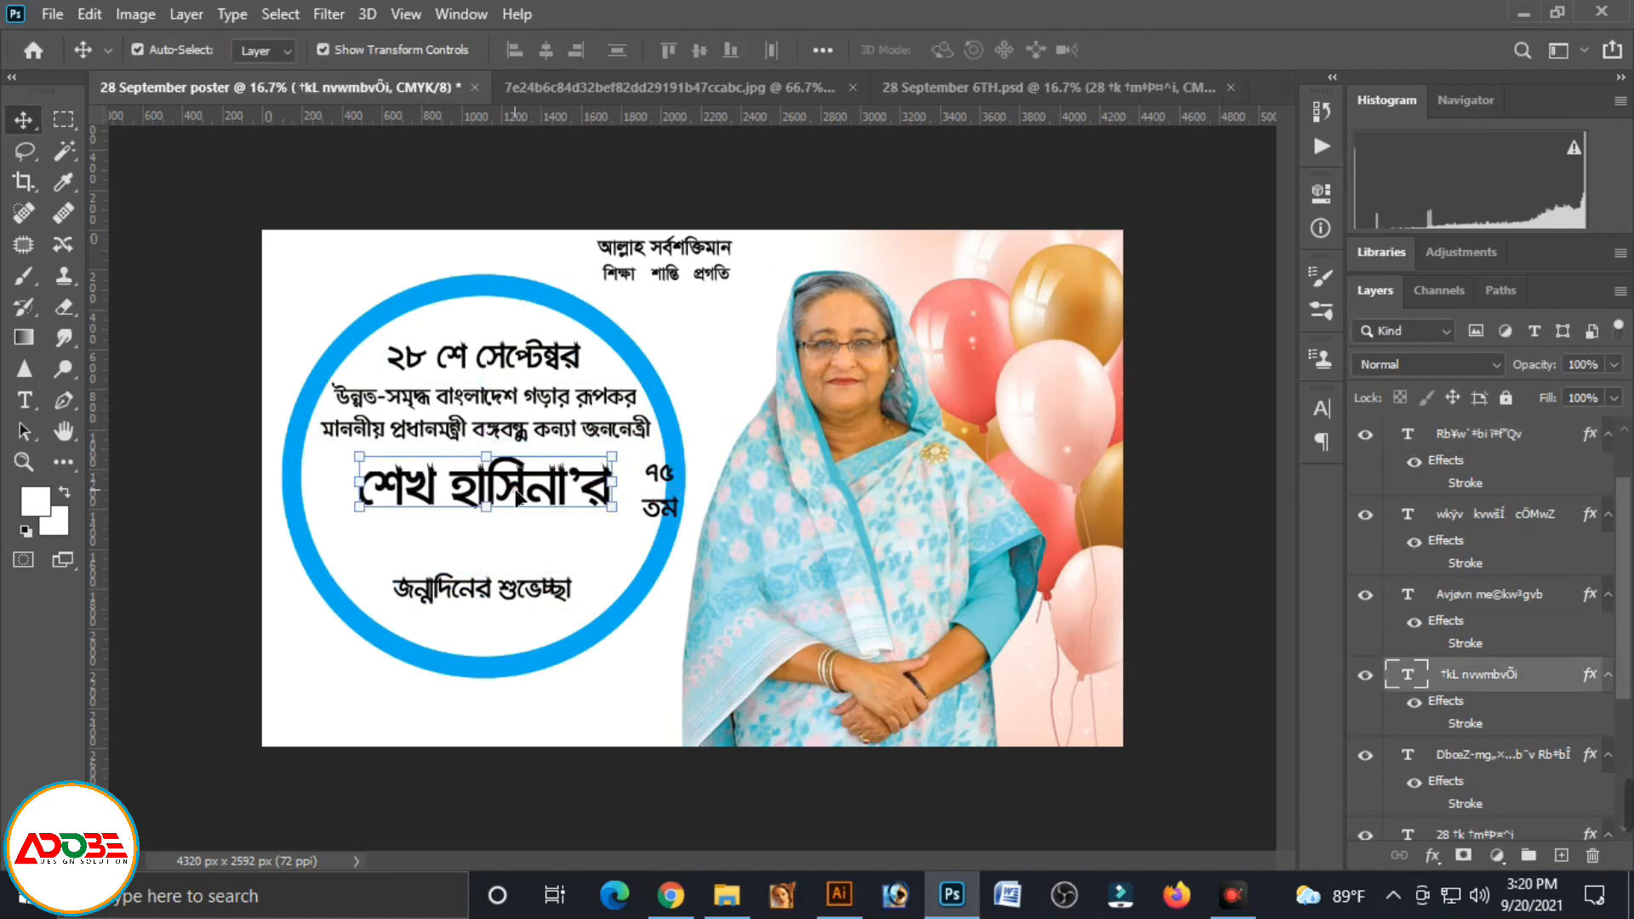
# Set the "শেখ হাসিনা'র" text in BrahmaputraMJ Bold
pyautogui.doubleClick(463, 487)
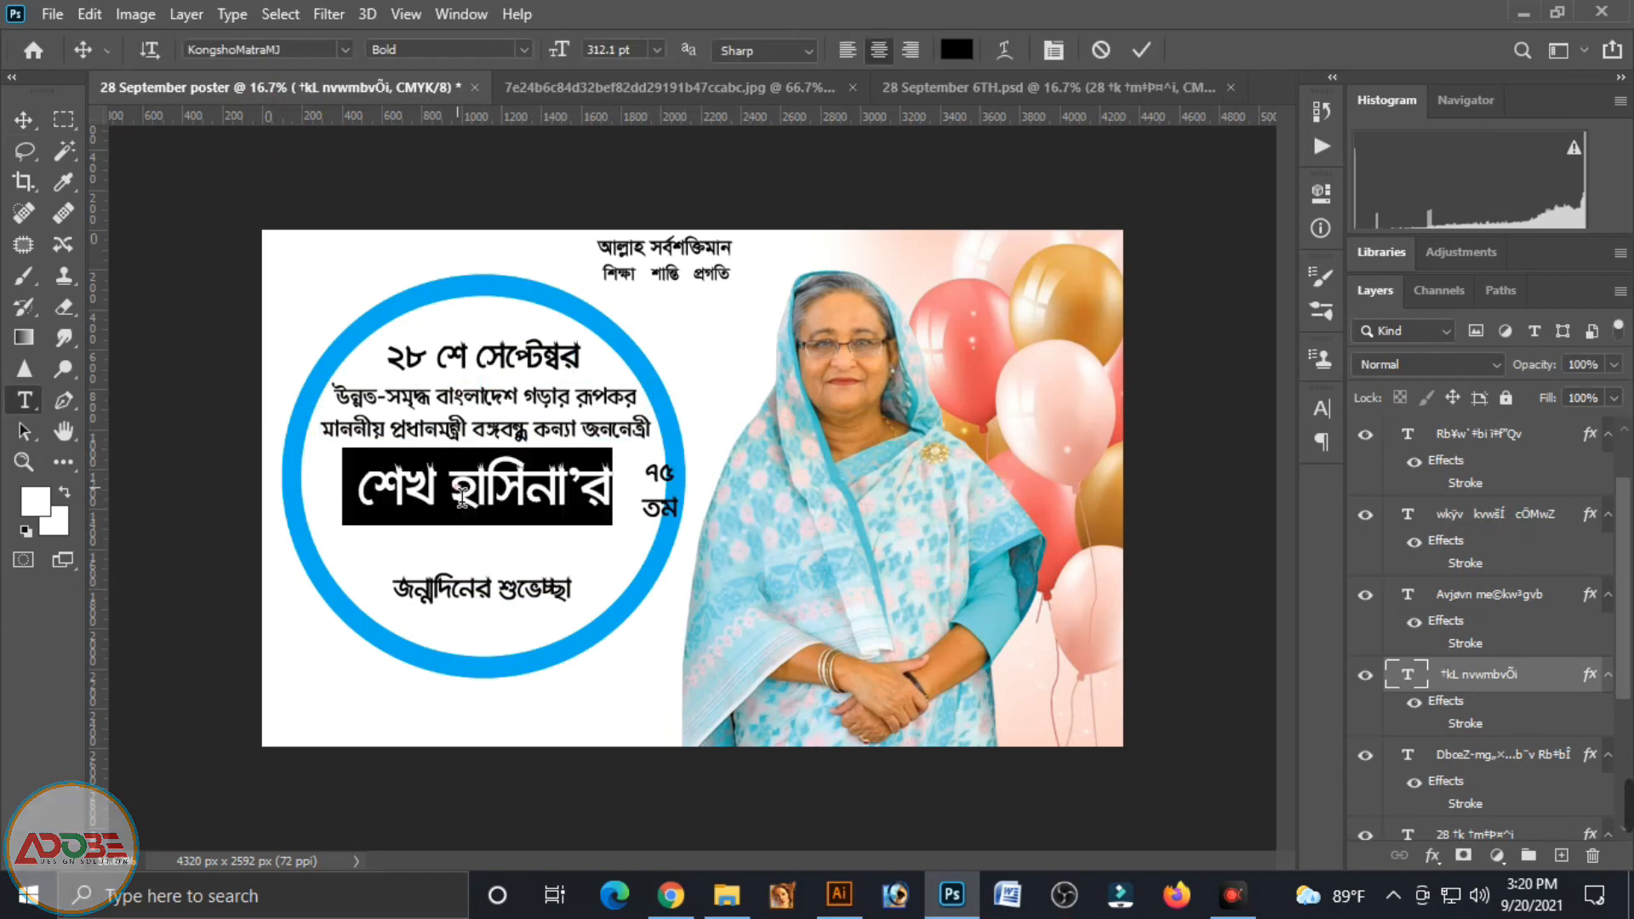
pyautogui.click(282, 52)
pyautogui.write('bra')
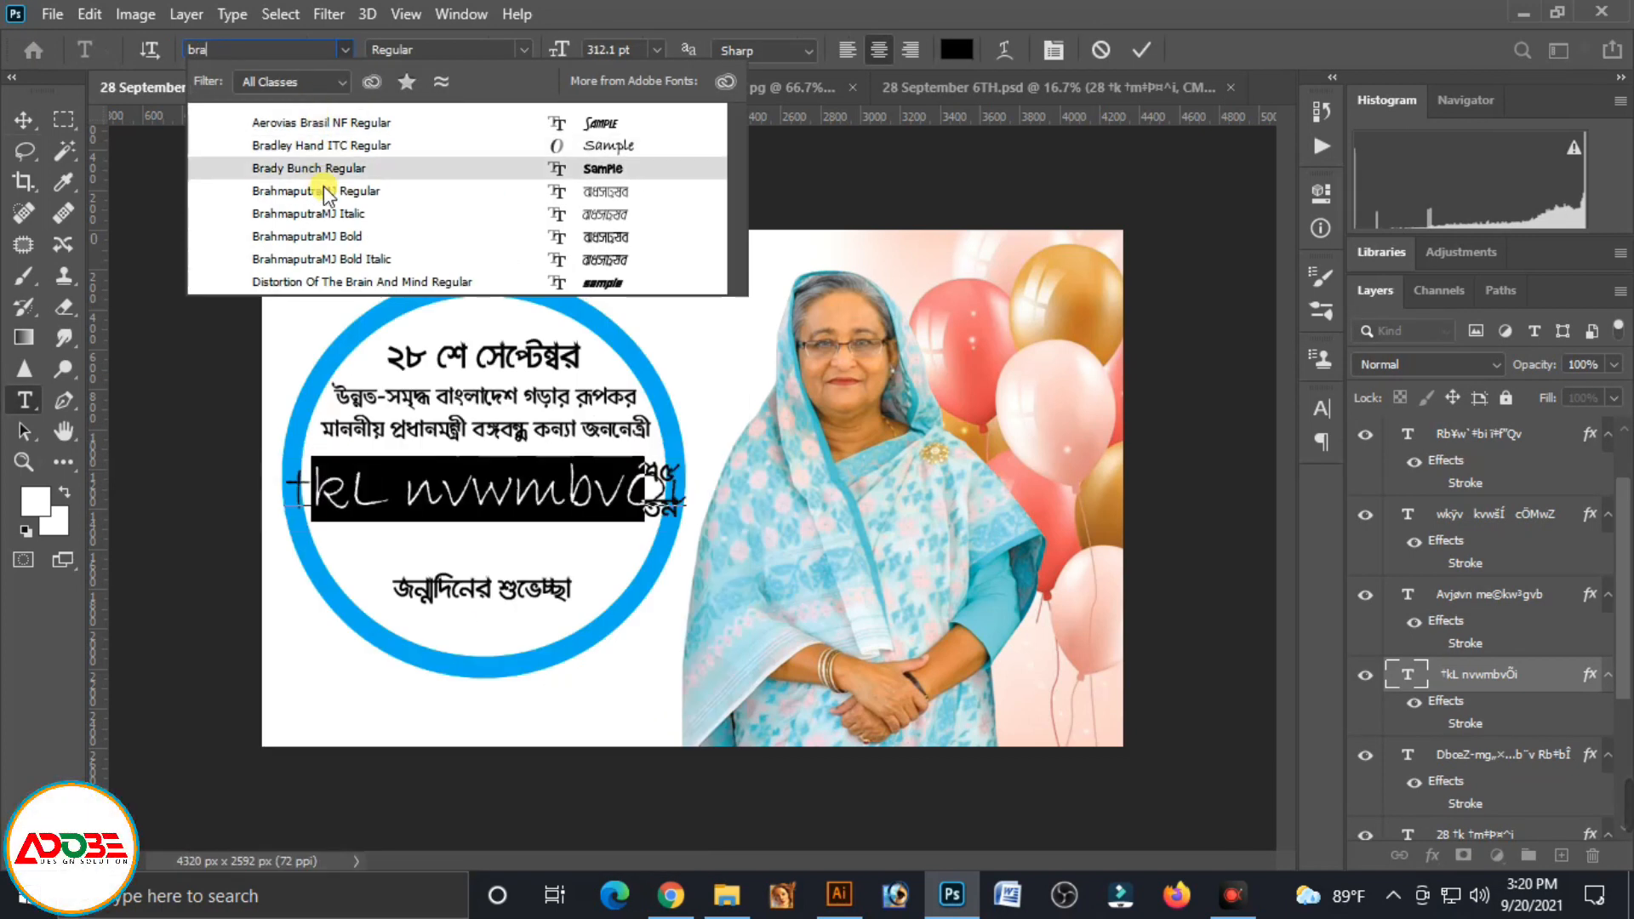
pyautogui.press('Escape')
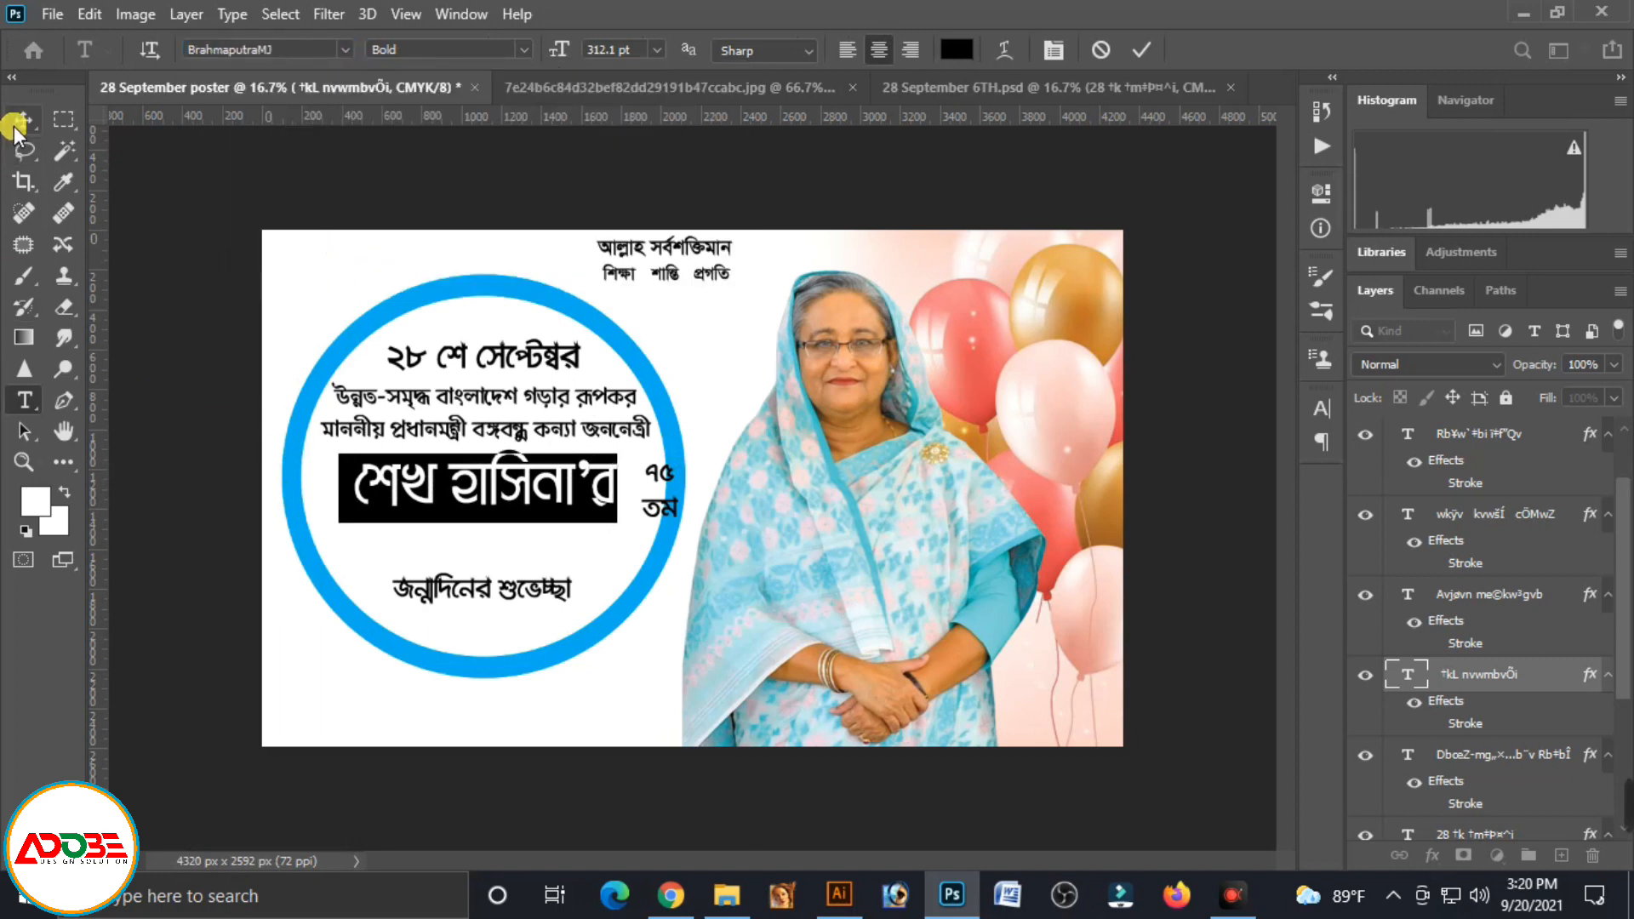
pyautogui.click(17, 125)
# Enlarge "শেখ হাসিনা'র" slightly and shift it toward the ring's left inner edge, just below the two-line text
pyautogui.moveTo(622, 506); pyautogui.dragTo(655, 555)
pyautogui.press('Return')
pyautogui.moveTo(561, 514); pyautogui.dragTo(519, 506)
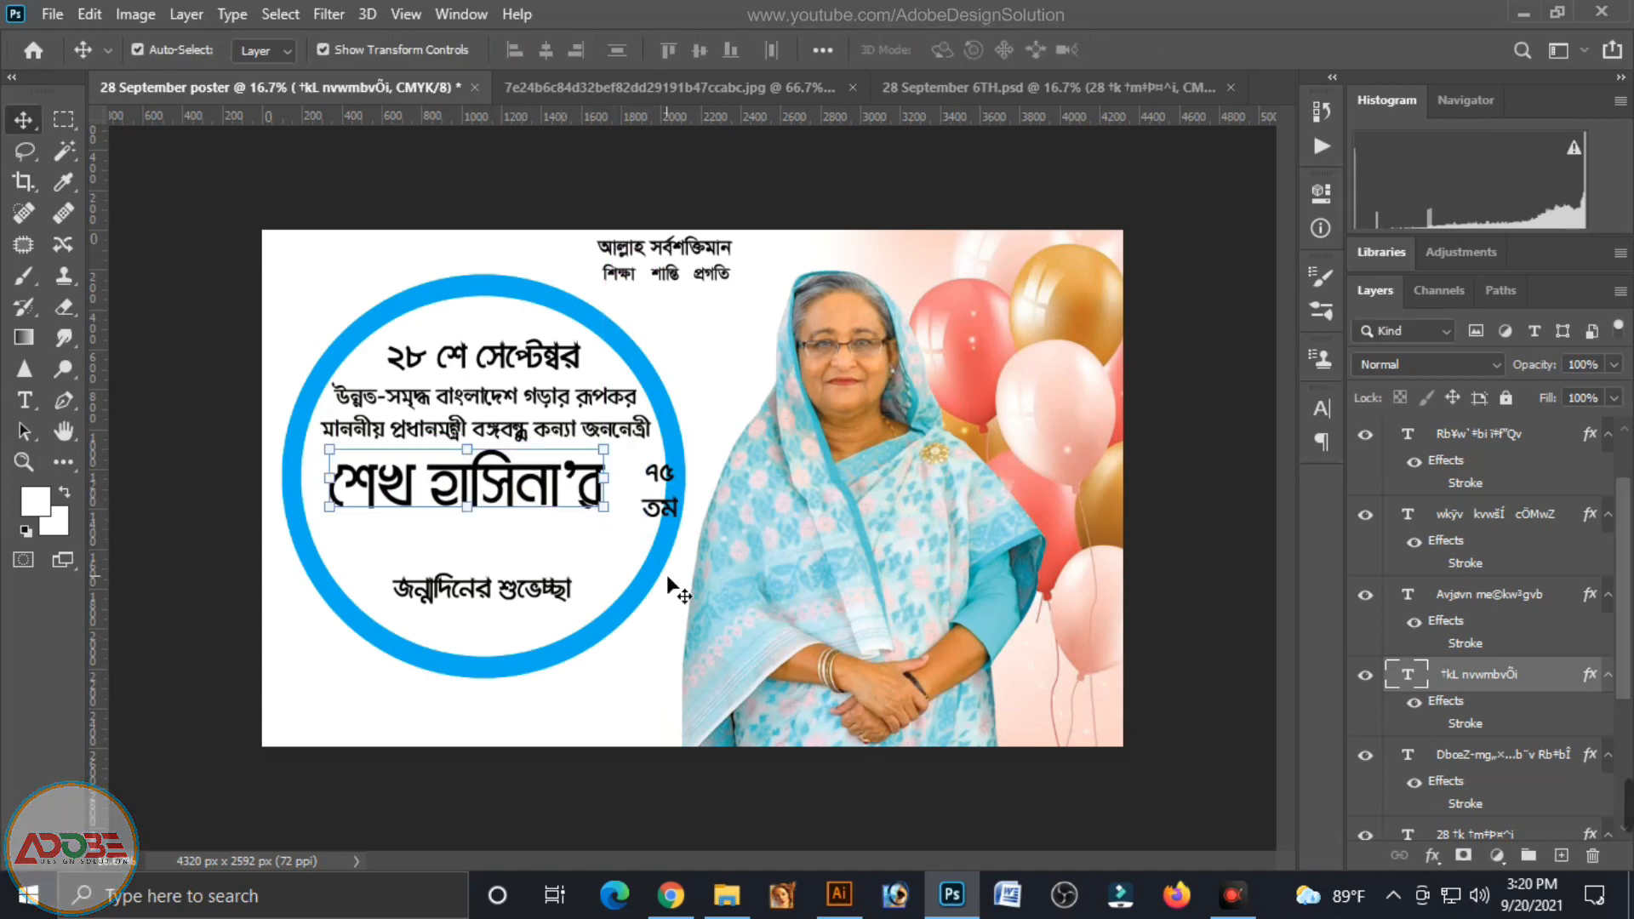
pyautogui.hotkey('shift', 'Left')
pyautogui.hotkey('shift', 'Left')
pyautogui.hotkey('shift', 'Left')
pyautogui.hotkey('shift', 'Left')
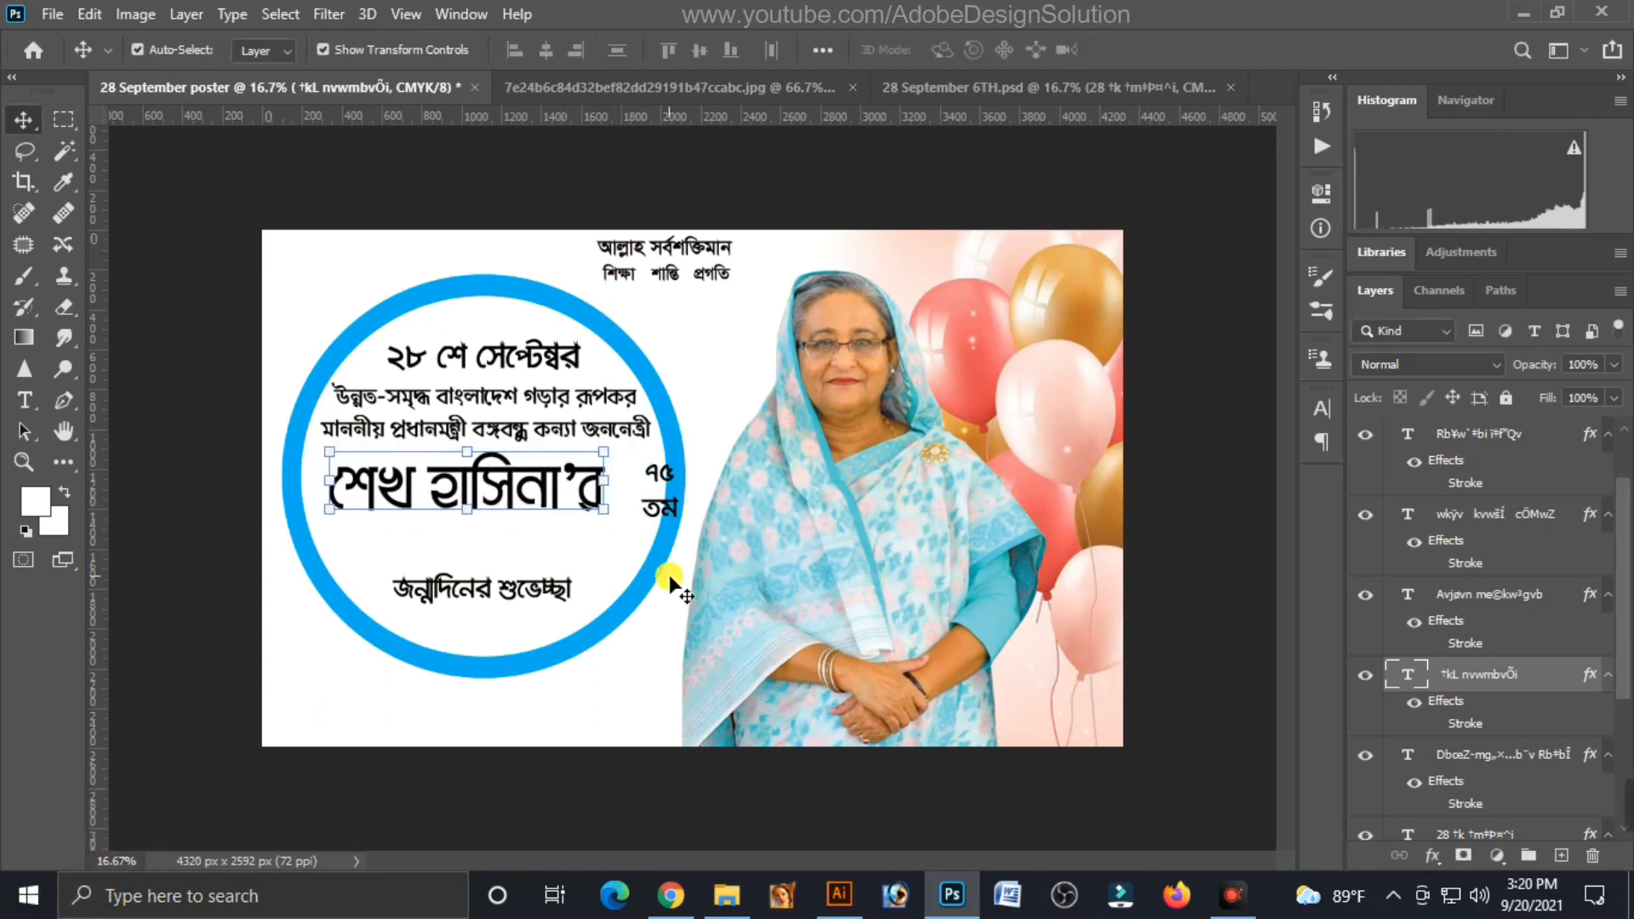
# Move "৭৫ তম" inside the ring, directly to the right of "শেখ হাসিনা'র"
pyautogui.click(666, 517)
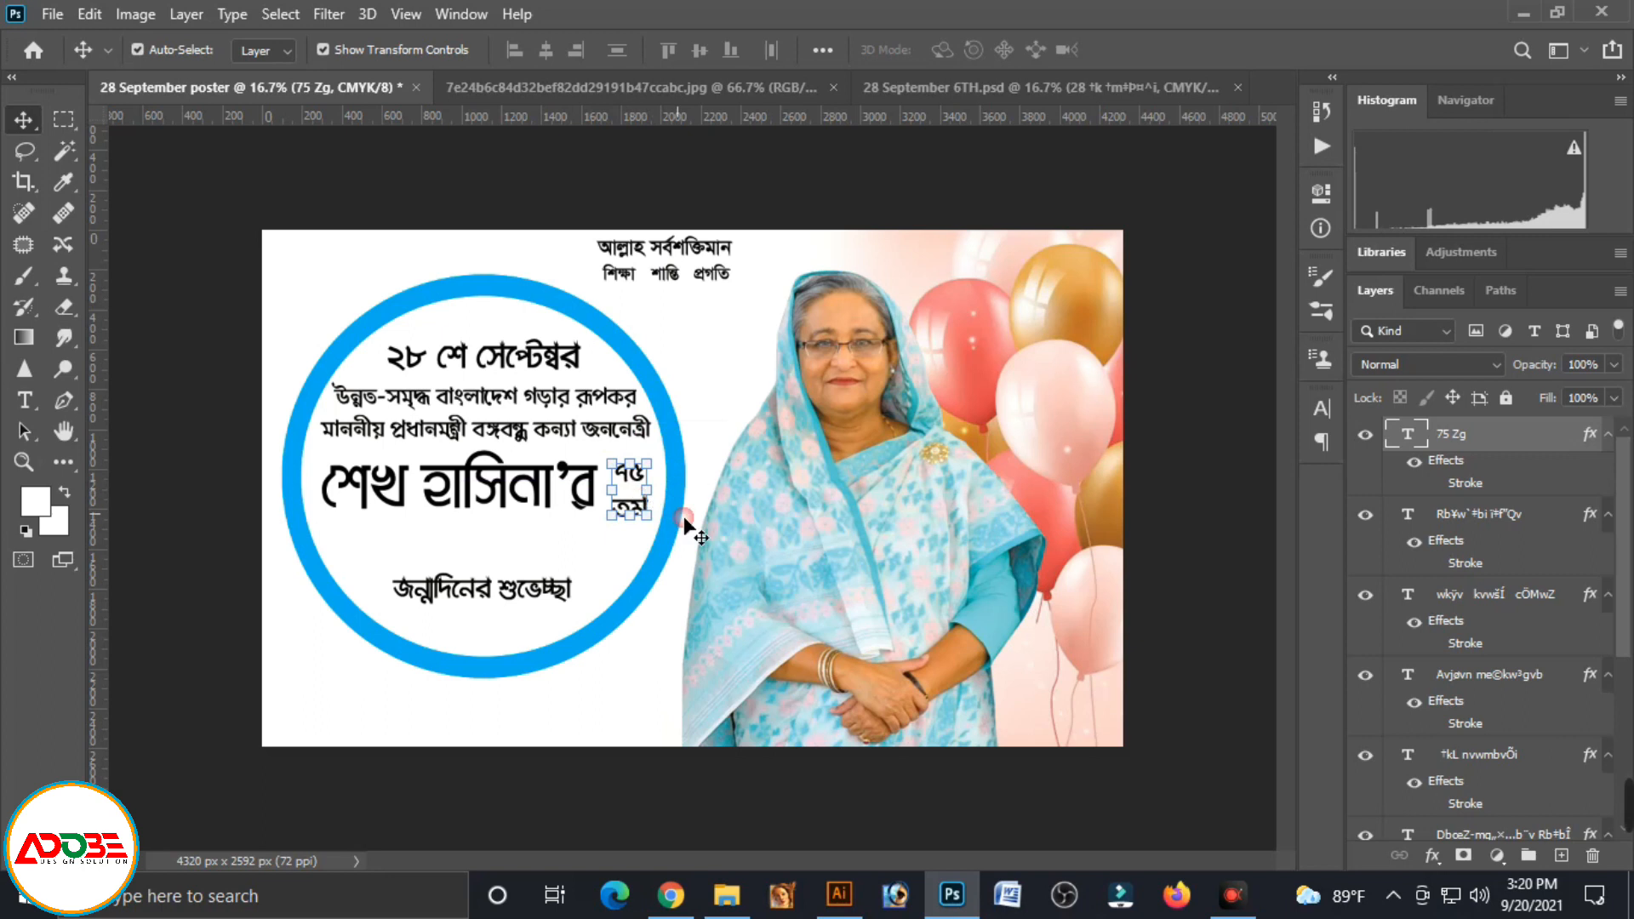
pyautogui.hotkey('shift', 'Up')
pyautogui.hotkey('shift', 'Left')
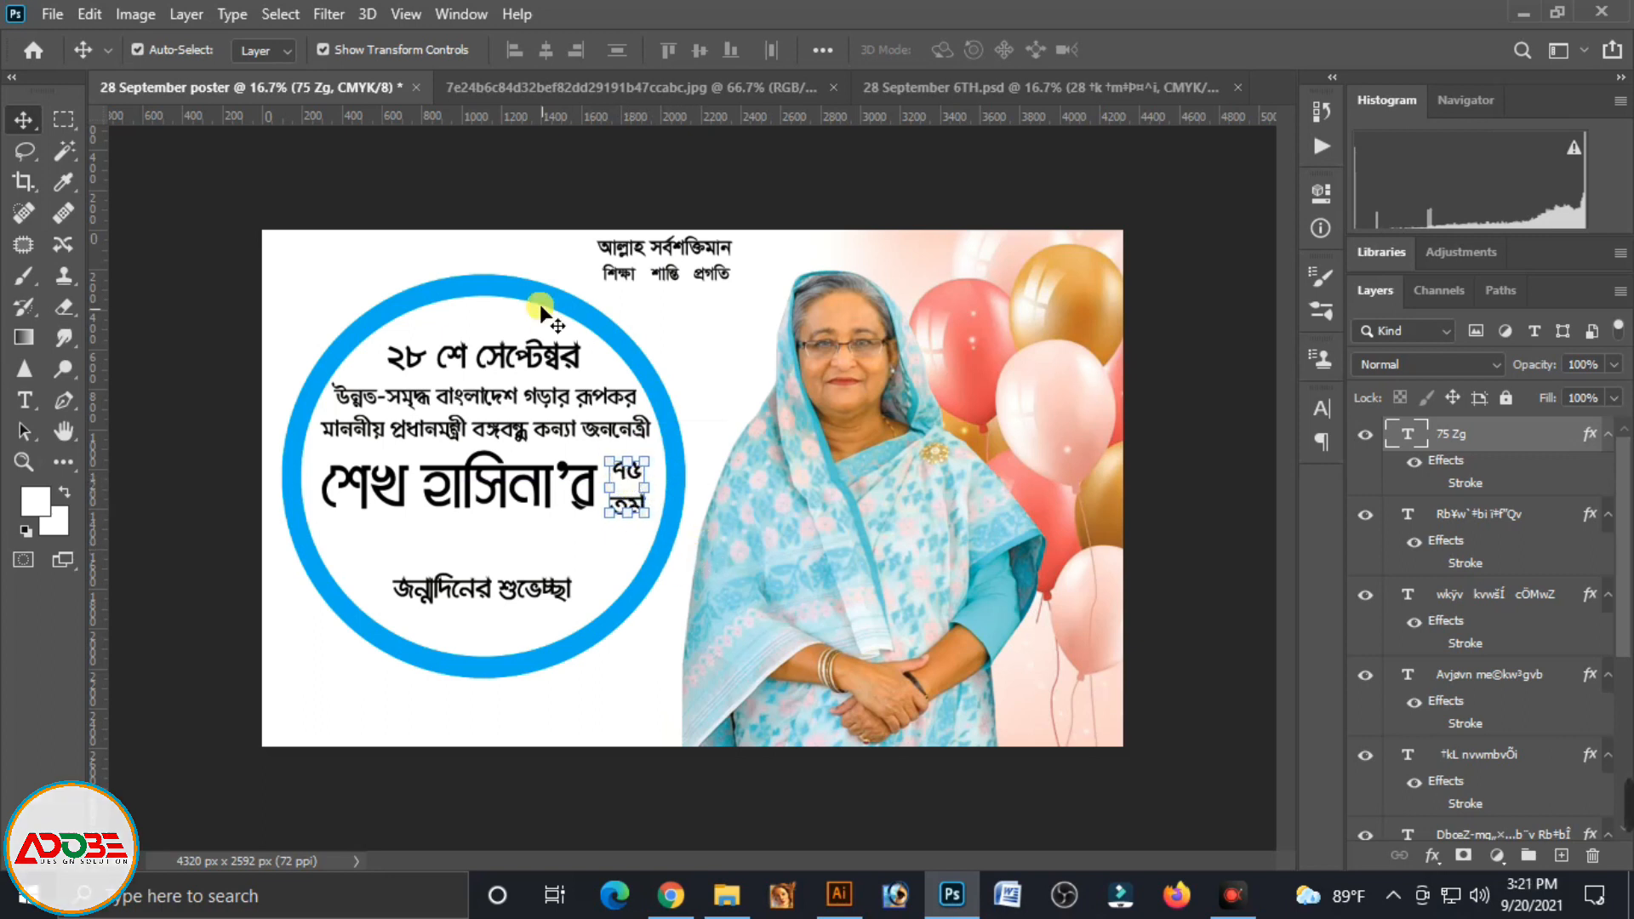
# Set the line spacing (leading) of the two-line "৭৫ তম" text to 120 pt
pyautogui.click(454, 14)
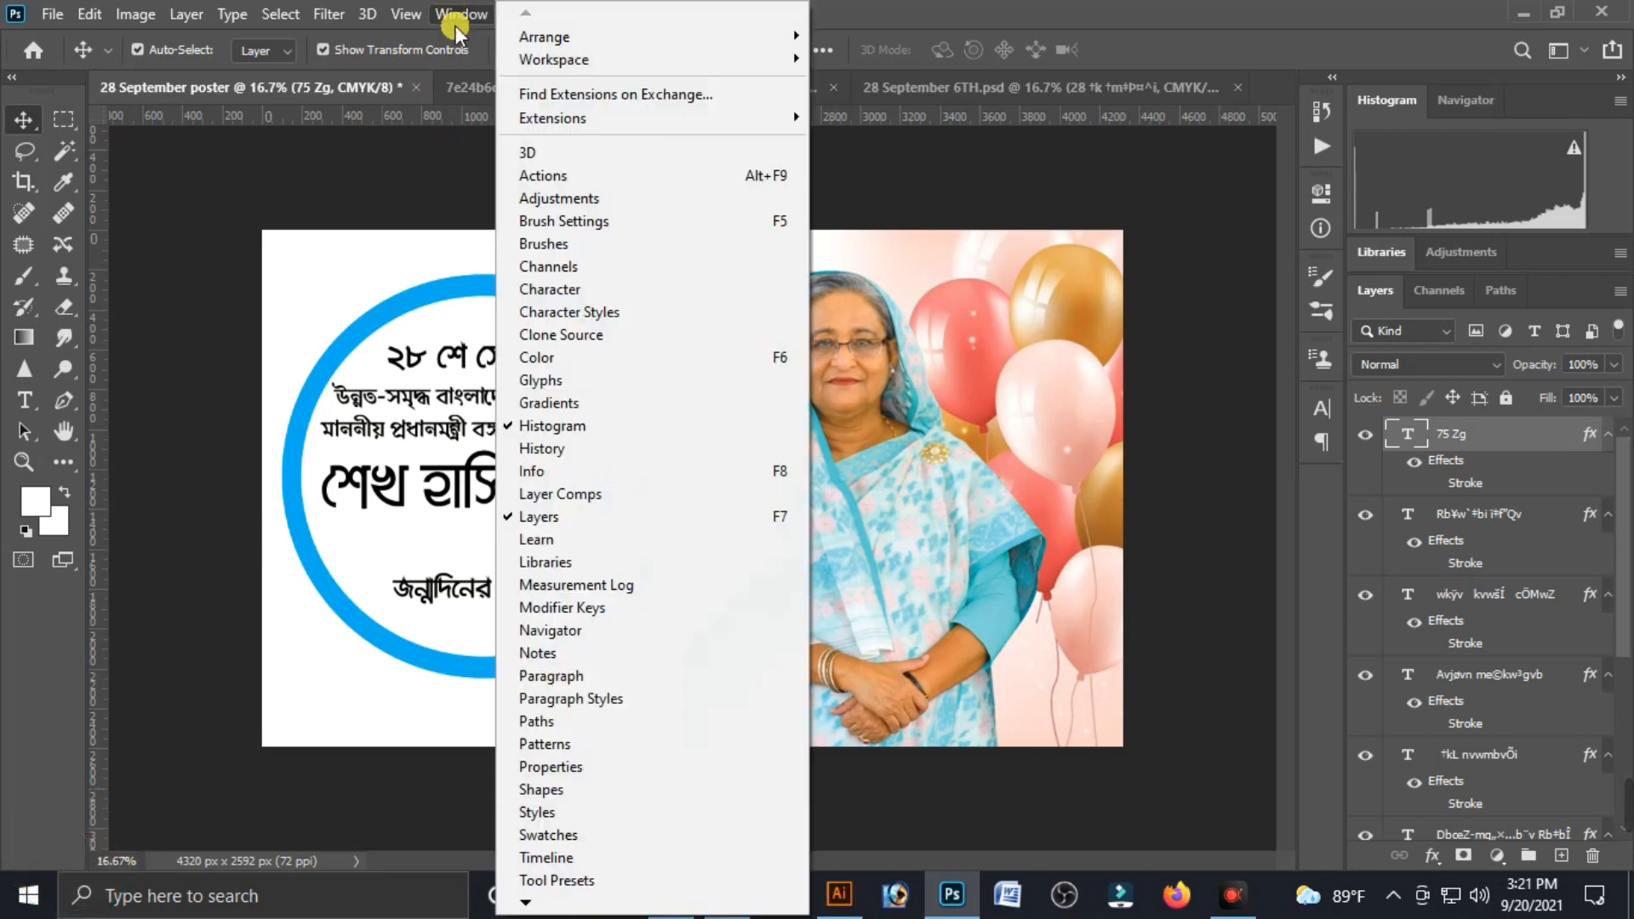
pyautogui.click(559, 677)
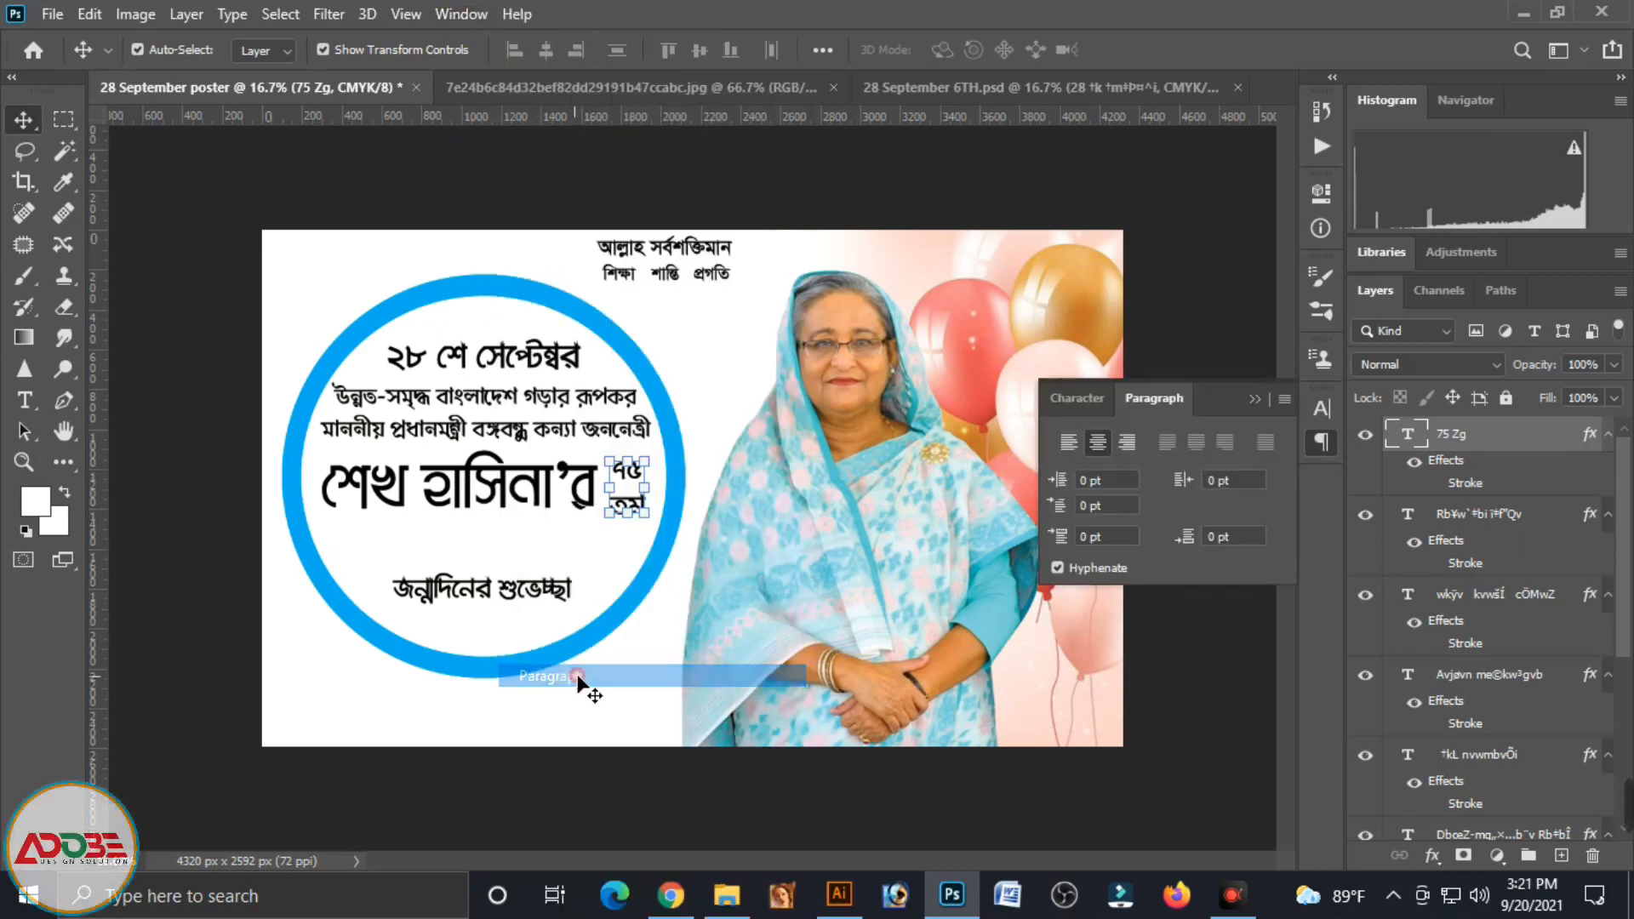
pyautogui.doubleClick(631, 506)
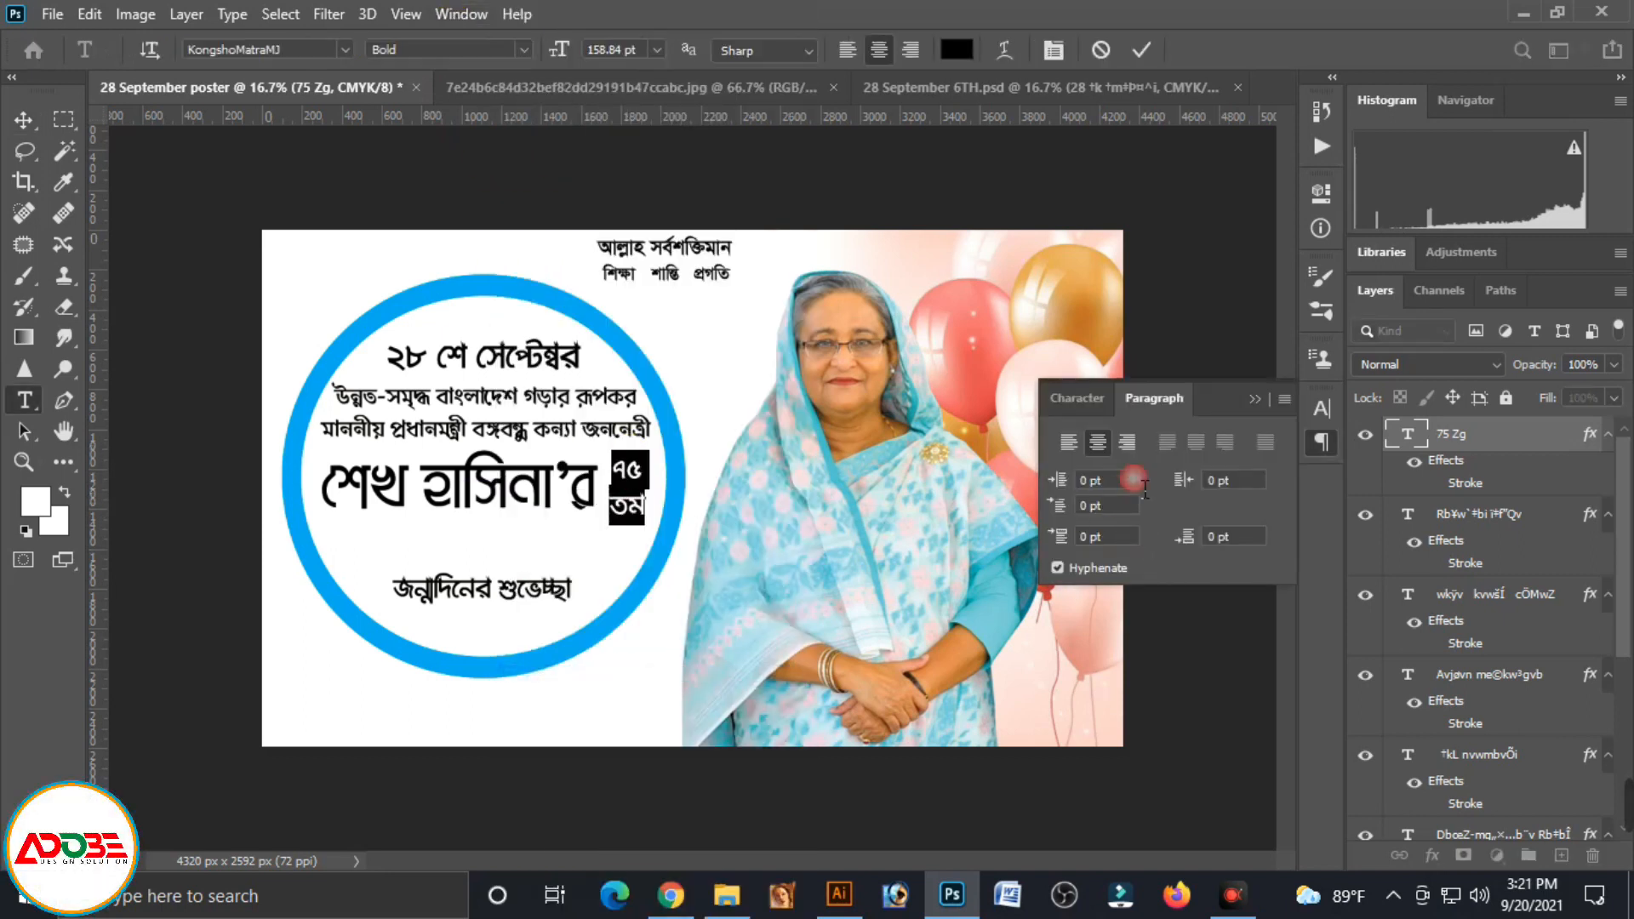
pyautogui.click(1077, 398)
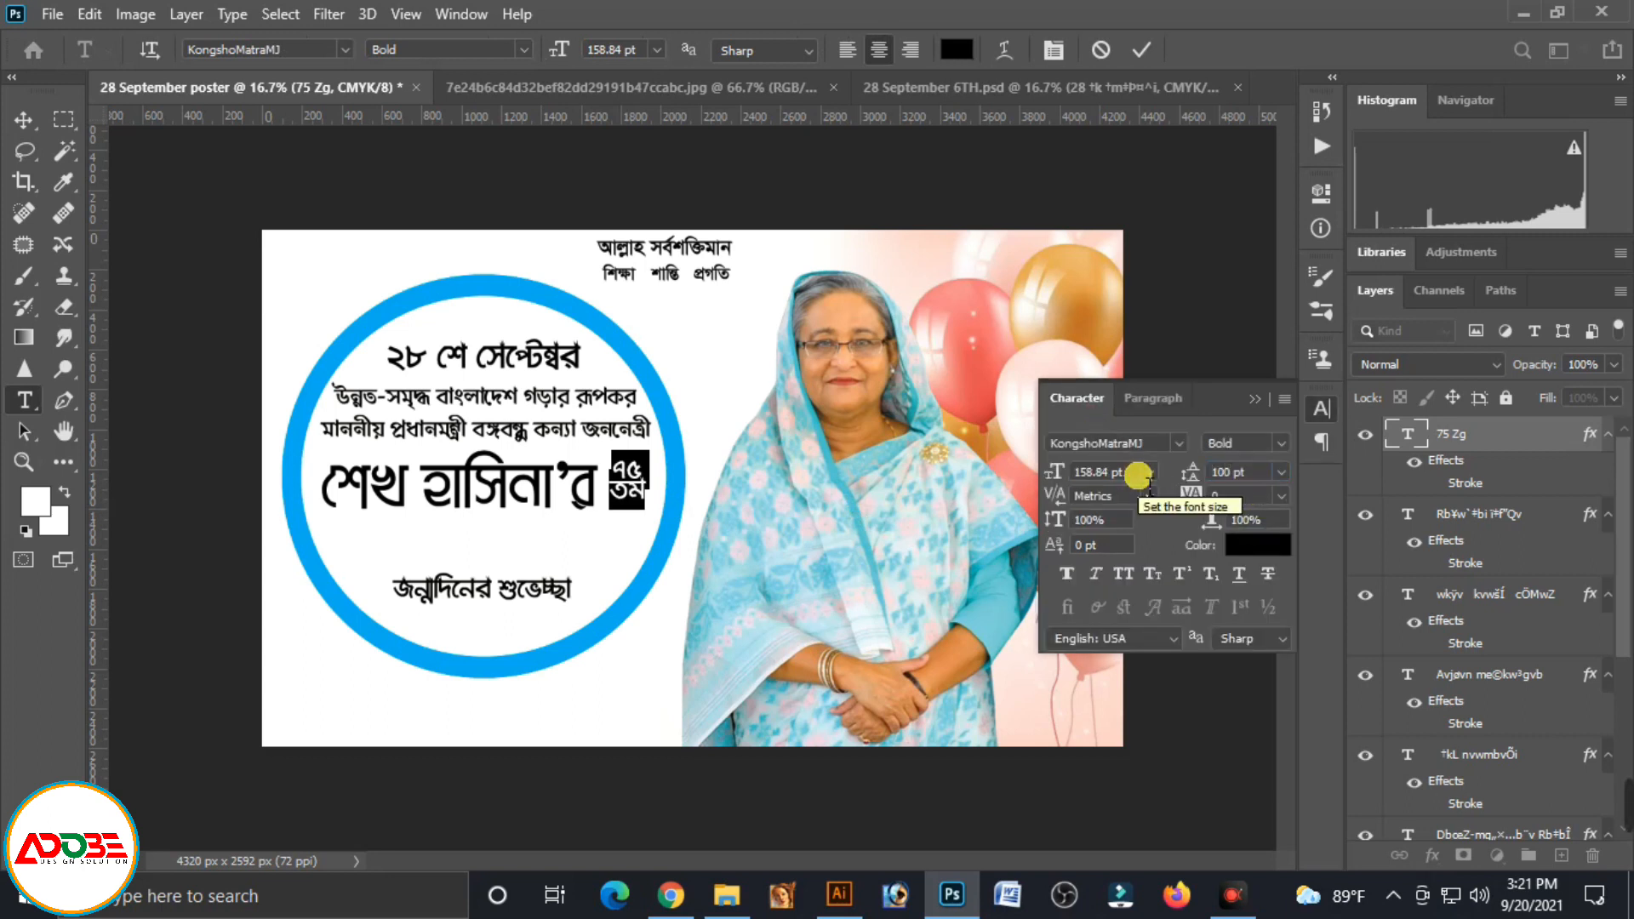
pyautogui.moveTo(1265, 480); pyautogui.dragTo(1171, 479)
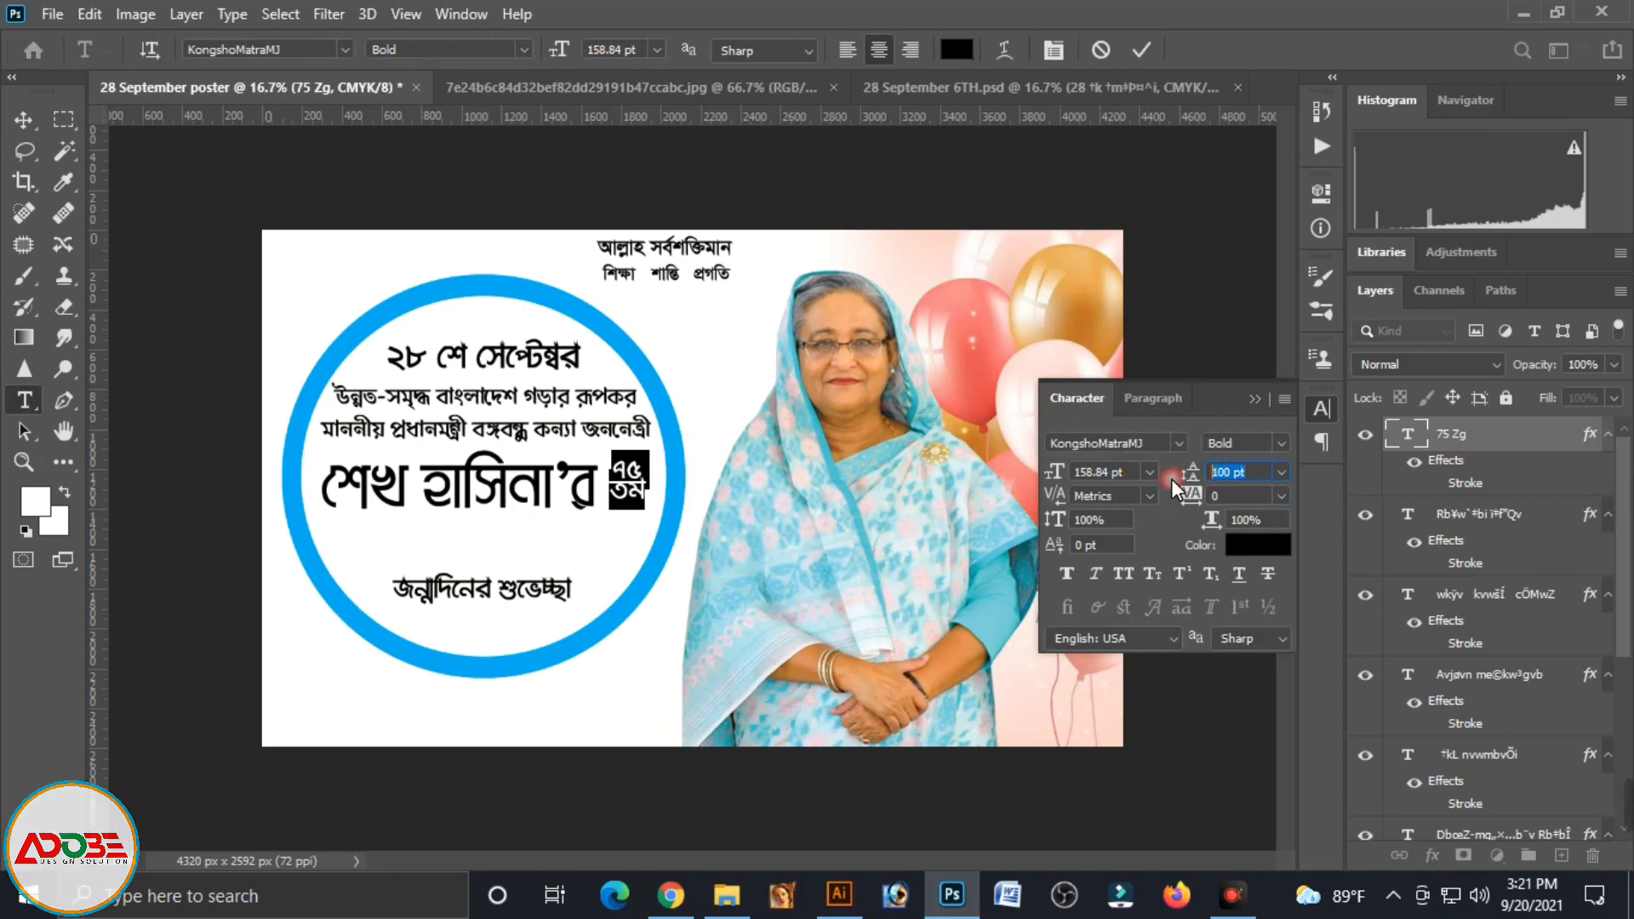
pyautogui.write('120')
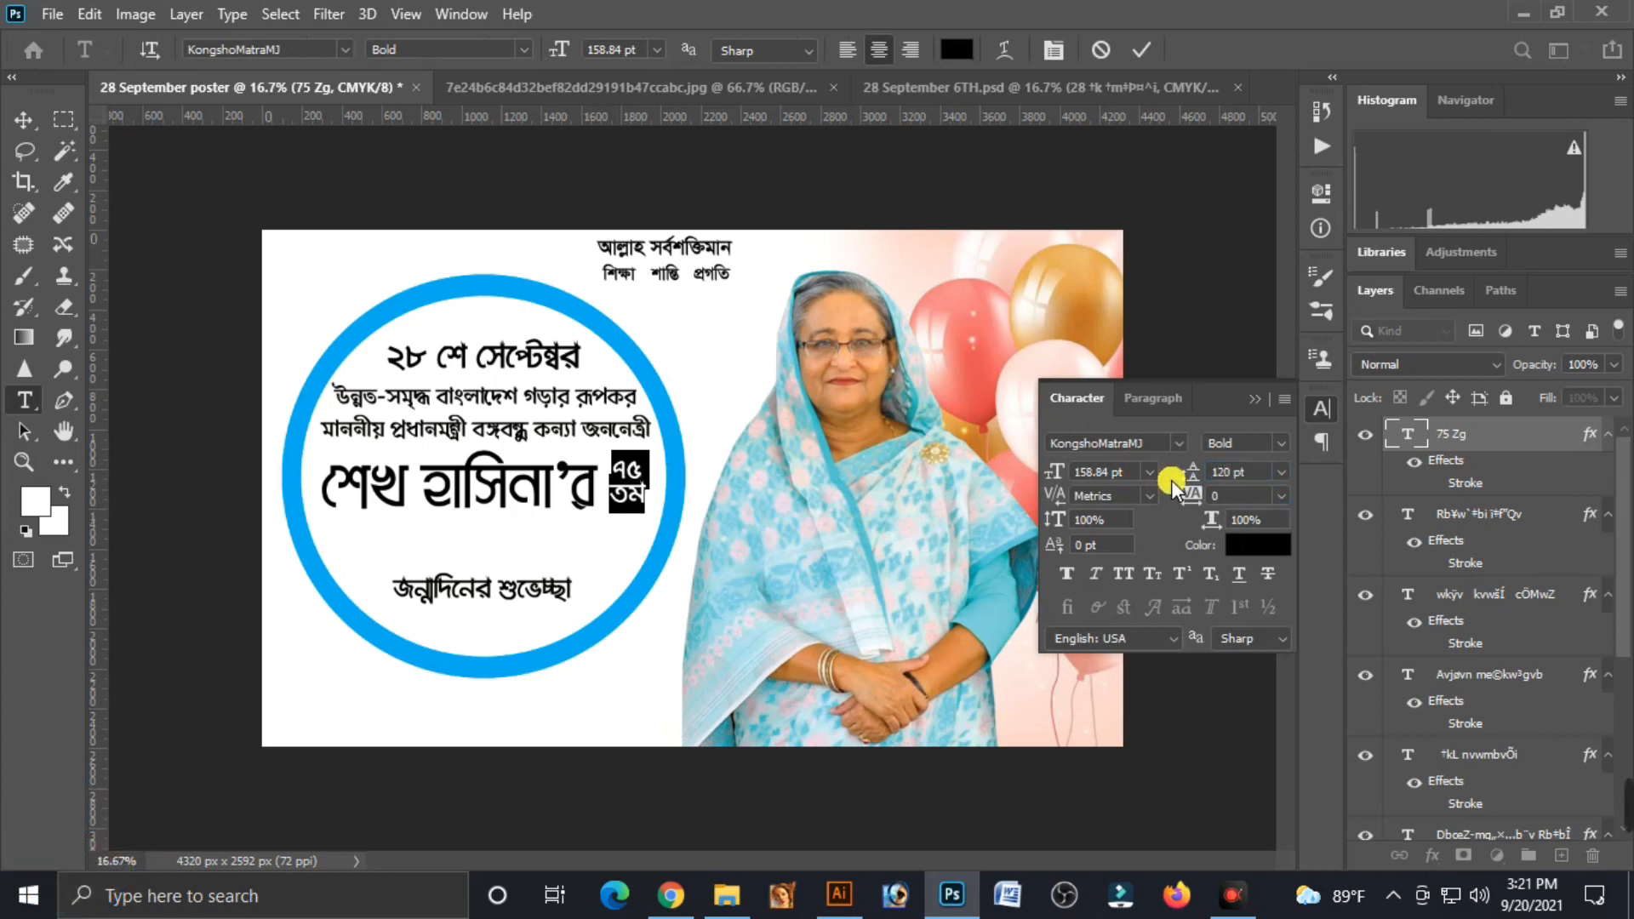
pyautogui.click(1257, 399)
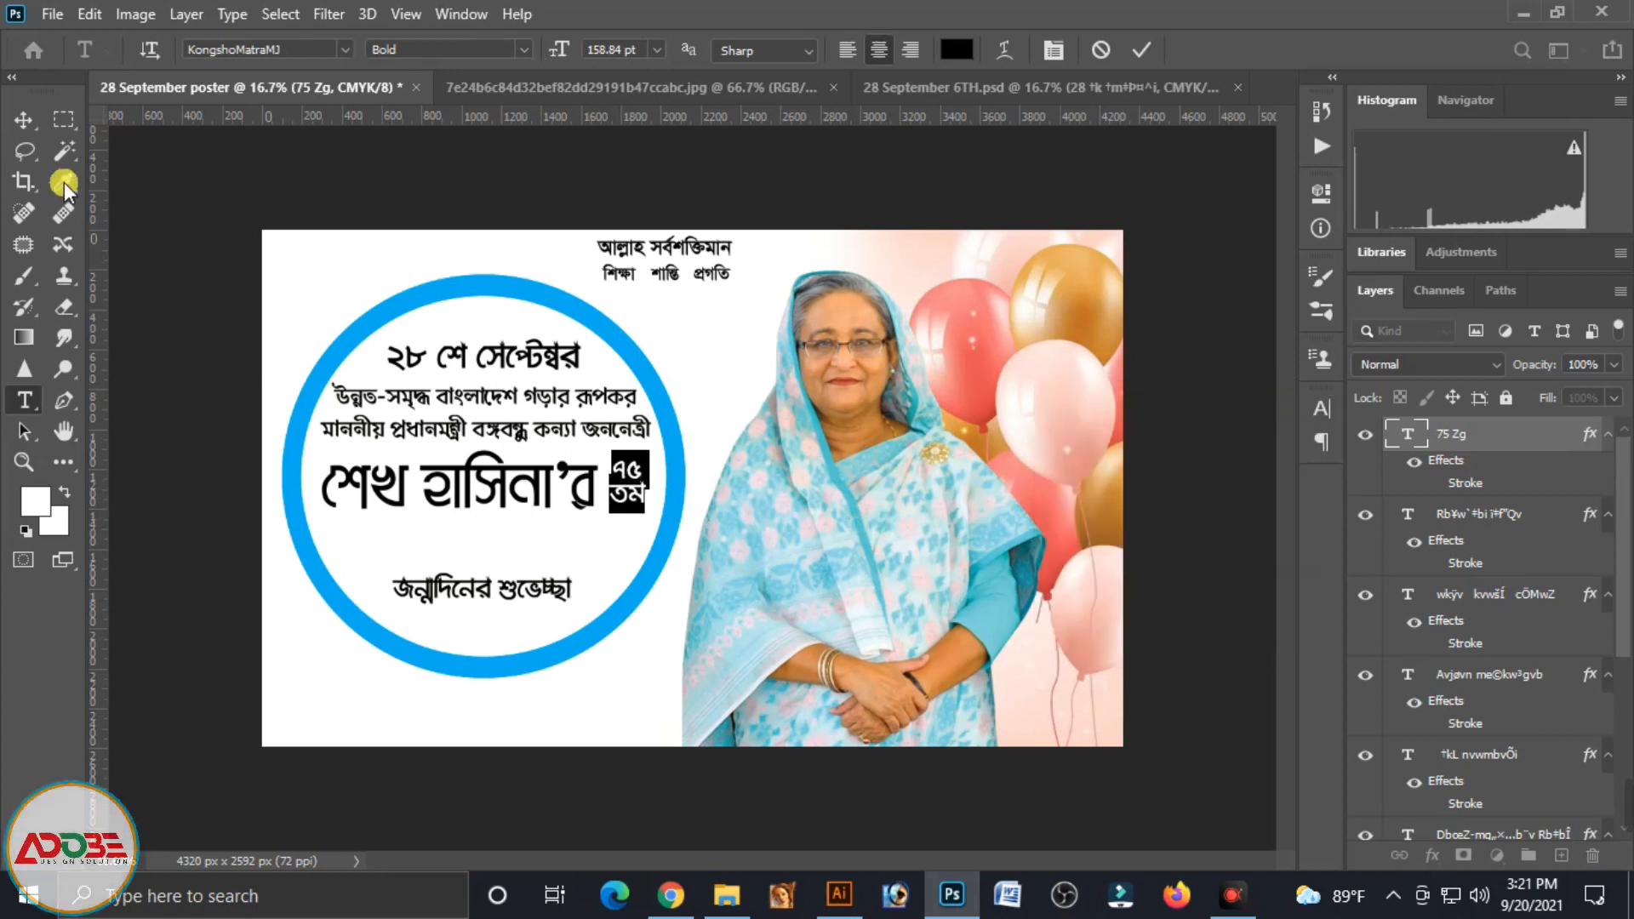
pyautogui.click(23, 119)
pyautogui.click(587, 532)
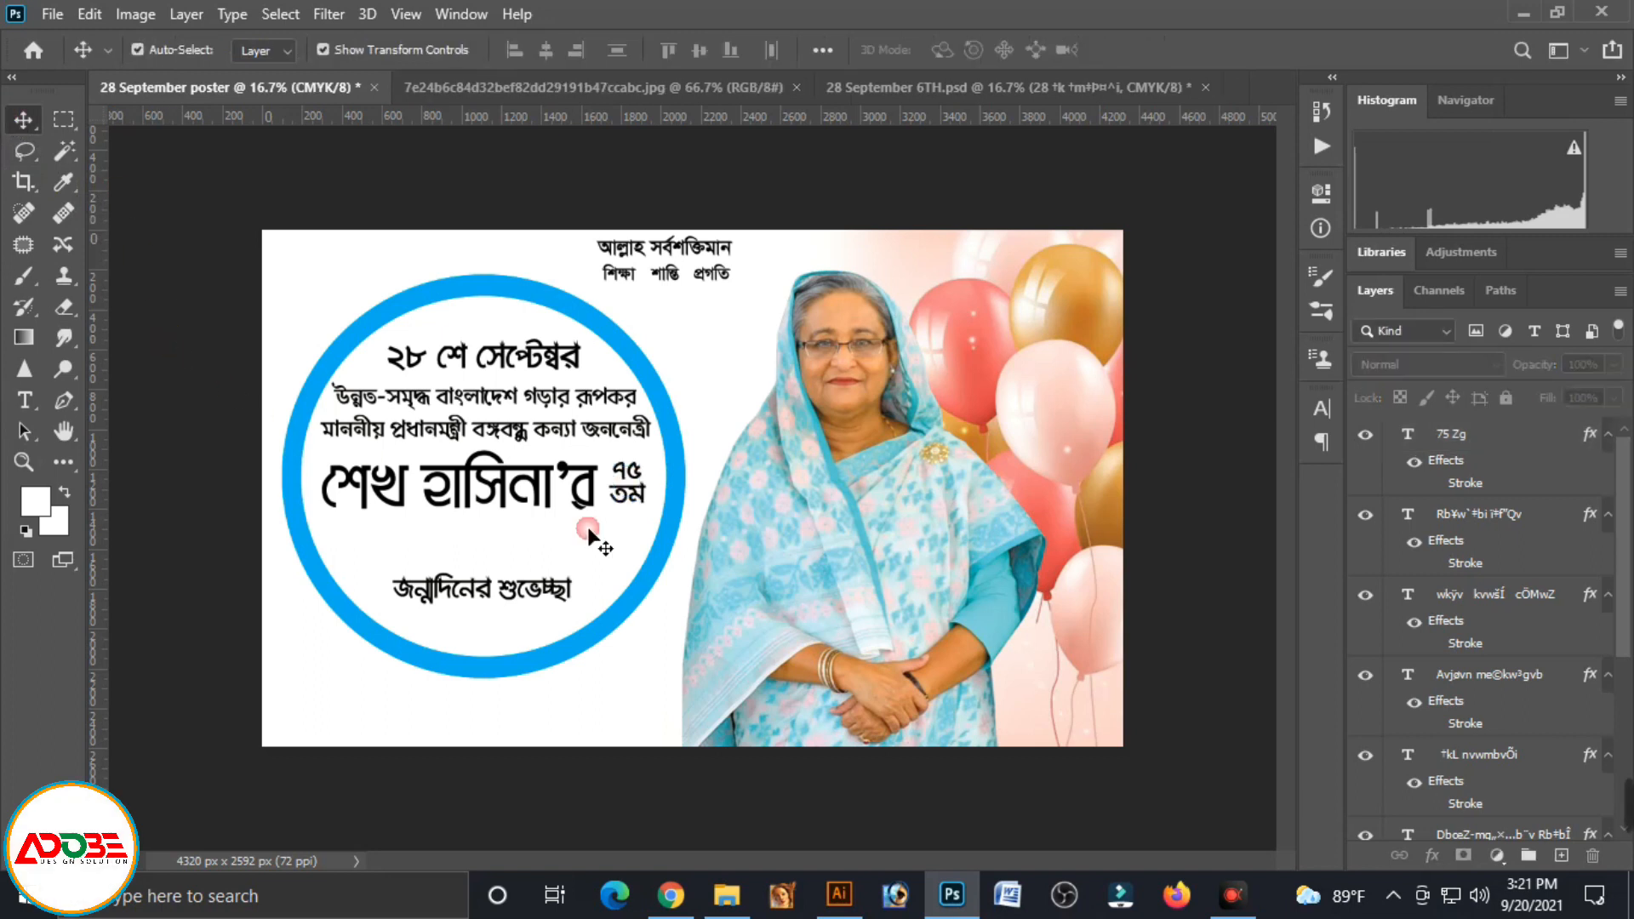
# Enlarge "৭৫ তম" to about 110% and fit it closely beside "শেখ হাসিনা'র"
pyautogui.click(633, 498)
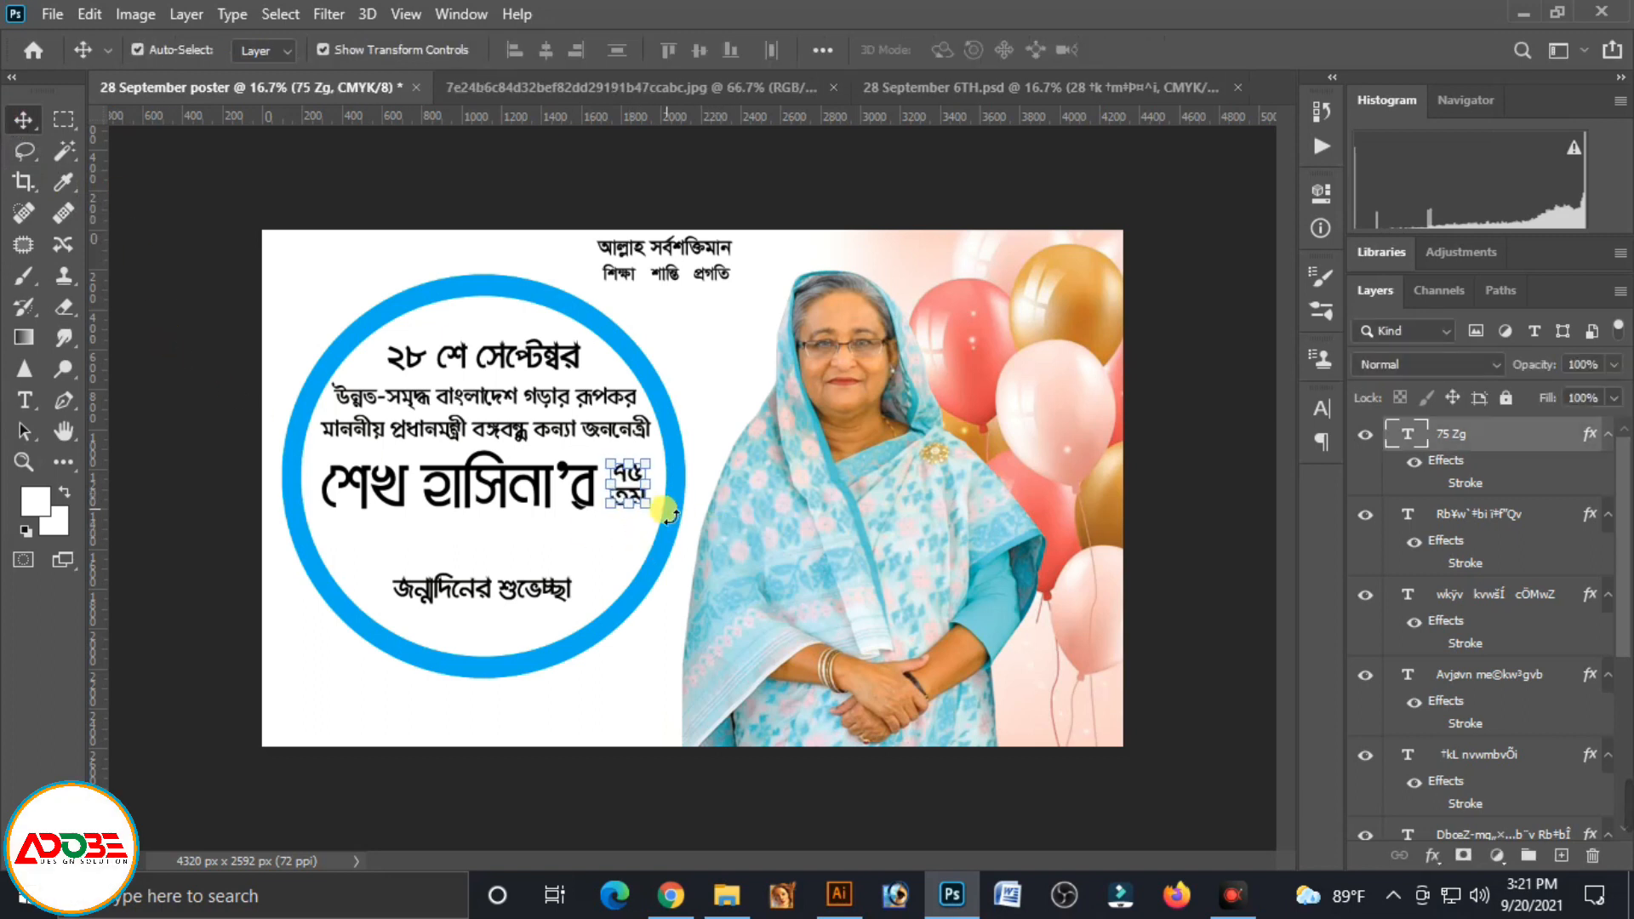
pyautogui.moveTo(663, 515); pyautogui.dragTo(671, 520)
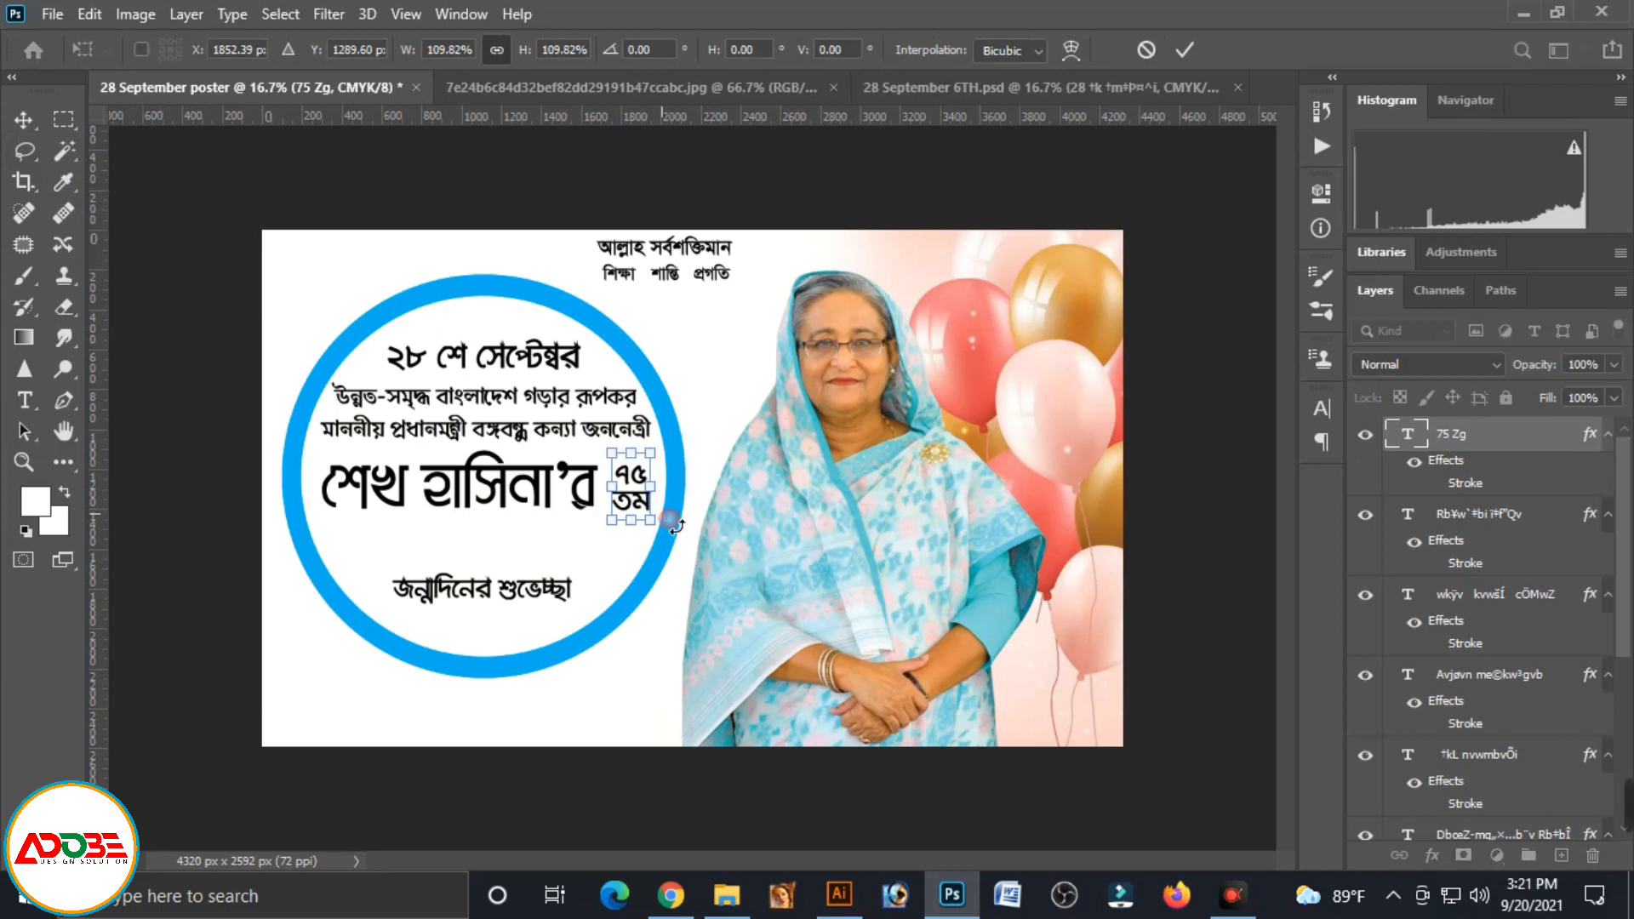
pyautogui.press('Return')
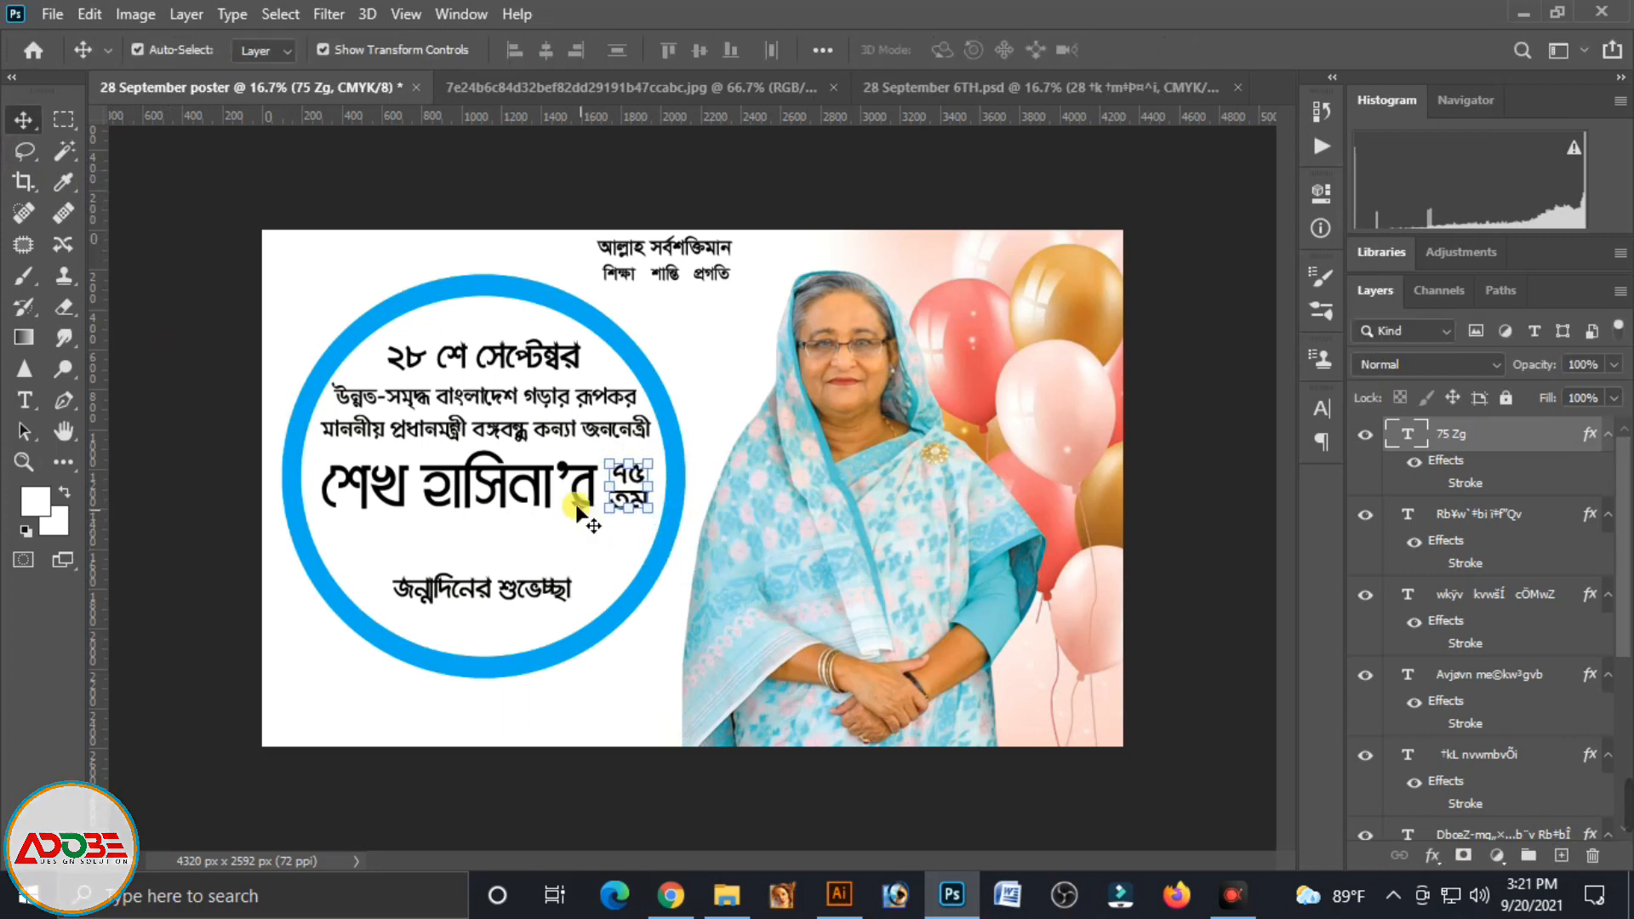
pyautogui.click(551, 489)
# Move "জন্মদিনের শুভেচ্ছা" up directly beneath "শেখ হাসিনা'র" and scale it to about 107%
pyautogui.moveTo(539, 590)
pyautogui.mouseDown()
pyautogui.moveTo(523, 544)
pyautogui.moveTo(560, 571)
pyautogui.mouseUp()
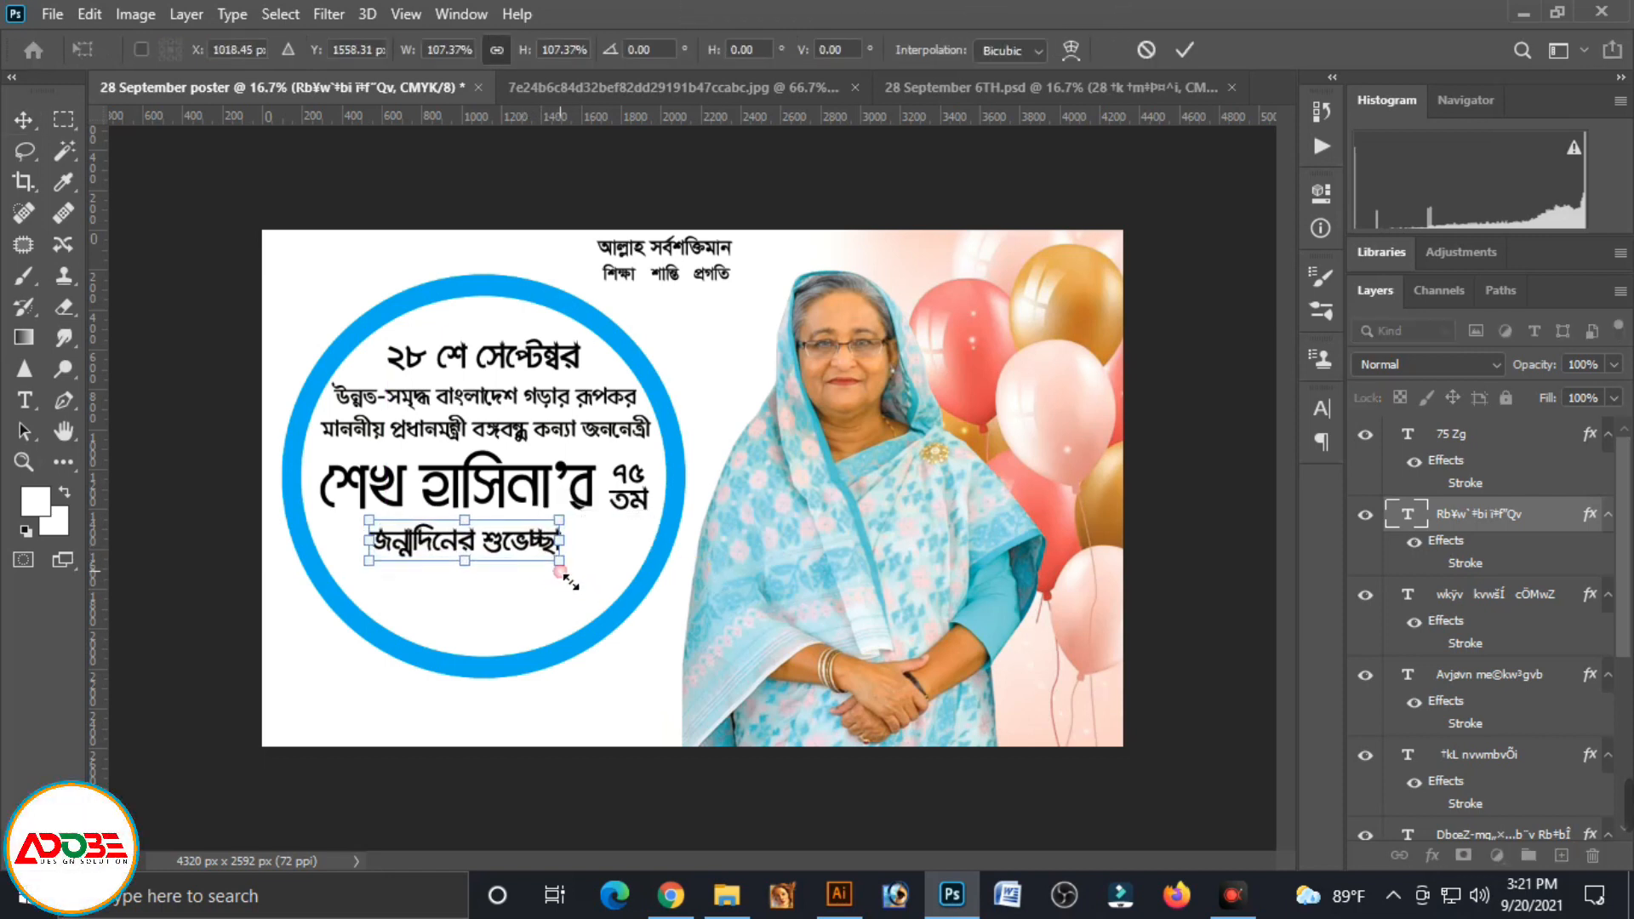
pyautogui.press('Return')
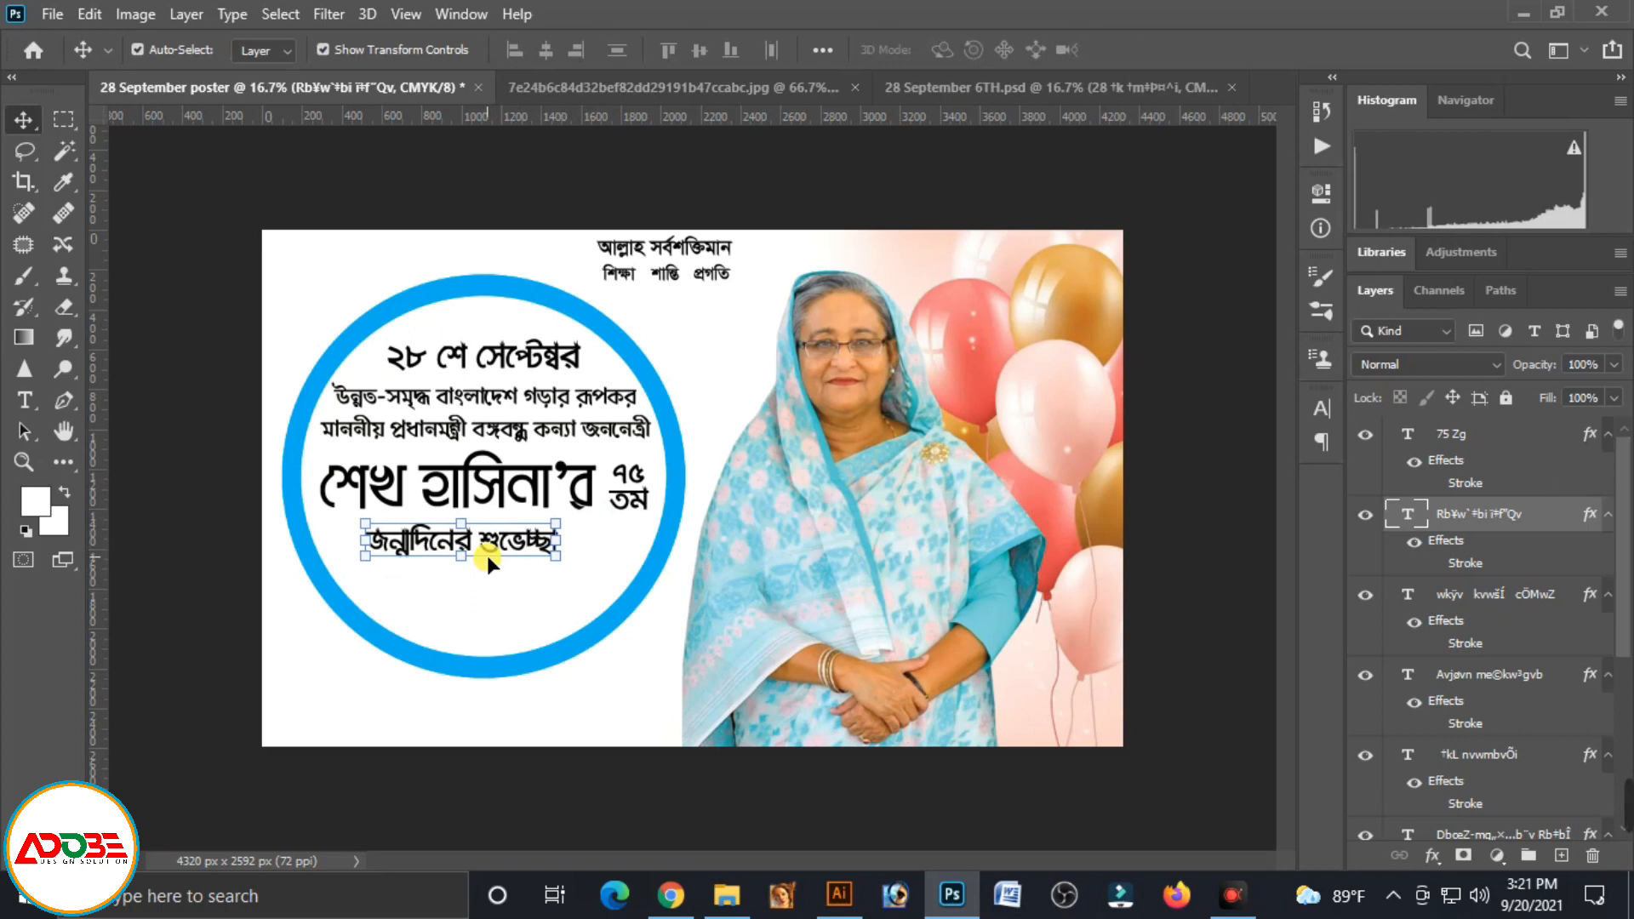
# Set "জন্মদিনের শুভেচ্ছা" in DhorolaMJ Bold and nudge it up slightly toward the name
pyautogui.doubleClick(416, 544)
pyautogui.click(217, 49)
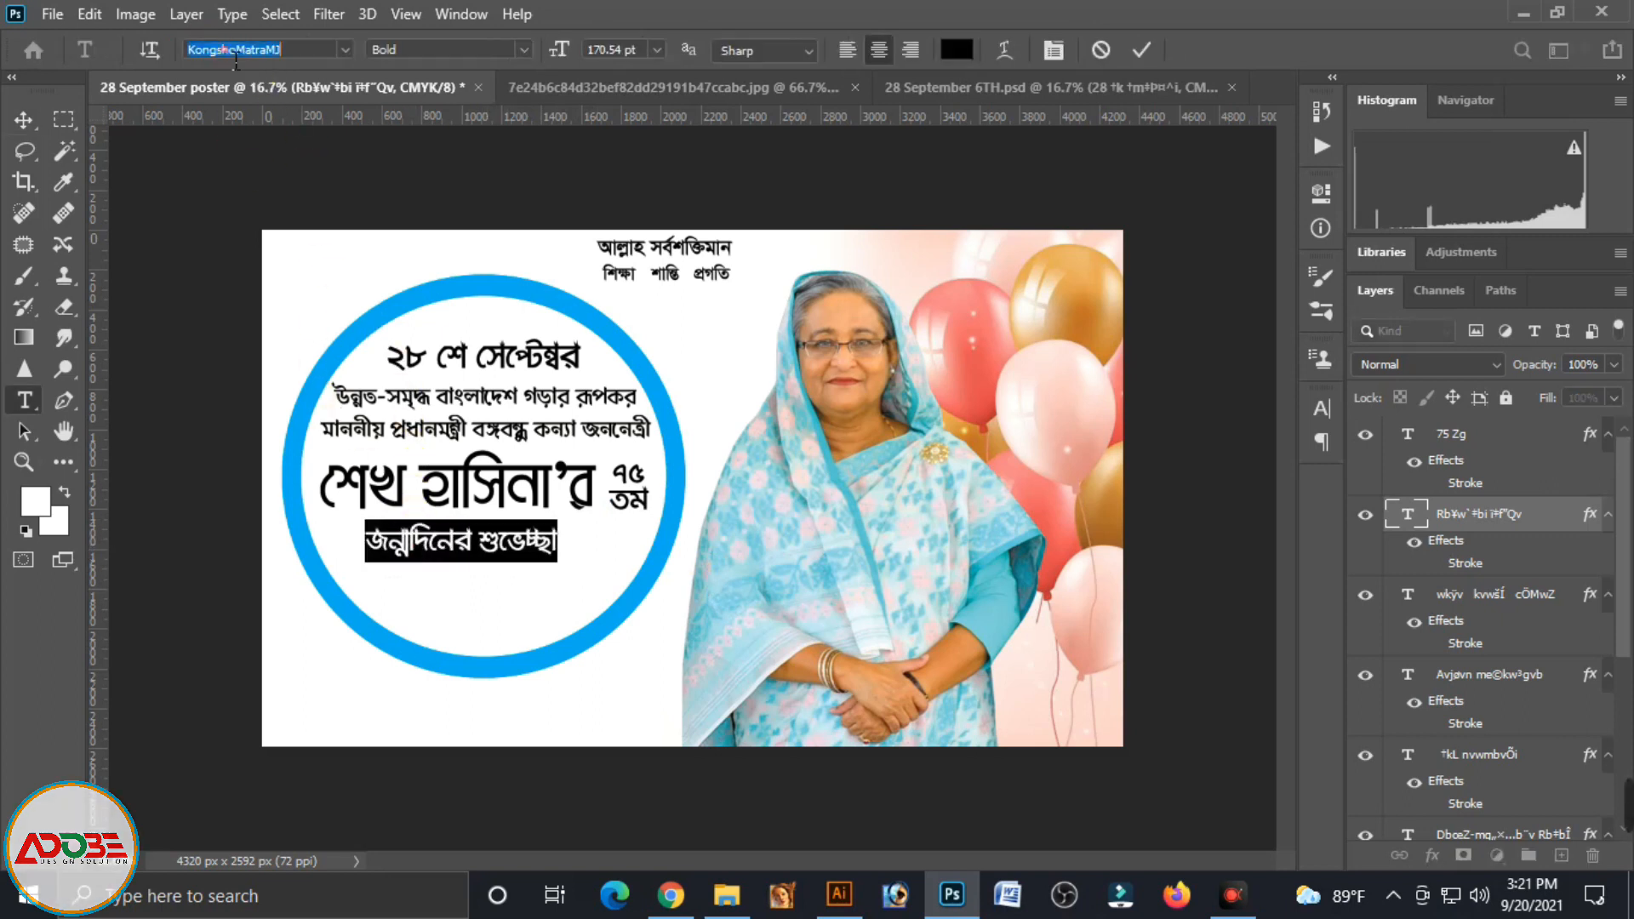
pyautogui.write('dh')
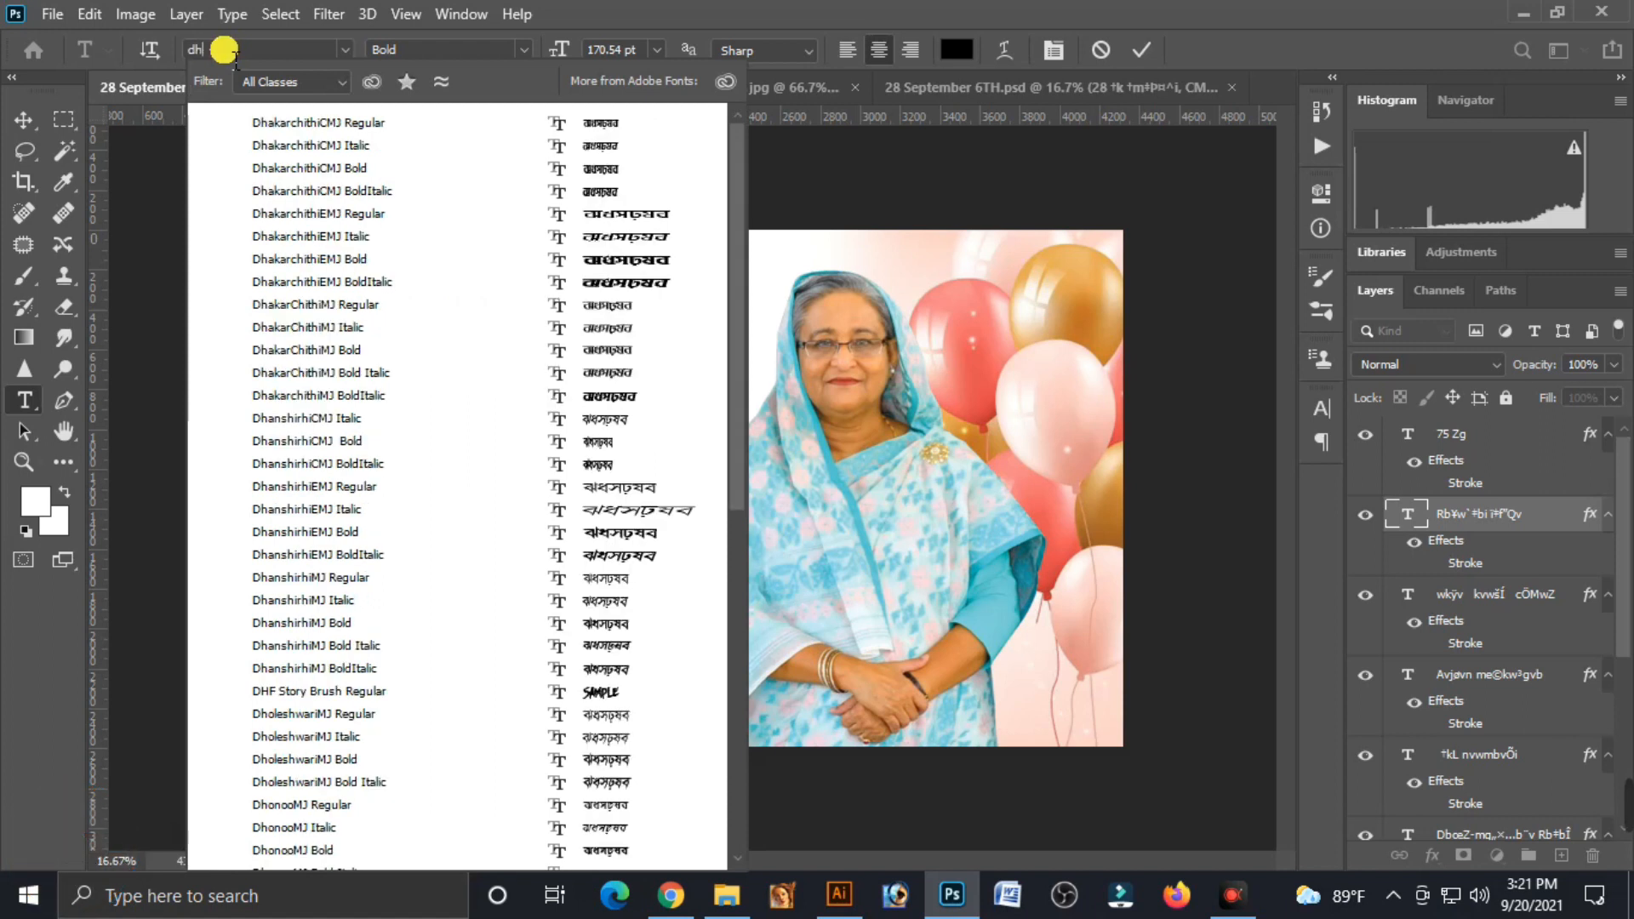
pyautogui.write('or')
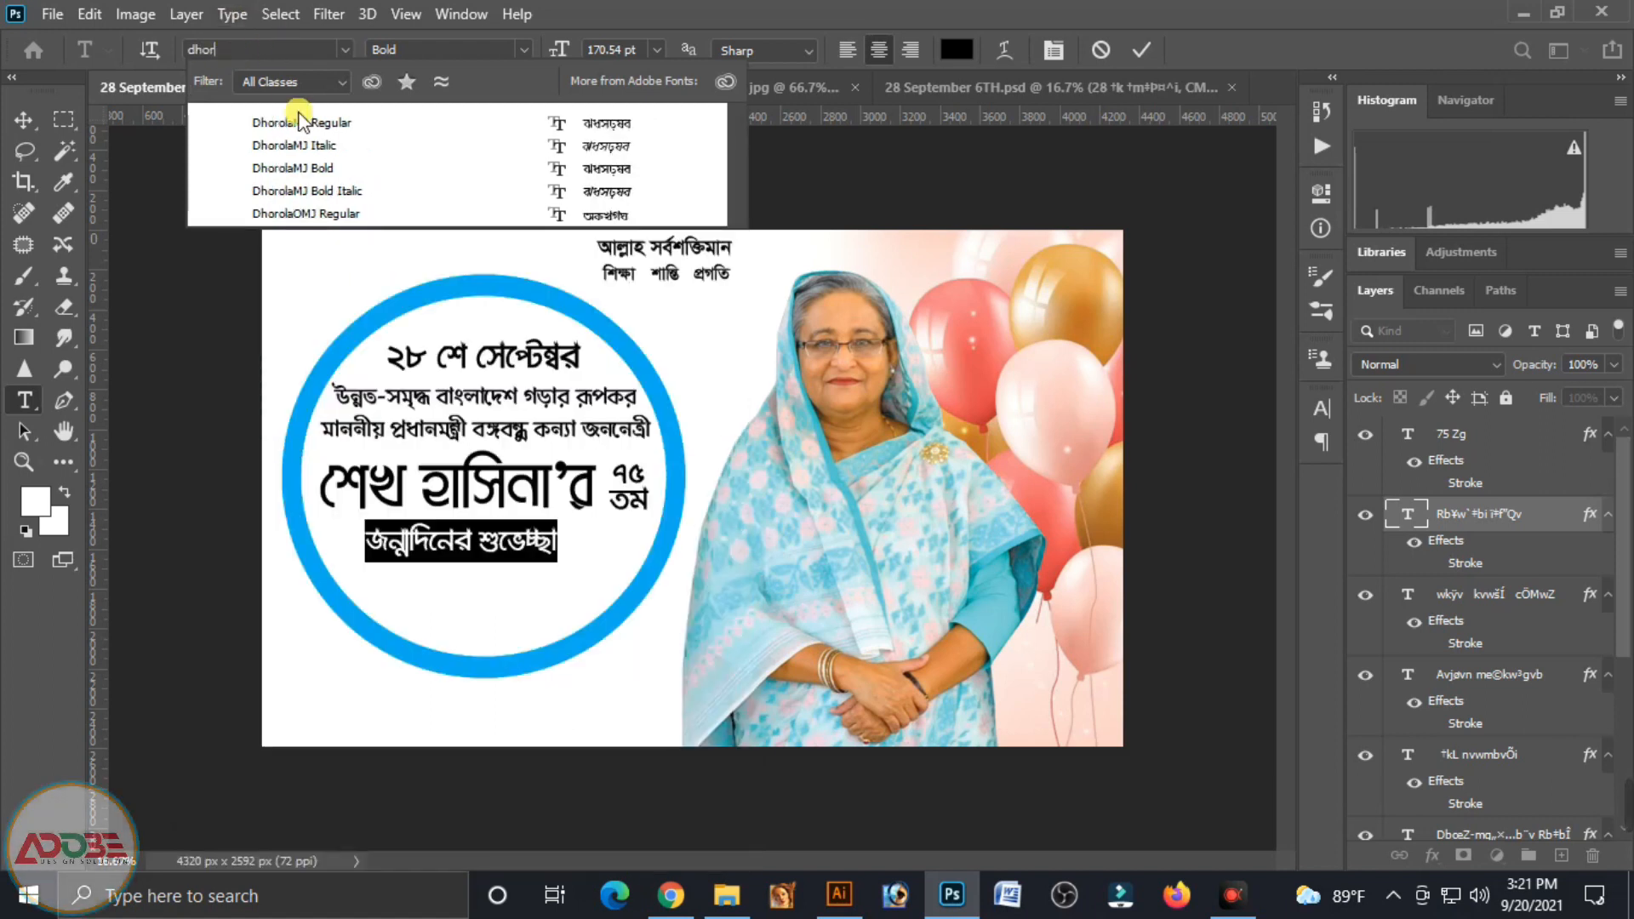
pyautogui.click(324, 170)
pyautogui.click(24, 120)
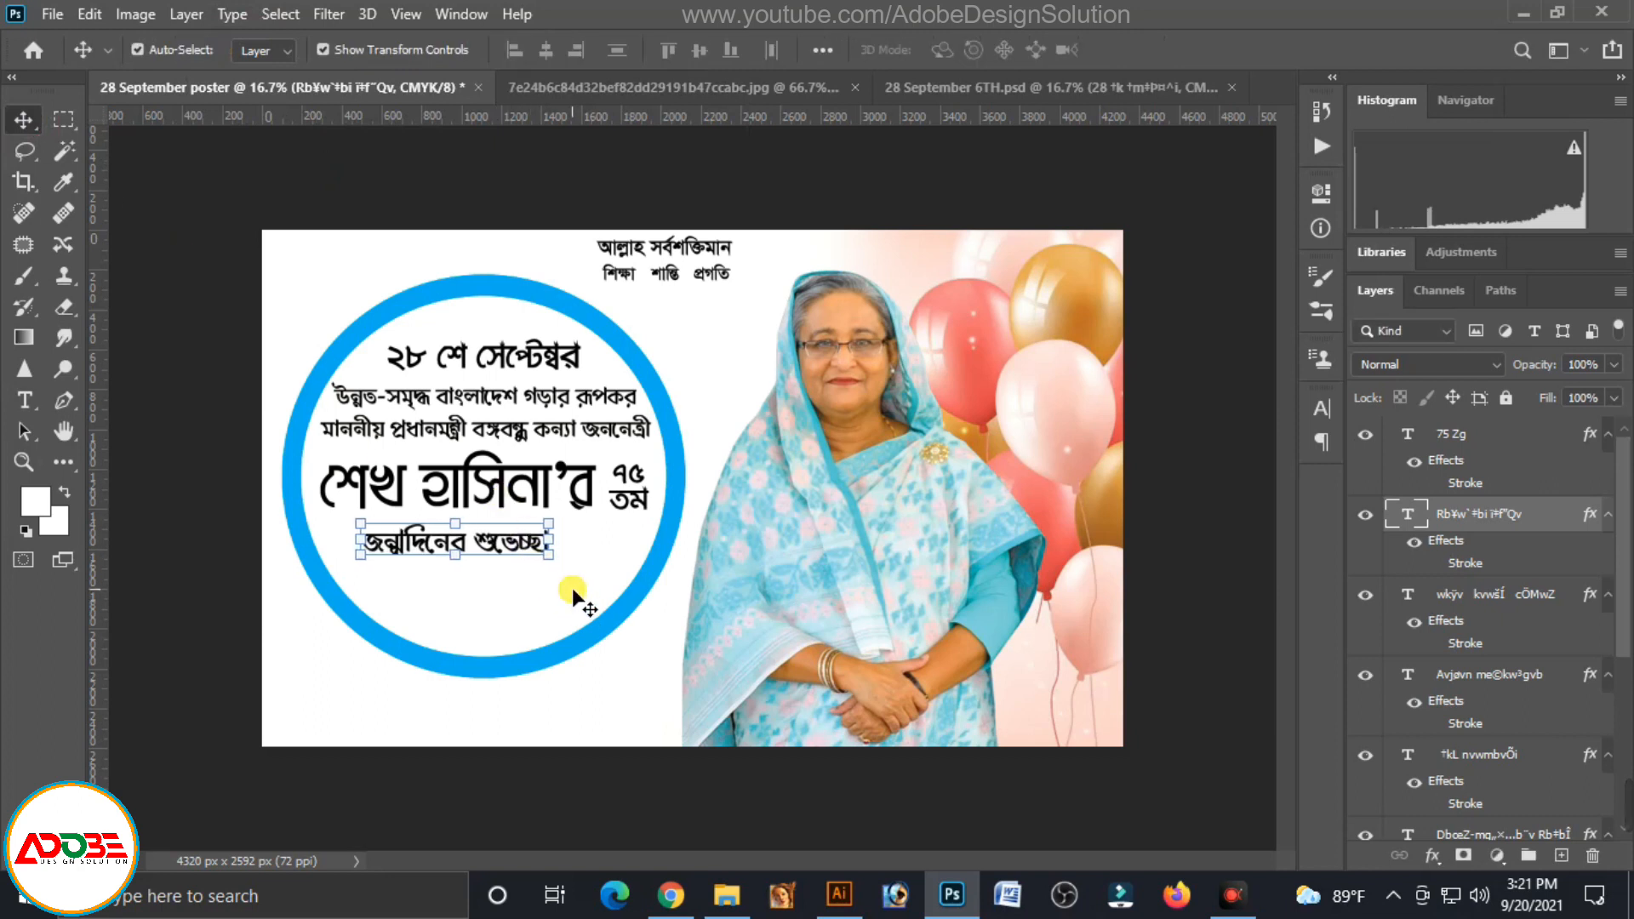
pyautogui.hotkey('shift', 'Up')
pyautogui.hotkey('shift', 'Up')
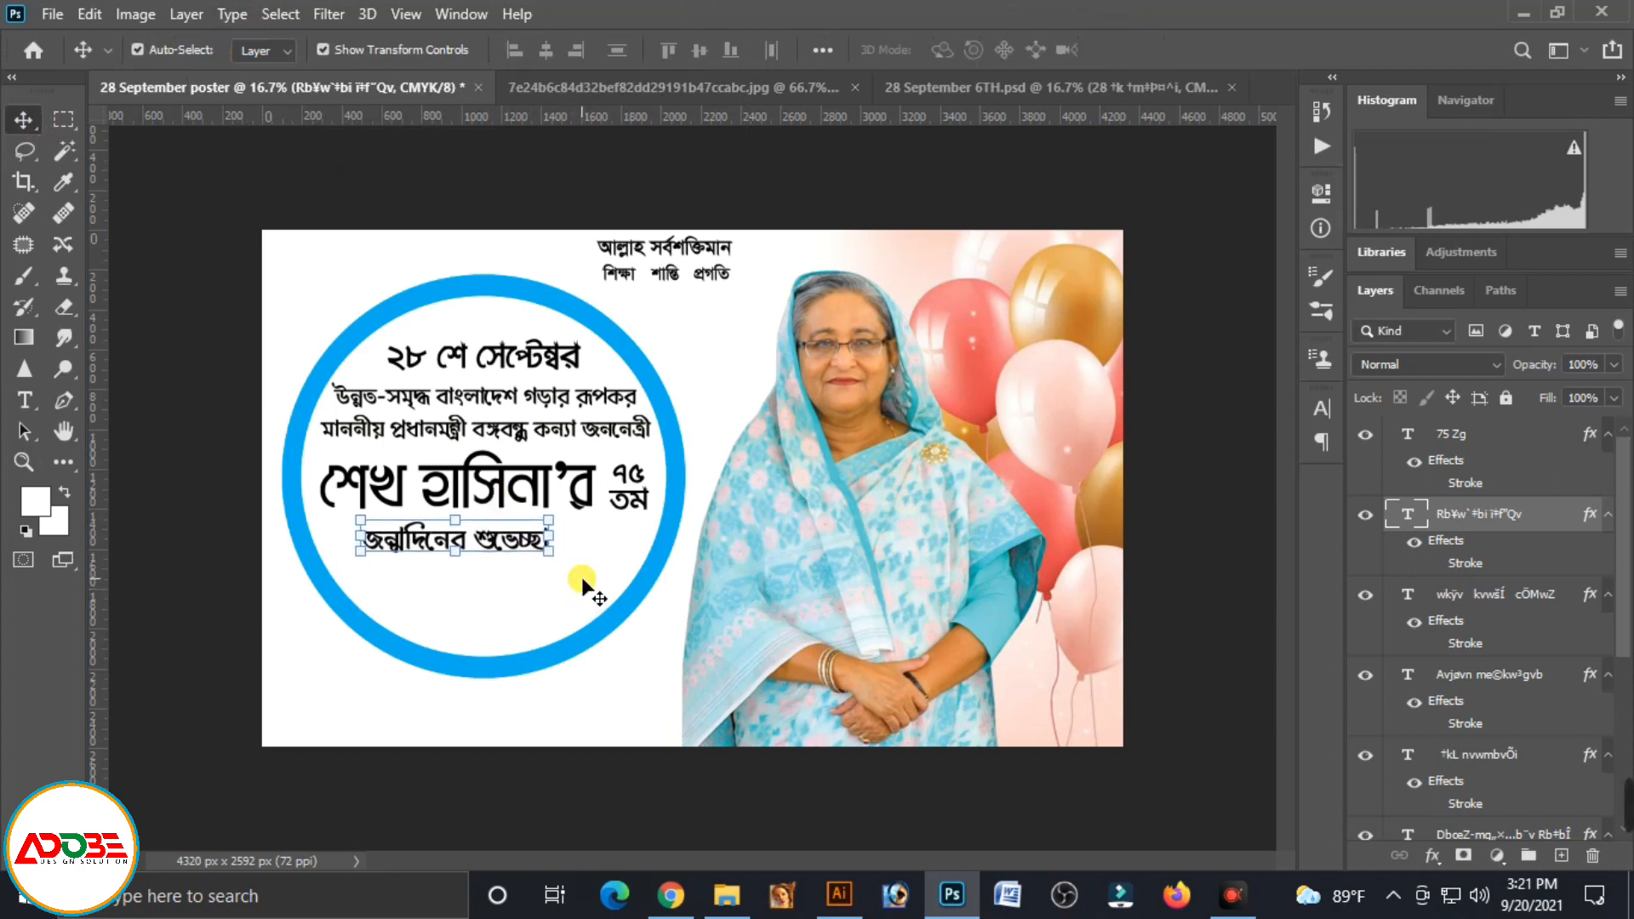
# Copy the orange "শুভ জন্মদিন" artwork from the Untitled-1 document into the poster, placing it in the lower part of the ring
pyautogui.click(545, 589)
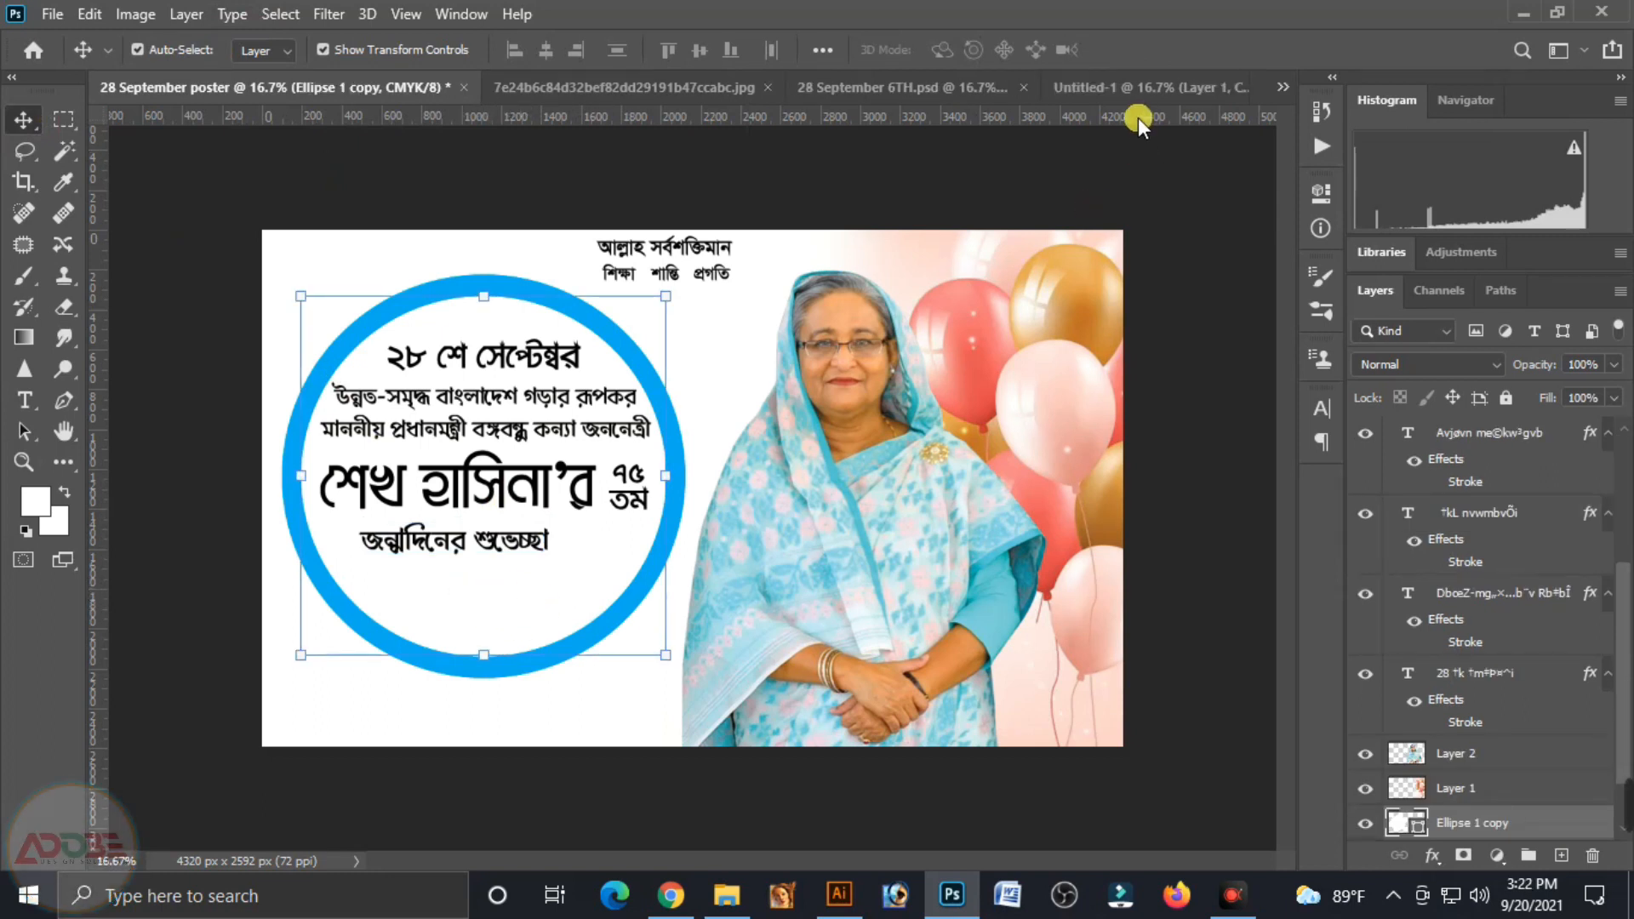
pyautogui.click(1158, 85)
pyautogui.moveTo(723, 452); pyautogui.dragTo(379, 162)
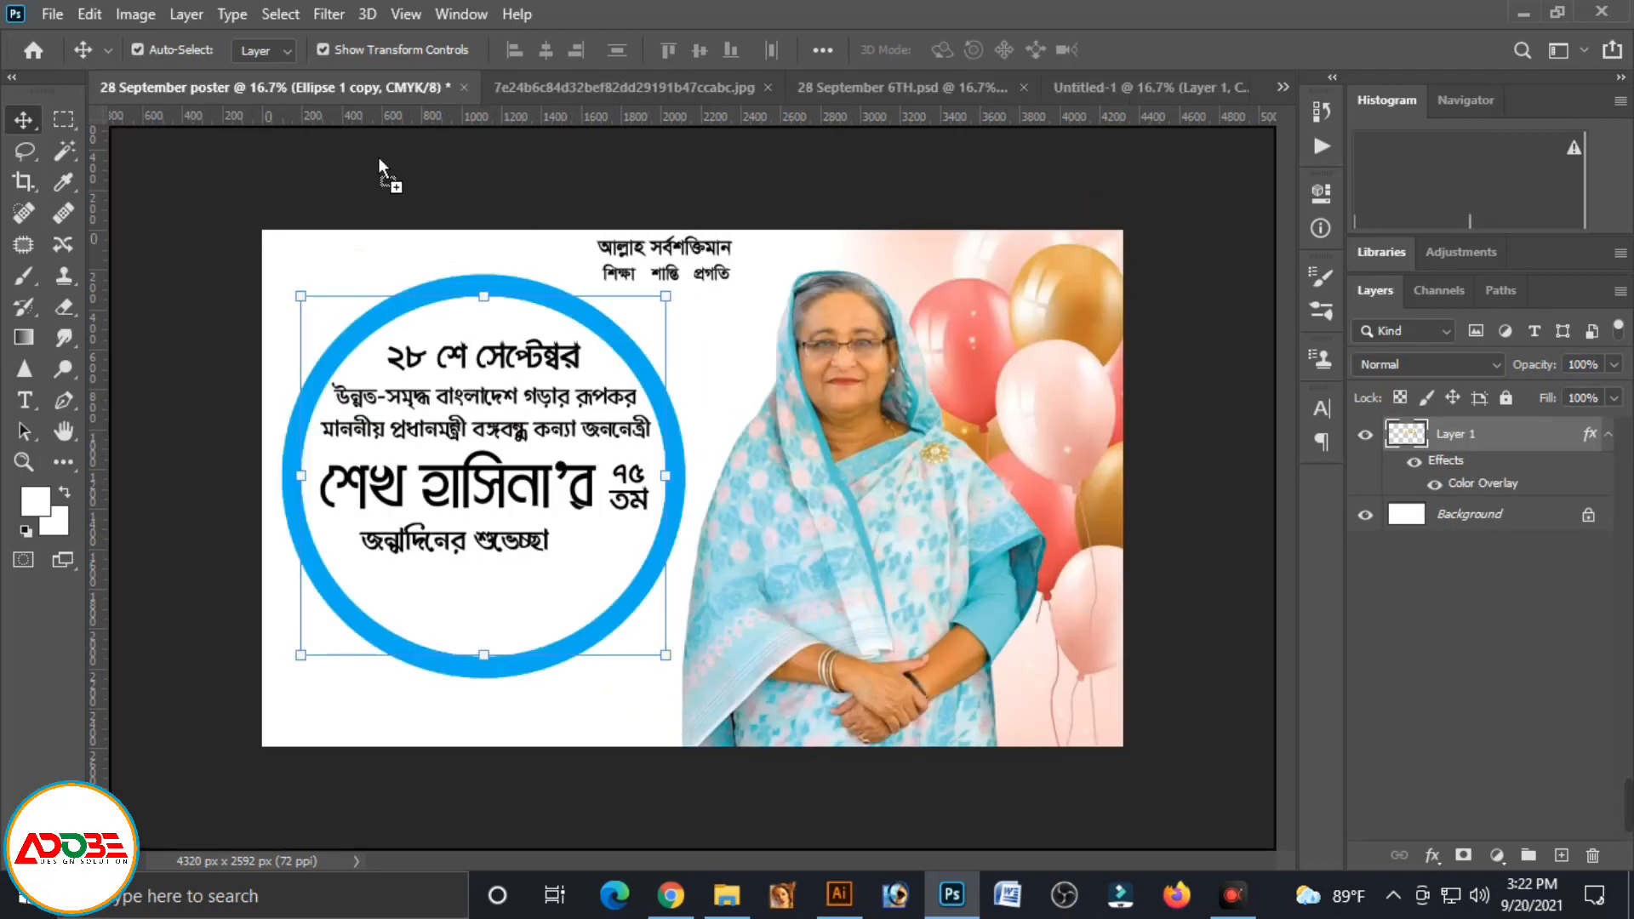
pyautogui.moveTo(451, 585); pyautogui.dragTo(363, 599)
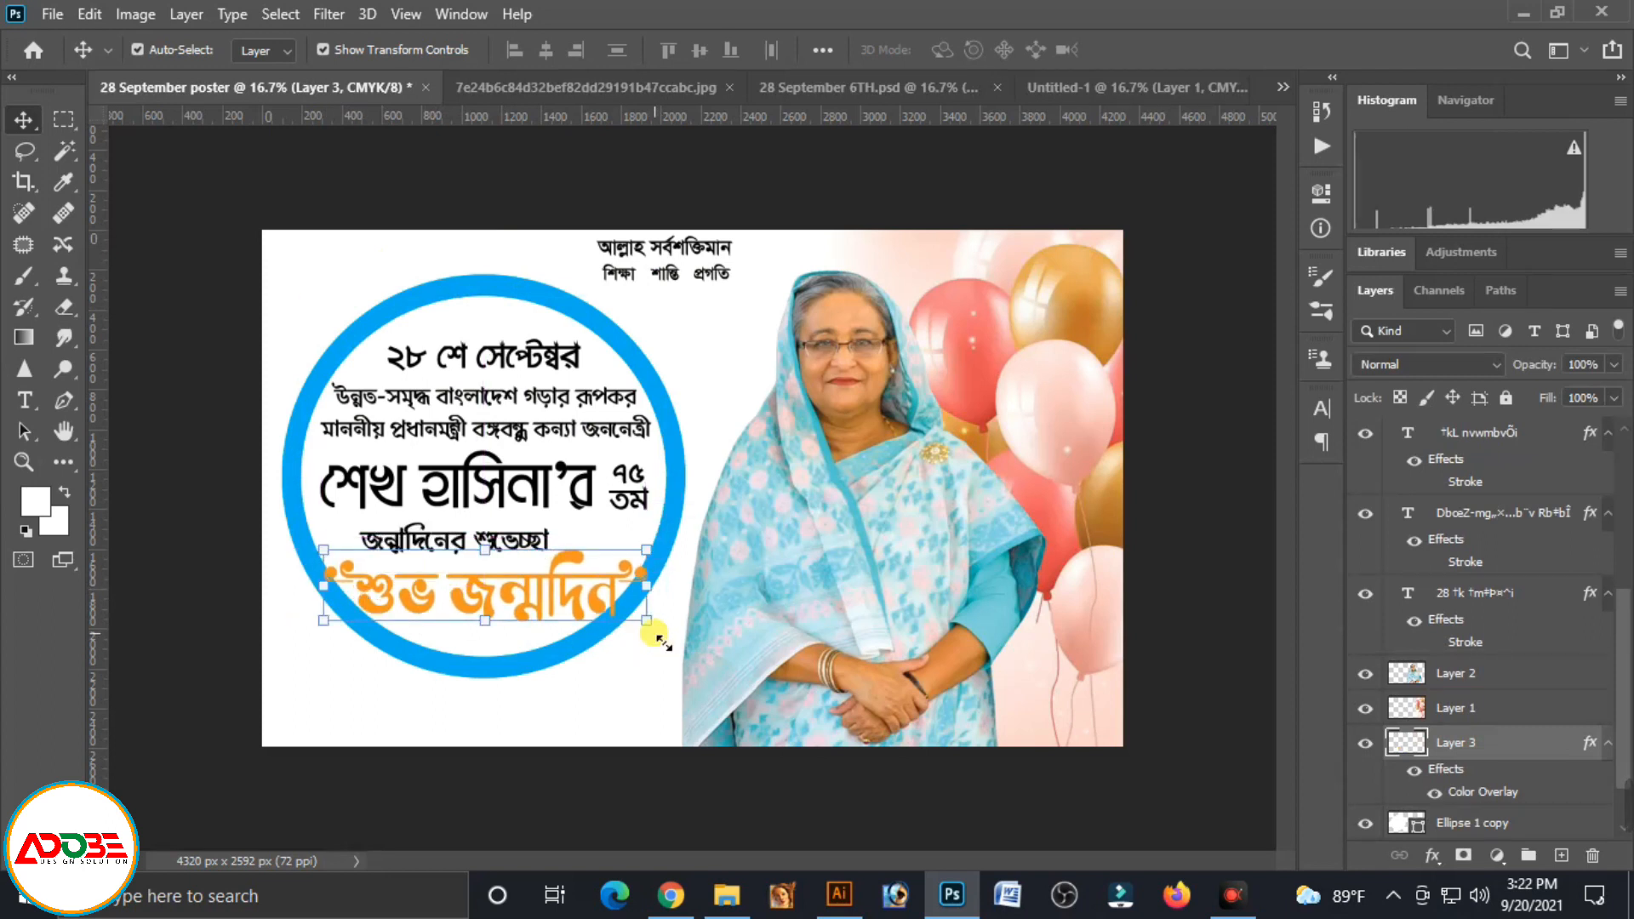
# Scale down the orange "শুভ জন্মদিন" artwork and nudge it right so it sits within the lower part of the ring
pyautogui.moveTo(660, 634); pyautogui.dragTo(614, 634)
pyautogui.click(614, 635)
pyautogui.hotkey('shift', 'Right')
pyautogui.hotkey('shift', 'Right')
pyautogui.hotkey('shift', 'Right')
pyautogui.hotkey('shift', 'Right')
pyautogui.hotkey('shift', 'Right')
pyautogui.hotkey('shift', 'Right')
pyautogui.hotkey('shift', 'Right')
pyautogui.hotkey('shift', 'Right')
pyautogui.hotkey('shift', 'Right')
pyautogui.hotkey('shift', 'Right')
pyautogui.hotkey('shift', 'Right')
pyautogui.hotkey('shift', 'Right')
pyautogui.hotkey('shift', 'Right')
pyautogui.hotkey('shift', 'Right')
pyautogui.hotkey('shift', 'Right')
pyautogui.hotkey('shift', 'Right')
pyautogui.hotkey('shift', 'Right')
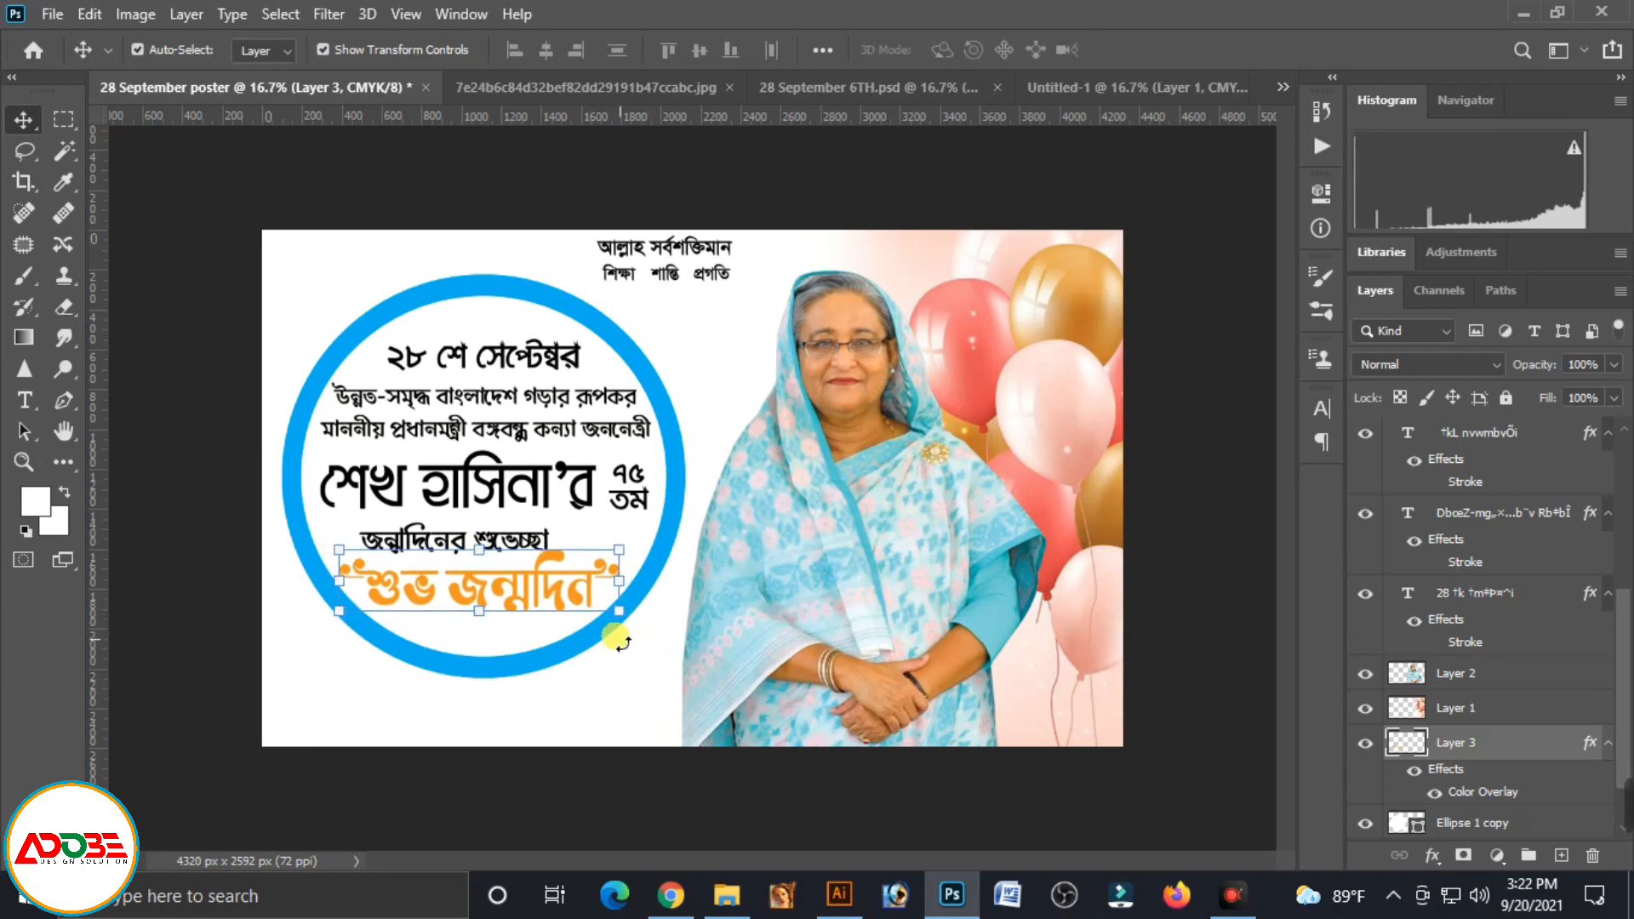
# Nudge the "জন্মদিনের শুভেচ্ছা" line slightly to the left above the orange artwork
pyautogui.click(473, 546)
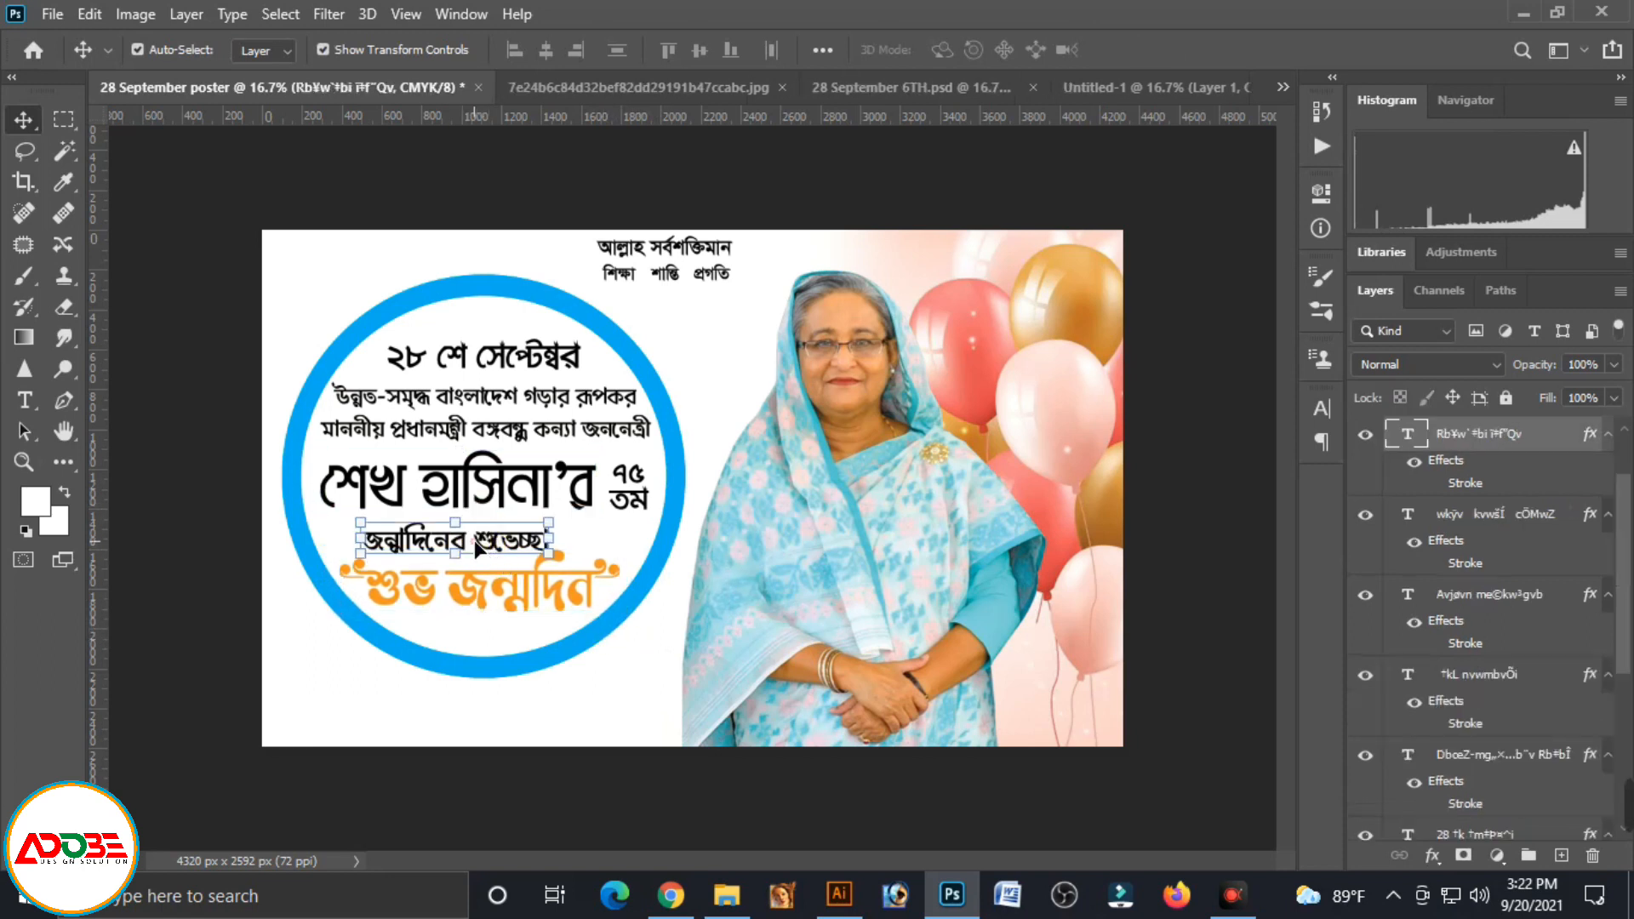
pyautogui.hotkey('shift', 'Left')
pyautogui.hotkey('shift', 'Left')
pyautogui.hotkey('shift', 'Left')
pyautogui.hotkey('shift', 'Left')
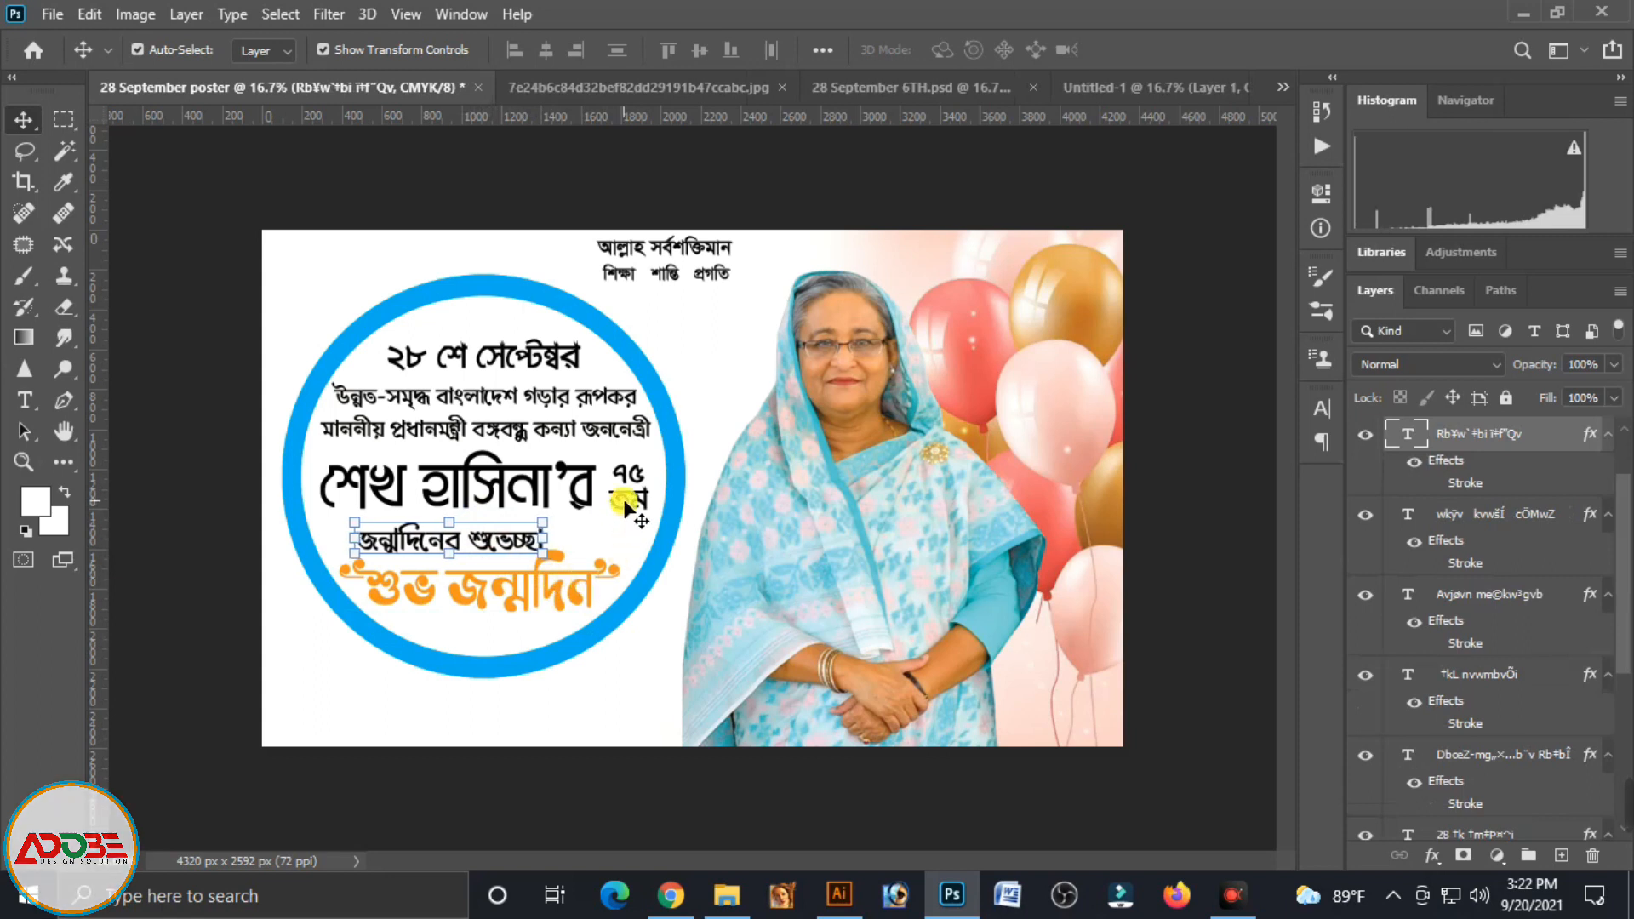
# Recolor the "২৮ শে সেপ্টেম্বর" text pink-red with C 0, M 100, Y 50, K 0
pyautogui.click(477, 341)
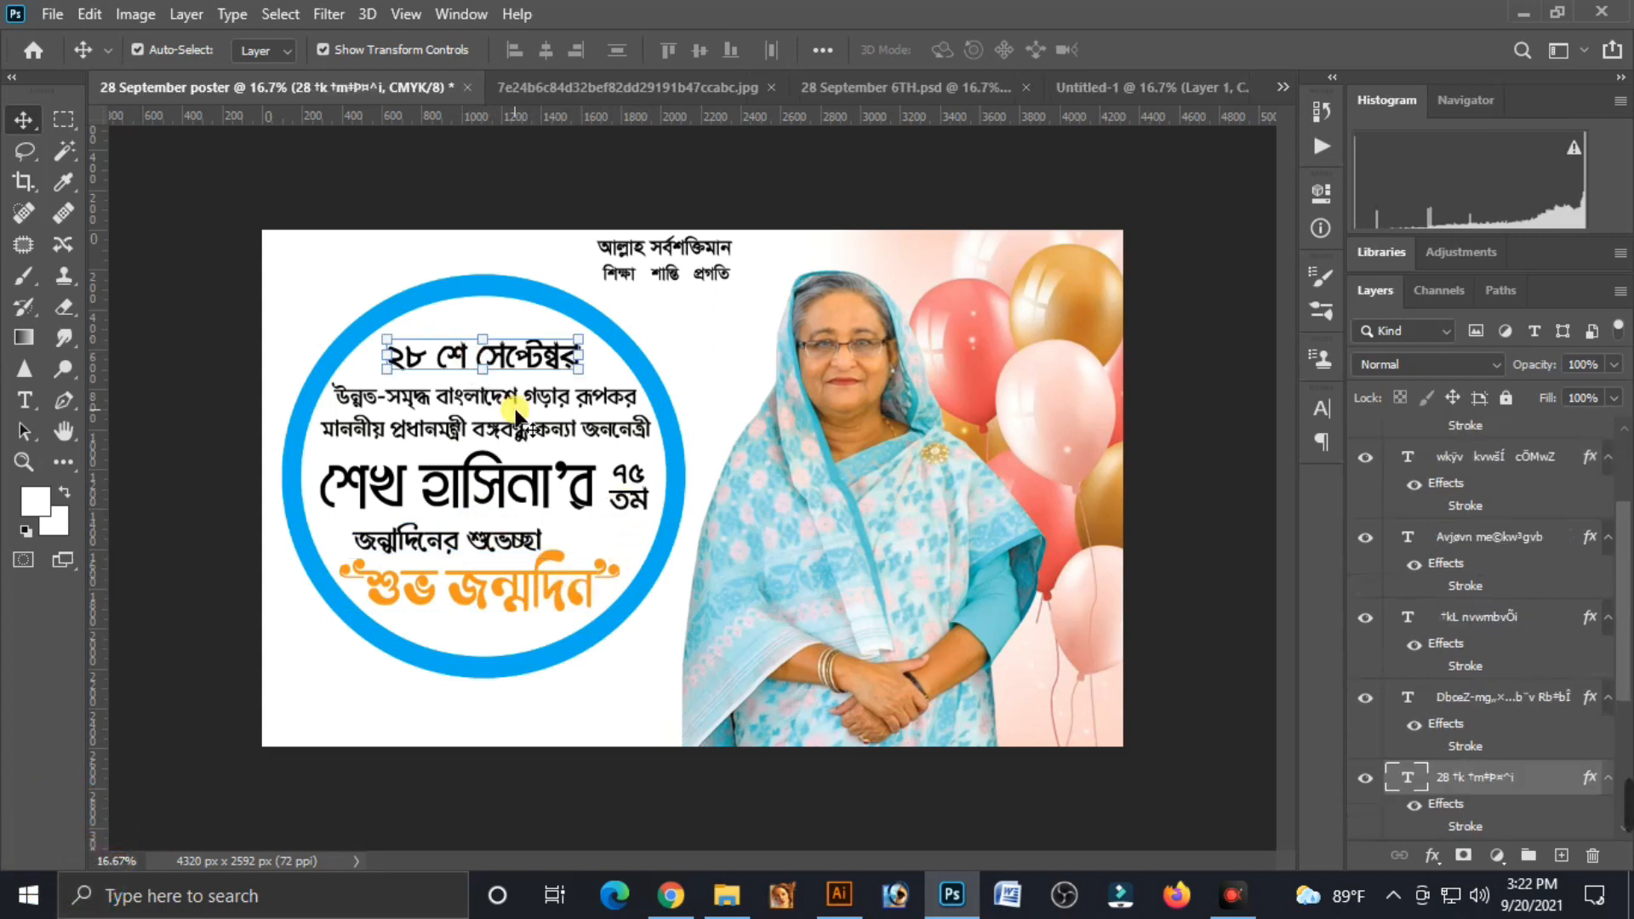
pyautogui.doubleClick(502, 365)
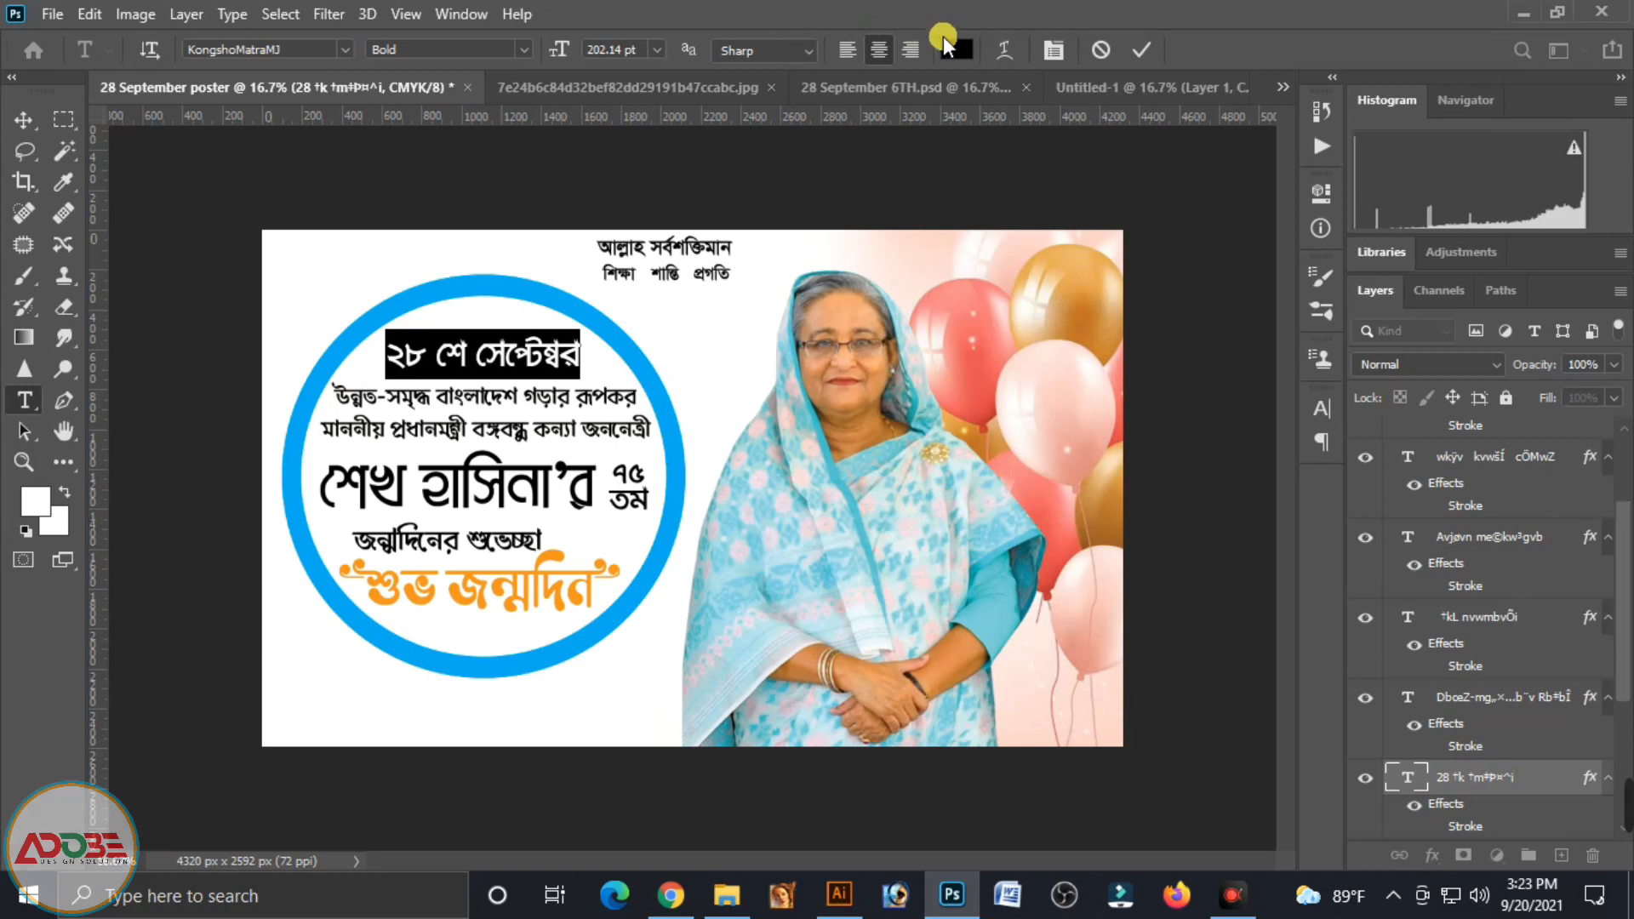
pyautogui.click(955, 50)
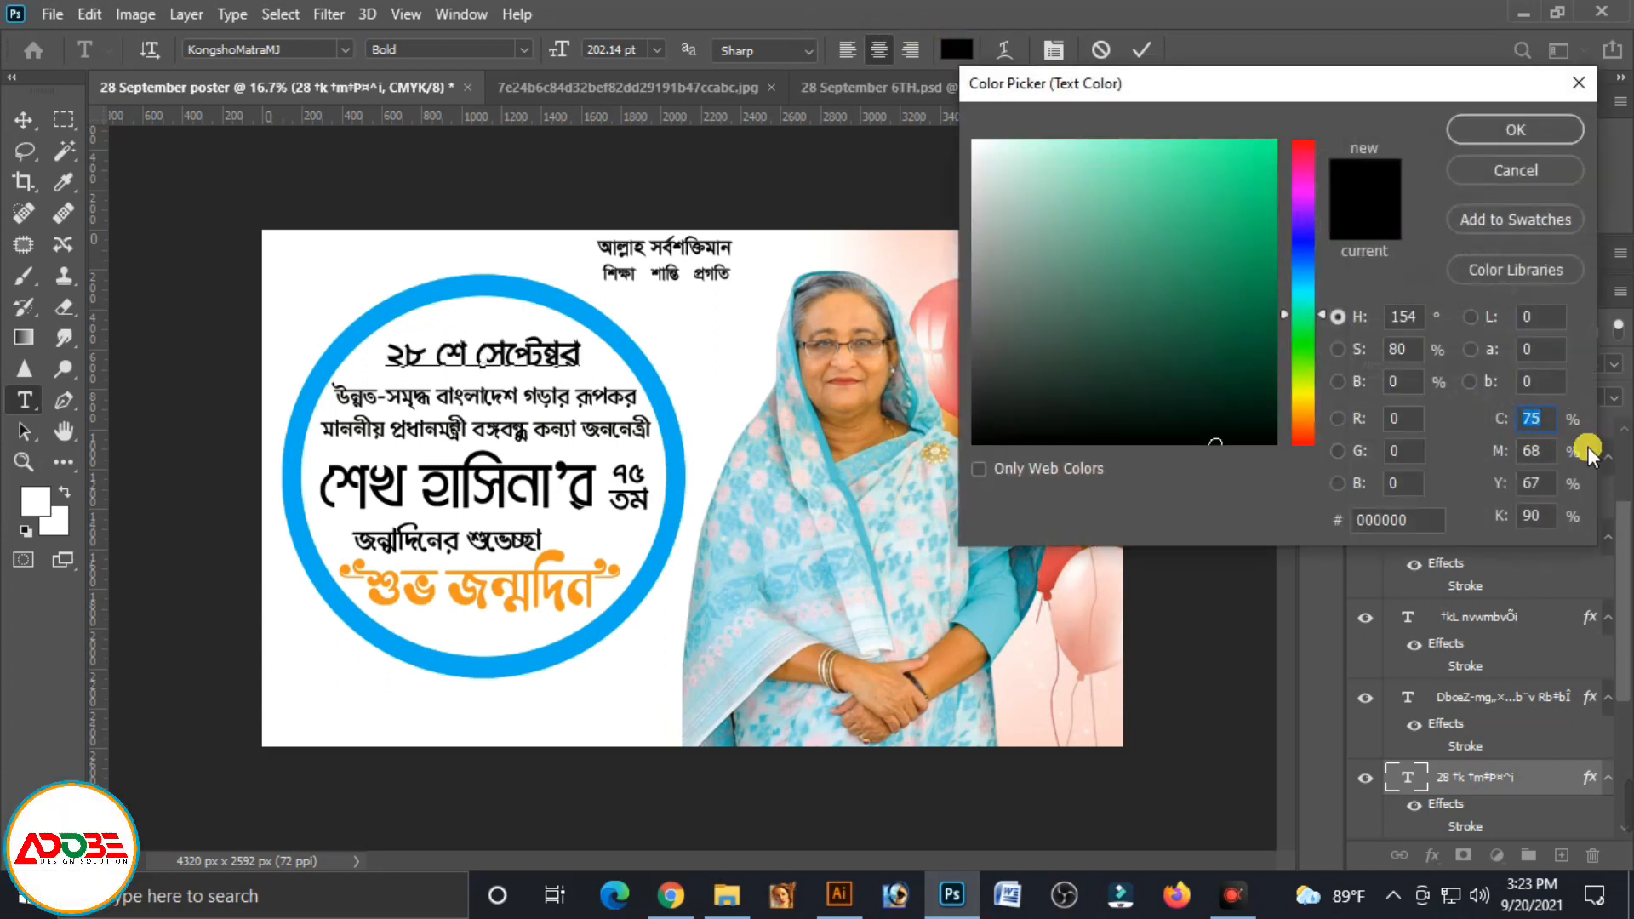
pyautogui.write('0')
pyautogui.press('Tab')
pyautogui.write('100')
pyautogui.press('Tab')
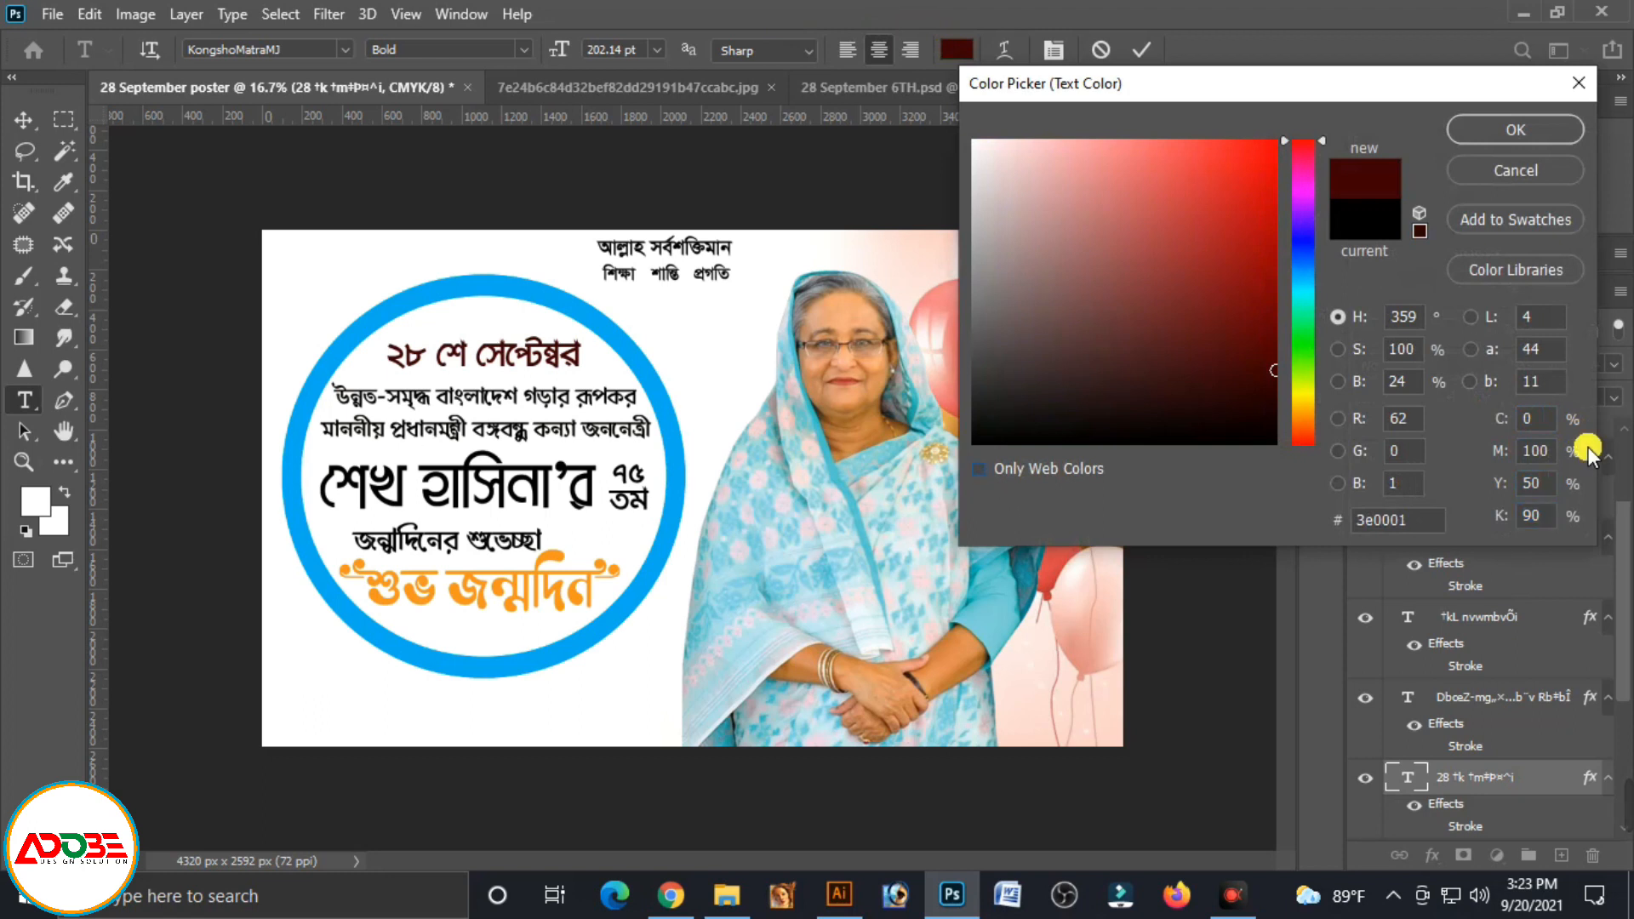
pyautogui.write('0')
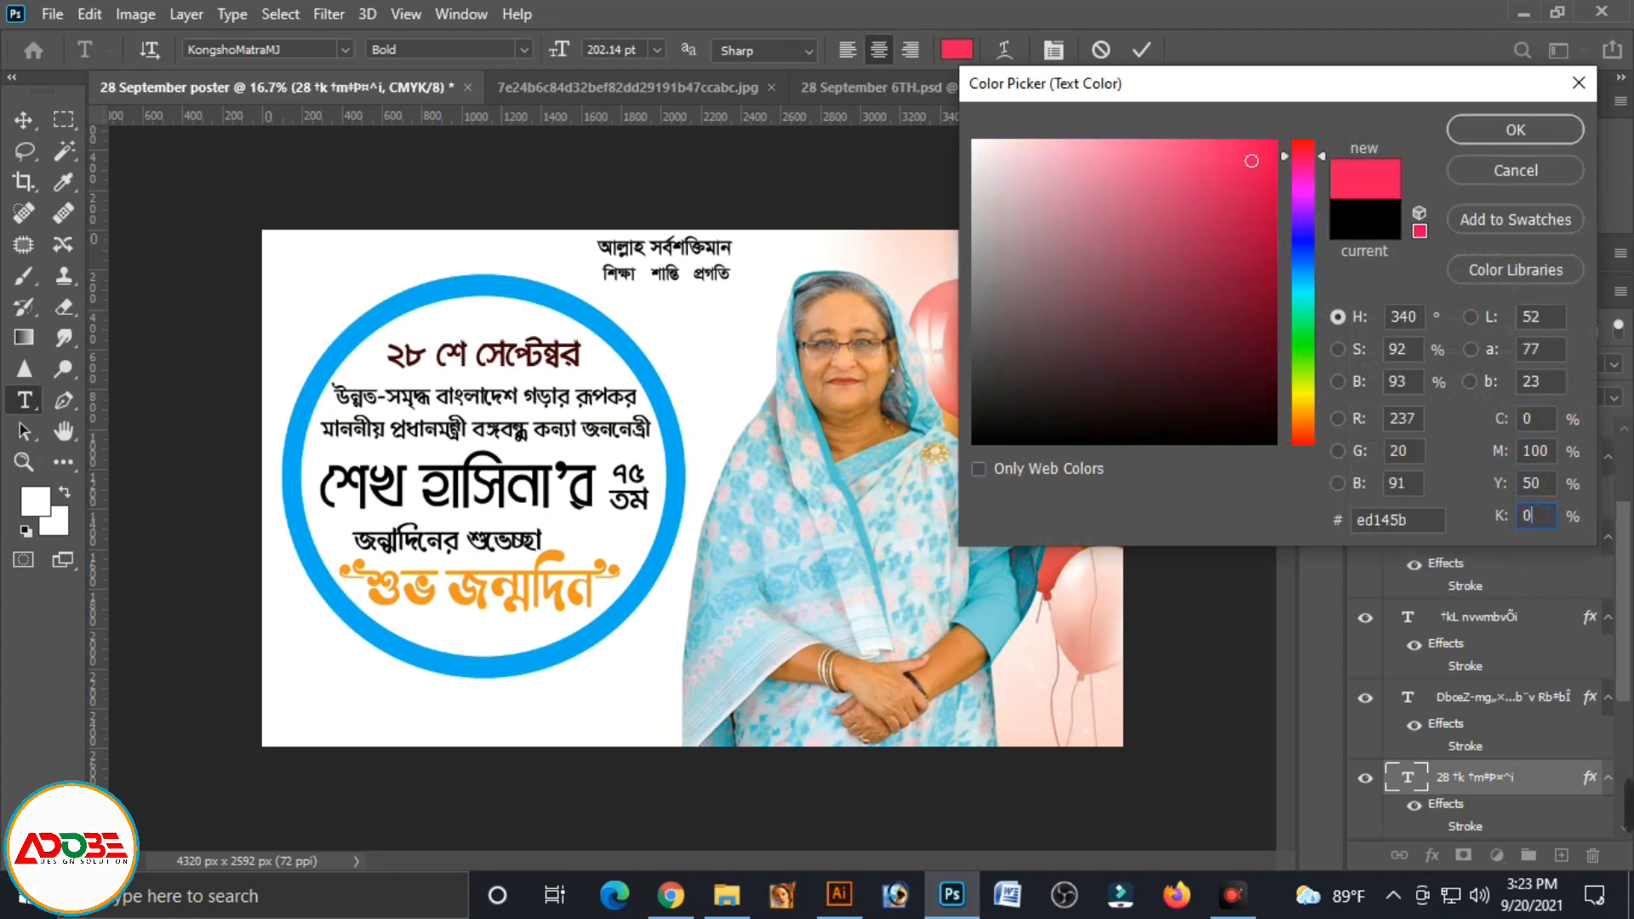
pyautogui.click(1517, 129)
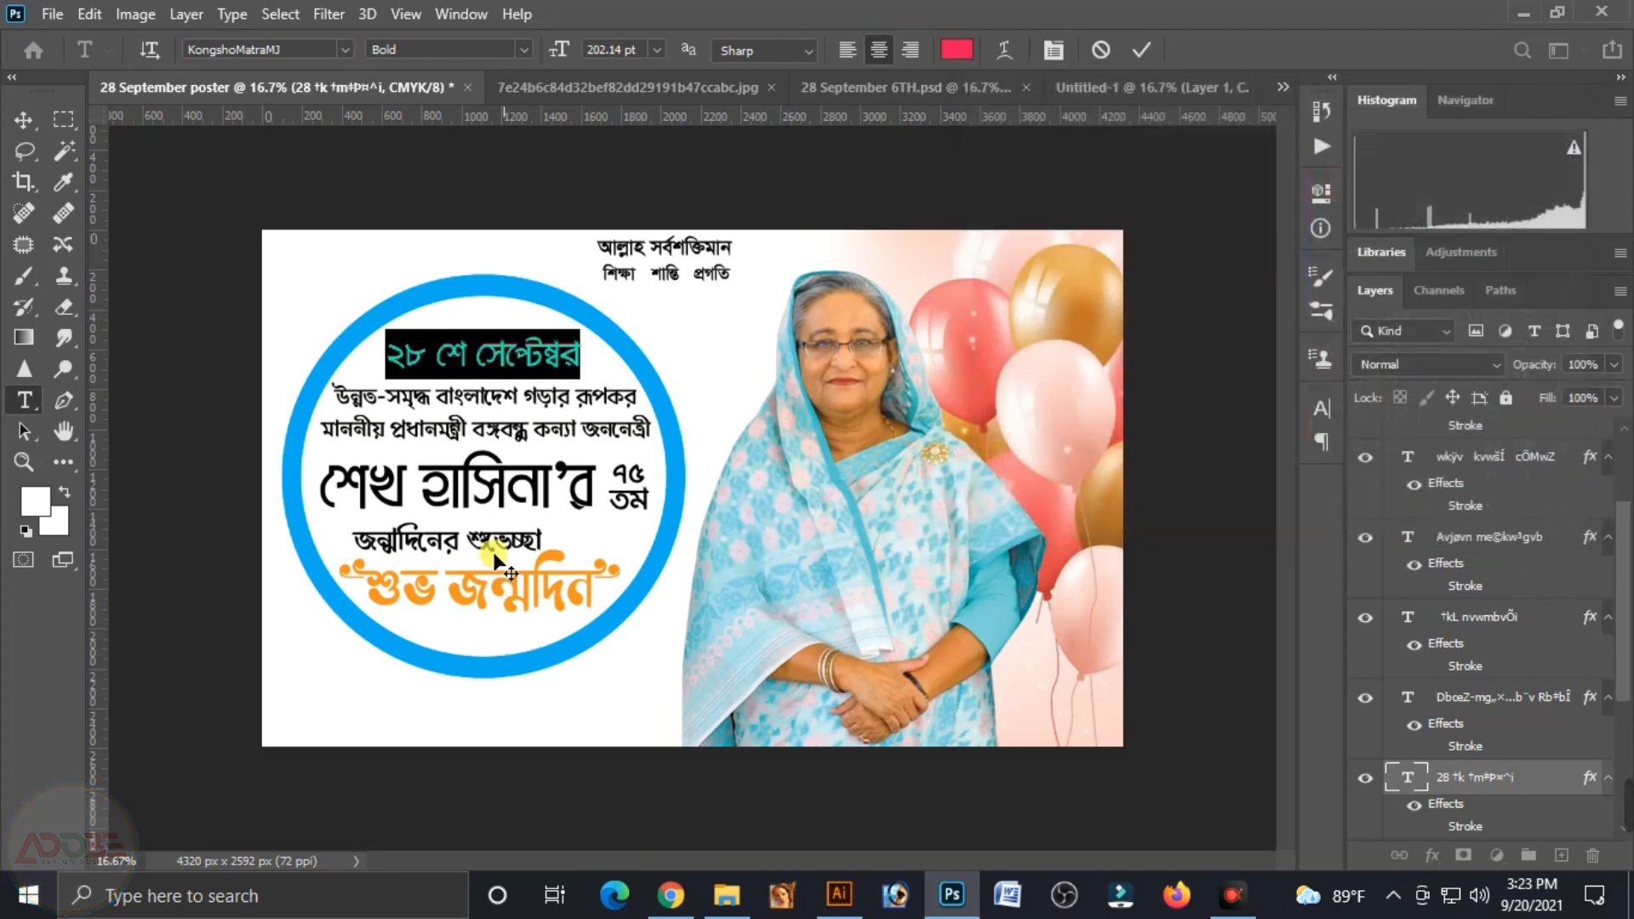
pyautogui.click(23, 120)
# Select the "শেখ হাসিনা'র" text and set its color to blue with C 100, M 50, Y 0, K 0
pyautogui.doubleClick(1408, 616)
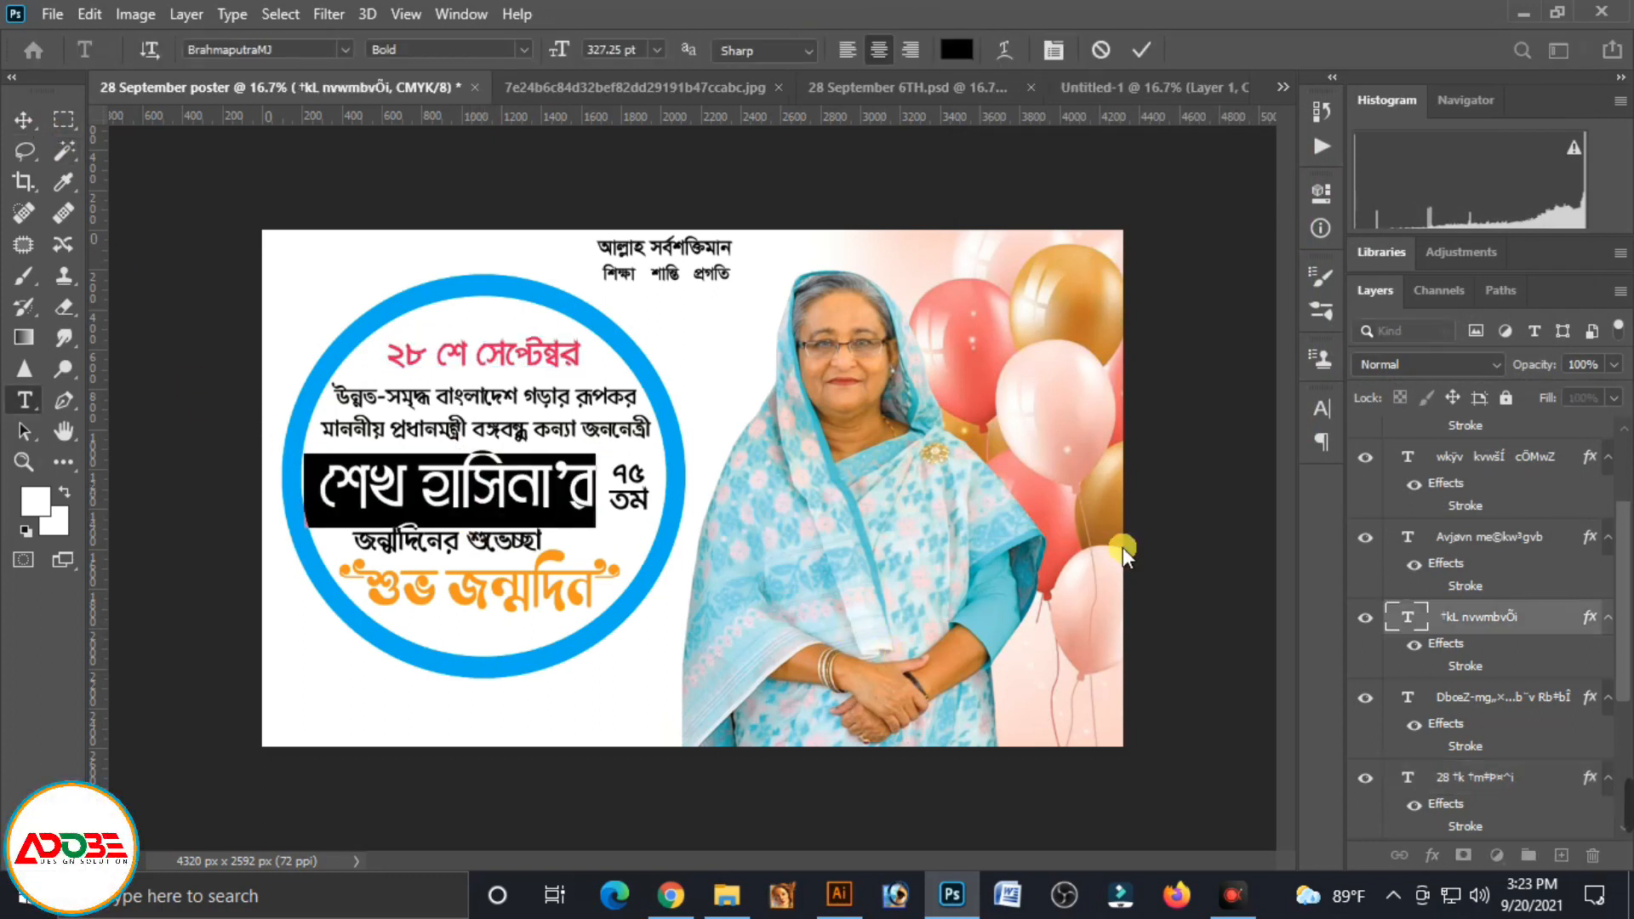
pyautogui.click(947, 43)
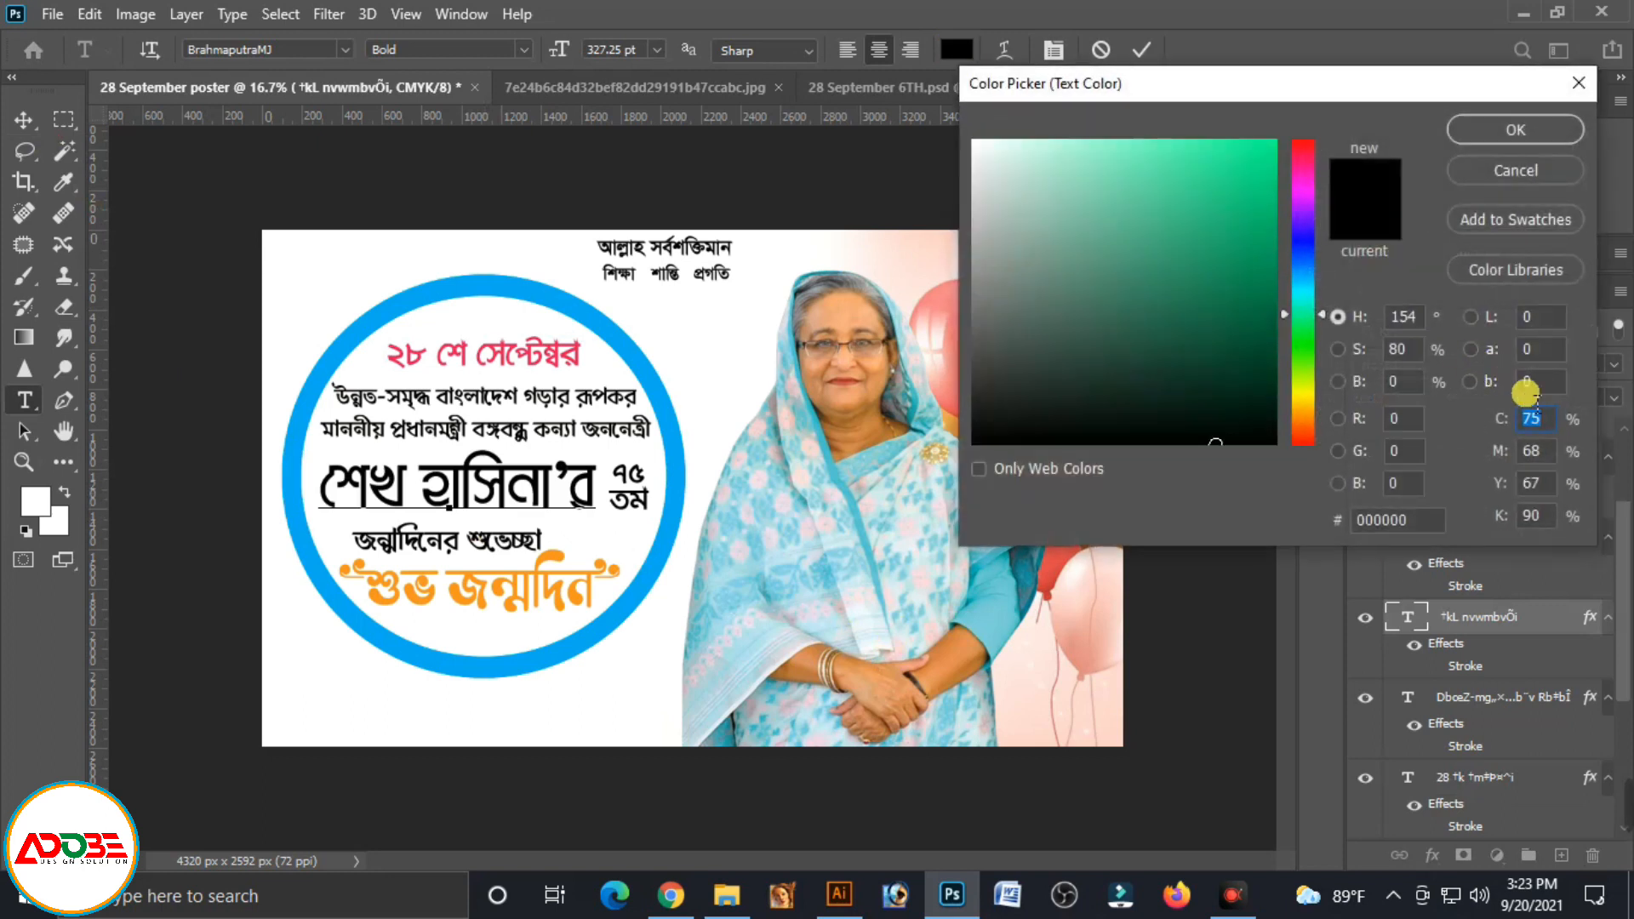
pyautogui.write('100')
pyautogui.press('Tab')
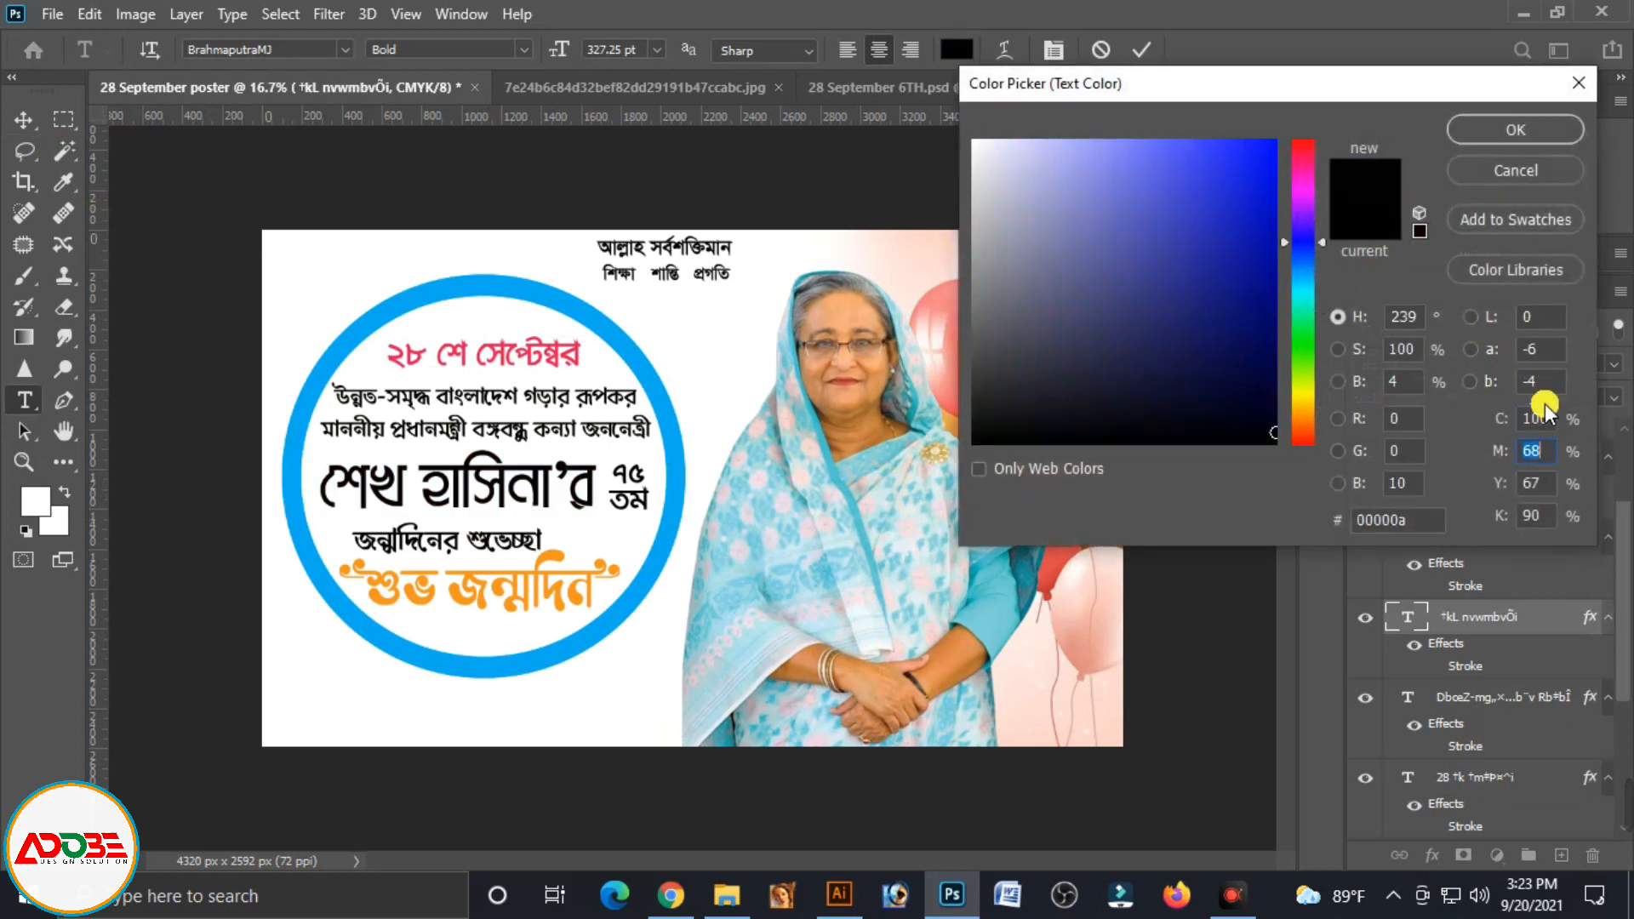
pyautogui.write('50')
pyautogui.press('Tab')
pyautogui.write('0')
pyautogui.press('Tab')
pyautogui.write('0')
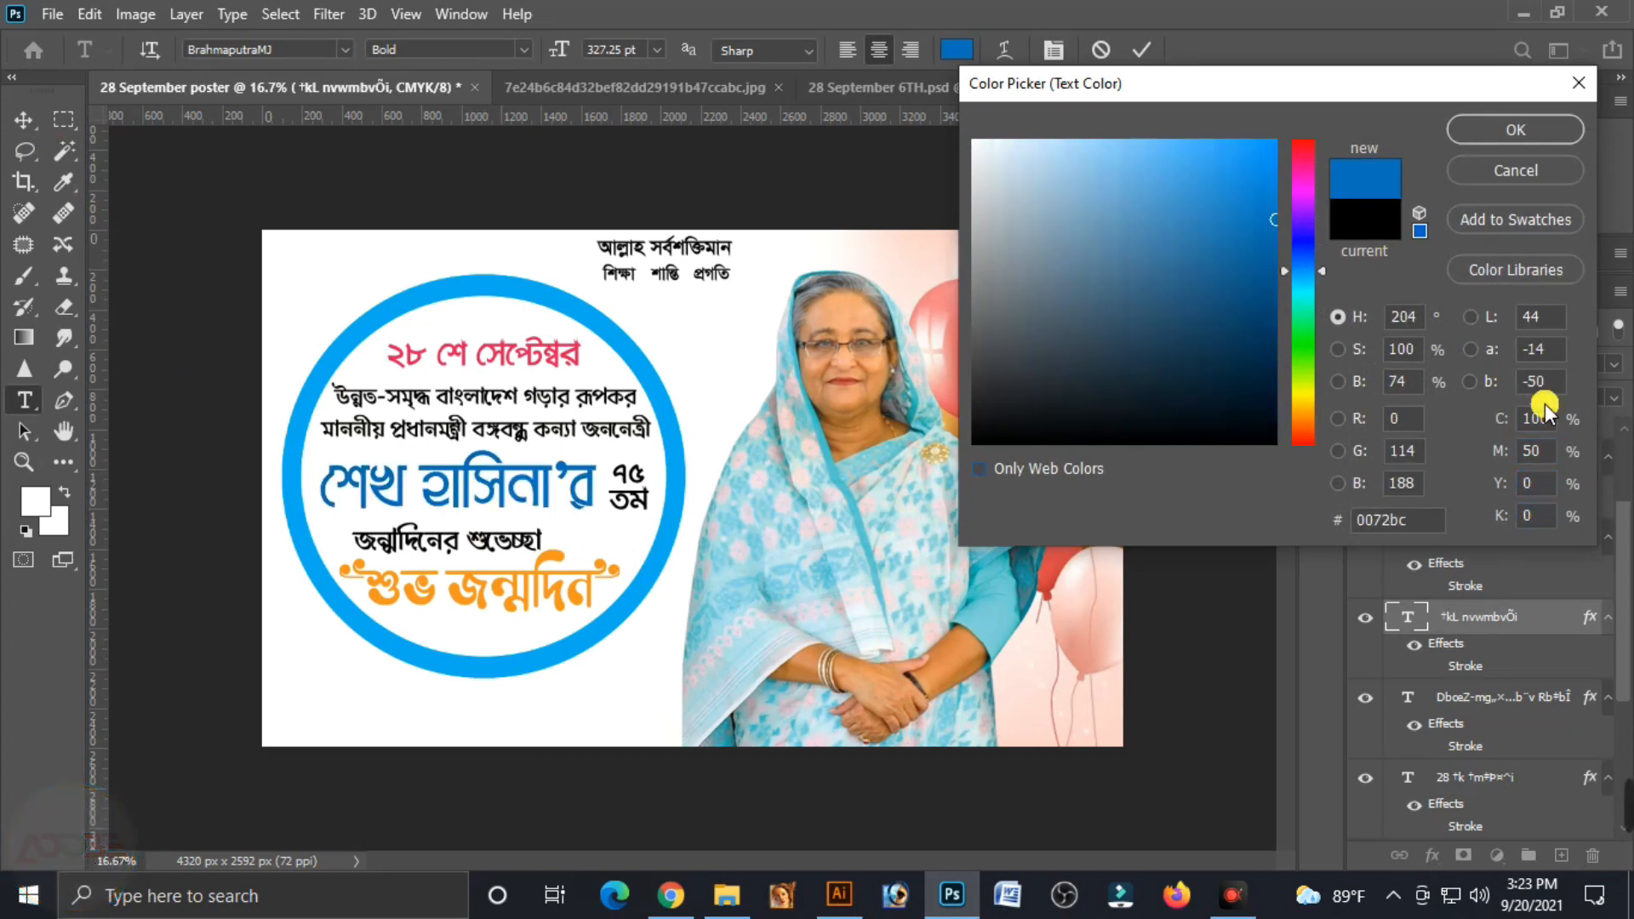
# Change the "শেখ হাসিনা'র" text color to purple with C 50 and M 100, and apply it
pyautogui.doubleClick(1537, 451)
pyautogui.write('10')
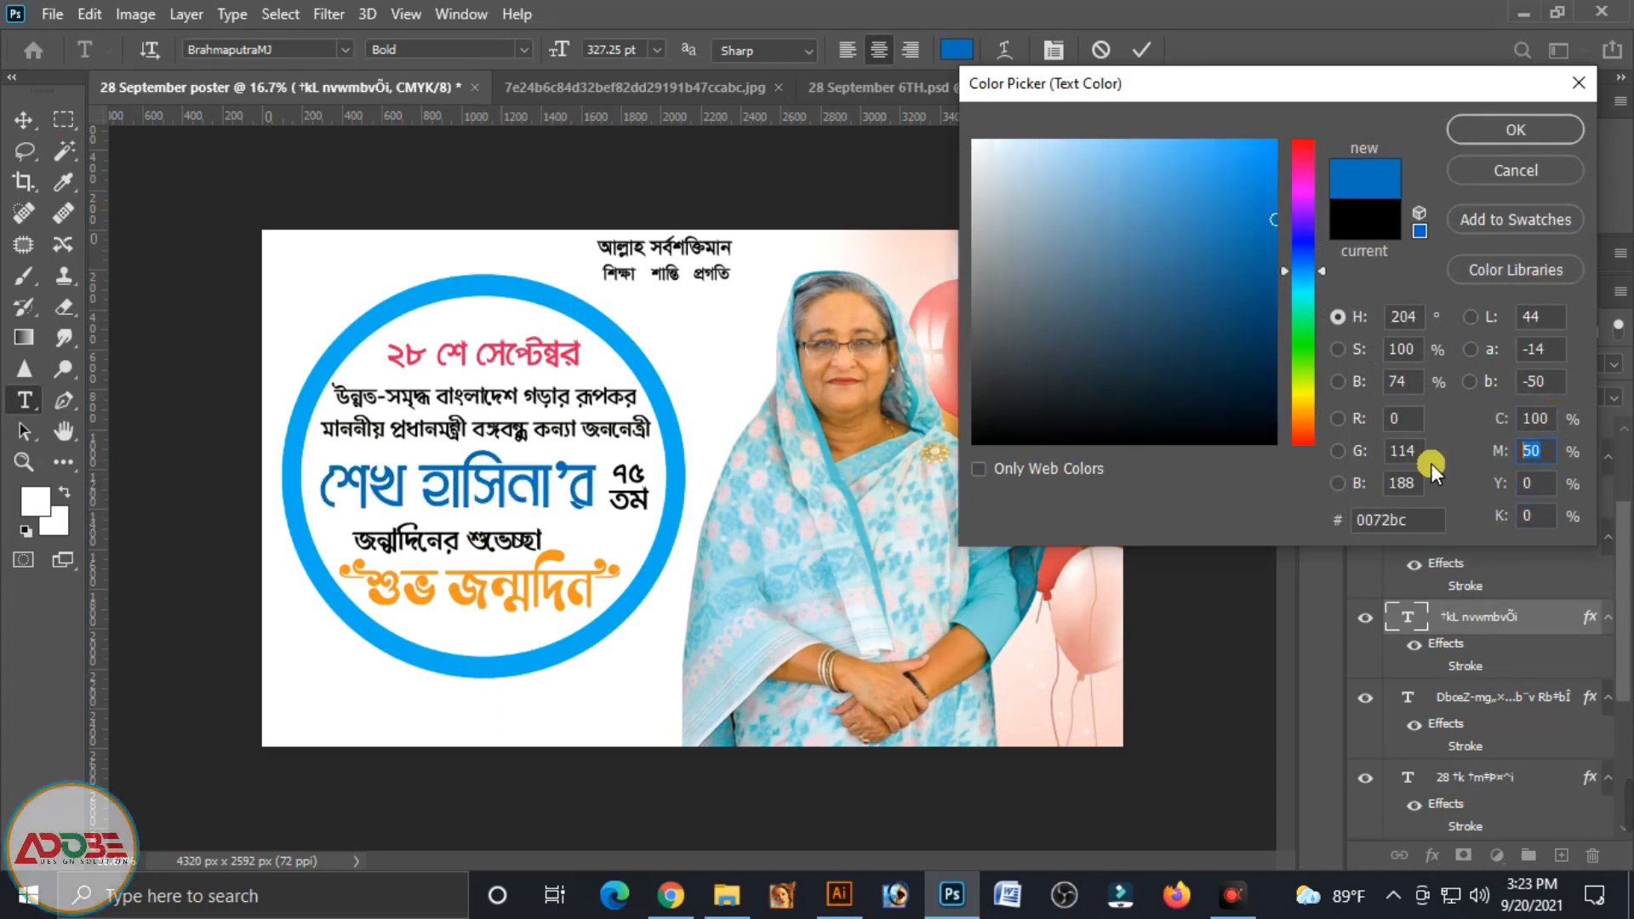
pyautogui.write('0')
pyautogui.press('Tab')
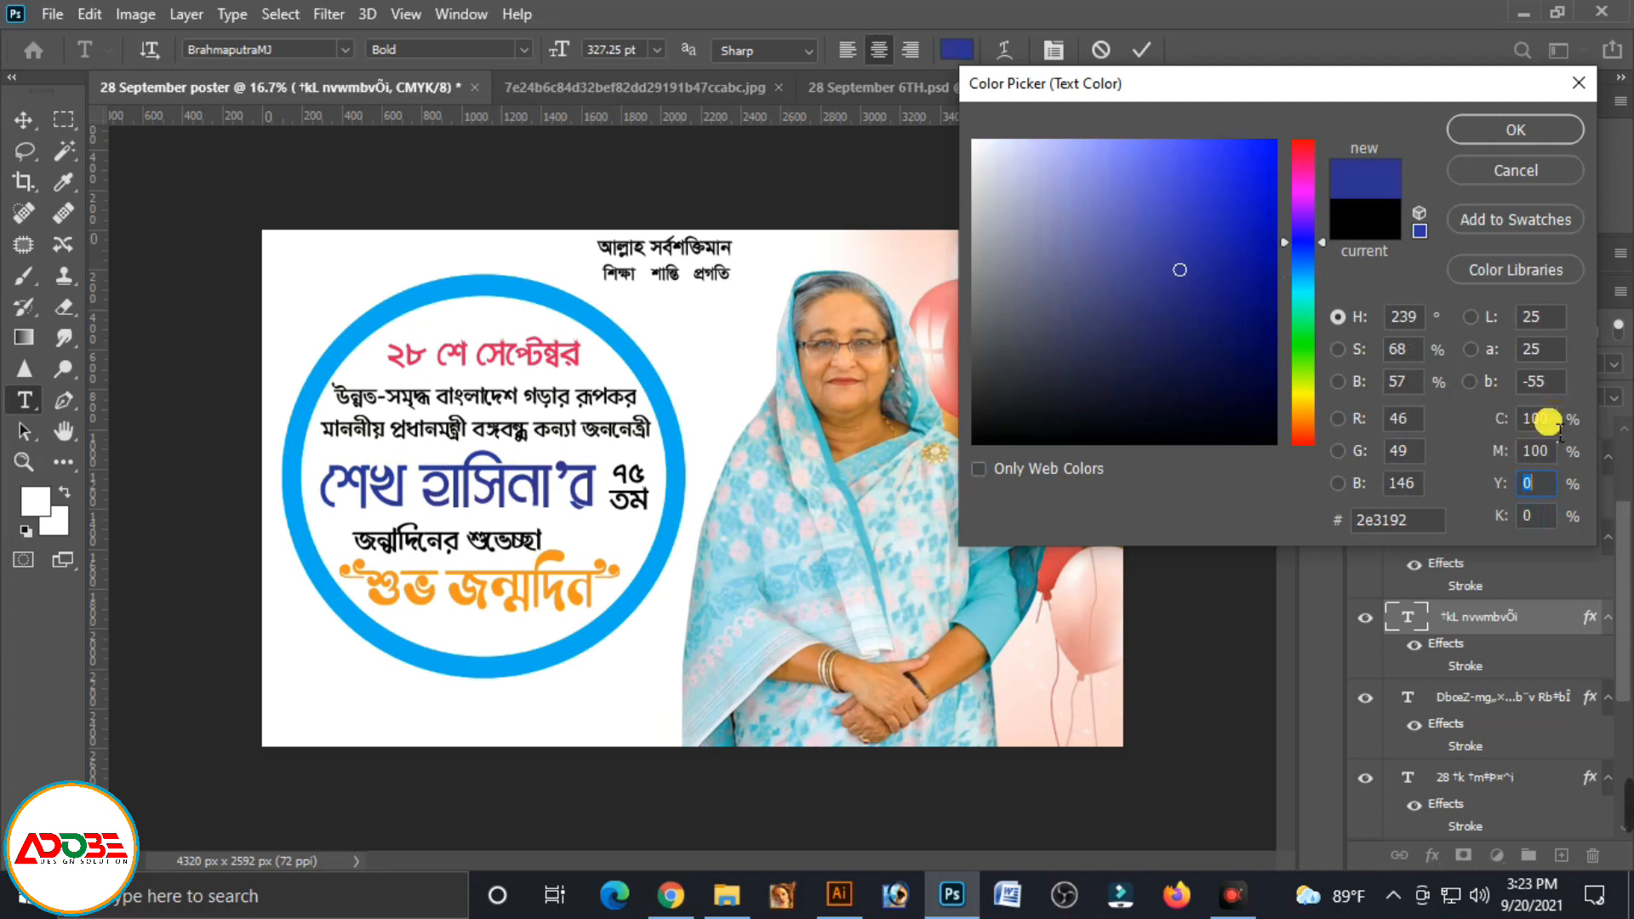
pyautogui.write('50')
pyautogui.press('Tab')
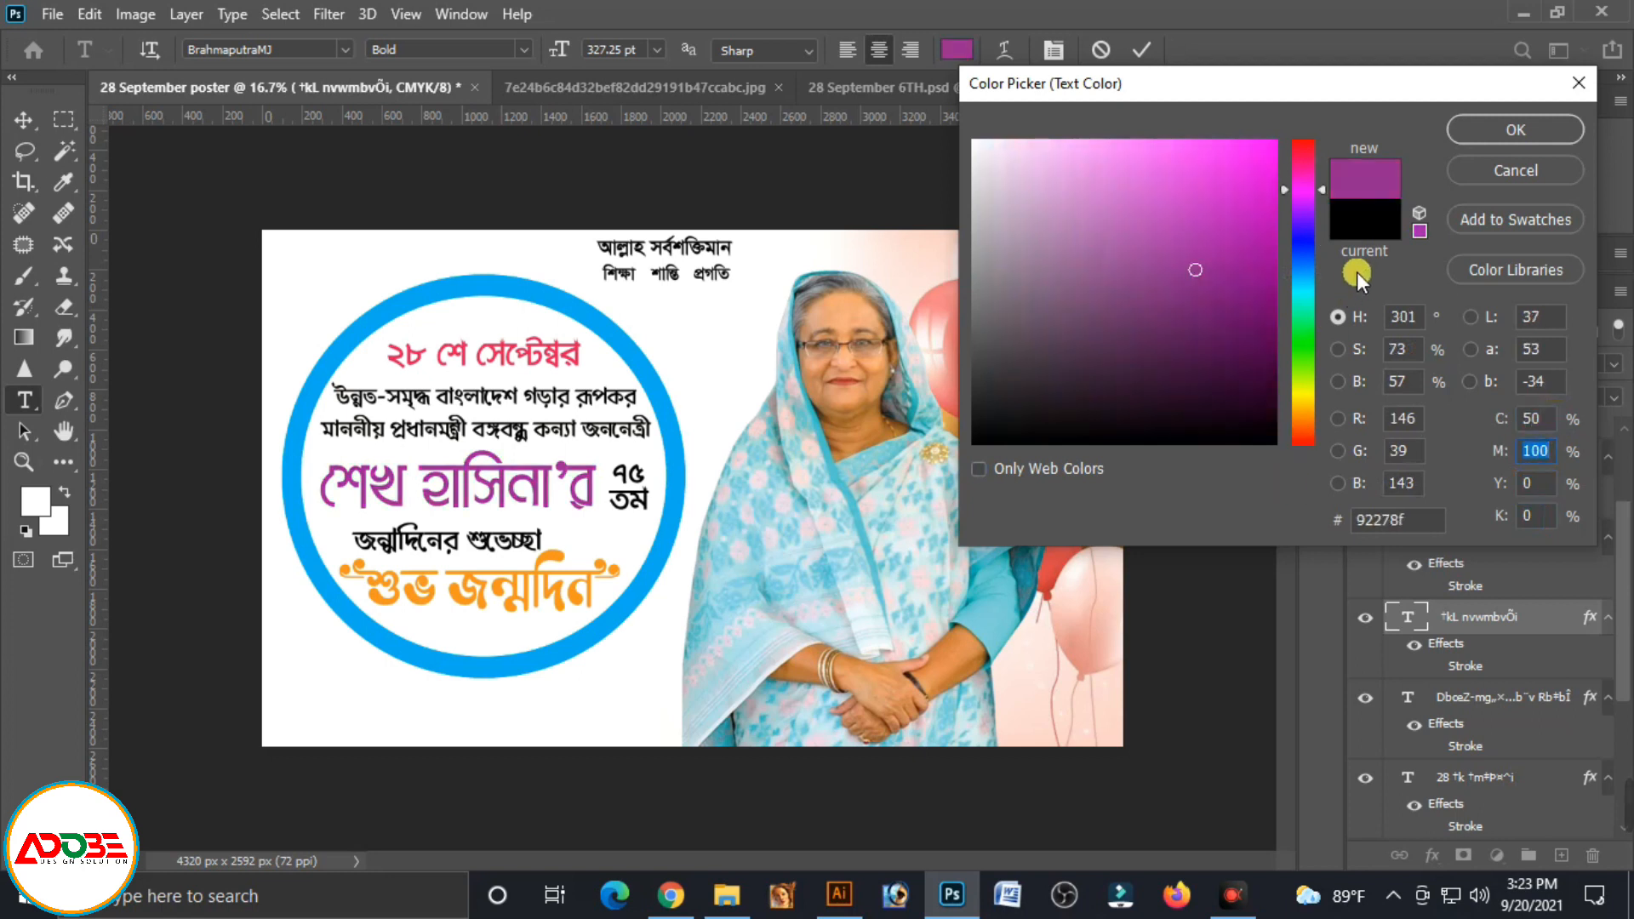
pyautogui.click(1511, 123)
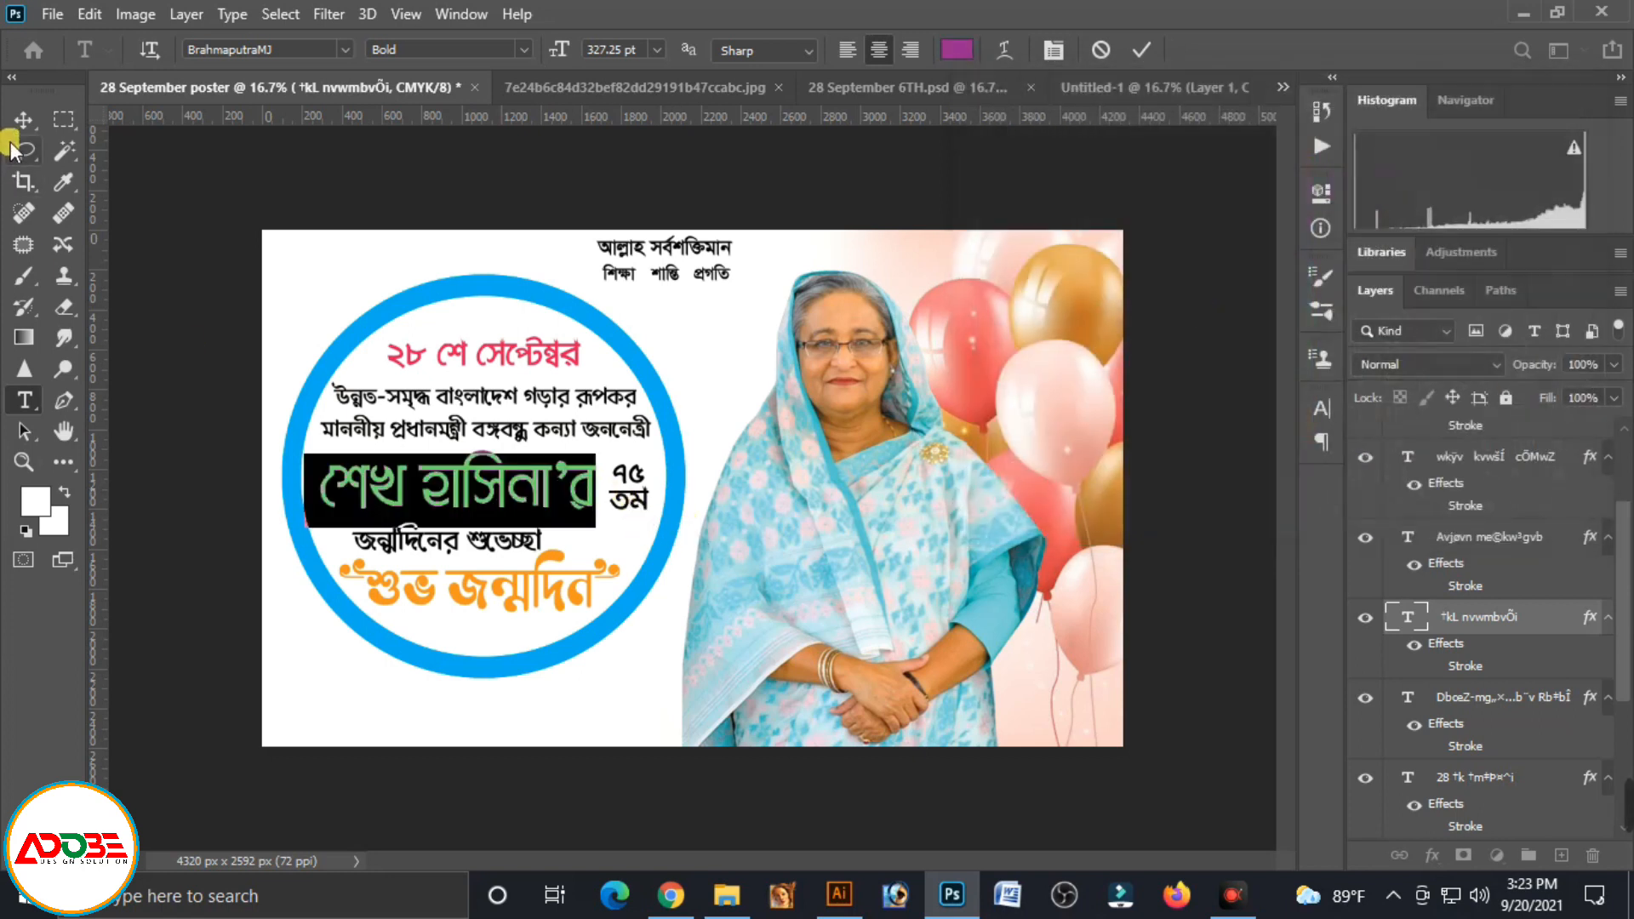
pyautogui.click(23, 119)
pyautogui.hotkey('ctrl', 't')
pyautogui.press('Return')
# Recolor the "৭৫ তম" text red with C 0, M 100, Y 100, K 0
pyautogui.doubleClick(641, 504)
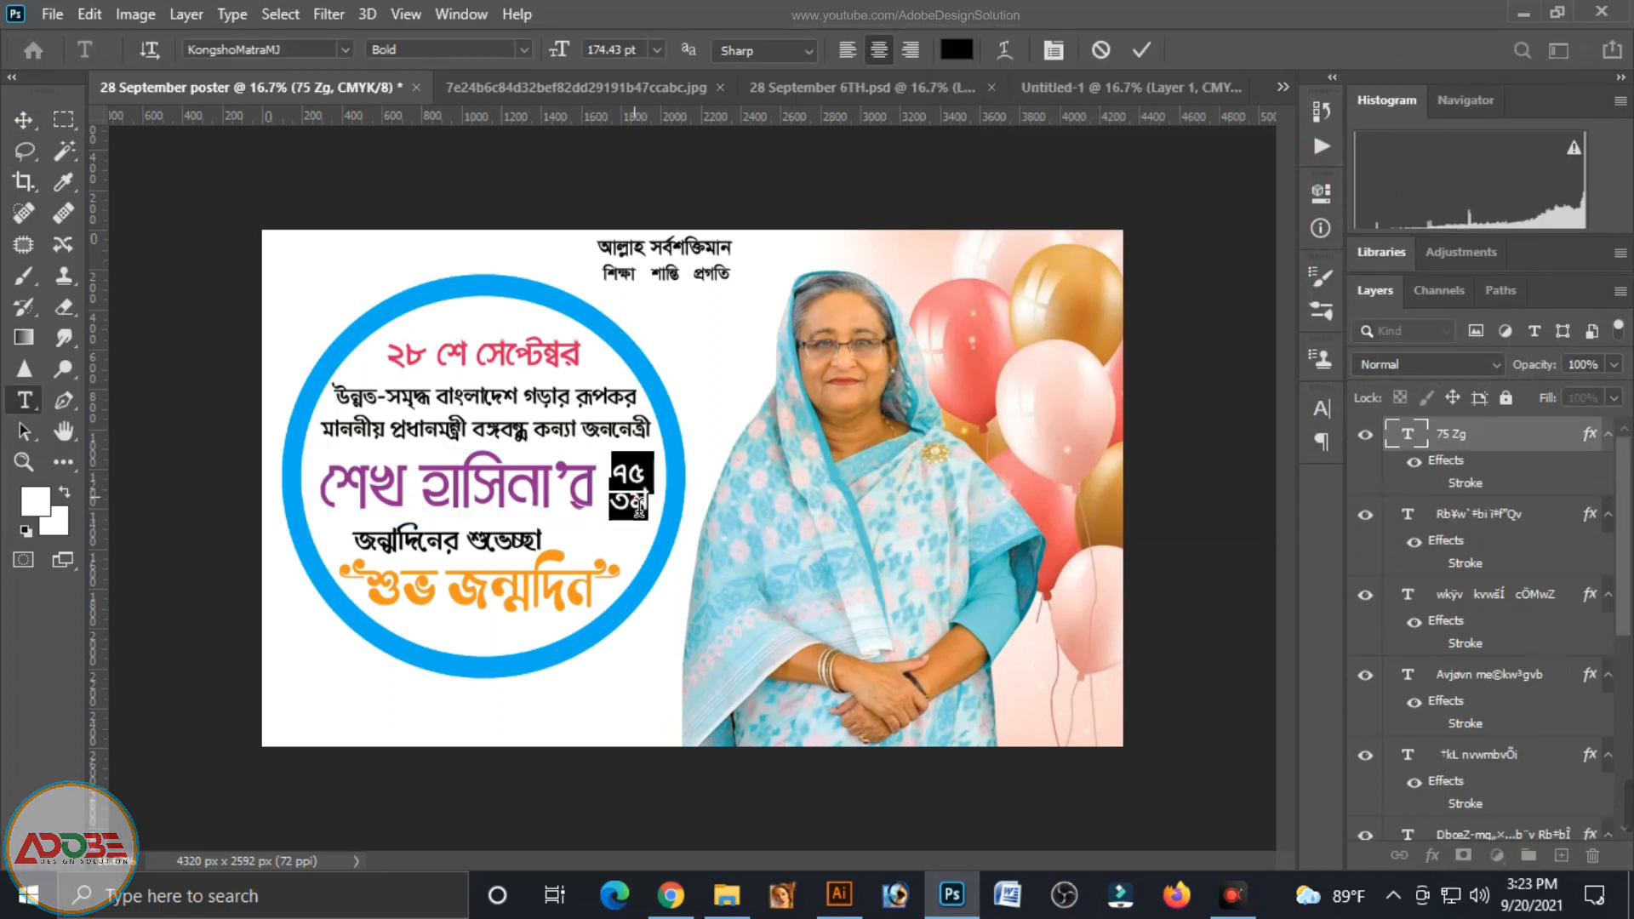
pyautogui.click(956, 50)
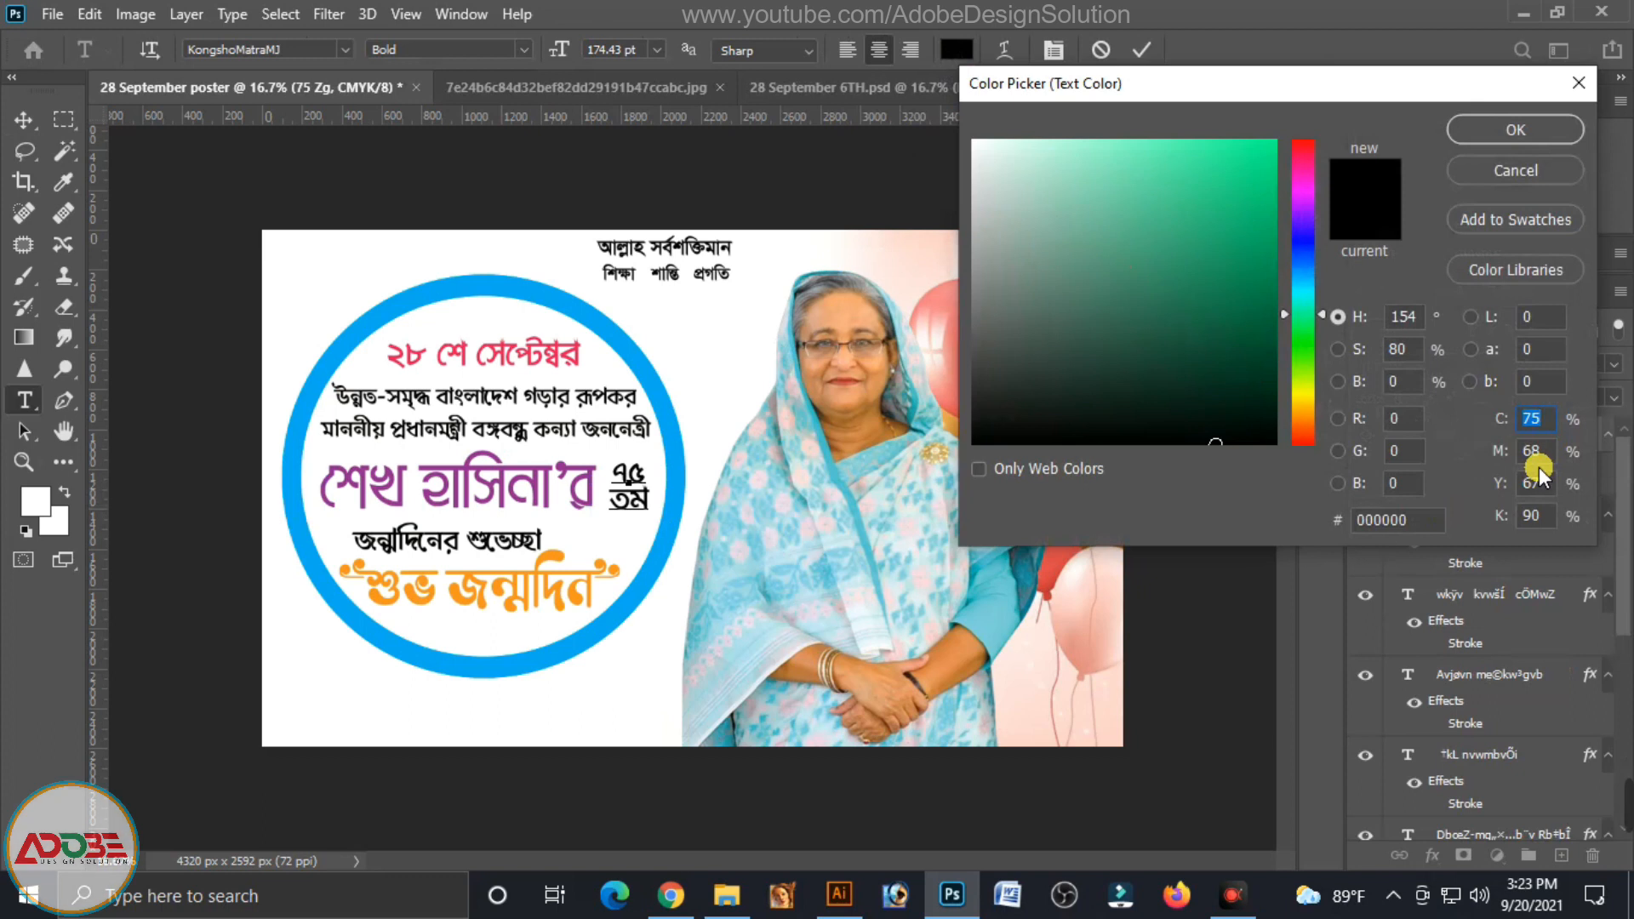
pyautogui.click(1537, 459)
pyautogui.click(1539, 419)
pyautogui.write('0')
pyautogui.press('Tab')
pyautogui.write('100')
pyautogui.press('Tab')
pyautogui.write('1')
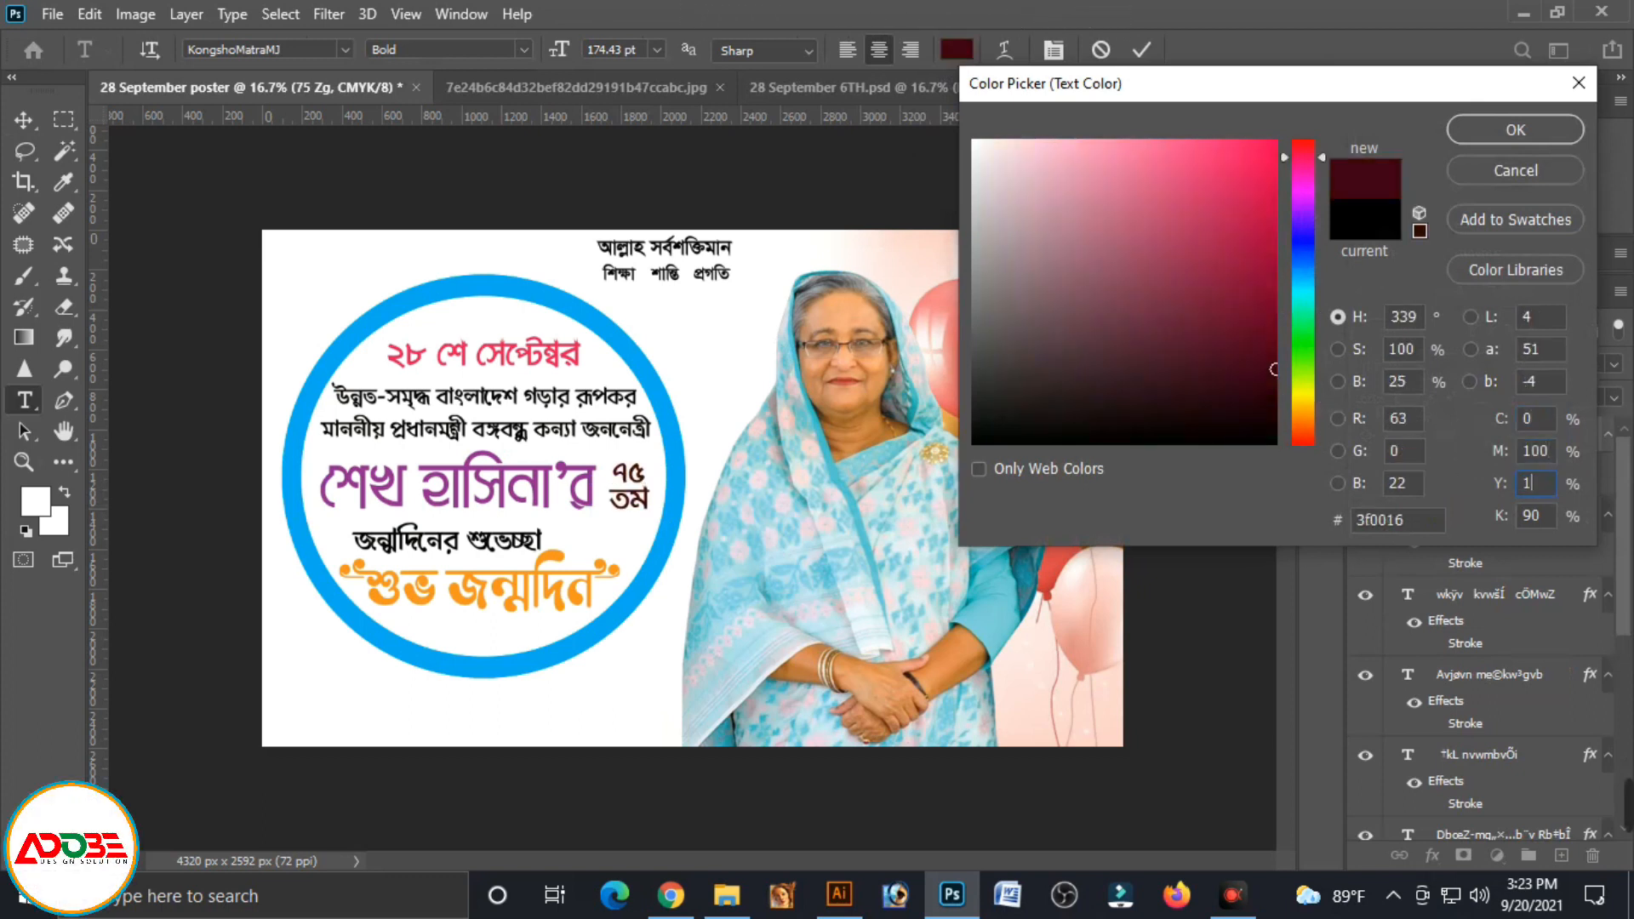
pyautogui.write('00')
pyautogui.press('Tab')
pyautogui.write('0')
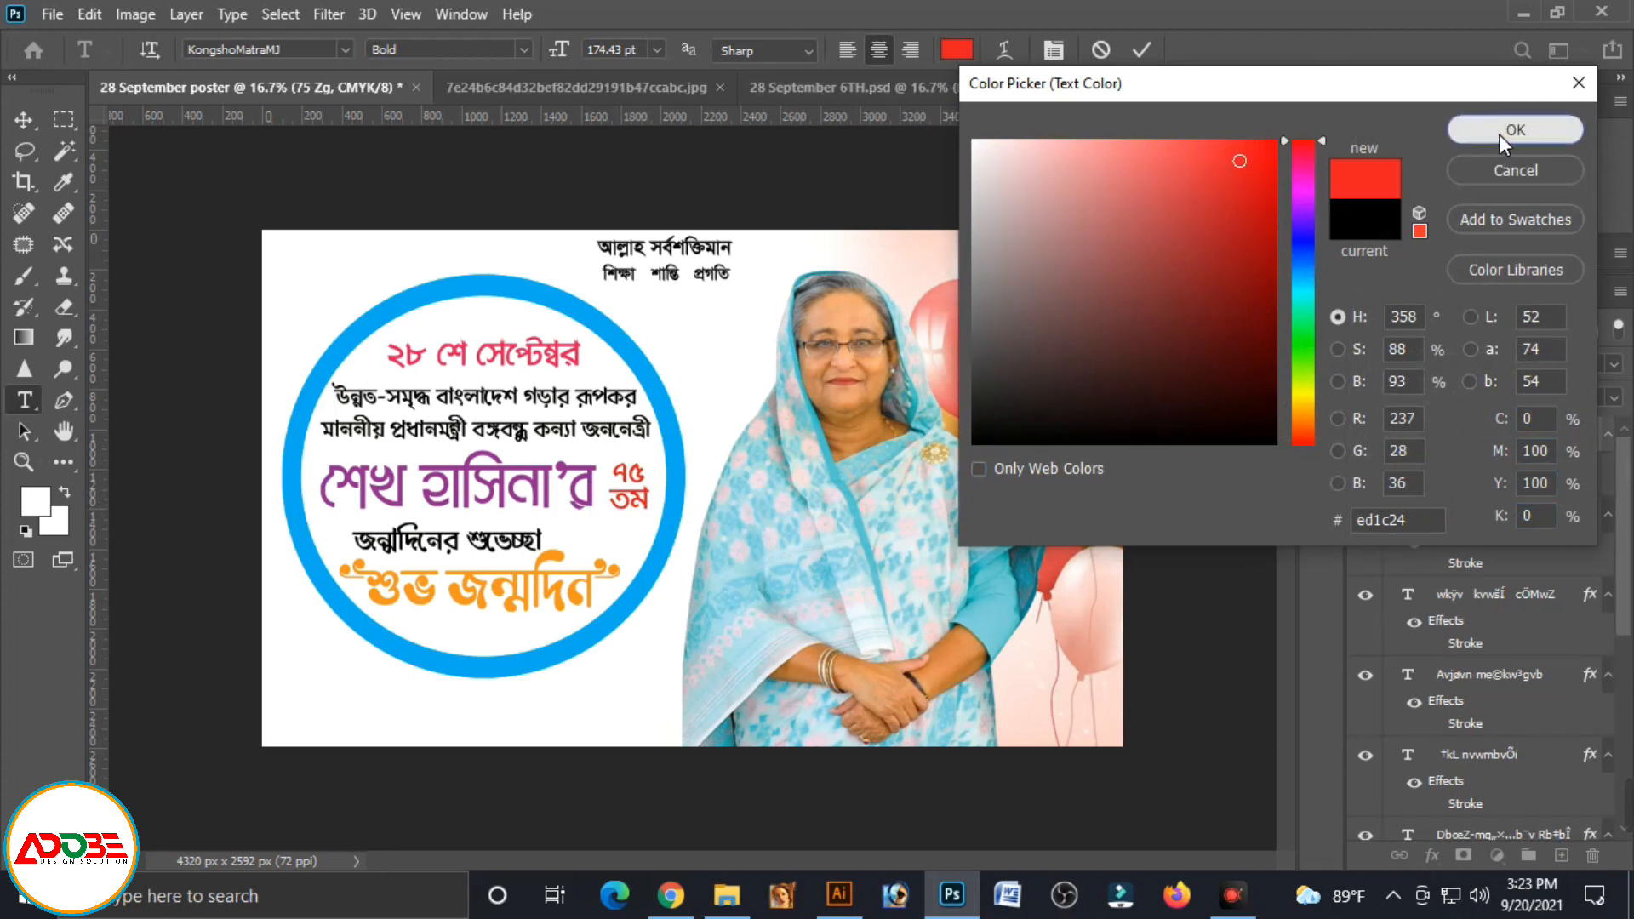
pyautogui.click(1500, 133)
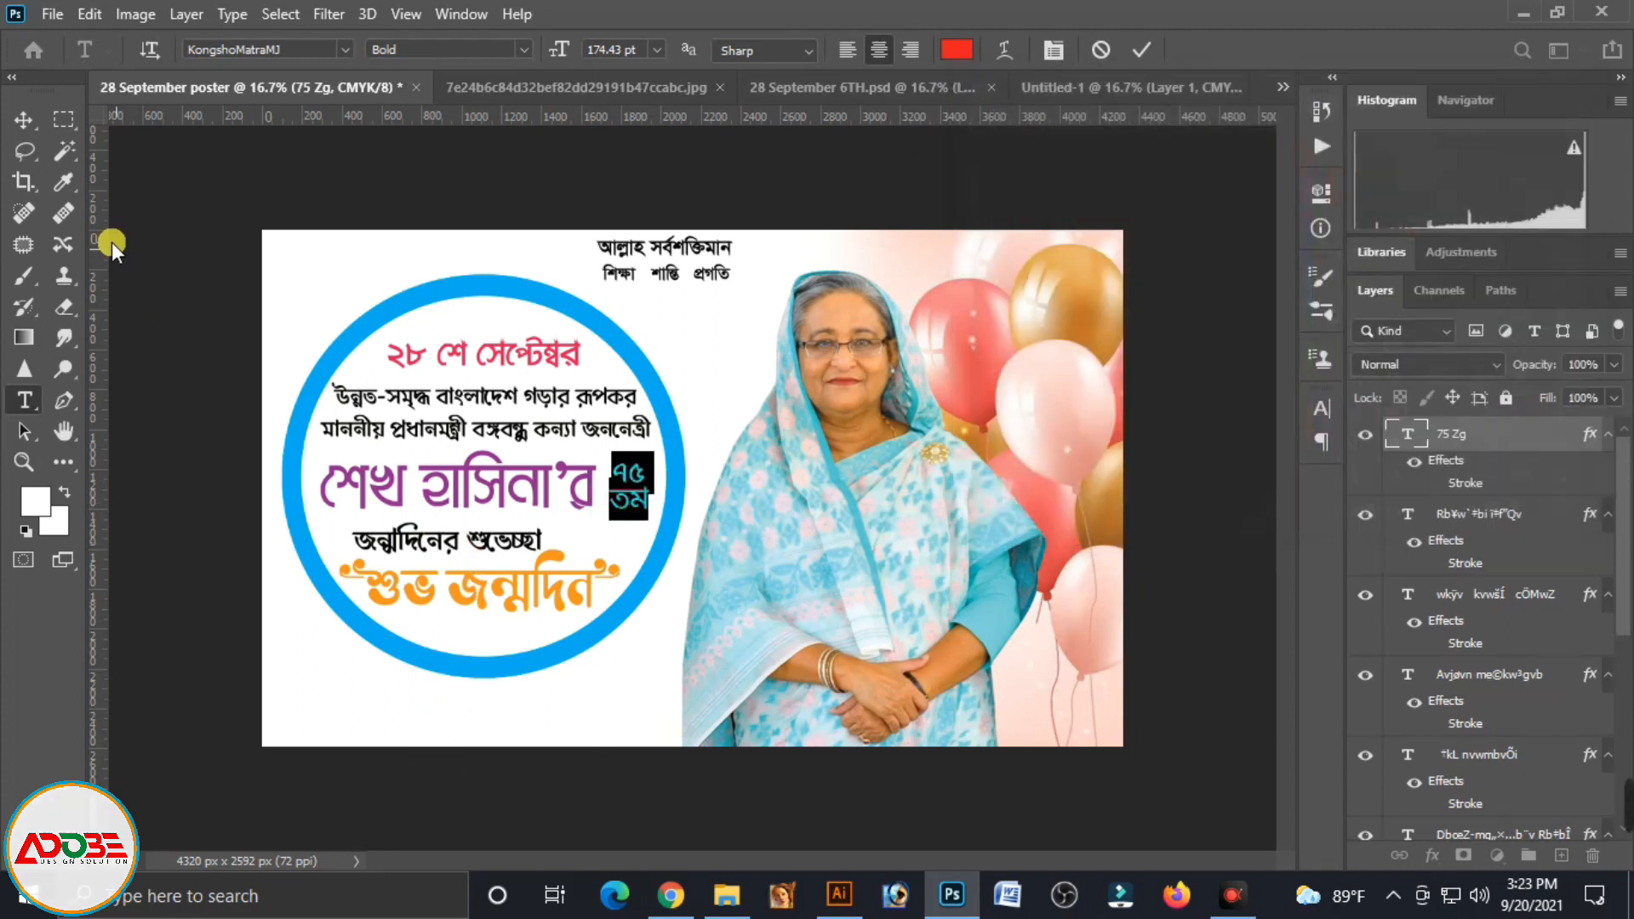
pyautogui.click(23, 120)
# Recolor the "জন্মদিনের শুভেচ্ছা" text cyan with C 100, M 0, Y 0, K 0
pyautogui.doubleClick(414, 549)
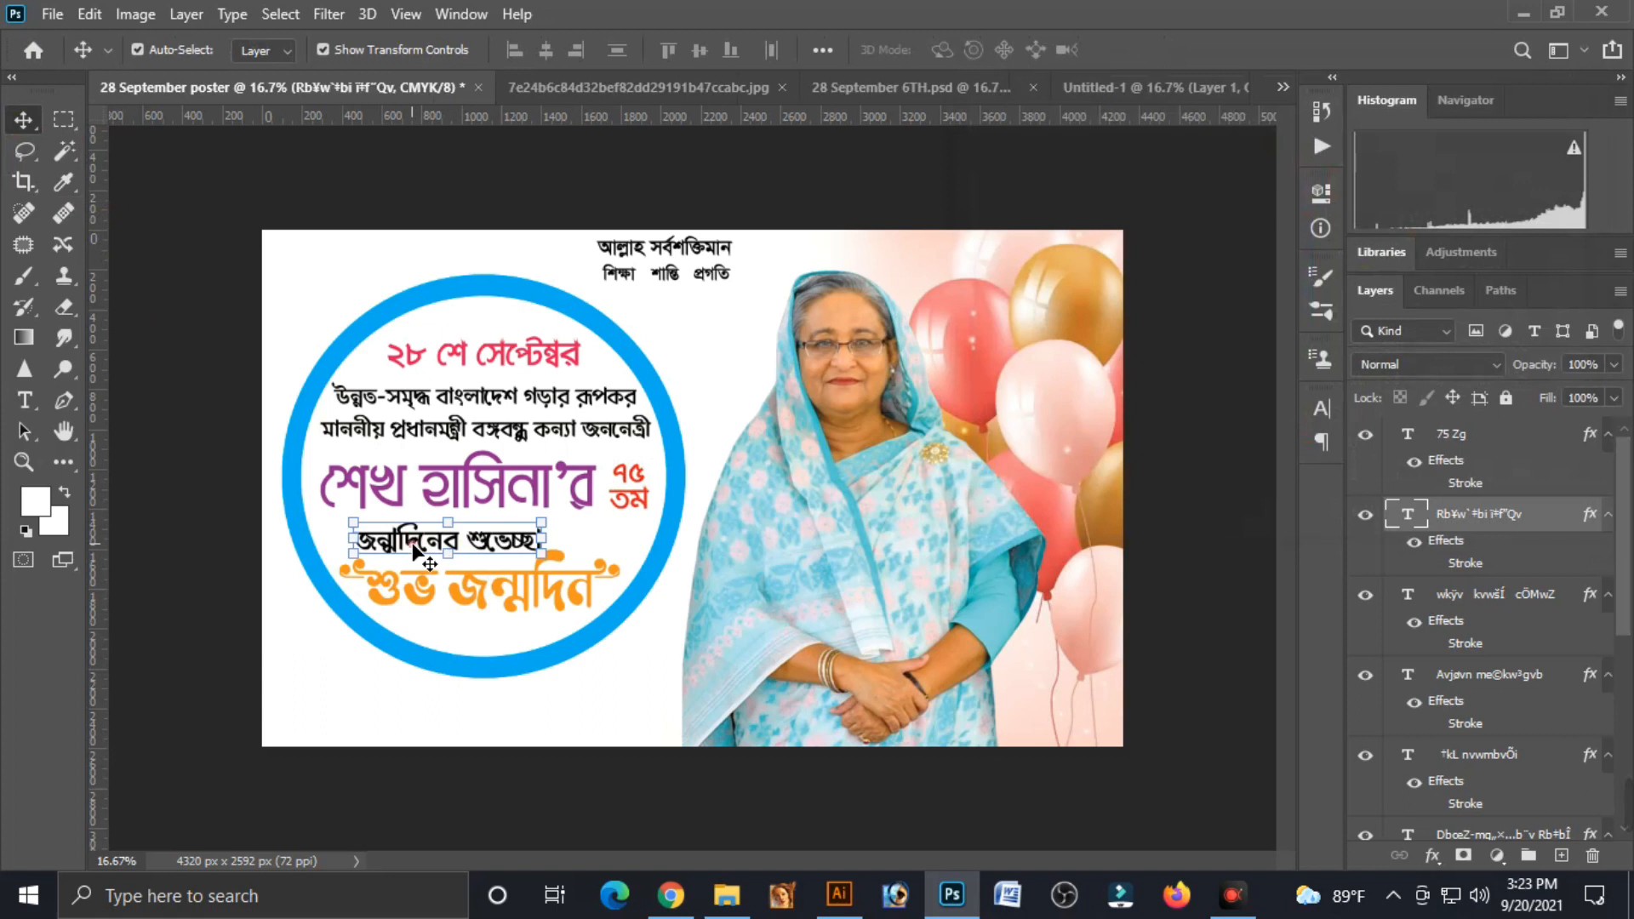
pyautogui.click(952, 44)
pyautogui.doubleClick(1537, 418)
pyautogui.write('100')
pyautogui.press('Tab')
pyautogui.write('0')
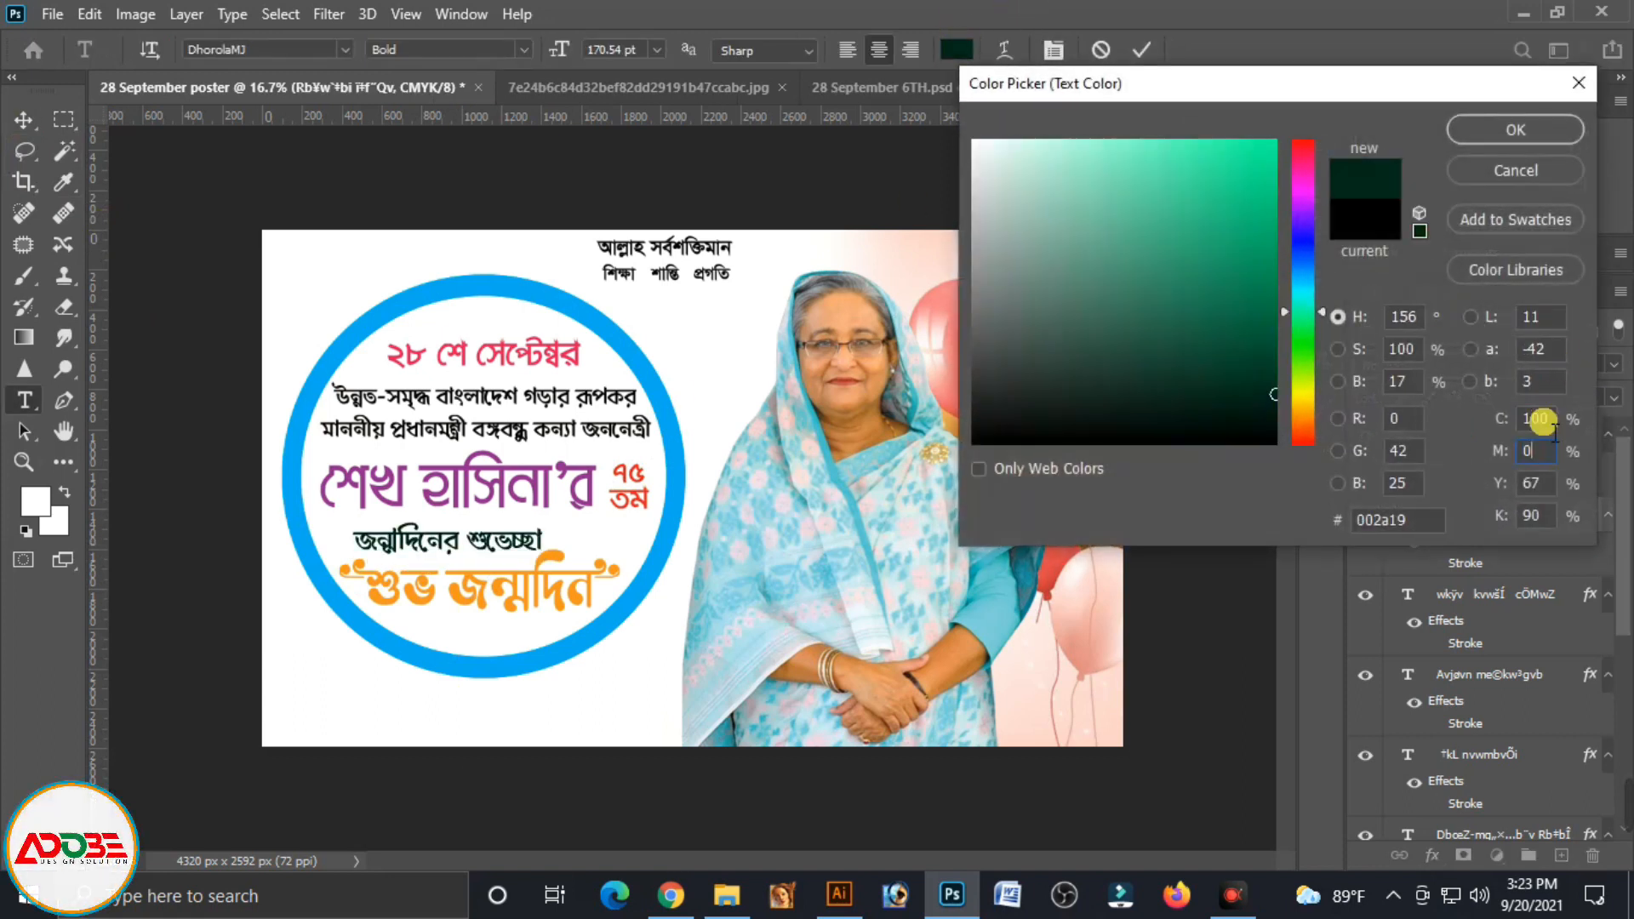
pyautogui.press('Tab')
pyautogui.write('0')
pyautogui.press('Tab')
pyautogui.write('0')
pyautogui.press('Tab')
pyautogui.click(1523, 128)
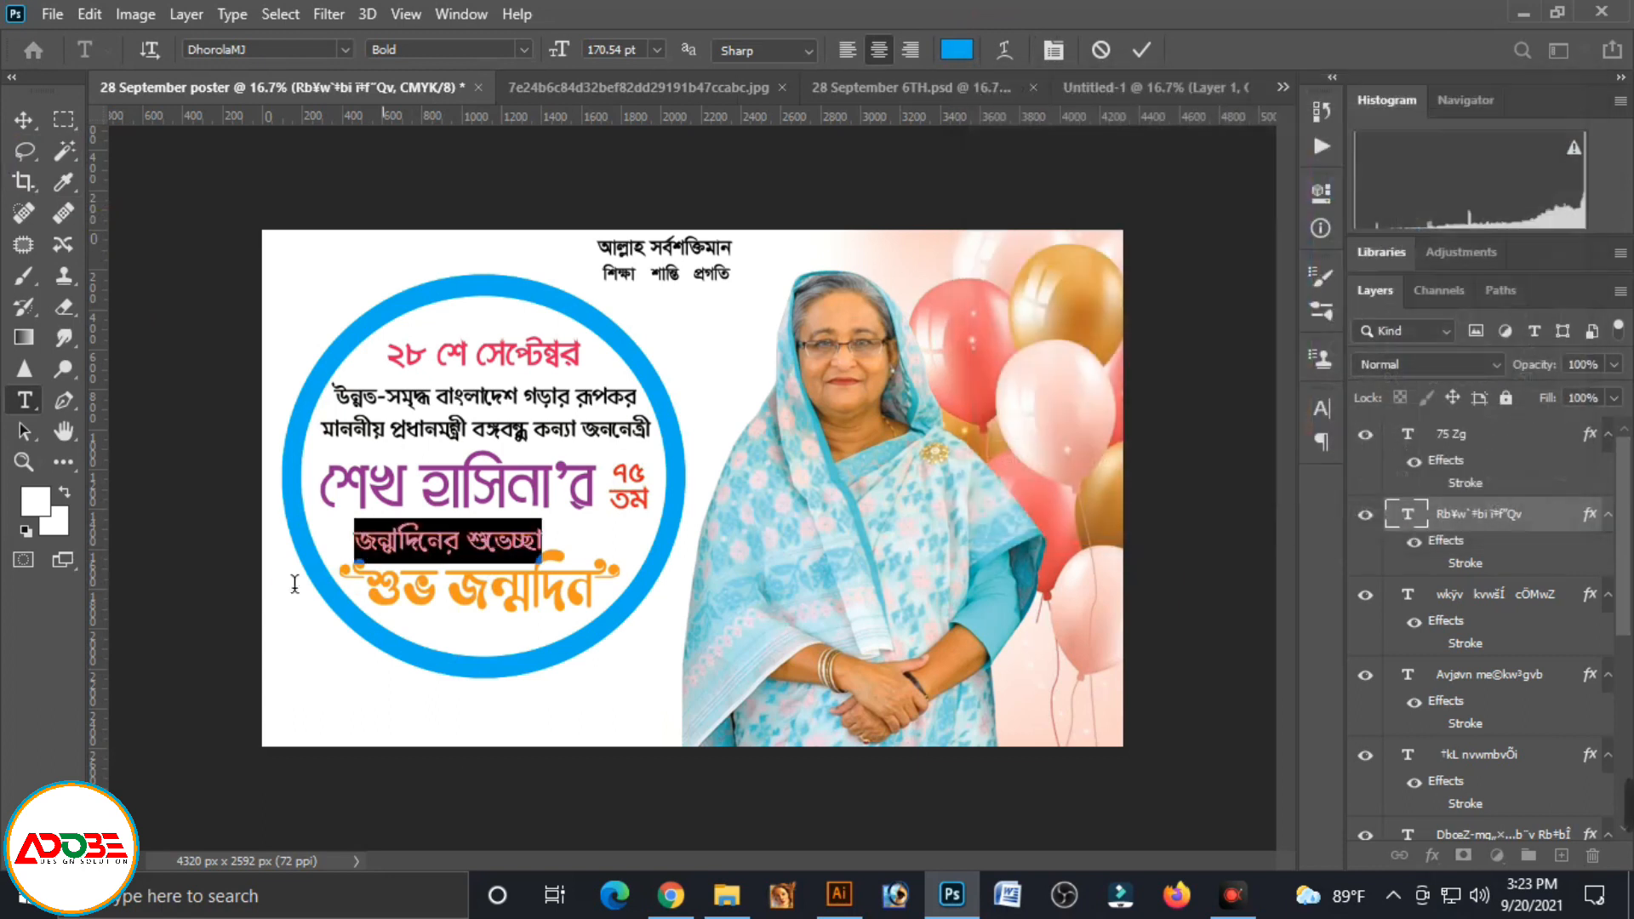
pyautogui.click(23, 121)
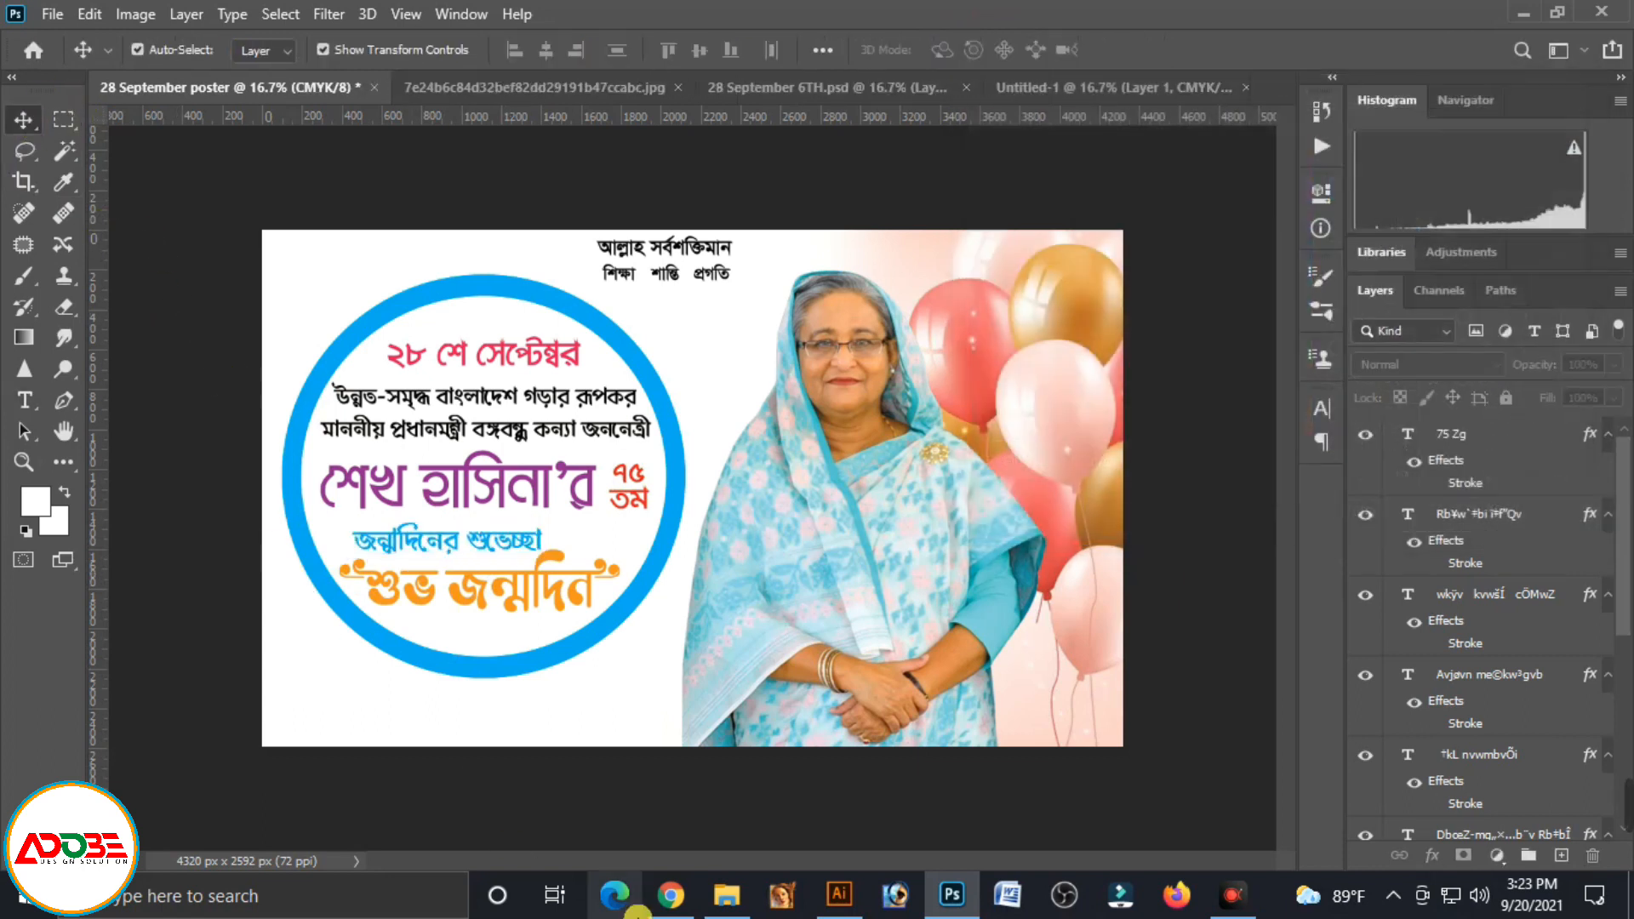
# Thin the blue ring by scaling its outer circle to about 98% width and 97% height
pyautogui.moveTo(290, 308); pyautogui.dragTo(343, 364)
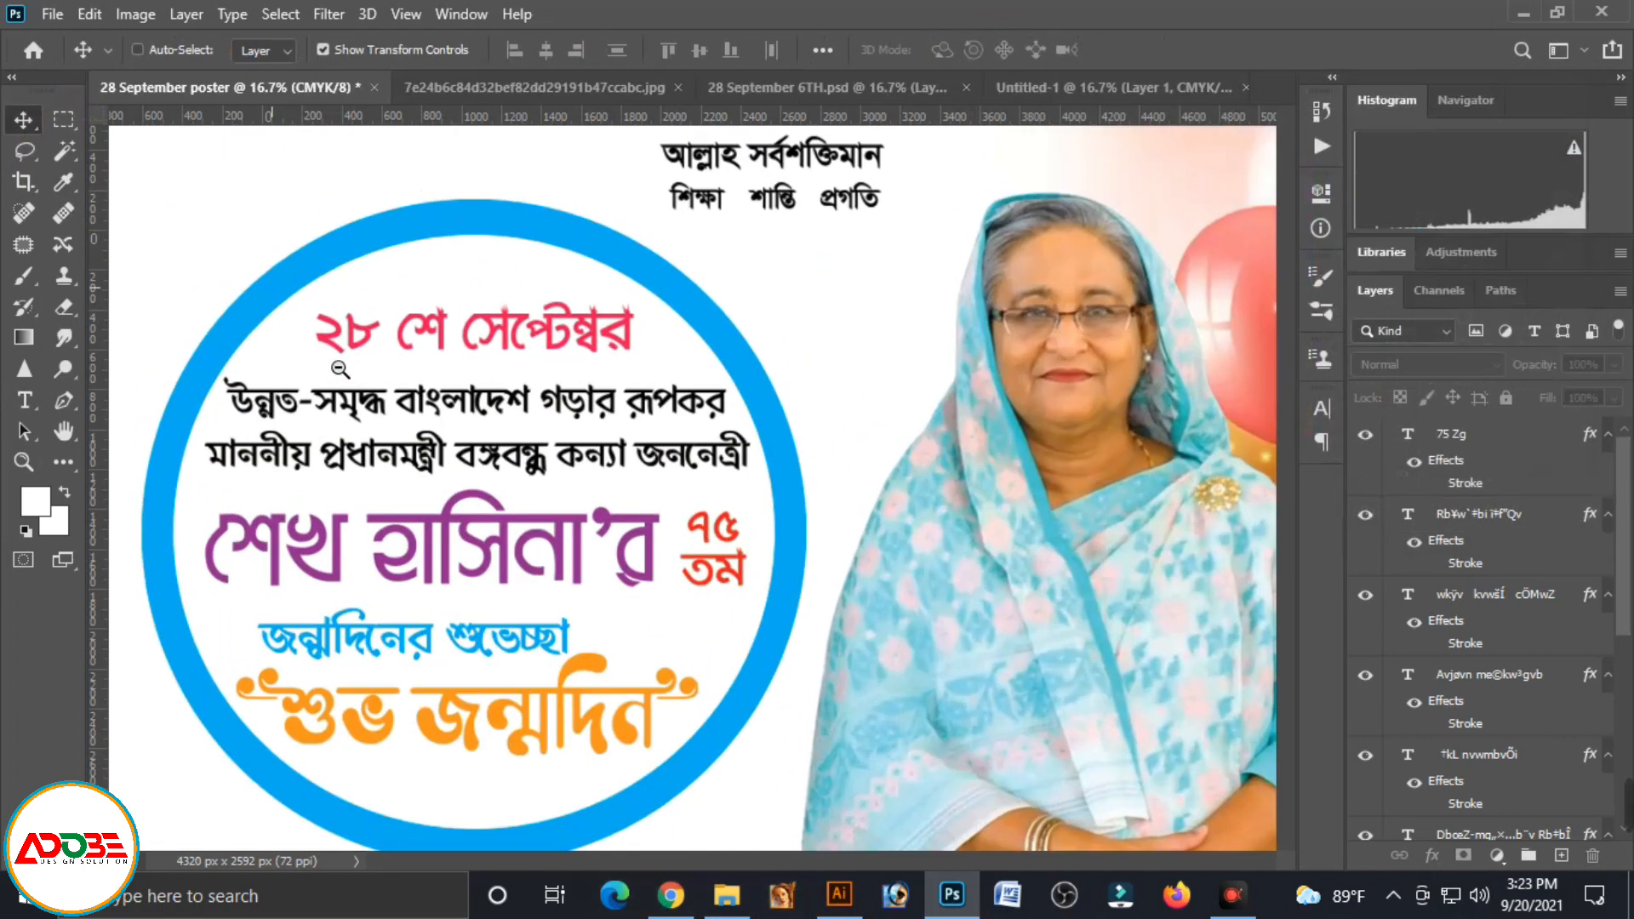
pyautogui.click(691, 310)
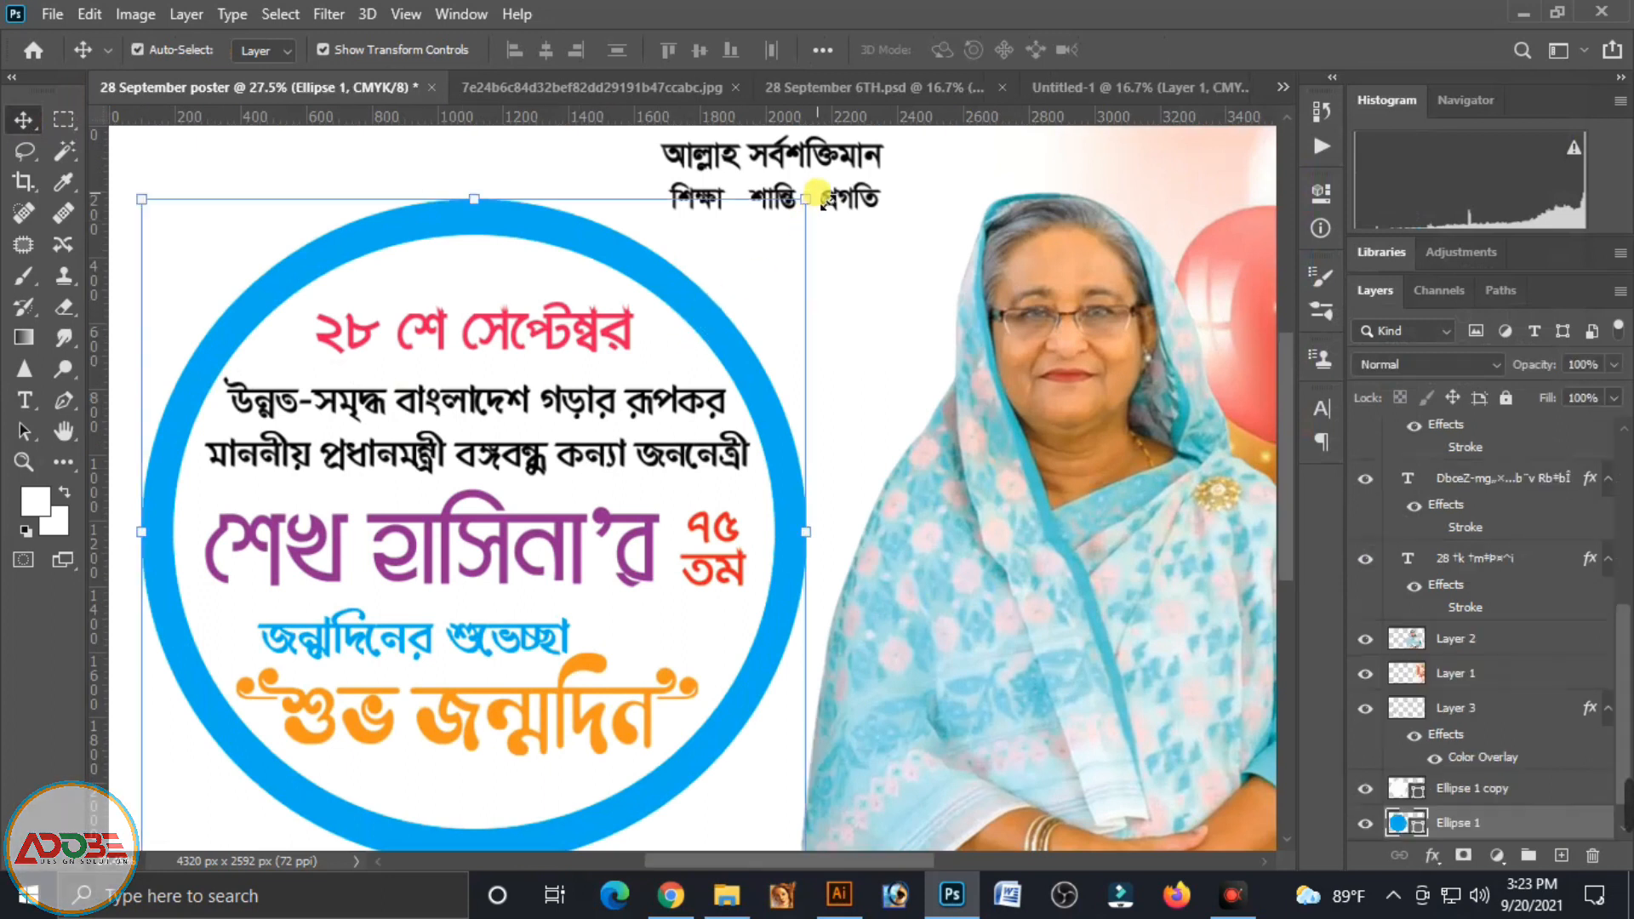
pyautogui.hotkey('ctrl', 't')
pyautogui.moveTo(822, 207); pyautogui.dragTo(819, 217)
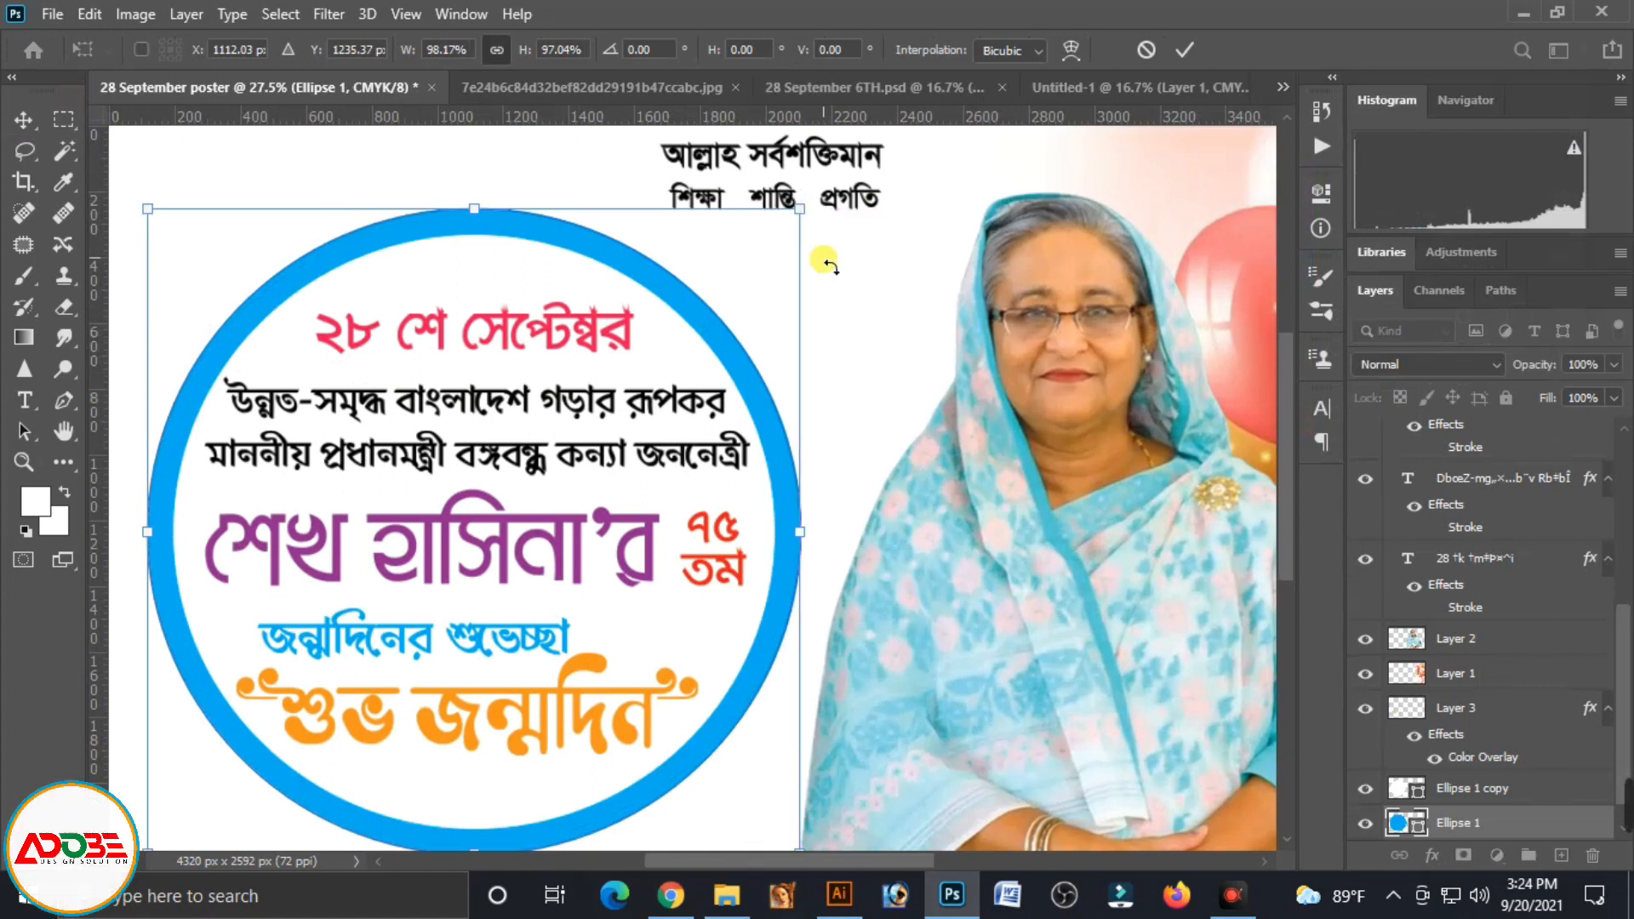
pyautogui.press('Return')
pyautogui.hotkey('ctrl', '-')
pyautogui.hotkey('ctrl', '-')
pyautogui.hotkey('ctrl', '-')
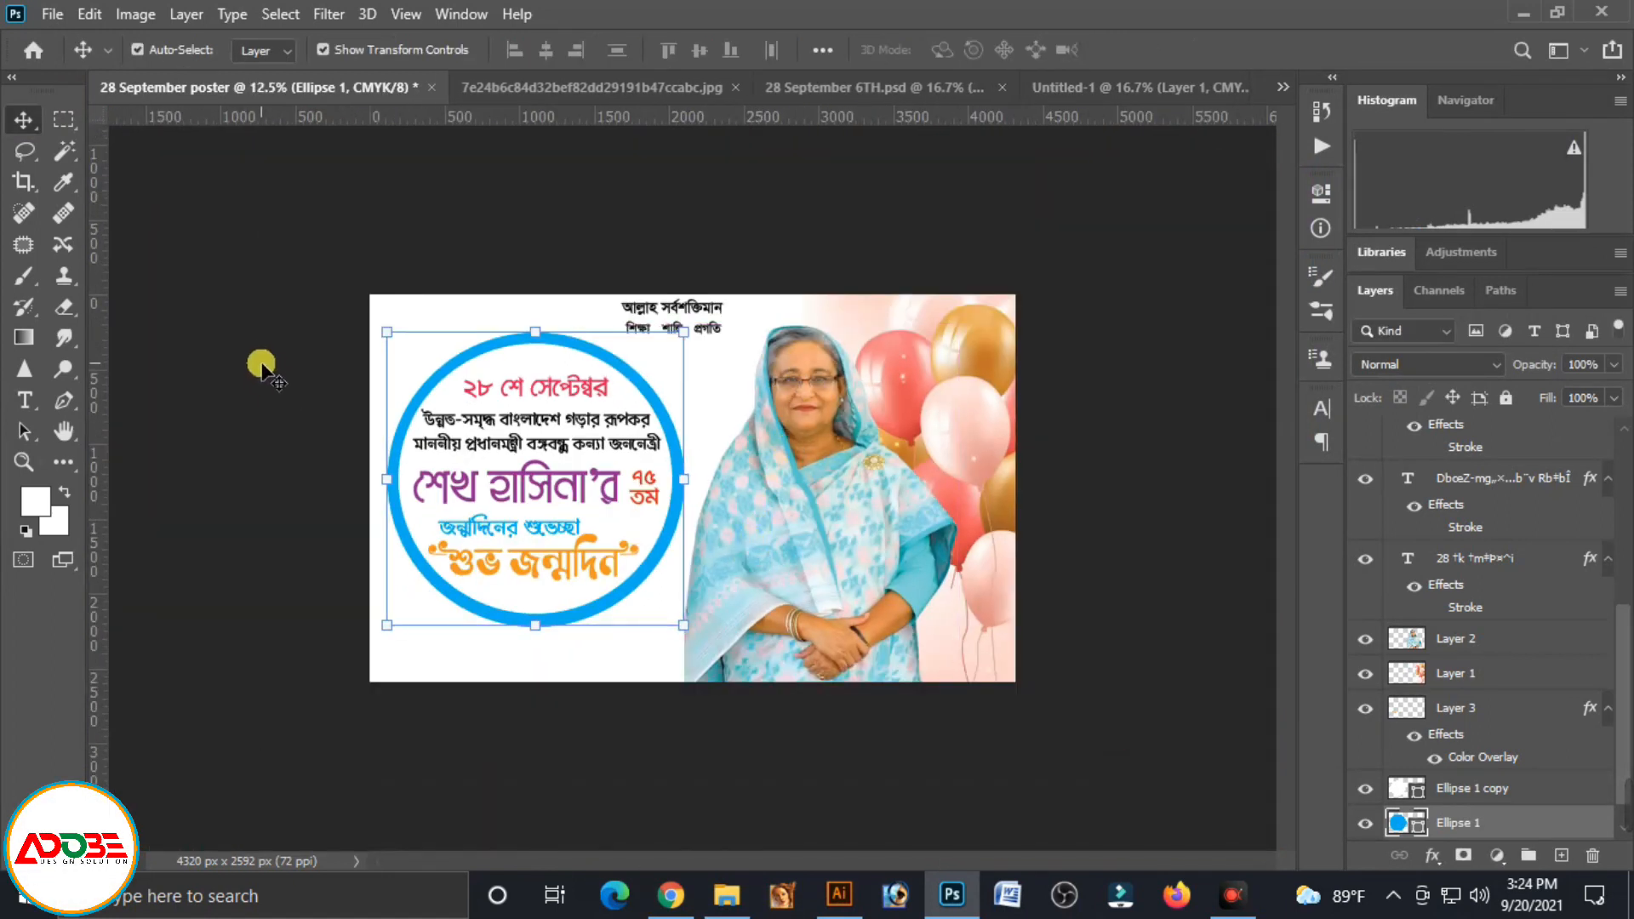
pyautogui.click(246, 357)
pyautogui.moveTo(244, 273); pyautogui.dragTo(306, 320)
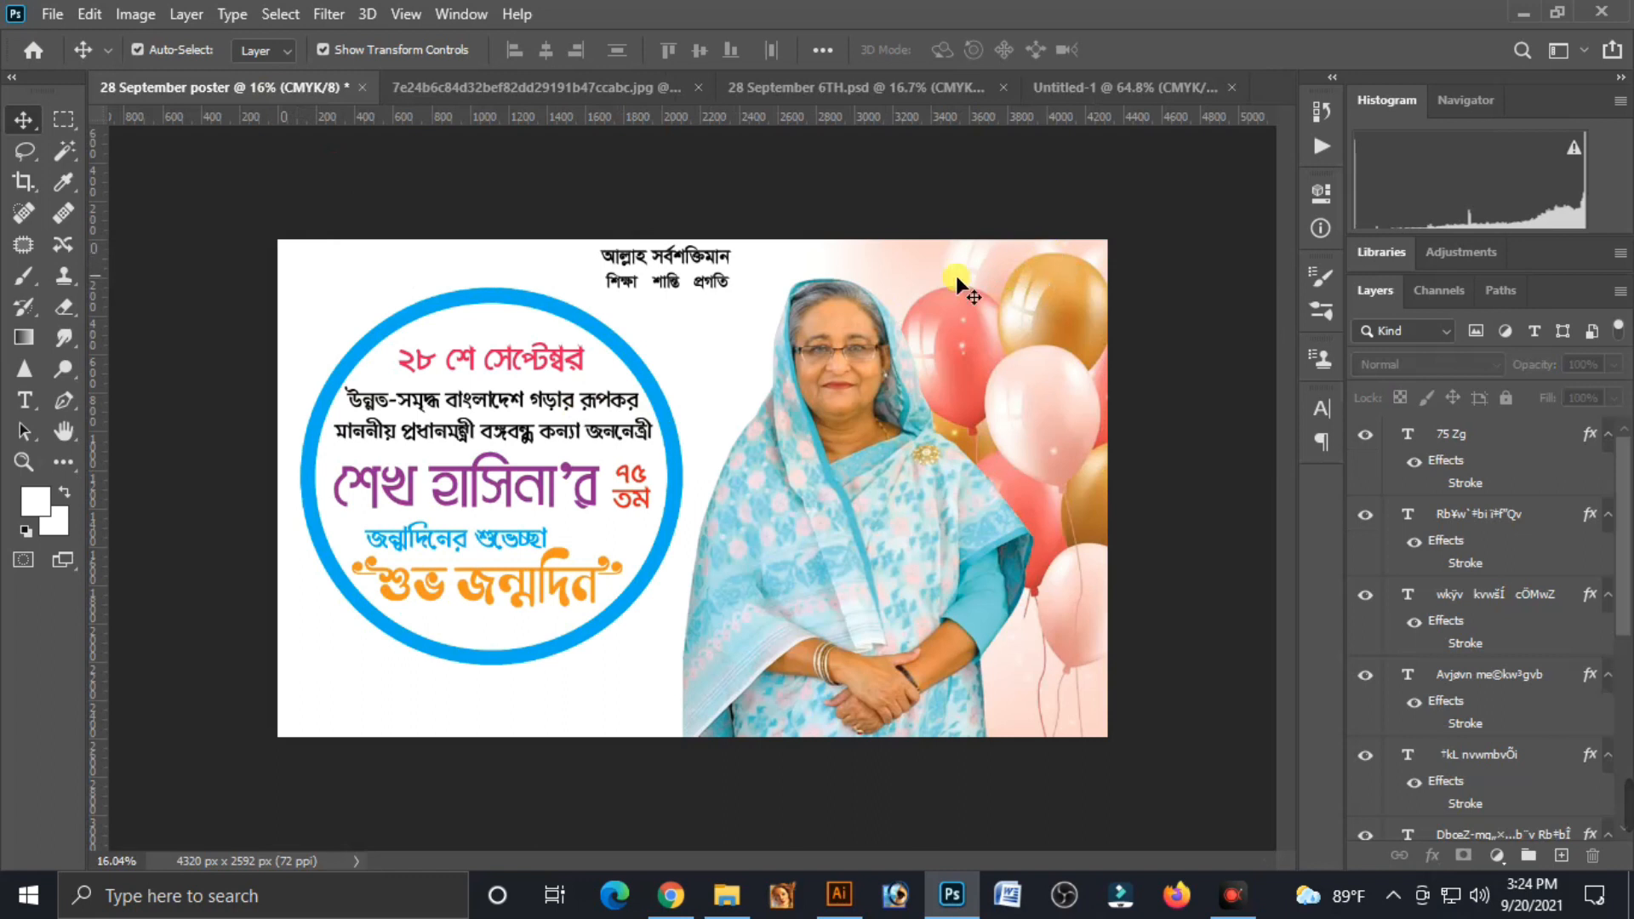
# Copy the red "জয় বাংলা" and green "জয় বঙ্গবন্ধু" badges from the Untitled-1 document into the poster
pyautogui.click(1141, 90)
pyautogui.click(647, 456)
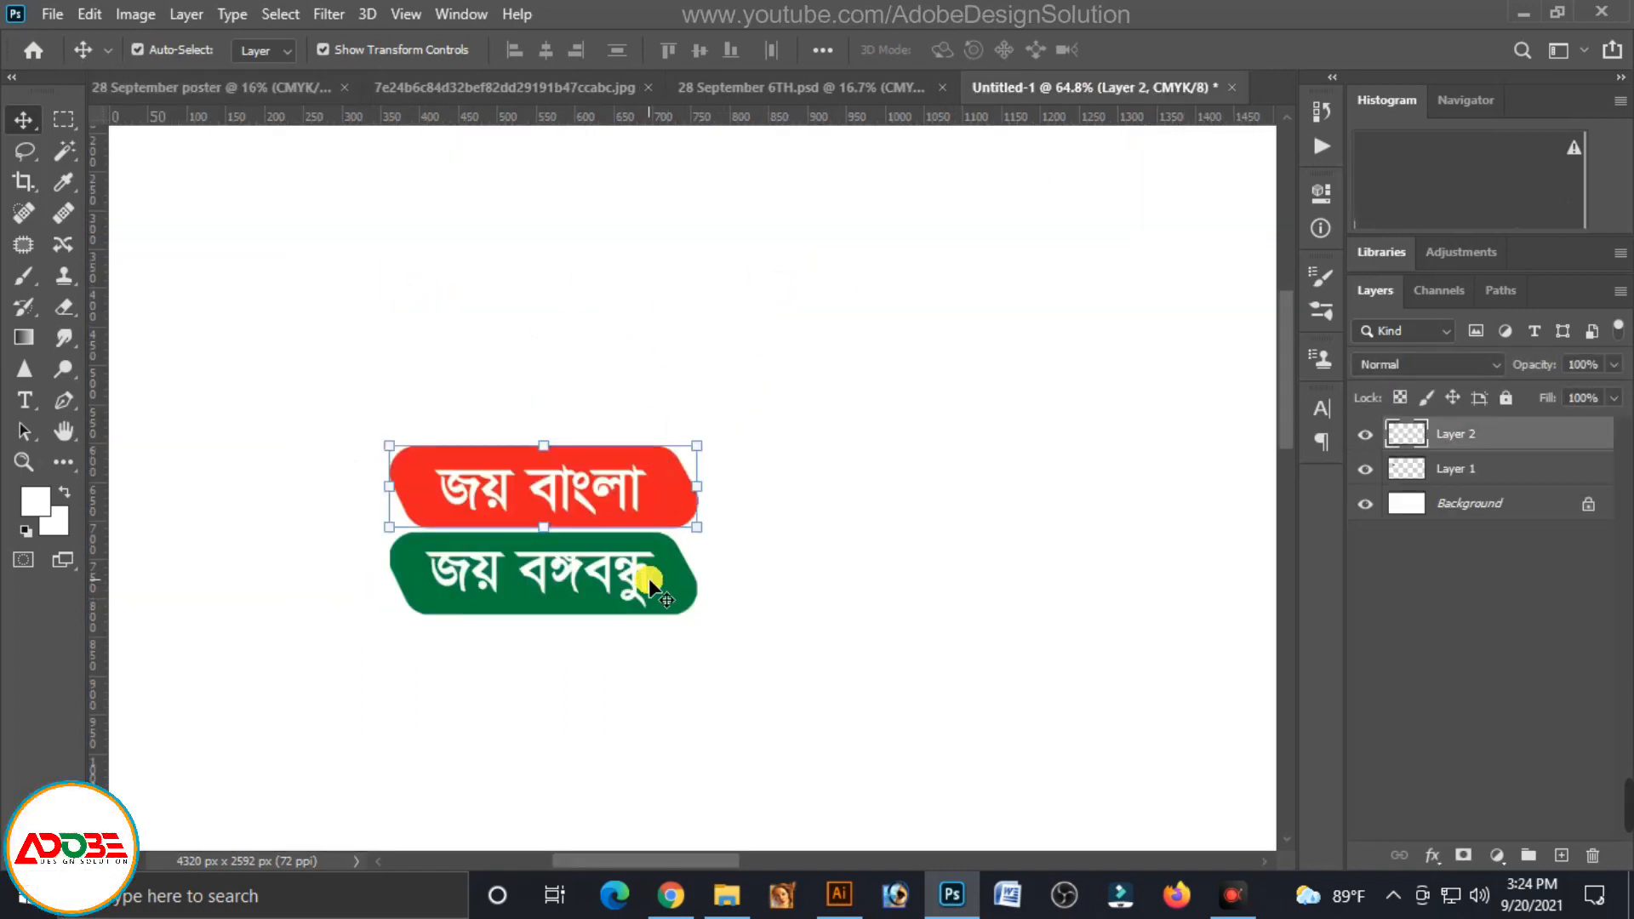
pyautogui.keyDown('shift'); pyautogui.click(651, 587); pyautogui.keyUp('shift')
pyautogui.moveTo(637, 592); pyautogui.dragTo(576, 373)
pyautogui.click(578, 349)
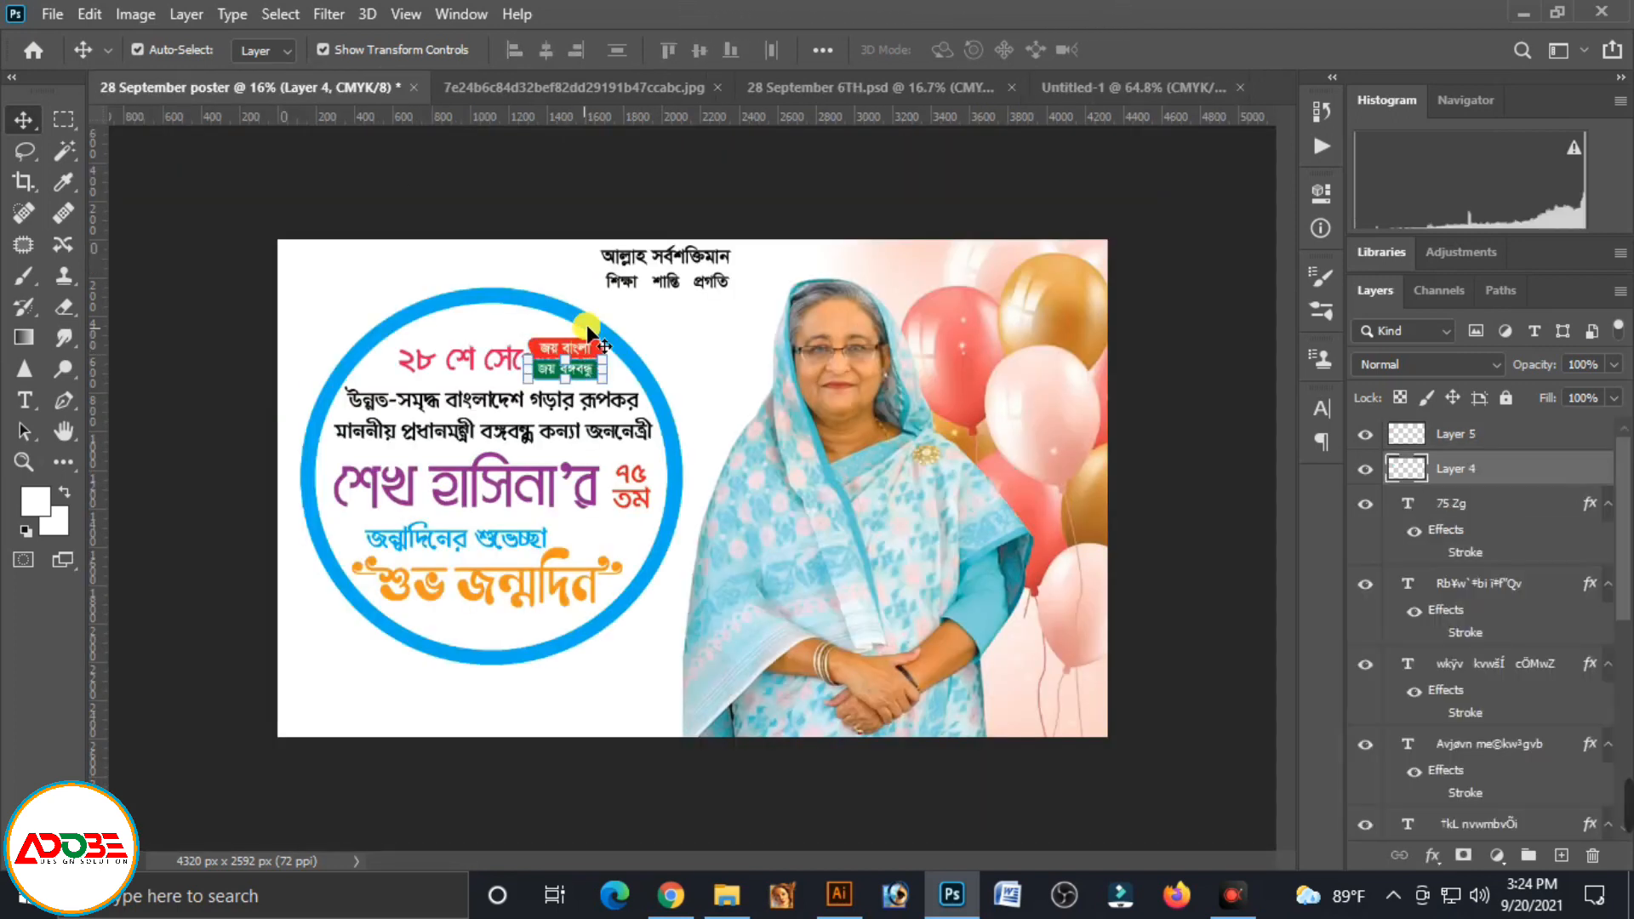
# Place the red "জয় বাংলা" badge in the poster's upper-left corner and the green "জয় বঙ্গবন্ধু" badge in its upper-right corner
pyautogui.click(666, 335)
pyautogui.click(594, 350)
pyautogui.moveTo(586, 345); pyautogui.dragTo(345, 260)
pyautogui.moveTo(581, 385); pyautogui.dragTo(1057, 273)
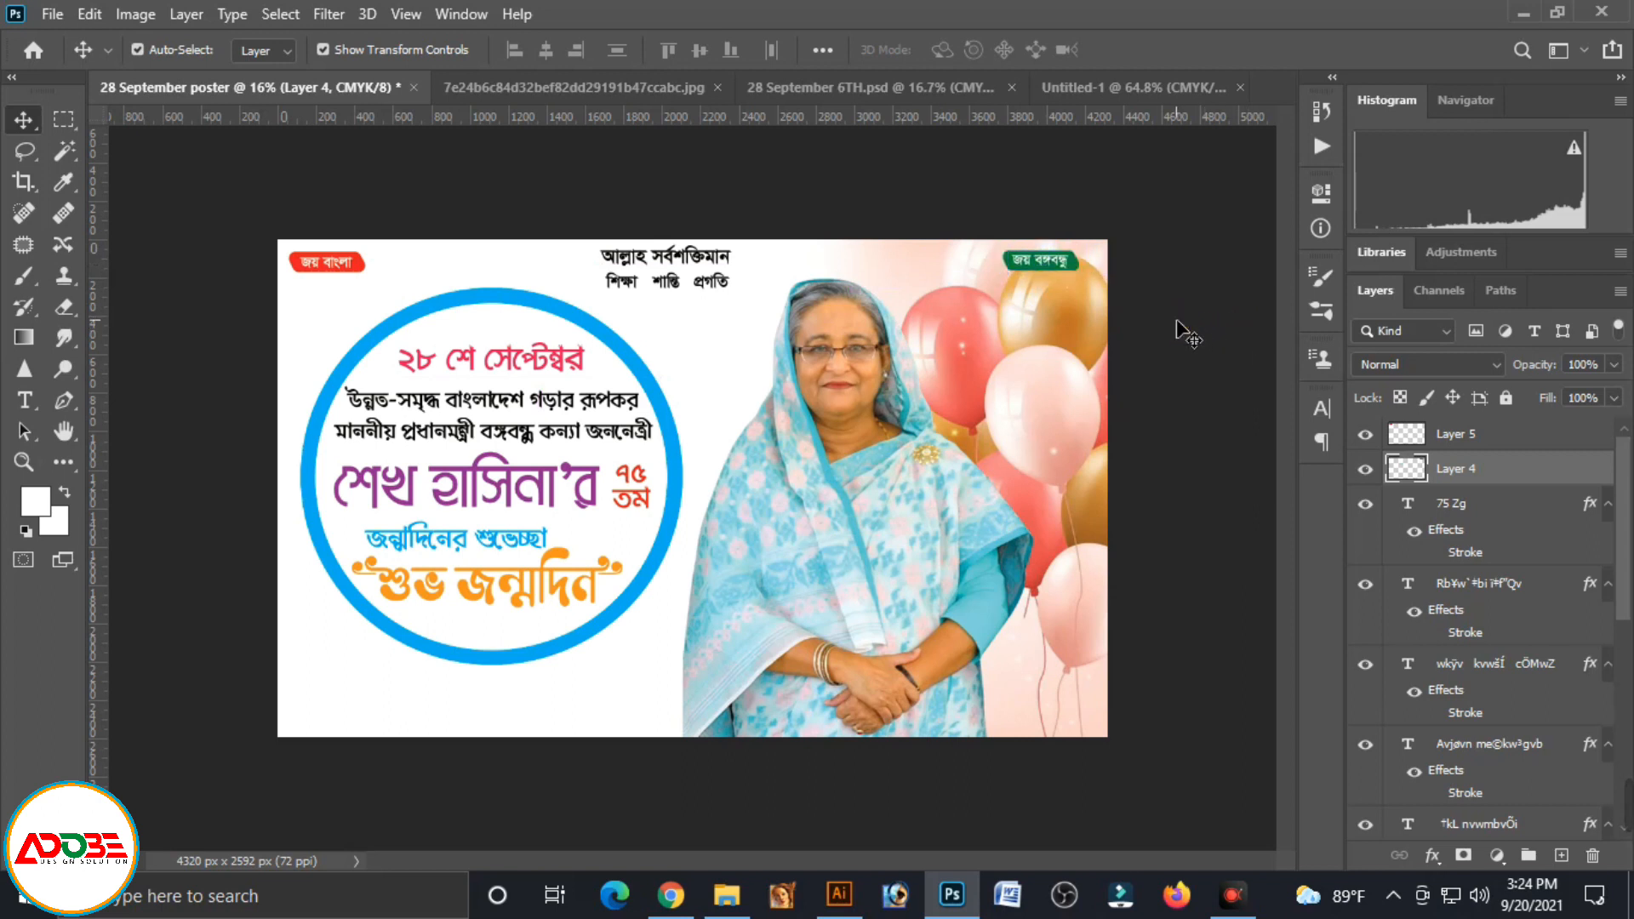
pyautogui.click(334, 262)
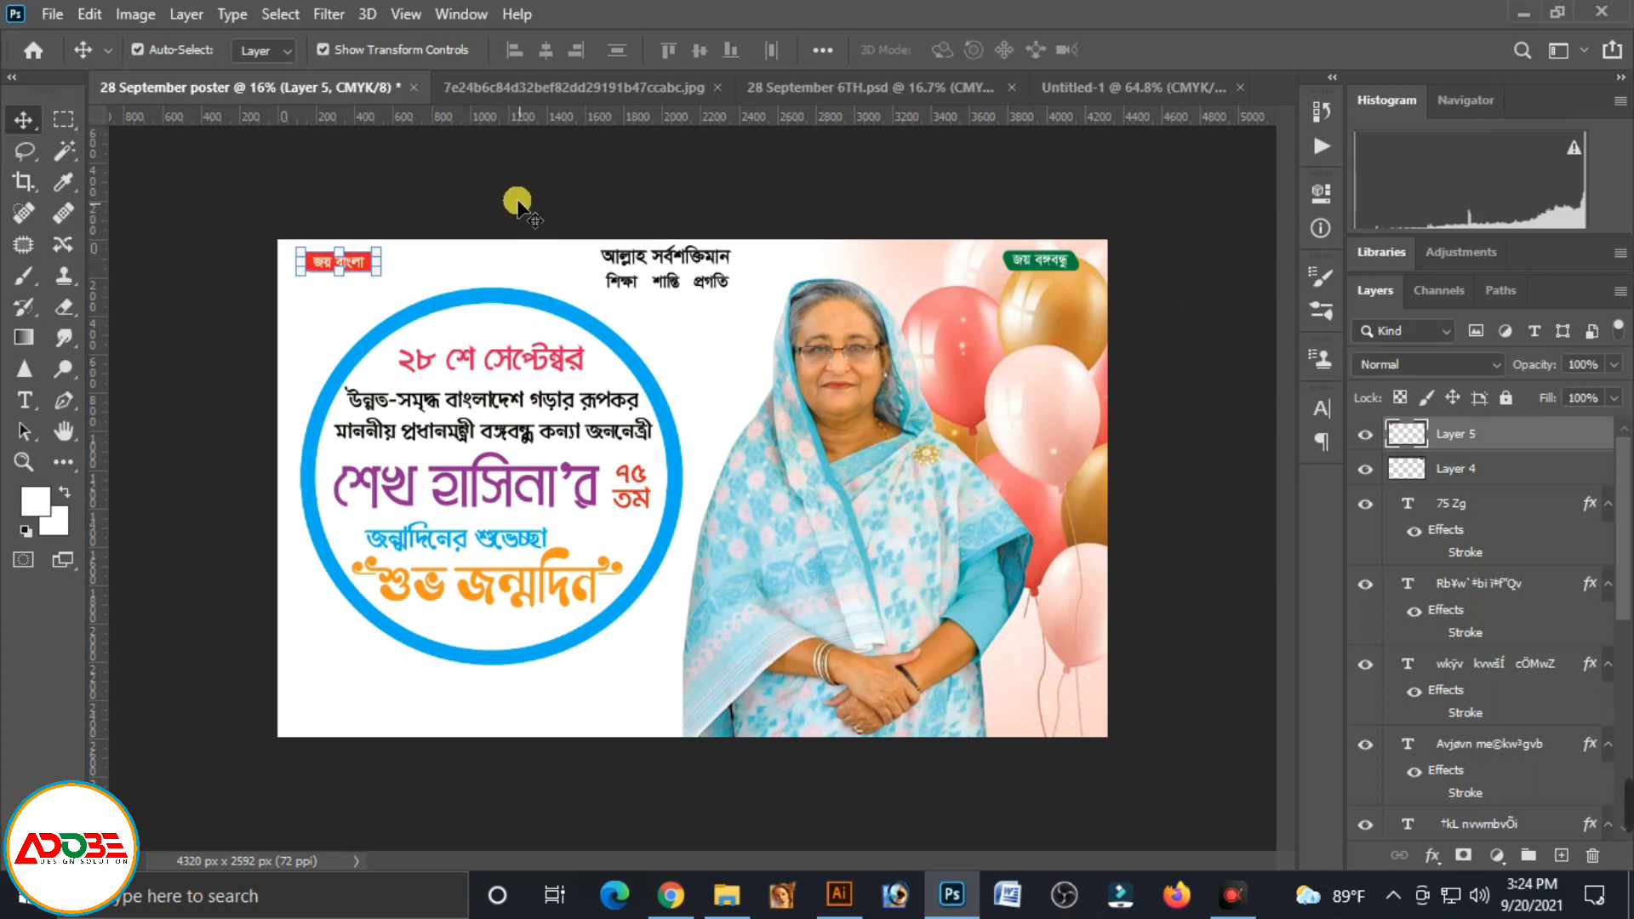
# Duplicate the "আল্লাহ সর্বশক্তিমান" text to the white area below the blue ring and reword the copy as "বাংলাদেশ আওয়ামীলীগ"
pyautogui.click(933, 514)
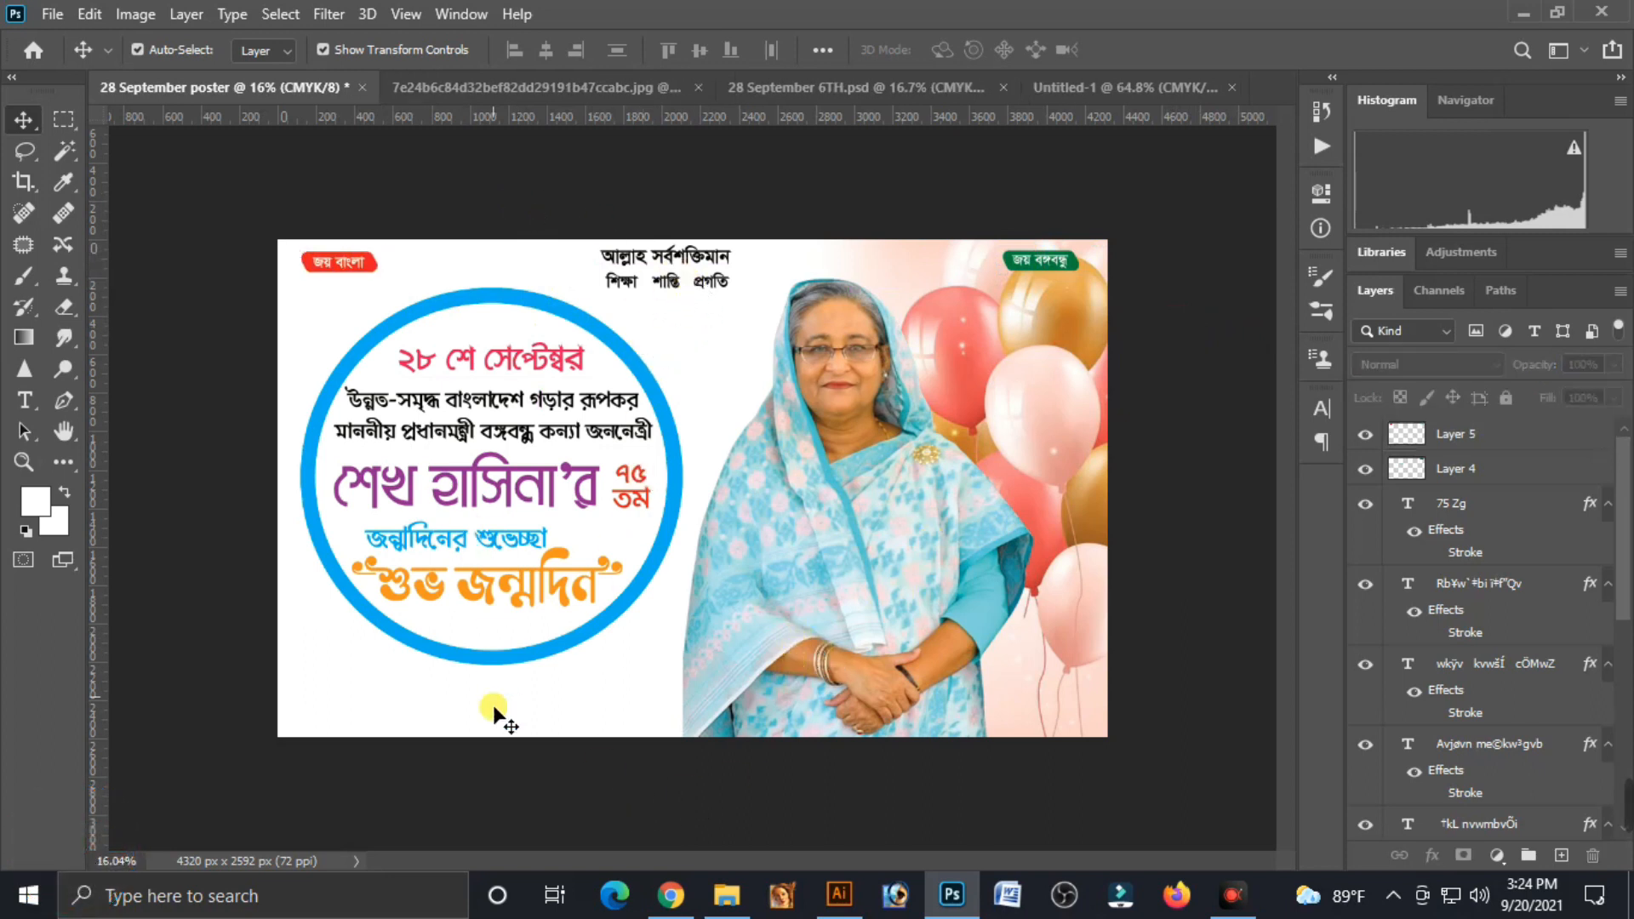
pyautogui.click(660, 256)
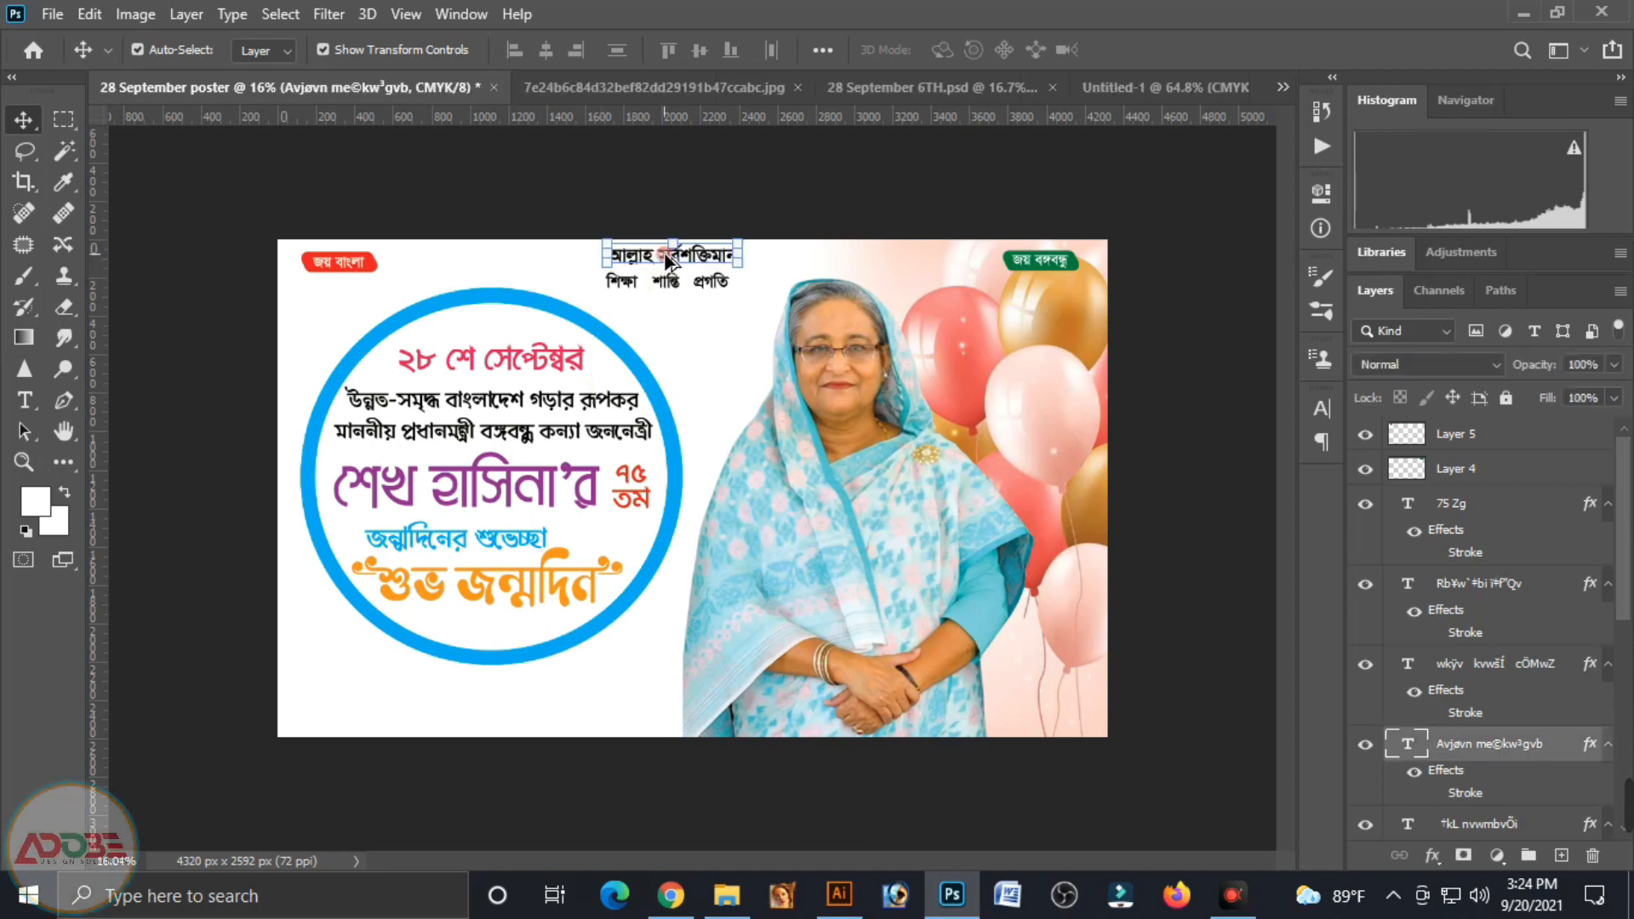
pyautogui.moveTo(634, 260); pyautogui.dragTo(415, 706)
pyautogui.doubleClick(414, 709)
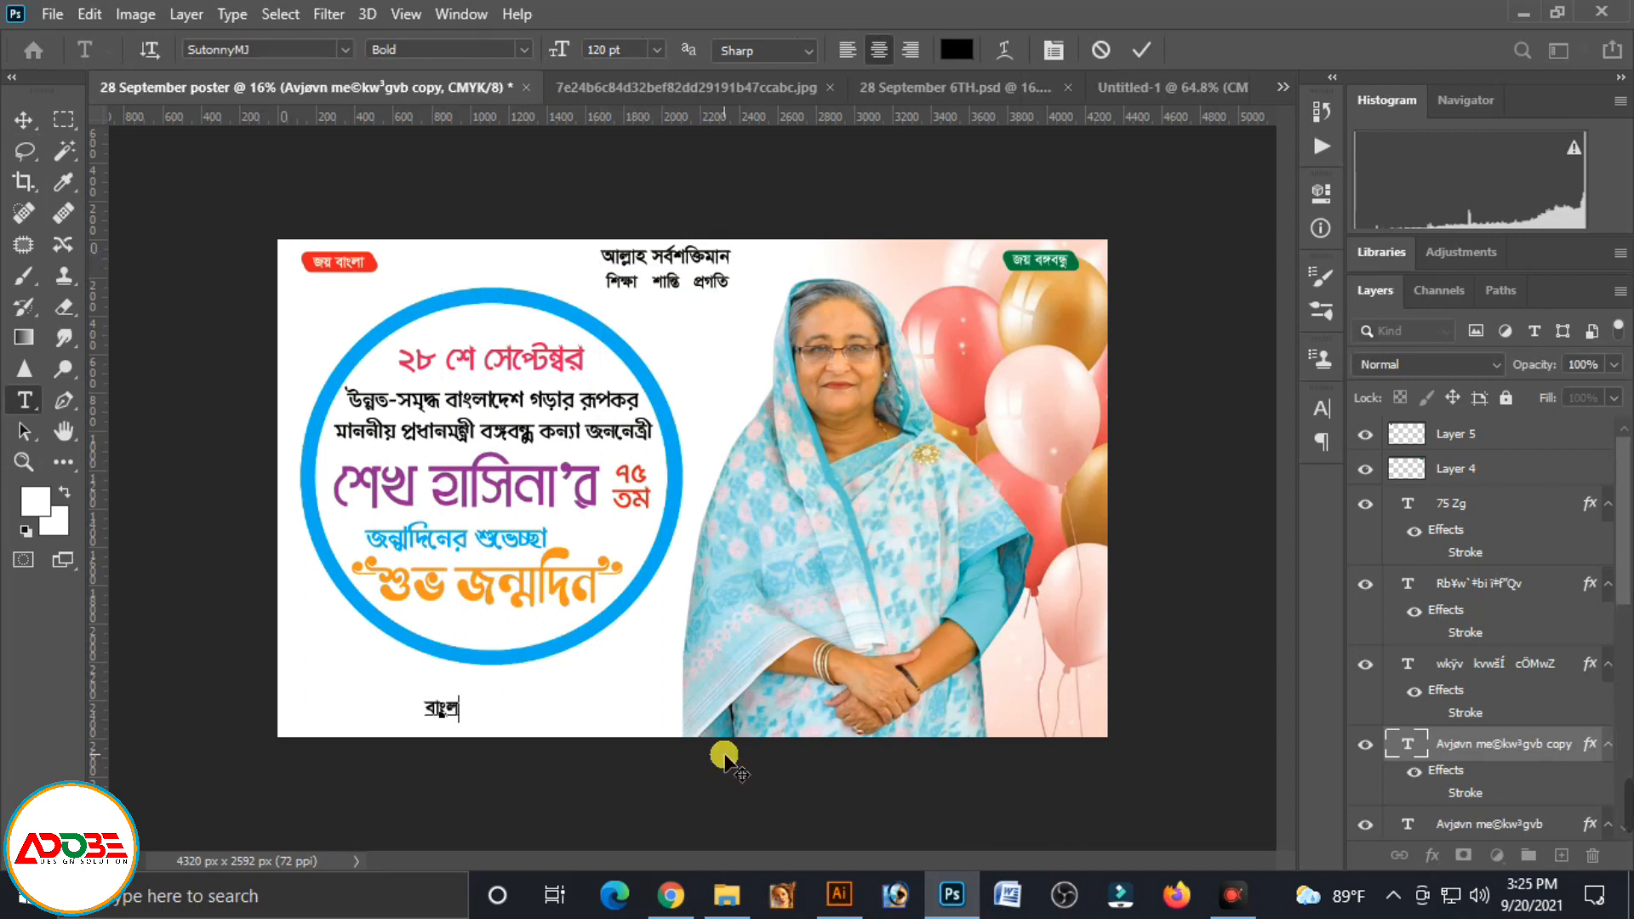
pyautogui.write('xjxM')
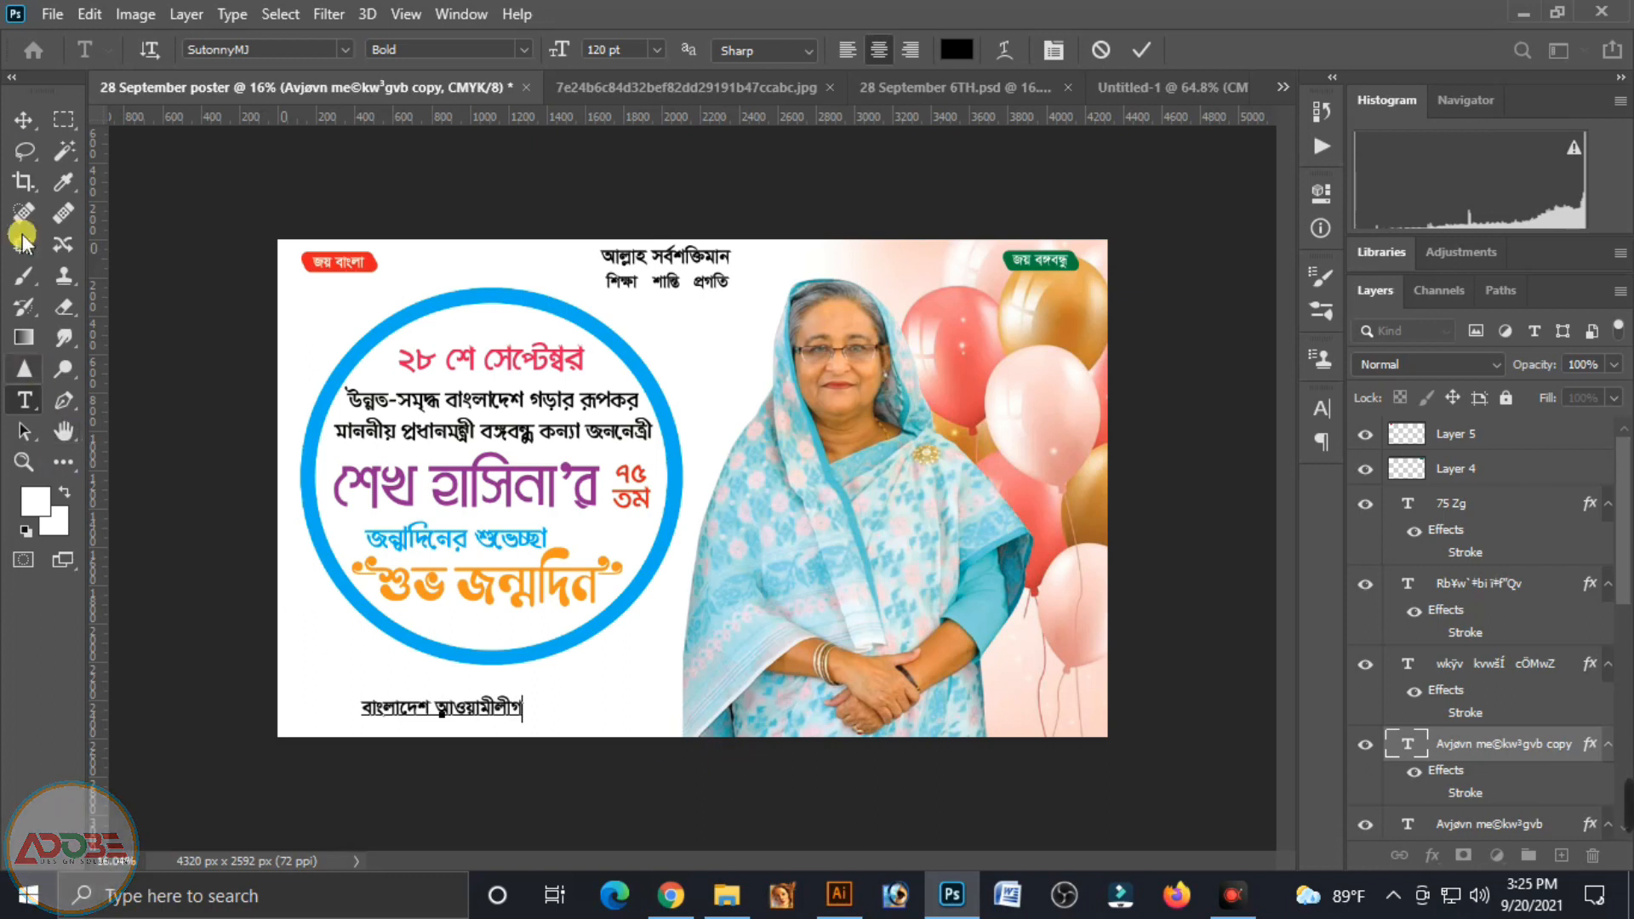
pyautogui.click(20, 120)
# Enlarge the "বাংলাদেশ আওয়ামীলীগ" text to about 142 pt and duplicate it alongside, rewording the copy as "জেলা শাখা, লক্ষ্মীপুর।"
pyautogui.hotkey('ctrl', 't')
pyautogui.moveTo(536, 733); pyautogui.dragTo(660, 717)
pyautogui.press('Return')
pyautogui.doubleClick(659, 717)
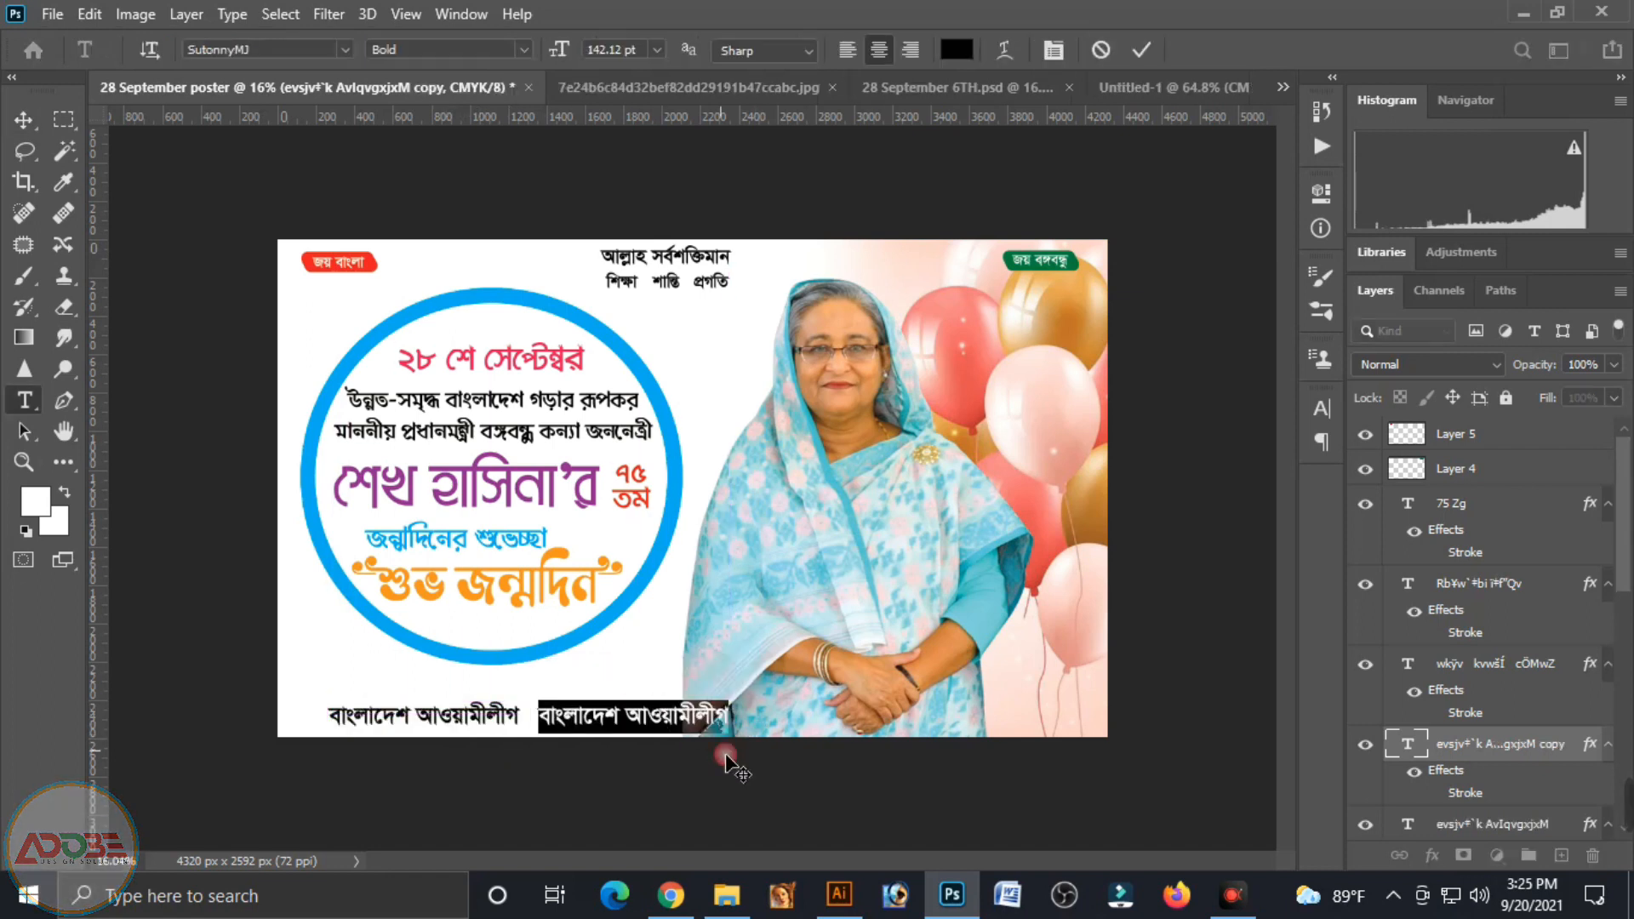
pyautogui.write('জেলা শাখা, লক্ষ্মীপুর।')
pyautogui.click(33, 123)
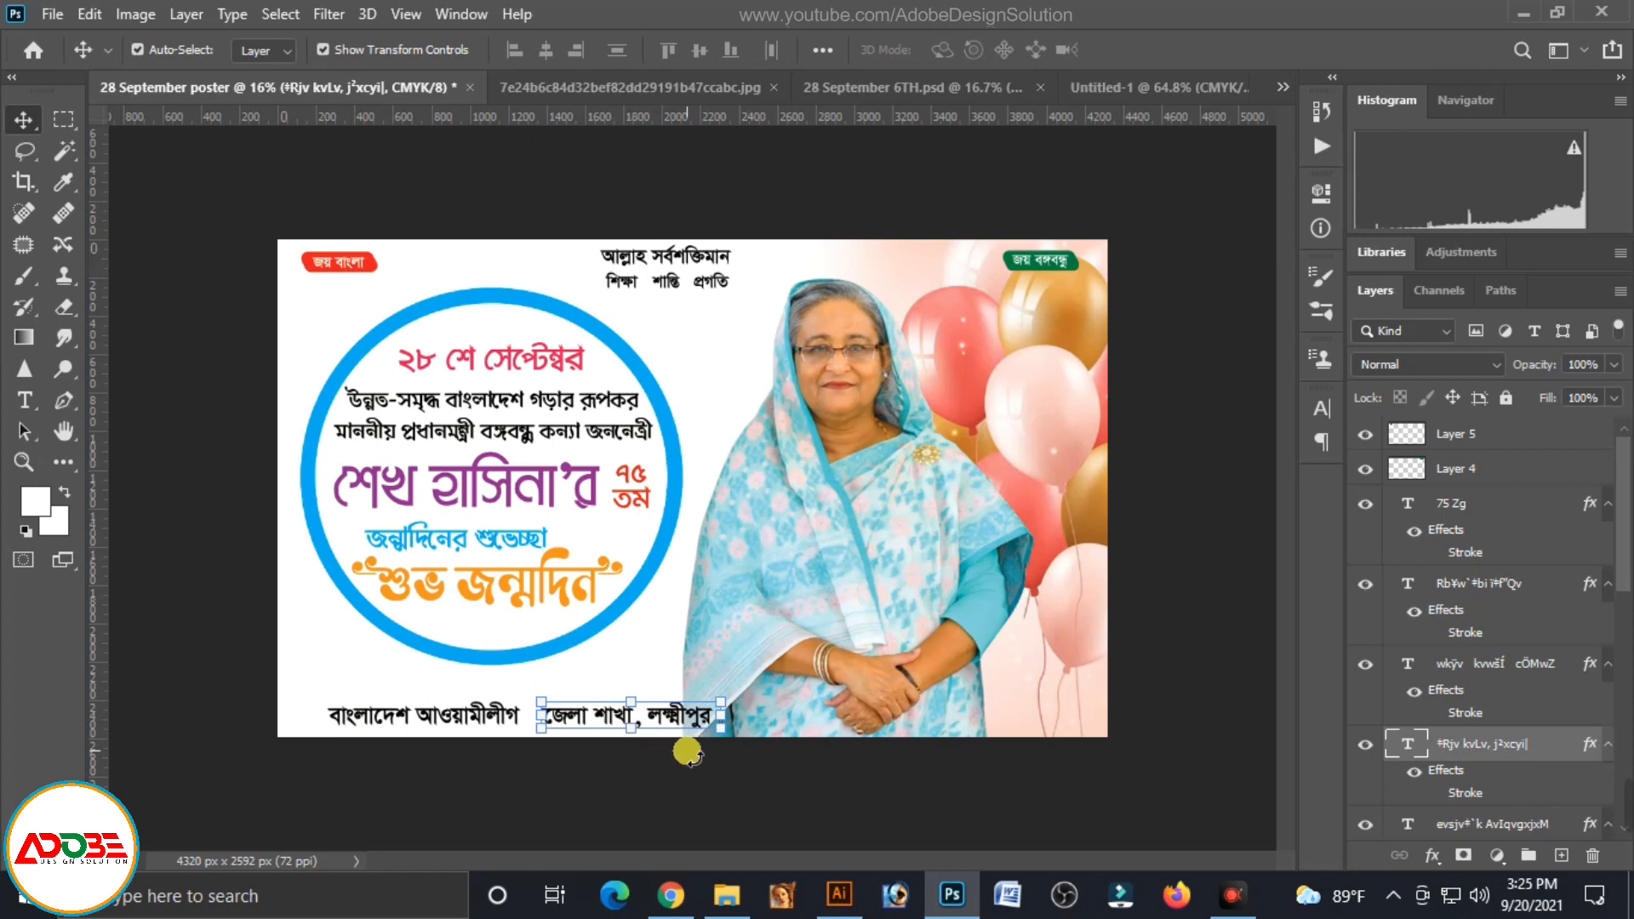
# Scale the "জেলা শাখা, লক্ষ্মীপুর।" text to about 69% and nudge it slightly down and left beside the party name
pyautogui.moveTo(721, 728); pyautogui.dragTo(679, 737)
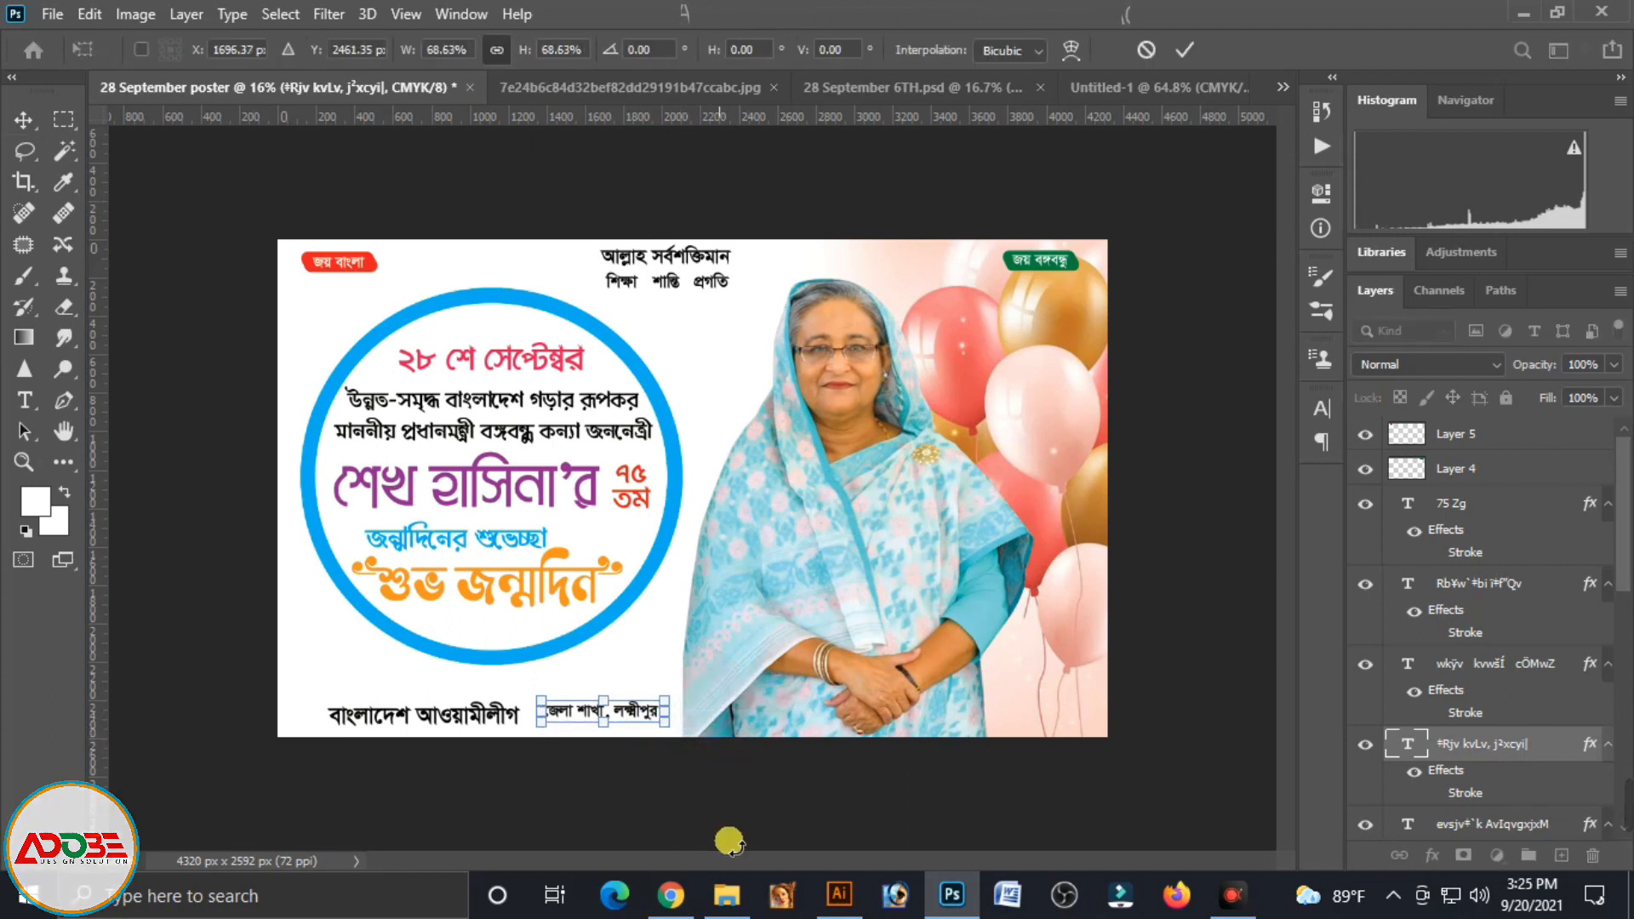
pyautogui.press('Return')
pyautogui.hotkey('shift', 'Down')
pyautogui.hotkey('shift', 'Down')
pyautogui.hotkey('shift', 'Down')
pyautogui.hotkey('shift', 'Down')
pyautogui.hotkey('shift', 'Left')
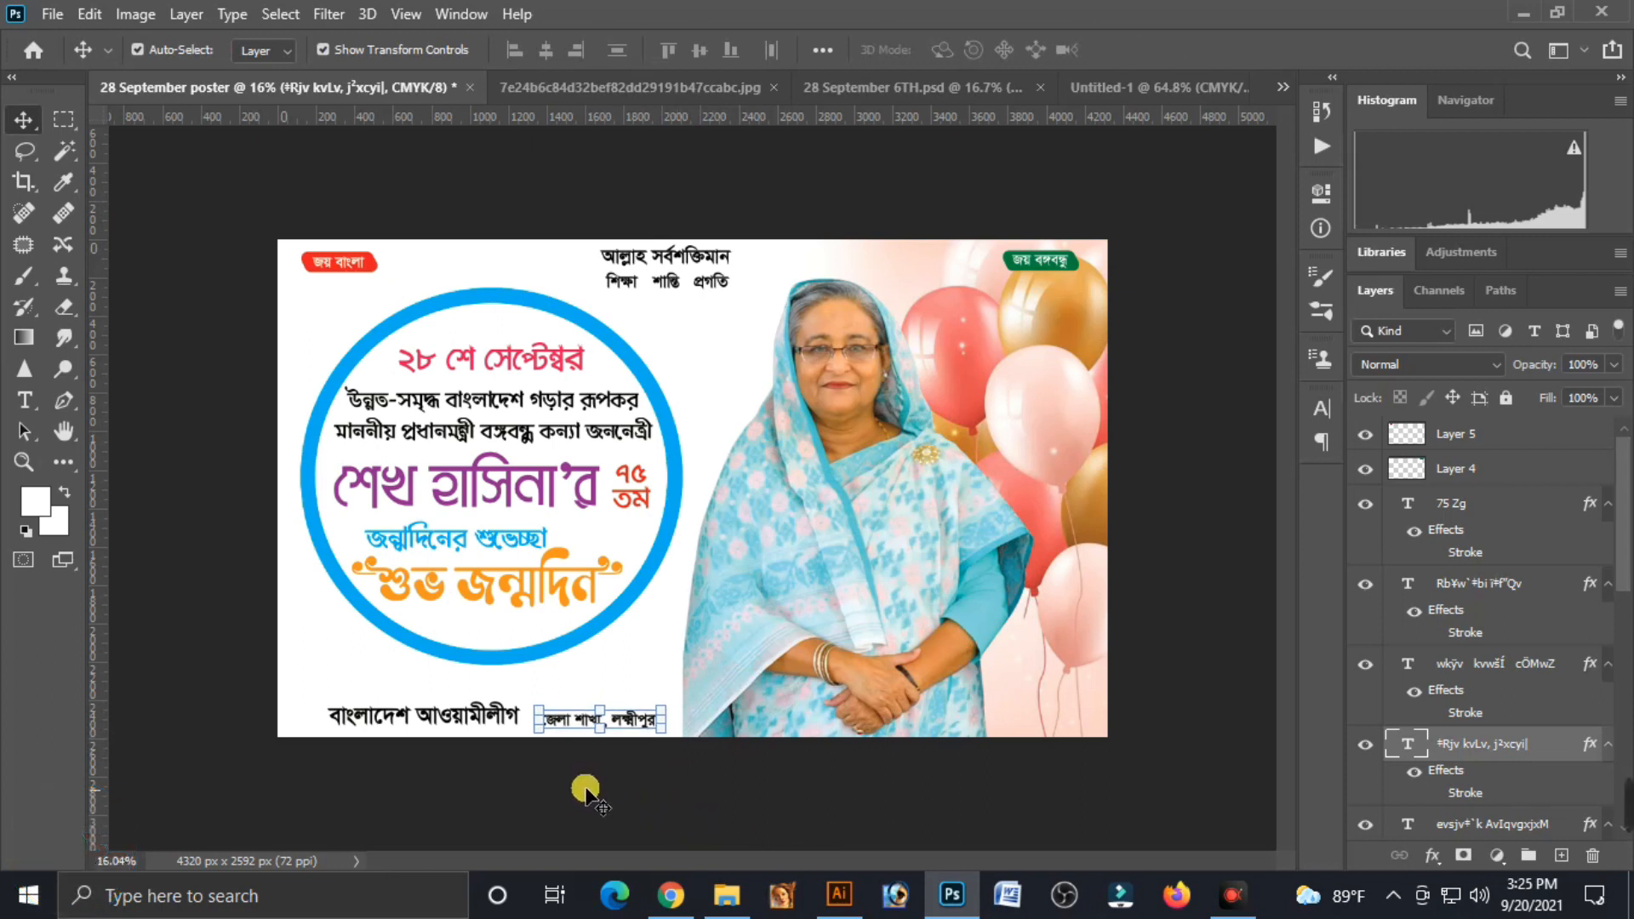
# Nudge the "বাংলাদেশ আওয়ামীলীগ" text slightly right, closer to the branch text
pyautogui.click(461, 722)
pyautogui.click(691, 815)
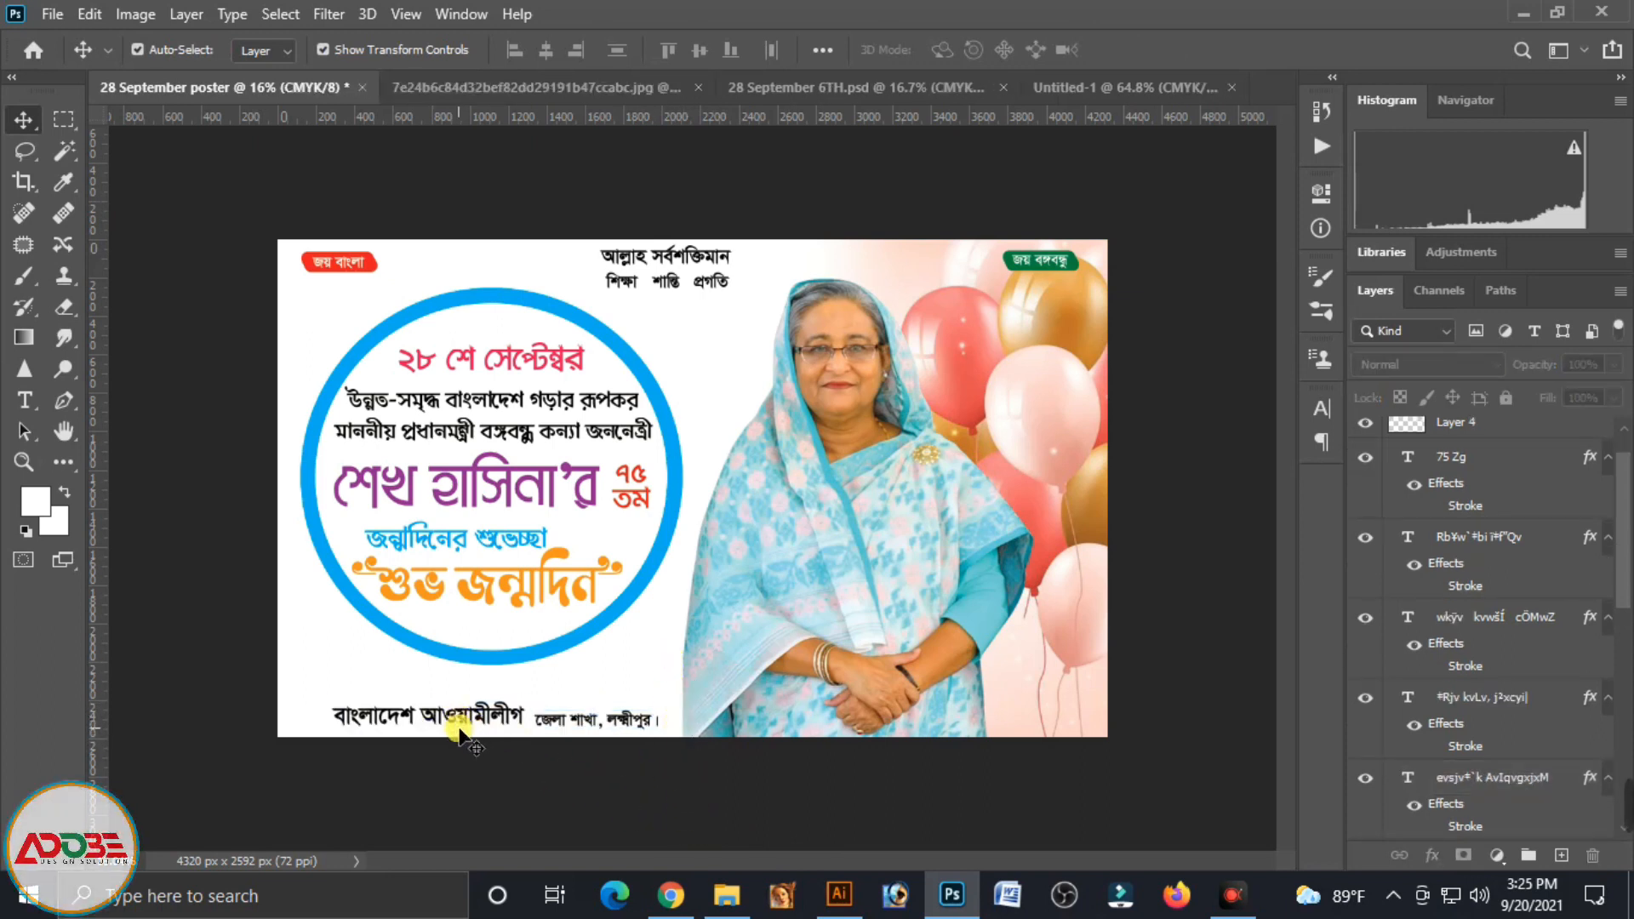
pyautogui.click(487, 722)
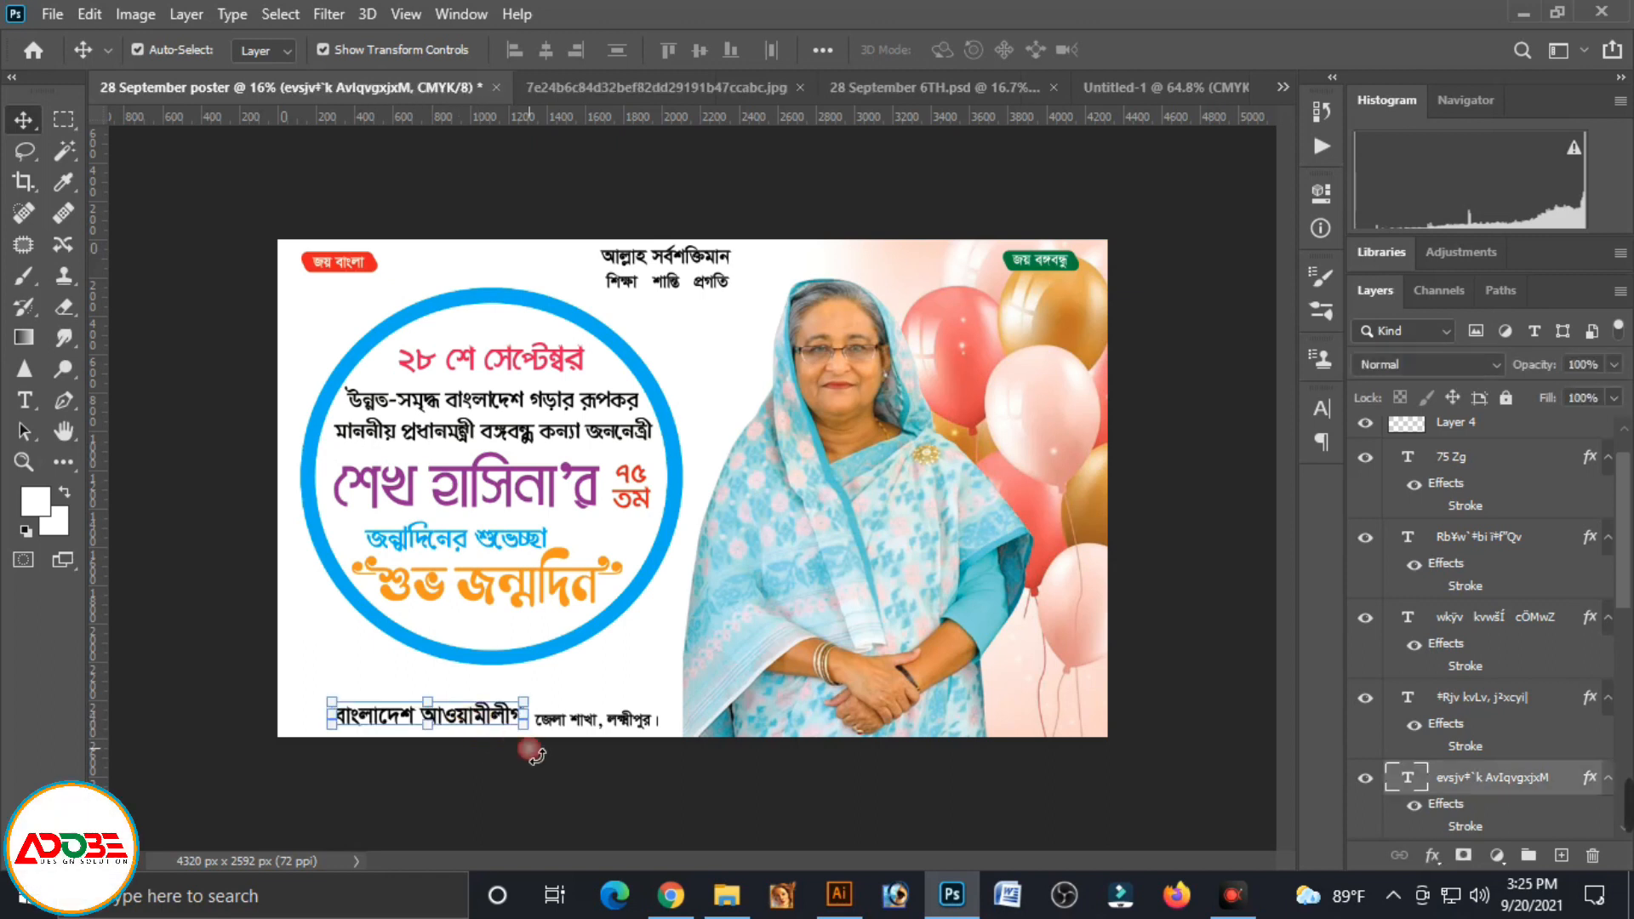
pyautogui.click(584, 734)
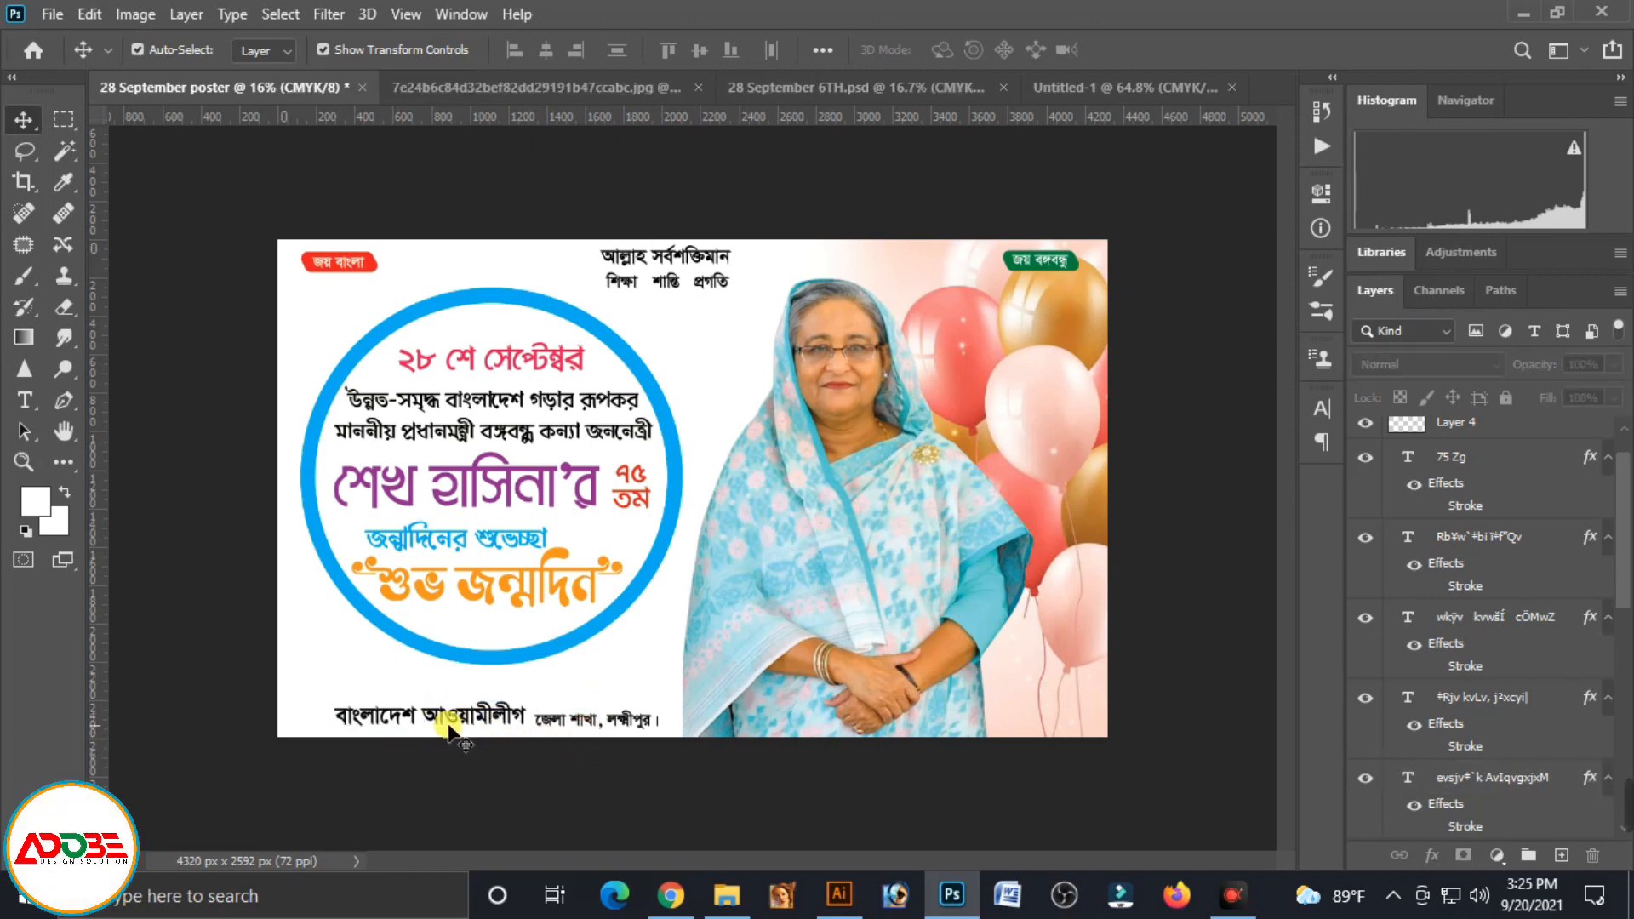
# Create a thin filled horizontal strip on a new layer just above the footer text, spanning the width of that text
pyautogui.click(69, 129)
pyautogui.moveTo(320, 692); pyautogui.dragTo(679, 708)
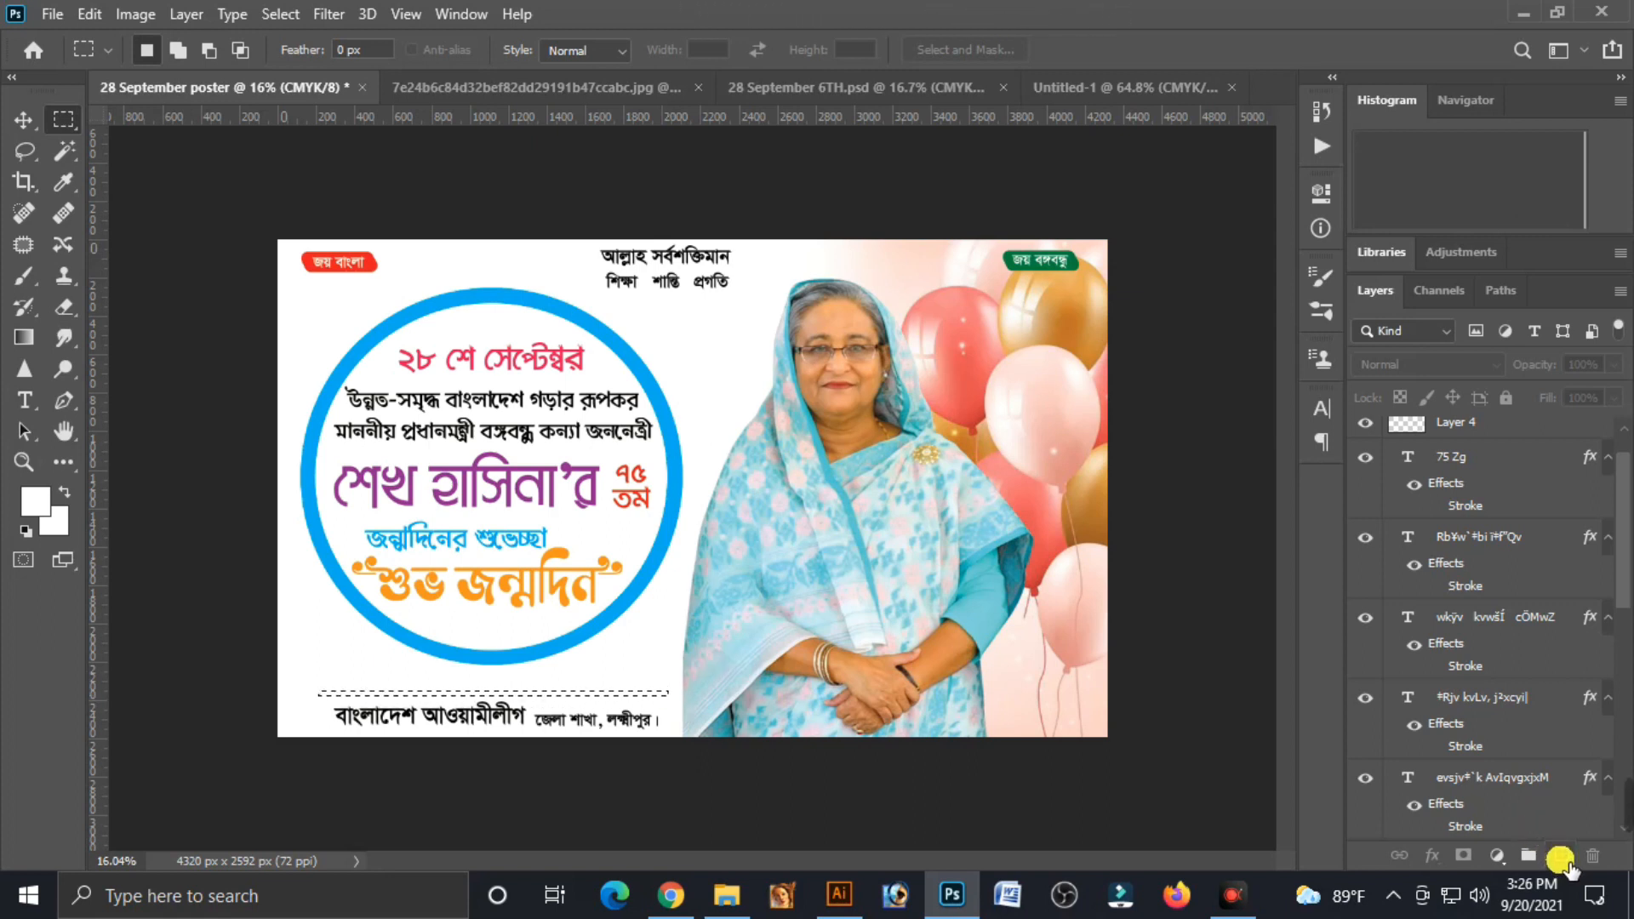
pyautogui.click(1561, 859)
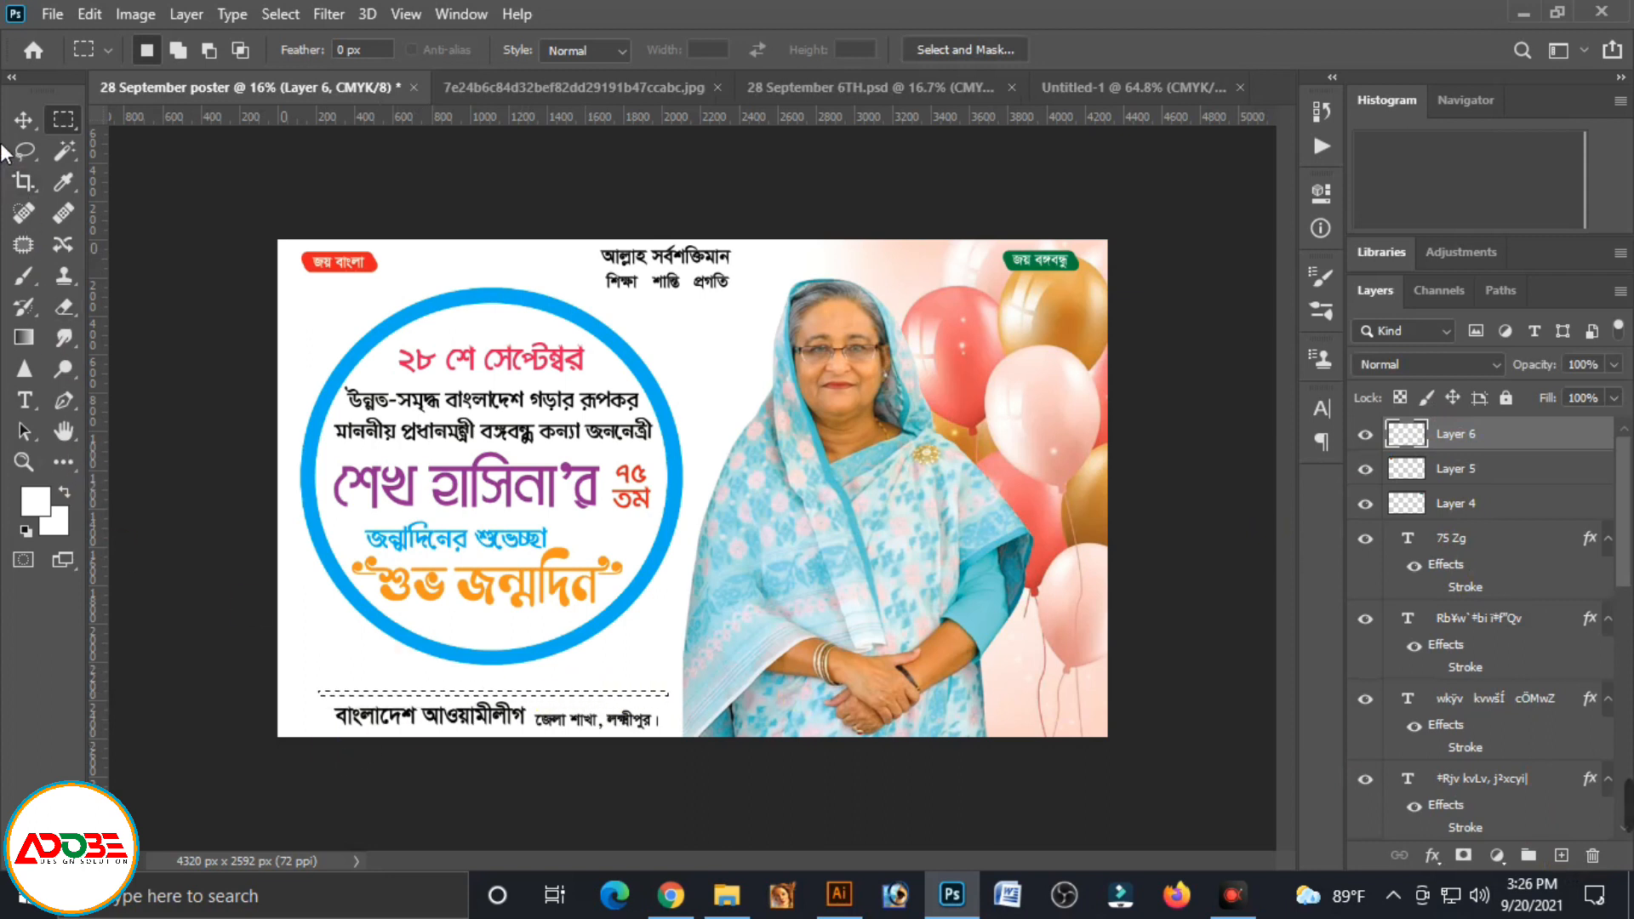
pyautogui.click(21, 122)
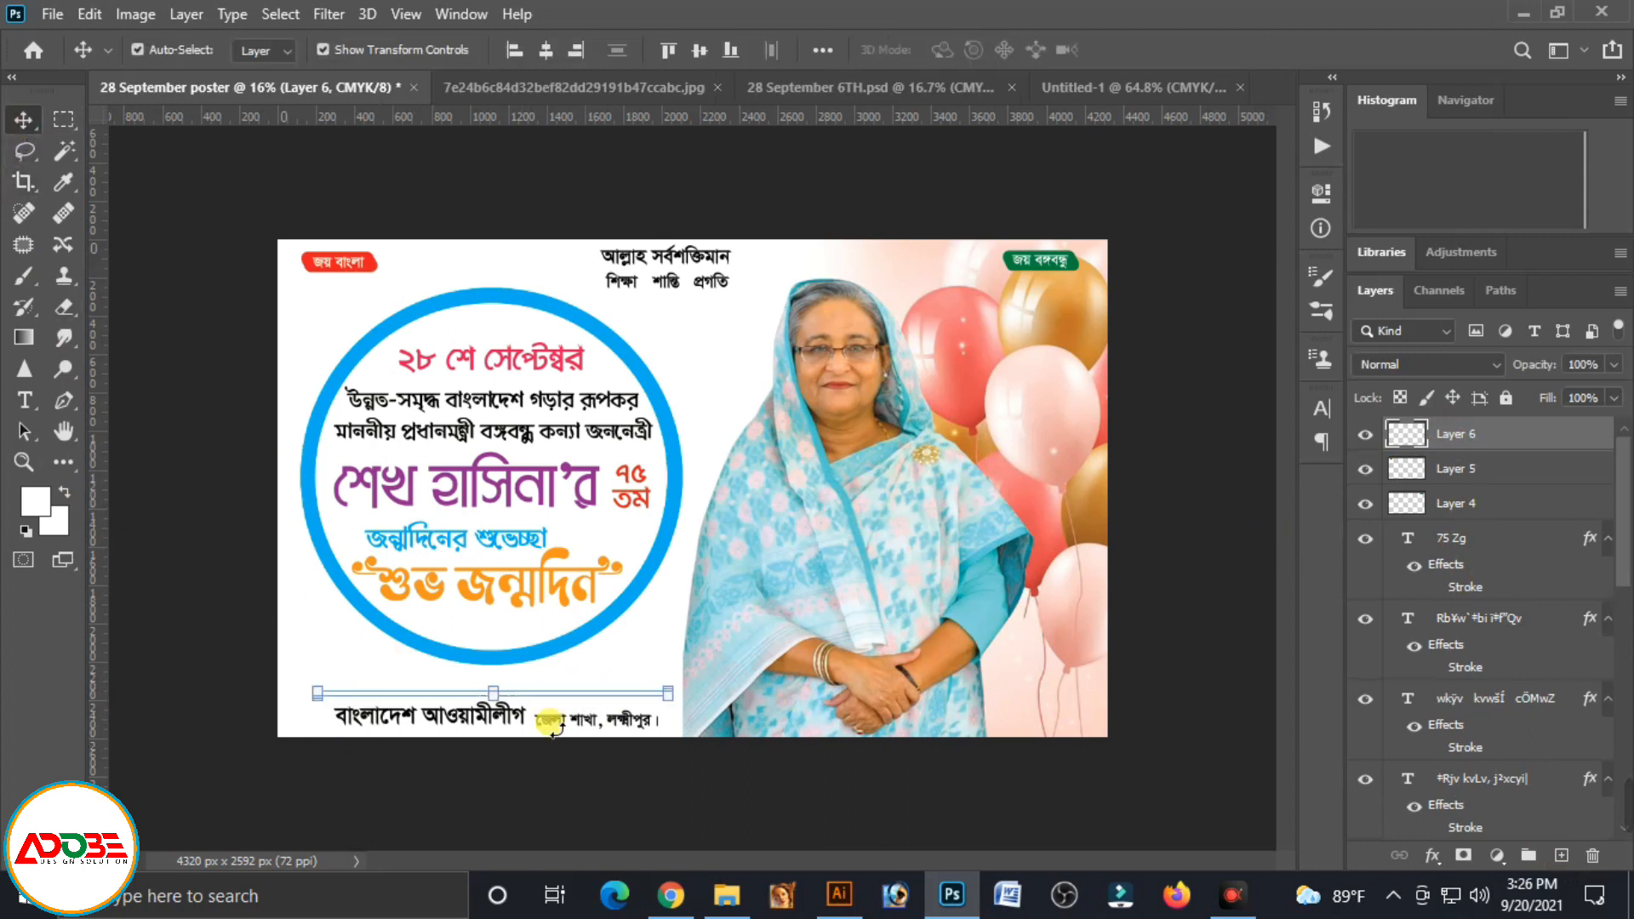
# Apply a red Color Overlay to the strip with C 0, M 100, Y 100, K 0
pyautogui.click(1440, 855)
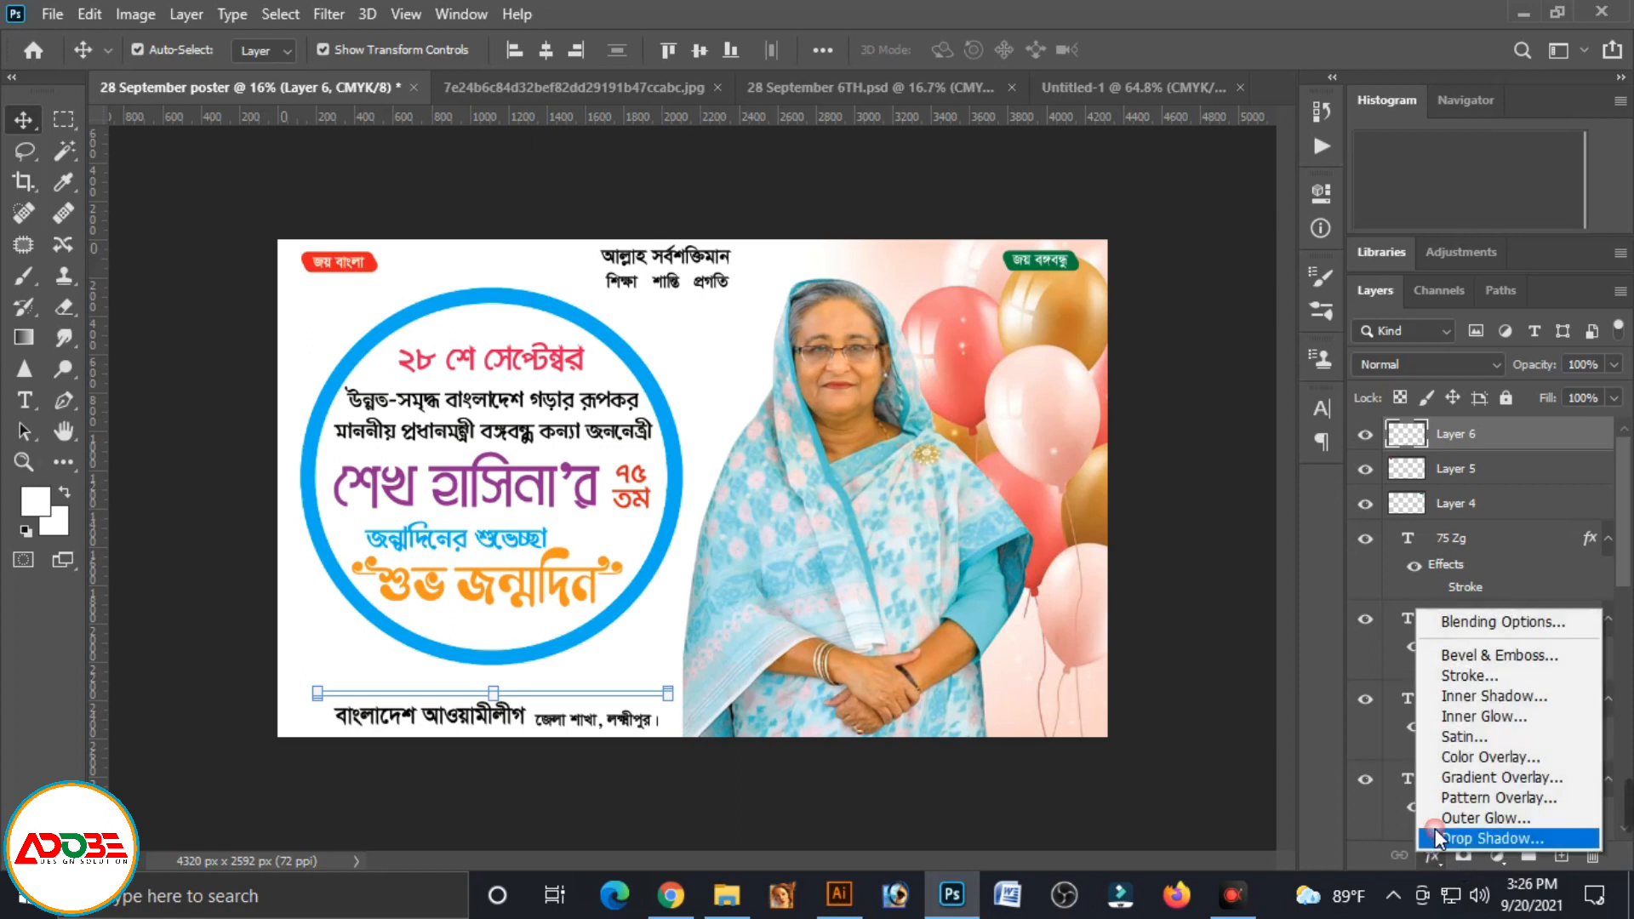
pyautogui.click(1480, 759)
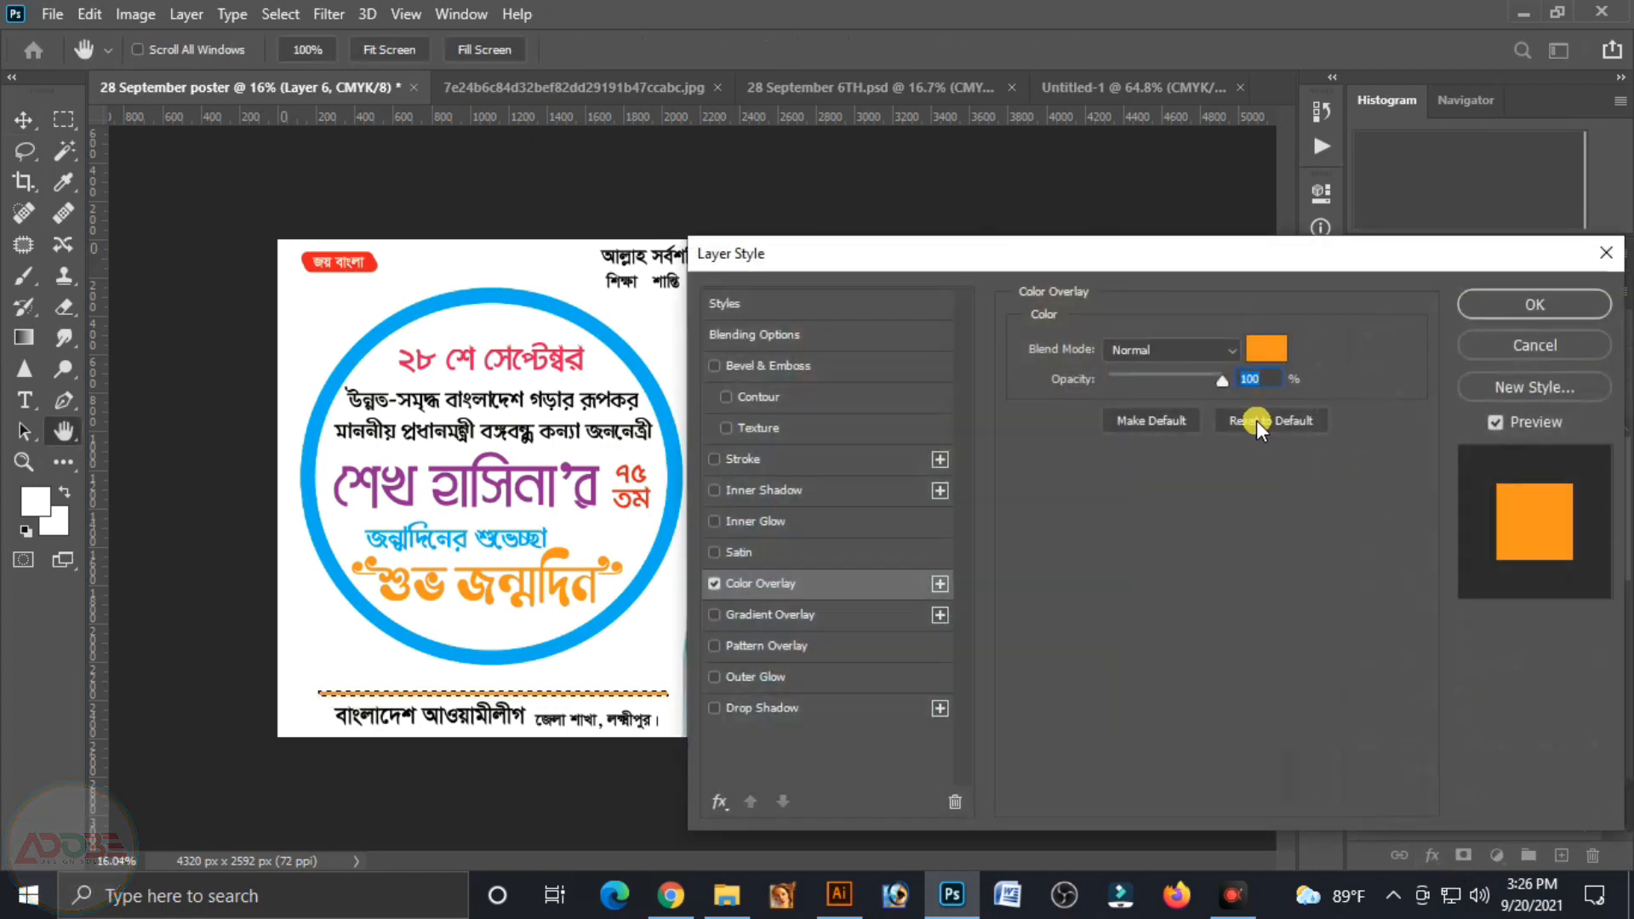
pyautogui.click(1269, 354)
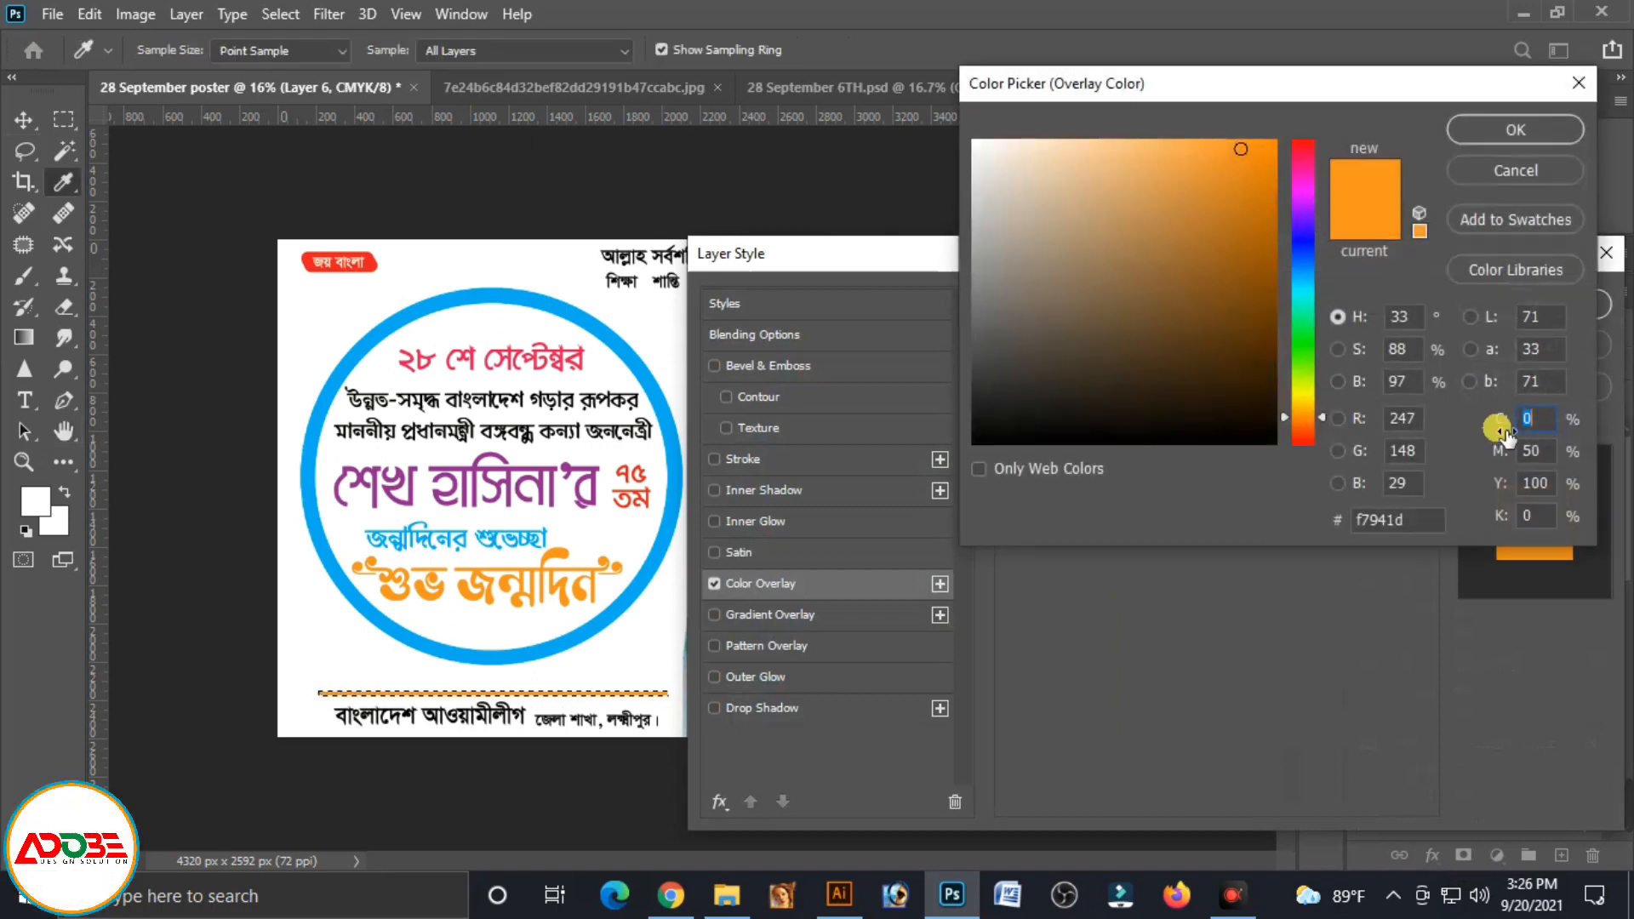
pyautogui.write('1')
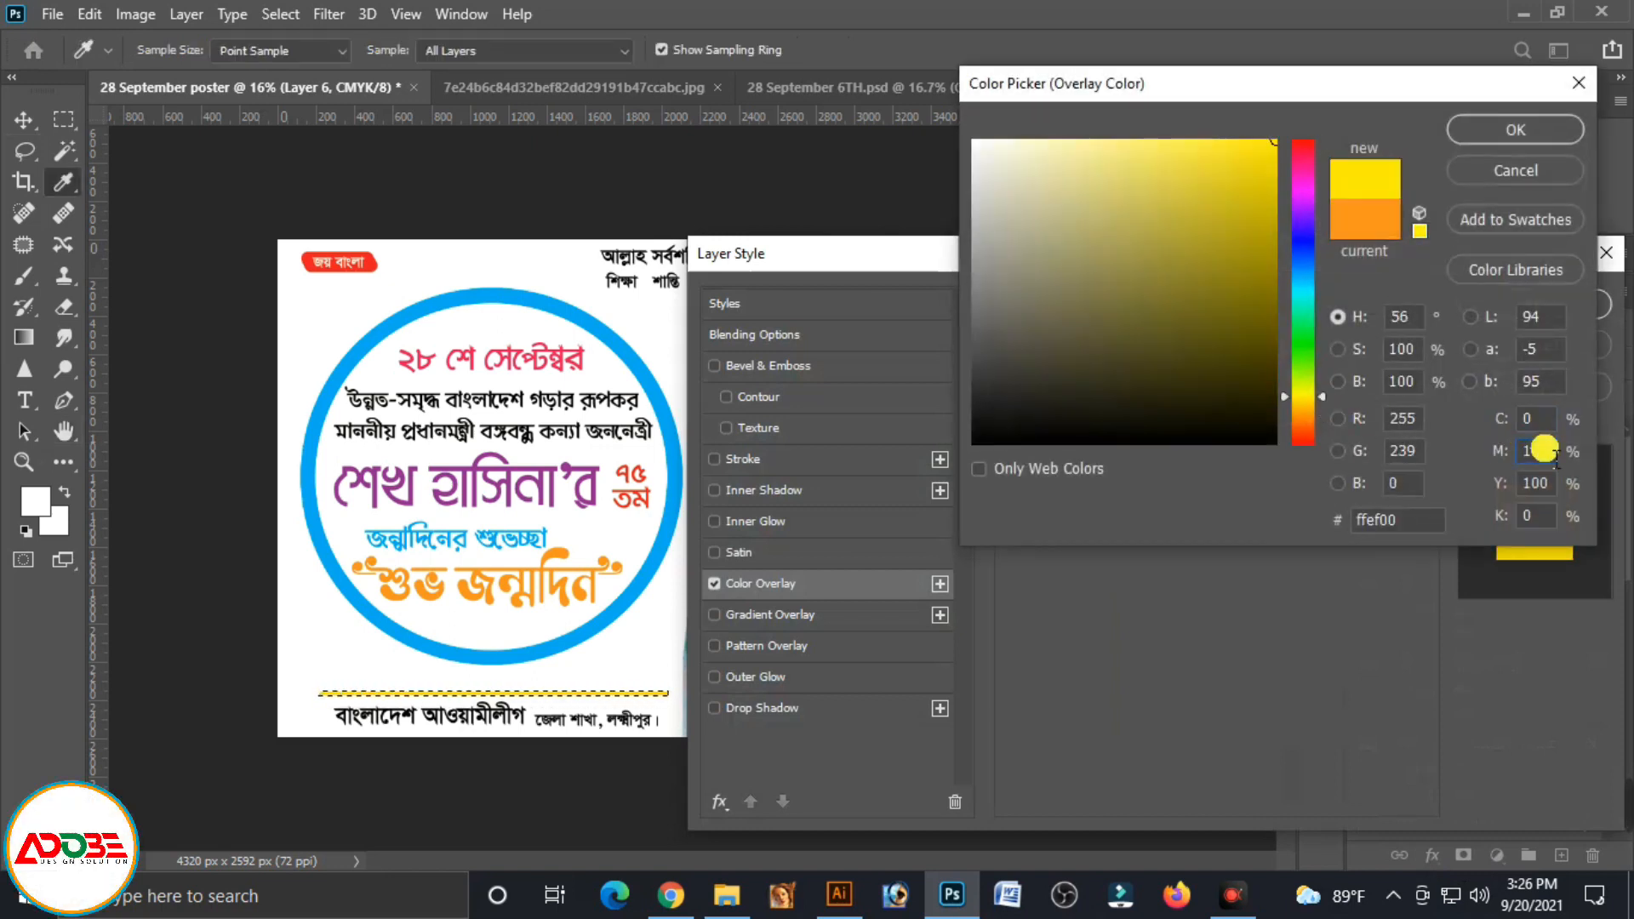
pyautogui.write('00')
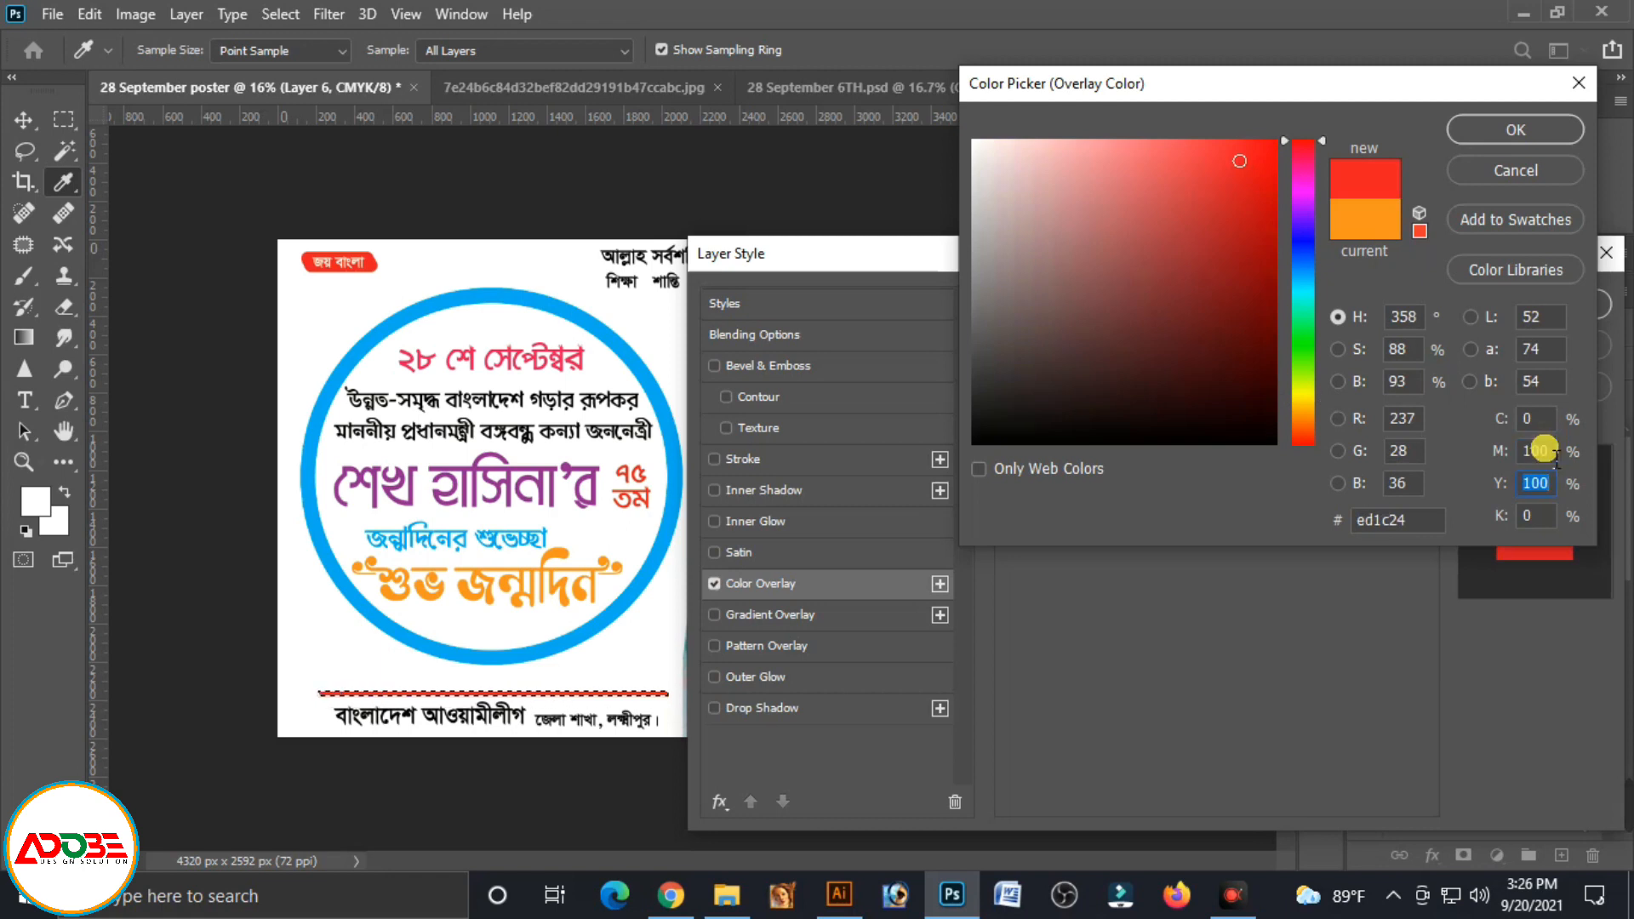
pyautogui.click(1537, 134)
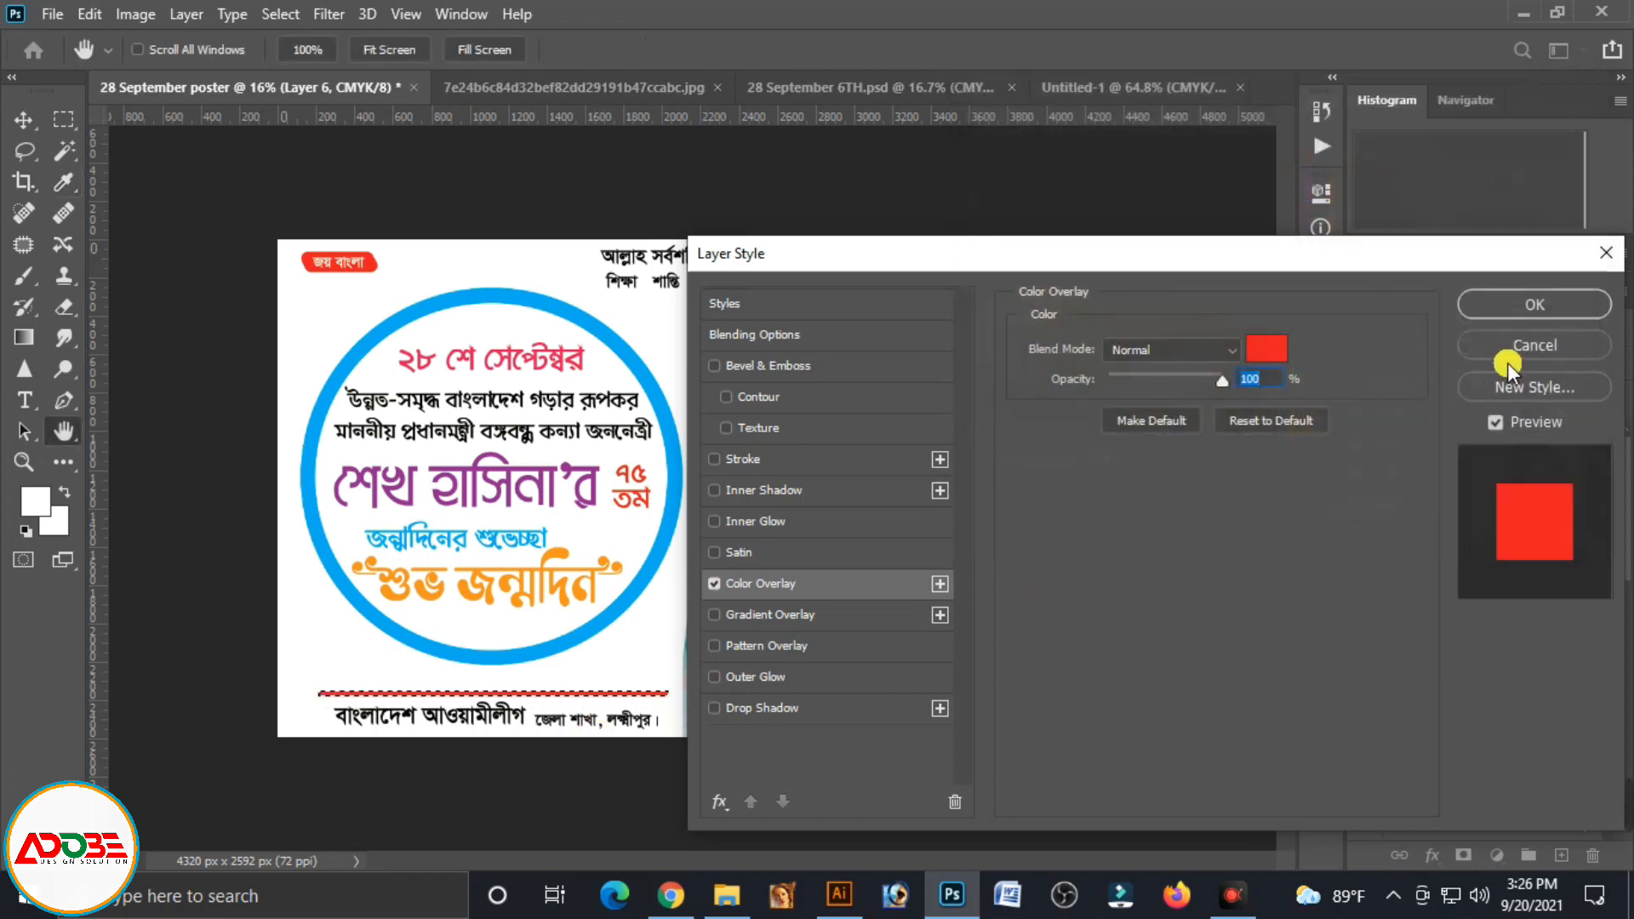
pyautogui.click(1485, 308)
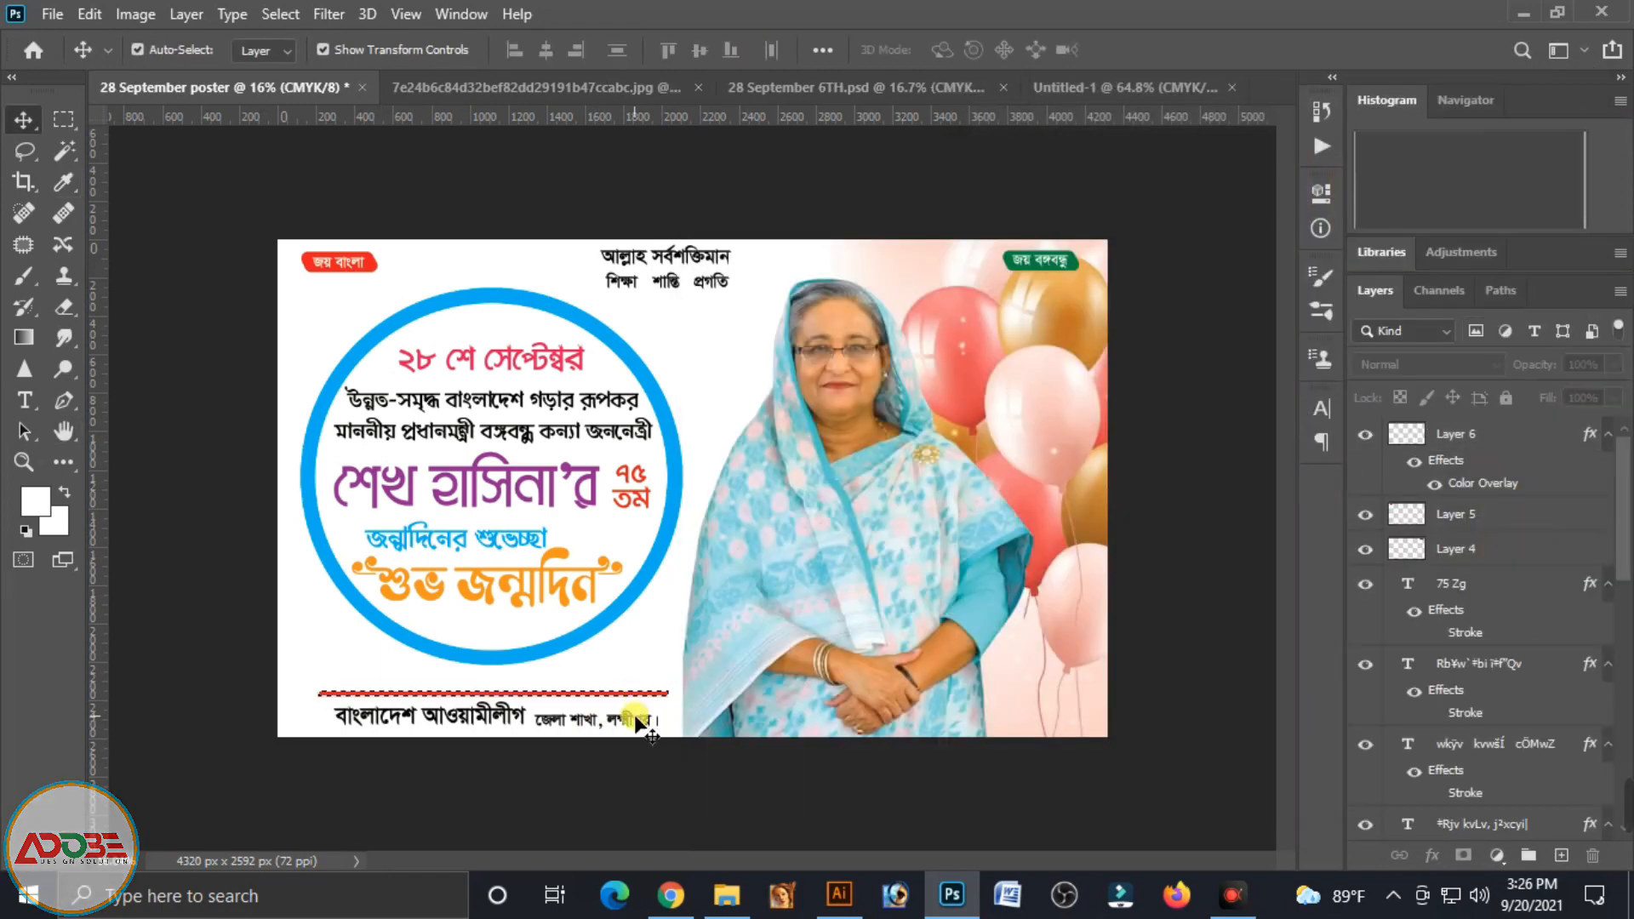
# Clear the selection and thin the red strip above the footer text to about 31% of its height
pyautogui.click(29, 120)
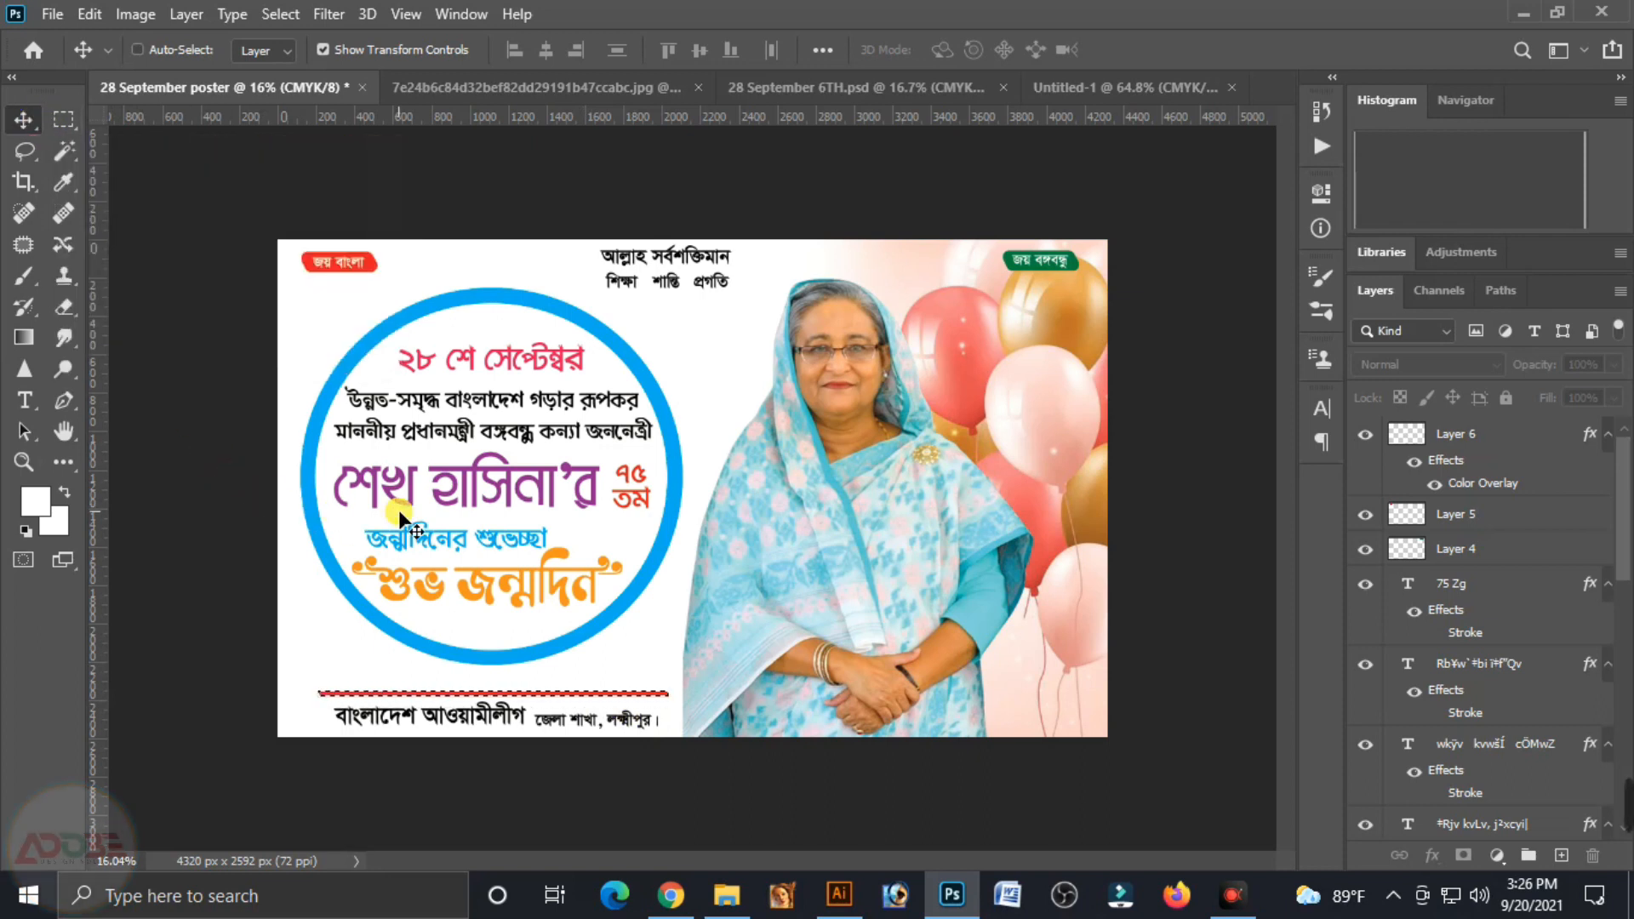
pyautogui.keyDown('ctrl'); pyautogui.click(560, 694); pyautogui.keyUp('ctrl')
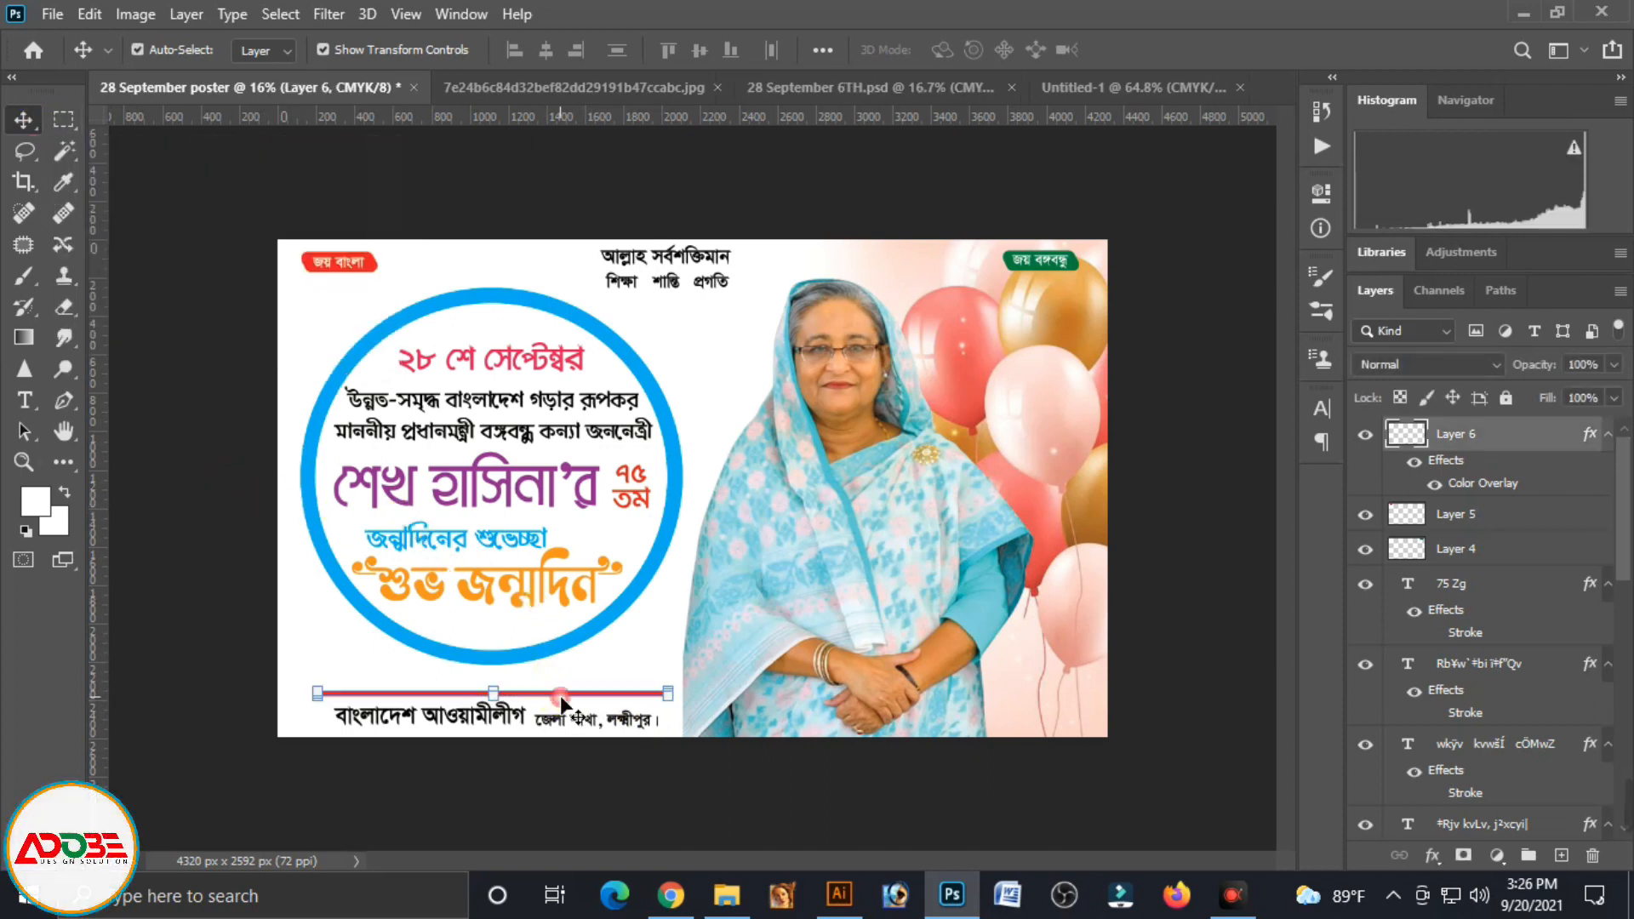
pyautogui.scroll(10, 562, 700)
pyautogui.moveTo(667, 772); pyautogui.dragTo(536, 453)
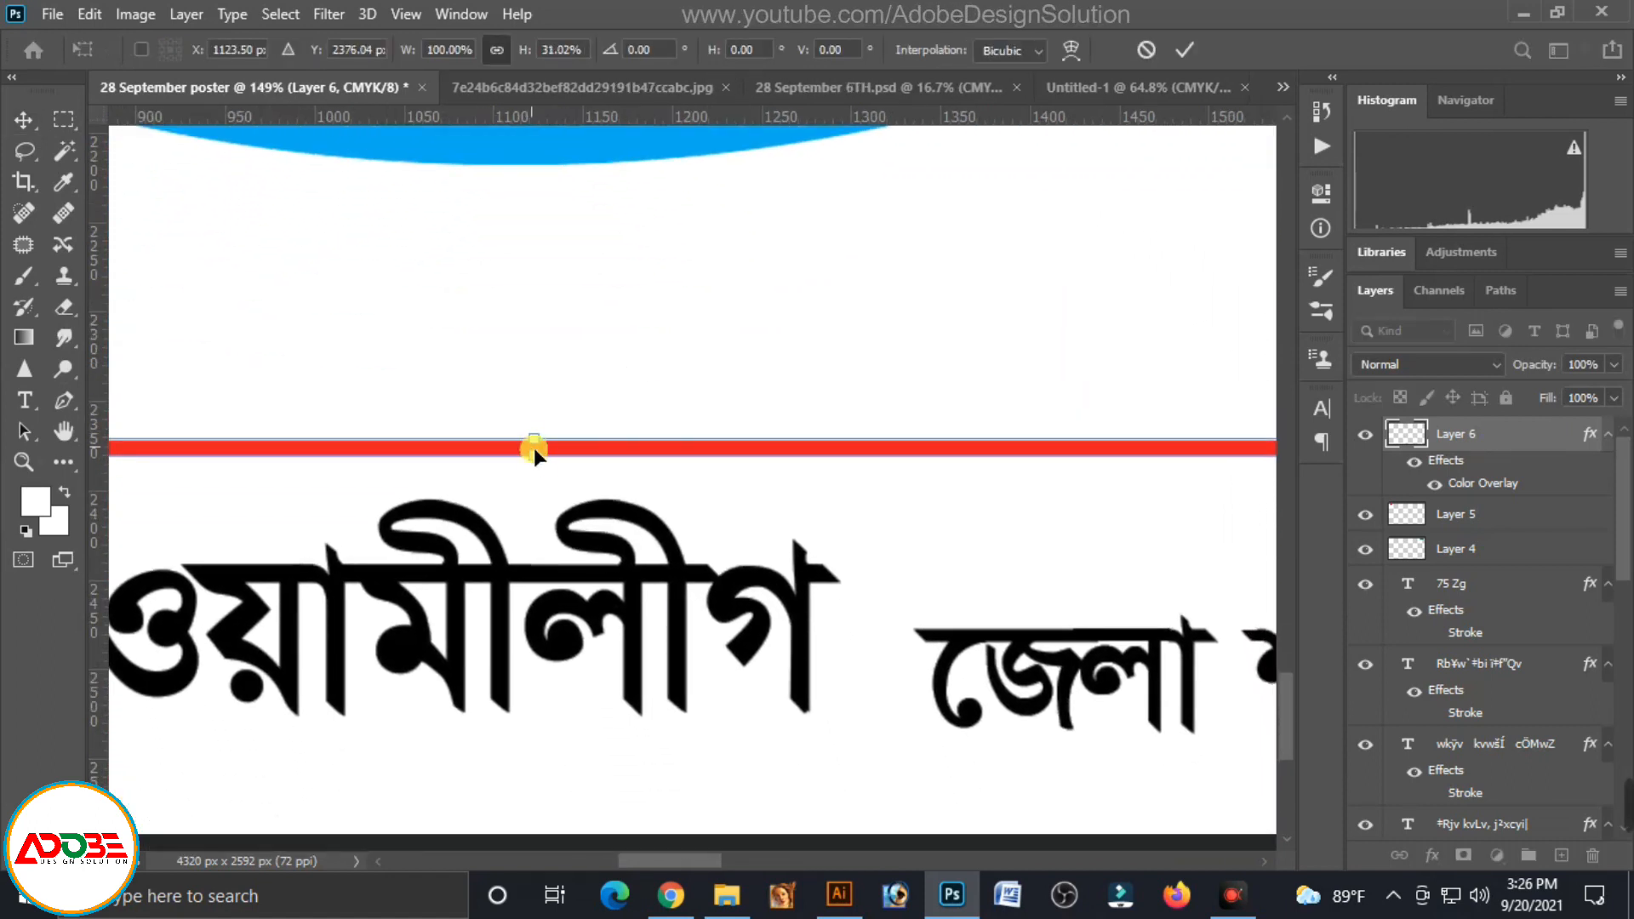
pyautogui.press('Return')
pyautogui.scroll(-8, 536, 449)
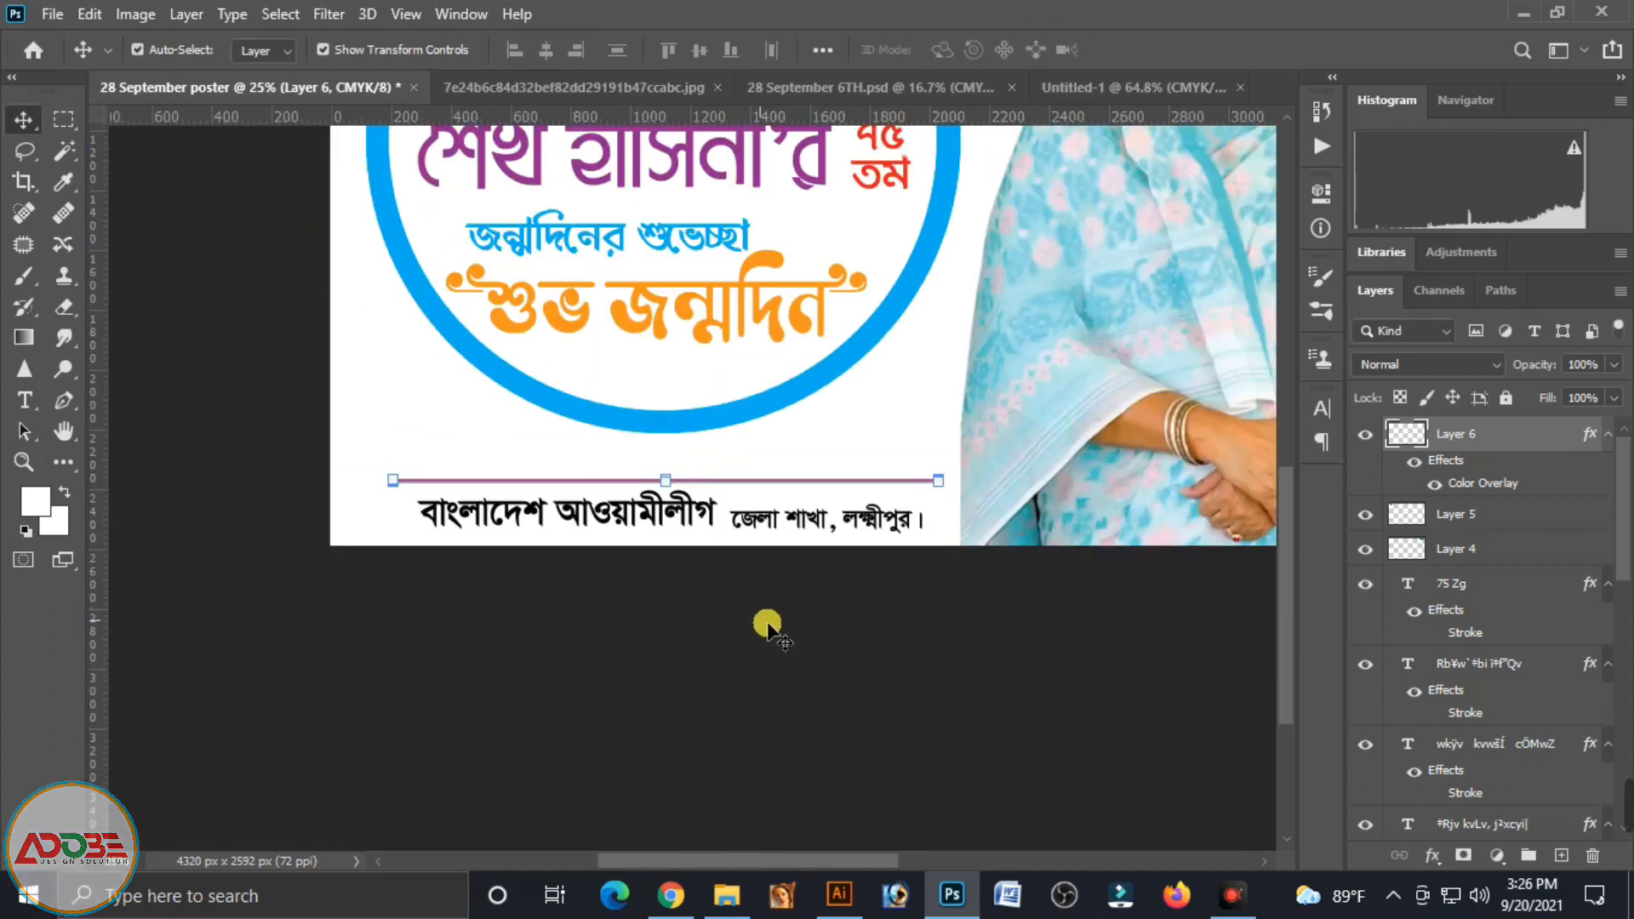
pyautogui.click(762, 640)
pyautogui.hotkey('ctrl', '0')
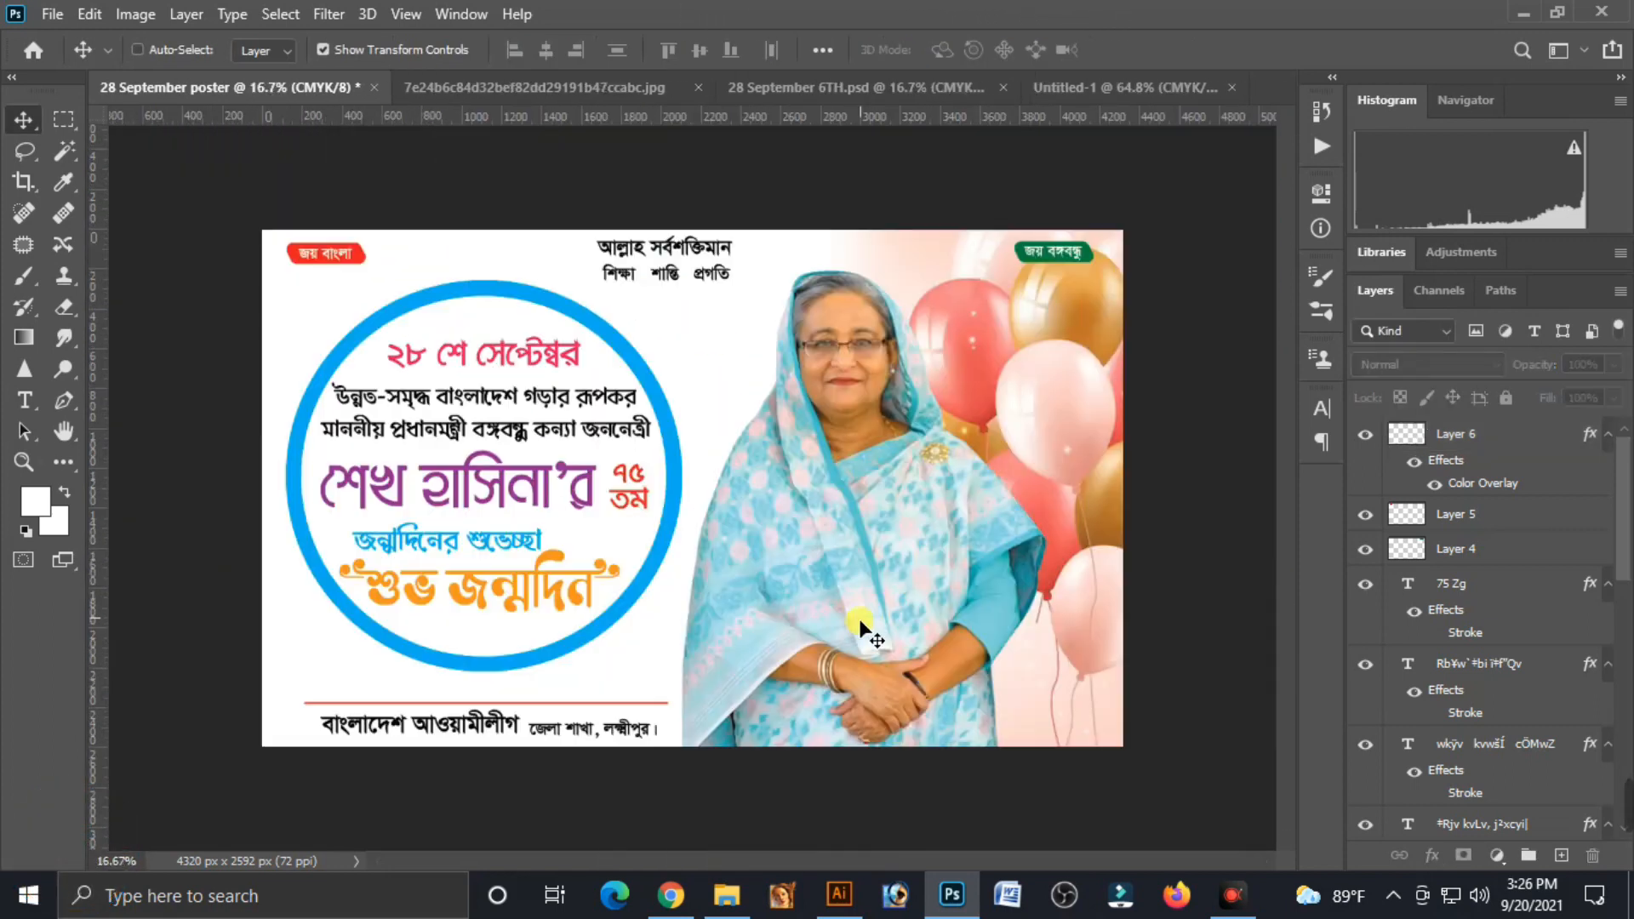
pyautogui.keyDown('ctrl'); pyautogui.click(389, 296); pyautogui.keyUp('ctrl')
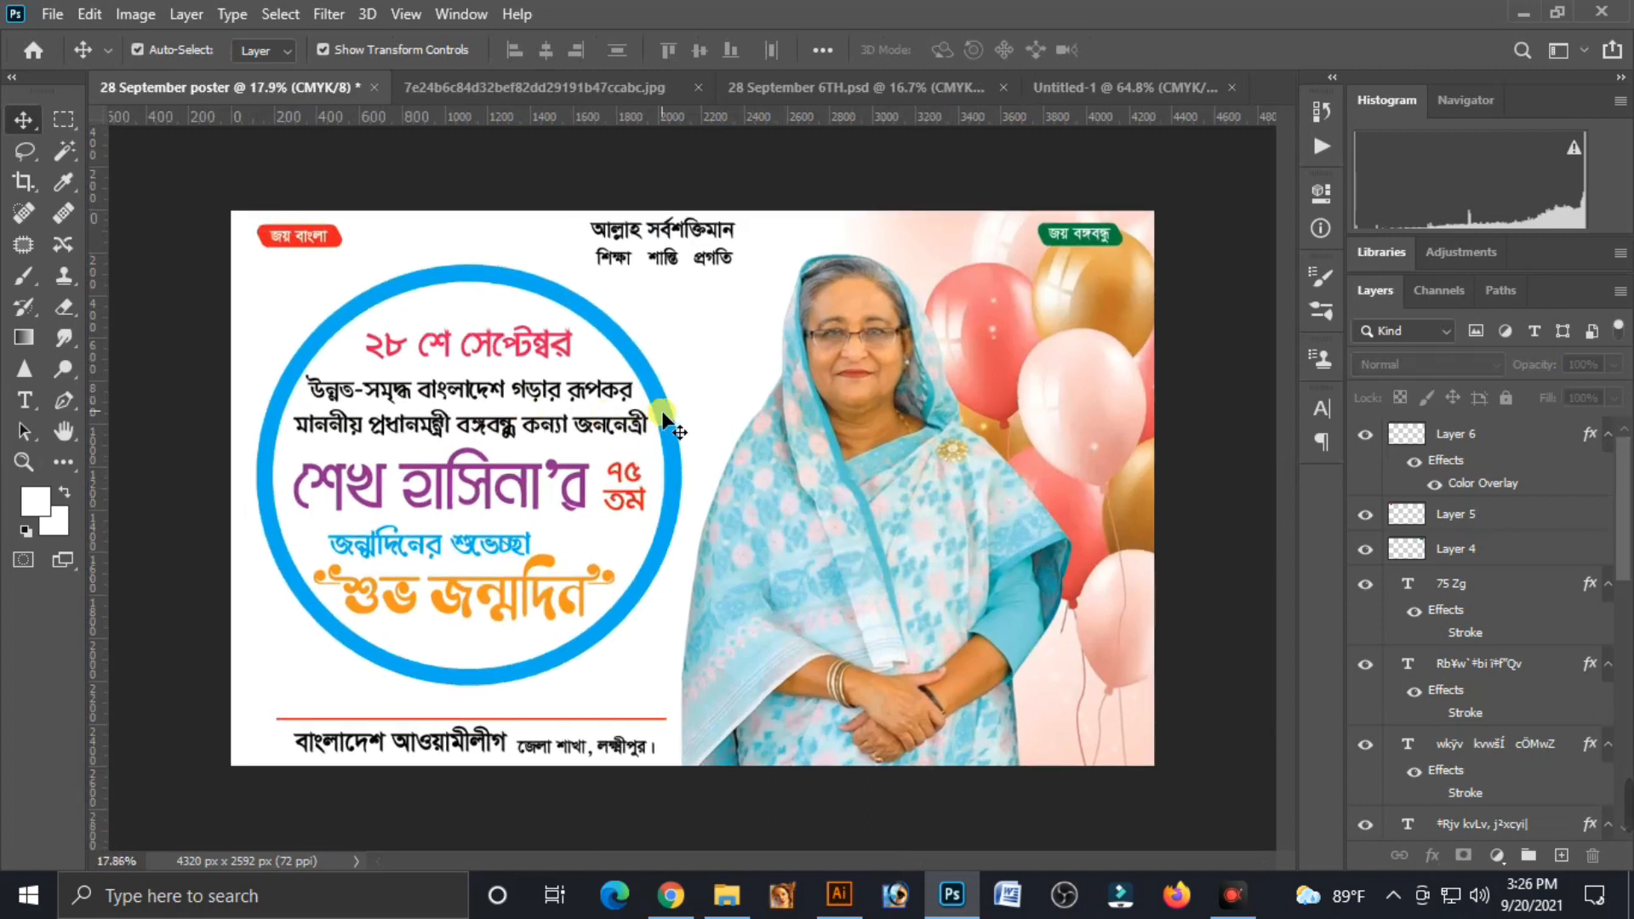
# Open the DD-Blue-Abstract-Background-43029-Preview image from New folder (3) and copy it into the 28 September poster
pyautogui.click(1525, 10)
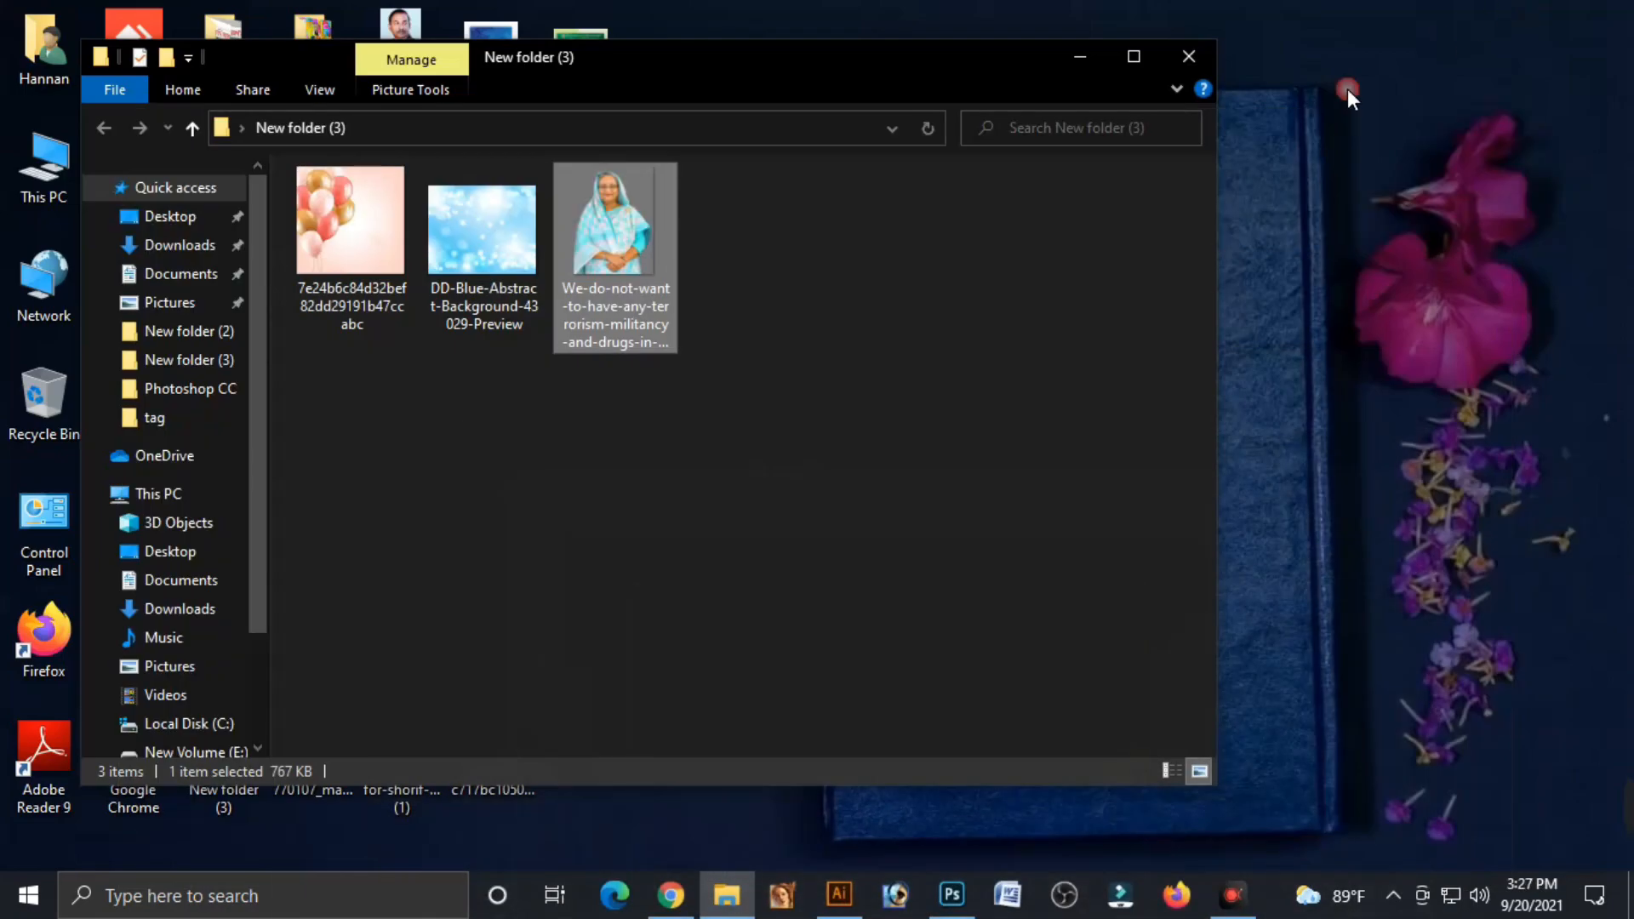
pyautogui.moveTo(475, 247); pyautogui.dragTo(1289, 90)
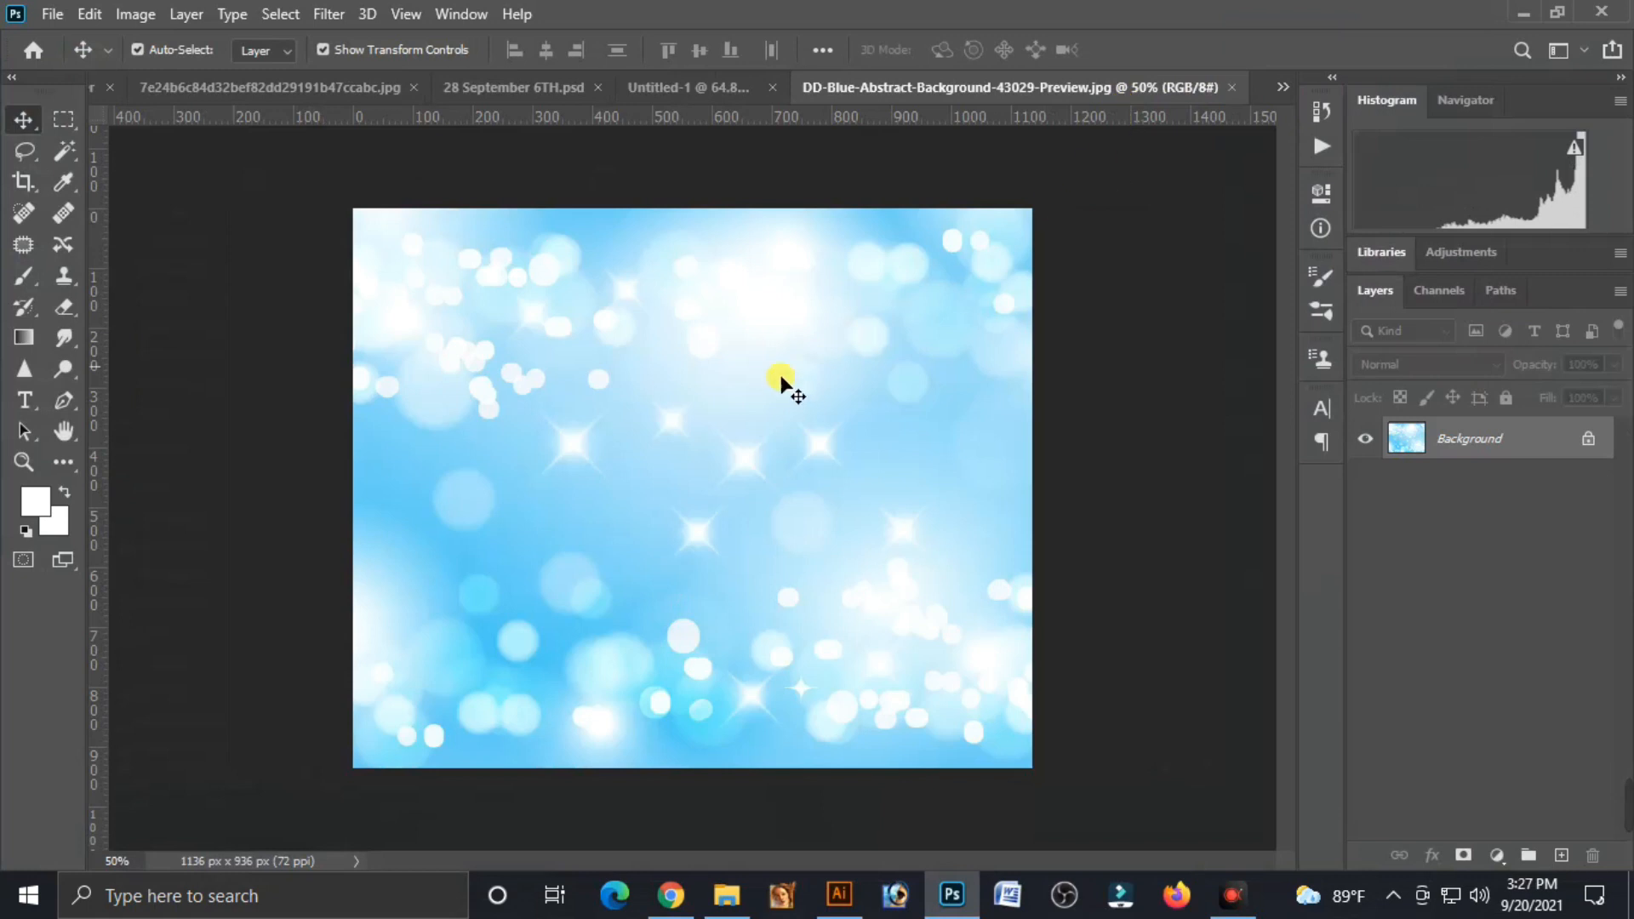
pyautogui.moveTo(890, 513); pyautogui.dragTo(377, 333)
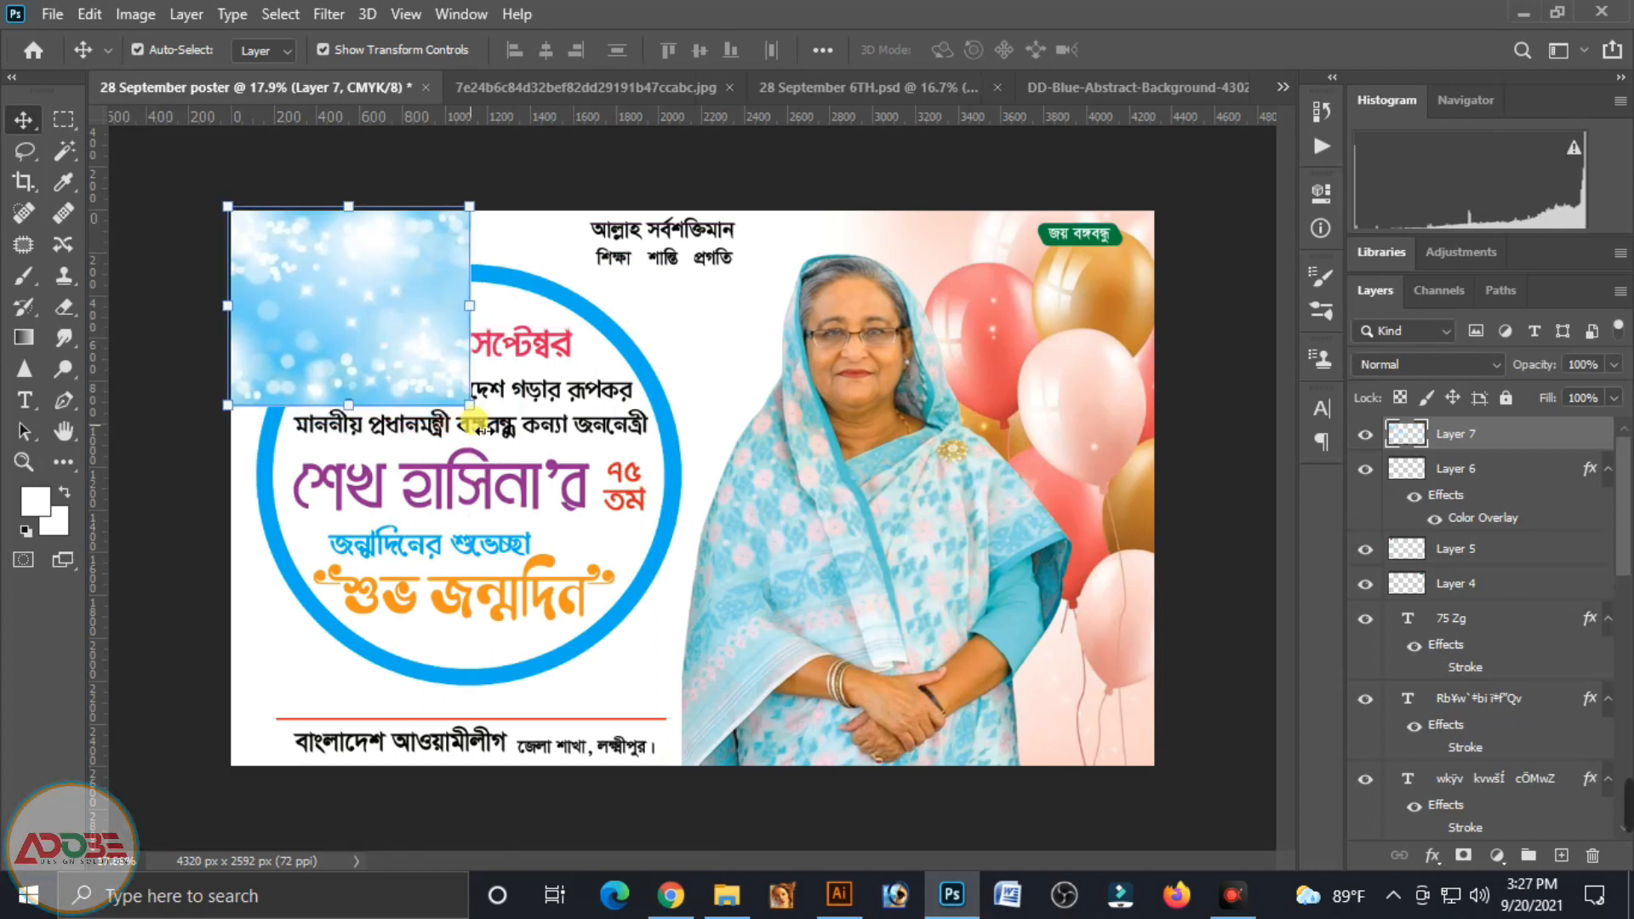
# Stretch the blue bokeh image to cover the whole poster and send it behind all other layers
pyautogui.hotkey('ctrl', 't')
pyautogui.moveTo(481, 417); pyautogui.dragTo(983, 724)
pyautogui.moveTo(916, 500); pyautogui.dragTo(1170, 518)
pyautogui.press('Return')
pyautogui.hotkey('ctrl', 'shift', '[')
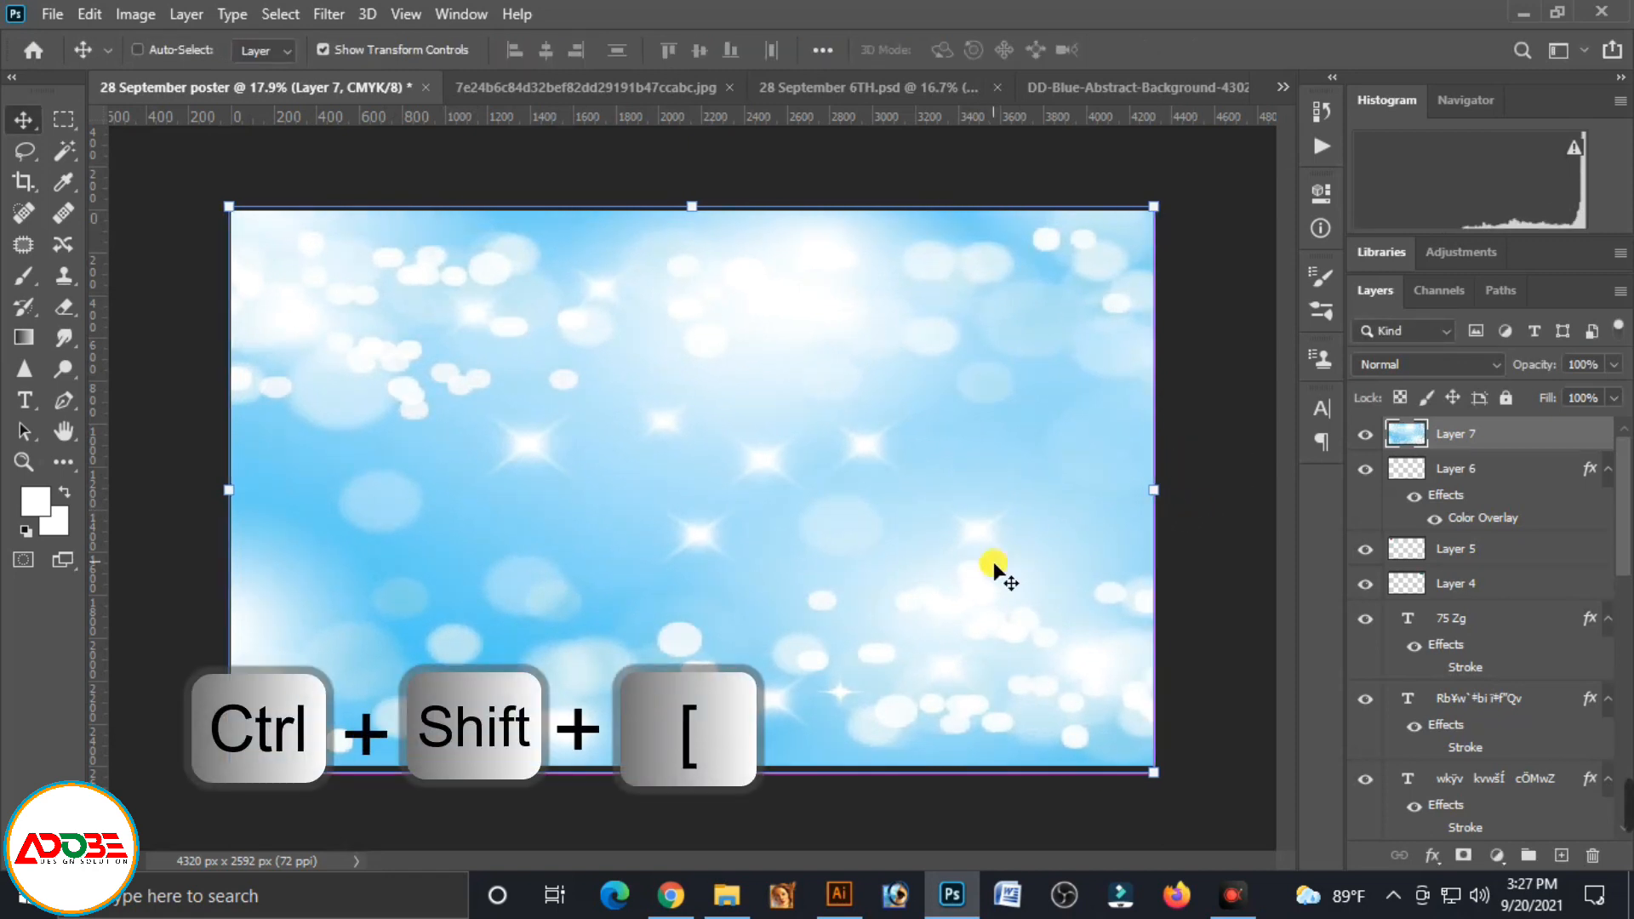
pyautogui.hotkey('ctrl', 'shift', '[')
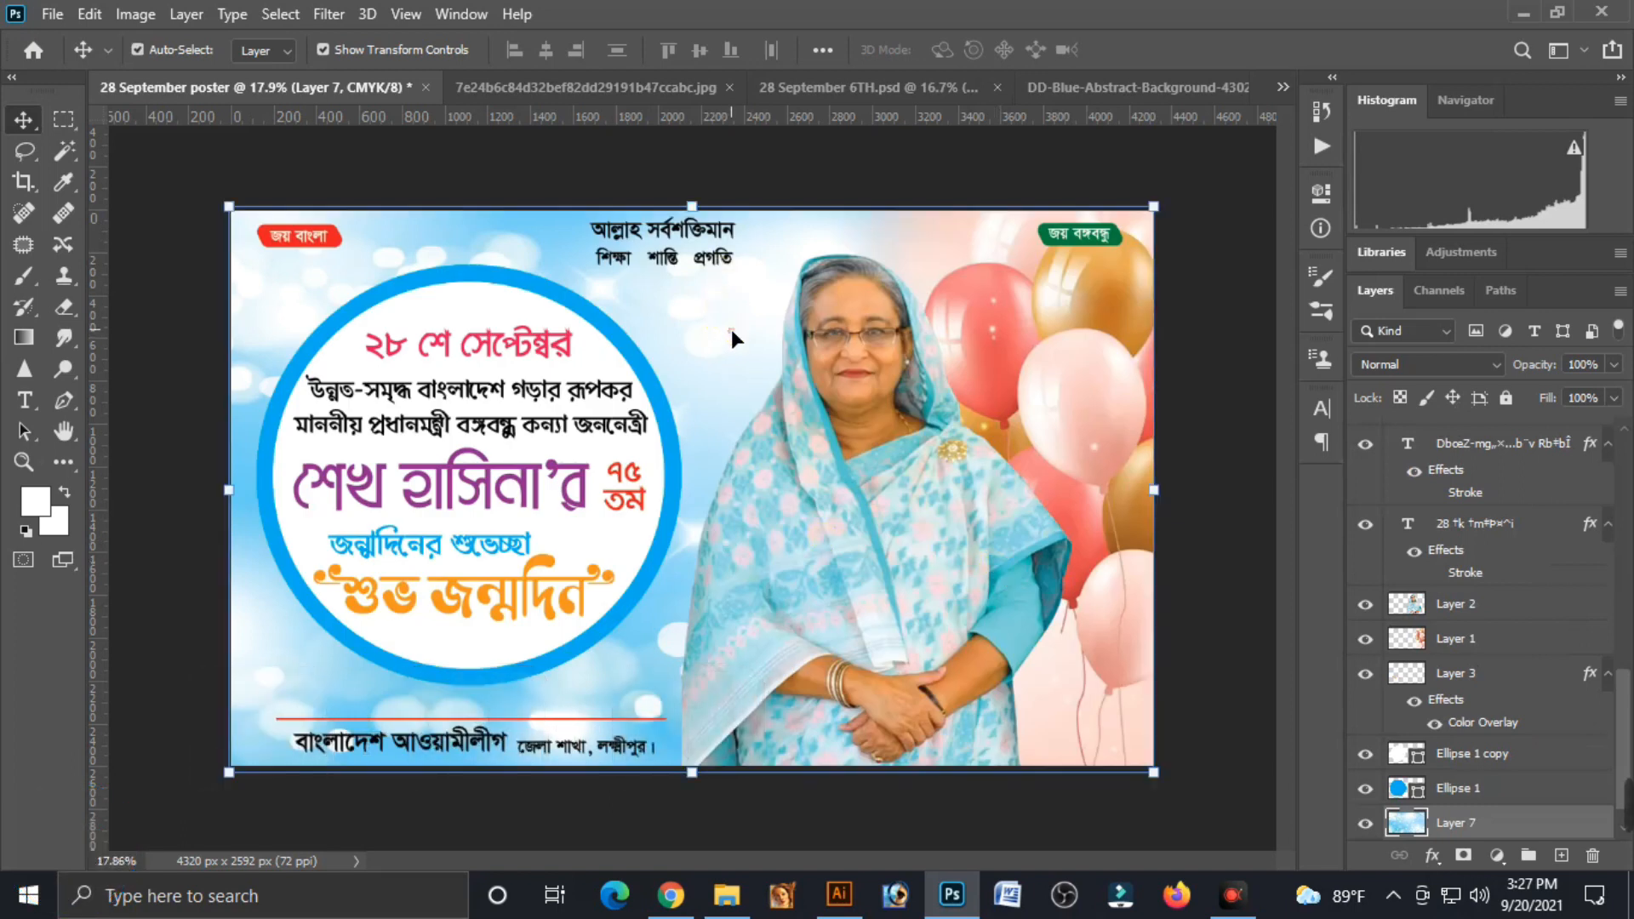
# Recolor the শিক্ষা শান্তি প্রগতি text line blue with C 100, M 70, Y 0, K 0
pyautogui.click(669, 257)
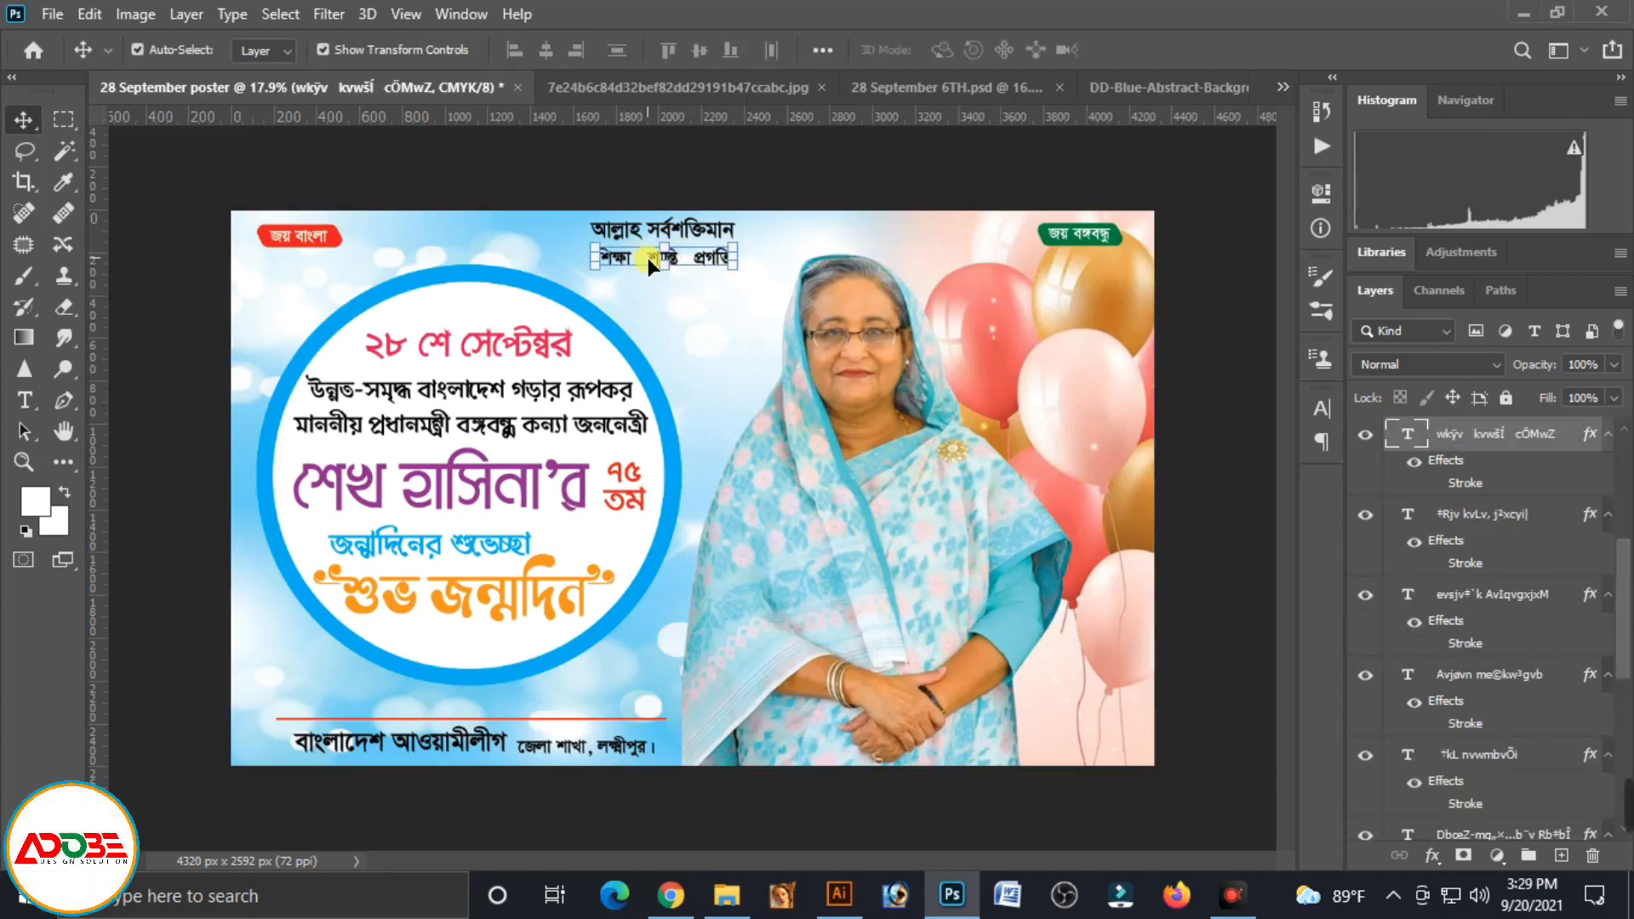
pyautogui.doubleClick(647, 258)
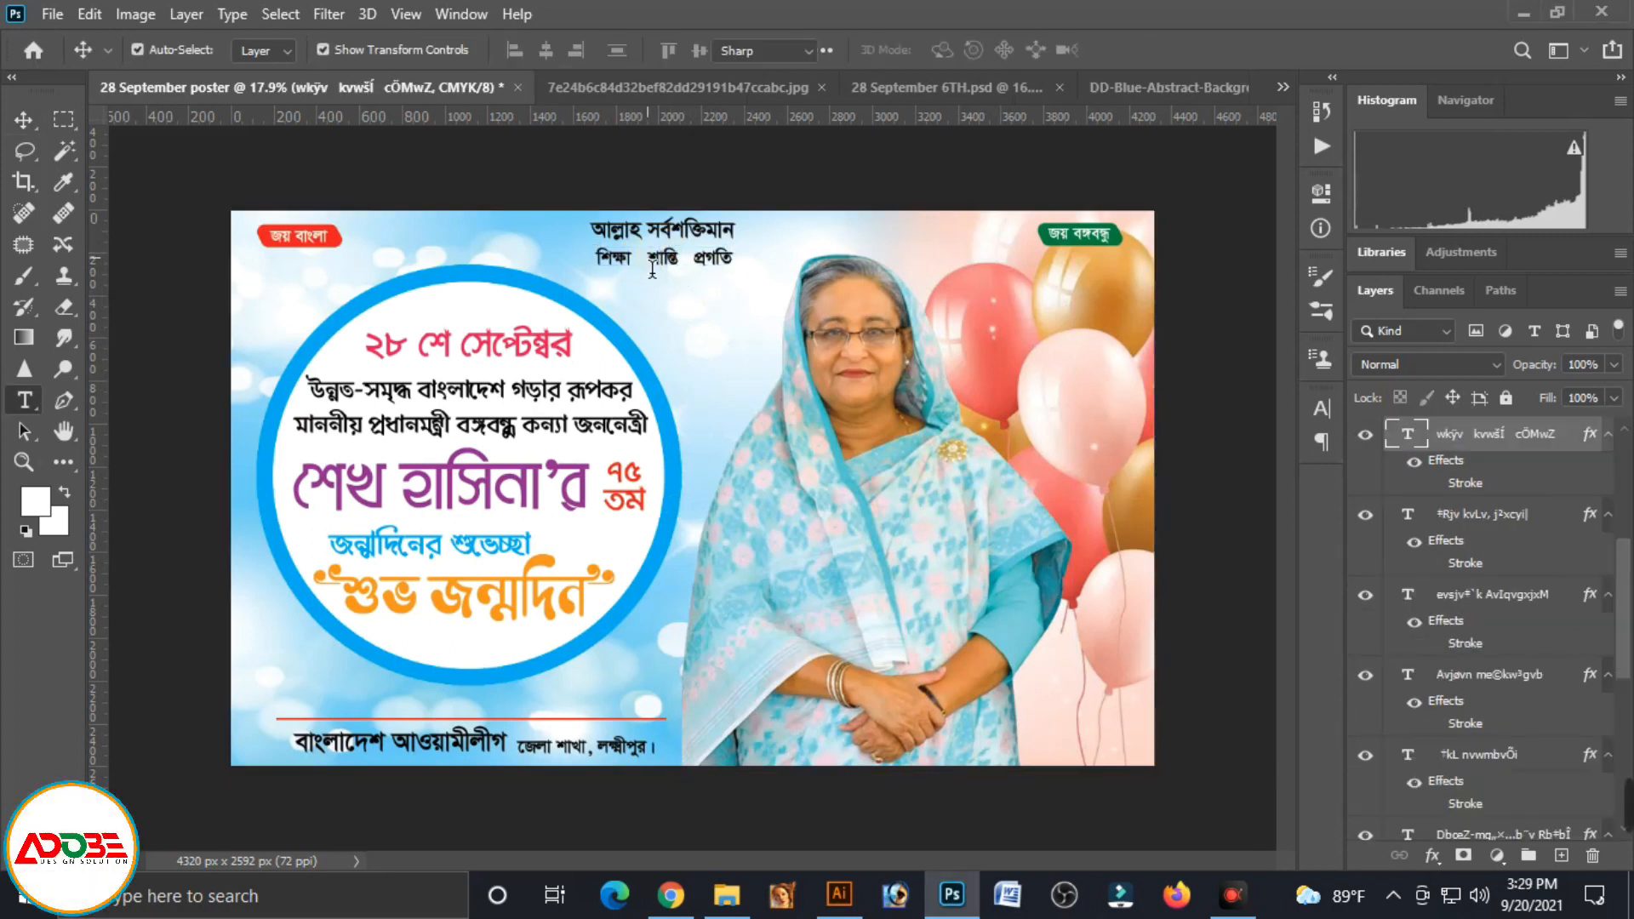
pyautogui.click(959, 43)
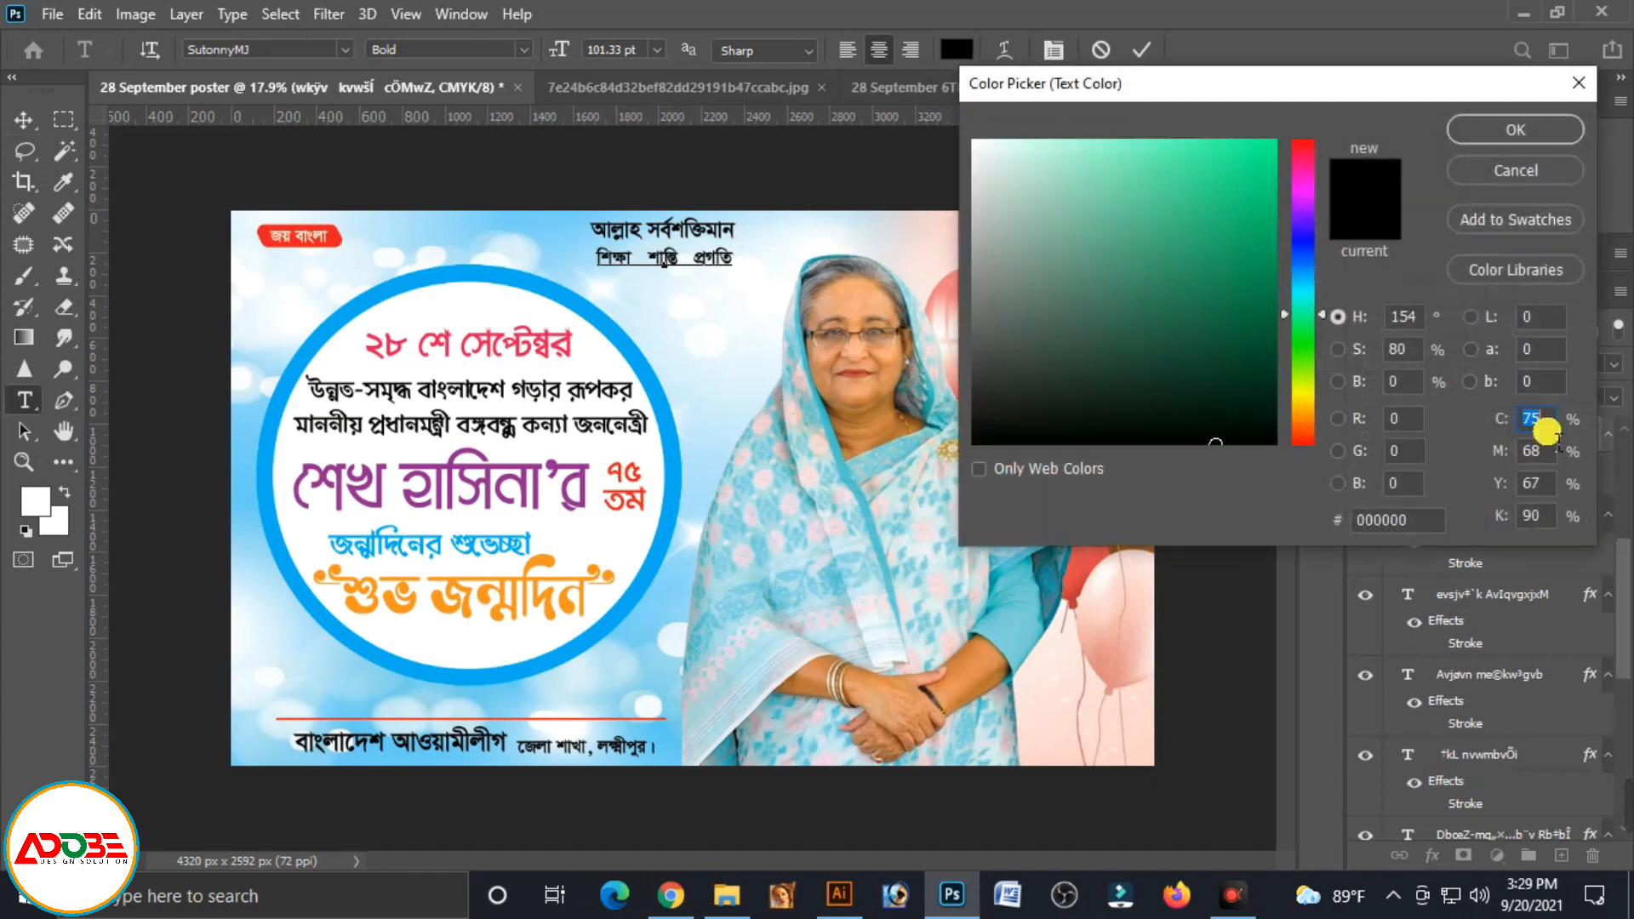
pyautogui.write('100')
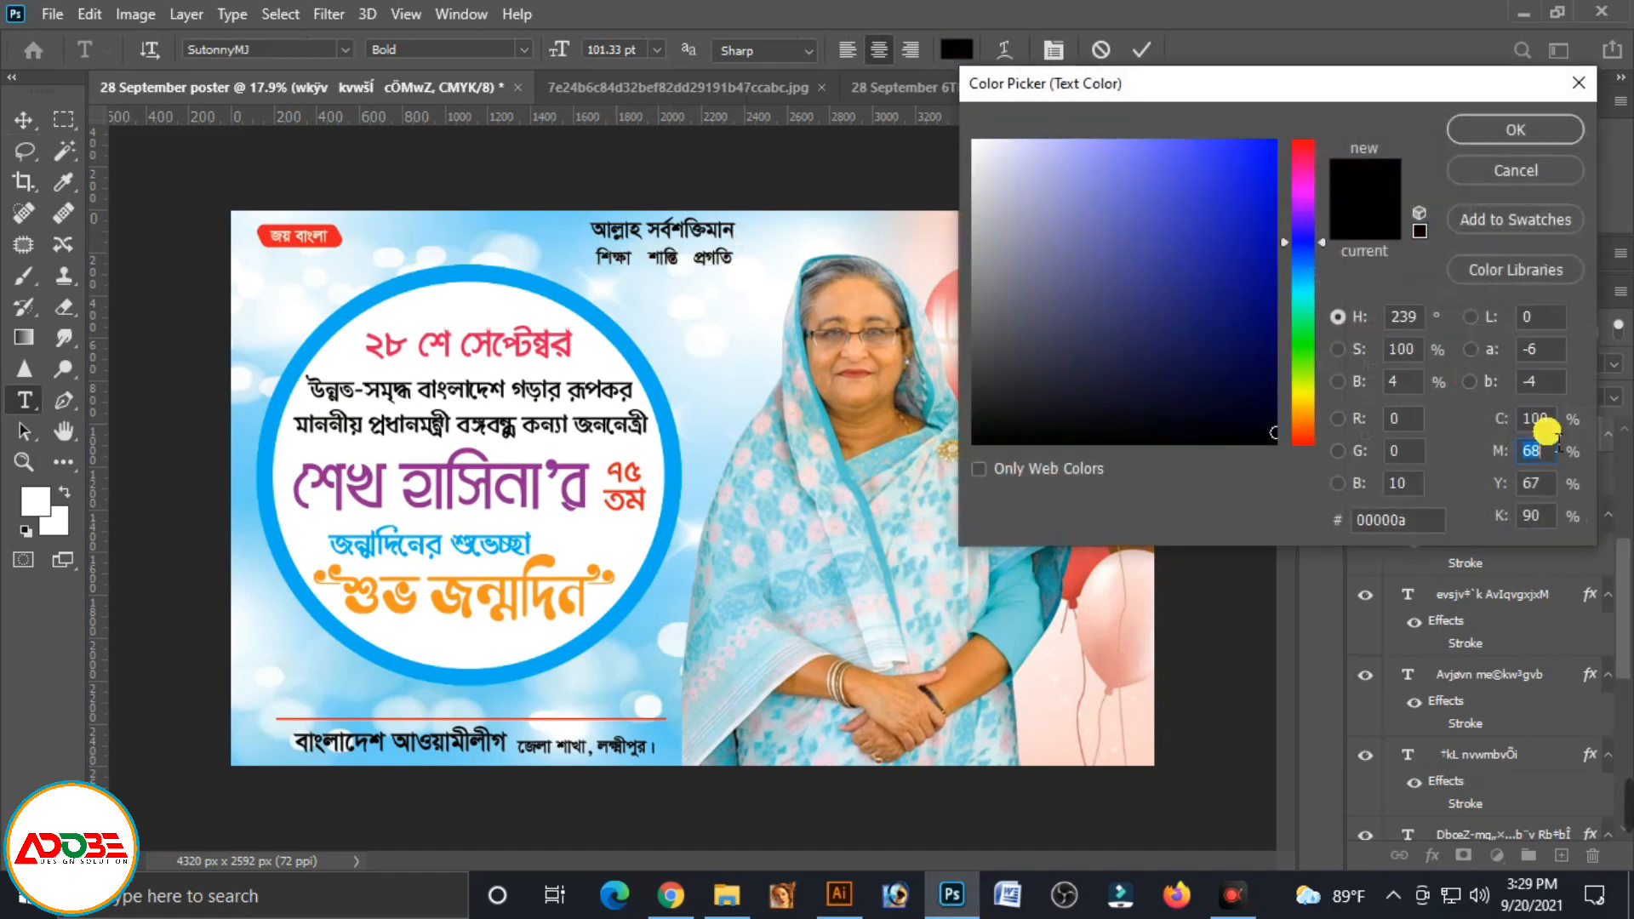
pyautogui.write('70')
pyautogui.press('Tab')
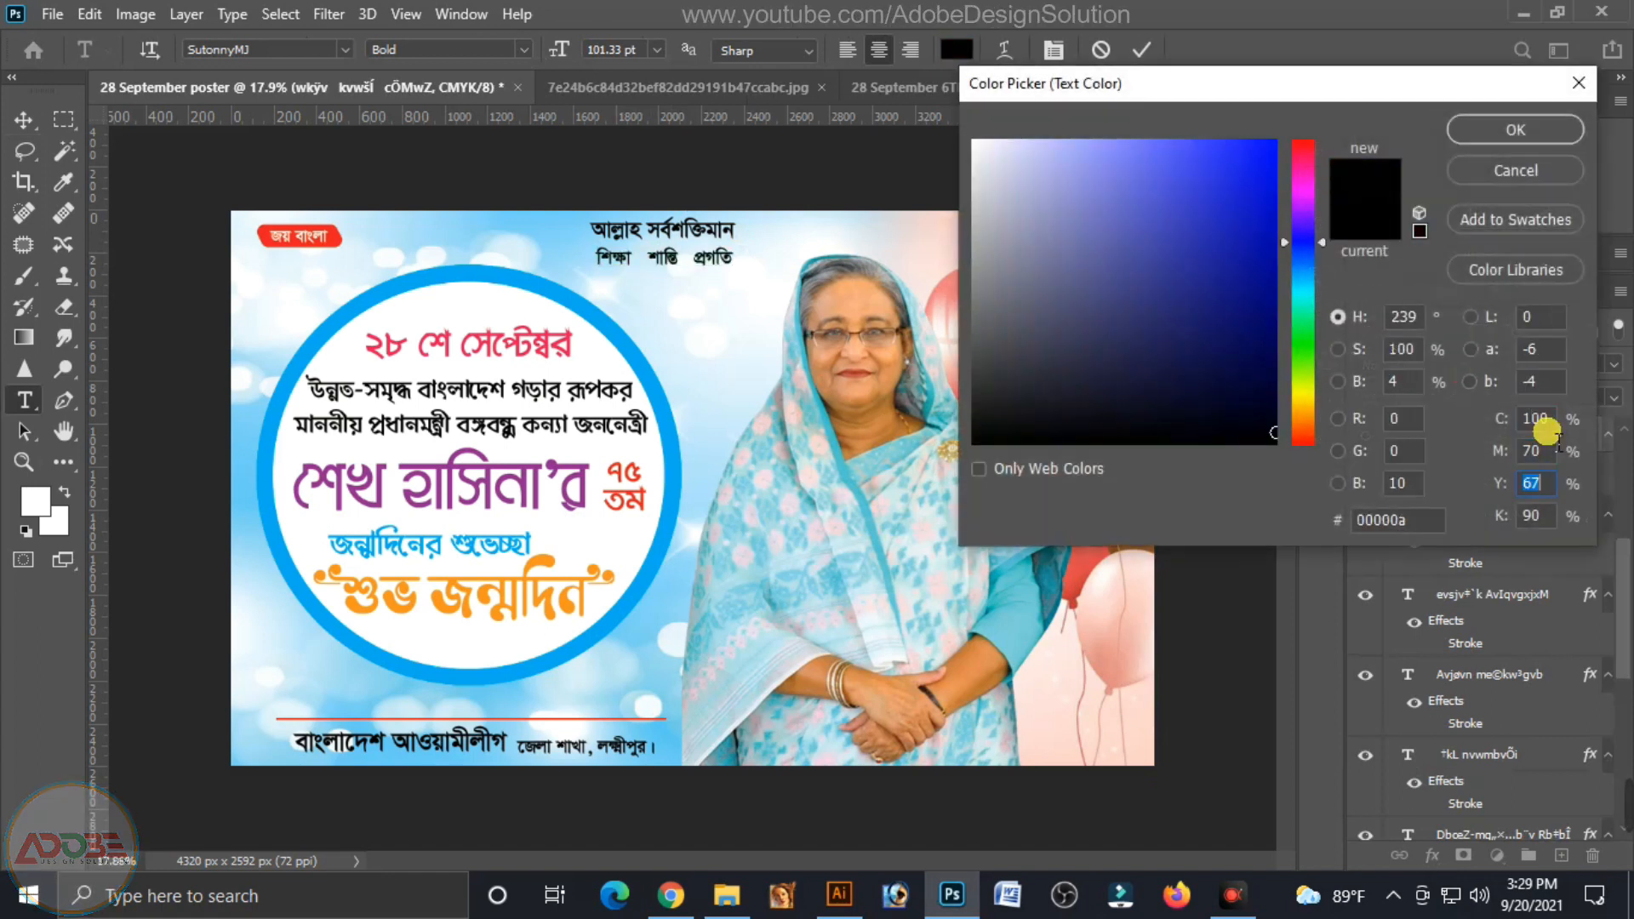
pyautogui.write('0')
pyautogui.press('Tab')
pyautogui.write('0')
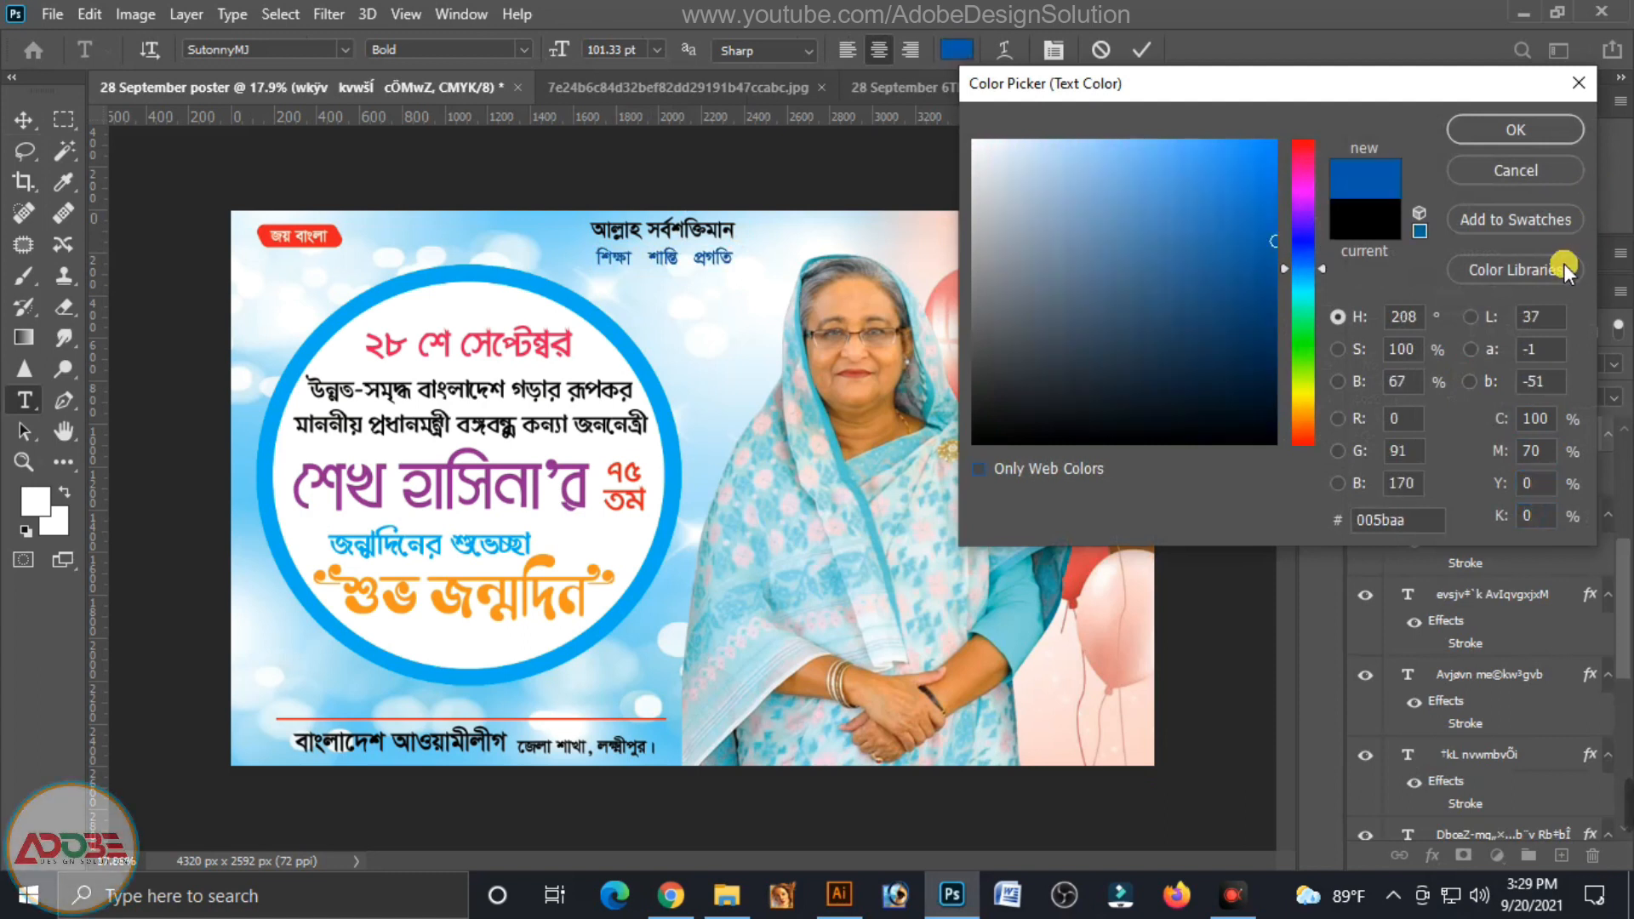
pyautogui.click(1568, 131)
pyautogui.click(23, 119)
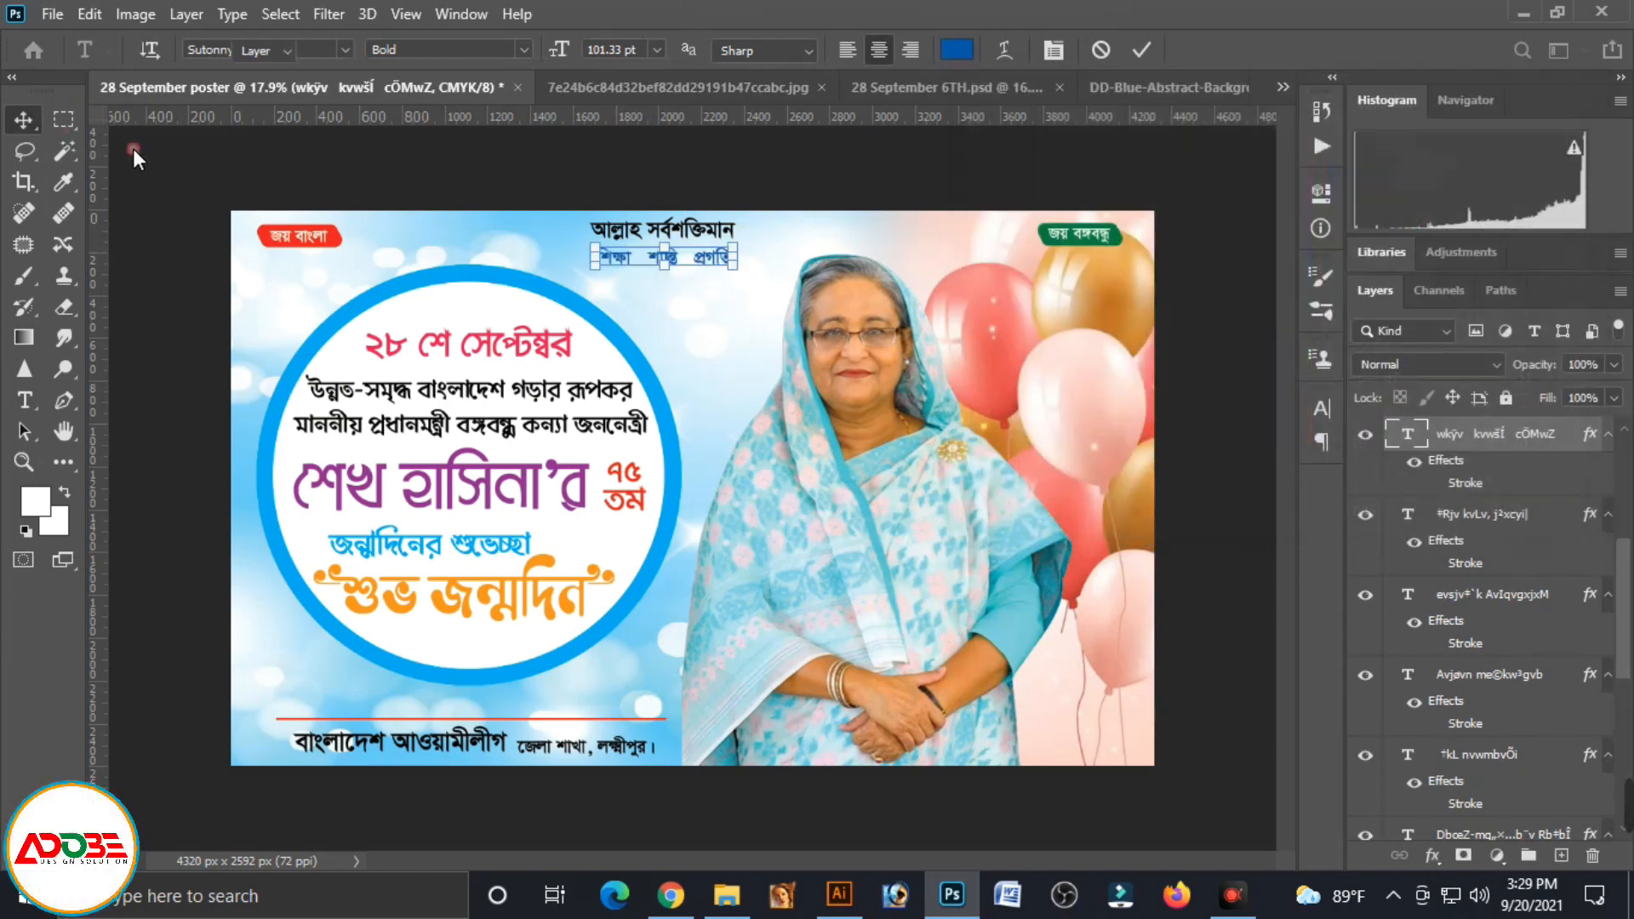
# Draw a 46 px circle between the words শিক্ষা and শান্তি and fill it with the recently used red
pyautogui.moveTo(556, 210); pyautogui.dragTo(741, 336)
pyautogui.moveTo(1003, 430); pyautogui.dragTo(838, 433)
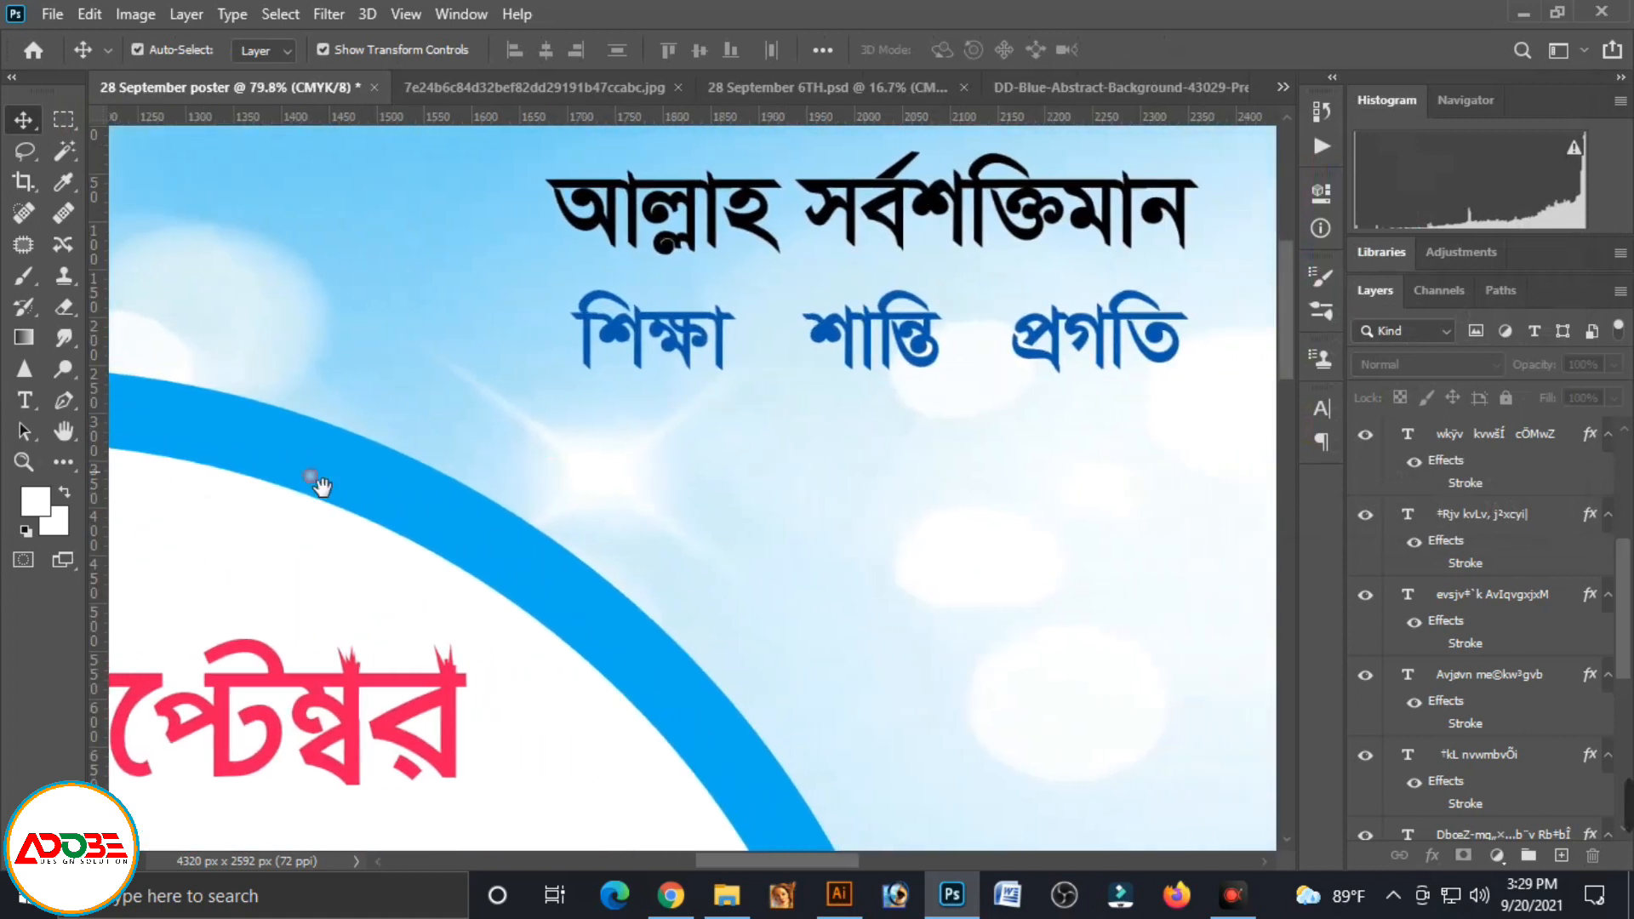
pyautogui.click(73, 470)
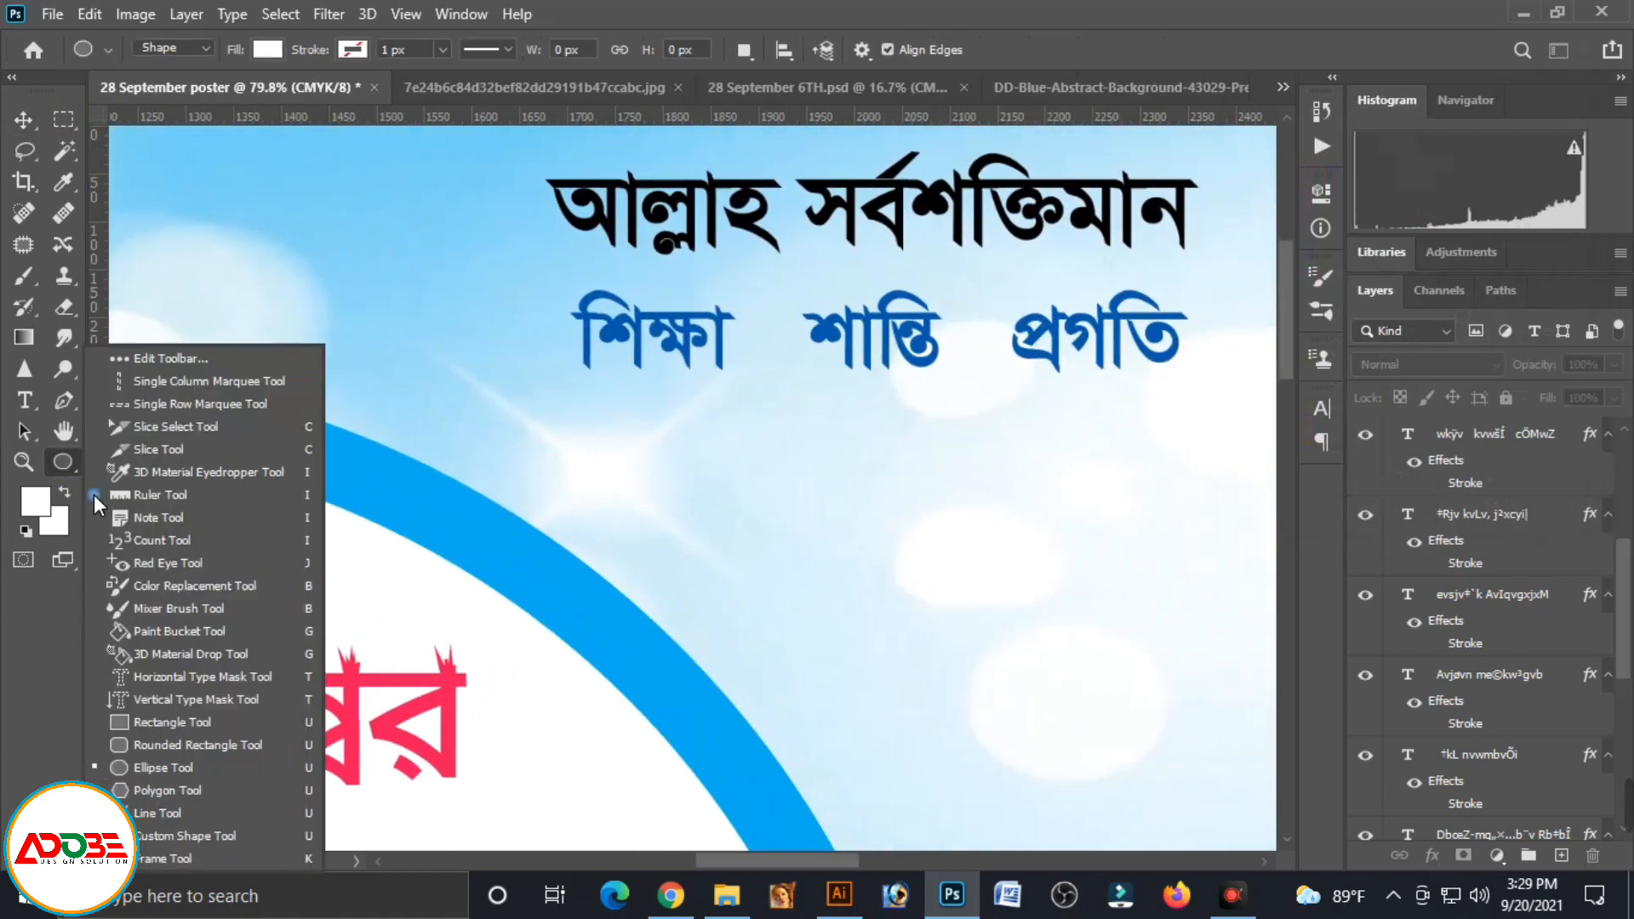
pyautogui.click(138, 773)
pyautogui.moveTo(757, 364); pyautogui.dragTo(794, 365)
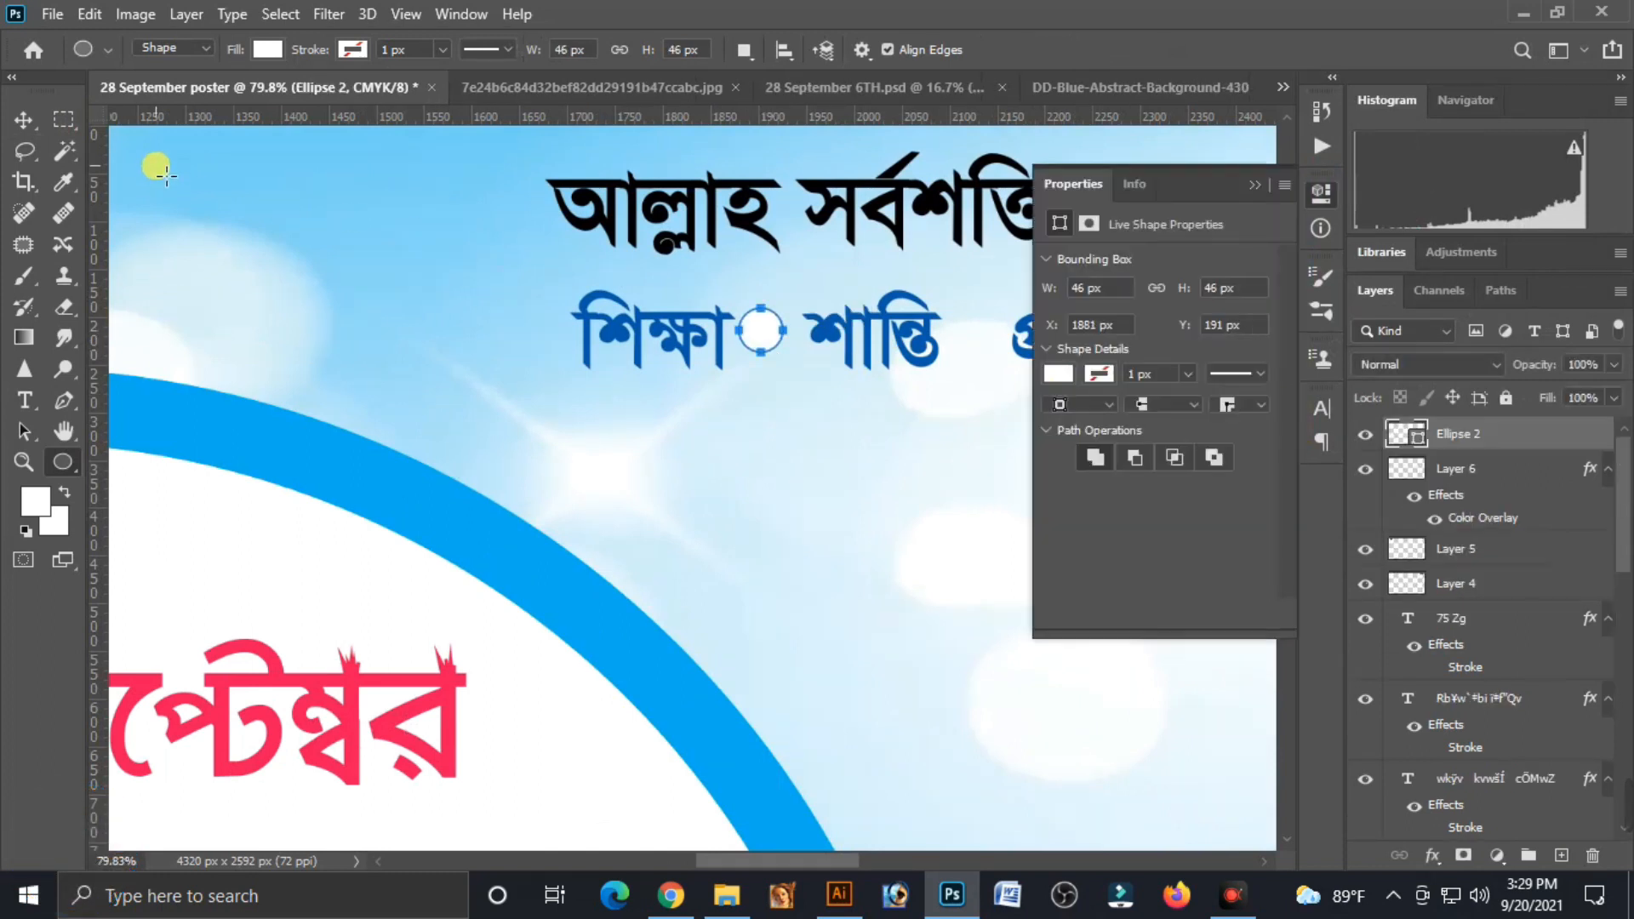
pyautogui.click(26, 116)
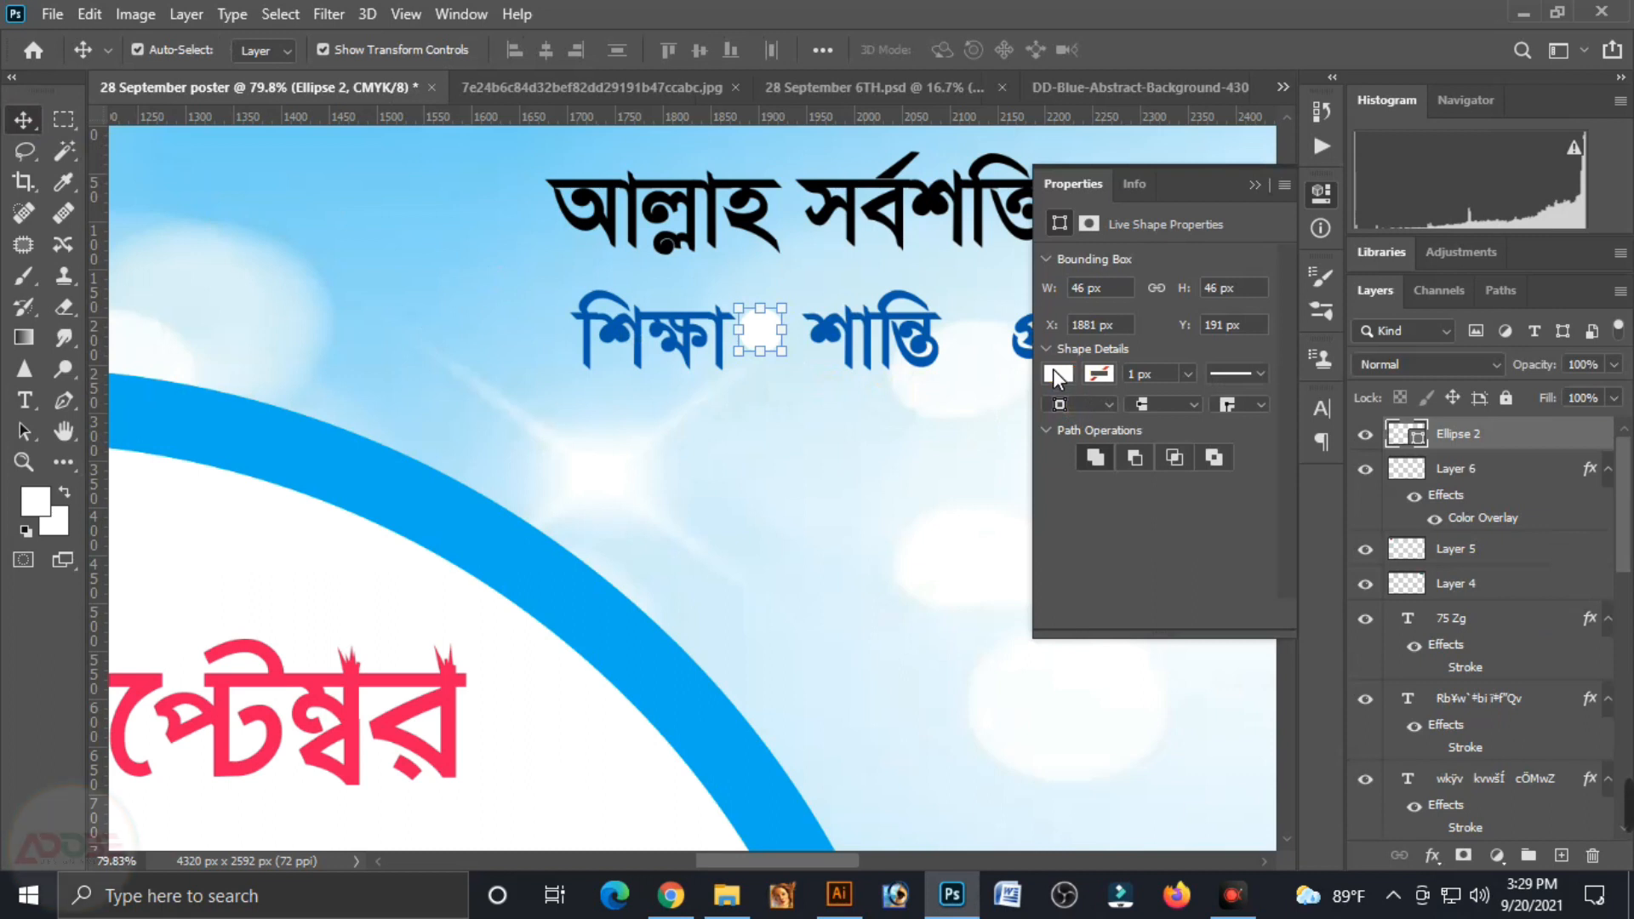
pyautogui.click(1055, 371)
pyautogui.click(1063, 501)
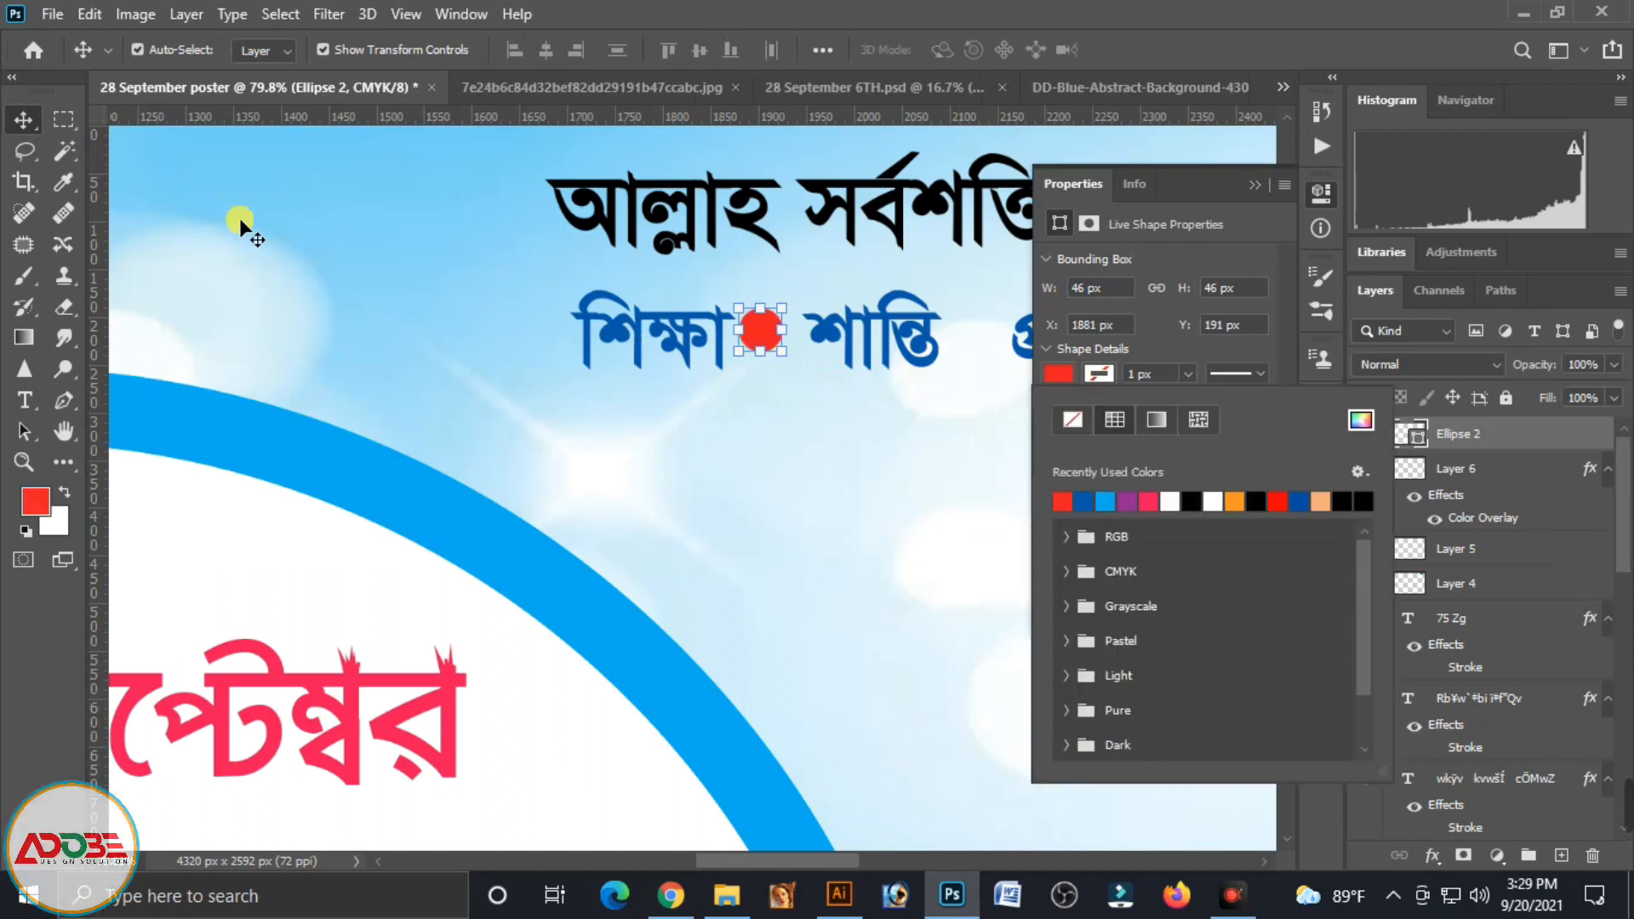
# Nudge the red dot to the middle of its gap and place a copy between শান্তি and প্রগতি
pyautogui.click(39, 127)
pyautogui.press('Down')
pyautogui.press('Down')
pyautogui.press('Down')
pyautogui.press('Down')
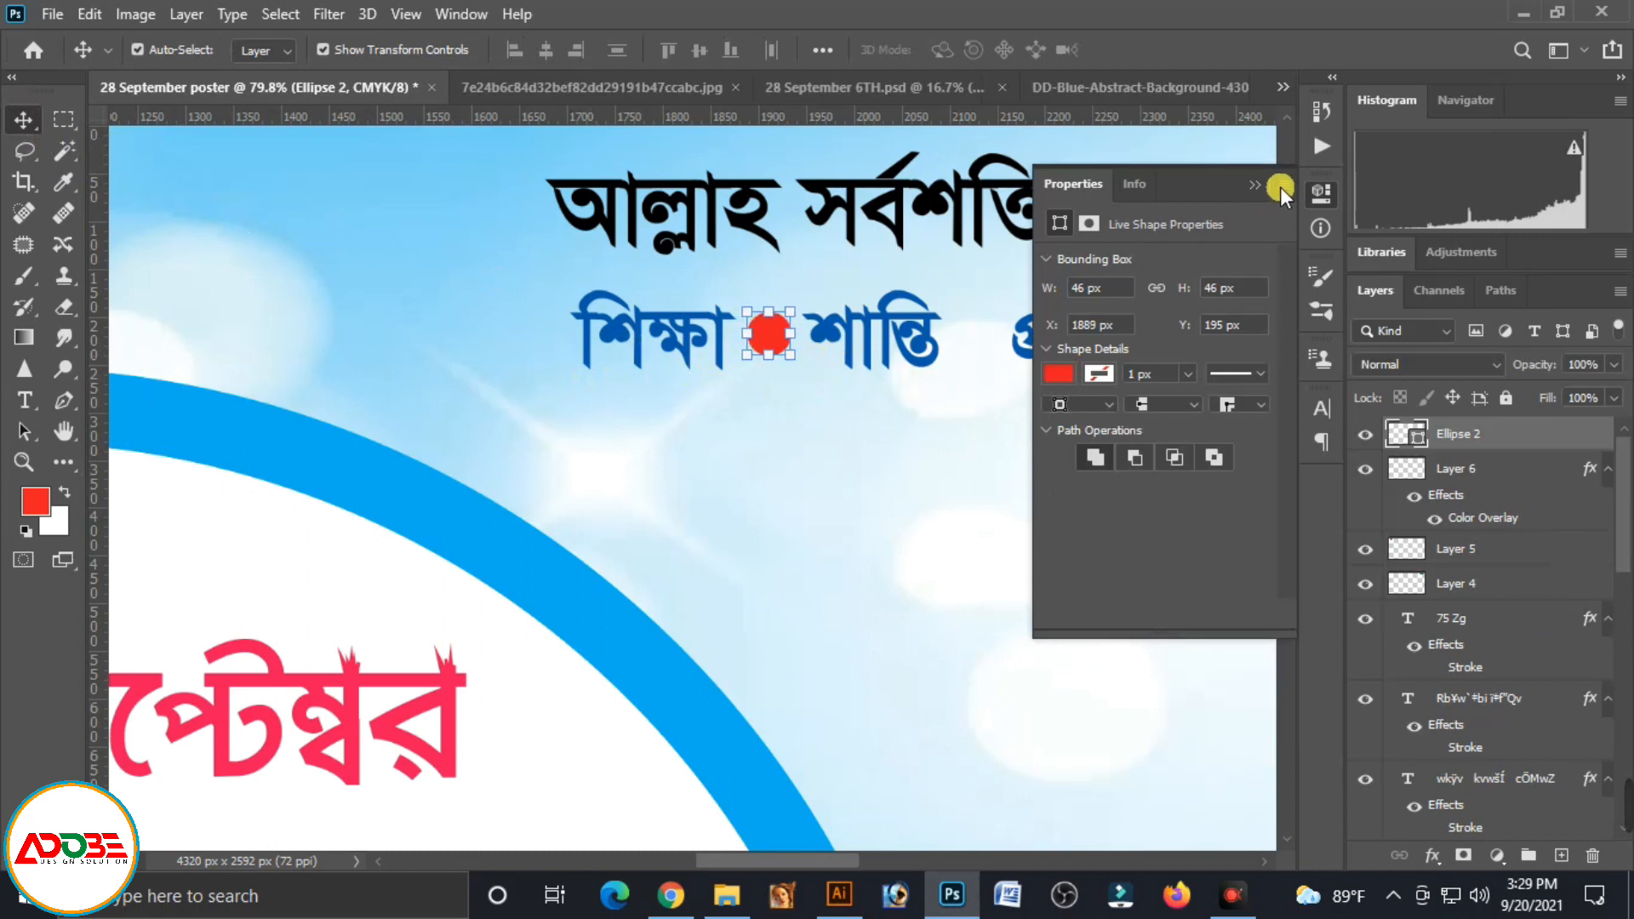
pyautogui.click(1254, 184)
pyautogui.moveTo(770, 340); pyautogui.dragTo(981, 342)
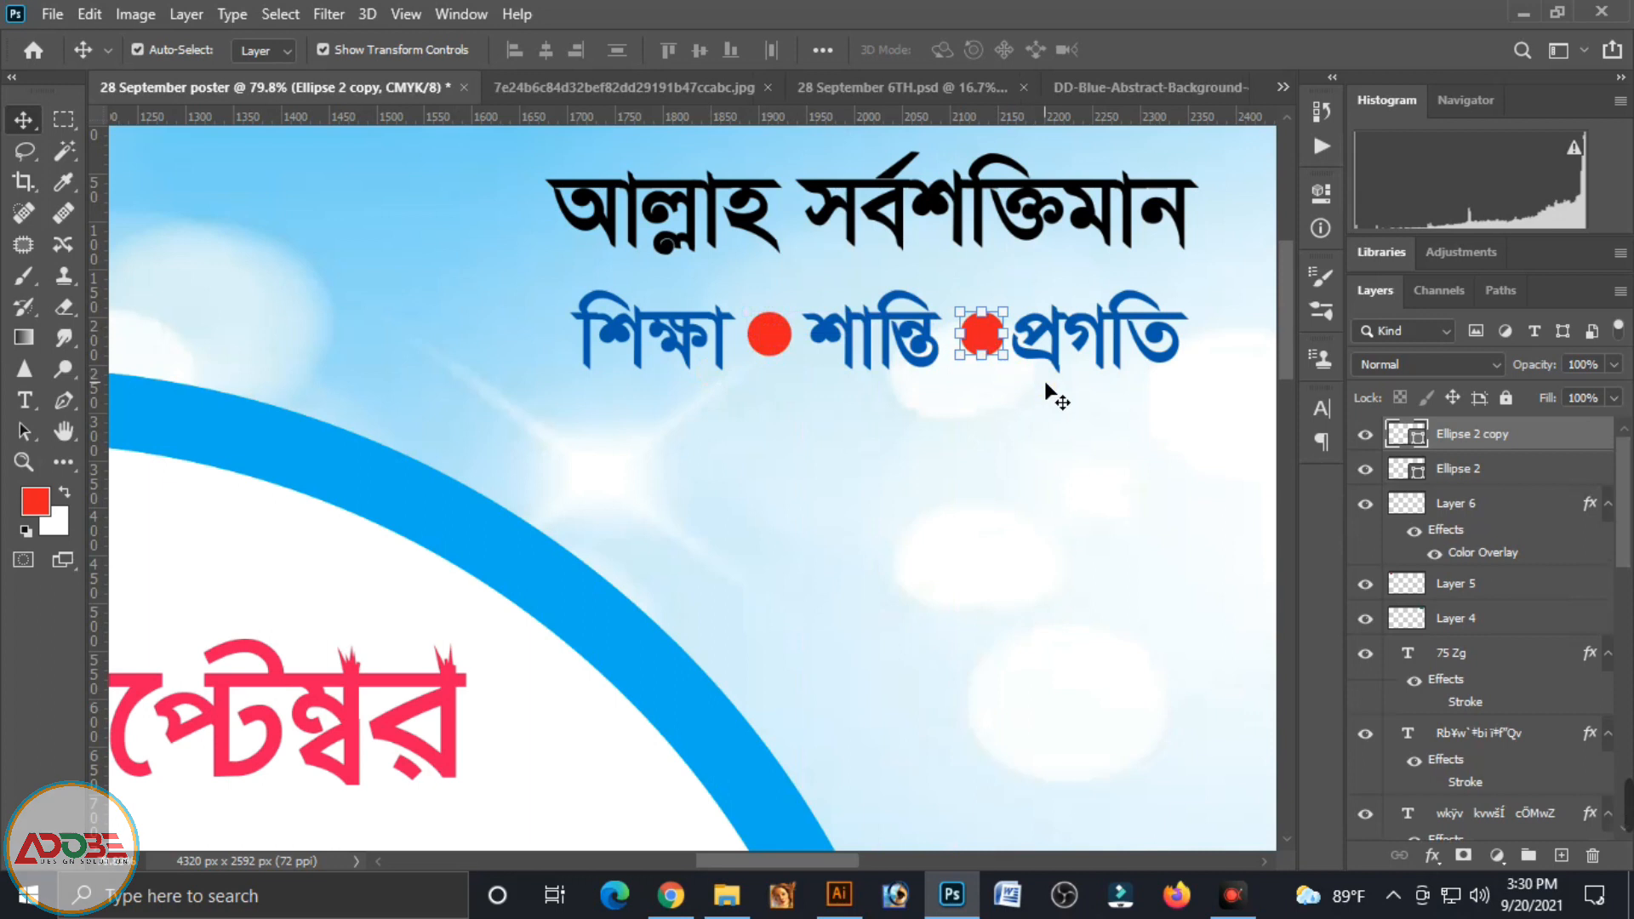
pyautogui.click(995, 401)
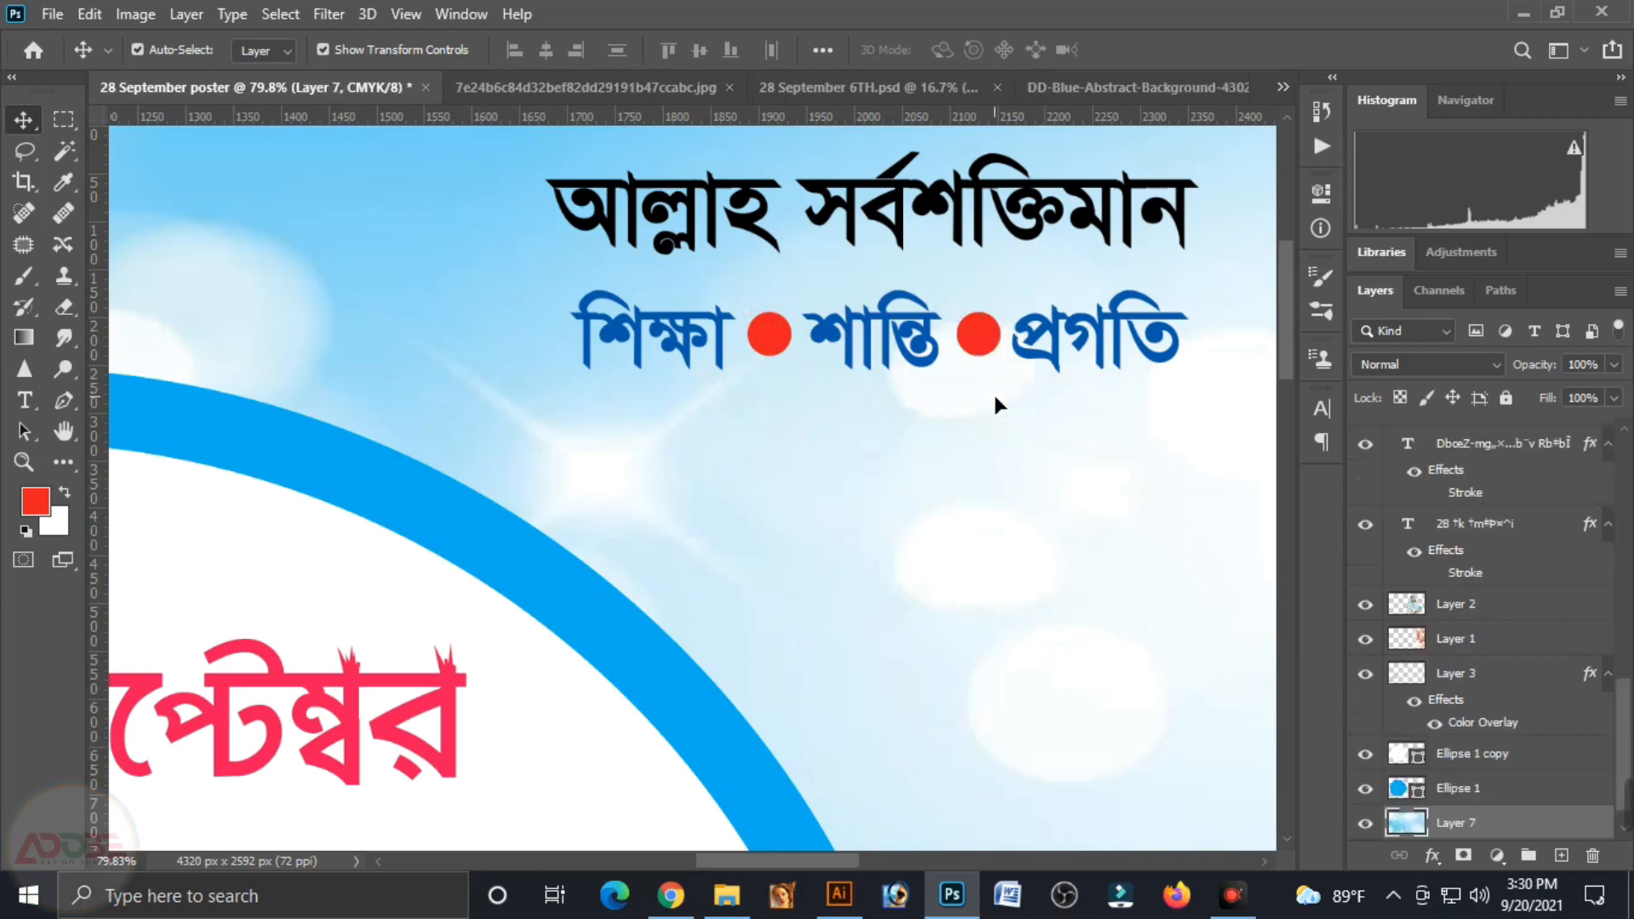
# Set the opacity of the blue circle behind the ringed text to 50%, then clear the layer selection
pyautogui.hotkey('ctrl', '-')
pyautogui.hotkey('ctrl', '-')
pyautogui.hotkey('ctrl', '-')
pyautogui.hotkey('ctrl', '-')
pyautogui.hotkey('ctrl', '-')
pyautogui.hotkey('ctrl', '-')
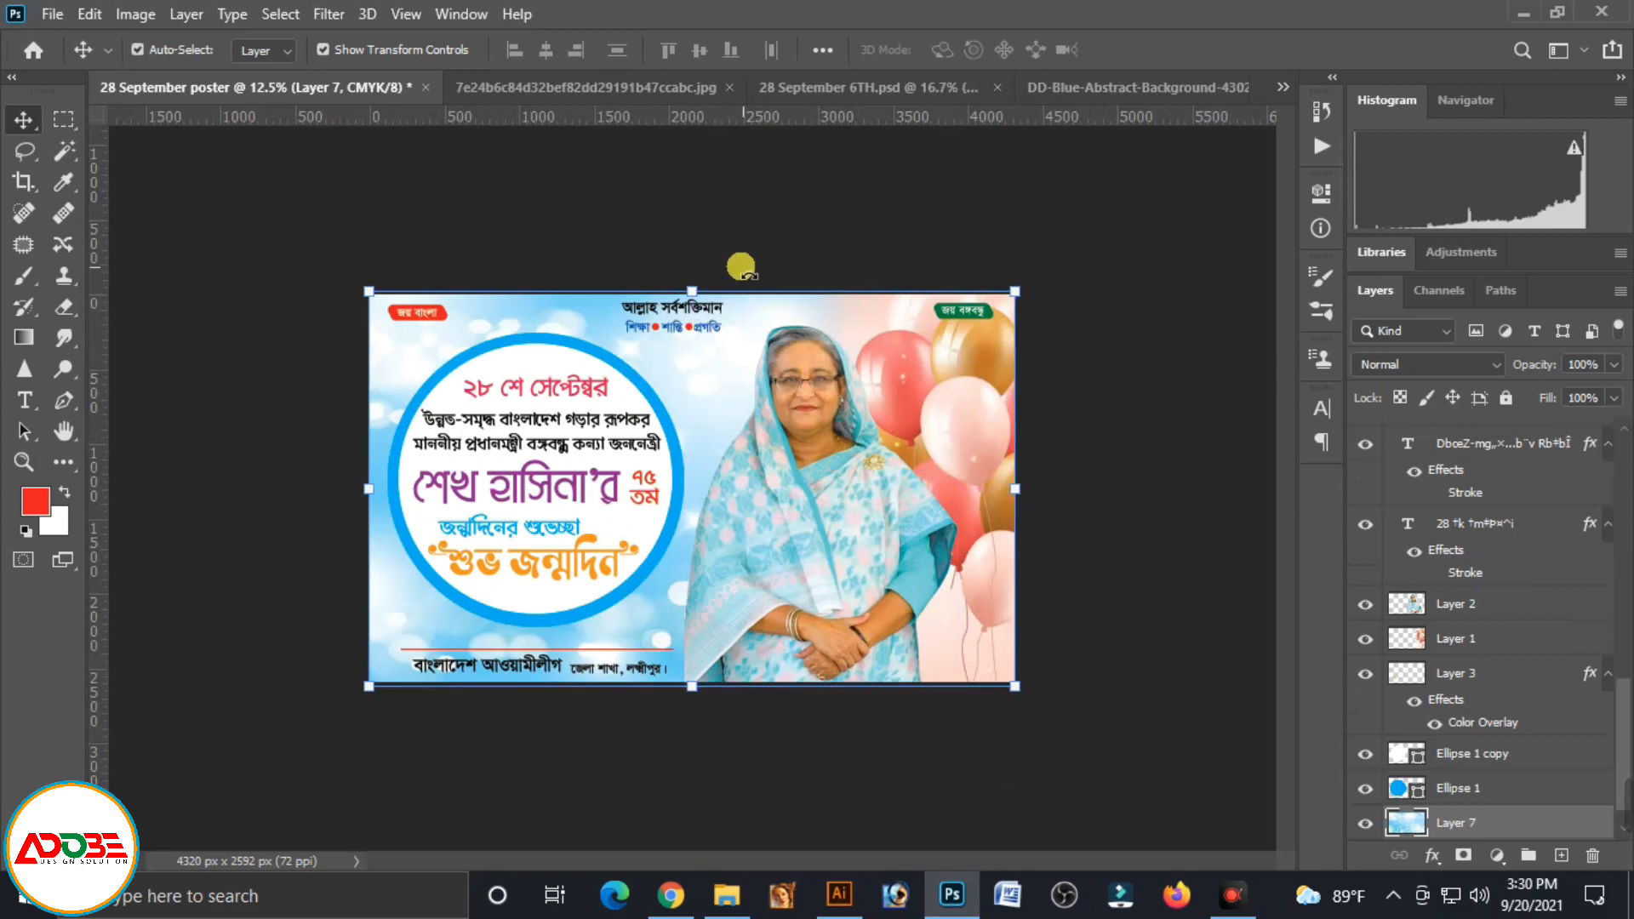
pyautogui.click(742, 267)
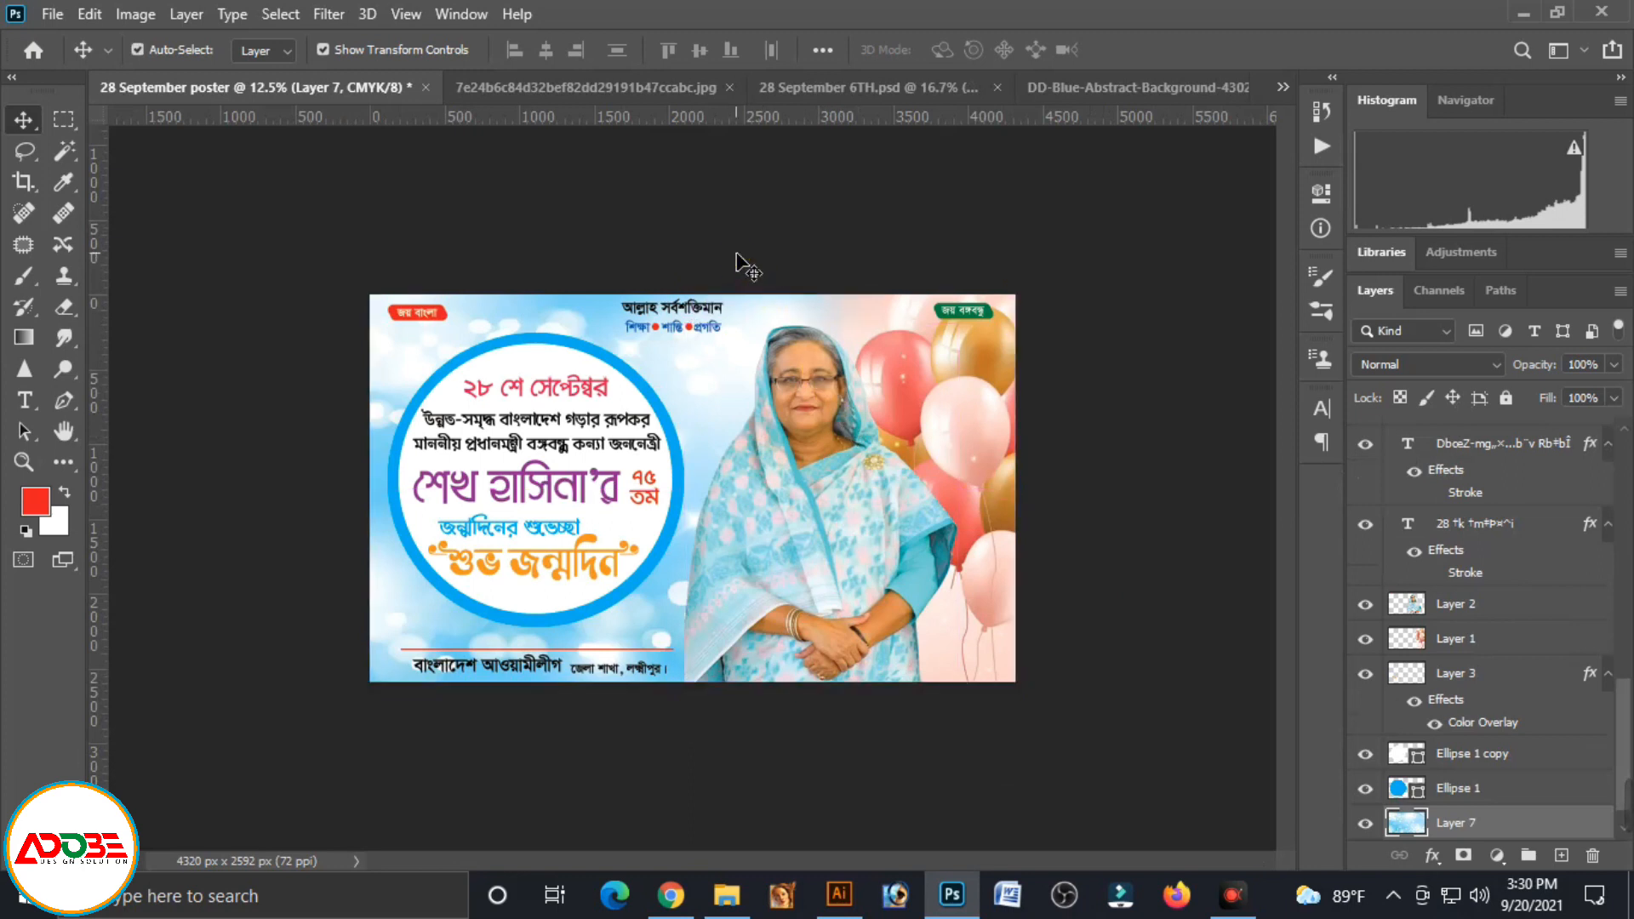
pyautogui.moveTo(316, 279); pyautogui.dragTo(346, 319)
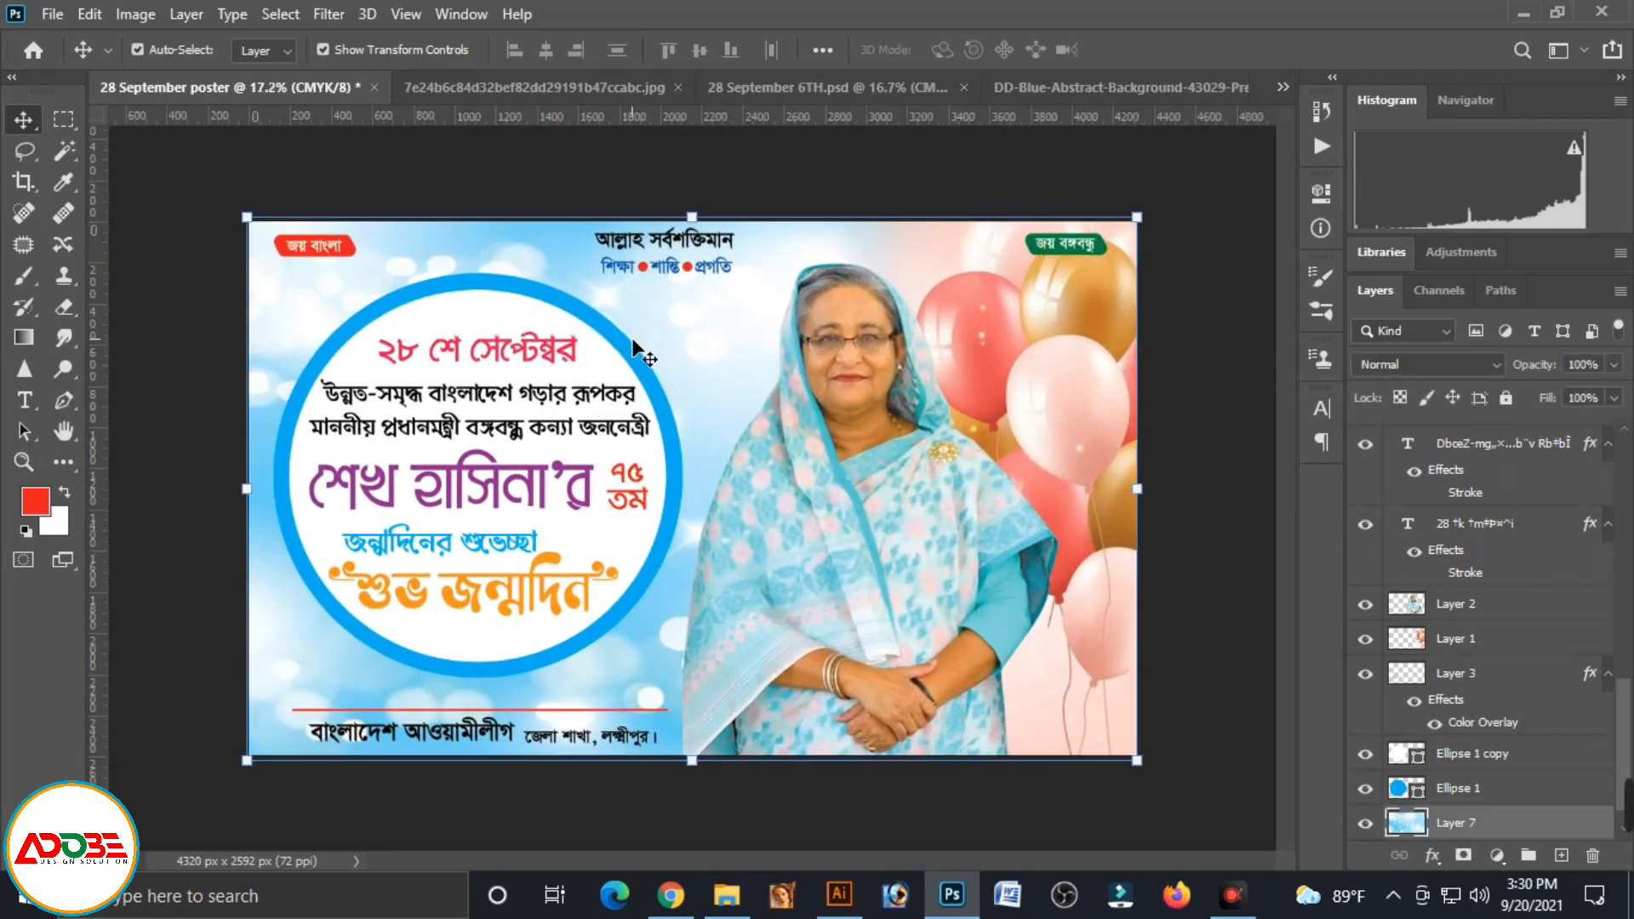
pyautogui.click(628, 339)
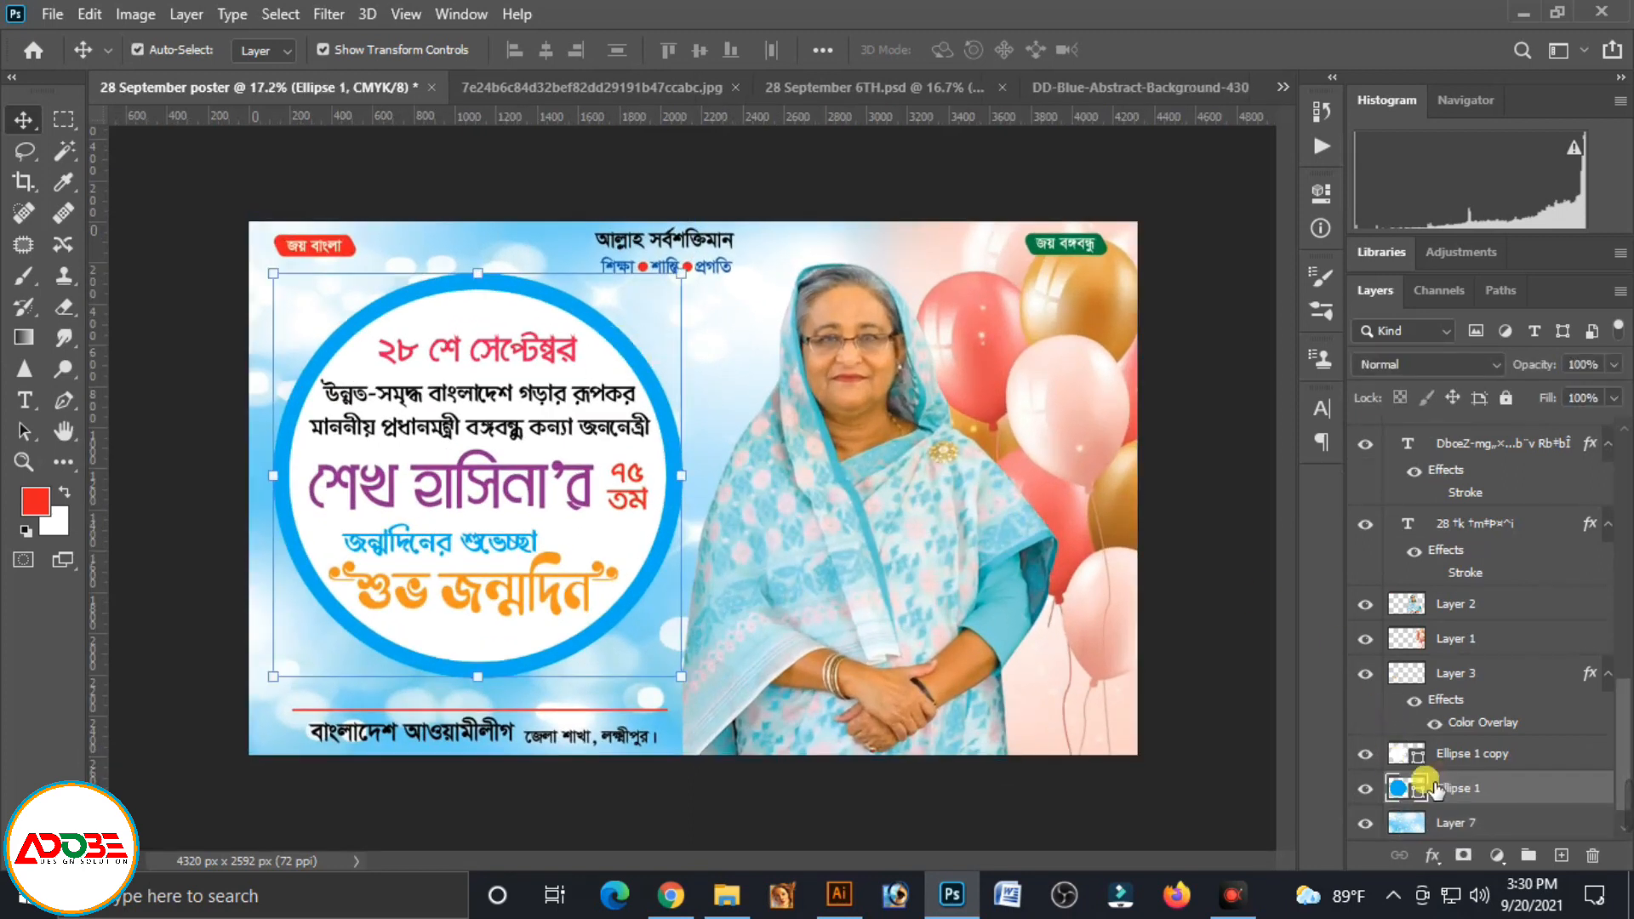
pyautogui.moveTo(1600, 366); pyautogui.dragTo(1569, 366)
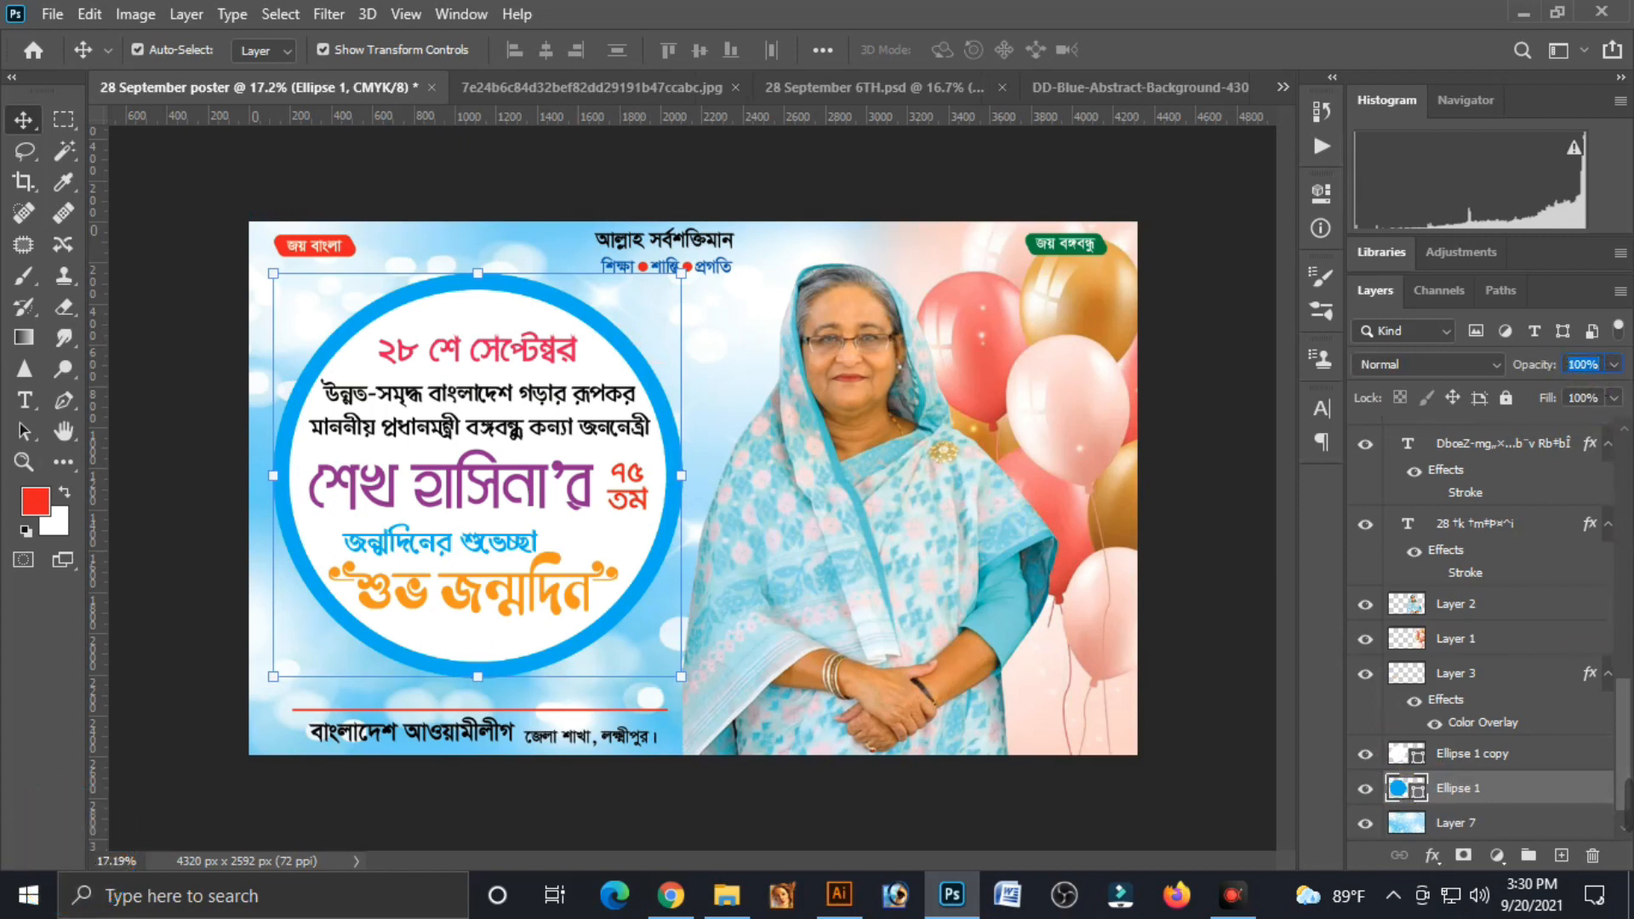
pyautogui.write('50')
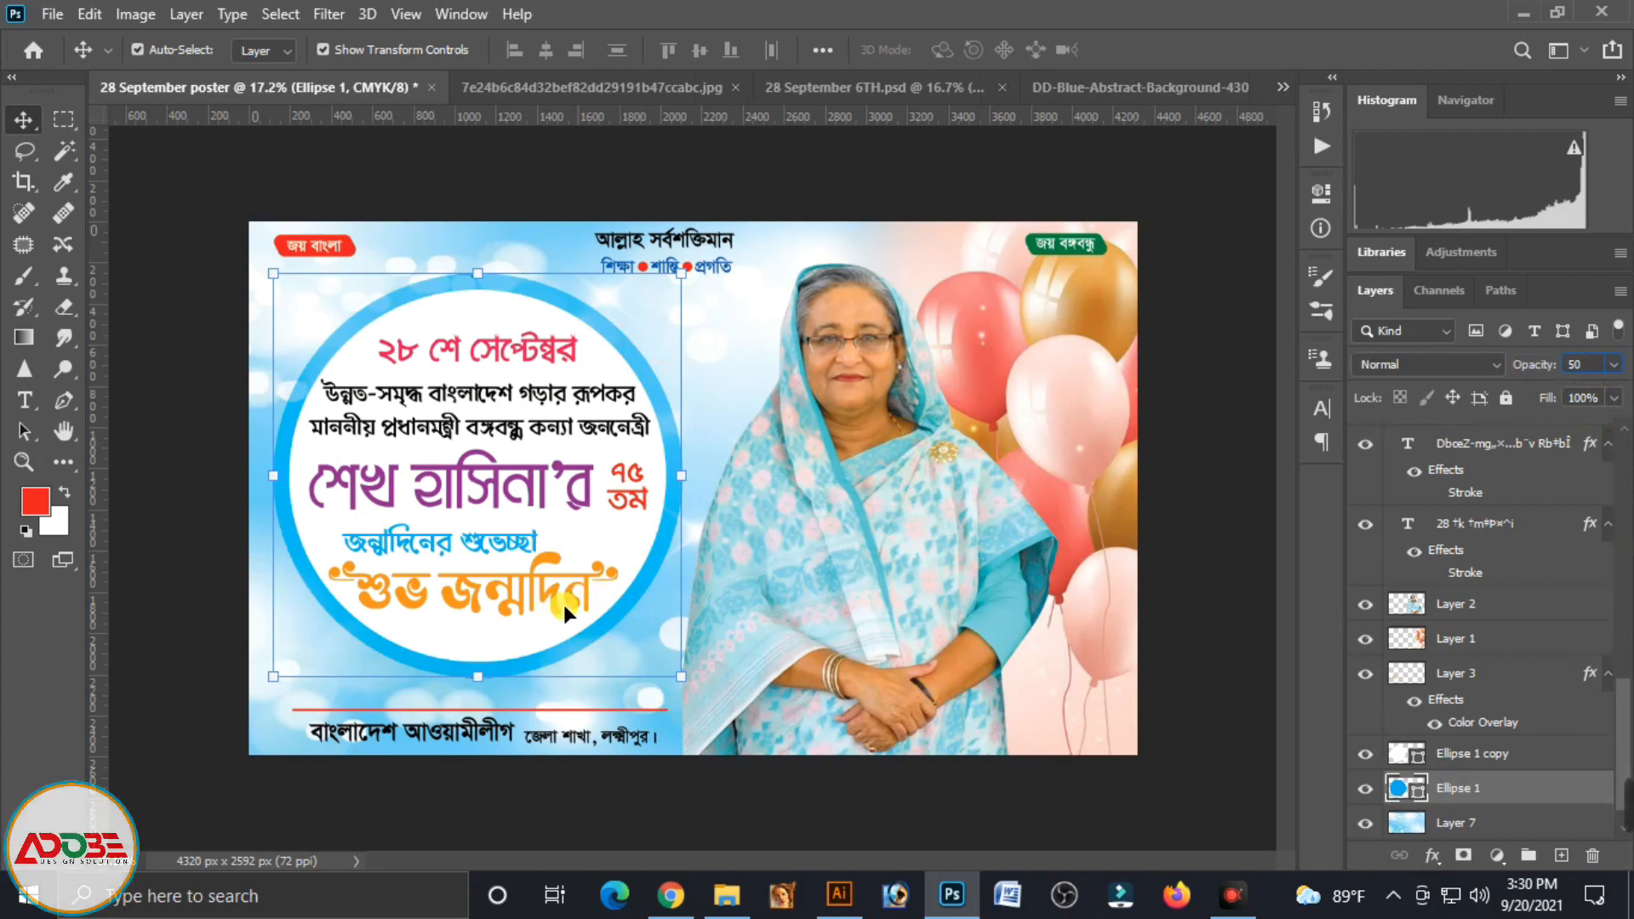
pyautogui.click(1188, 322)
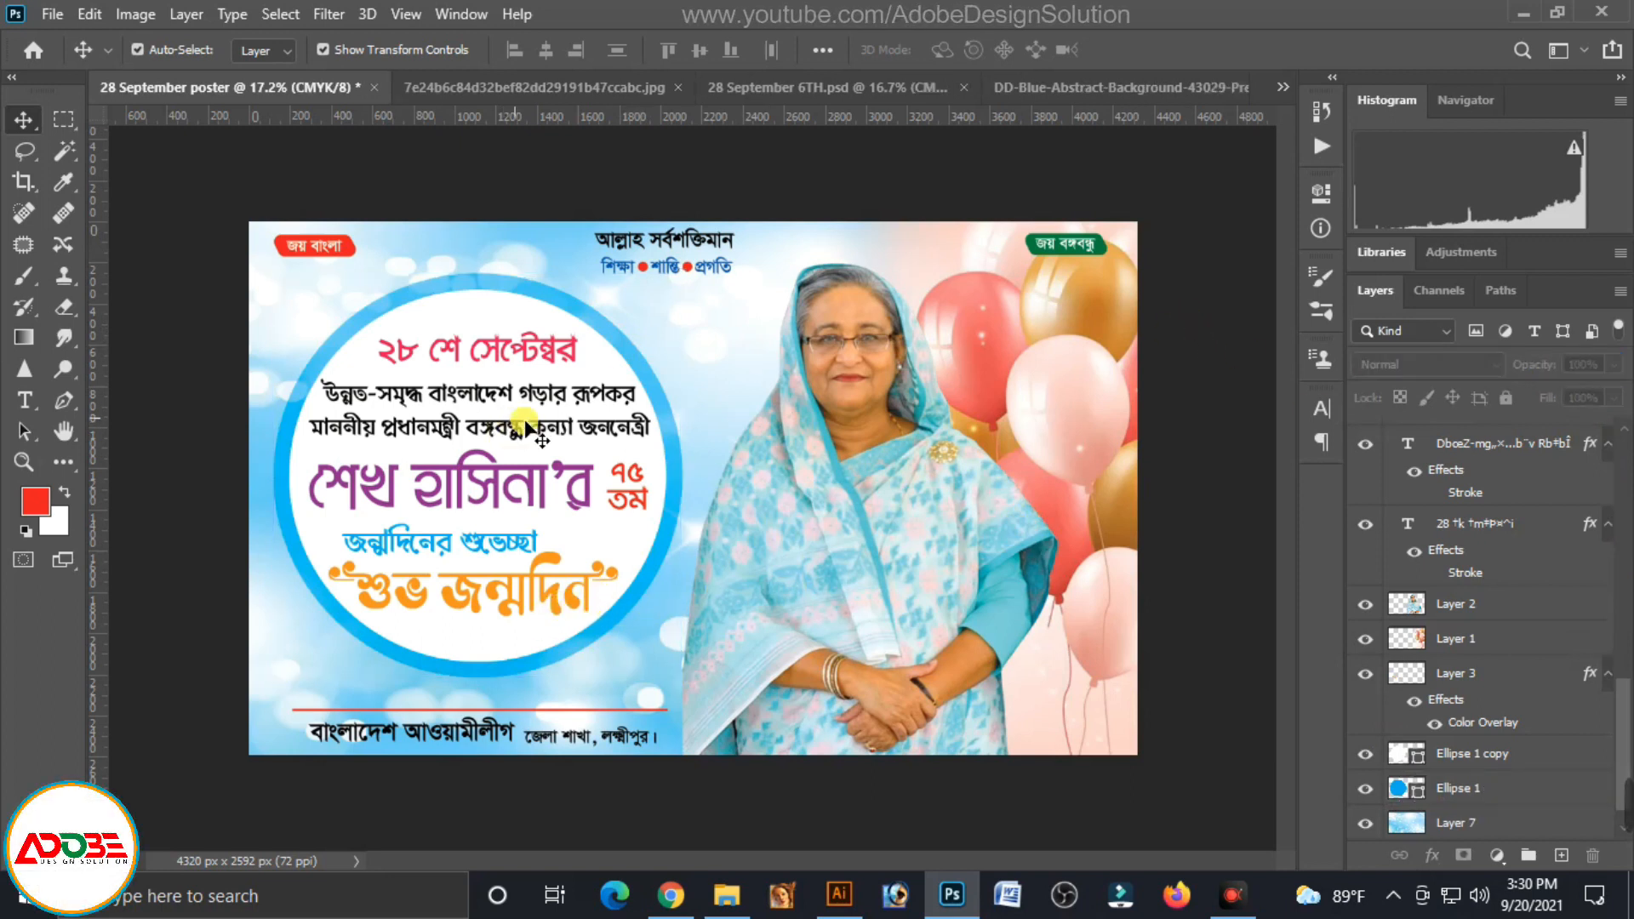
pyautogui.moveTo(230, 207); pyautogui.dragTo(257, 230)
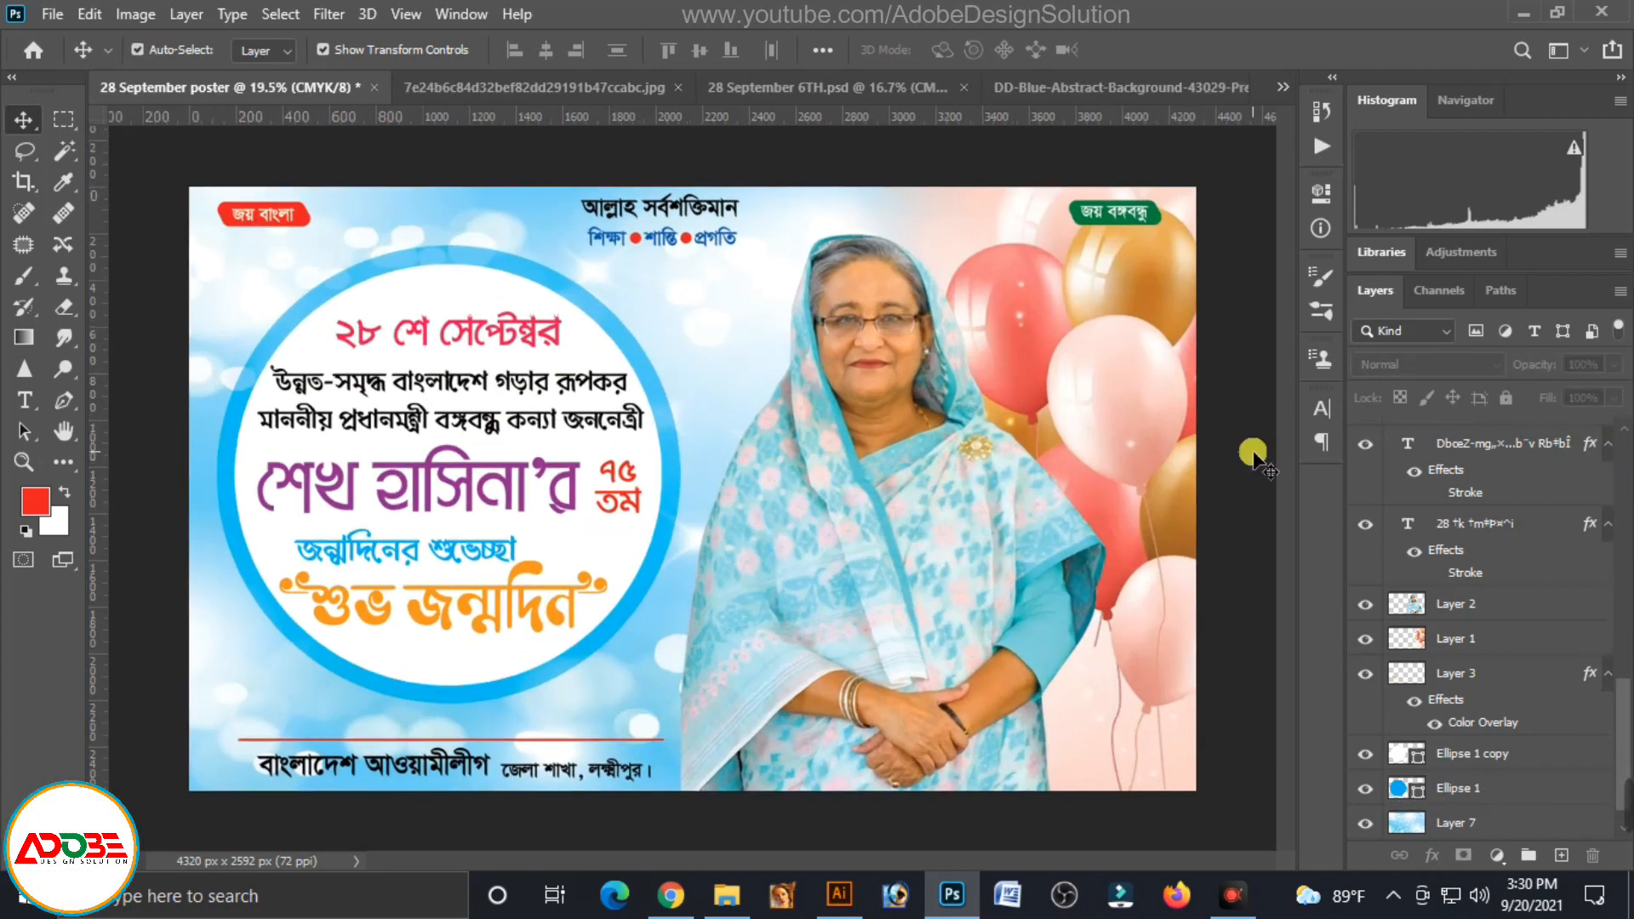